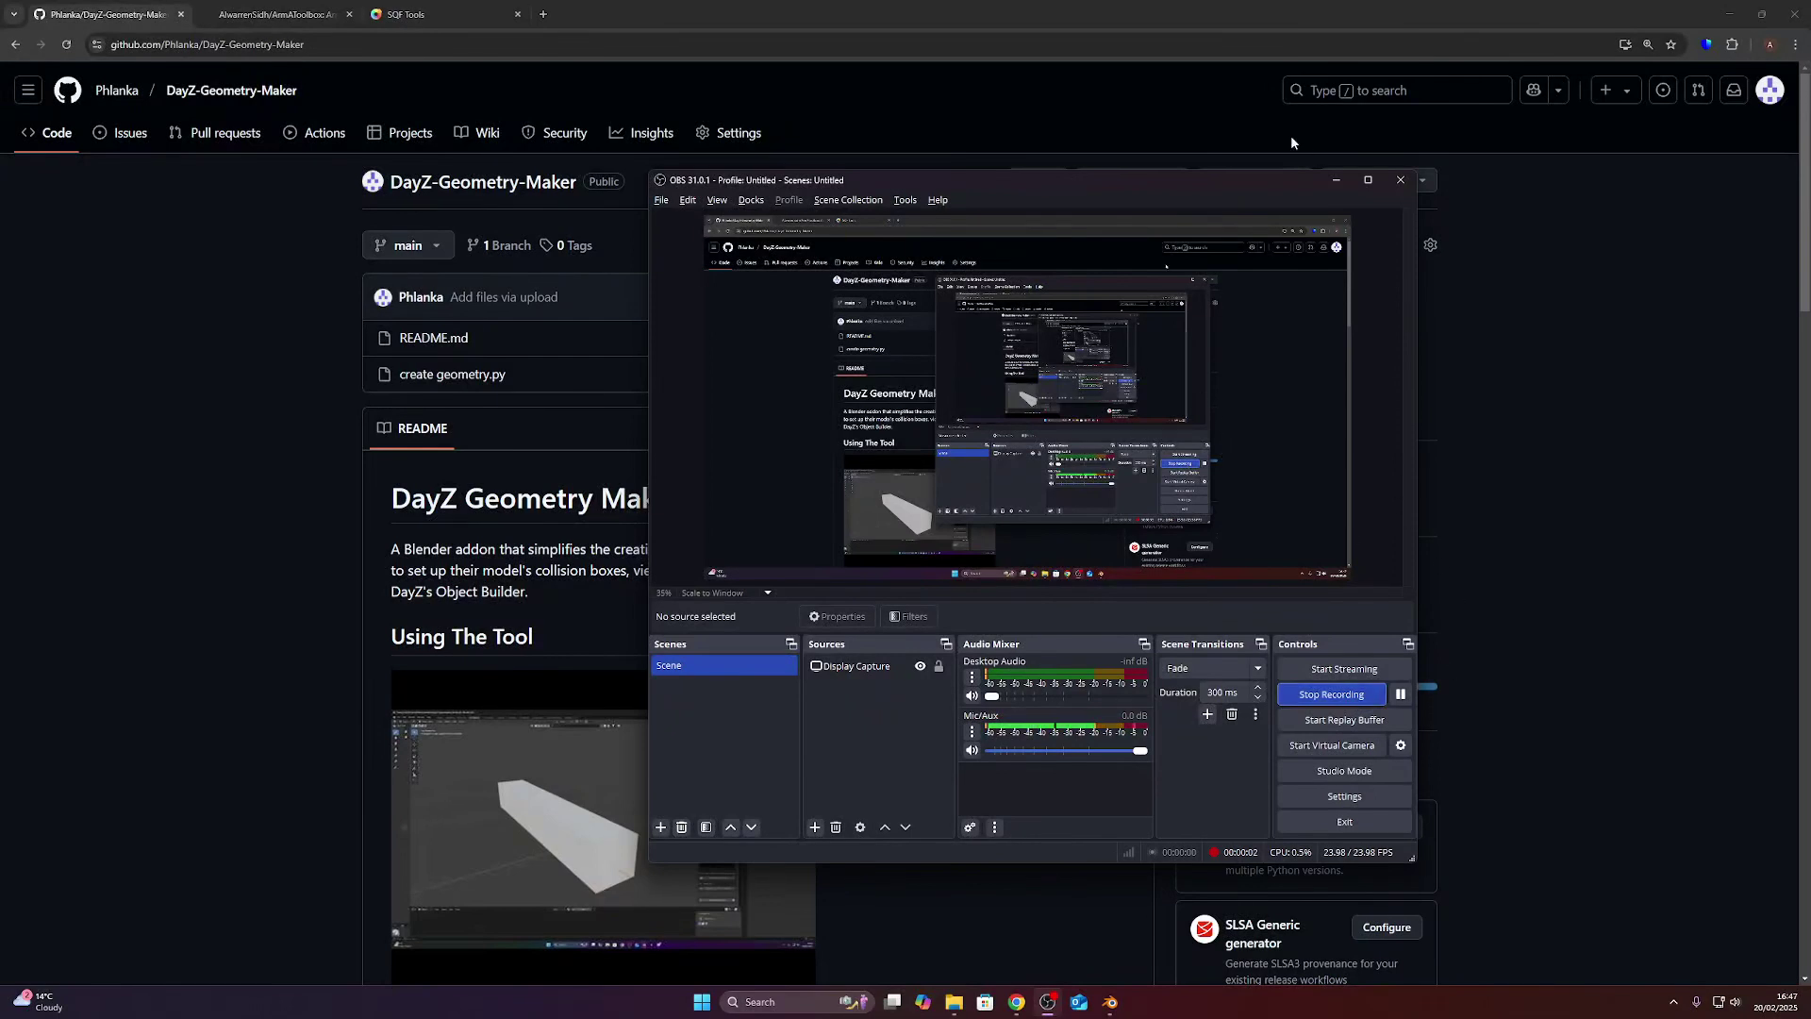
Review create geometry.py in the DayZ-Geometry-Maker repository, then bring up the ArmAToolbox repository tab.
click(1336, 181)
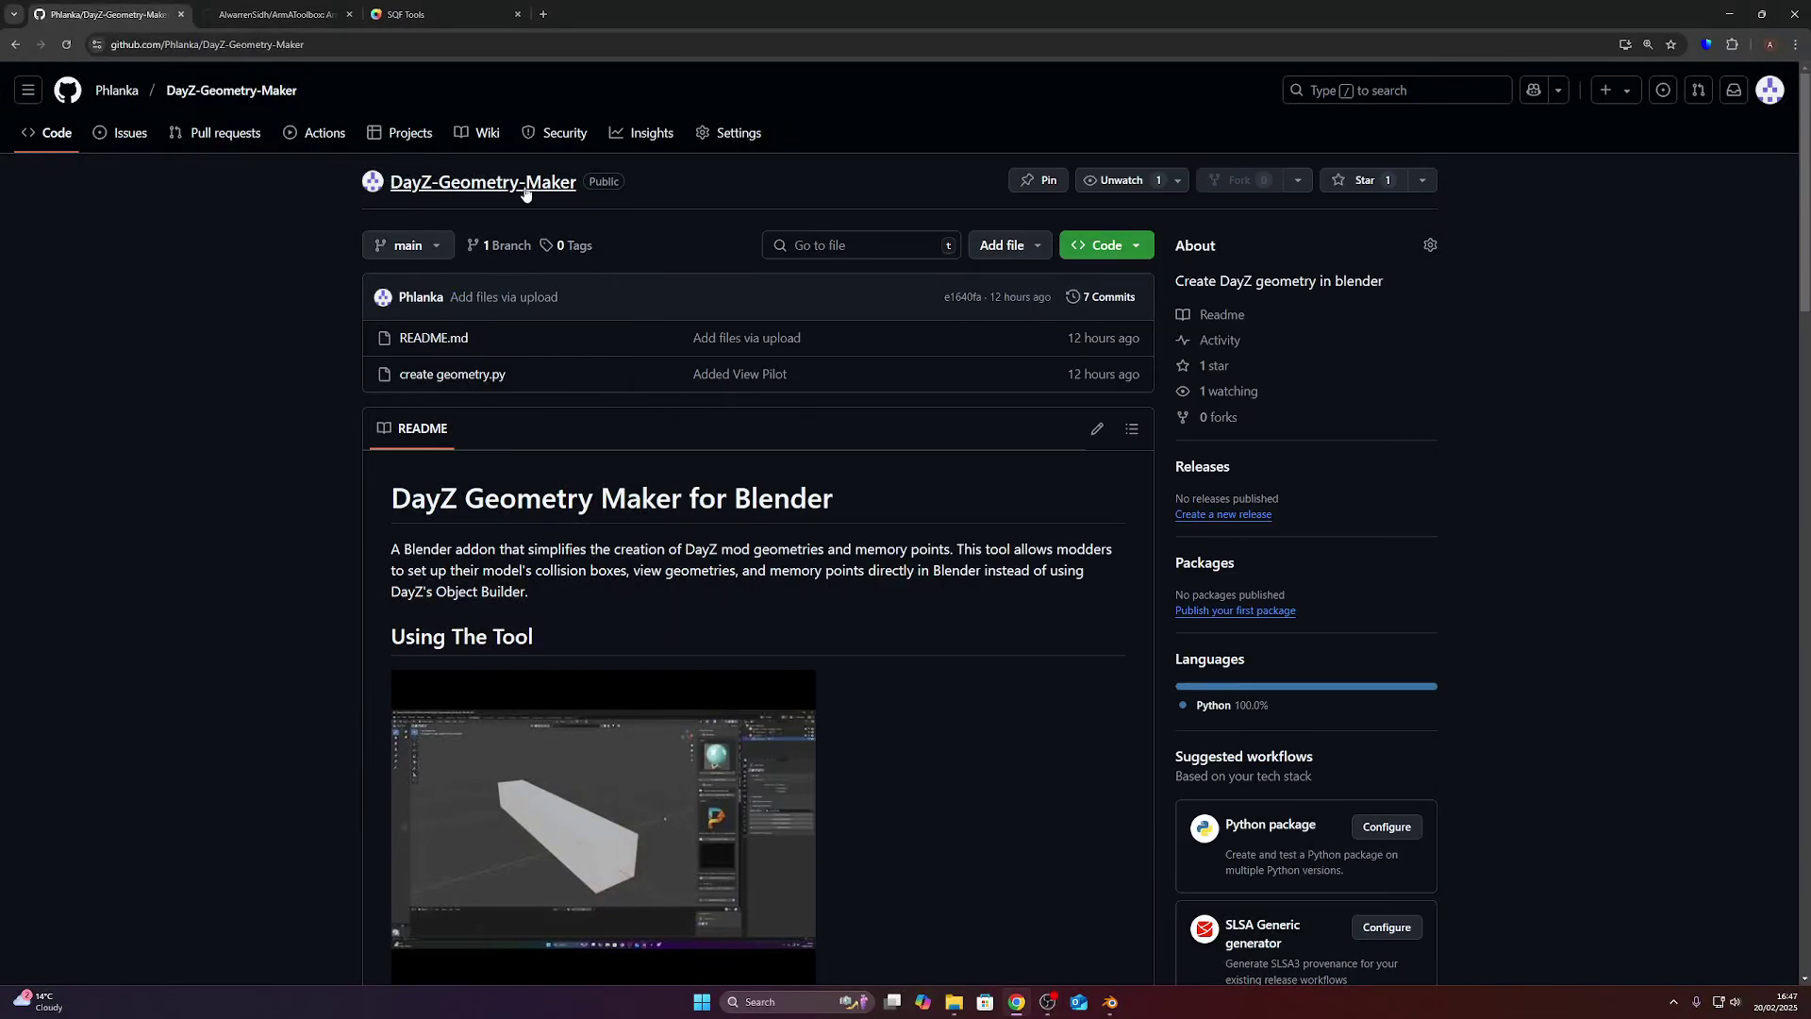
scroll(359, 564, down, 1)
scroll(309, 554, up, 1)
click(453, 377)
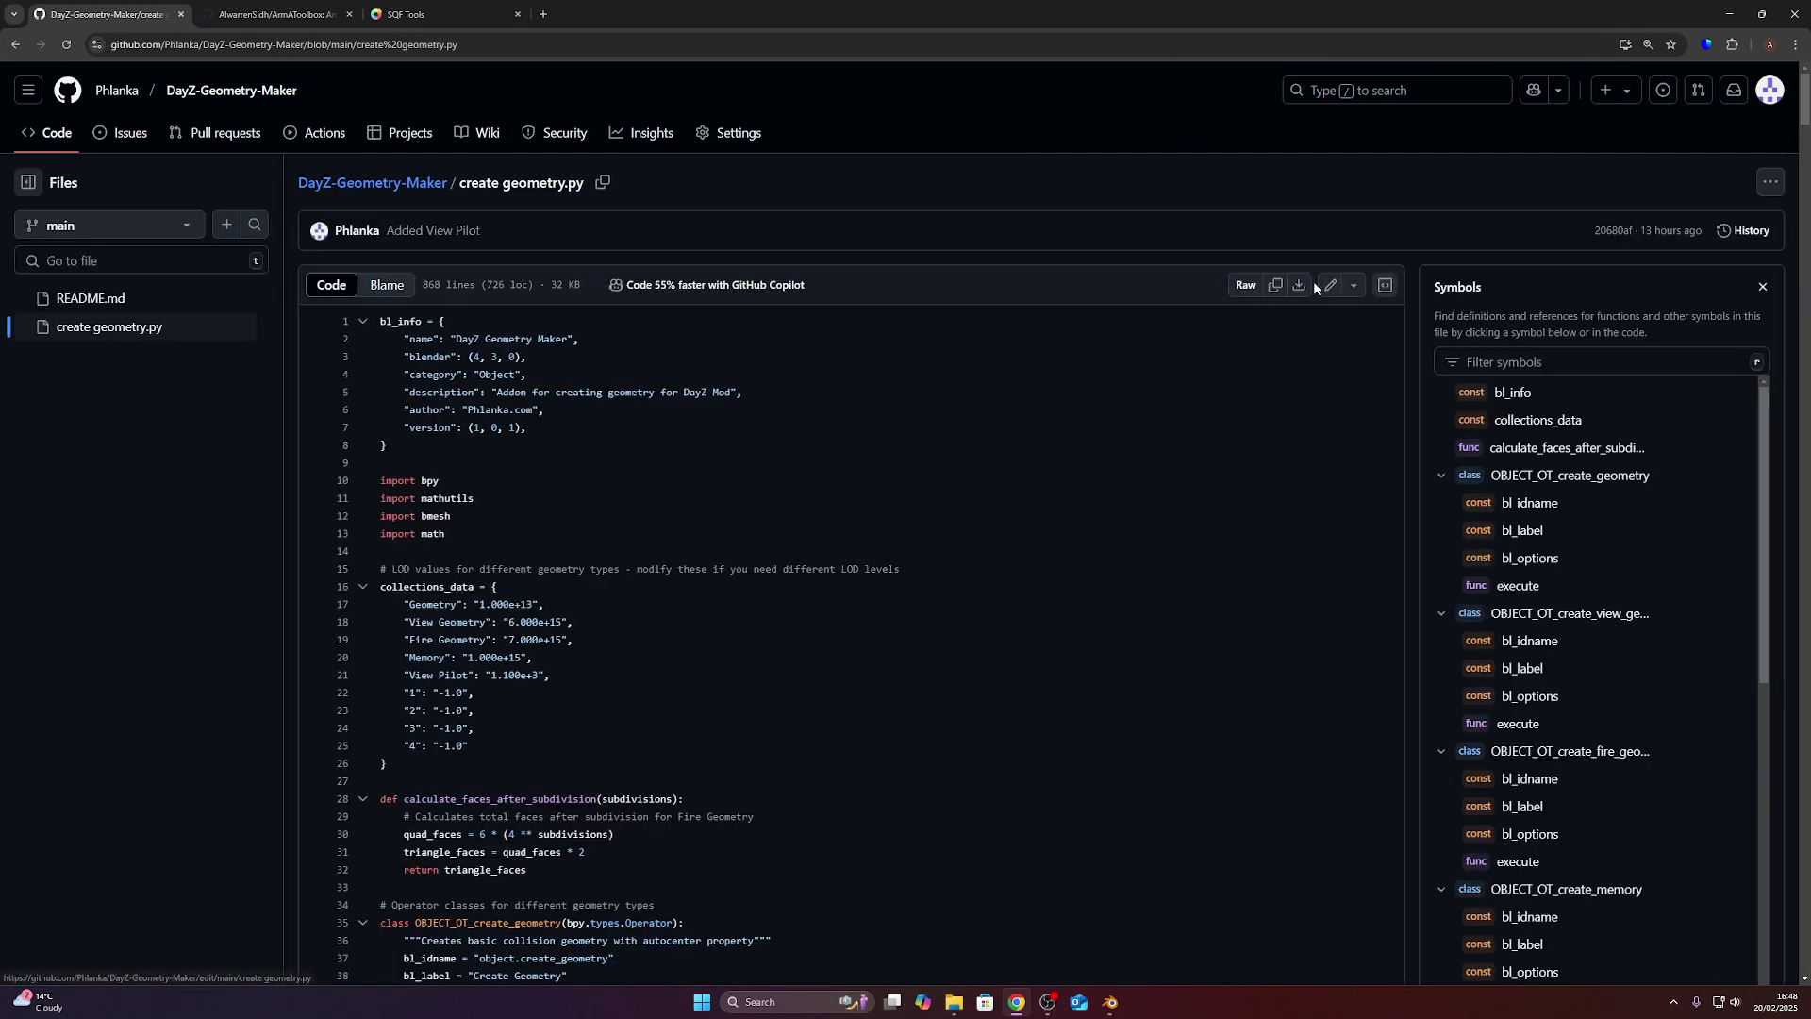
click(16, 44)
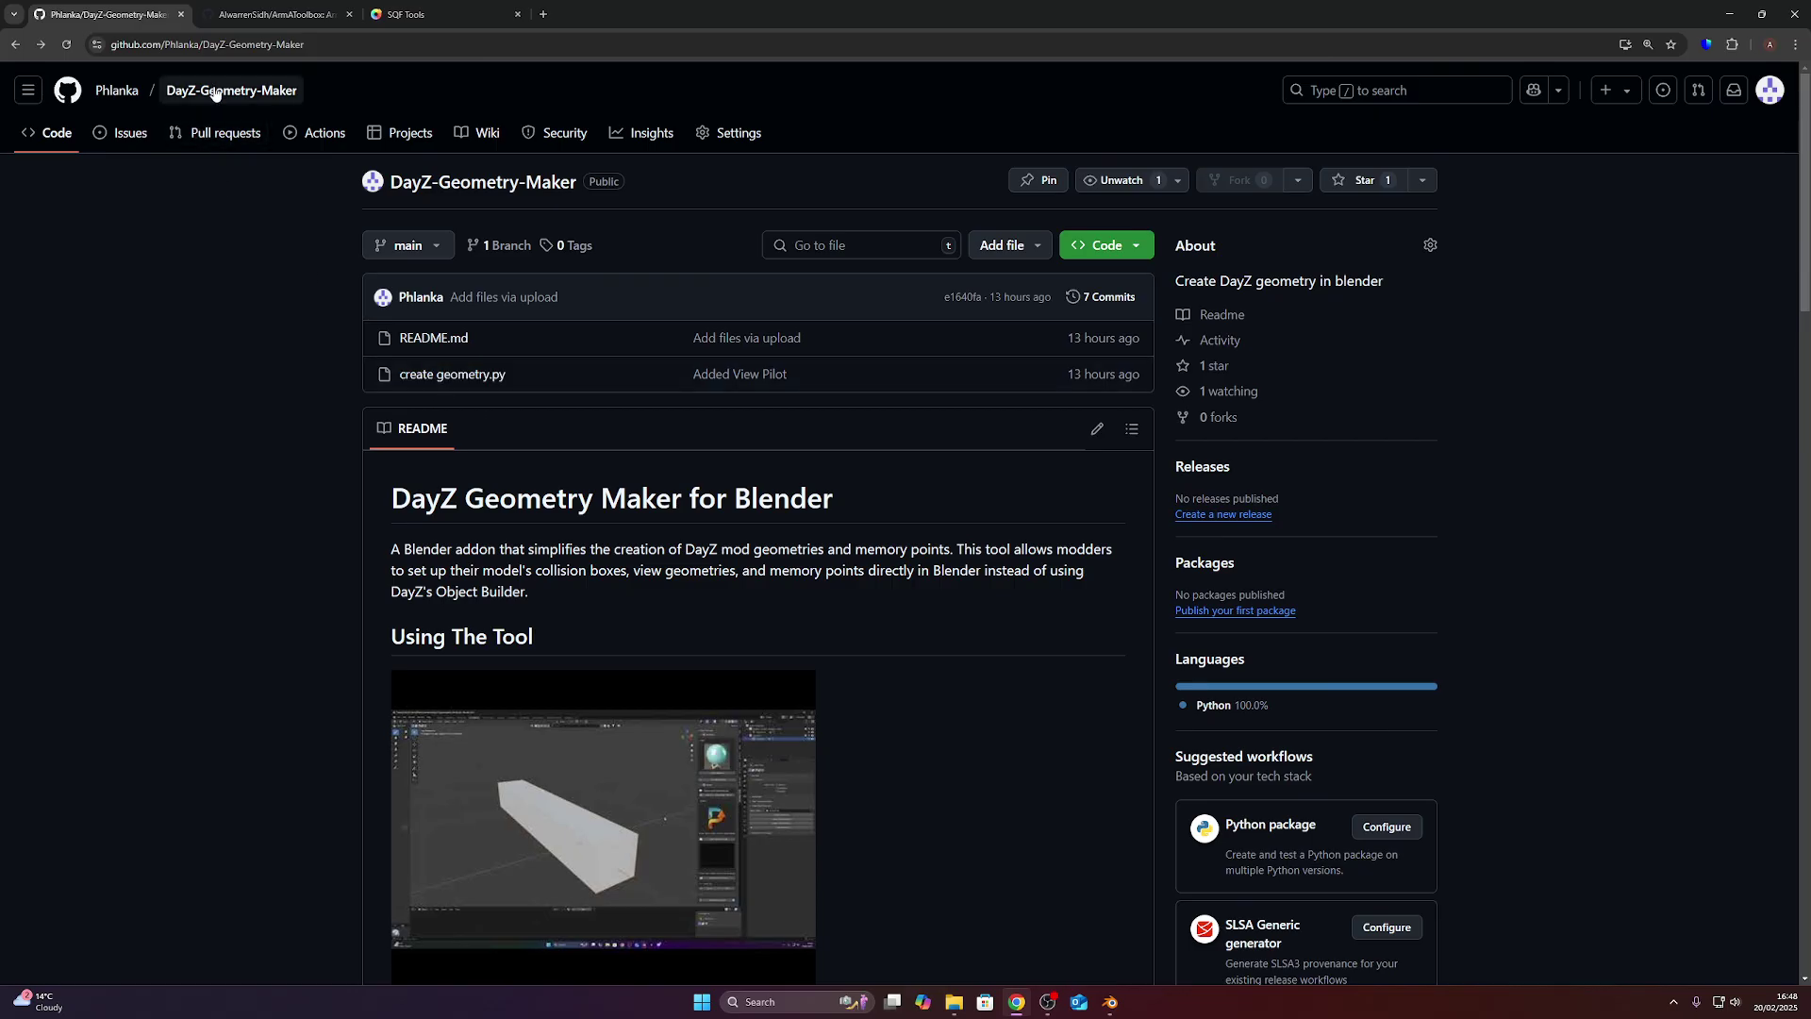
click(309, 16)
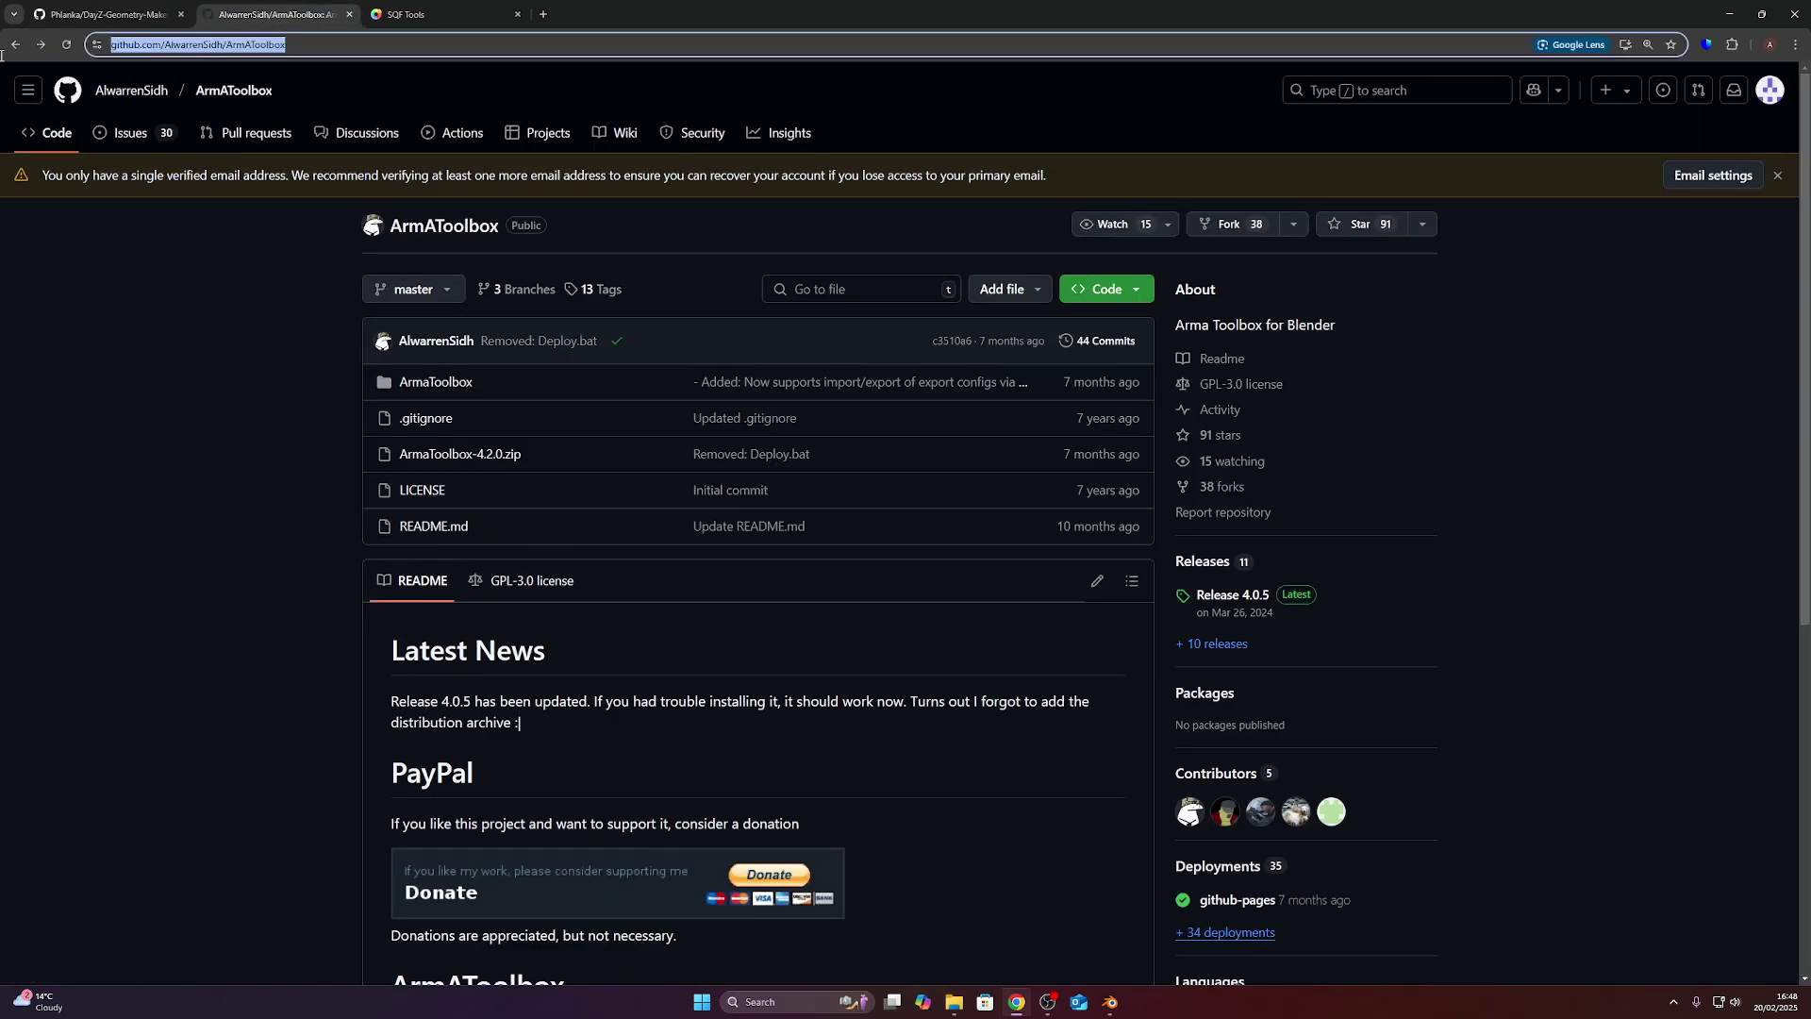
Look over the ArmAToolbox Release 4.0.5 download assets, then switch to Blender.
click(105, 14)
click(312, 49)
click(228, 23)
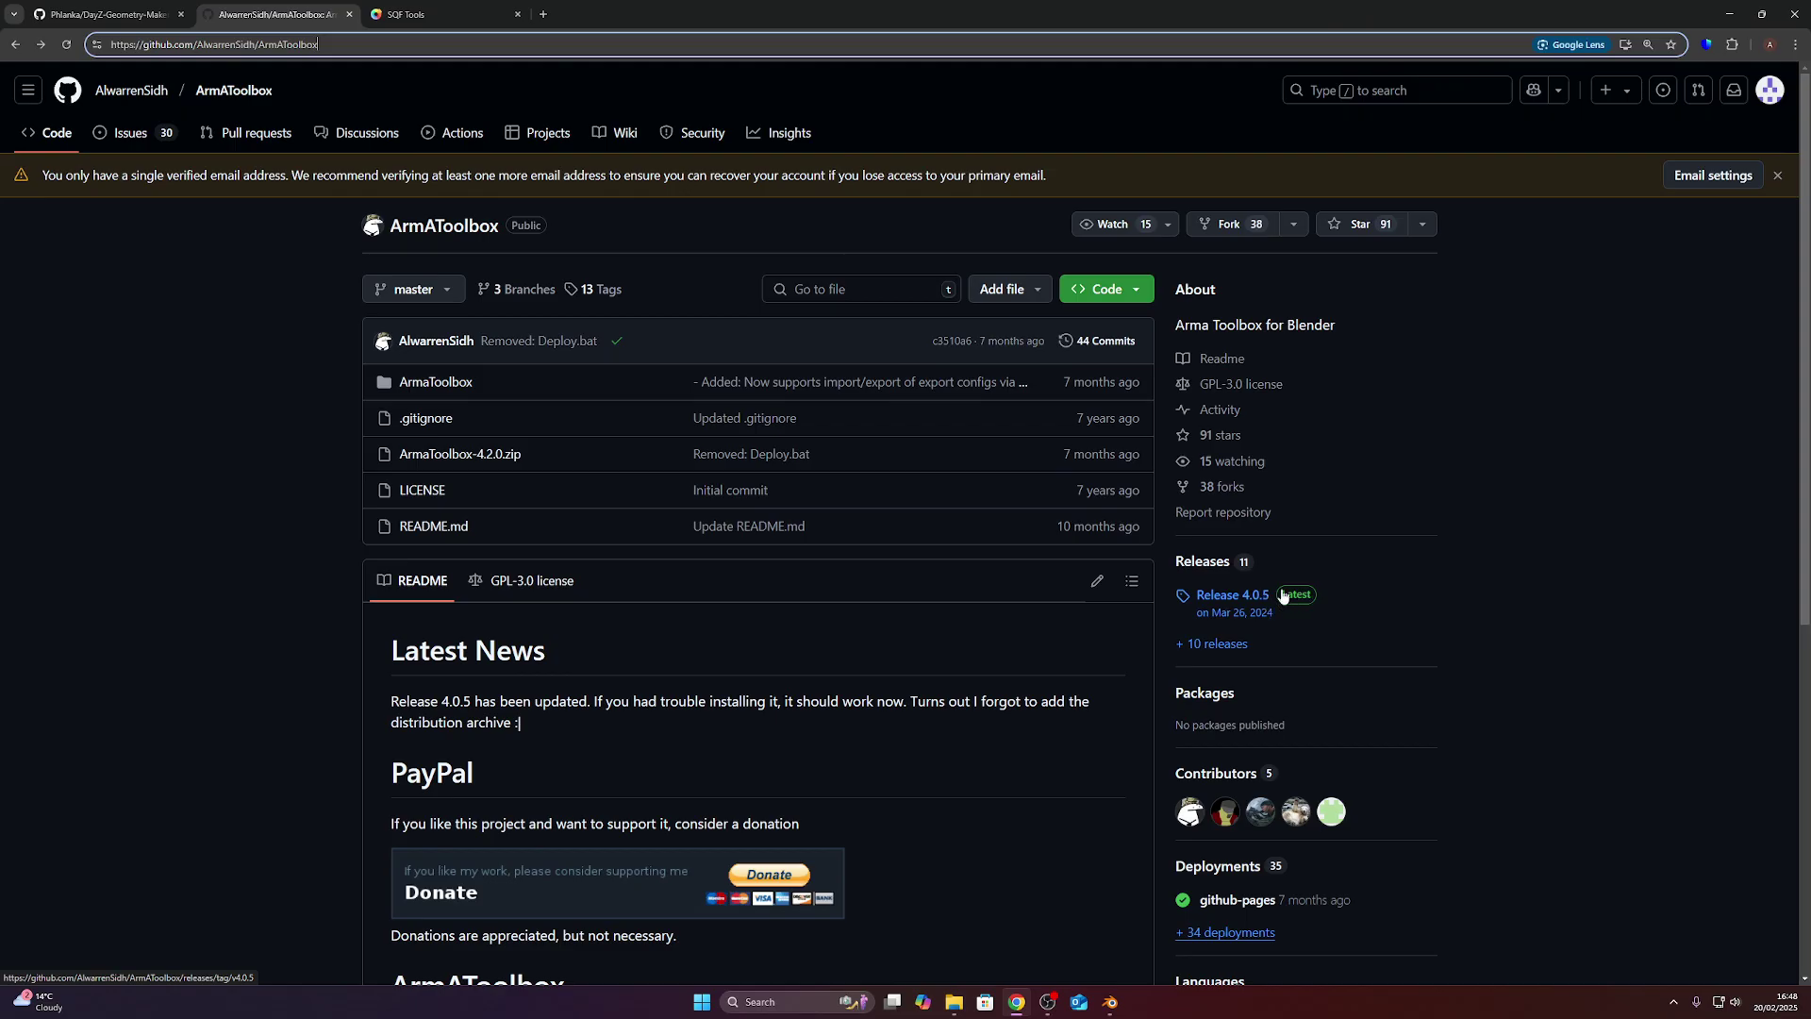
click(1211, 562)
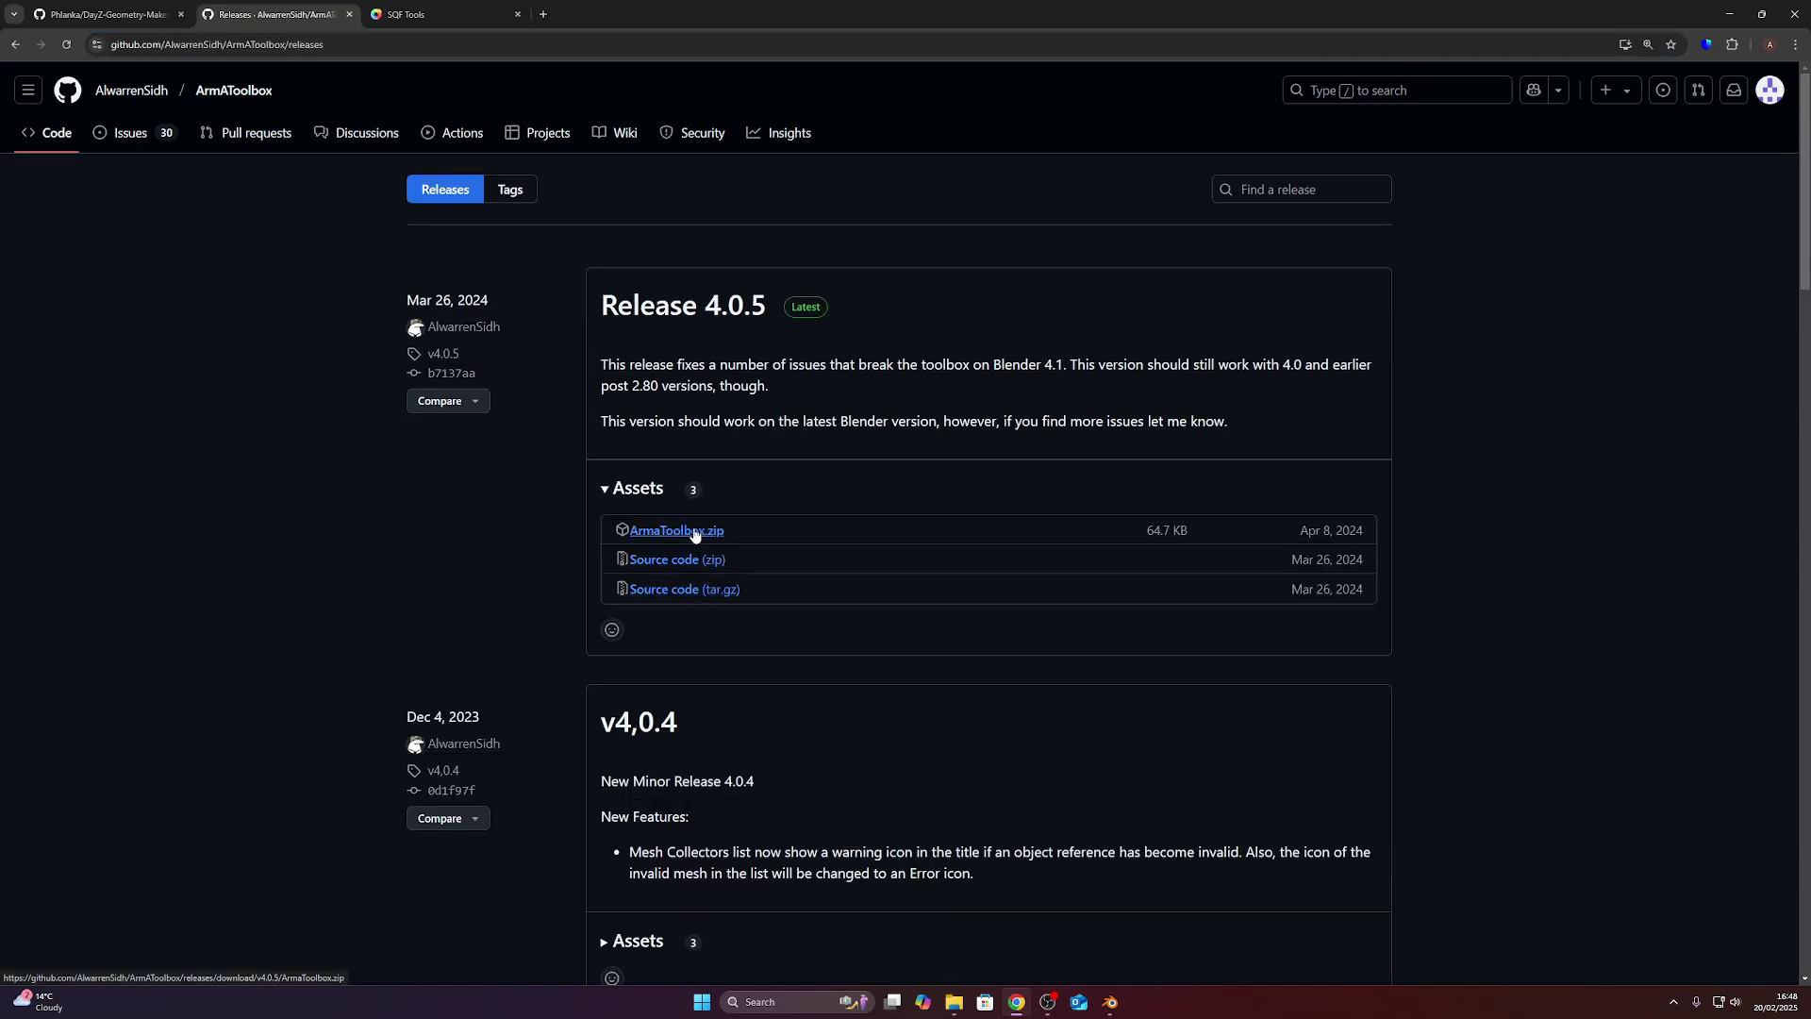
click(132, 15)
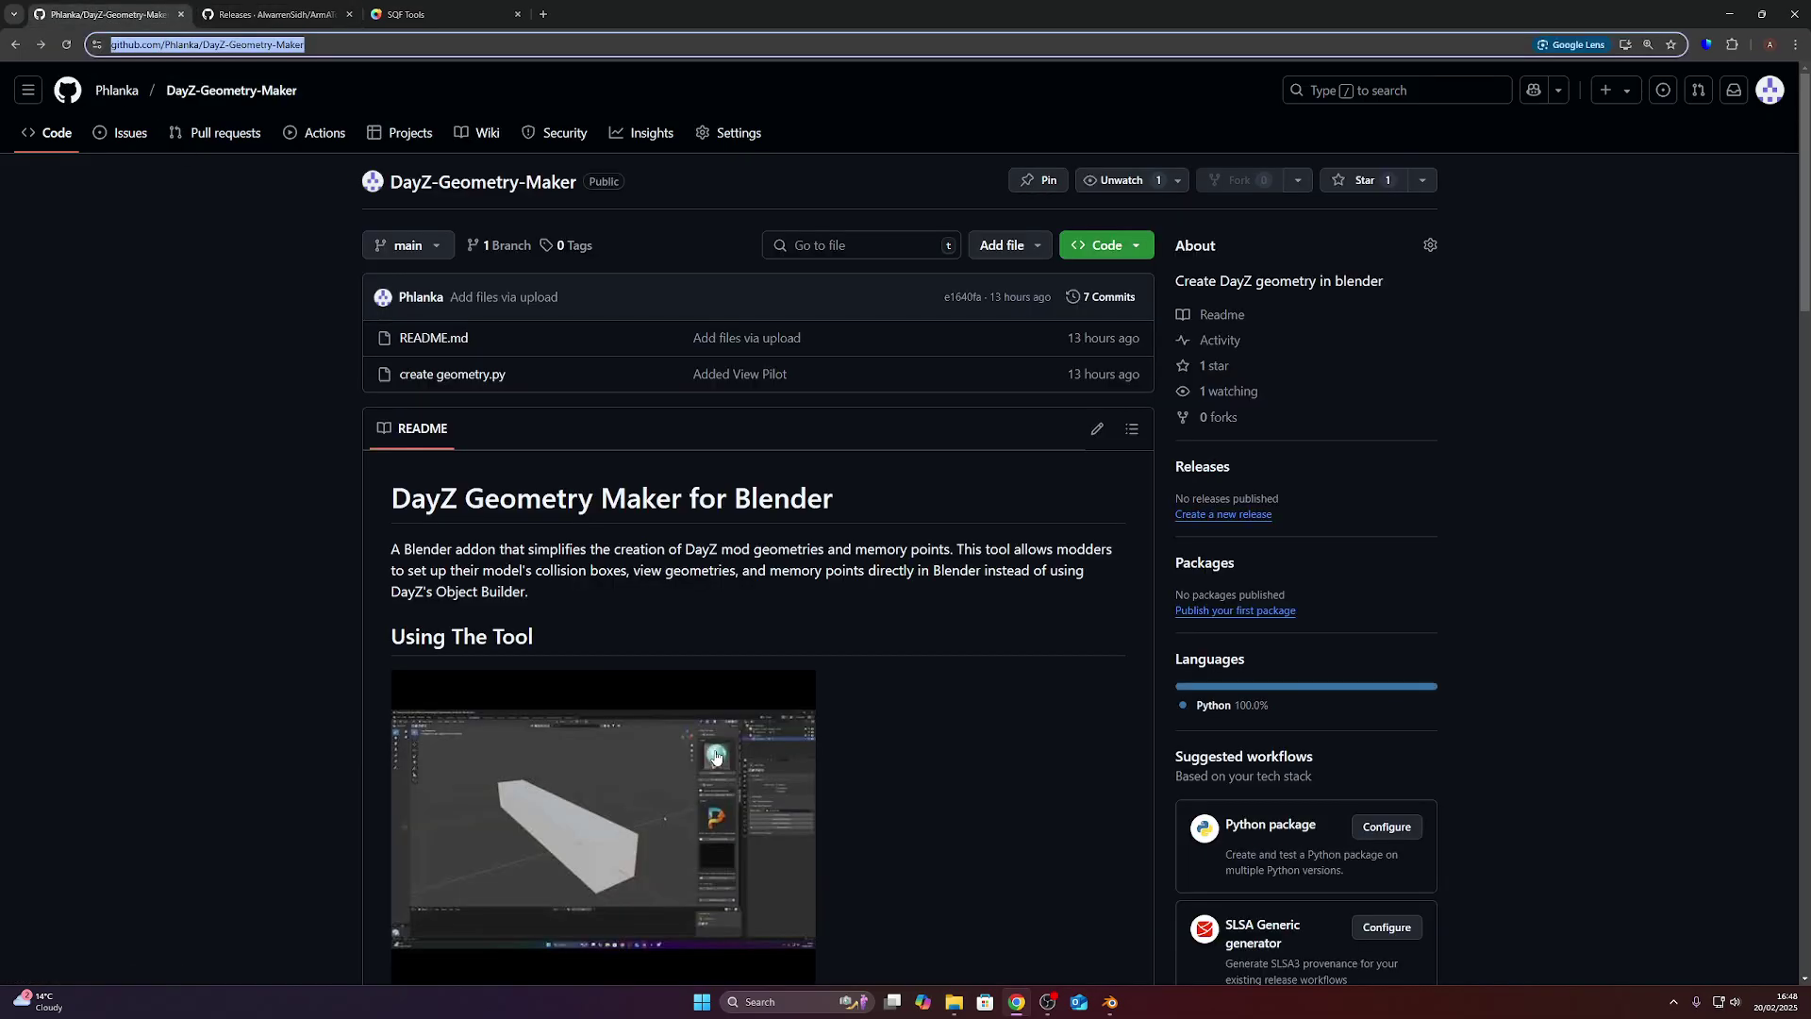
click(1111, 1003)
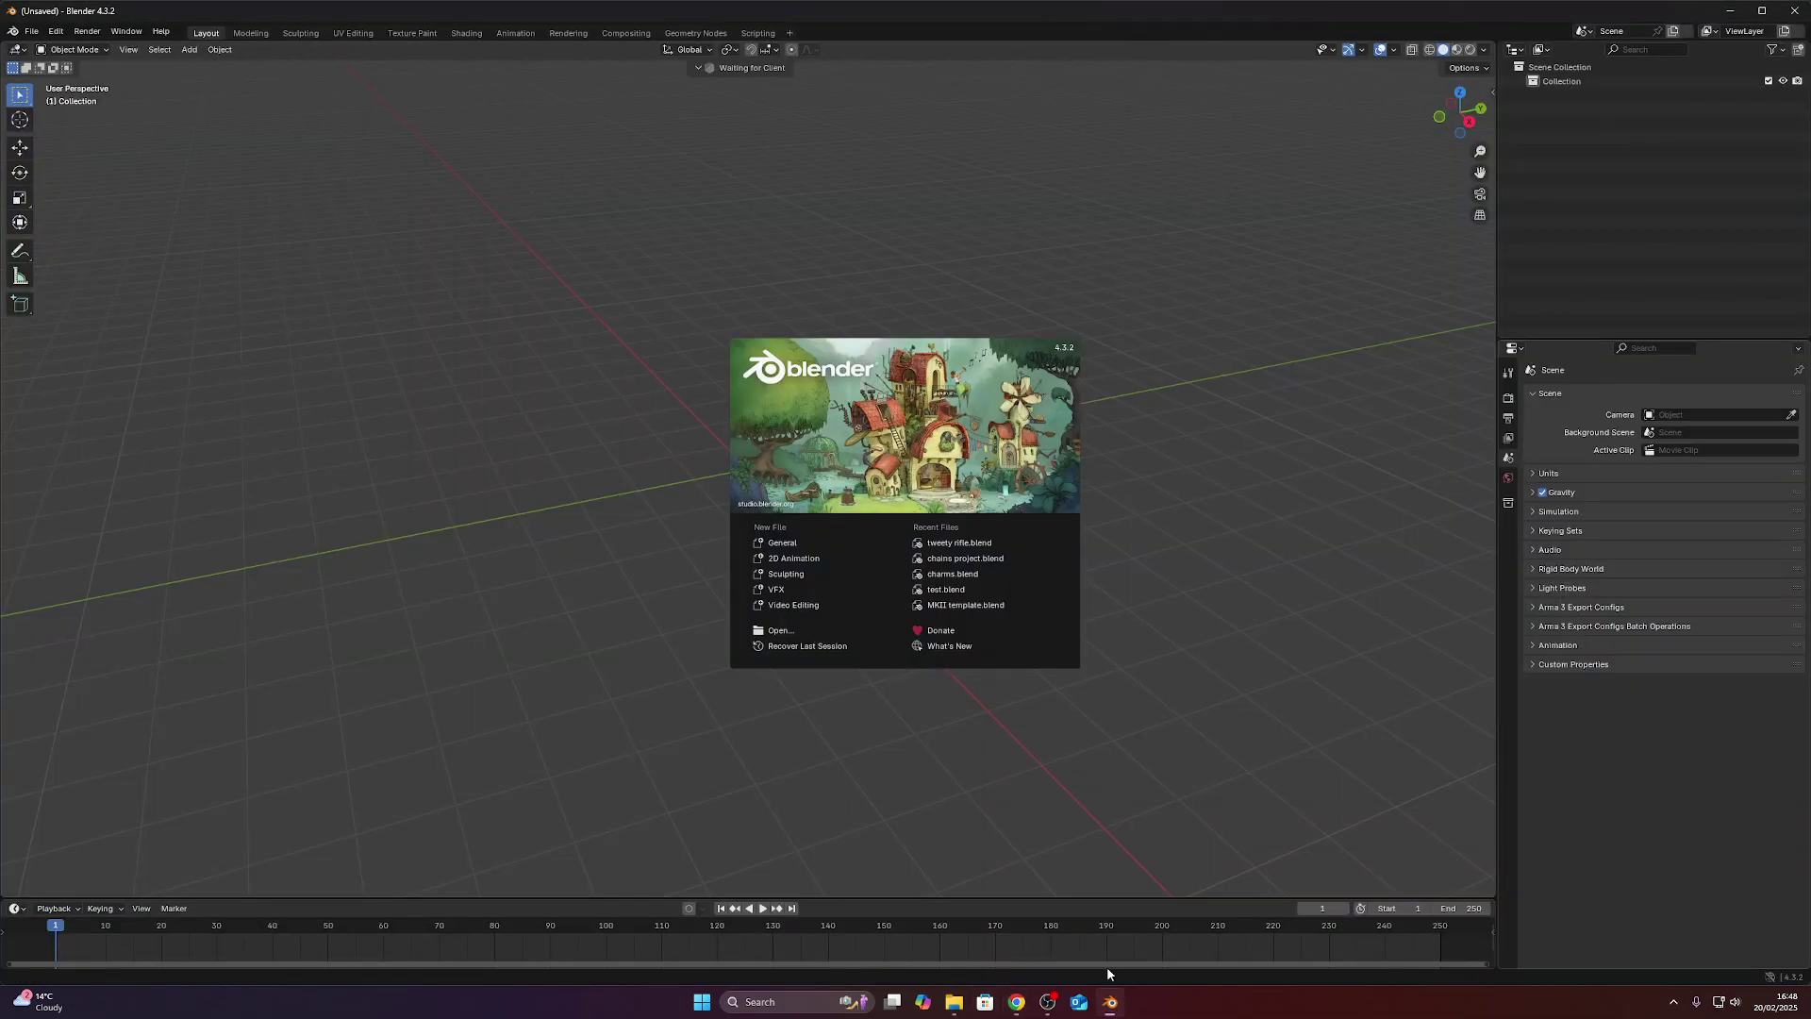
Close the splash screen and verify Arma Toolbox and DayZ Geometry Maker 1.0.2 are enabled in Add-ons preferences.
click(1137, 352)
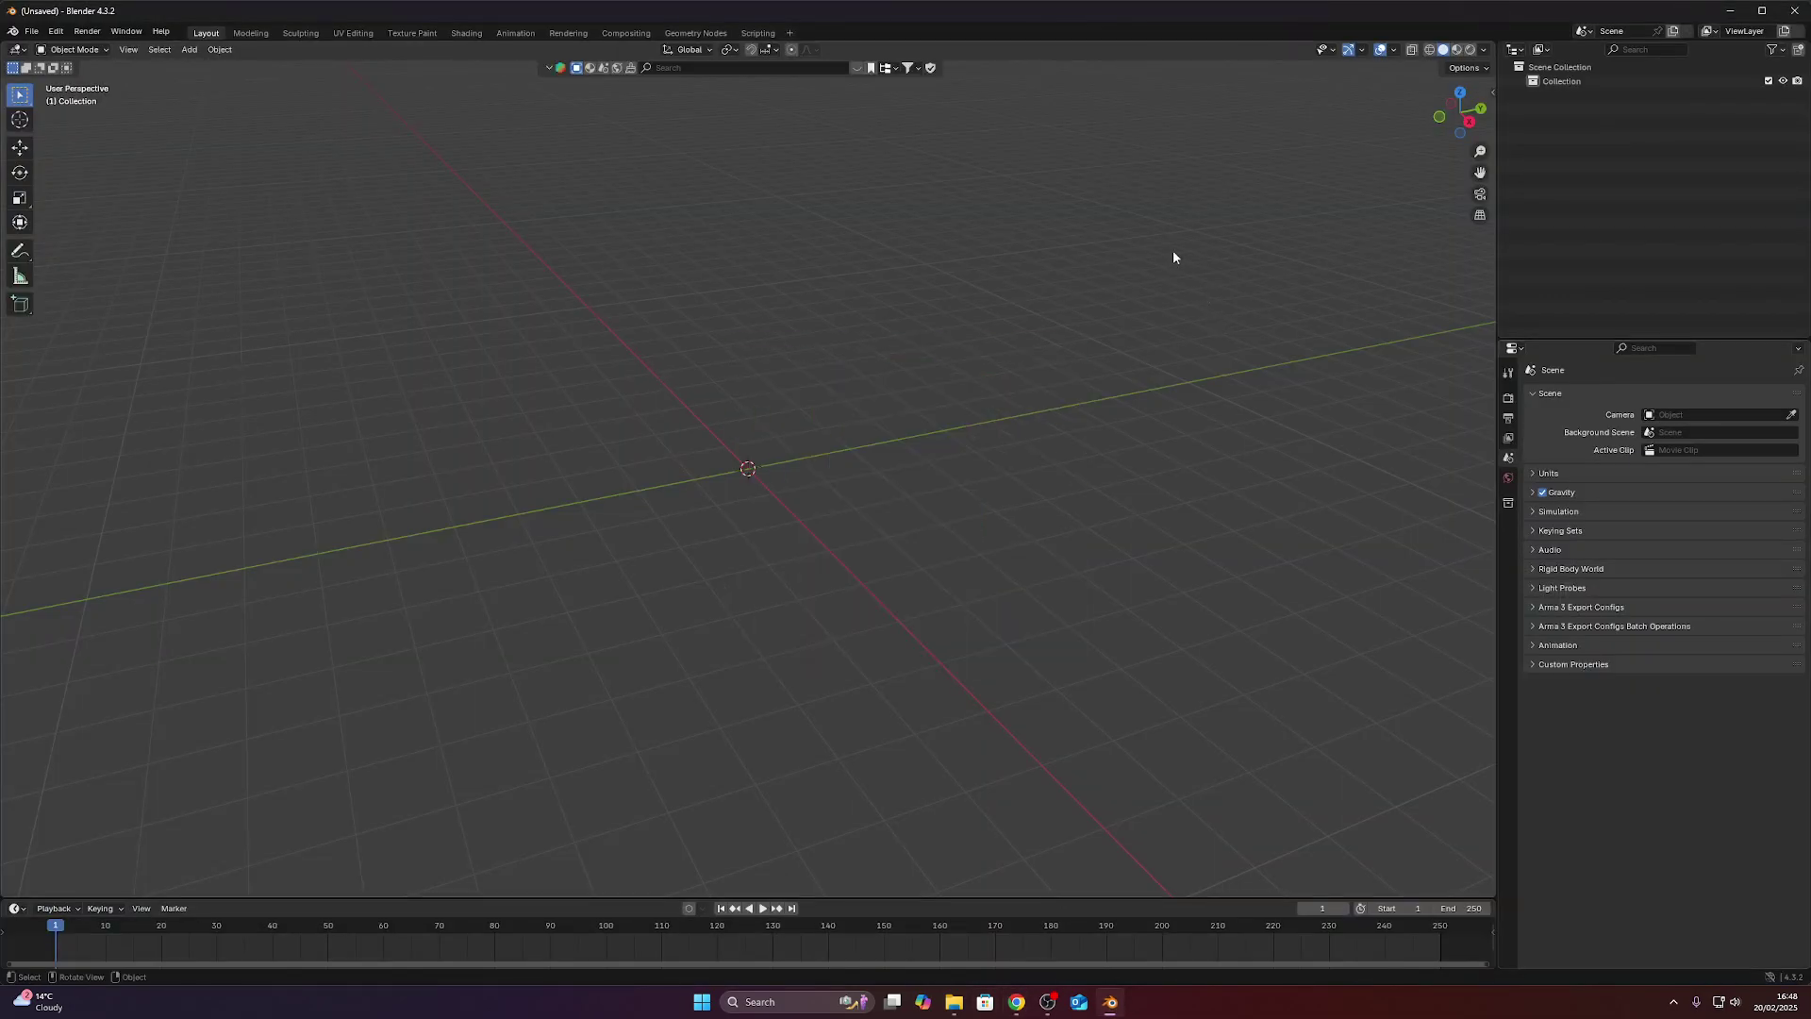
click(56, 31)
click(94, 217)
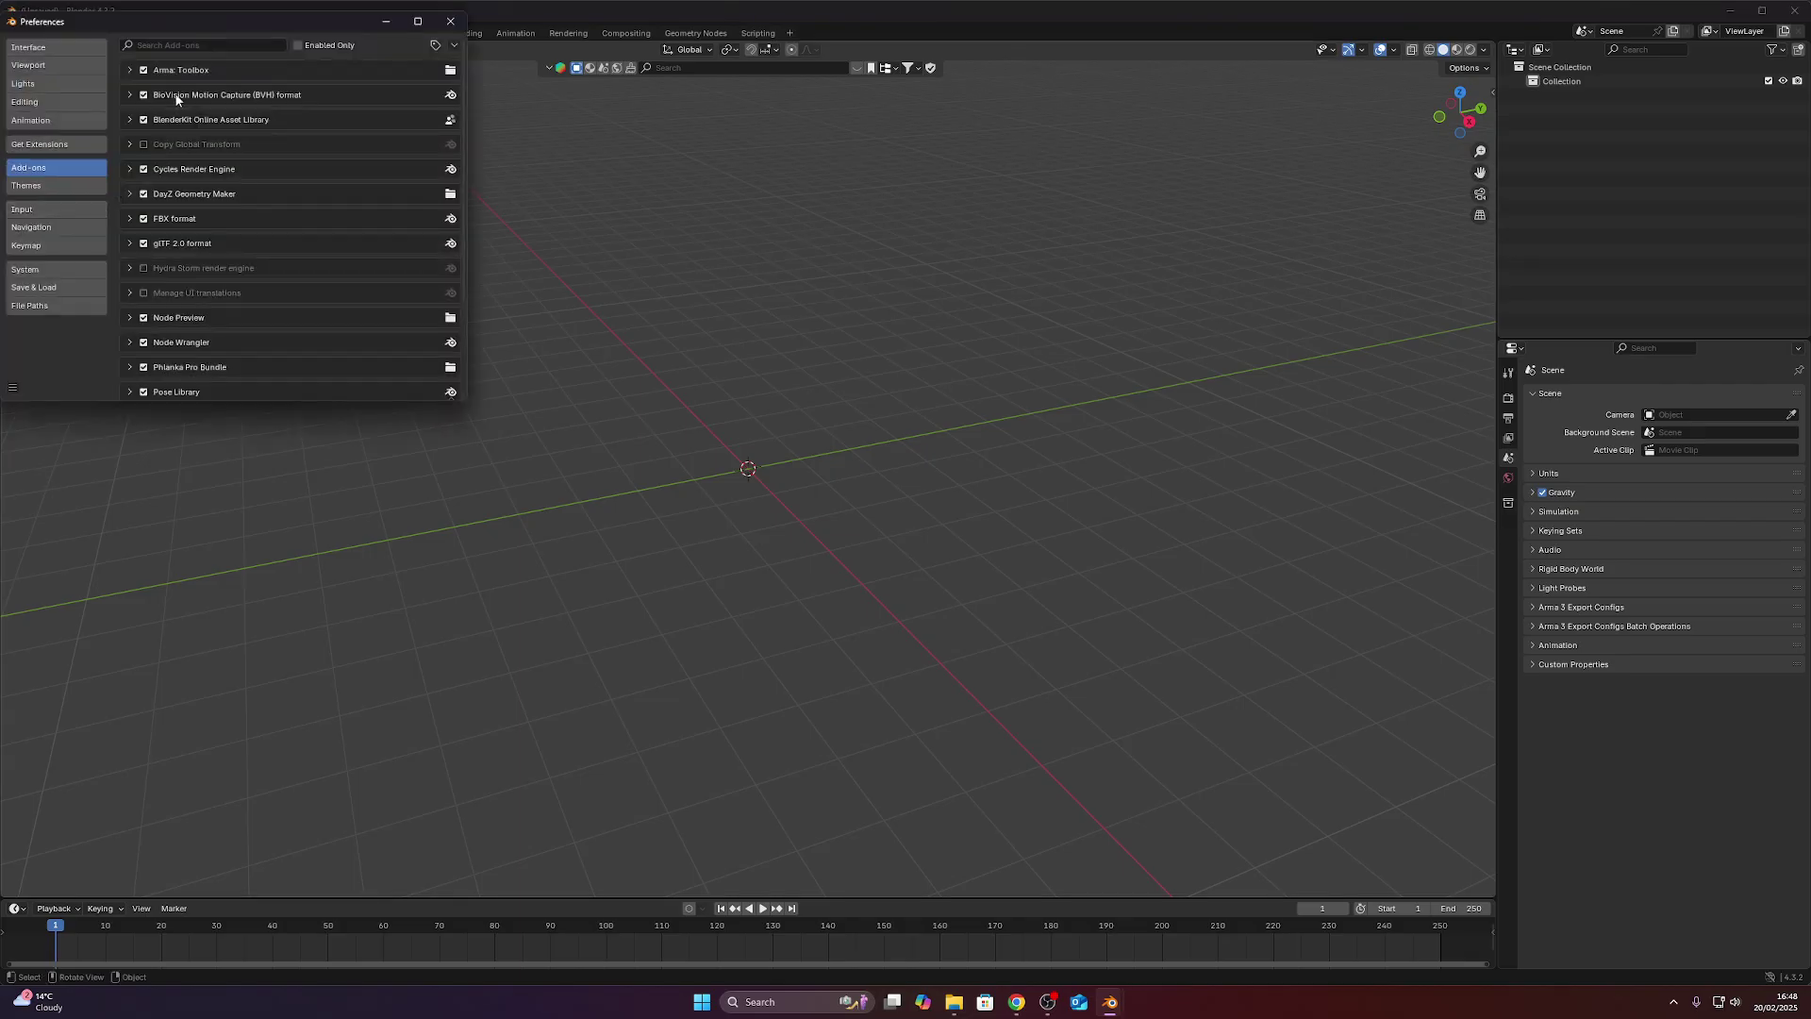
click(451, 45)
click(127, 193)
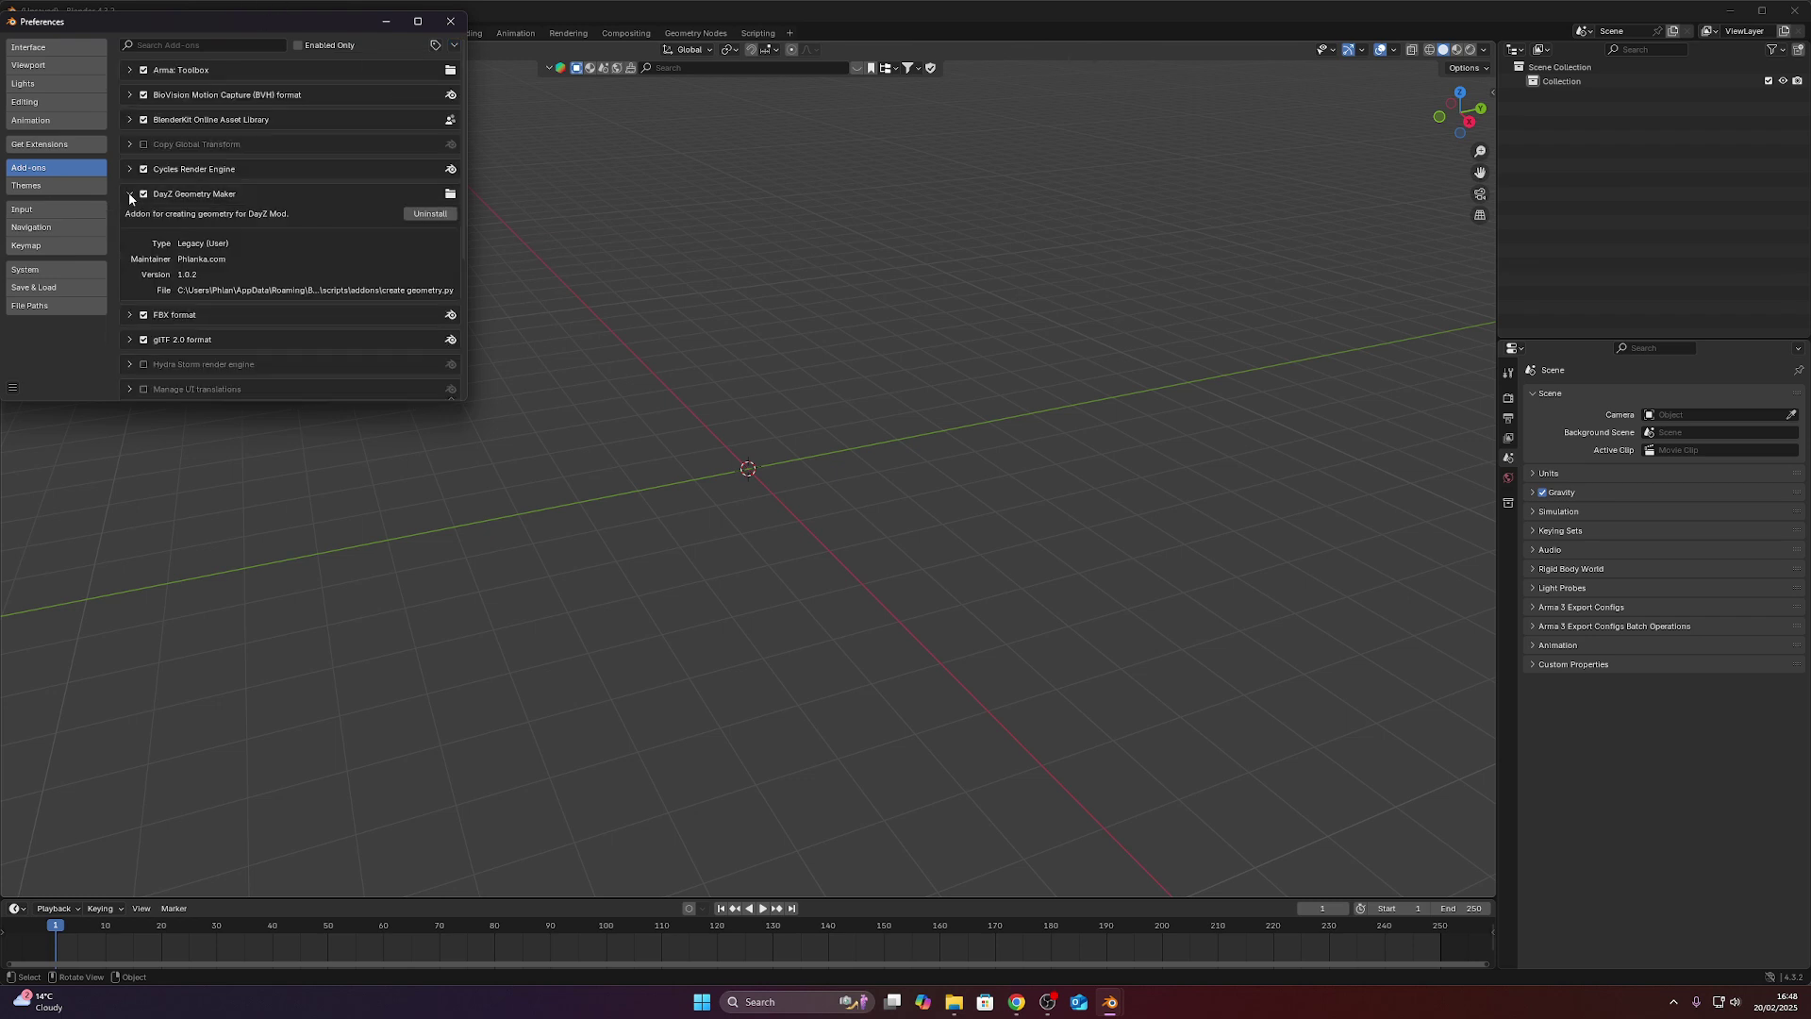
click(128, 193)
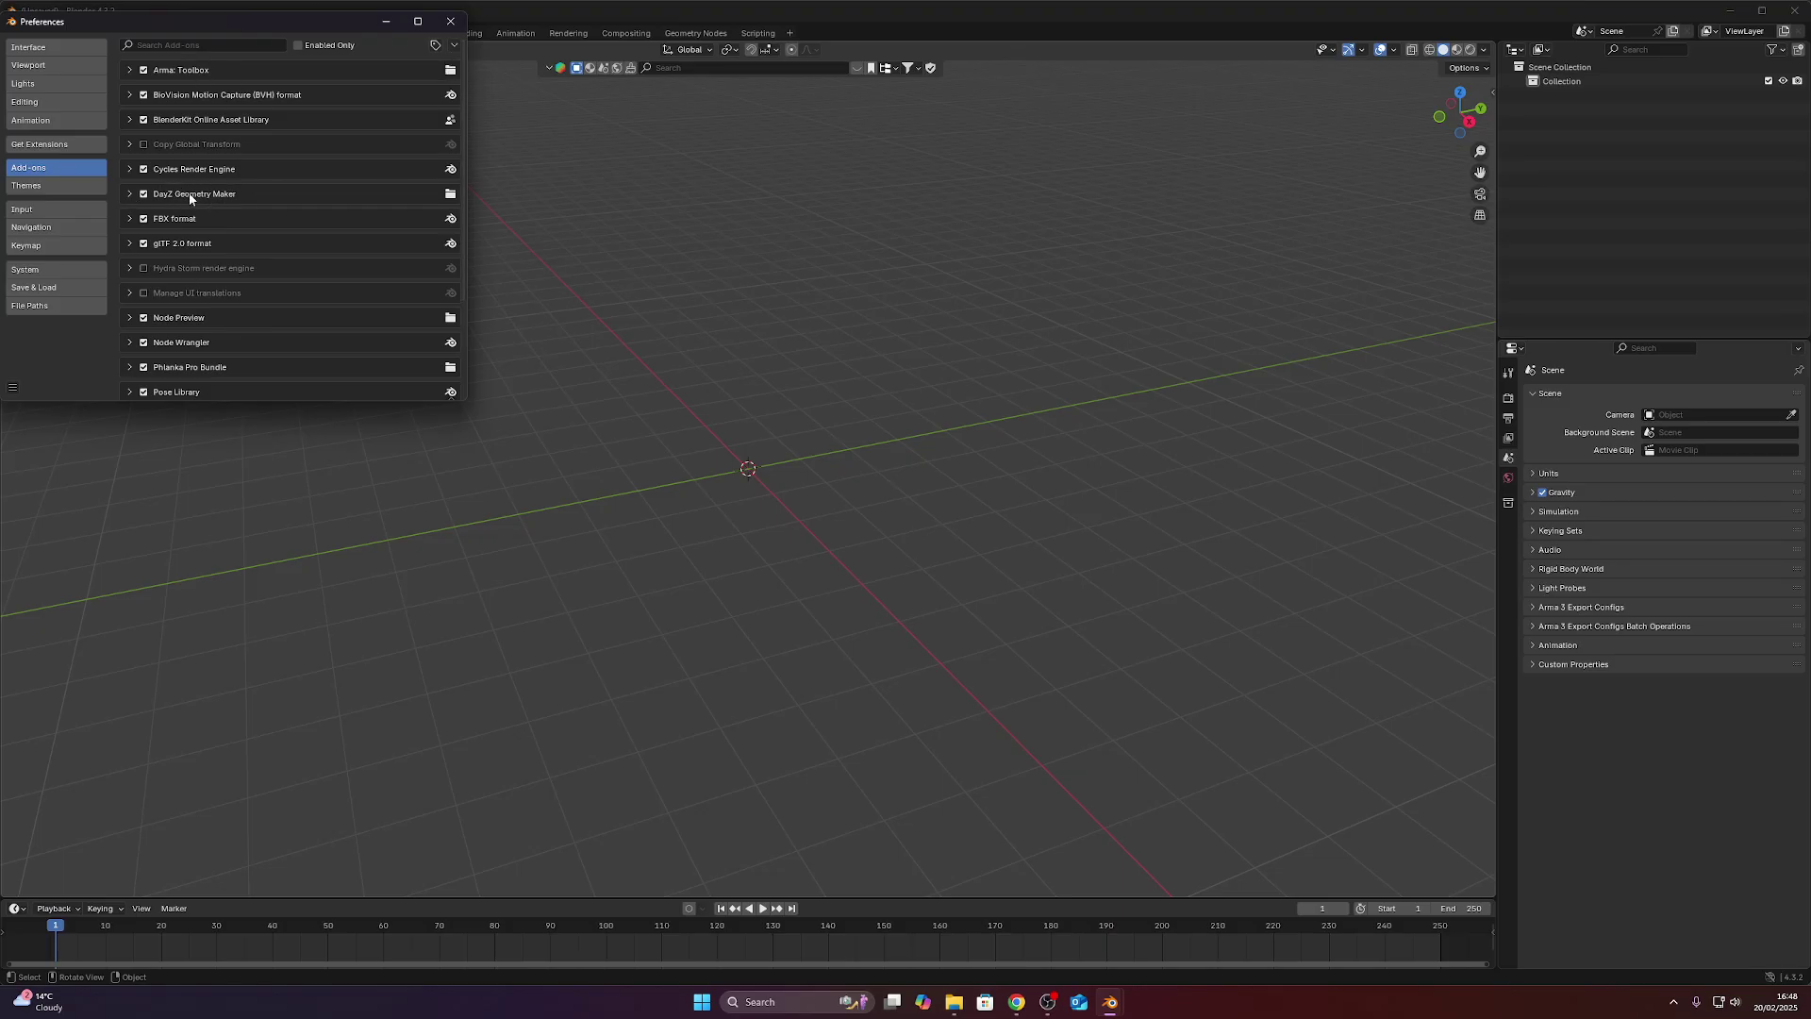
click(387, 25)
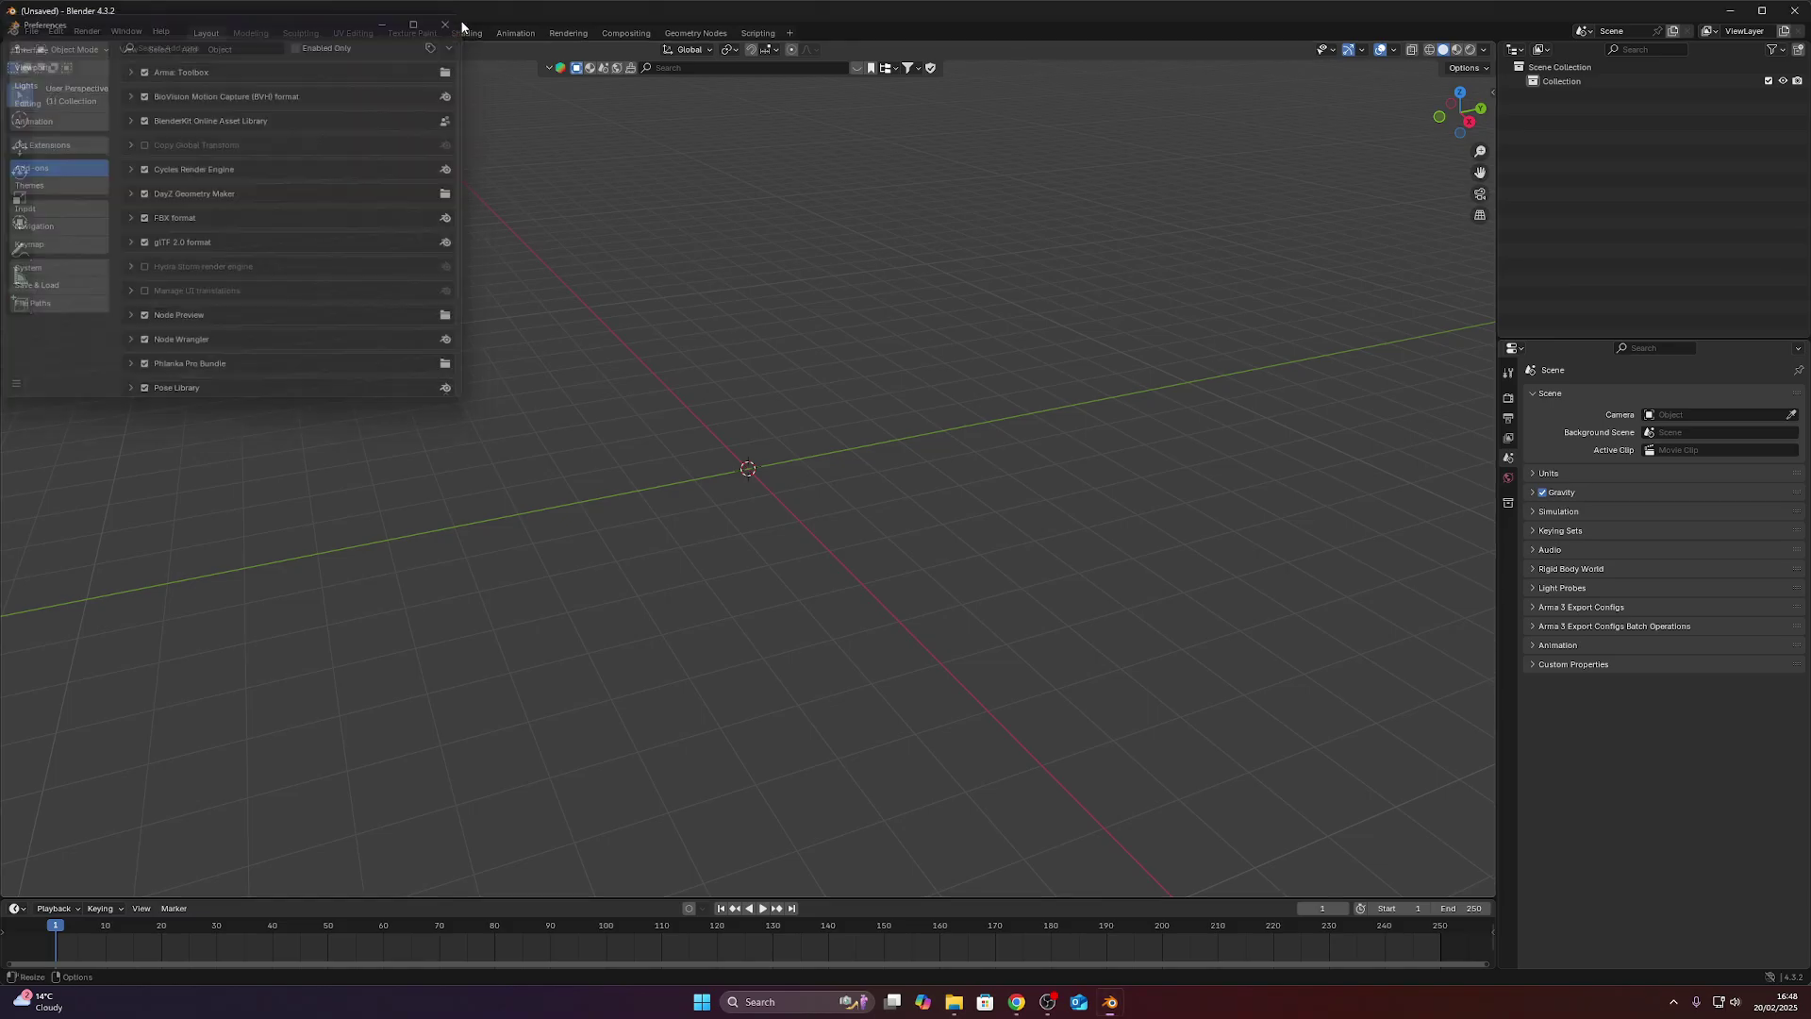
Open chains project.blend from the recent files list.
click(31, 31)
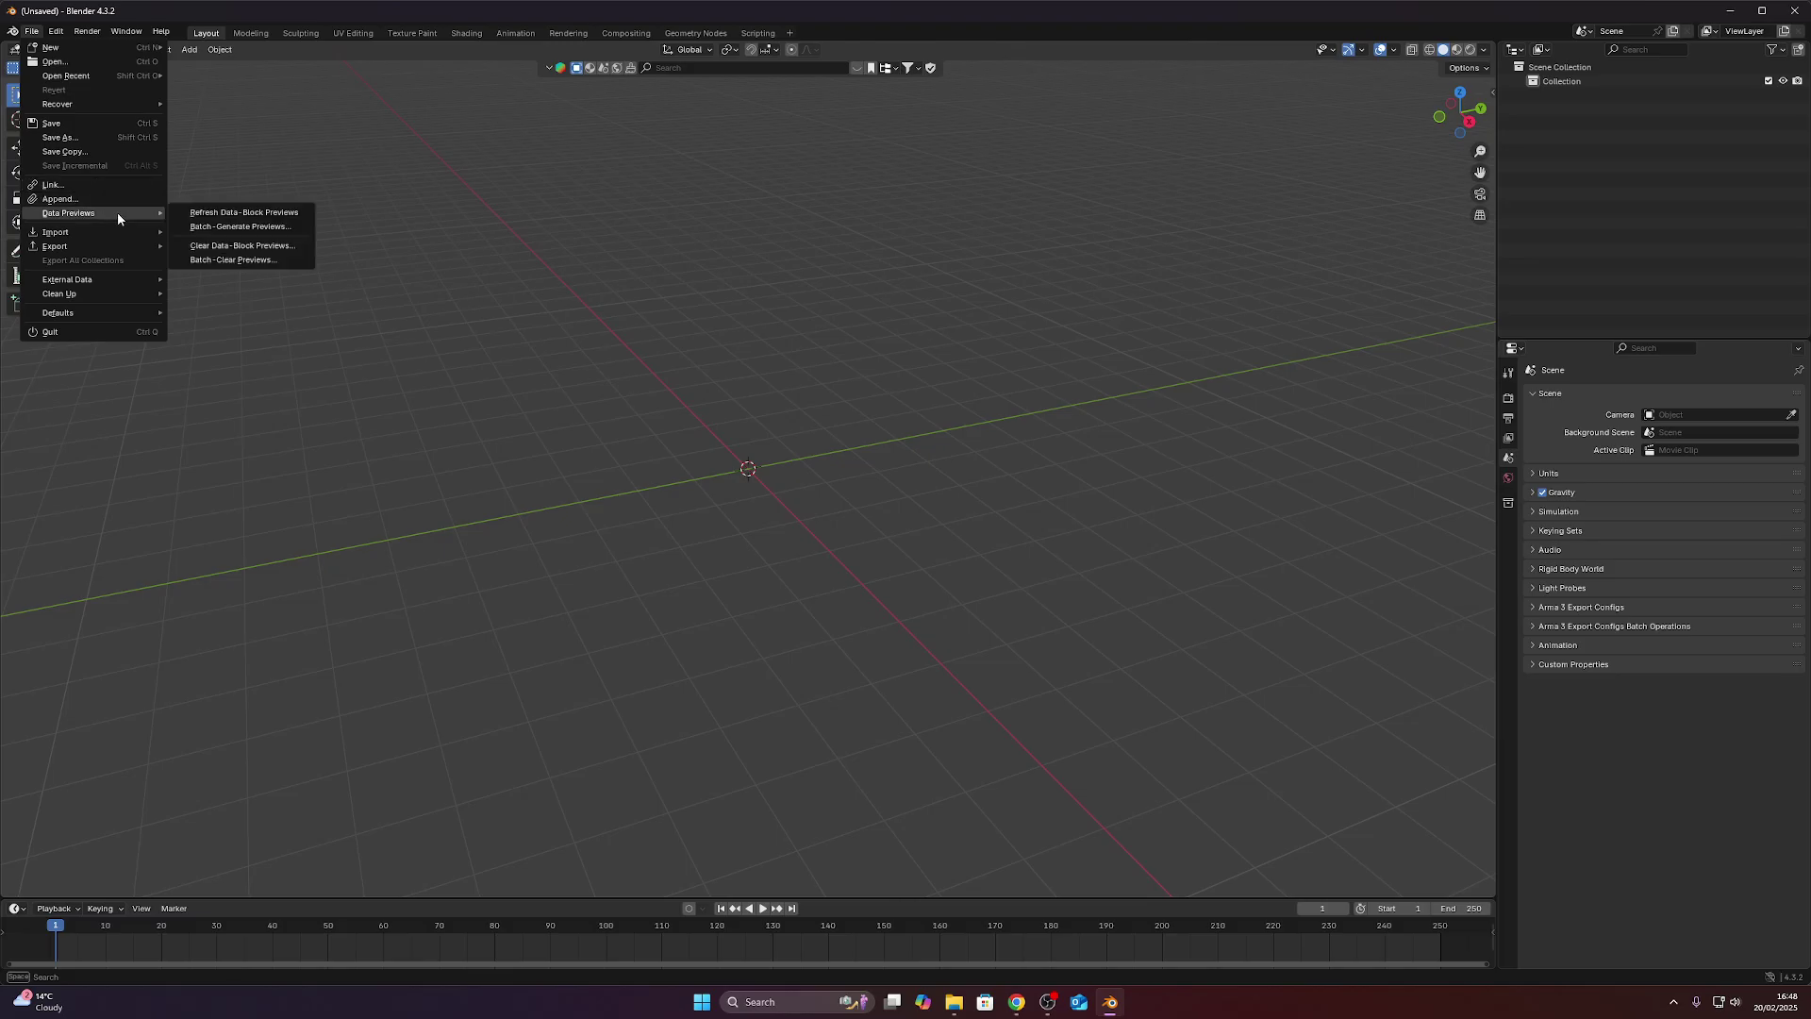
mouse_move(138, 73)
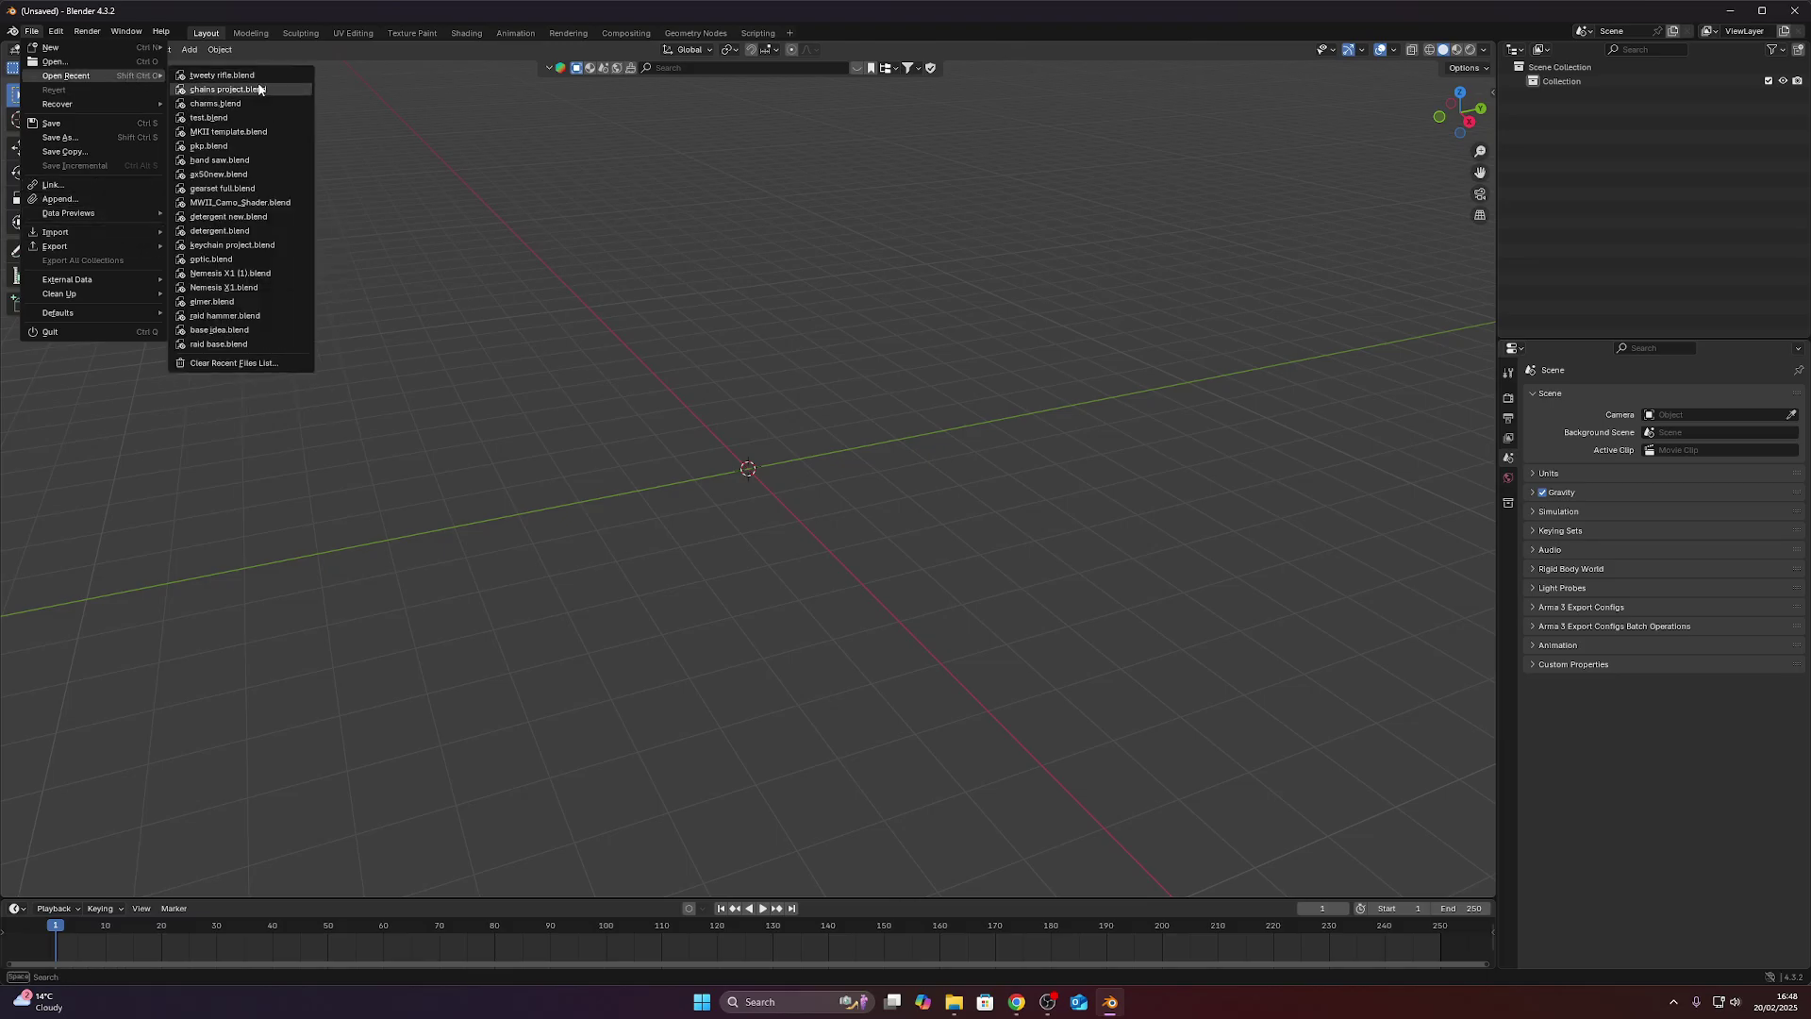
click(229, 91)
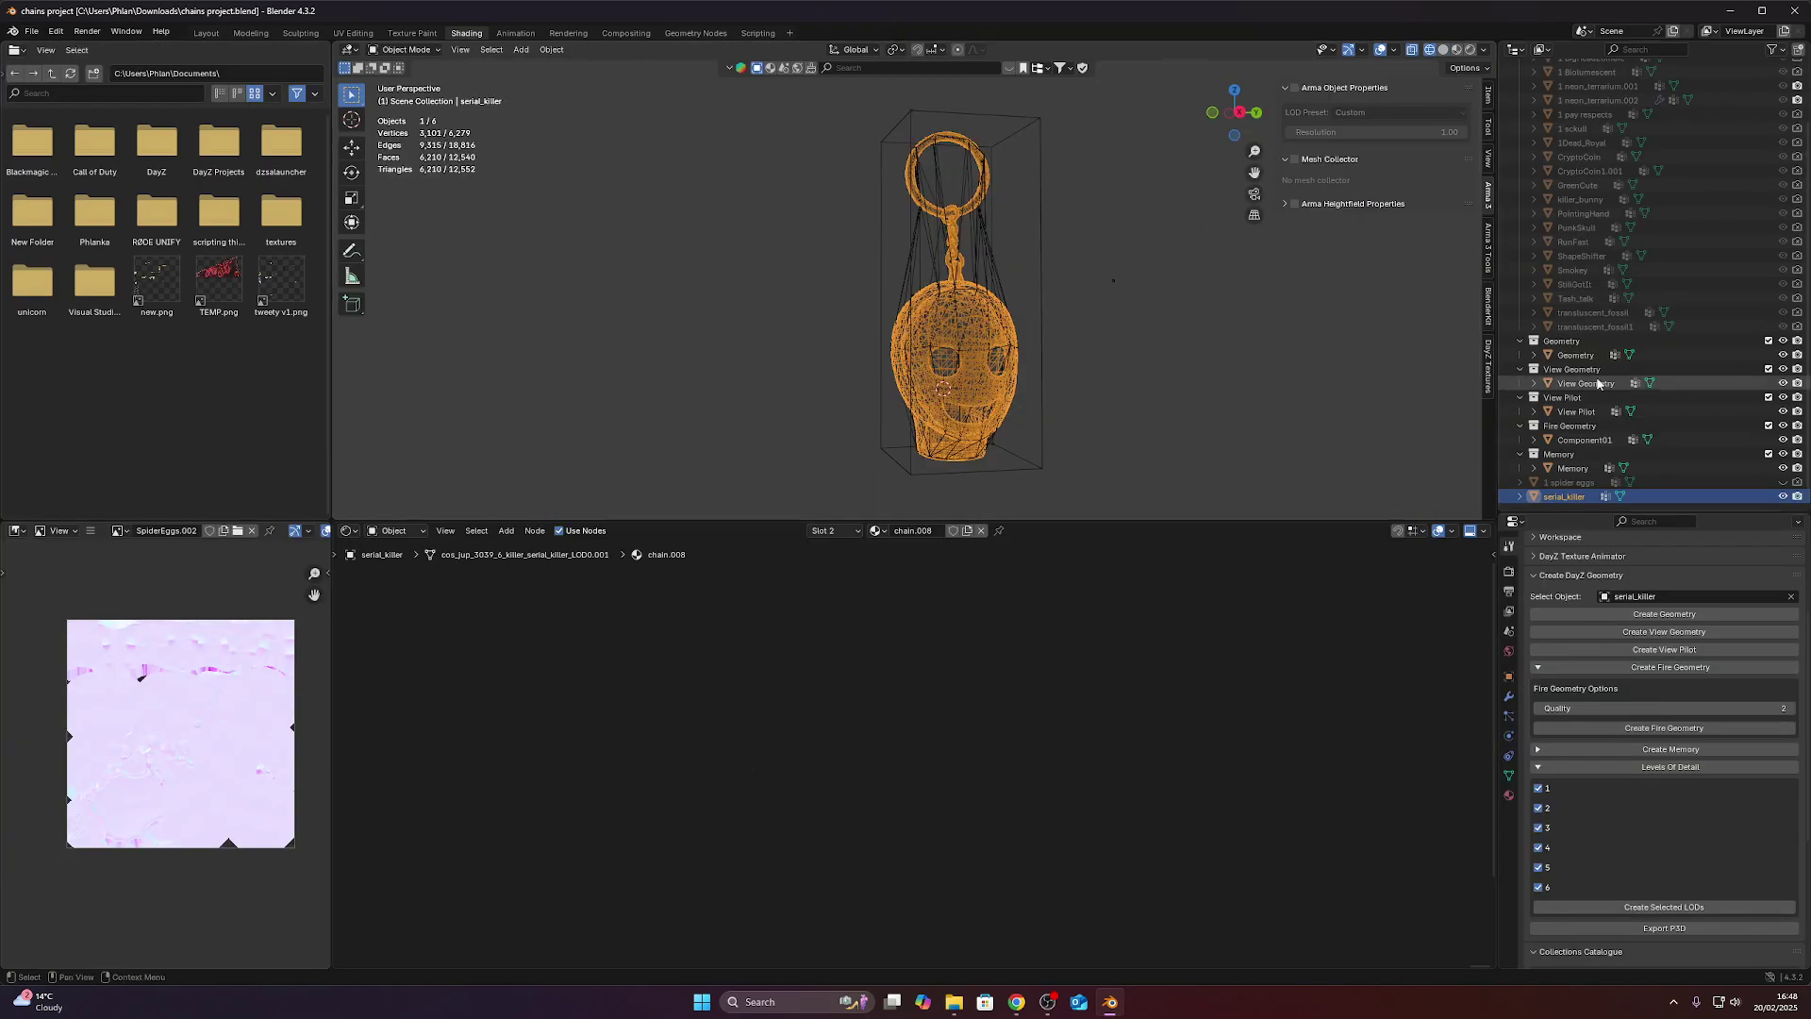
Hide serial_killer and delete the Geometry through Memory collections.
click(1783, 496)
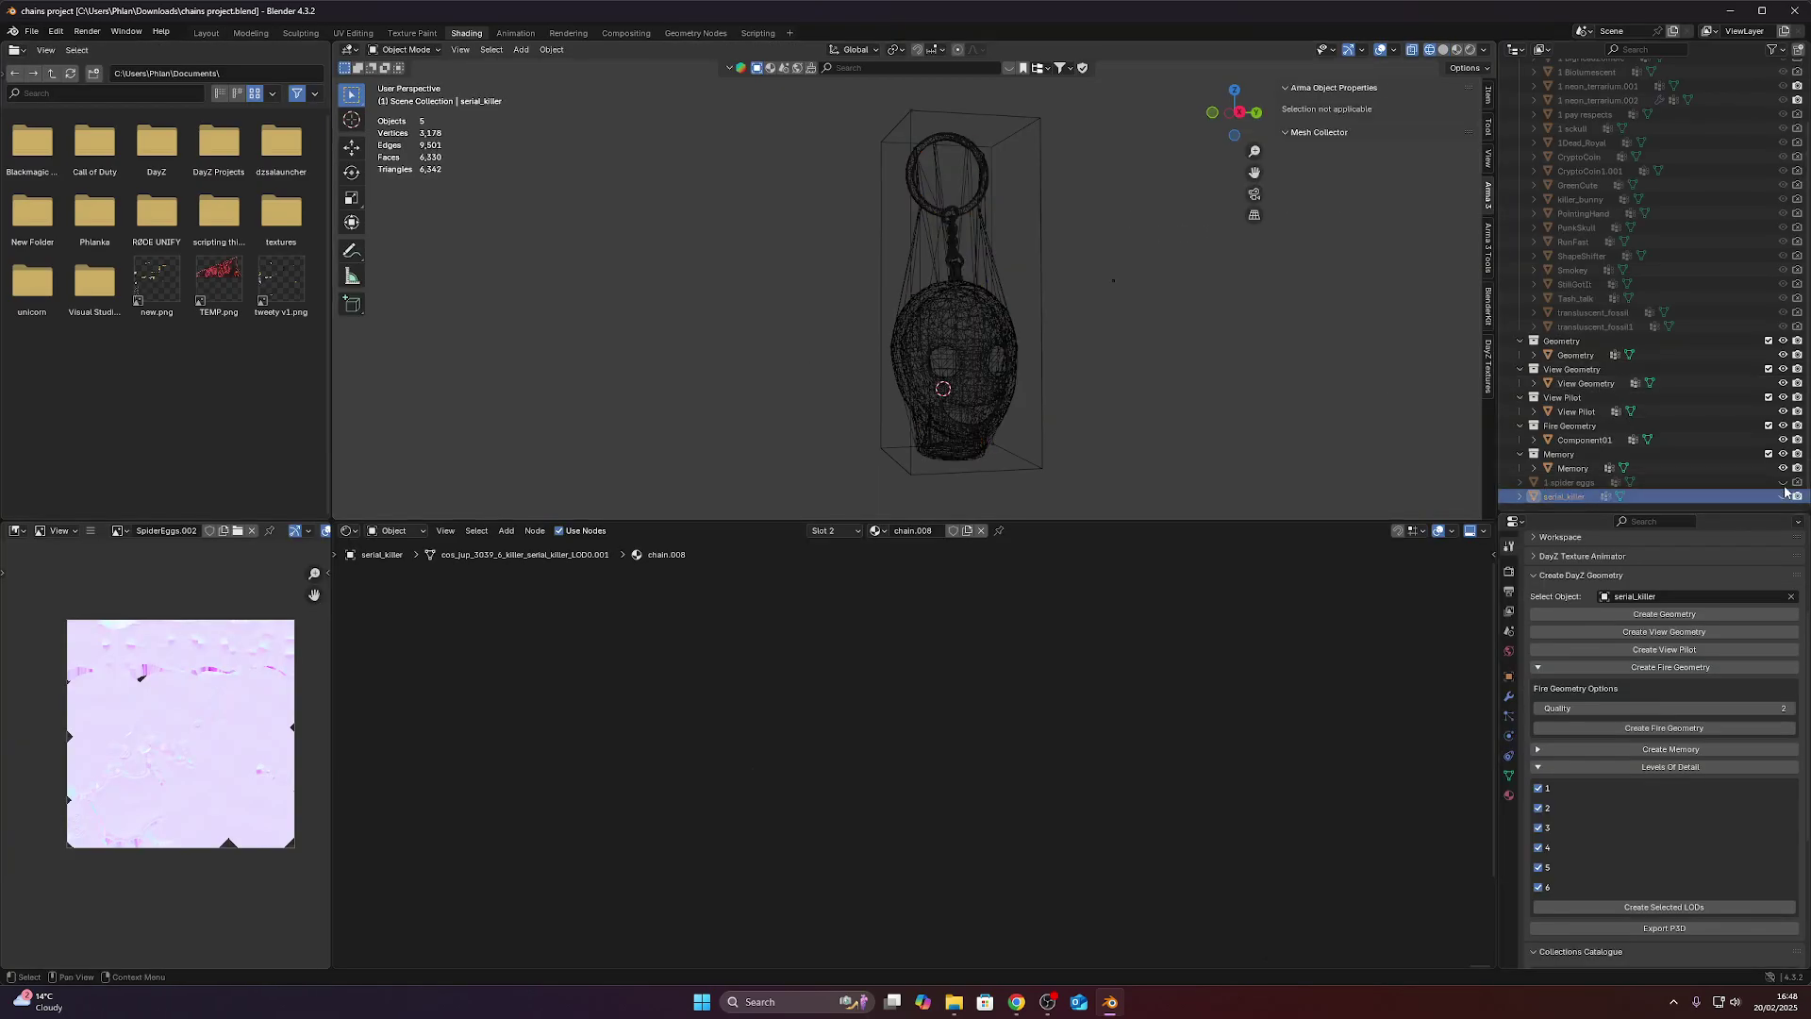
click(1572, 468)
shift+click(1566, 340)
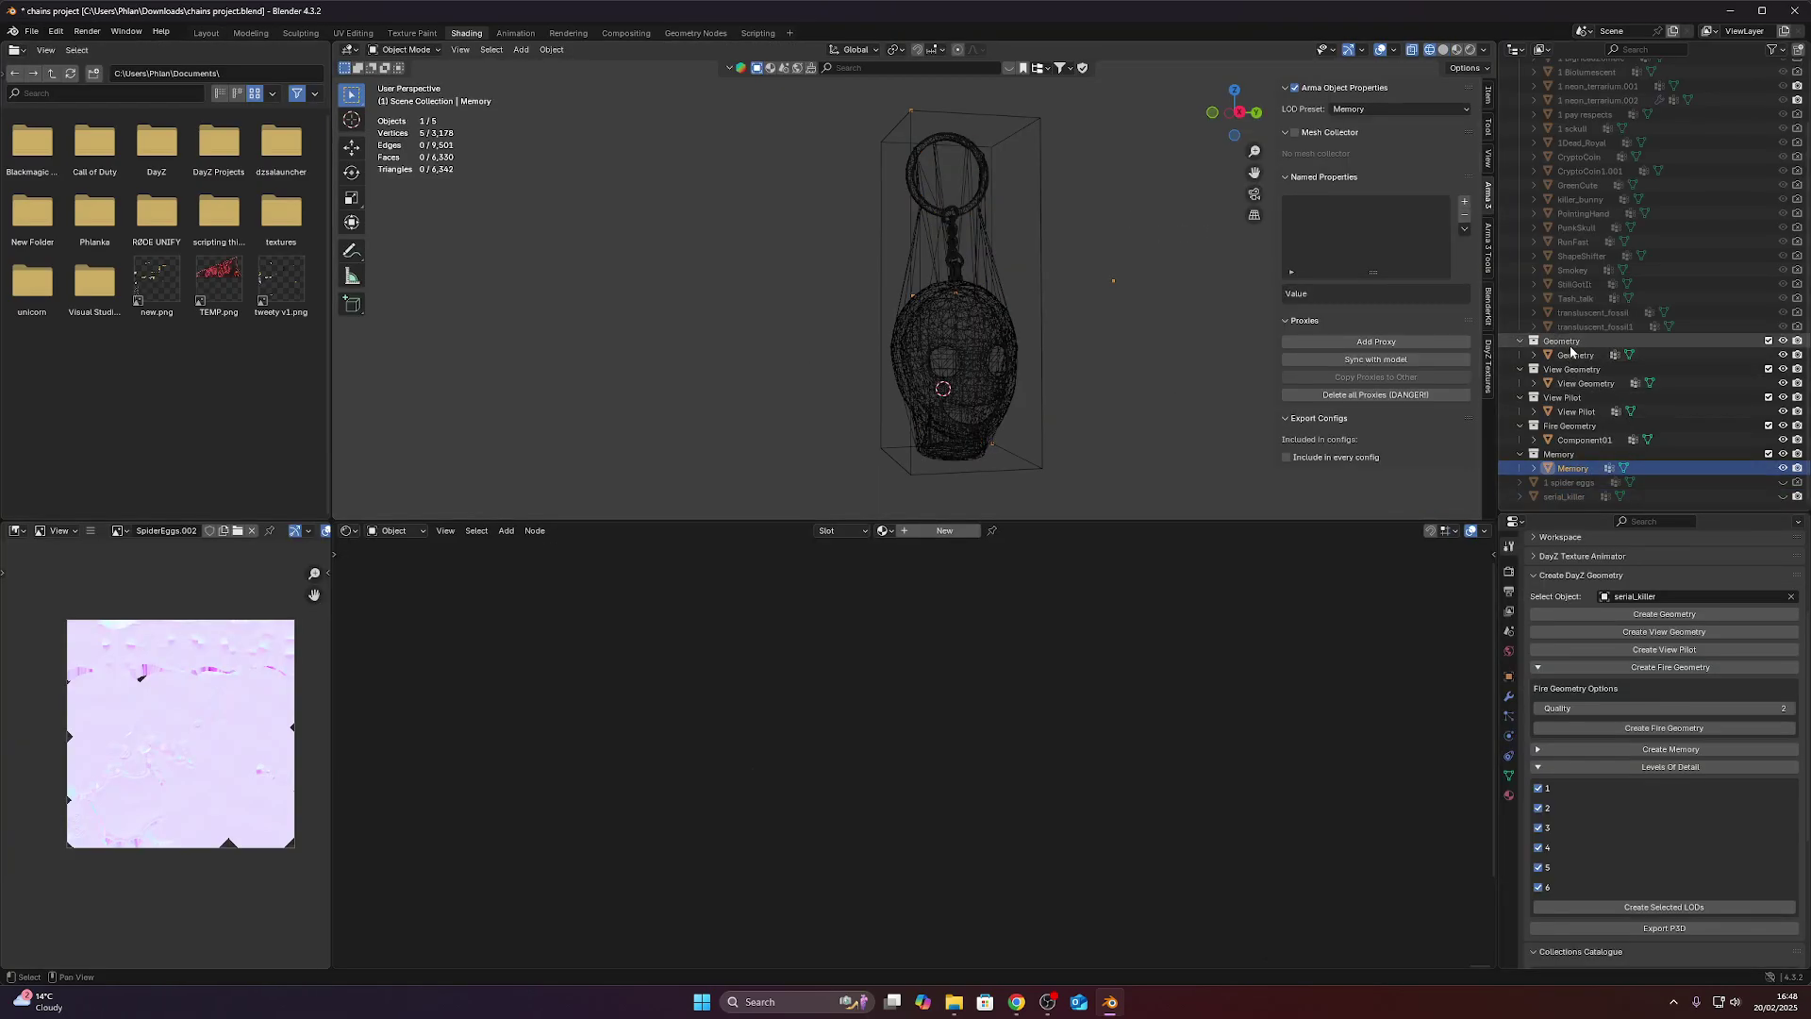
key(Delete)
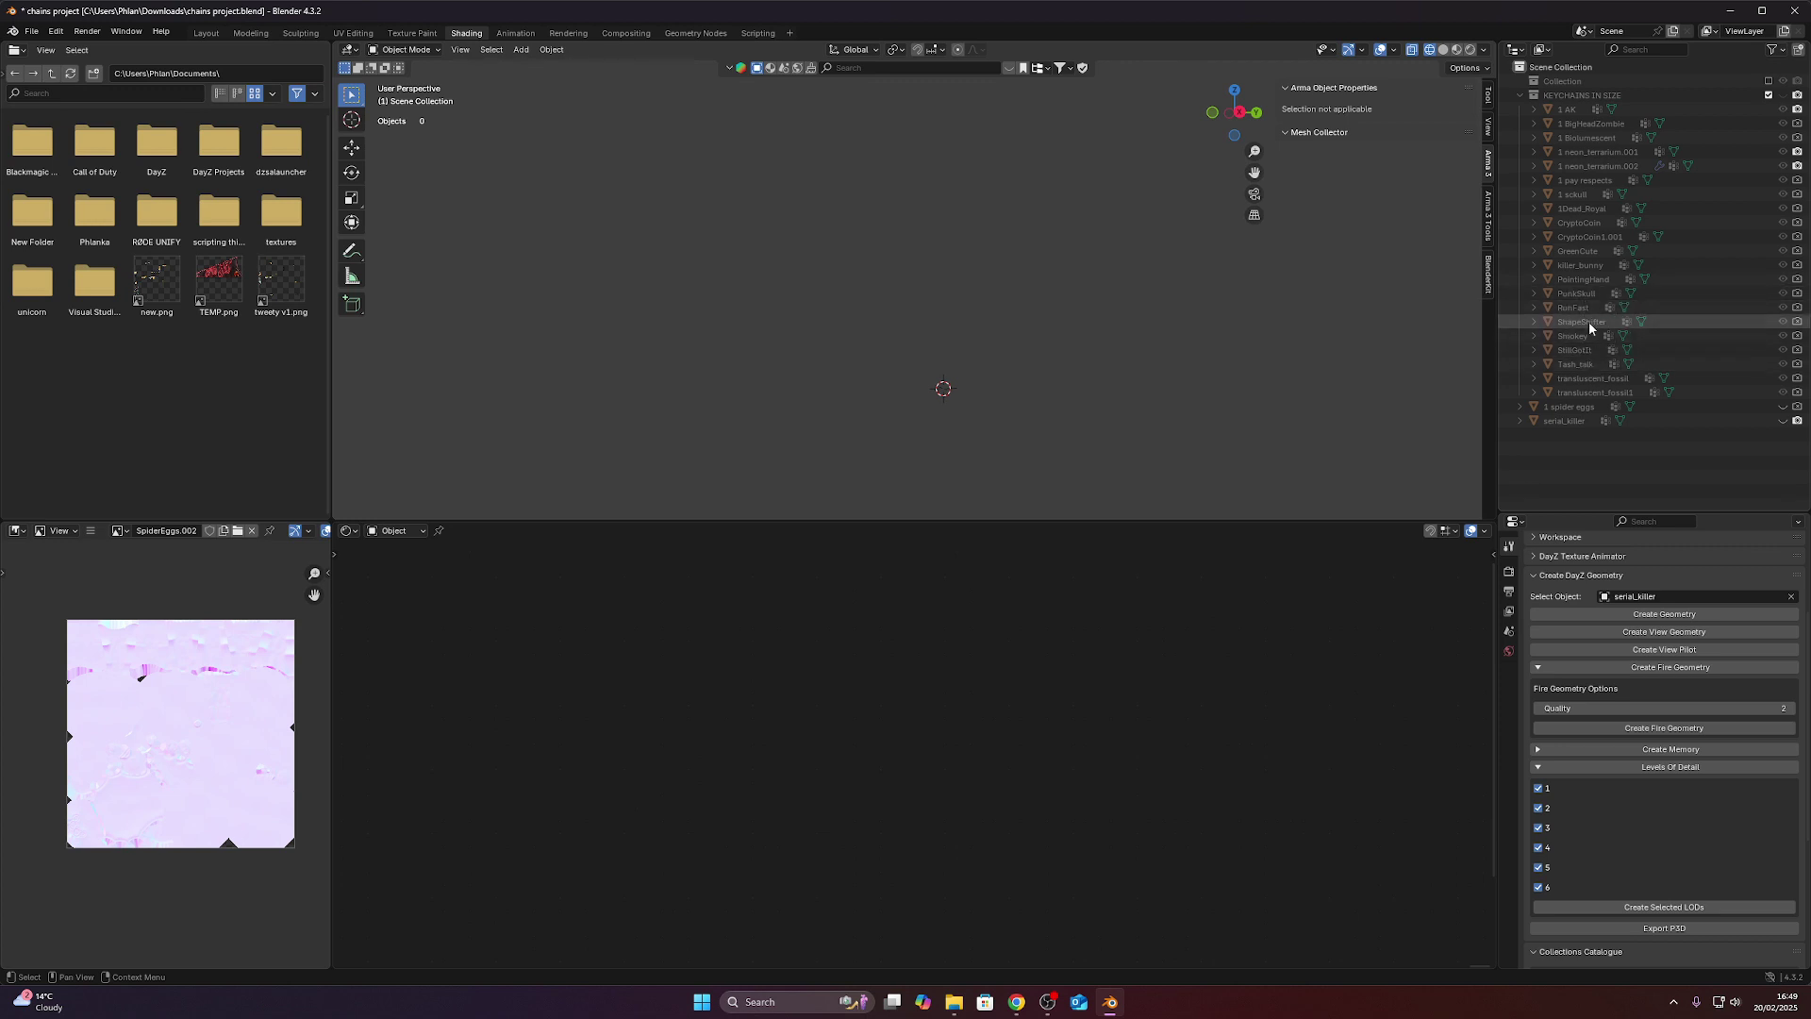
Move PunkSkull to the Scene Collection, inspect it, and clear serial_killer from Select Object.
drag(1581, 294, 1585, 436)
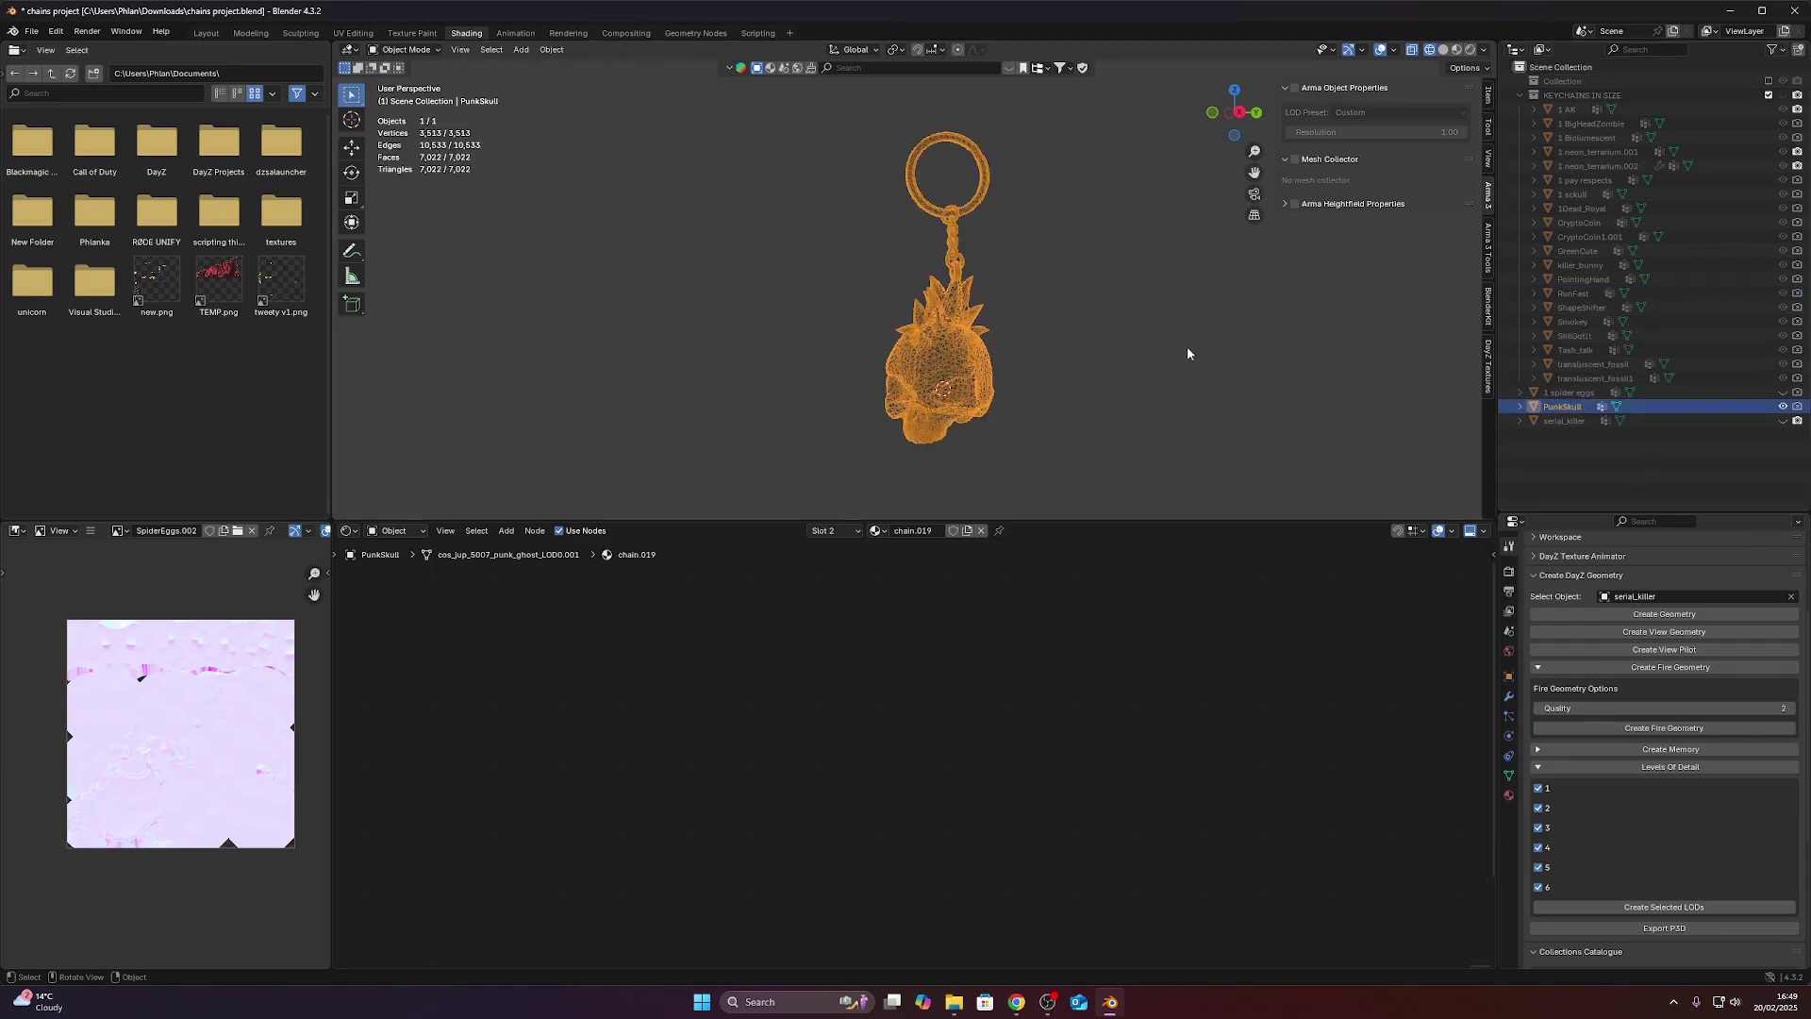
middle_drag(1200, 375, 787, 395)
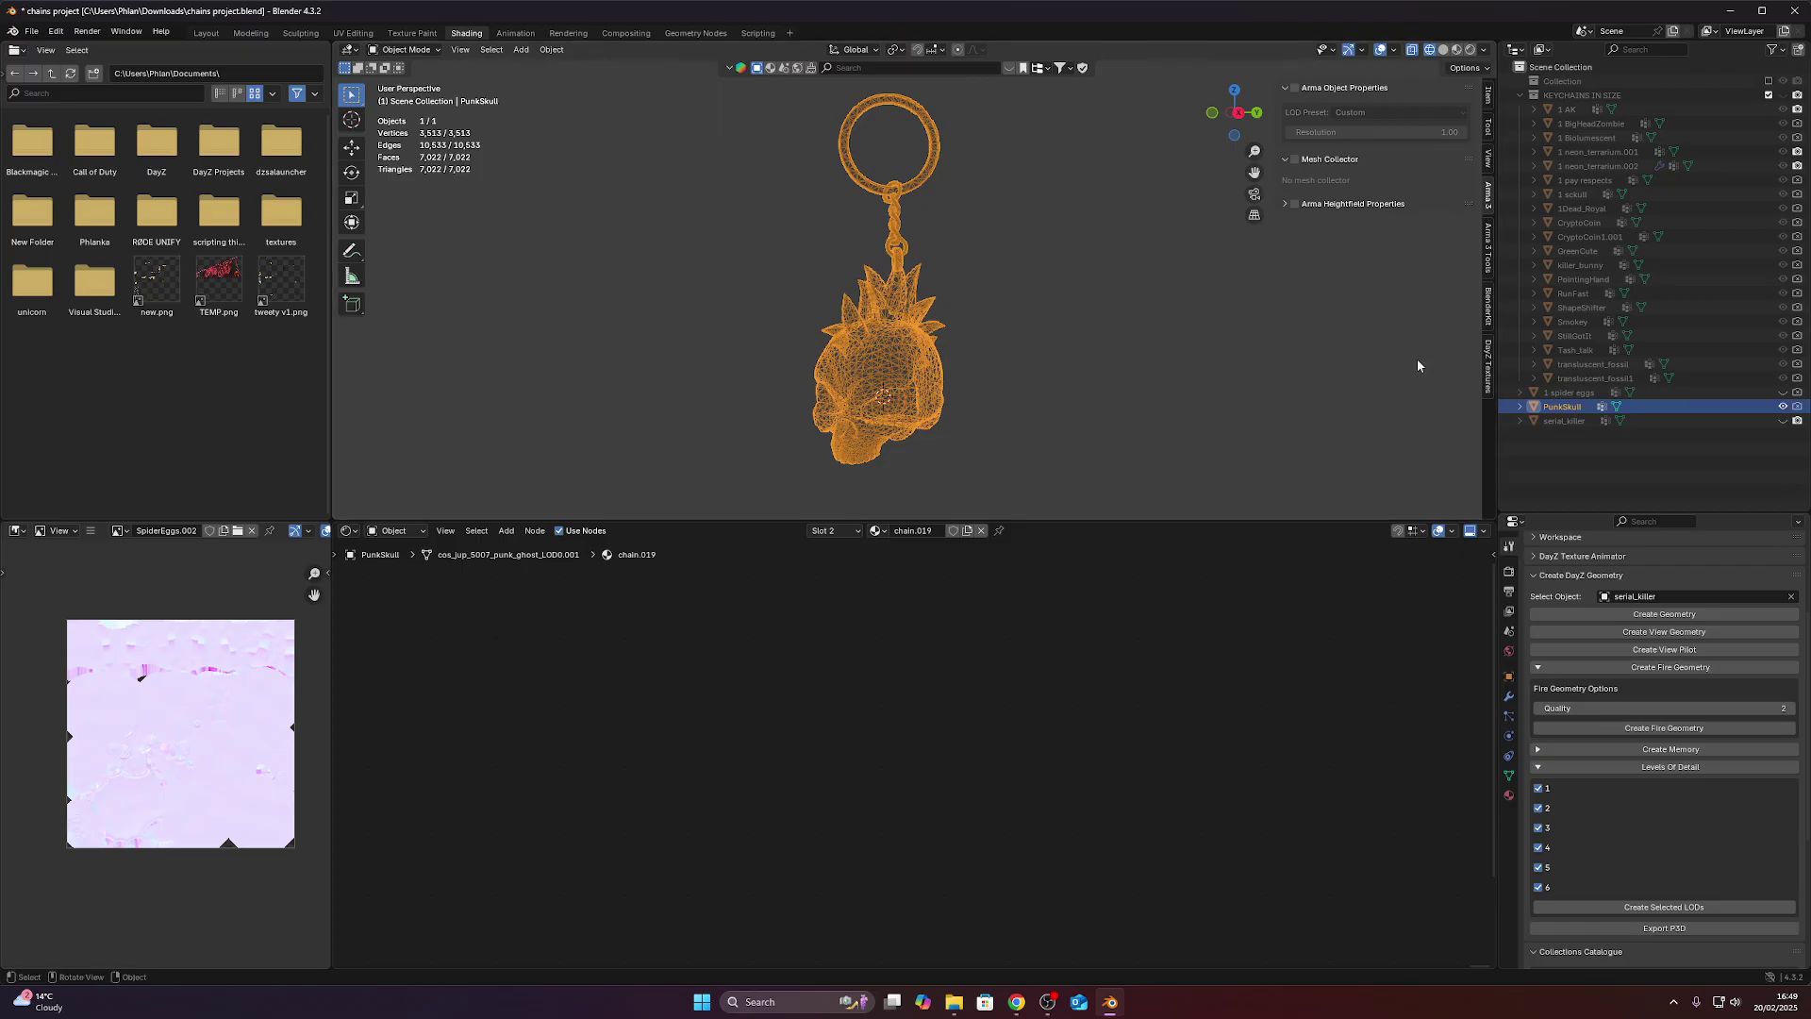
middle_drag(913, 358, 927, 384)
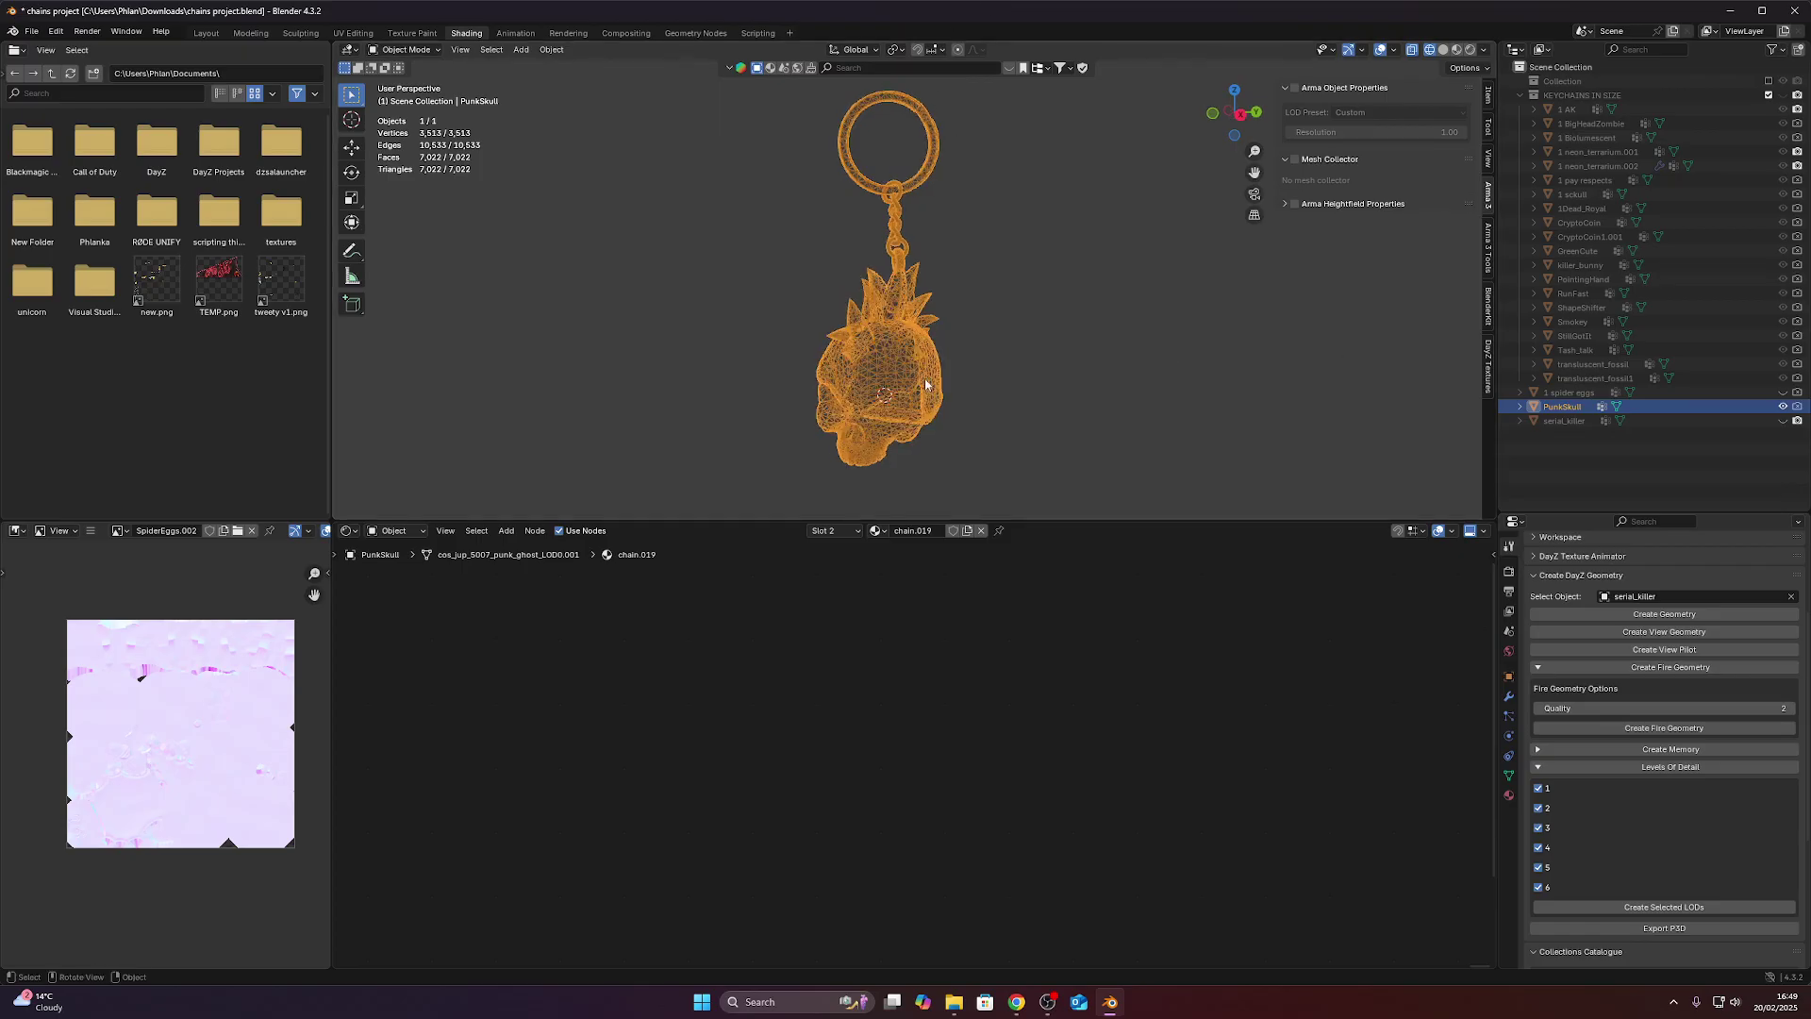
click(1443, 49)
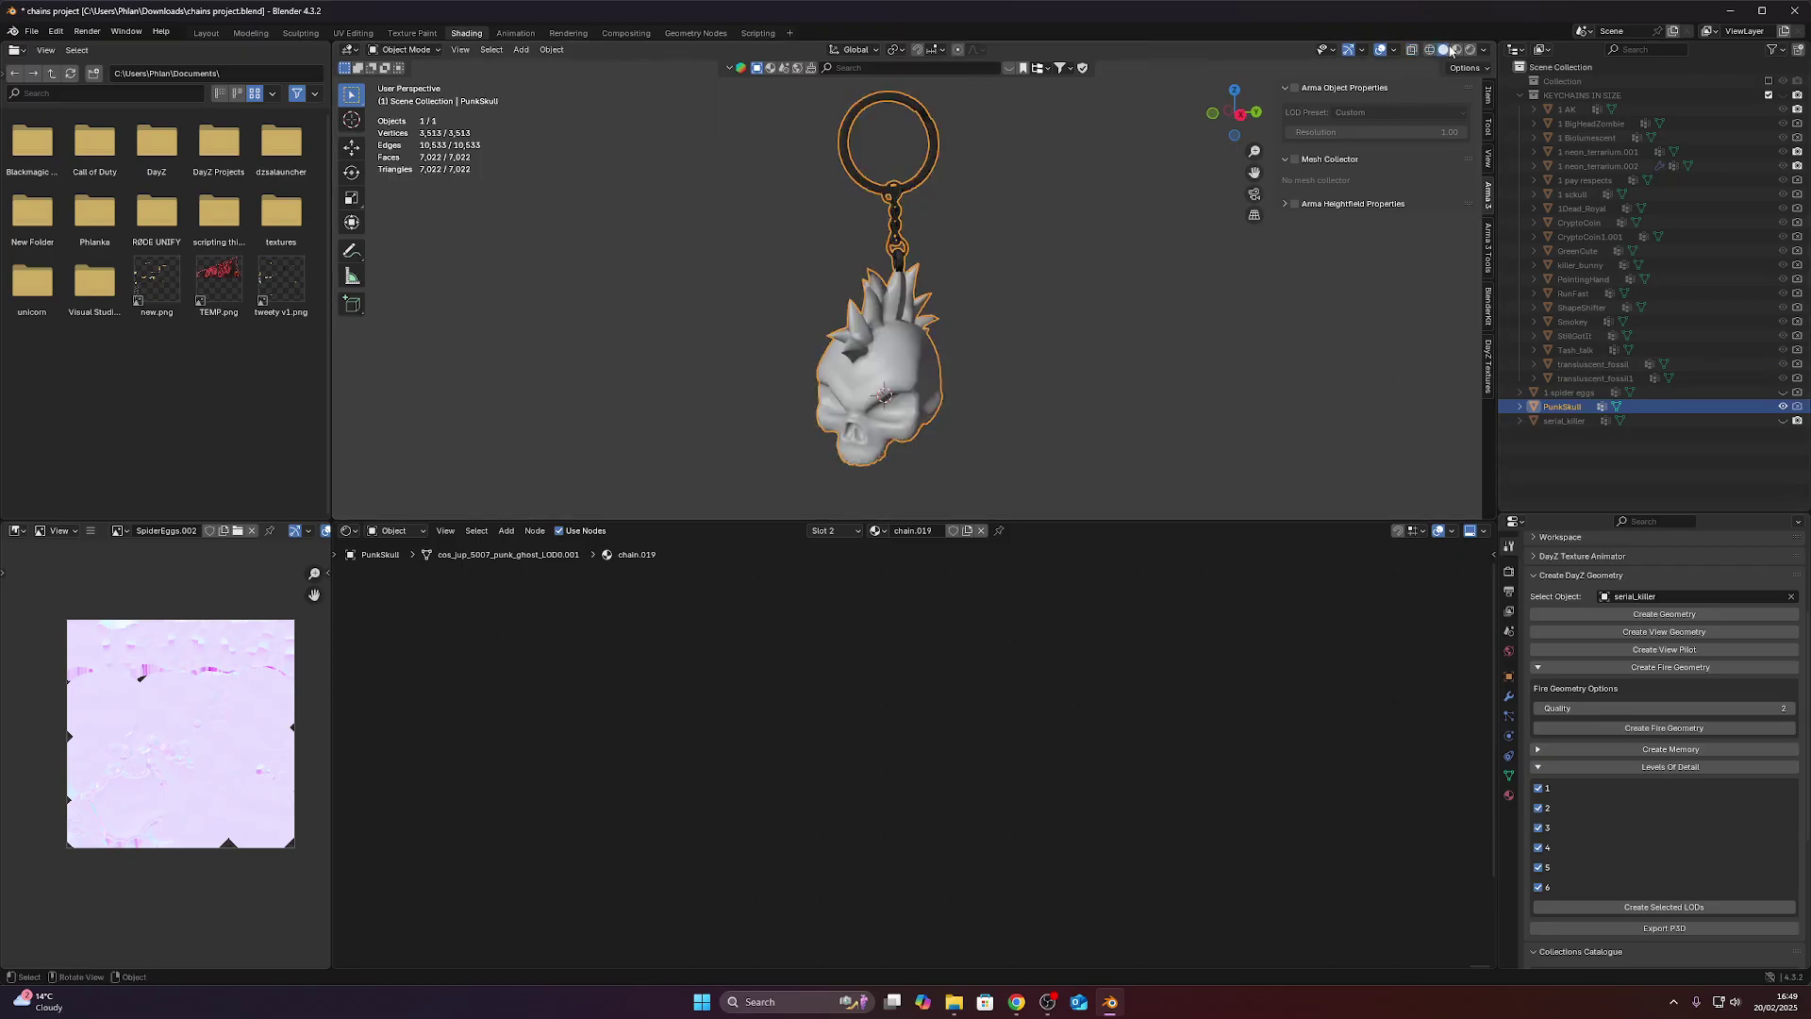
click(1429, 49)
middle_drag(993, 247, 1030, 249)
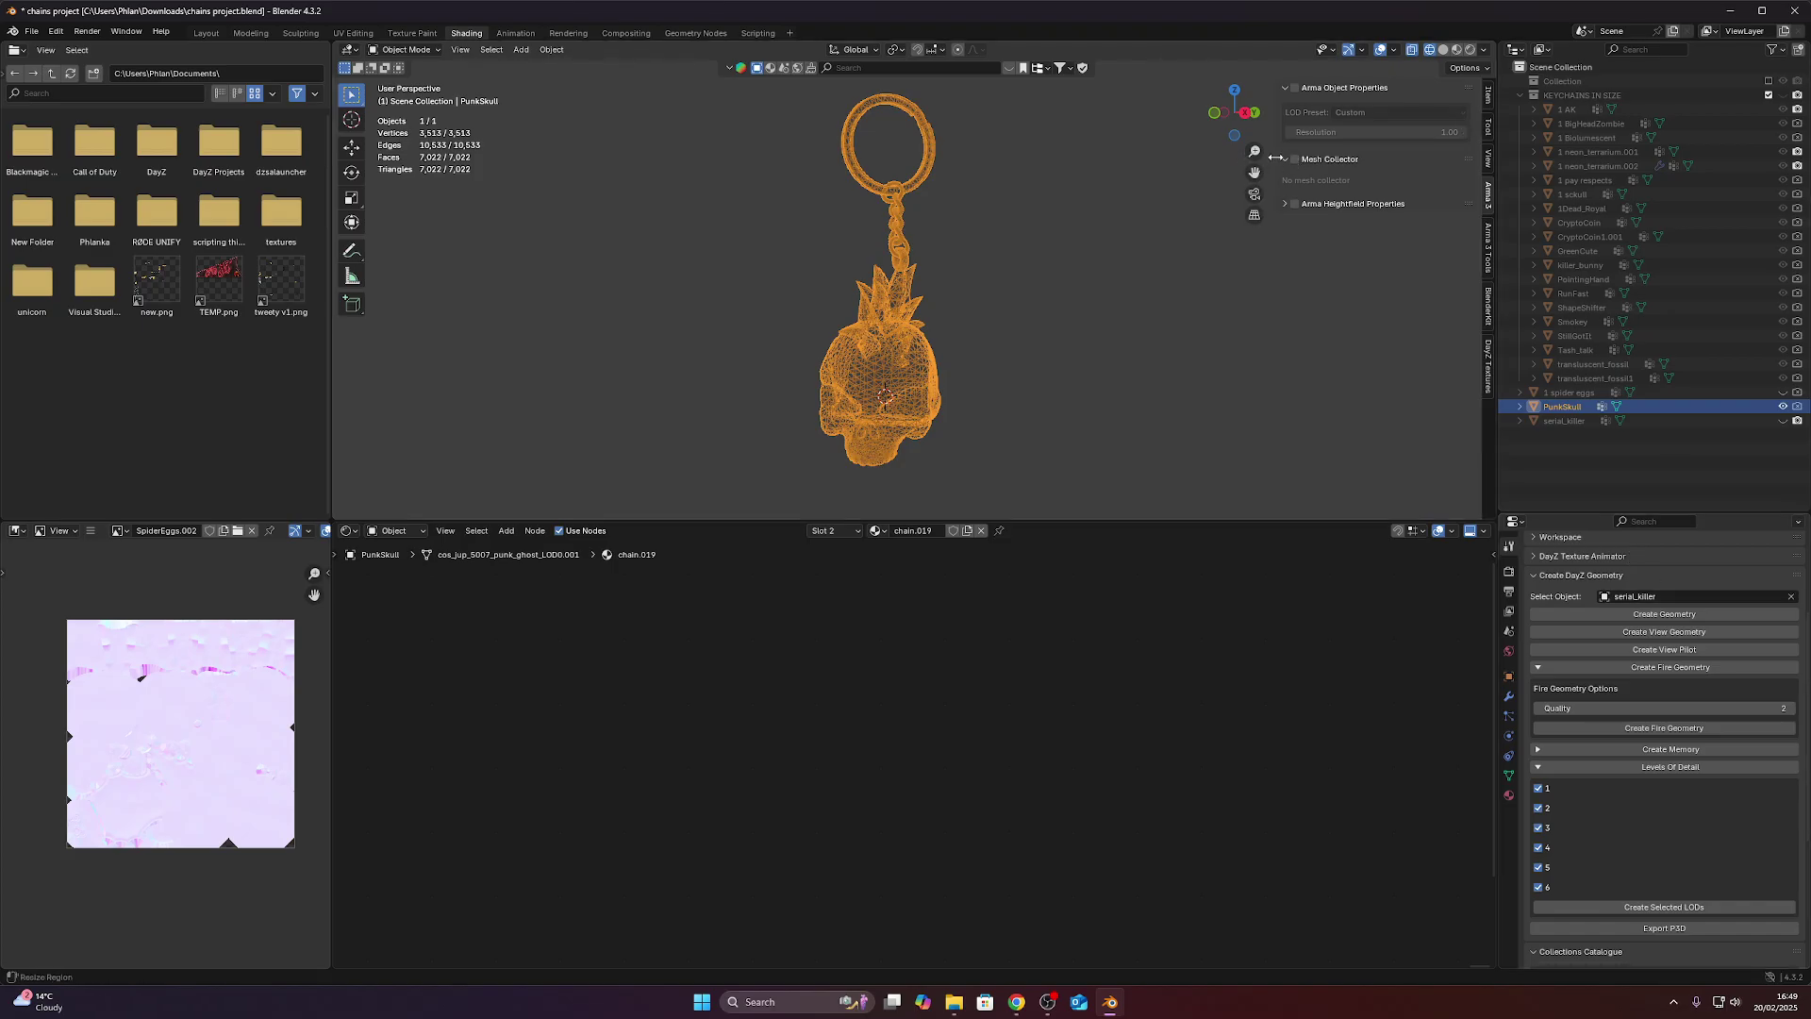
drag(1275, 157, 1396, 161)
click(1792, 597)
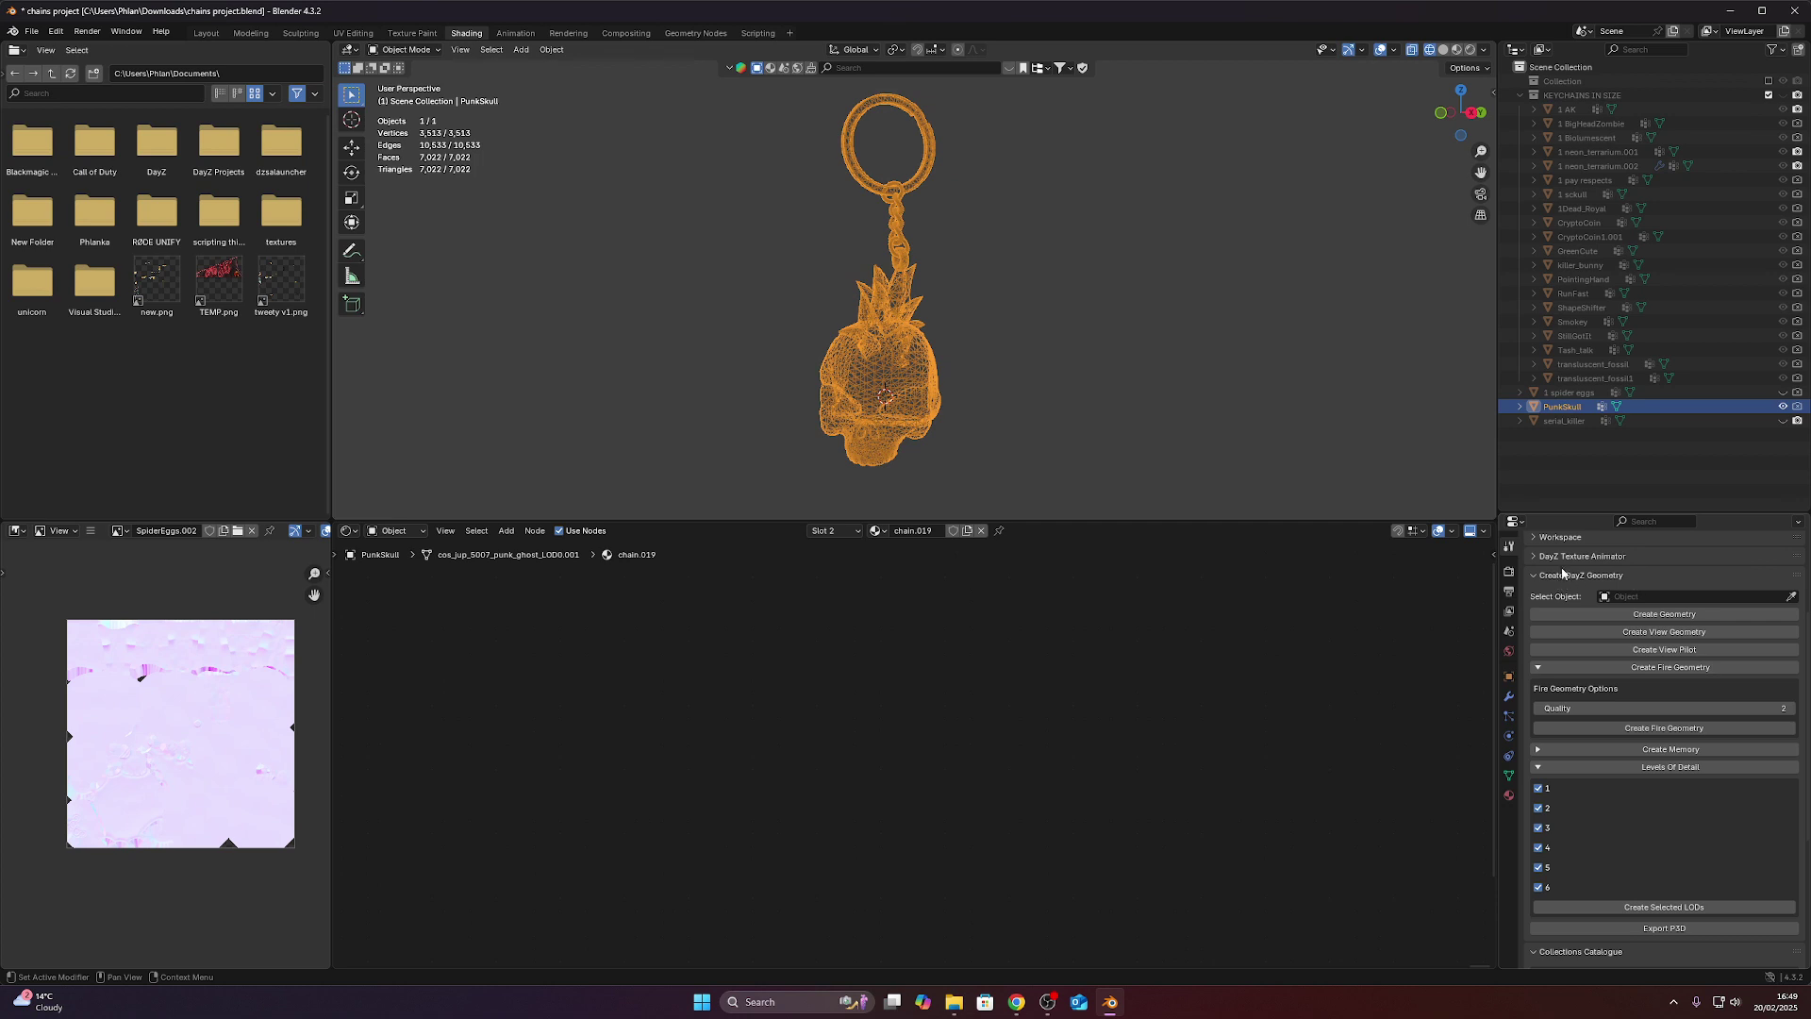
Pick PunkSkull as the Create DayZ Geometry target and attempt geometry generation.
scroll(1551, 580, up, 3)
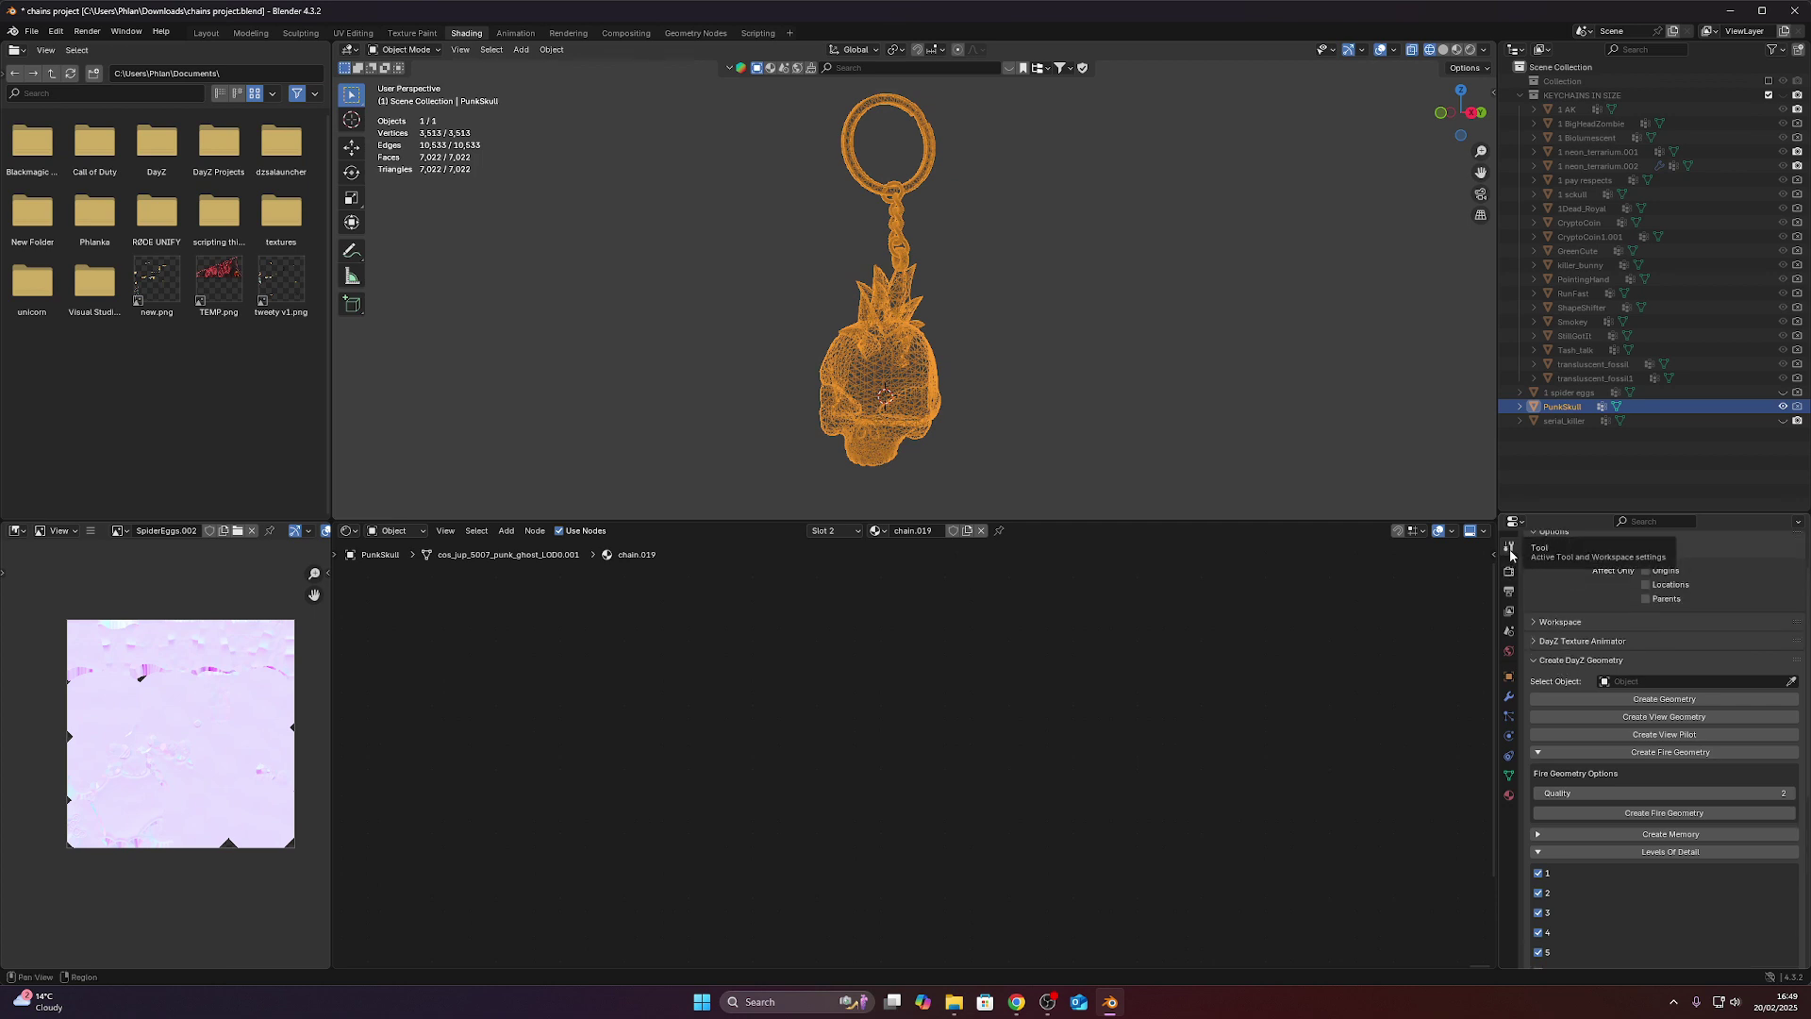
scroll(1571, 628, down, 1)
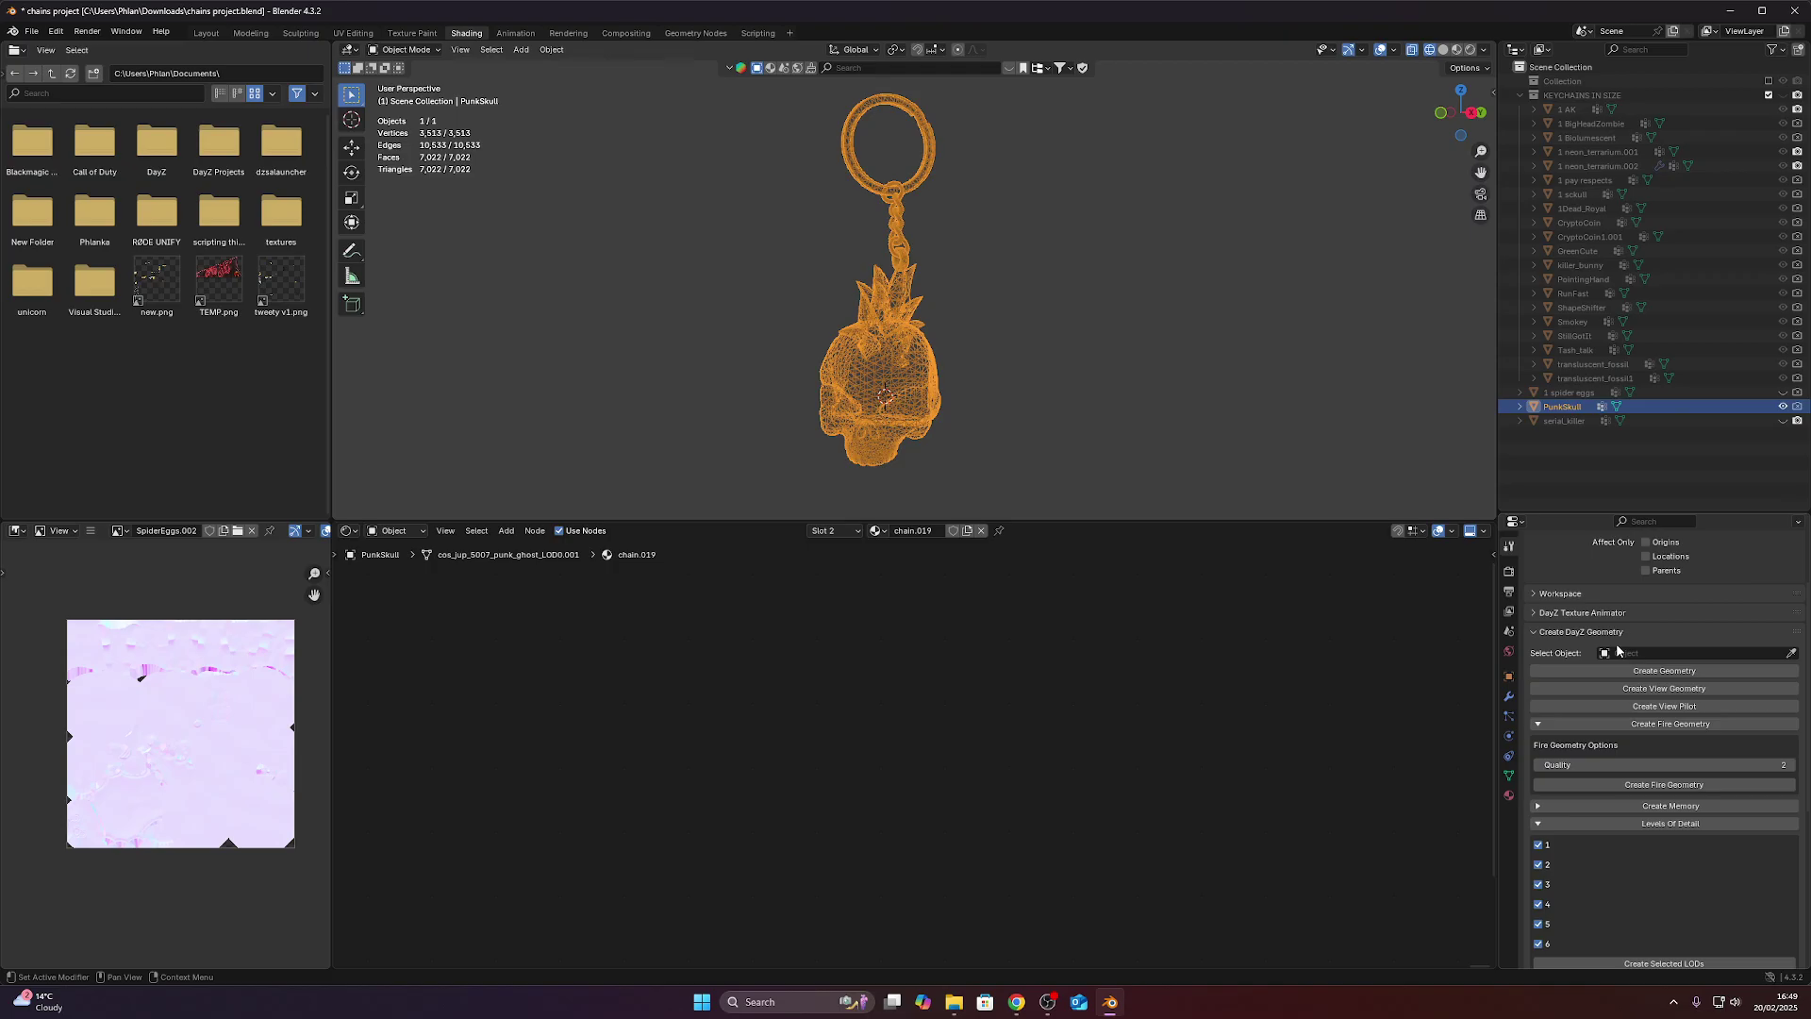
click(1534, 632)
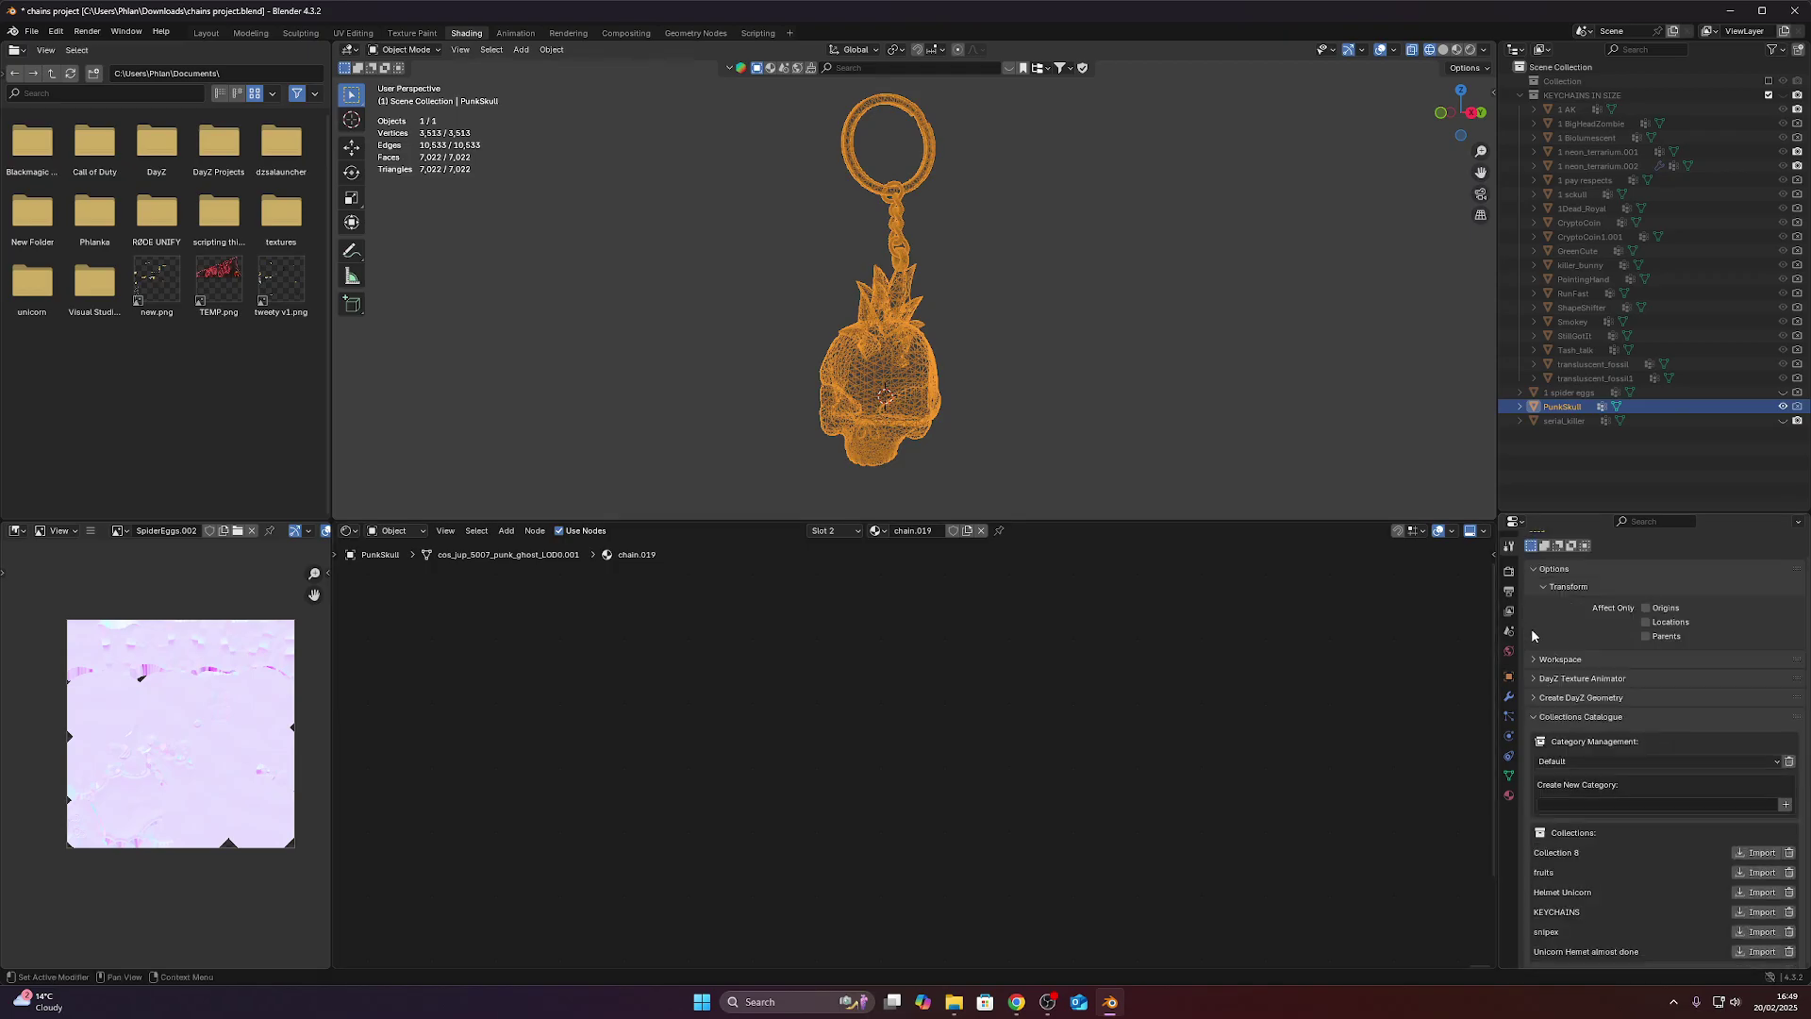
click(1535, 698)
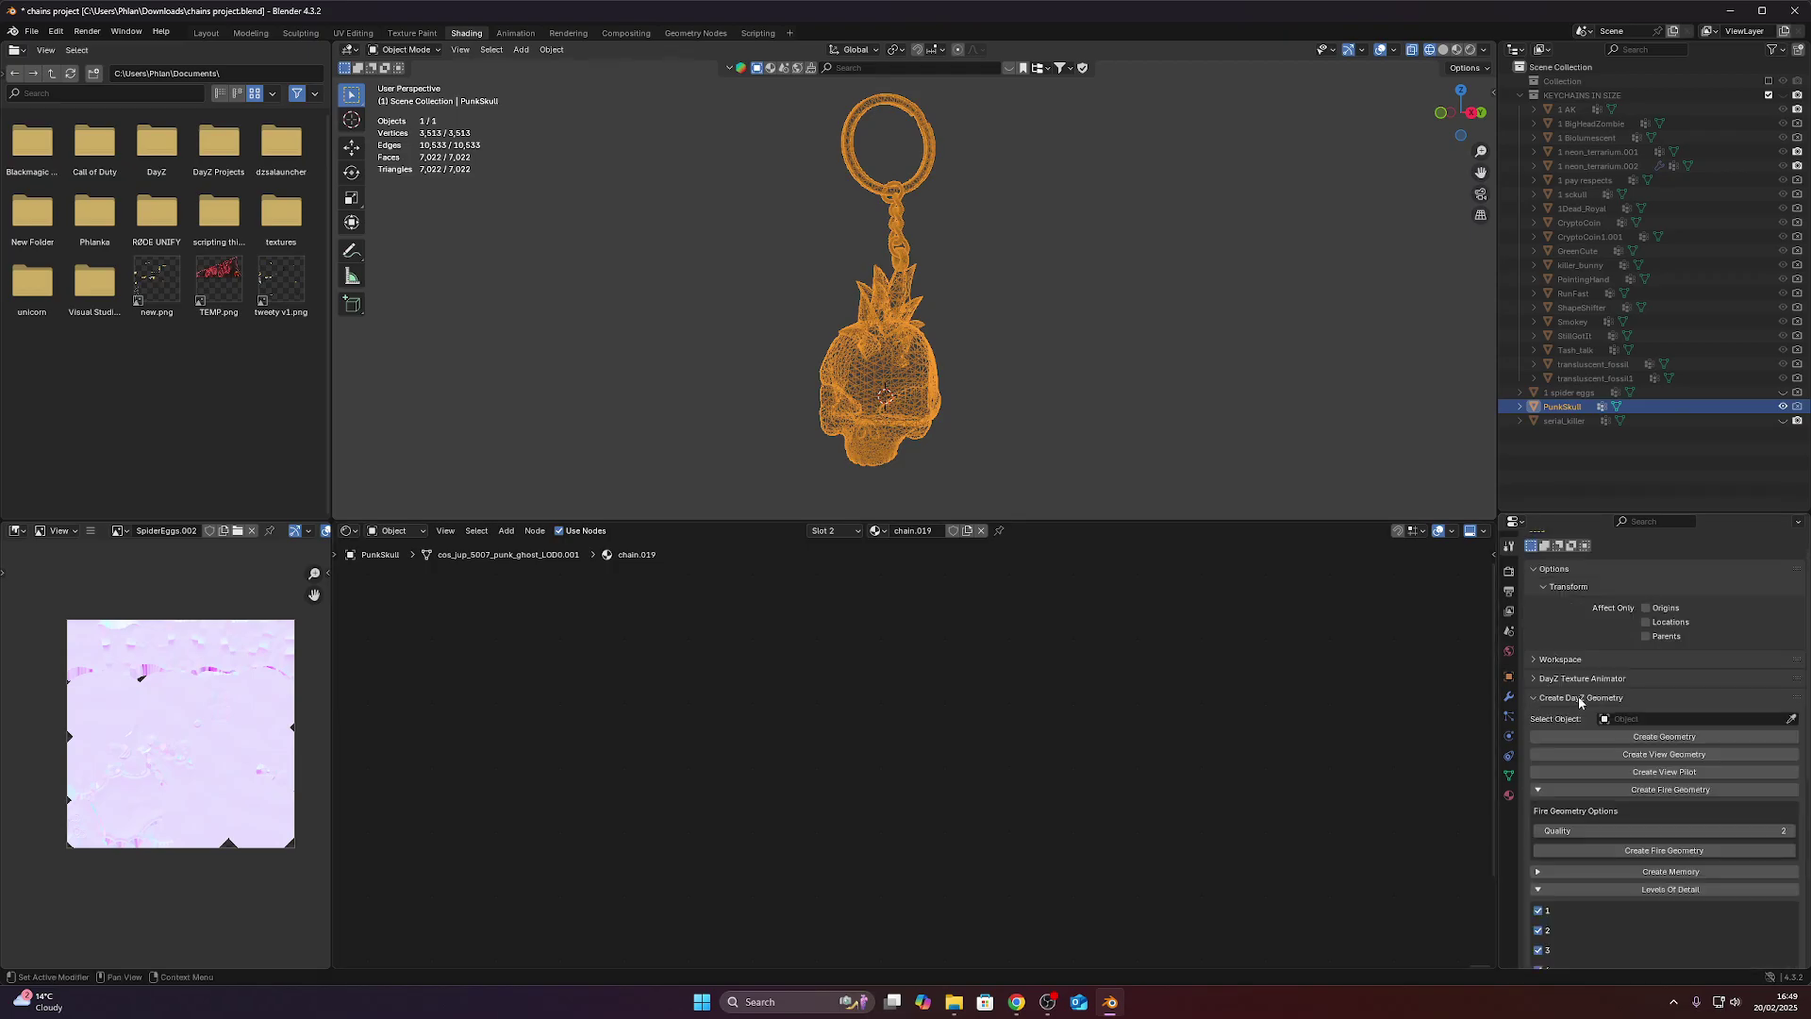
click(1789, 719)
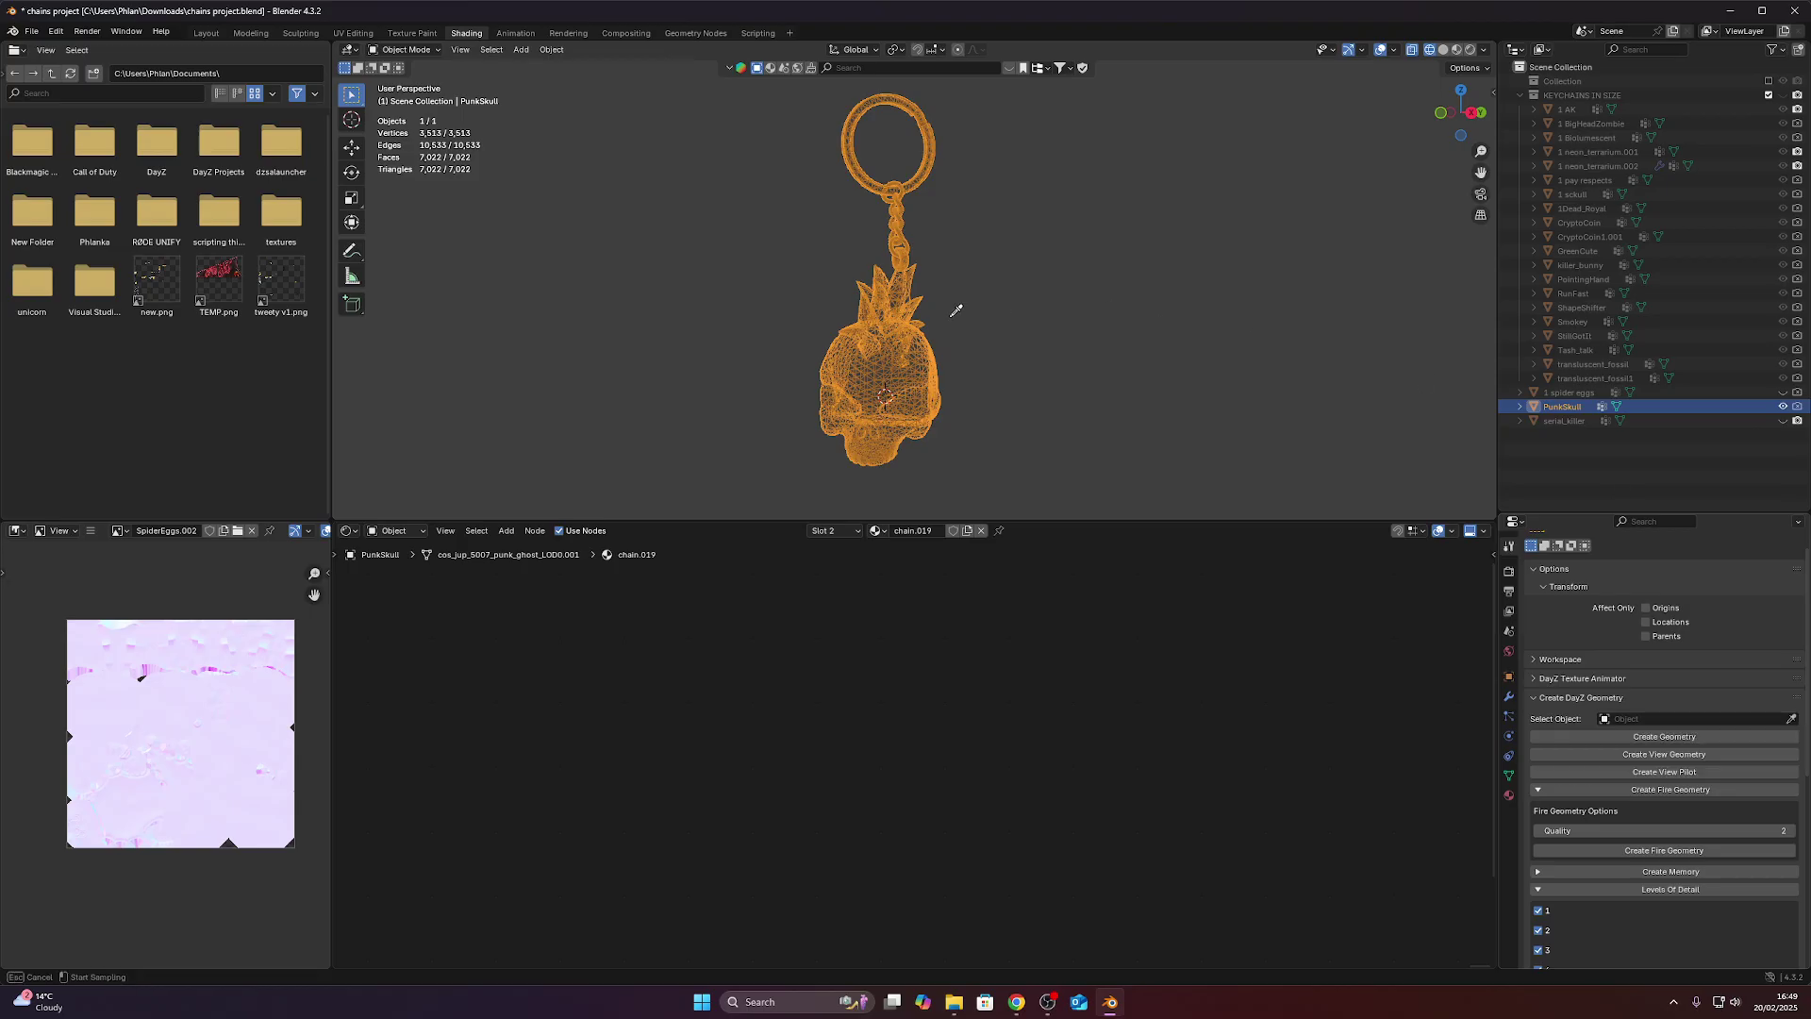
click(901, 349)
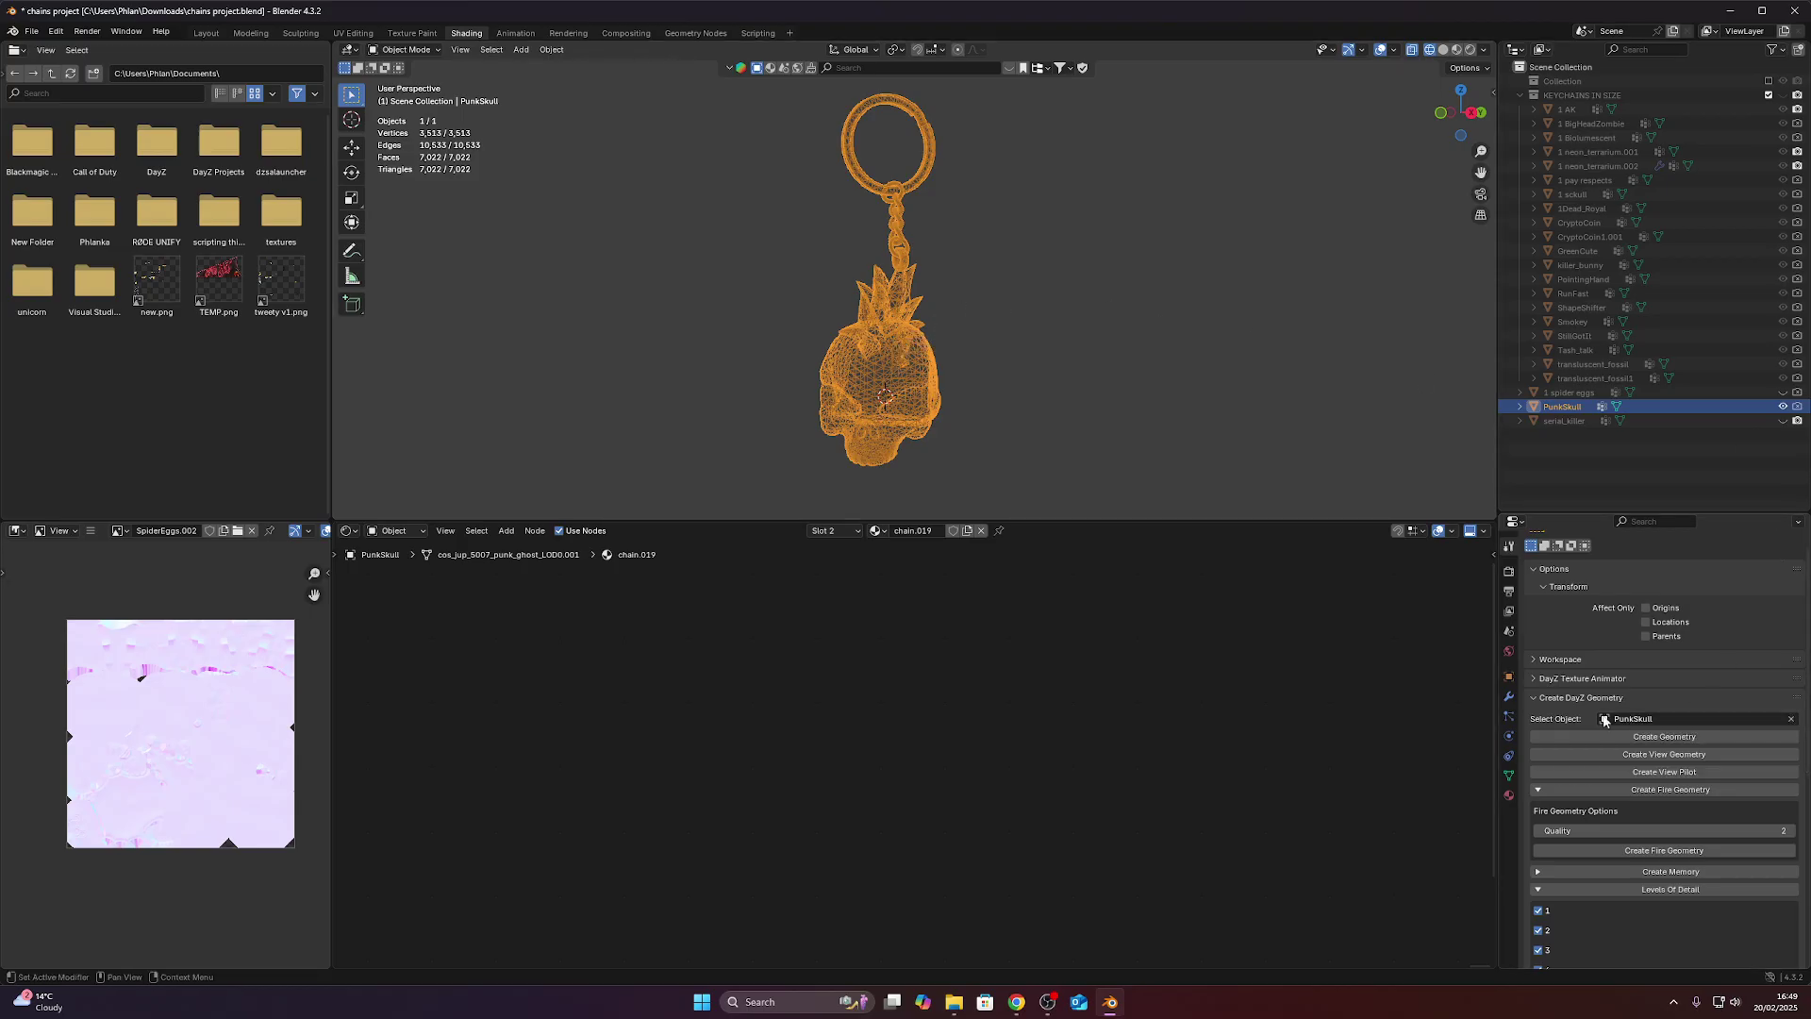
click(1692, 741)
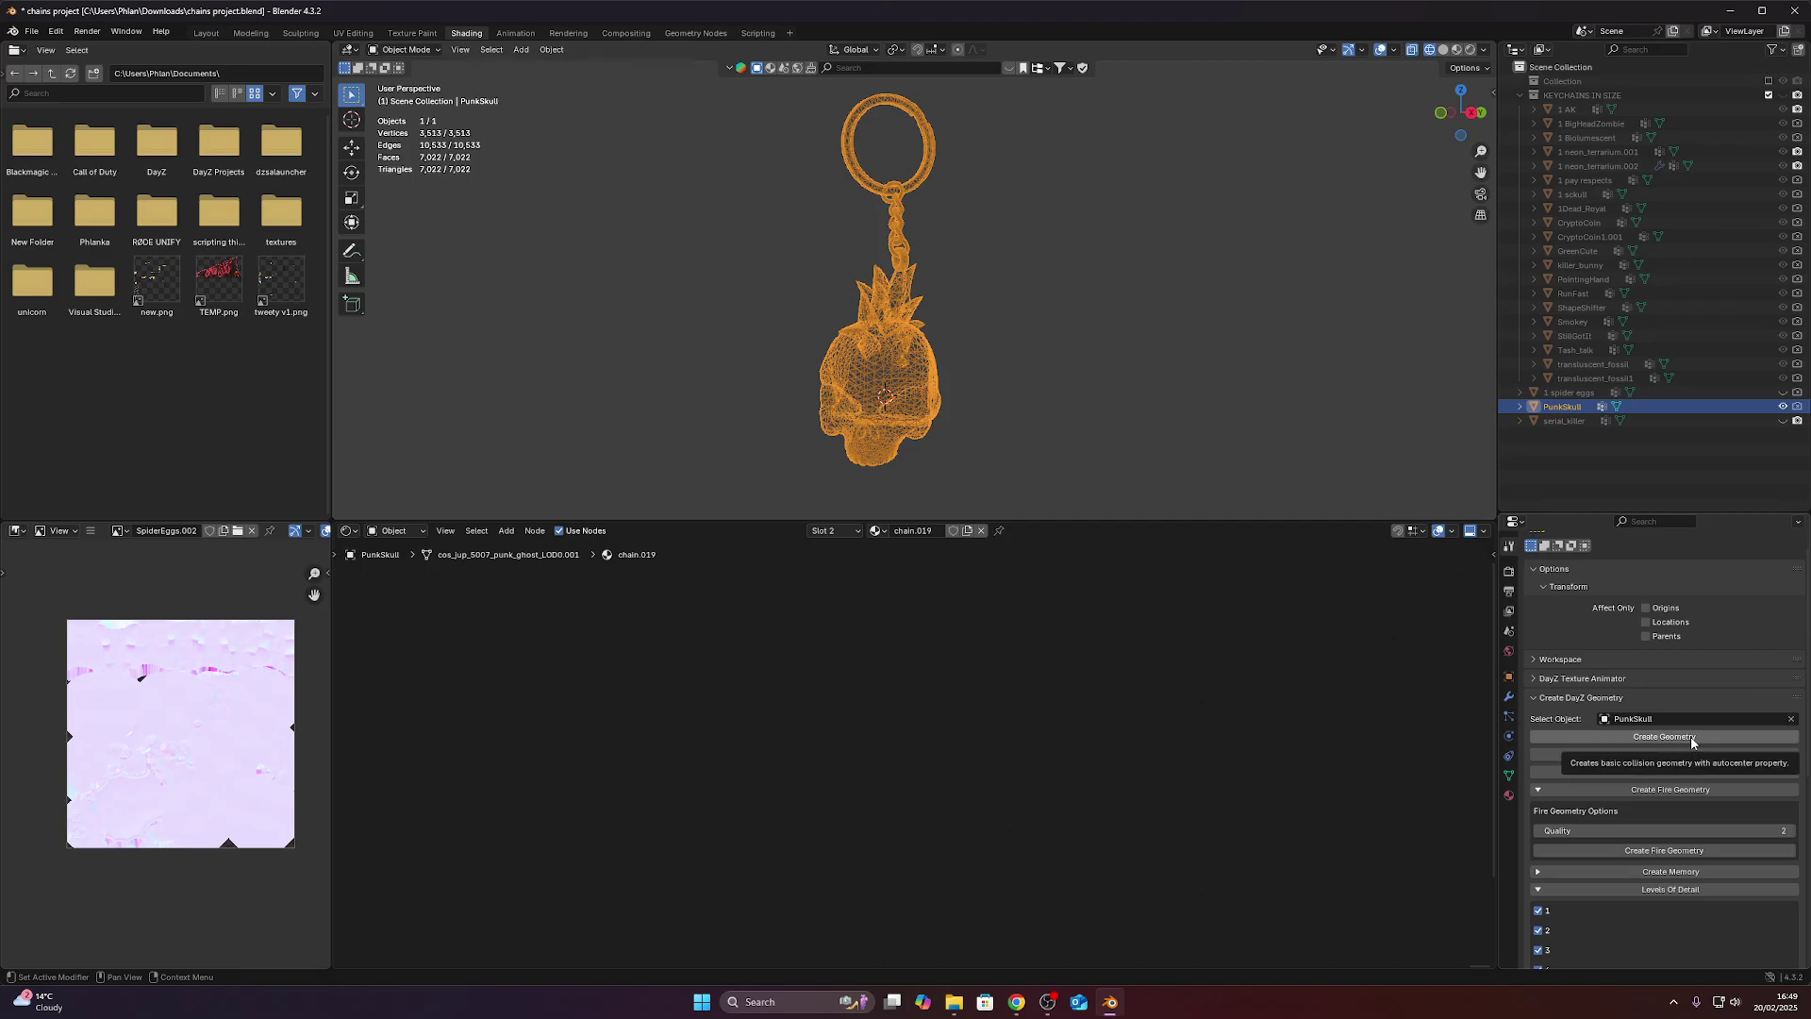
Switch the keychain to Edit Mode and run Create Geometry again.
click(404, 50)
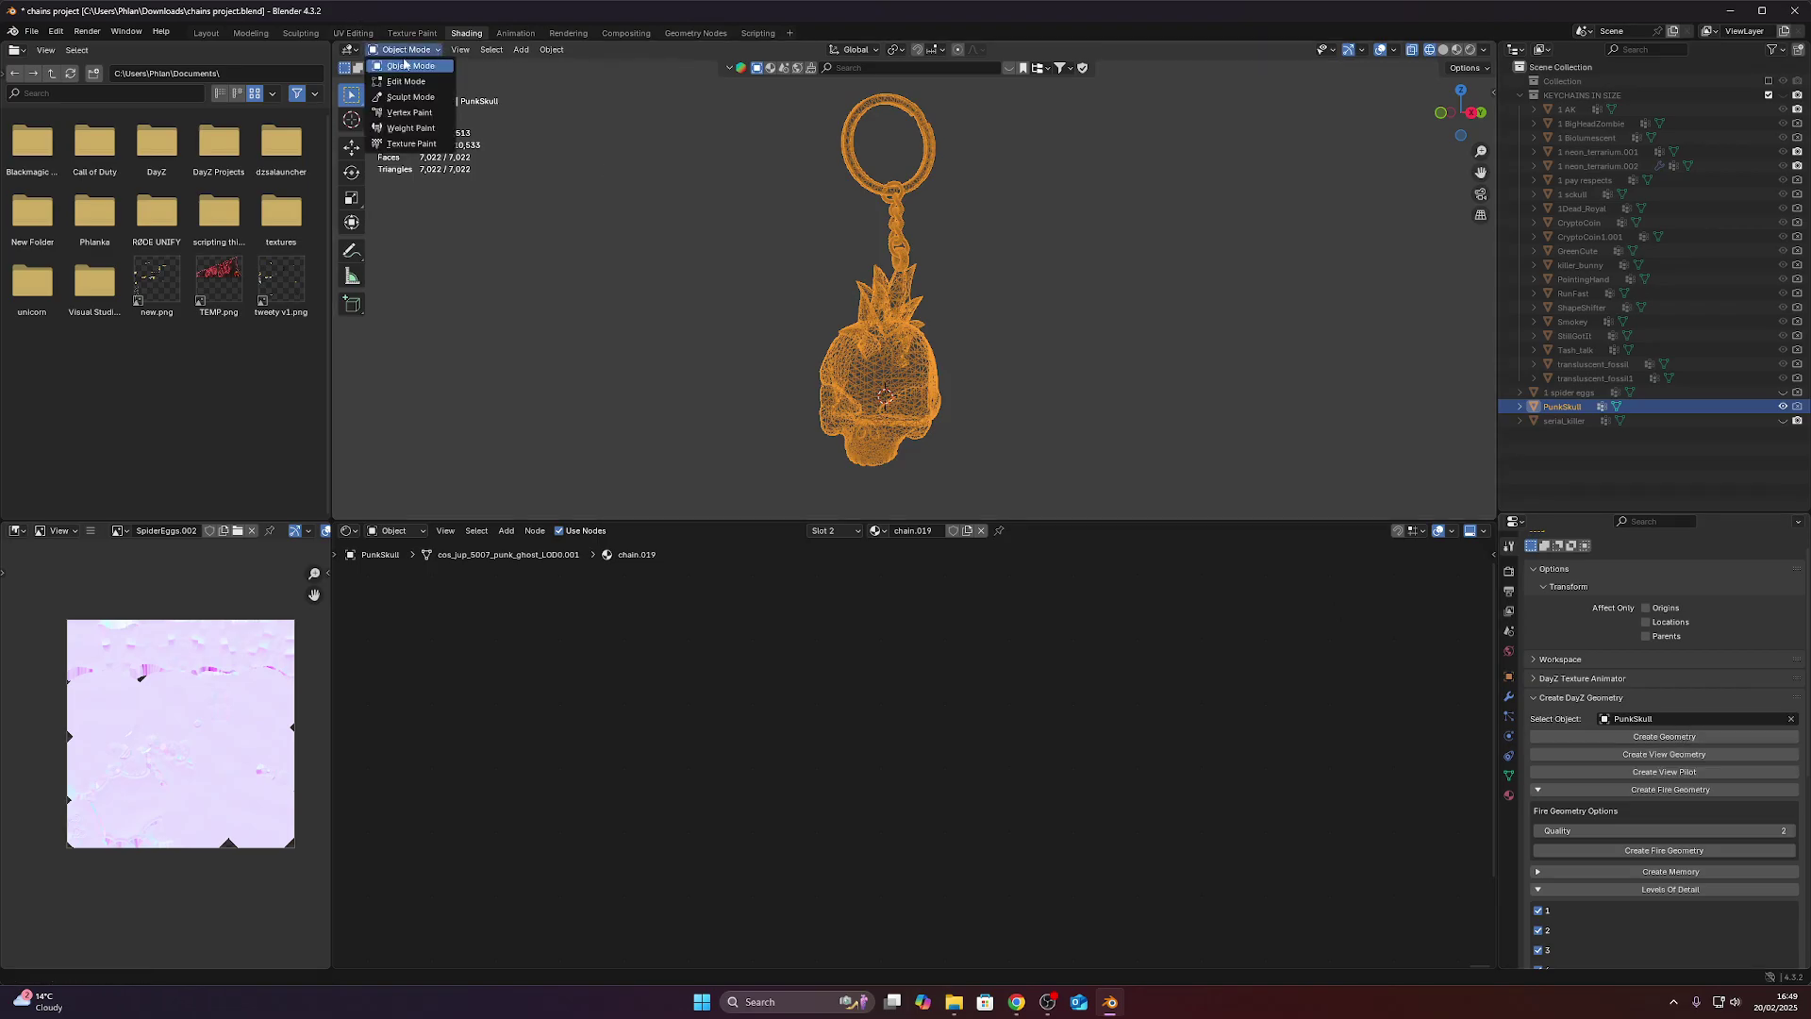
click(406, 66)
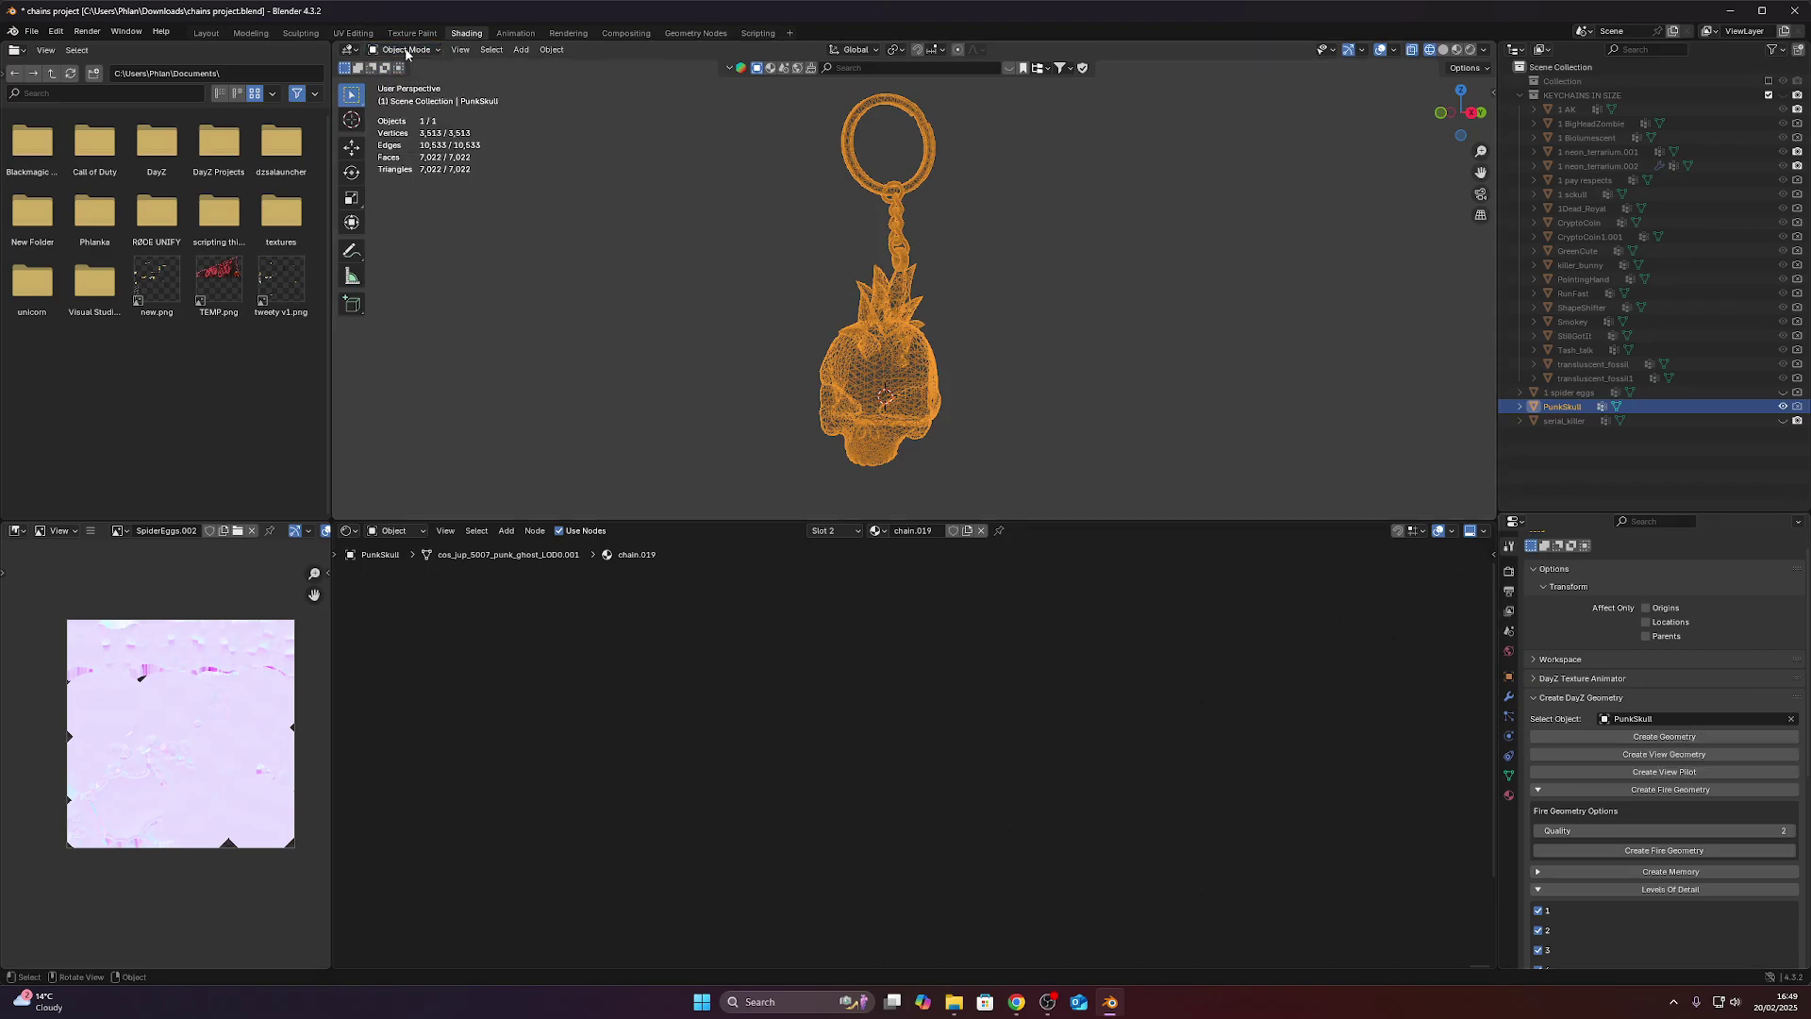
click(404, 50)
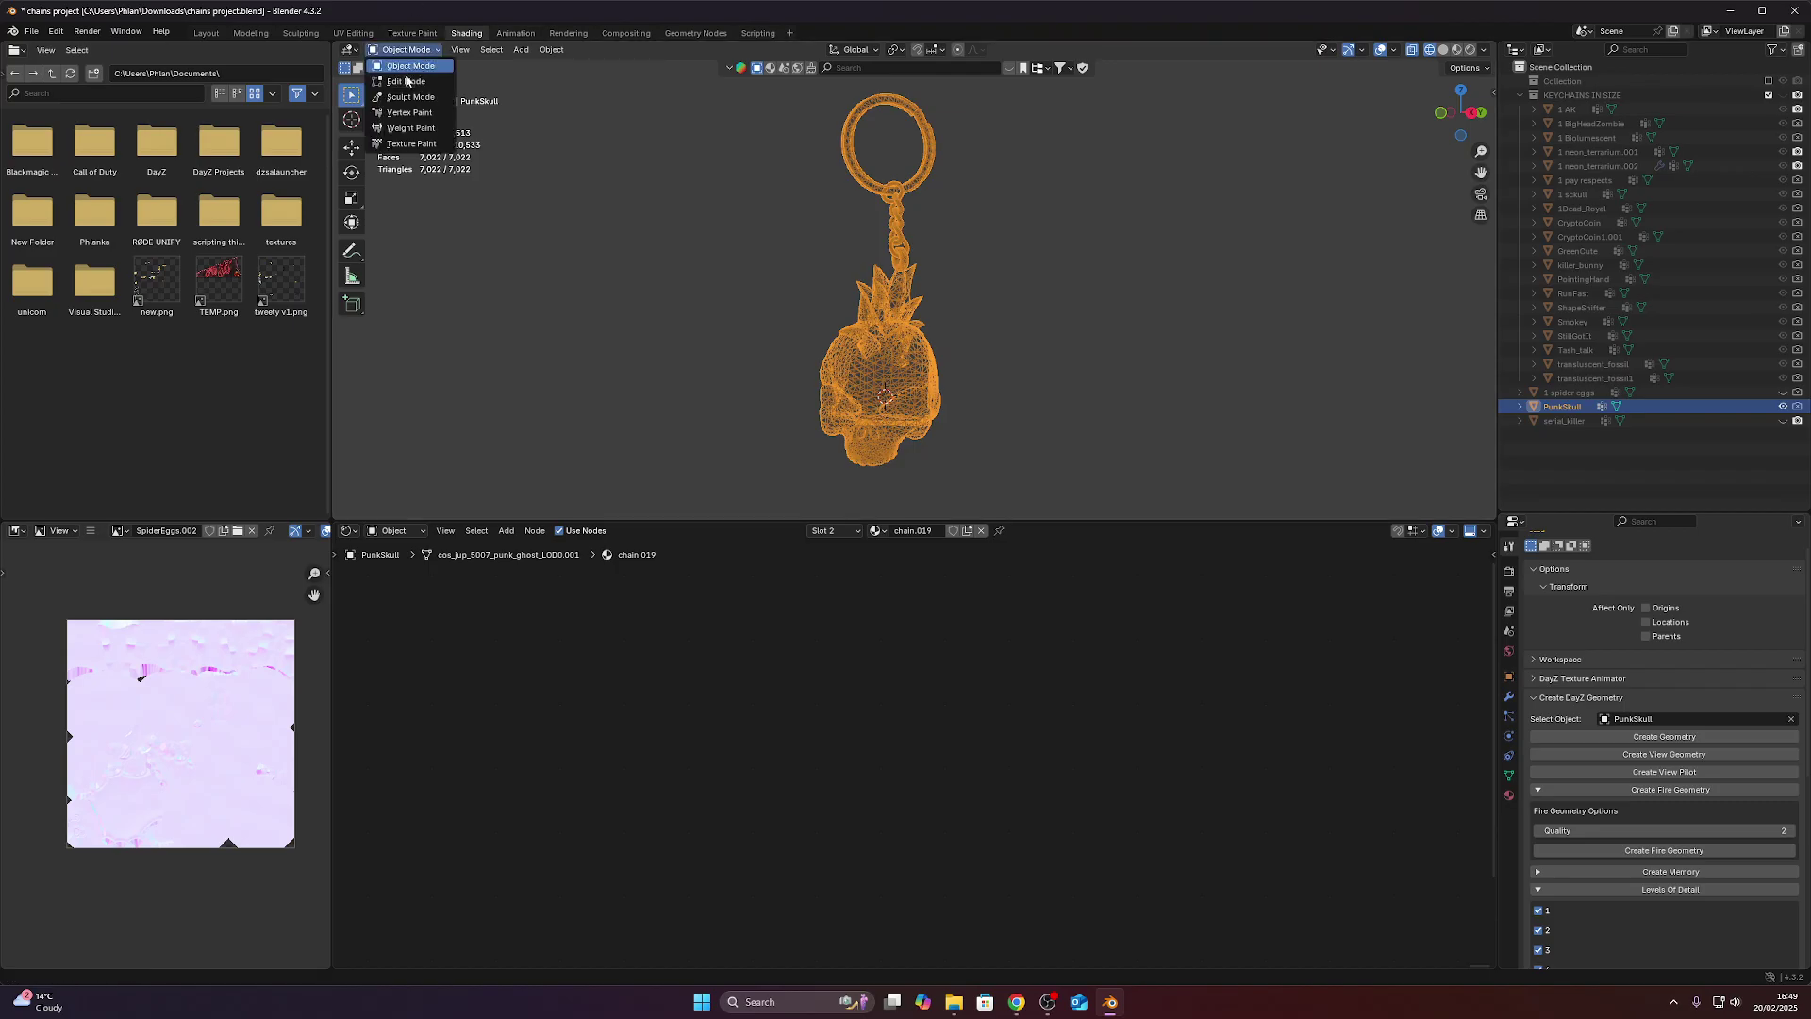
click(405, 82)
click(1615, 664)
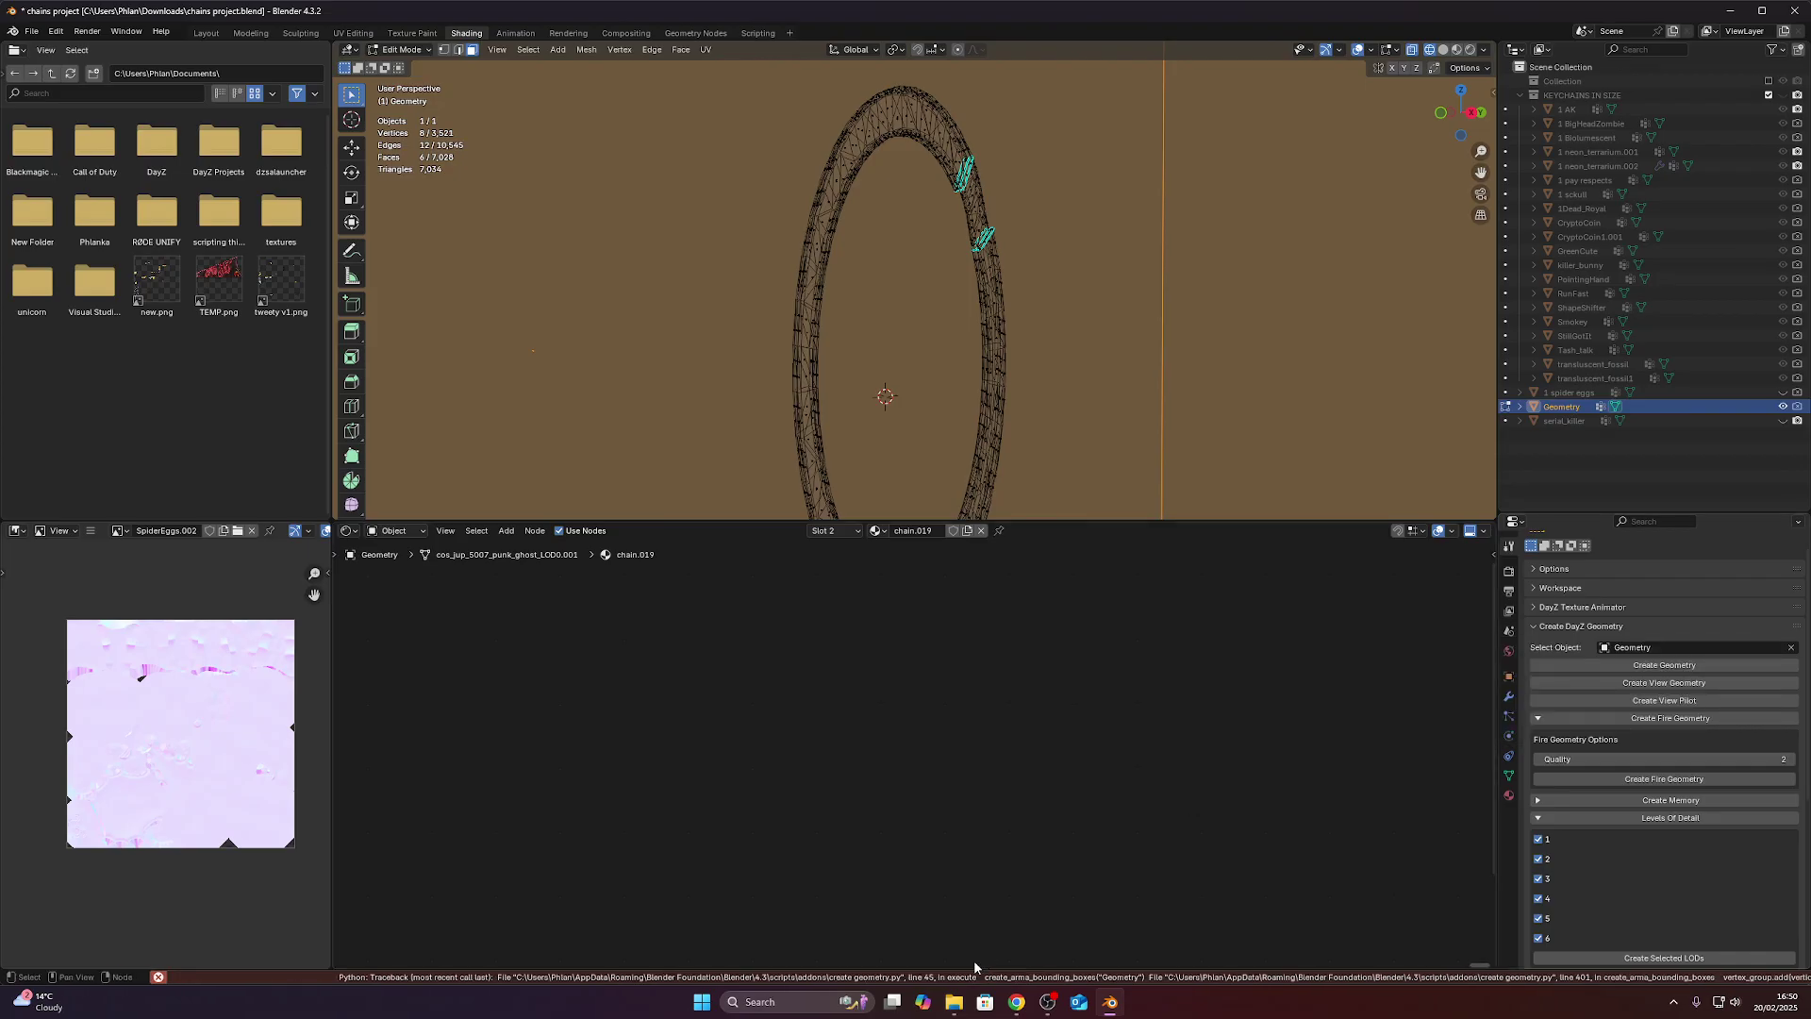
click(842, 978)
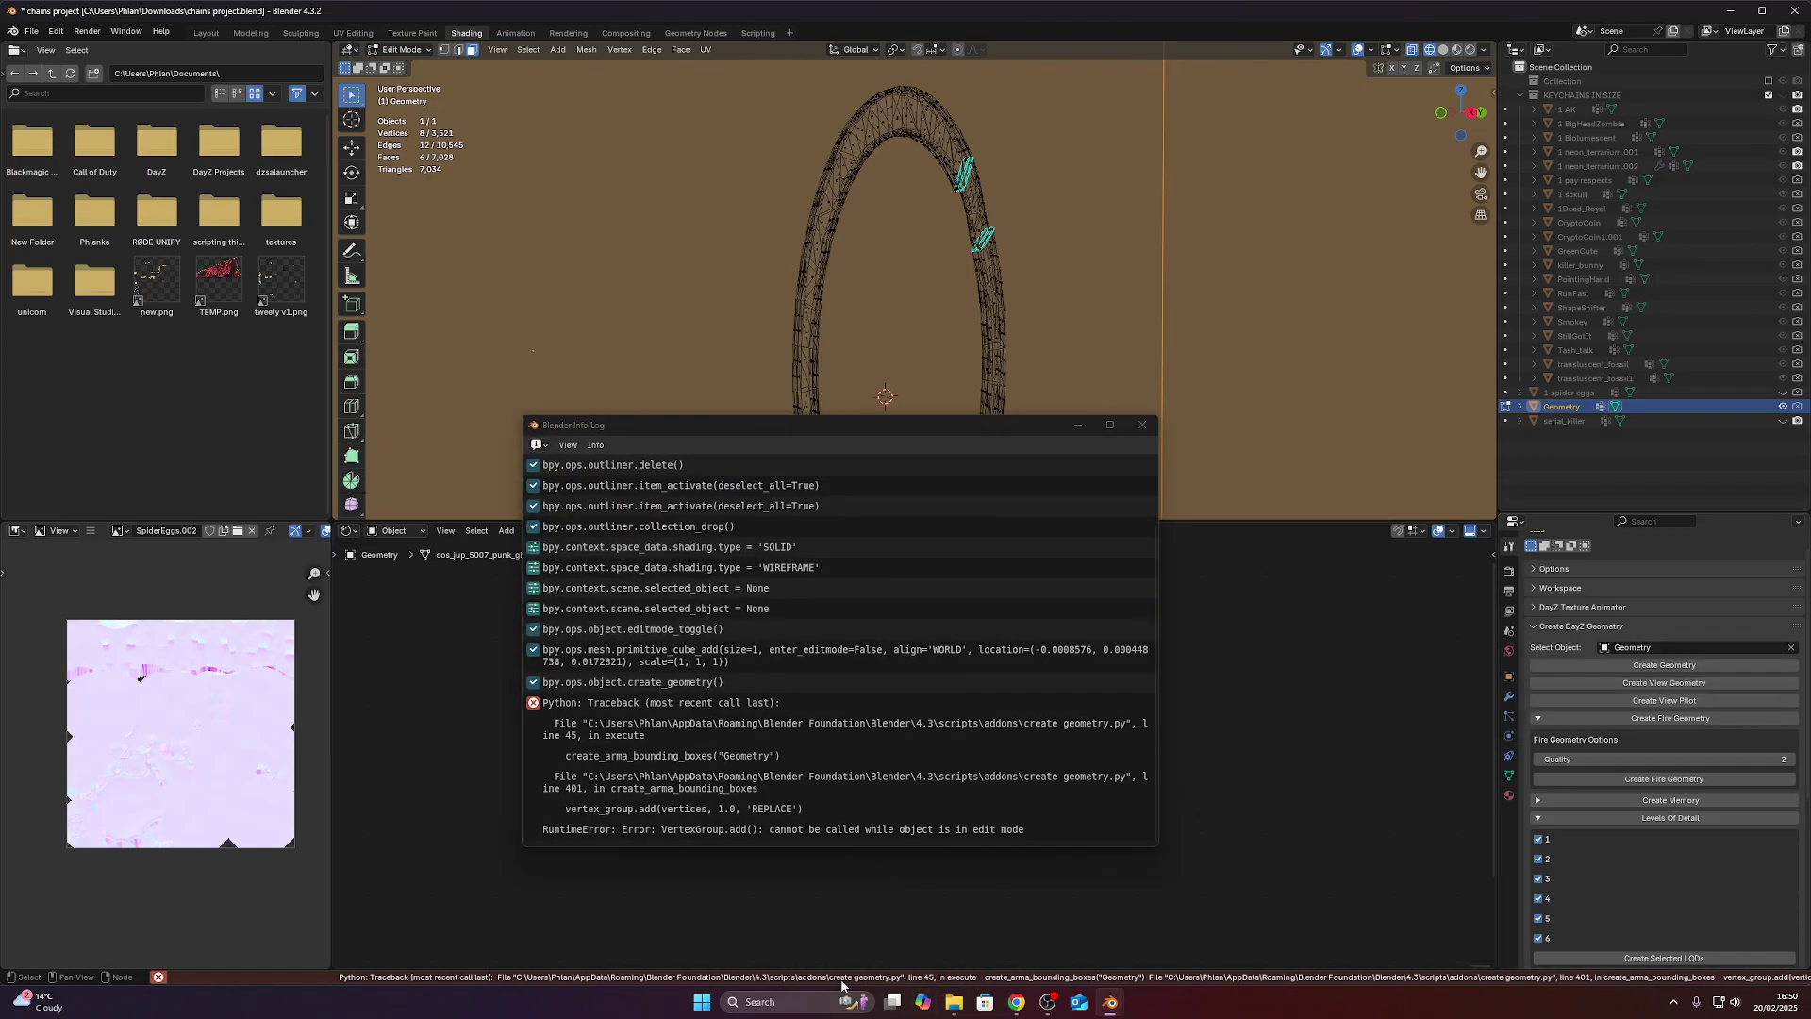
click(715, 725)
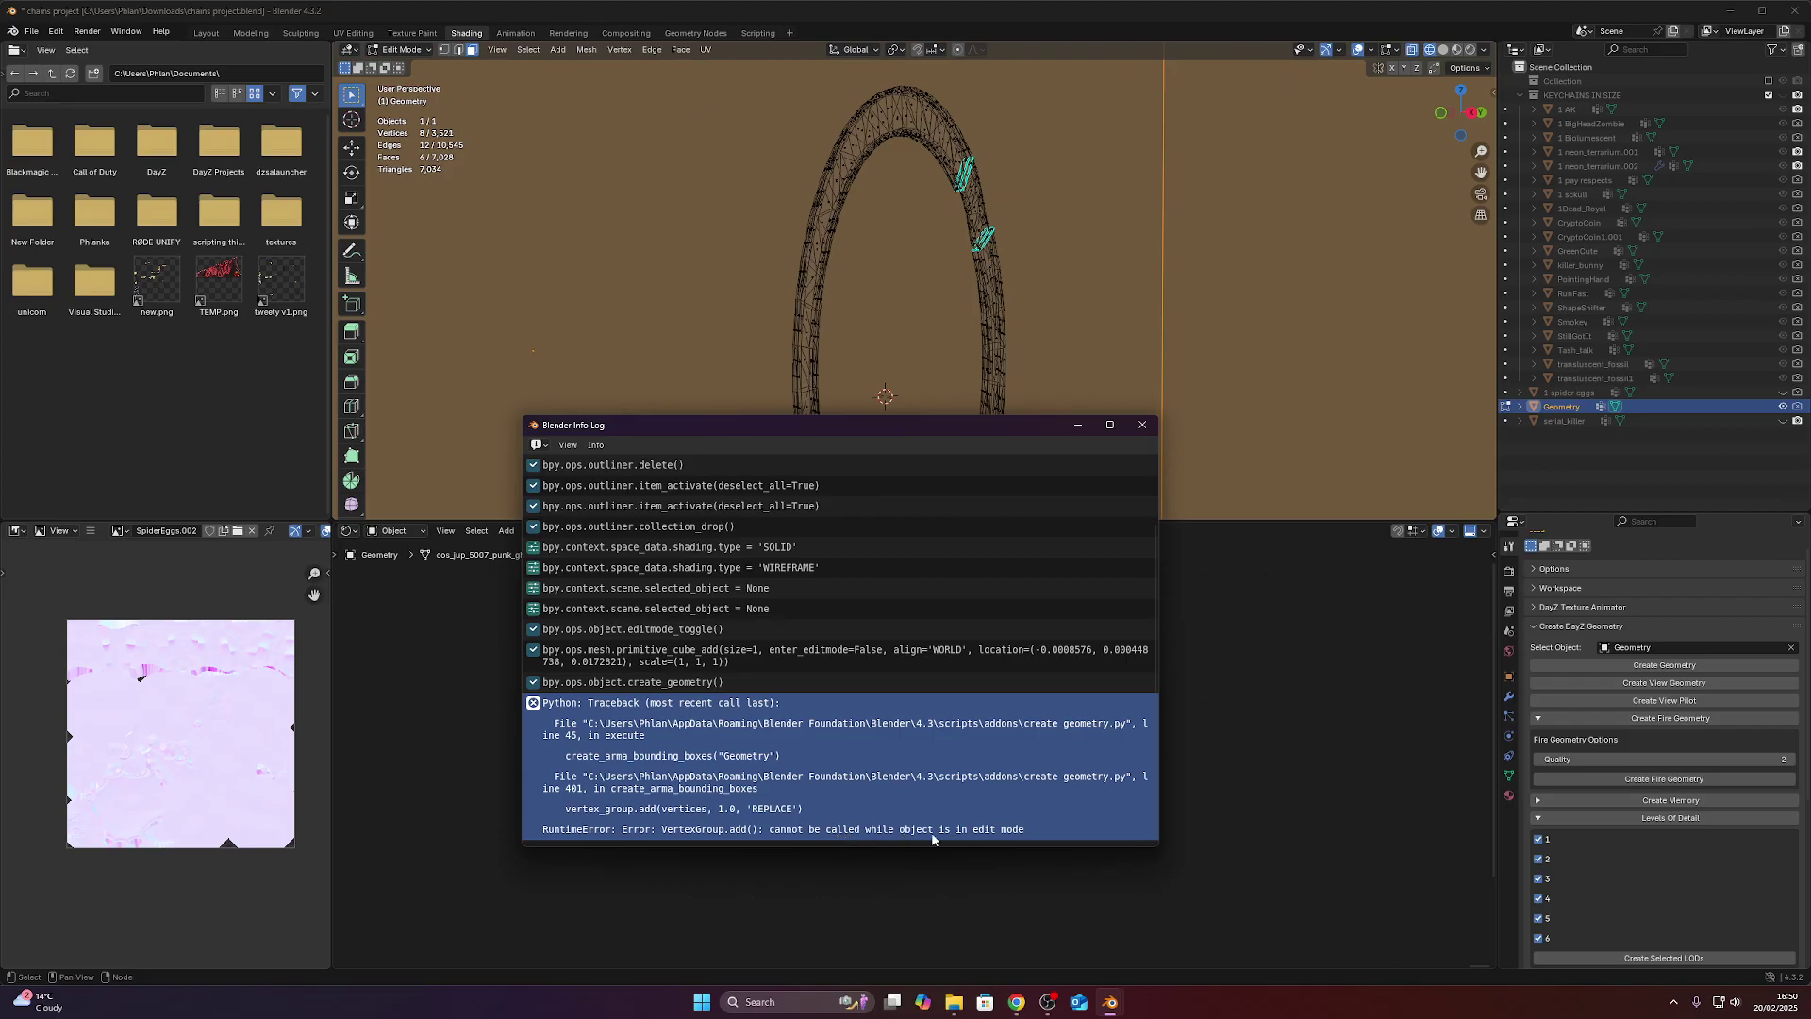
click(1142, 424)
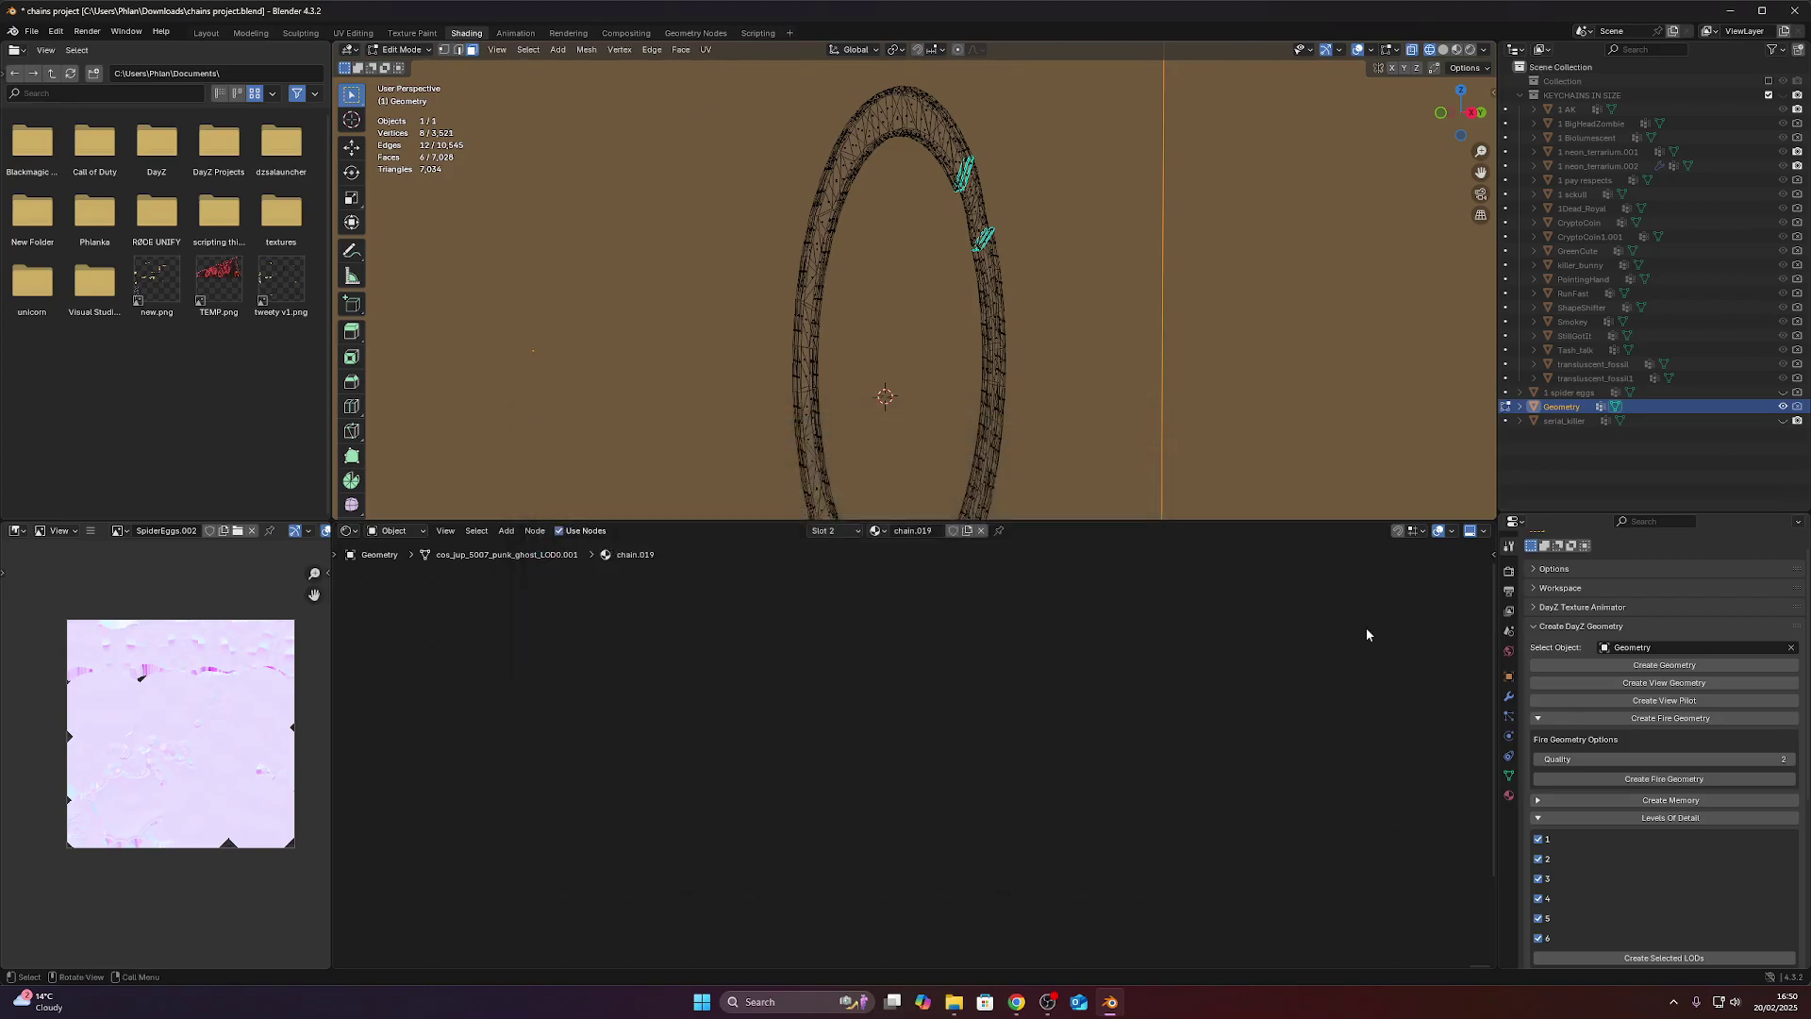
Return to Object Mode, delete the broken Geometry object, and unhide serial_killer.
click(401, 49)
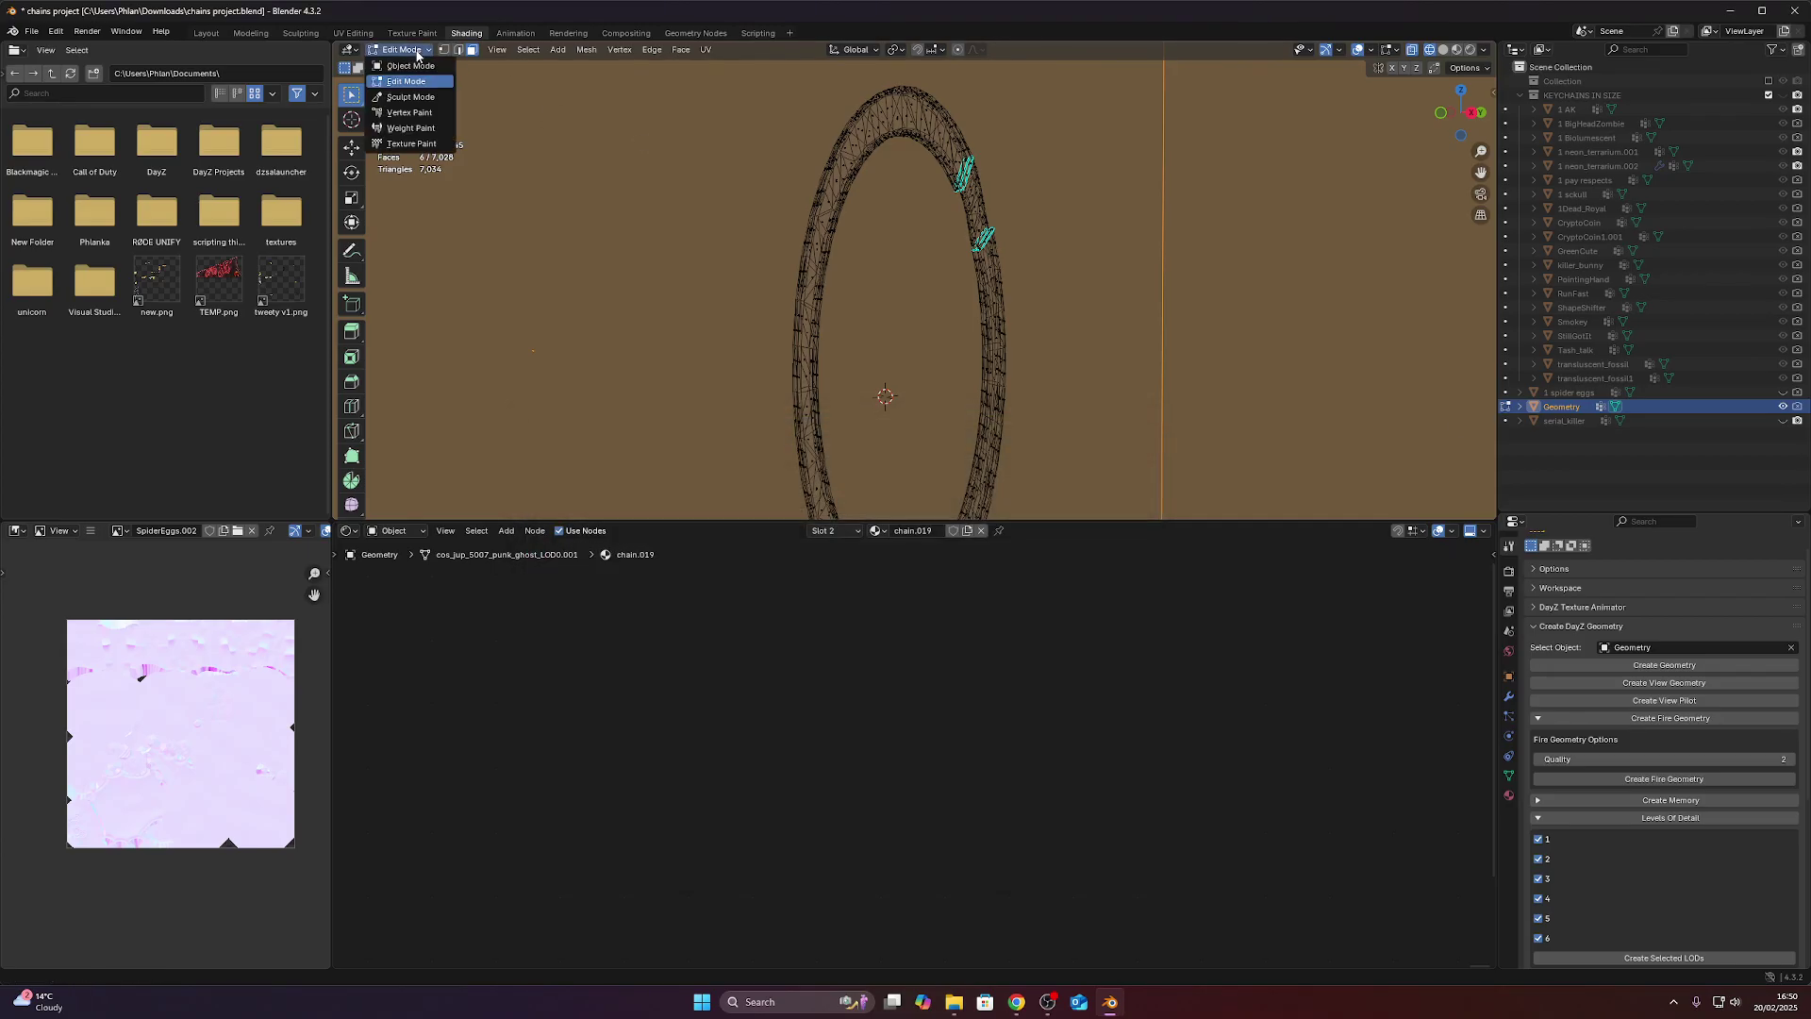
click(396, 66)
scroll(944, 370, down, 6)
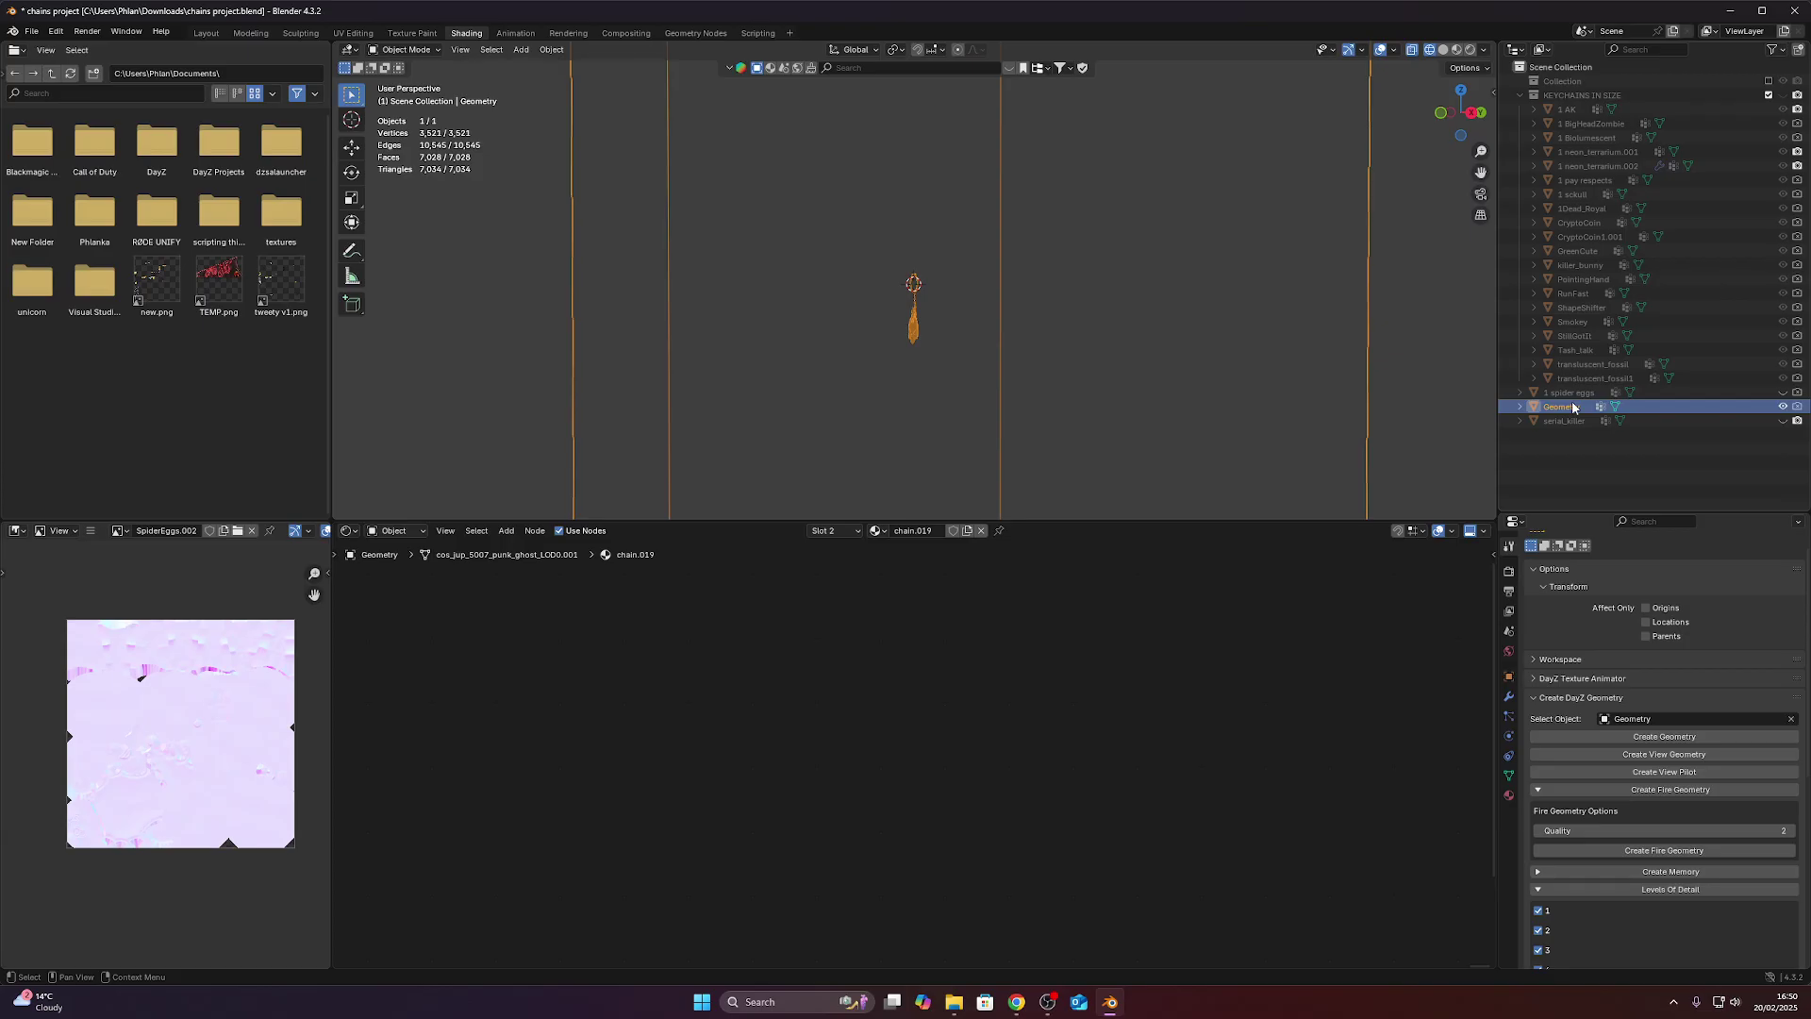
key(Delete)
click(1783, 407)
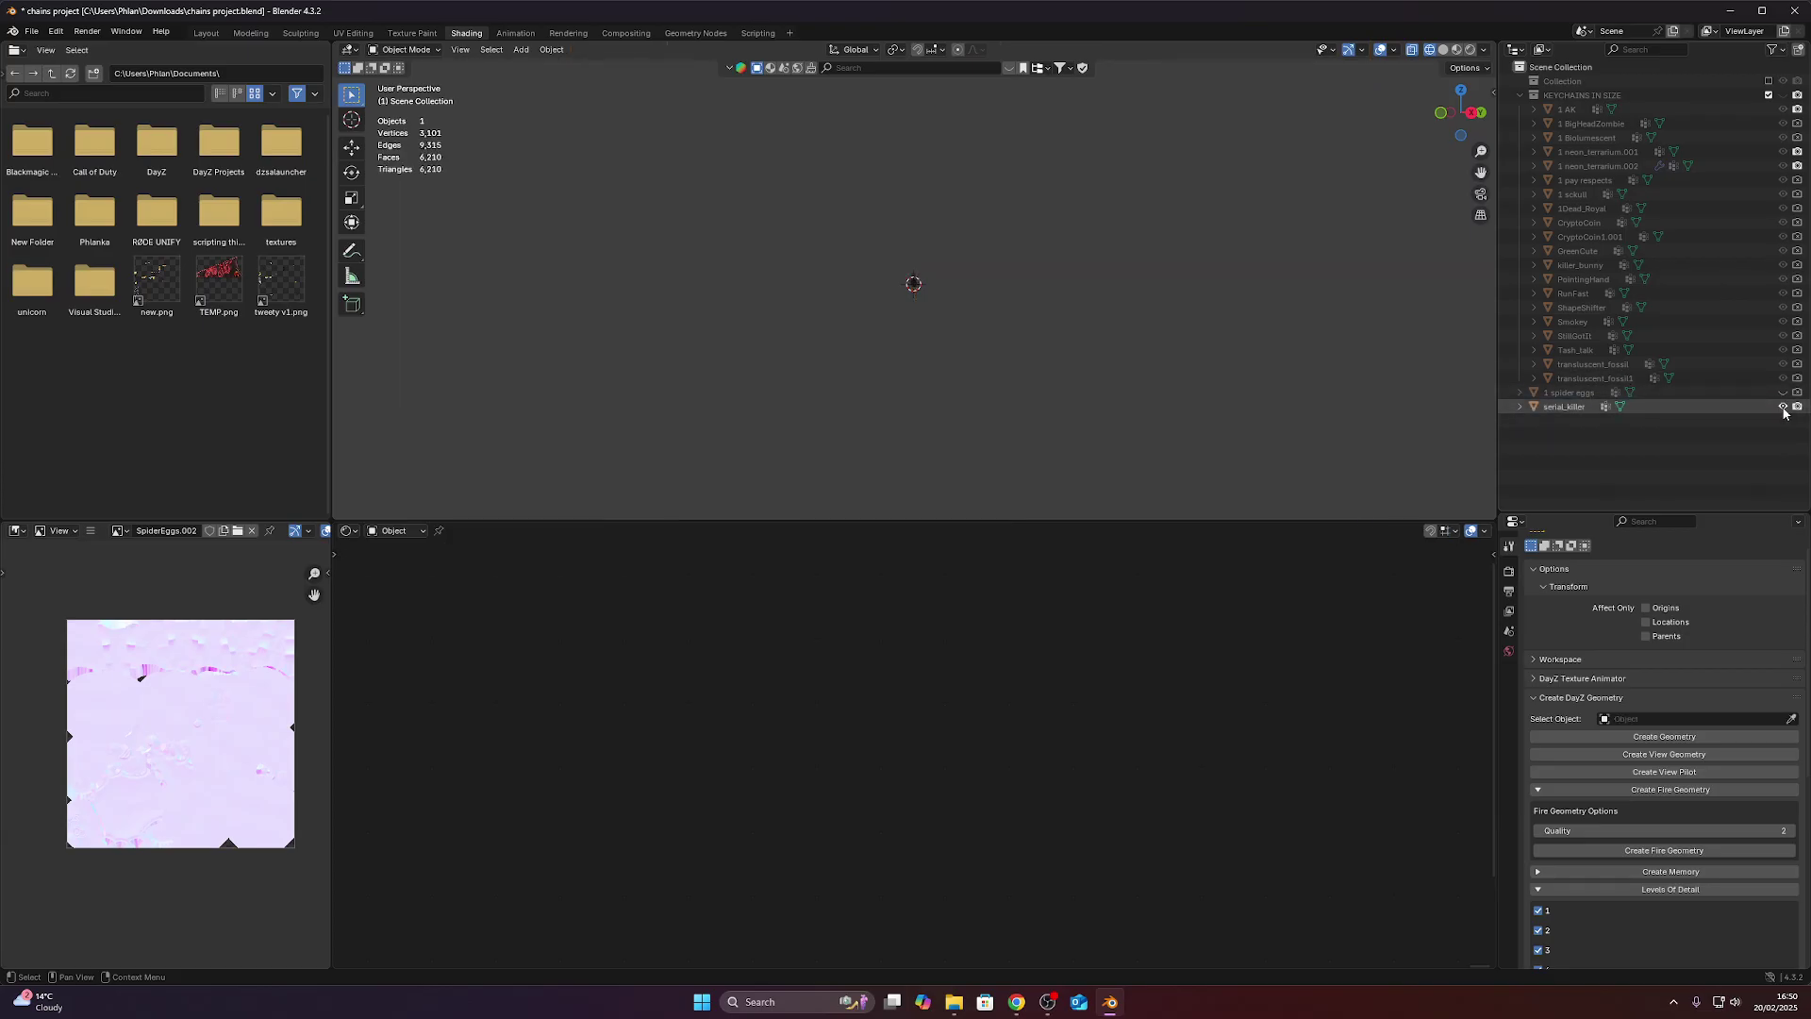
Undo back to the intact PunkSkull keychain and switch it to Object Mode.
click(1564, 408)
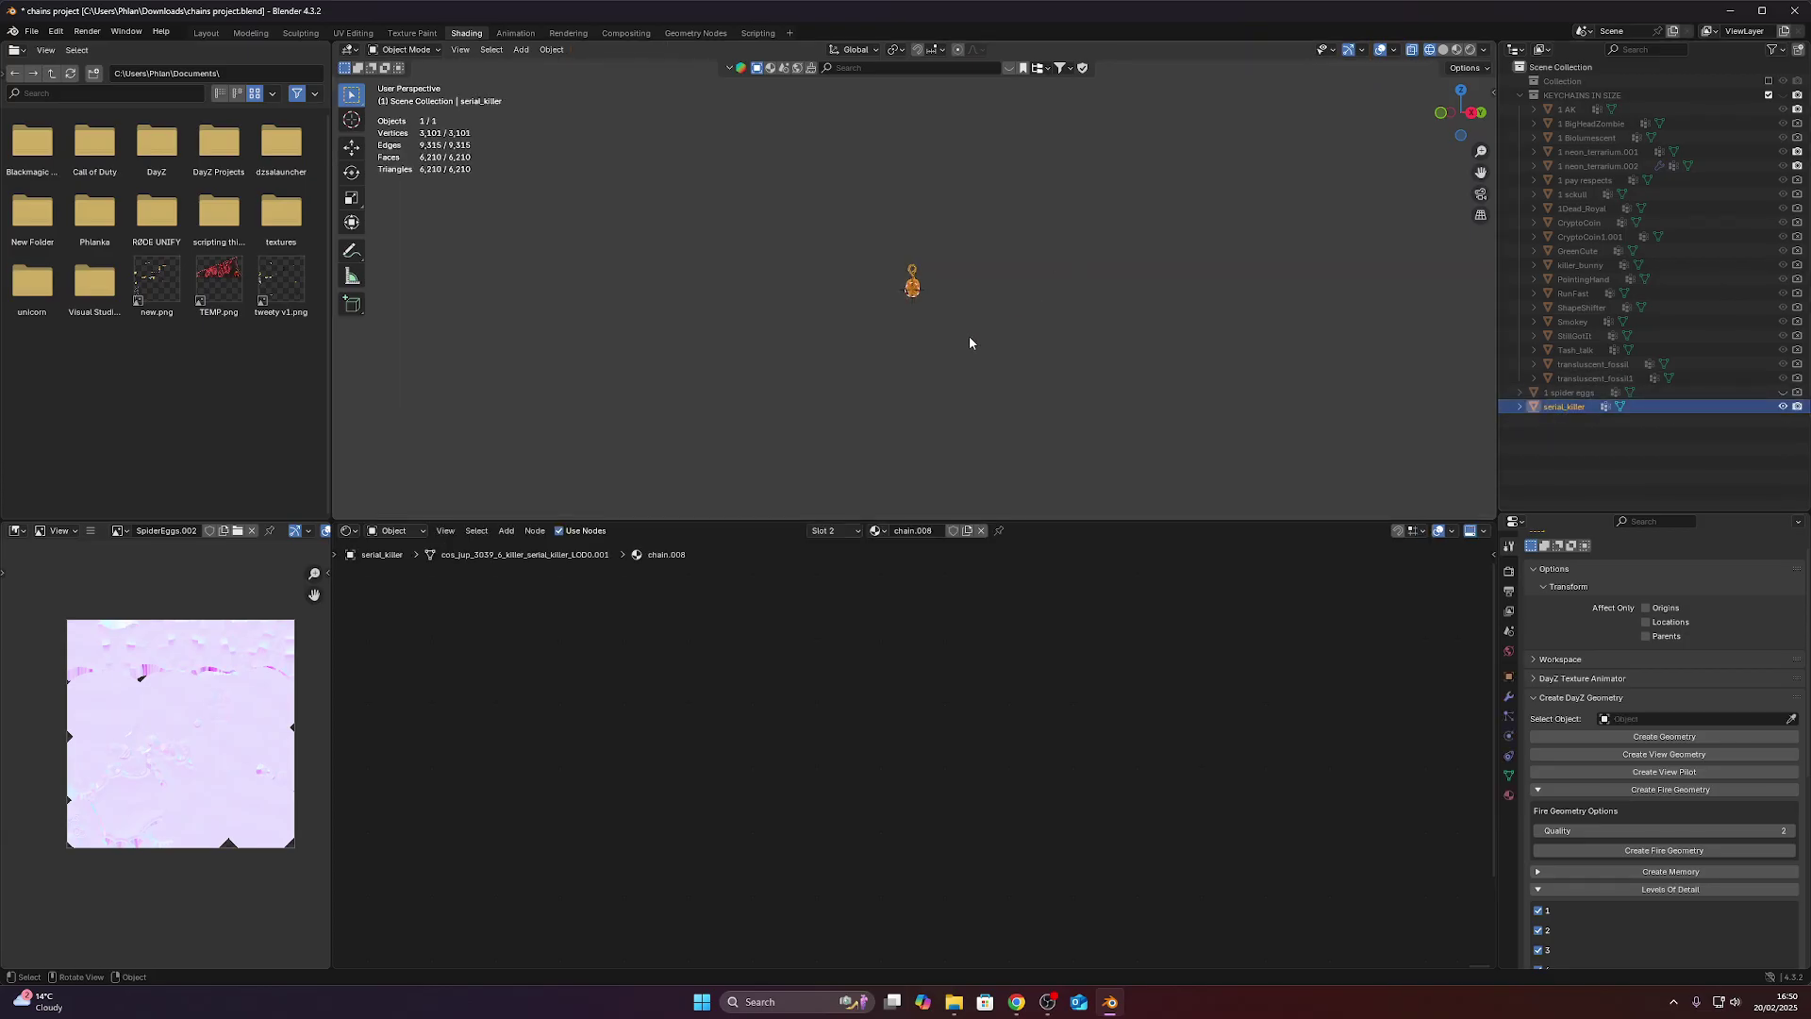
key(ctrl+z)
key(ctrl+z)
key(ctrl+z)
key(ctrl+z)
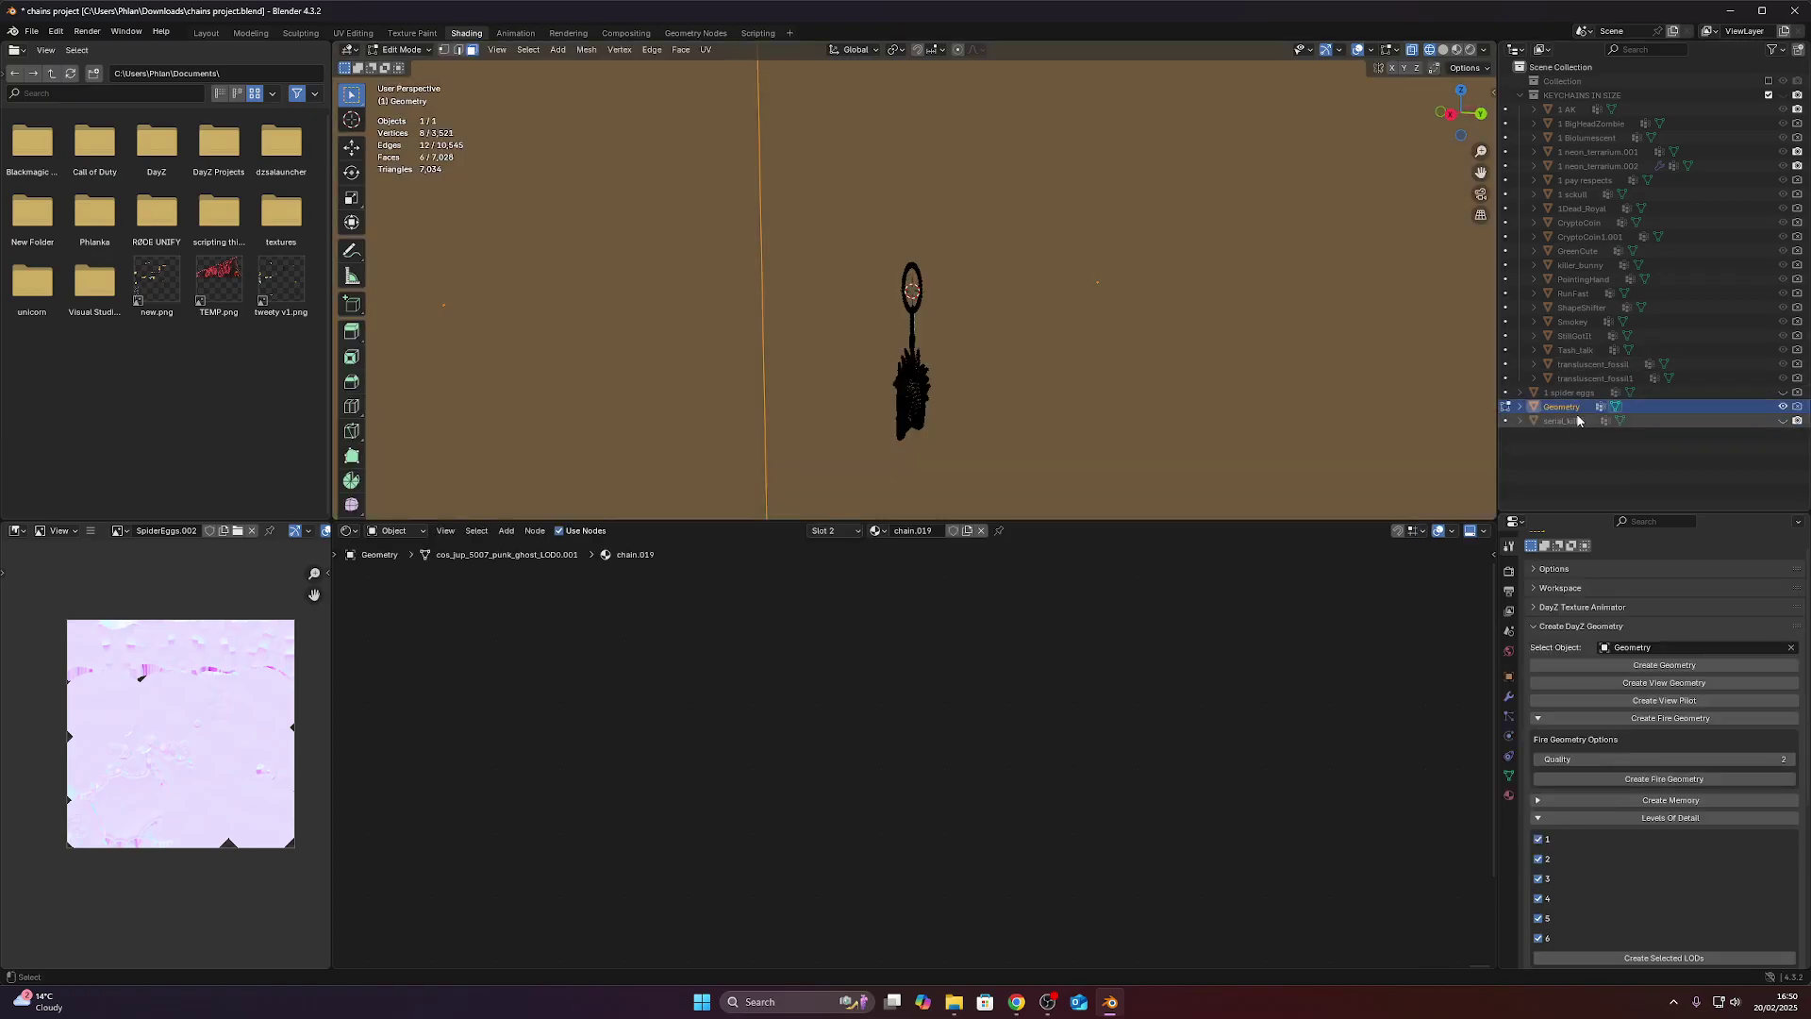
key(ctrl+z)
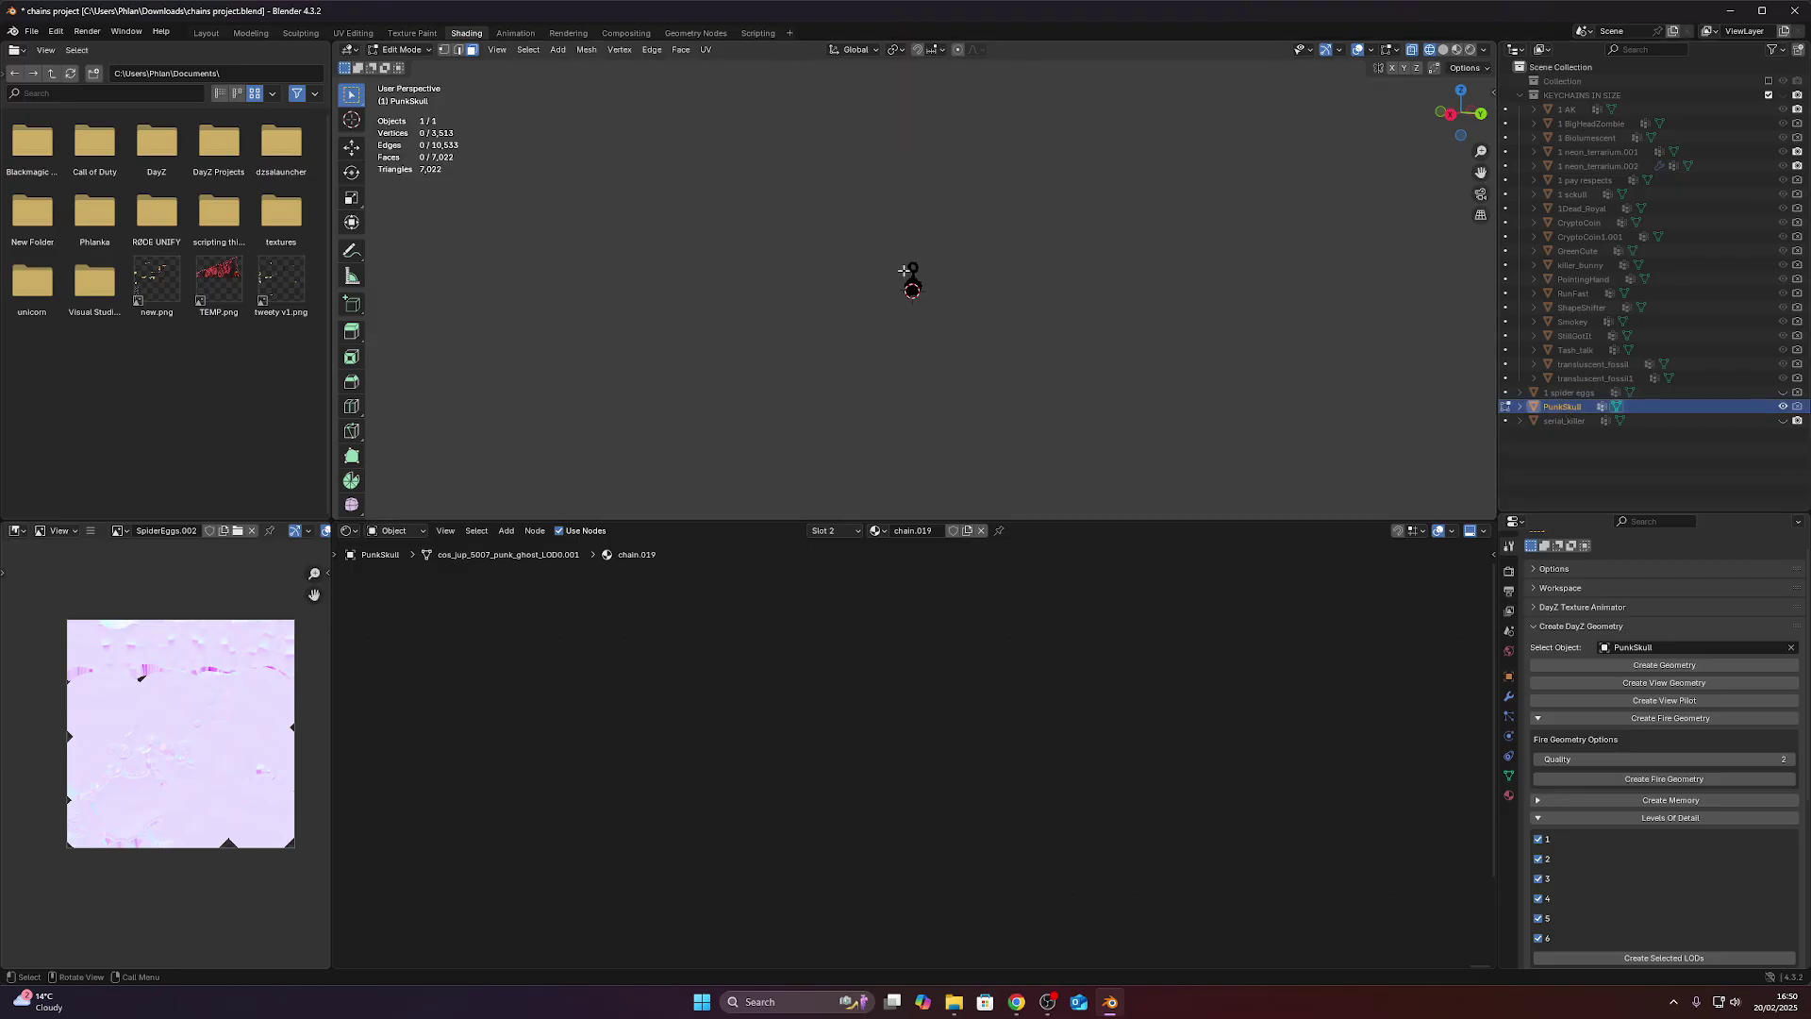
click(914, 274)
scroll(917, 283, up, 3)
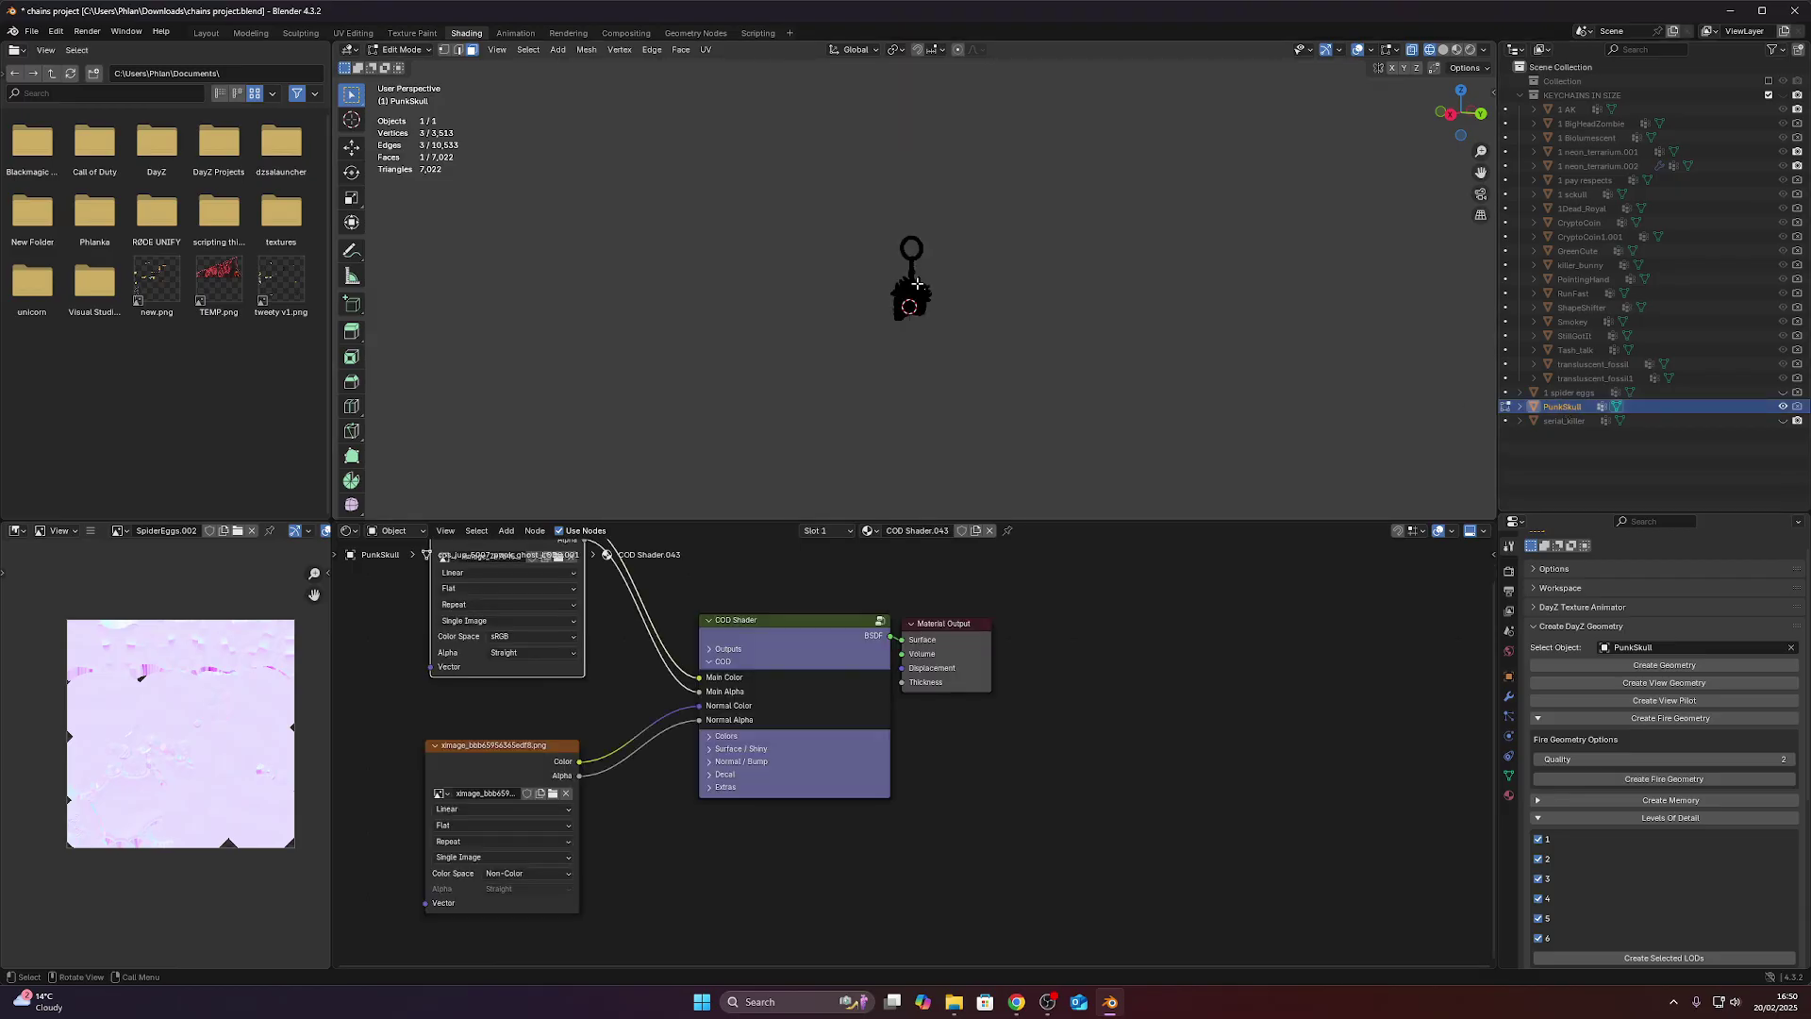
scroll(910, 283, down, 2)
click(383, 53)
click(398, 64)
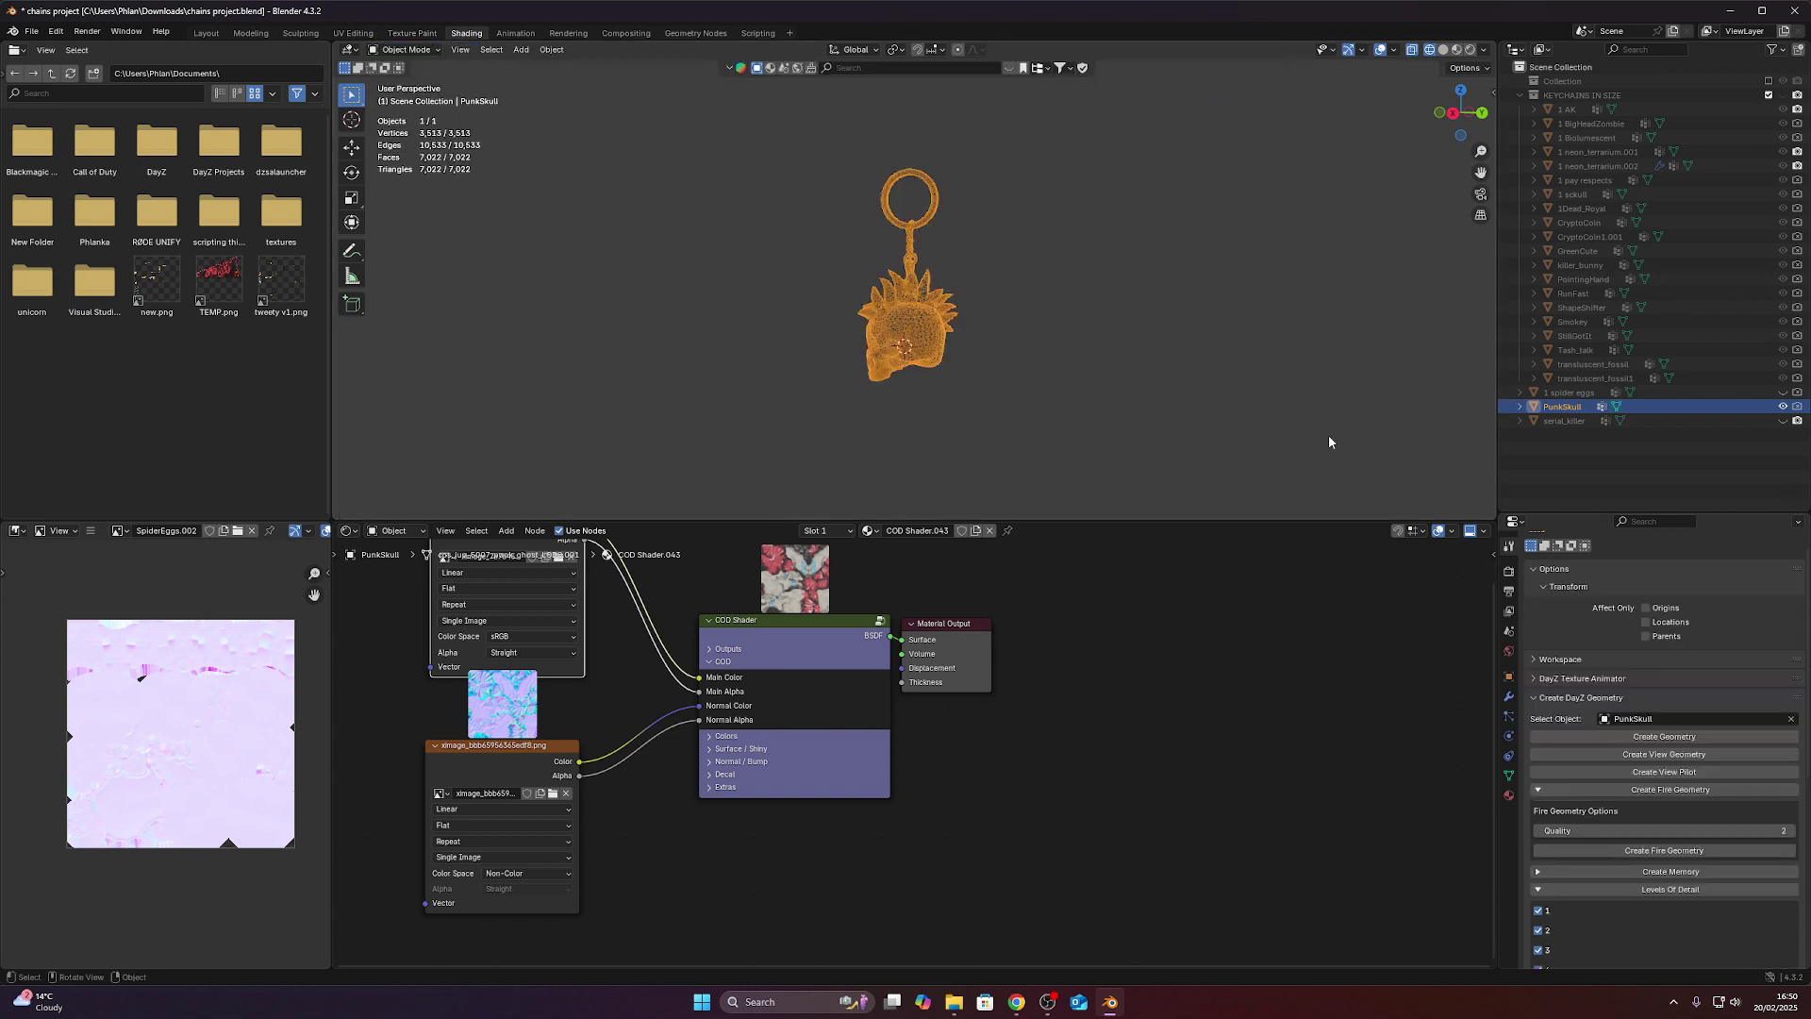
Generate the Geometry LOD for PunkSkull and orbit to check it.
click(1652, 736)
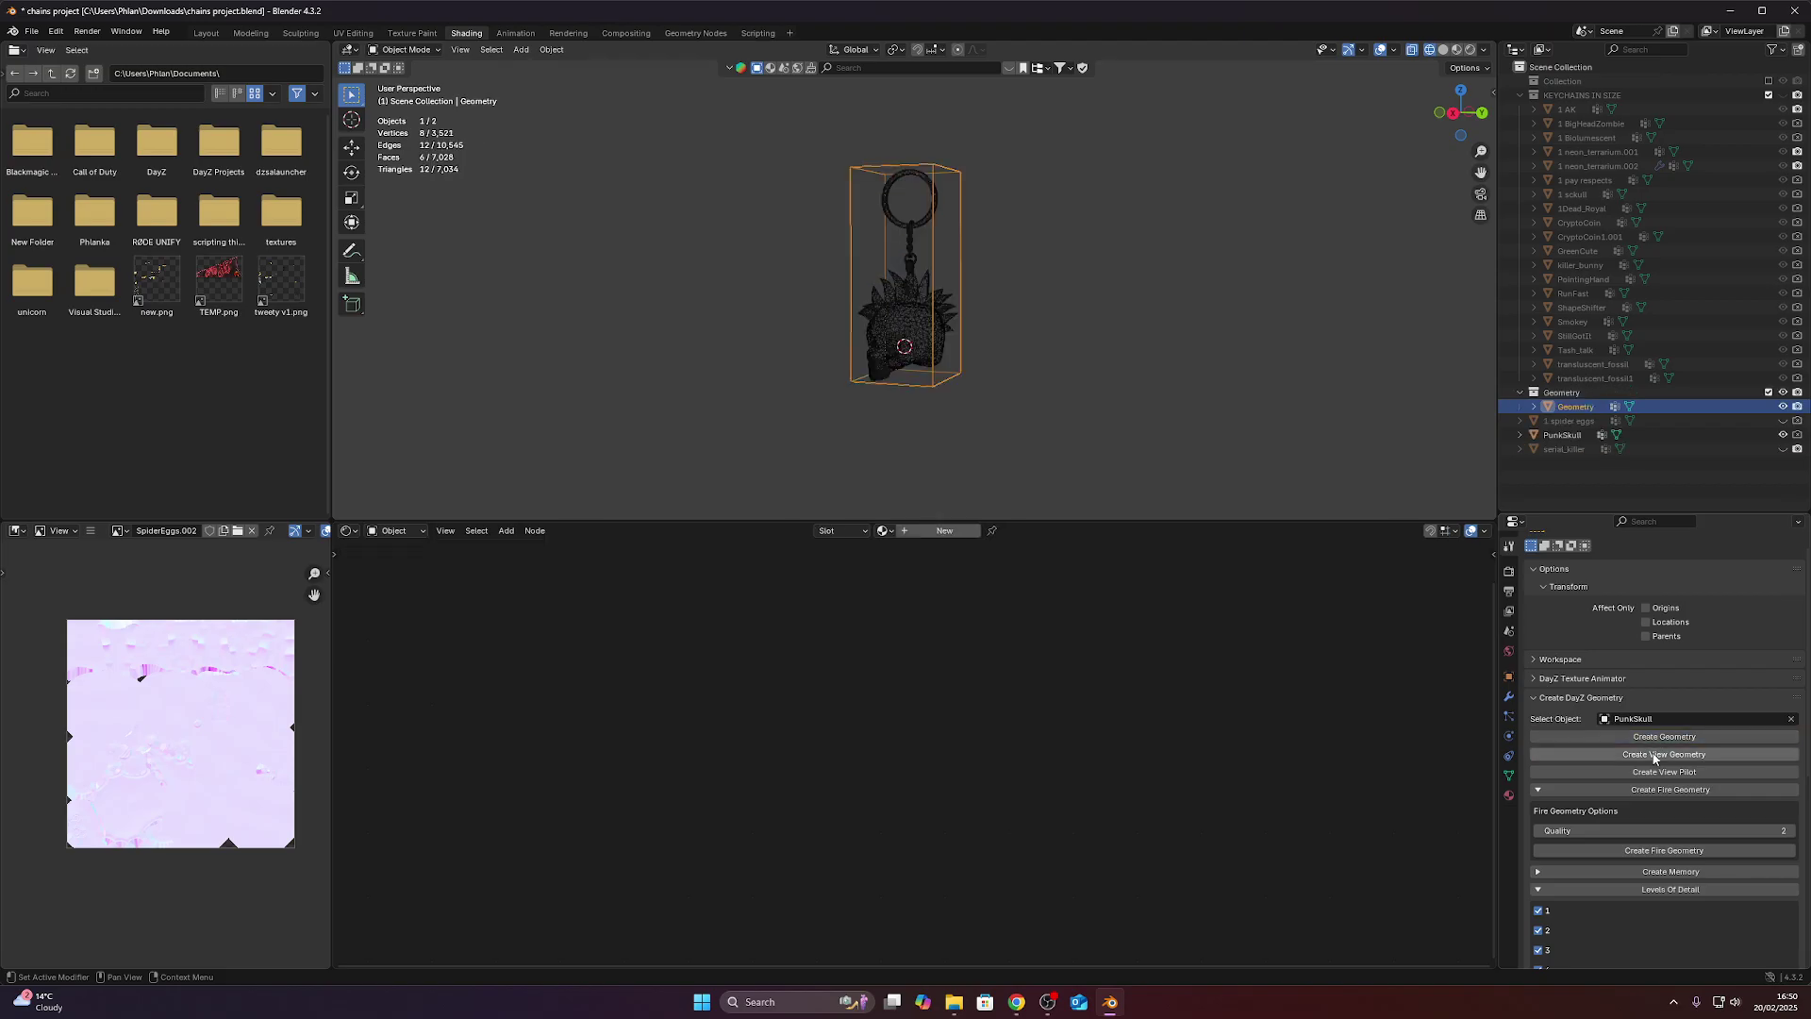
middle_drag(952, 165, 978, 156)
middle_drag(1115, 273, 937, 140)
scroll(879, 168, up, 3)
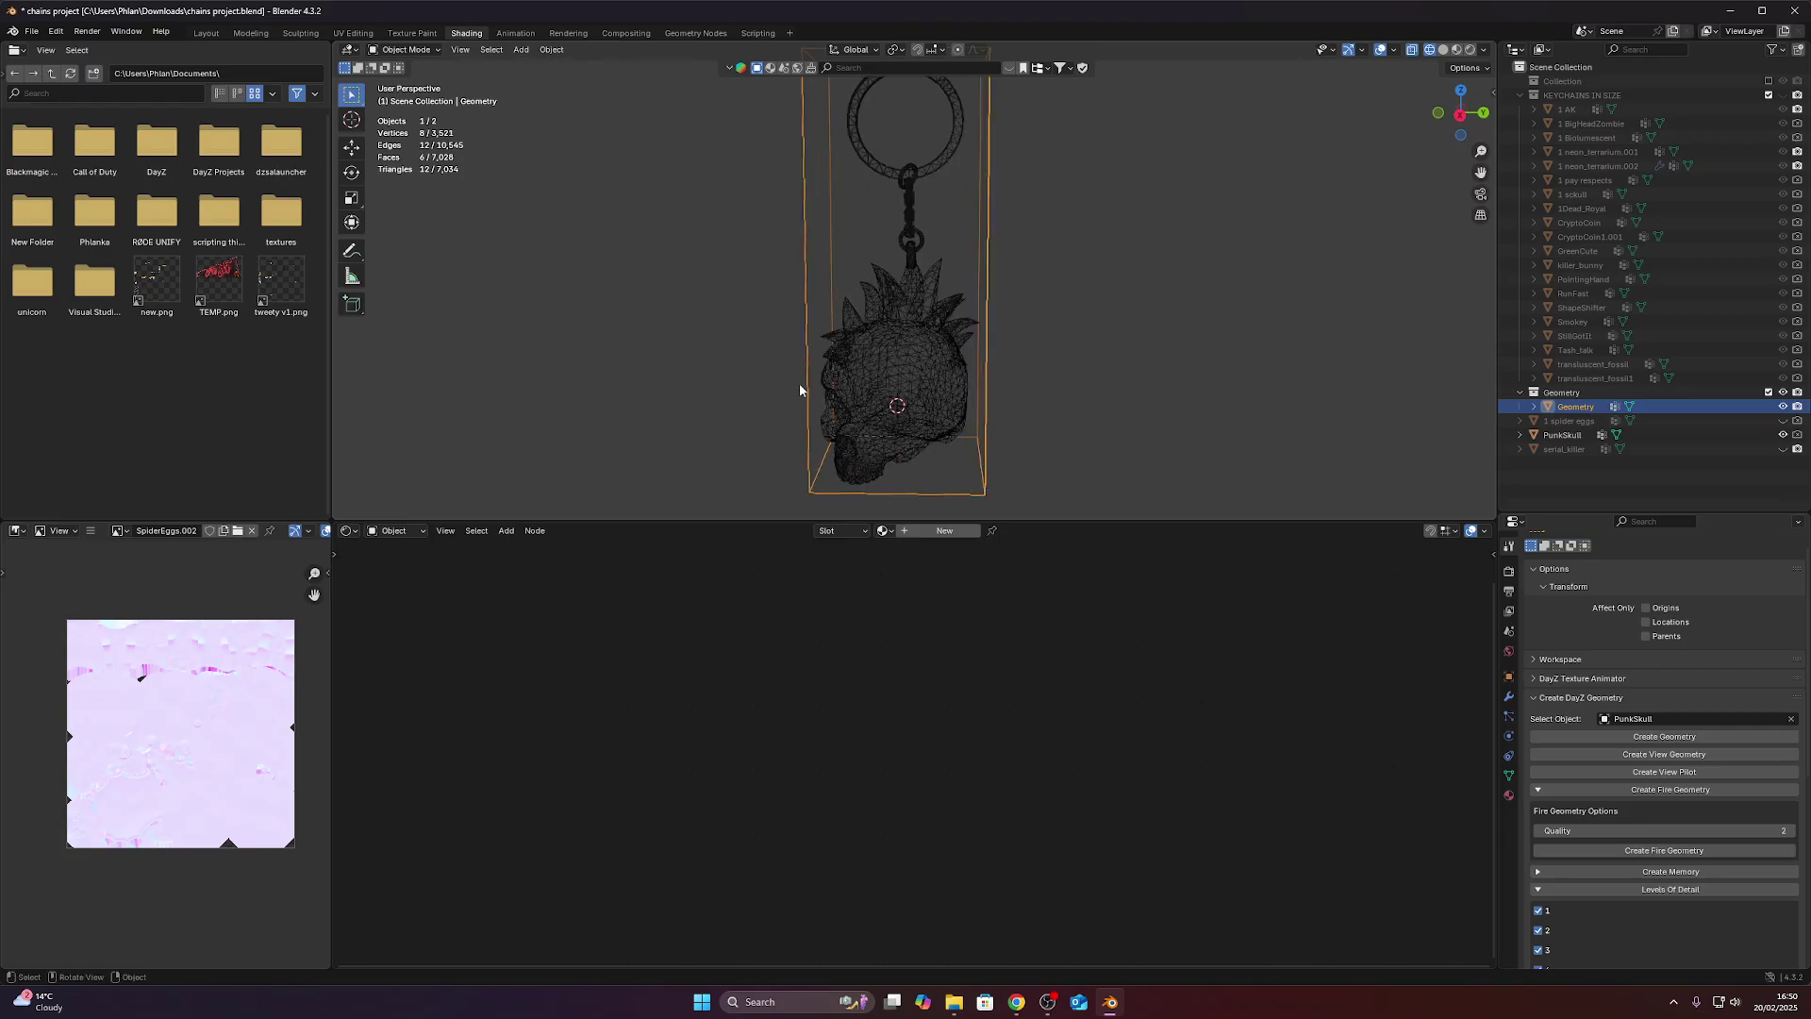
scroll(819, 362, down, 4)
middle_drag(818, 360, 938, 389)
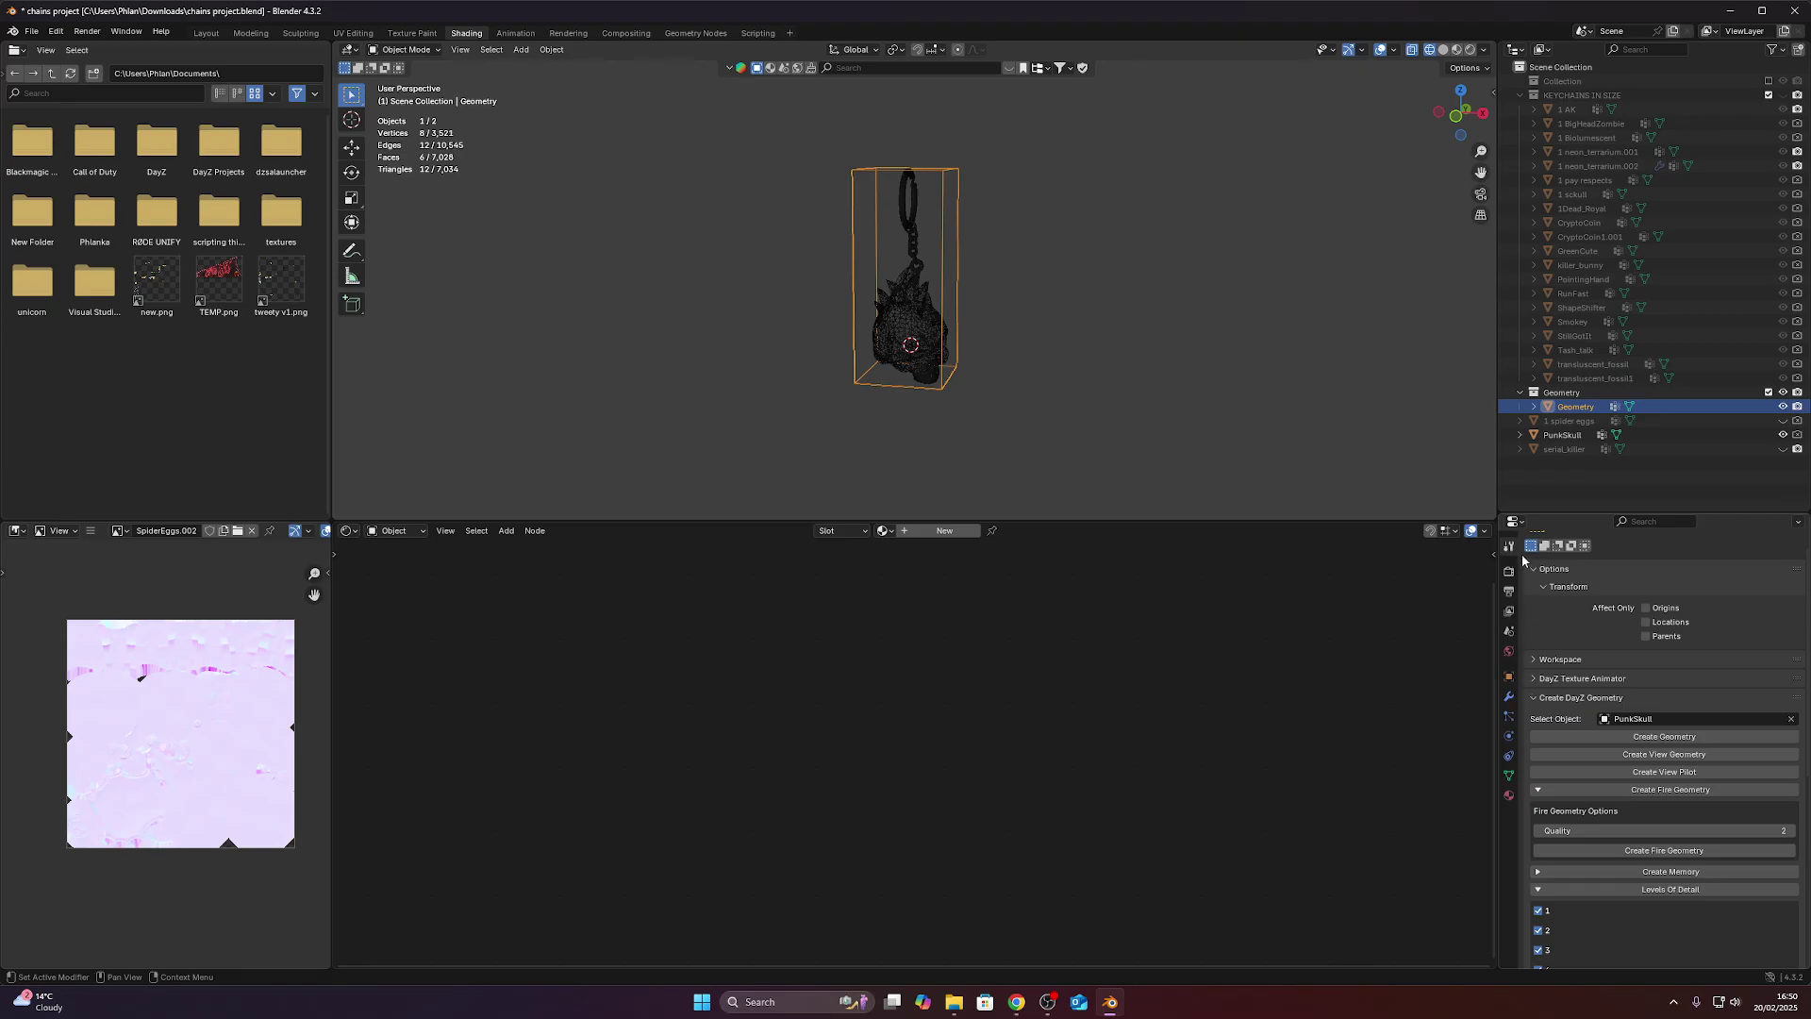
Generate the View Geometry LOD, inspect both objects' Arma LOD properties, then create View Pilot.
click(1666, 755)
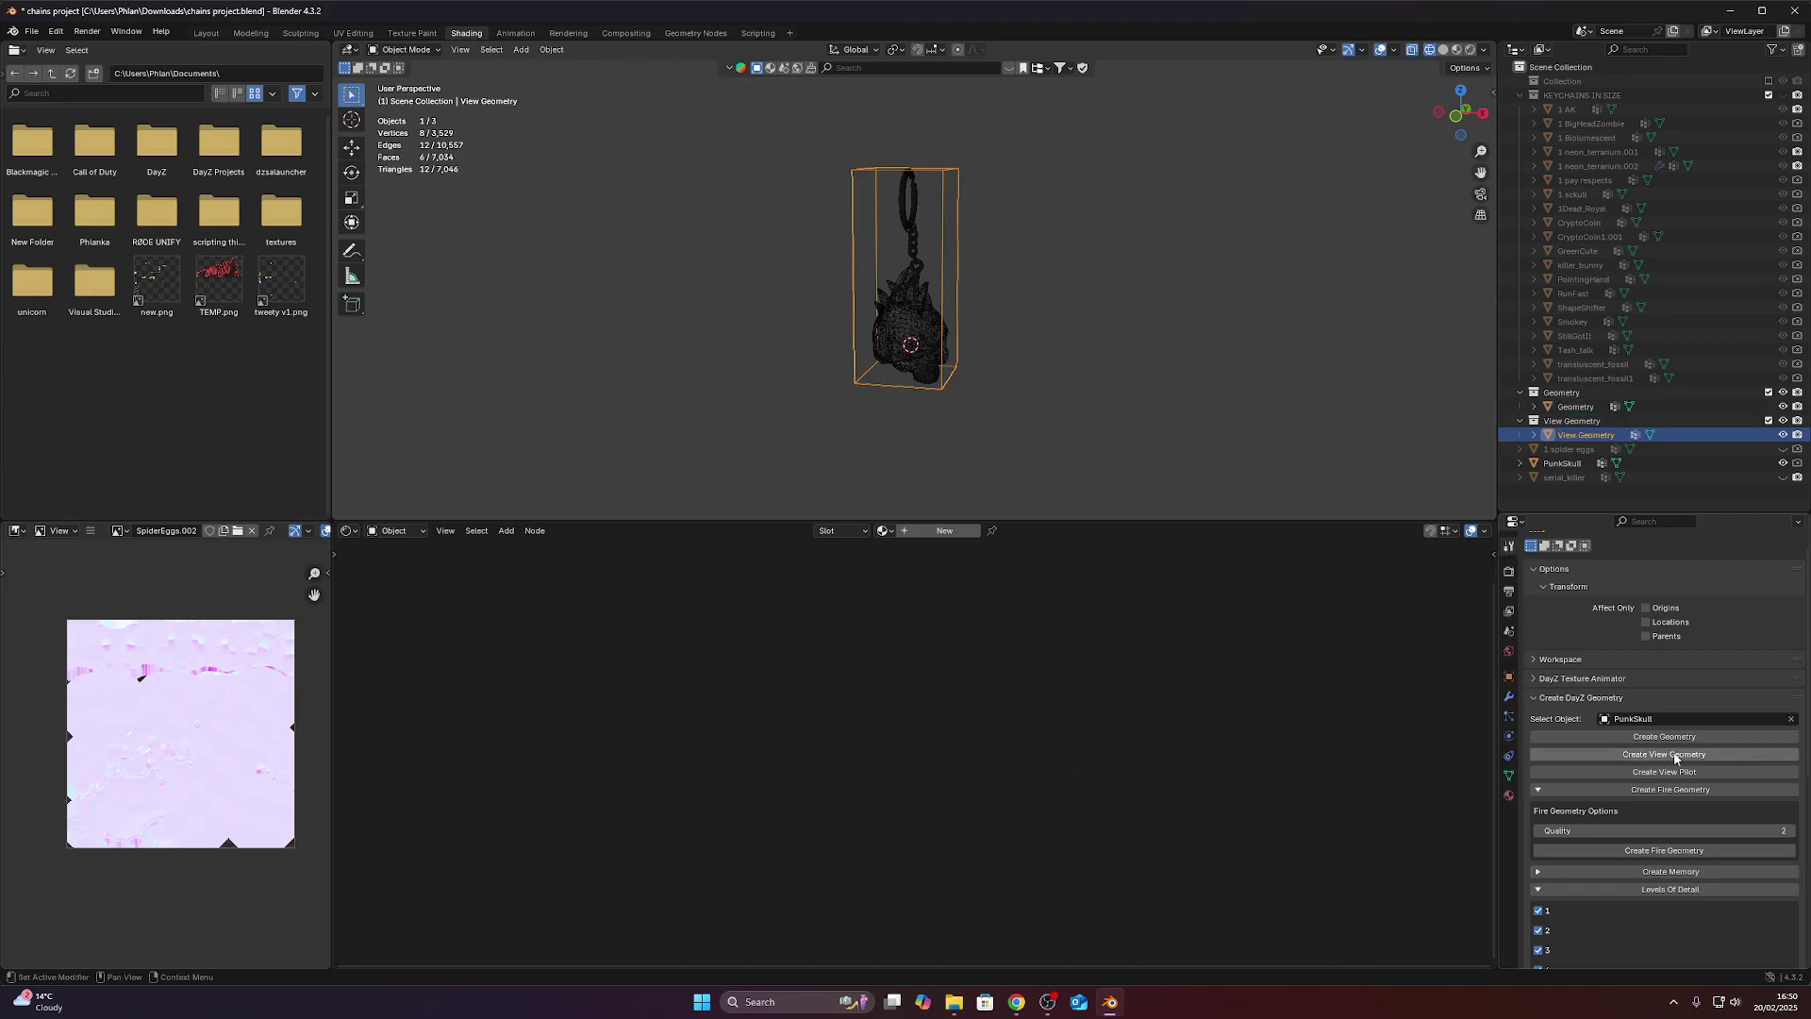
click(1493, 93)
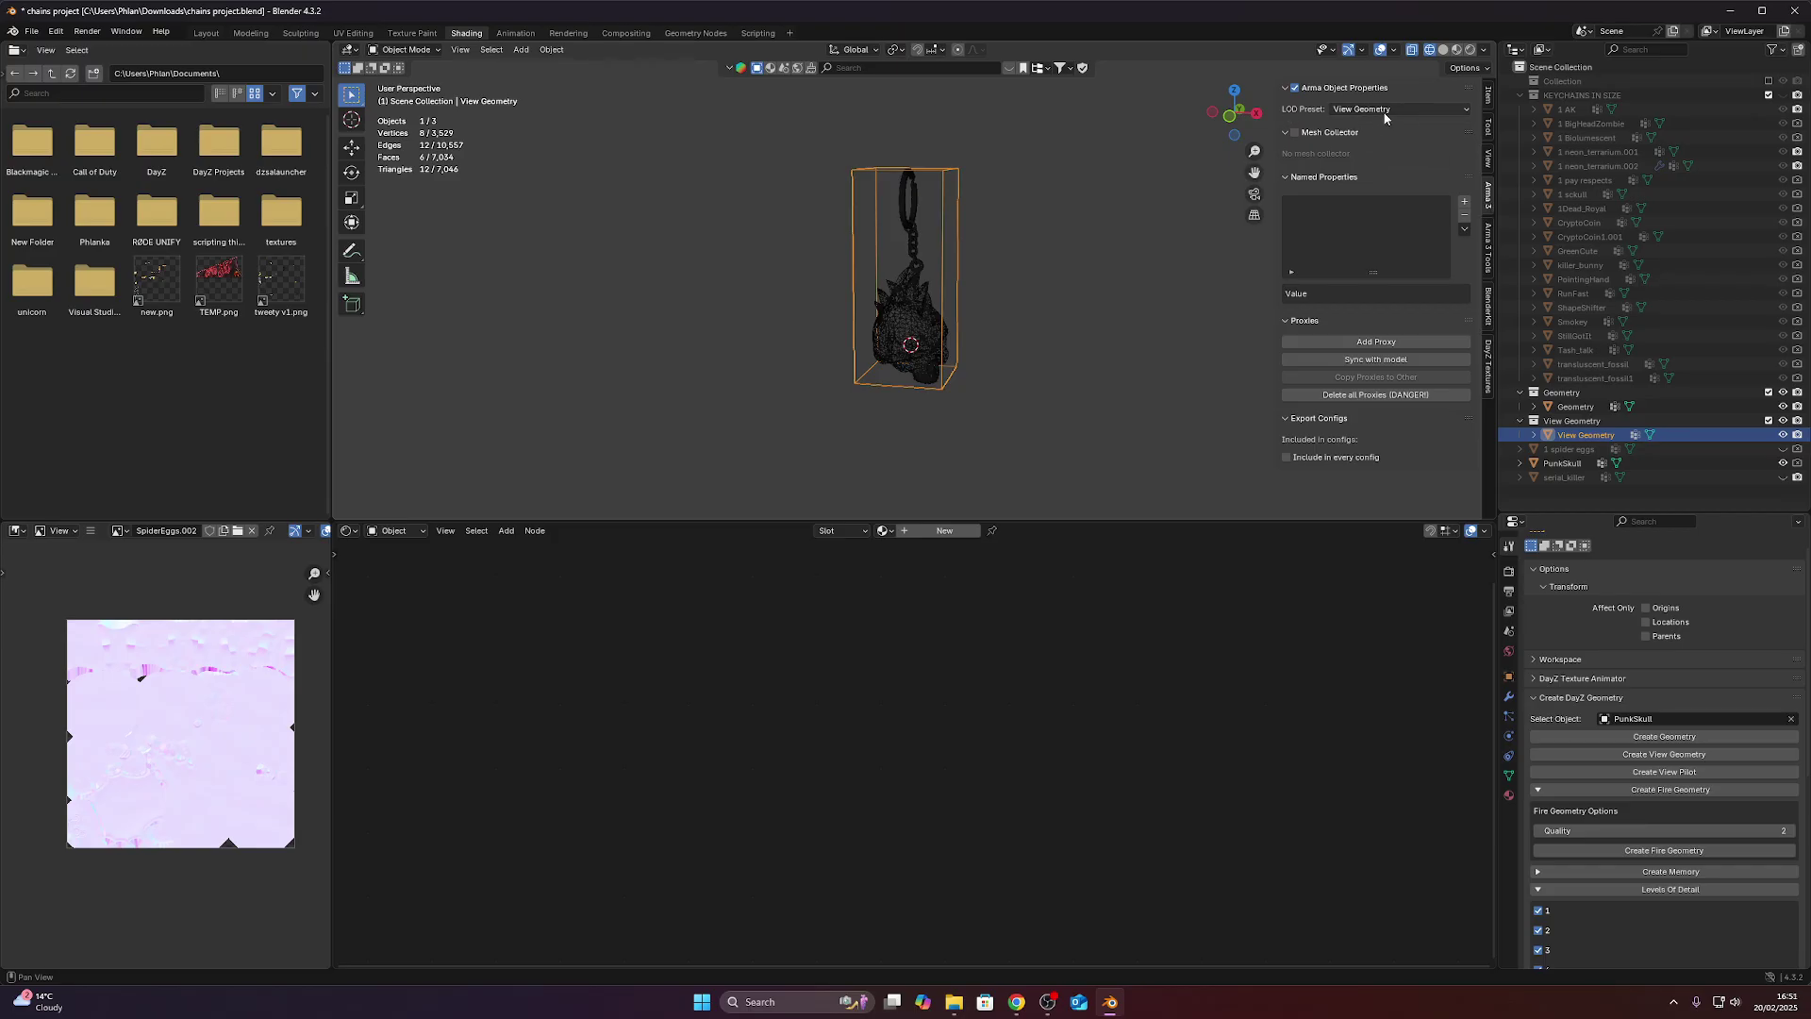
click(1573, 407)
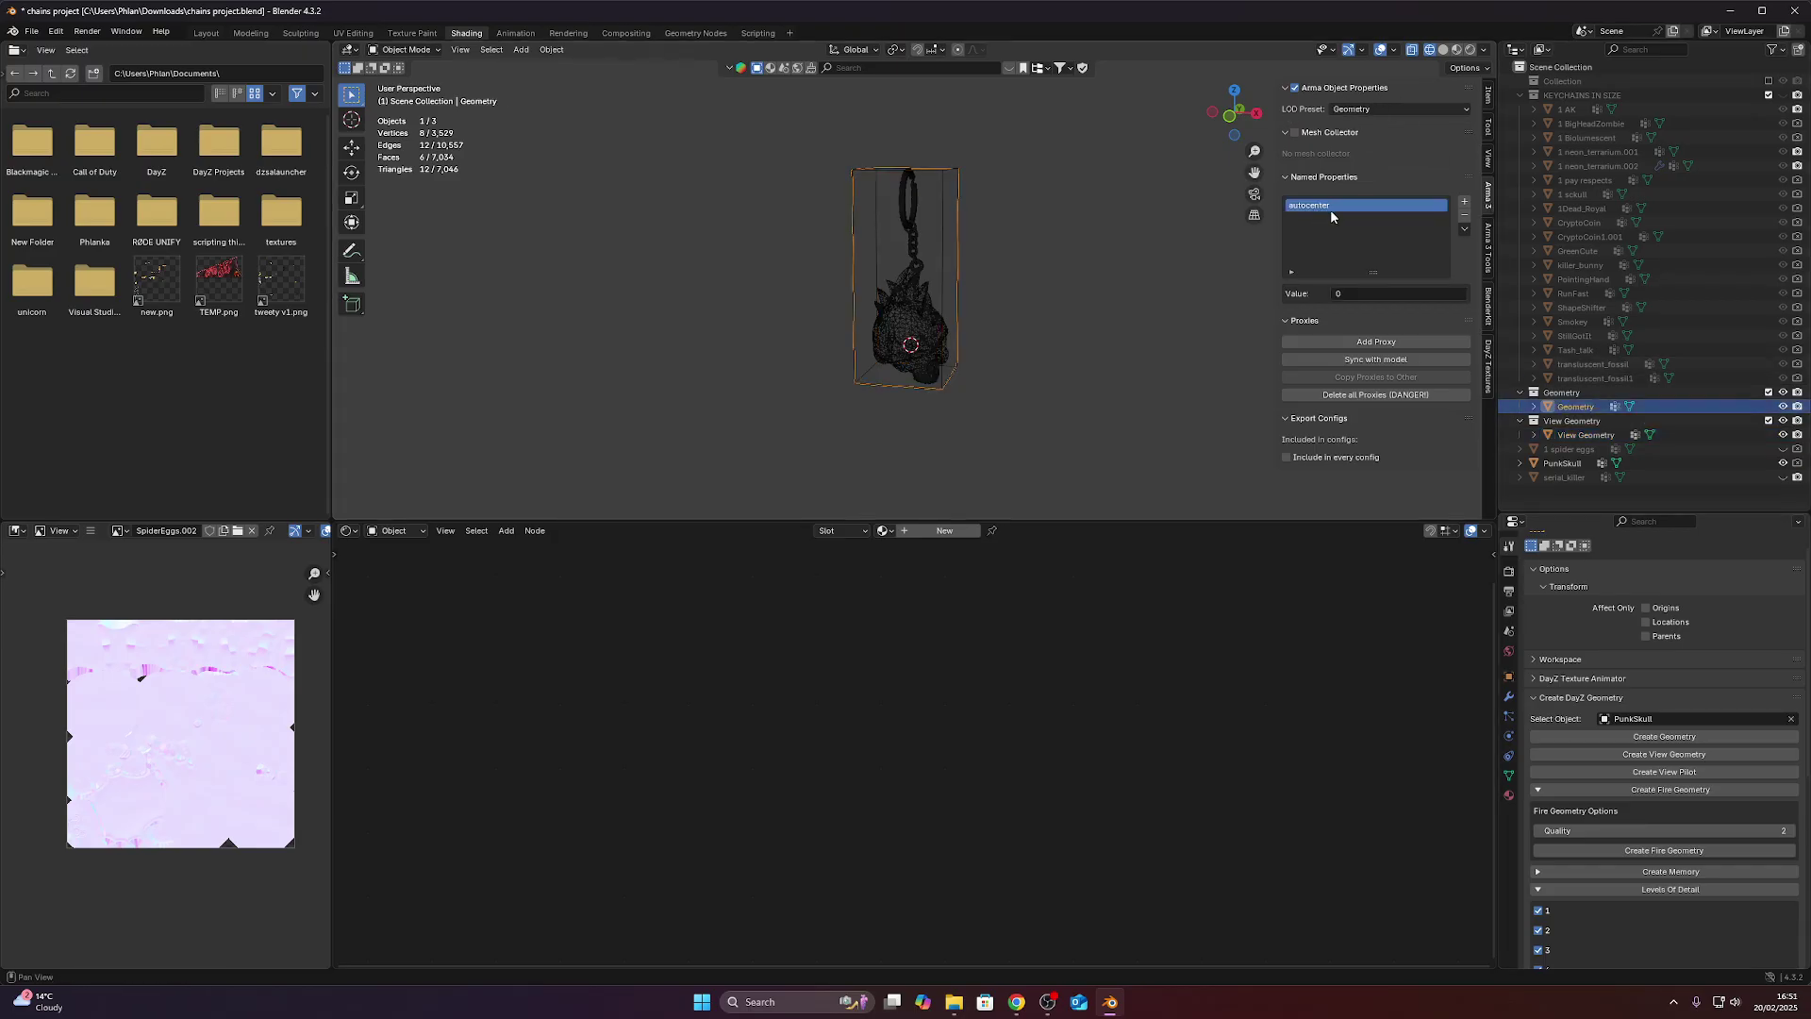
click(1586, 435)
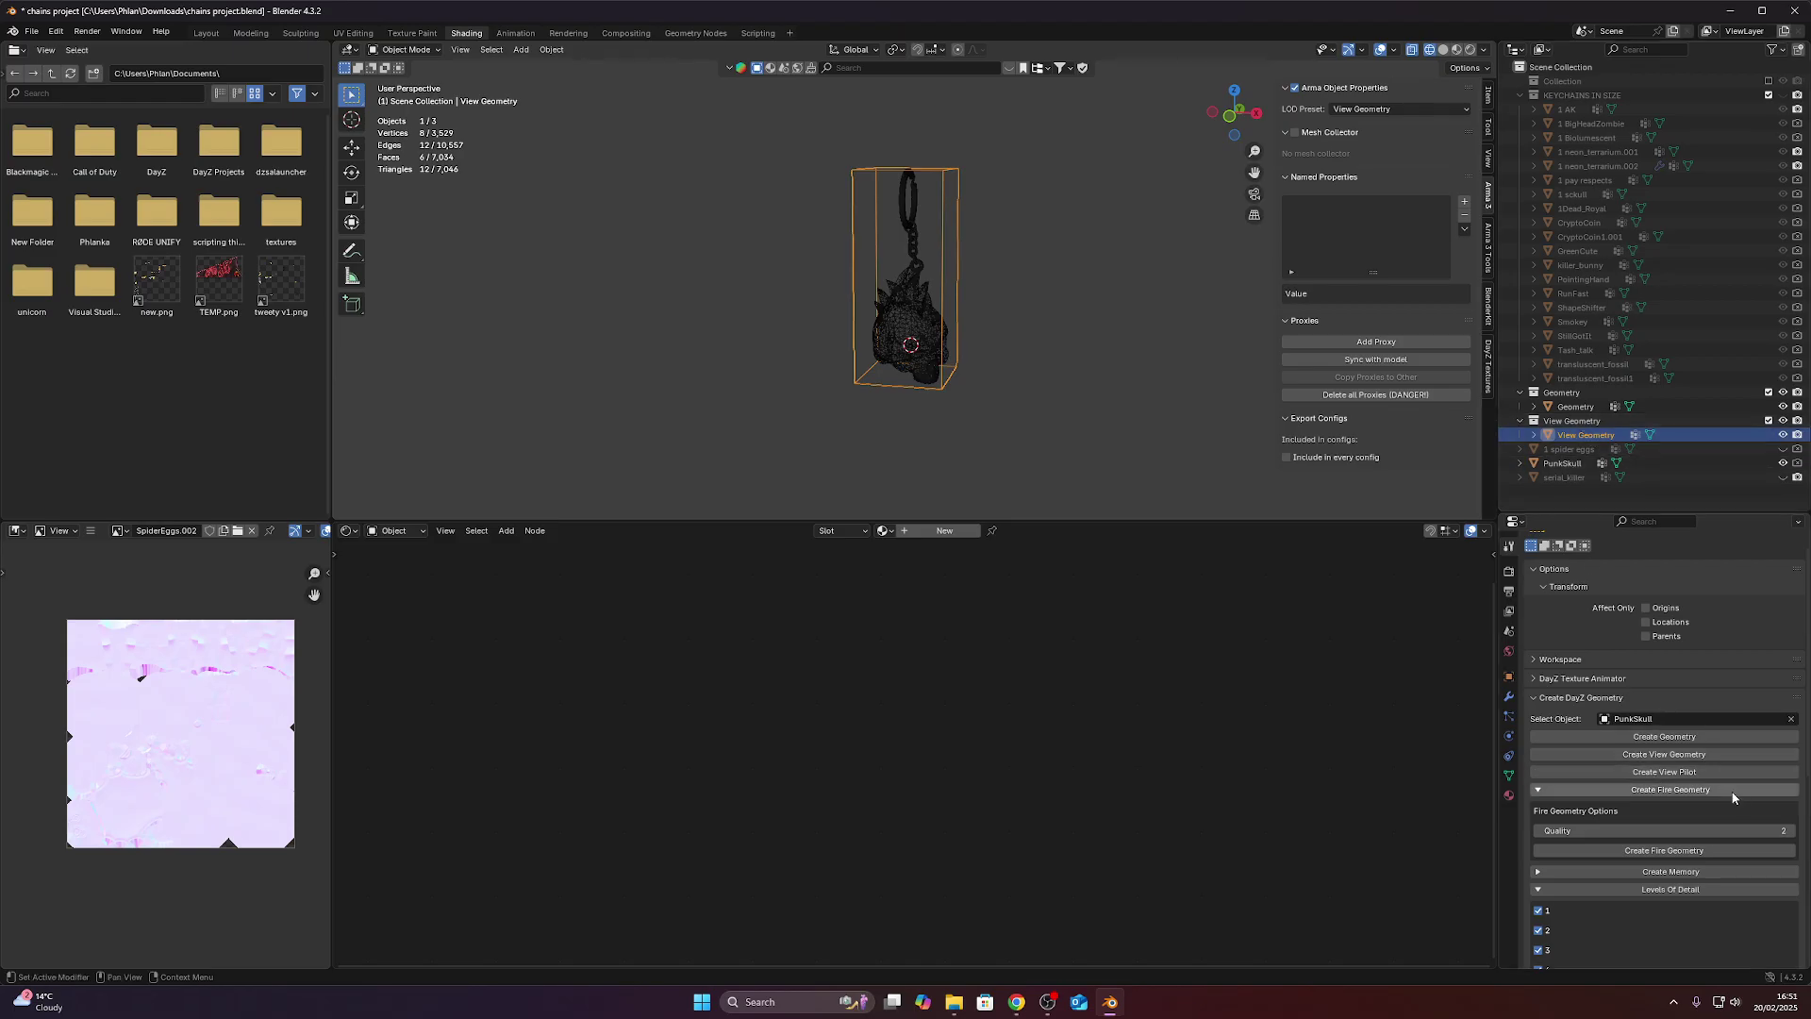
click(1702, 771)
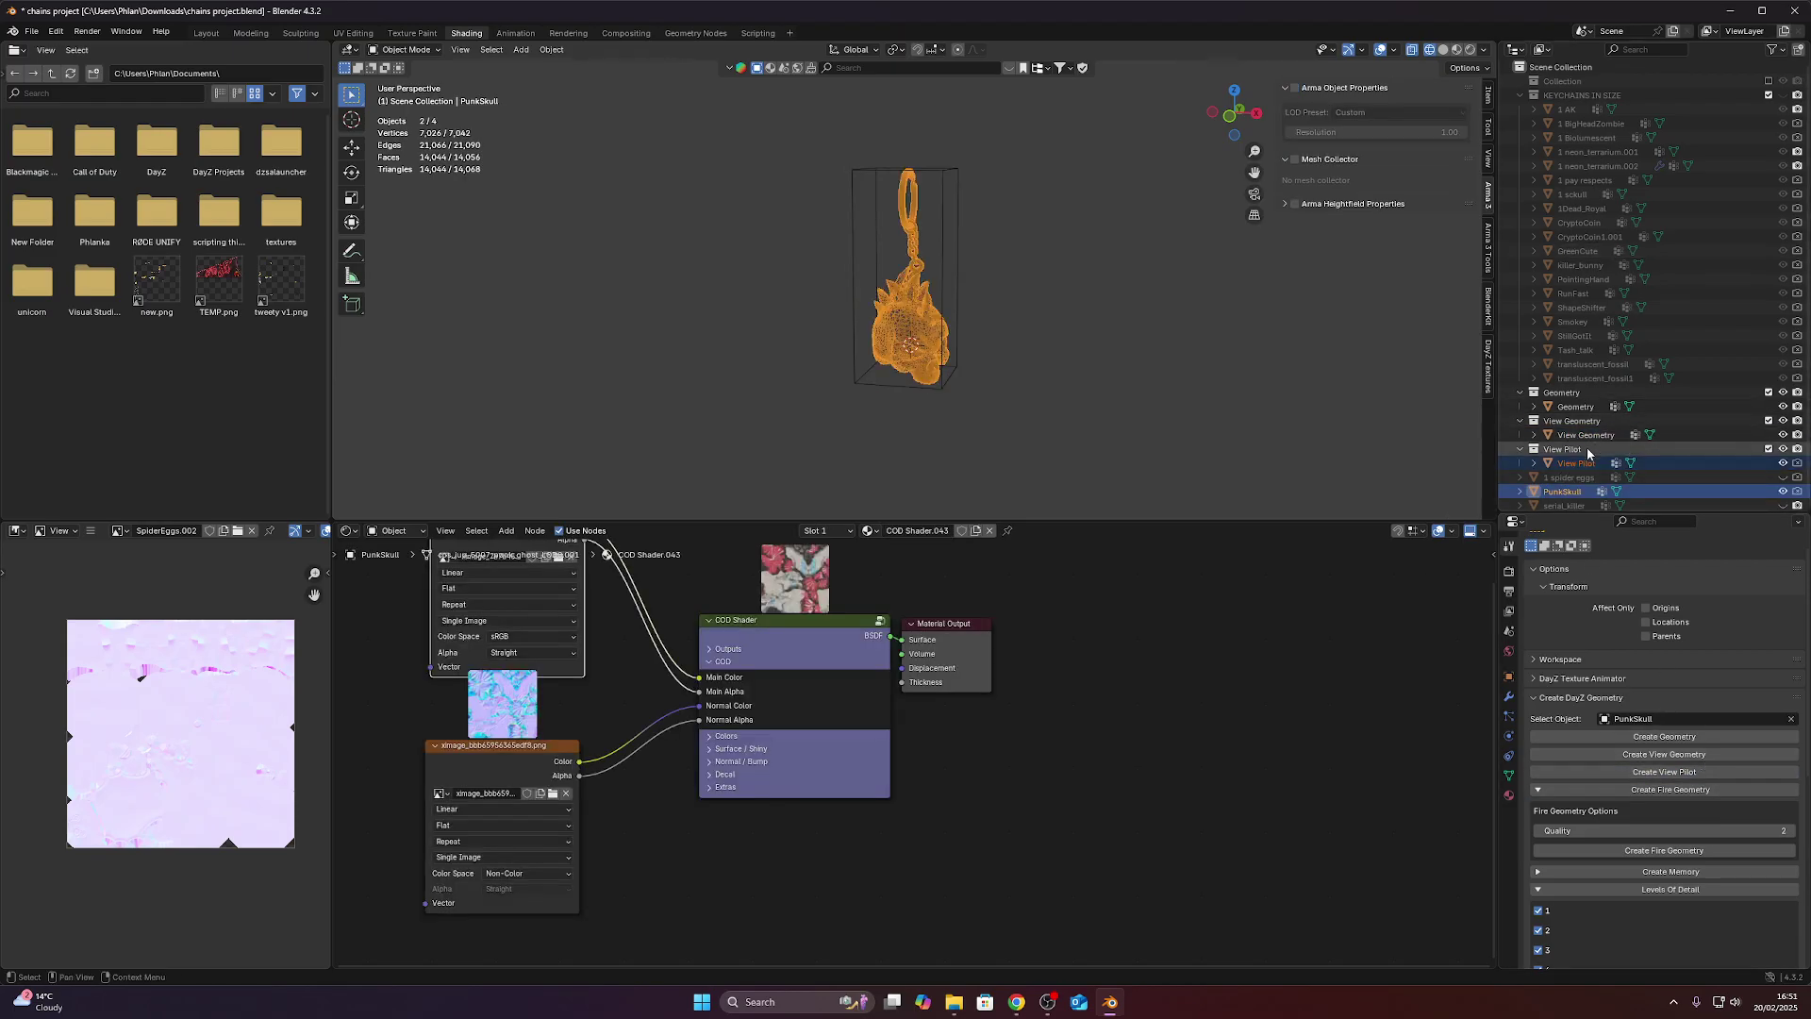
scroll(1587, 447, down, 1)
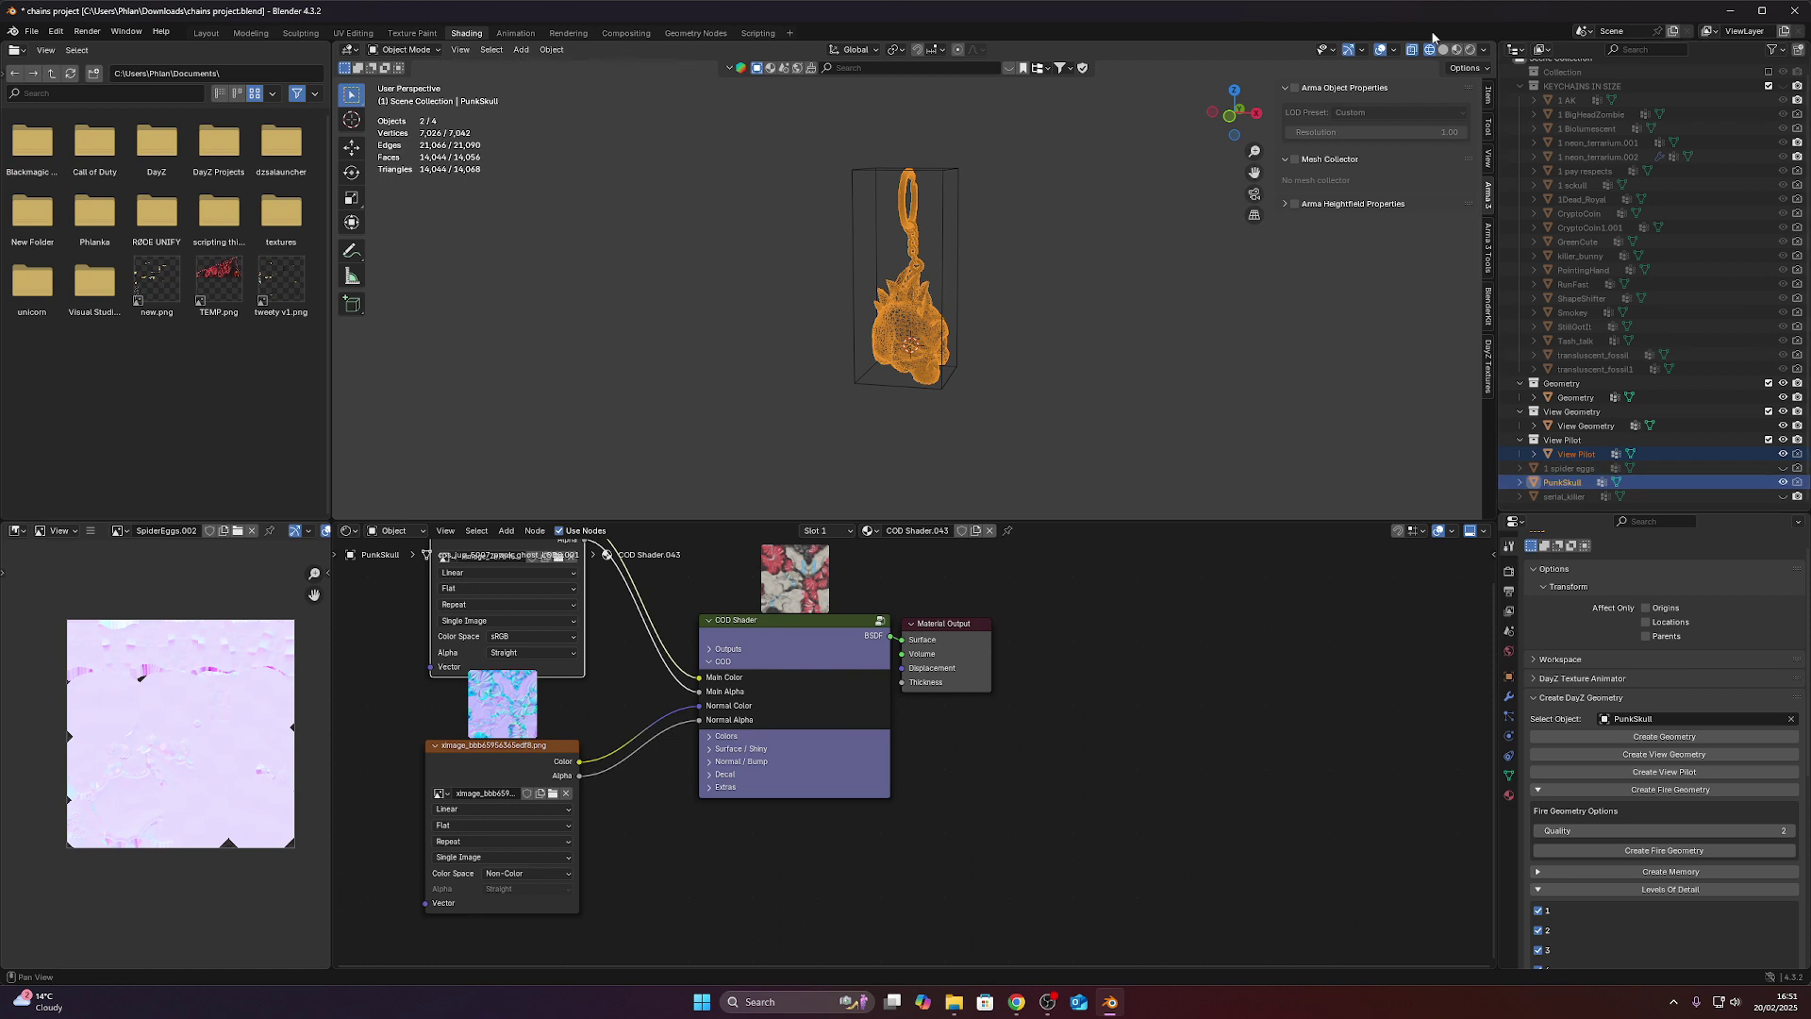
click(1576, 454)
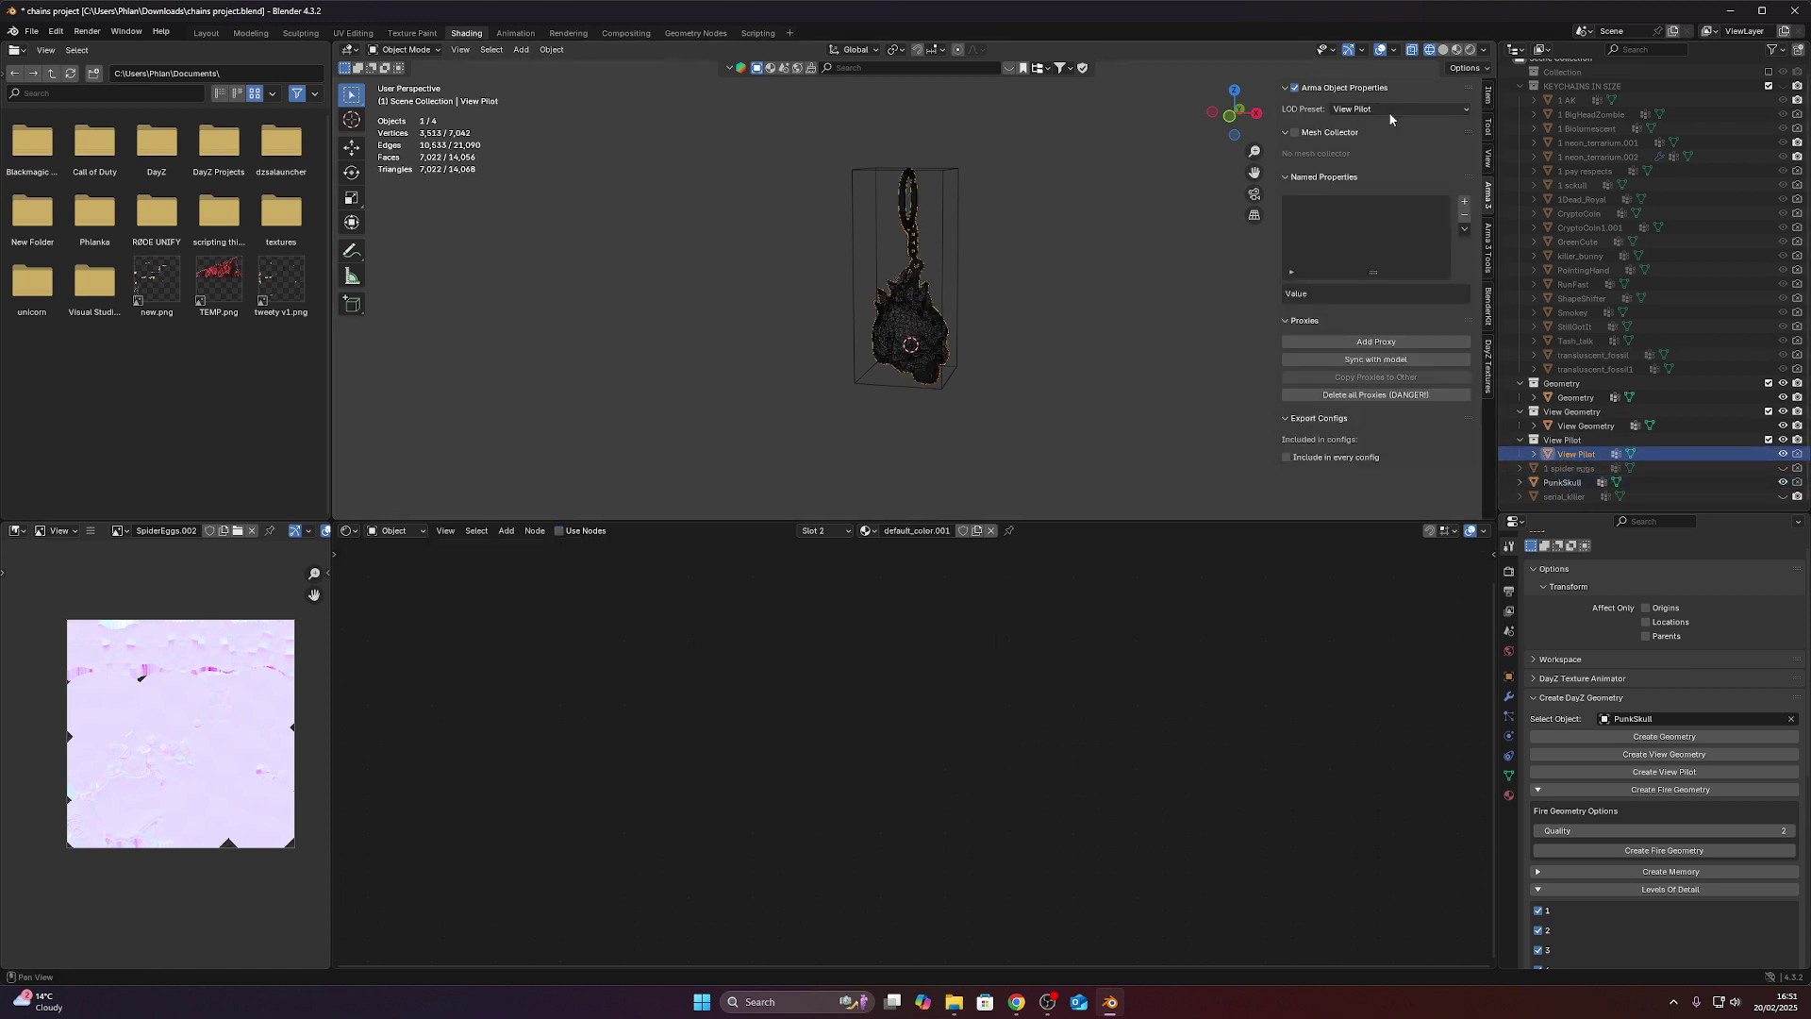
click(1509, 775)
click(1509, 547)
middle_drag(1114, 387, 1074, 339)
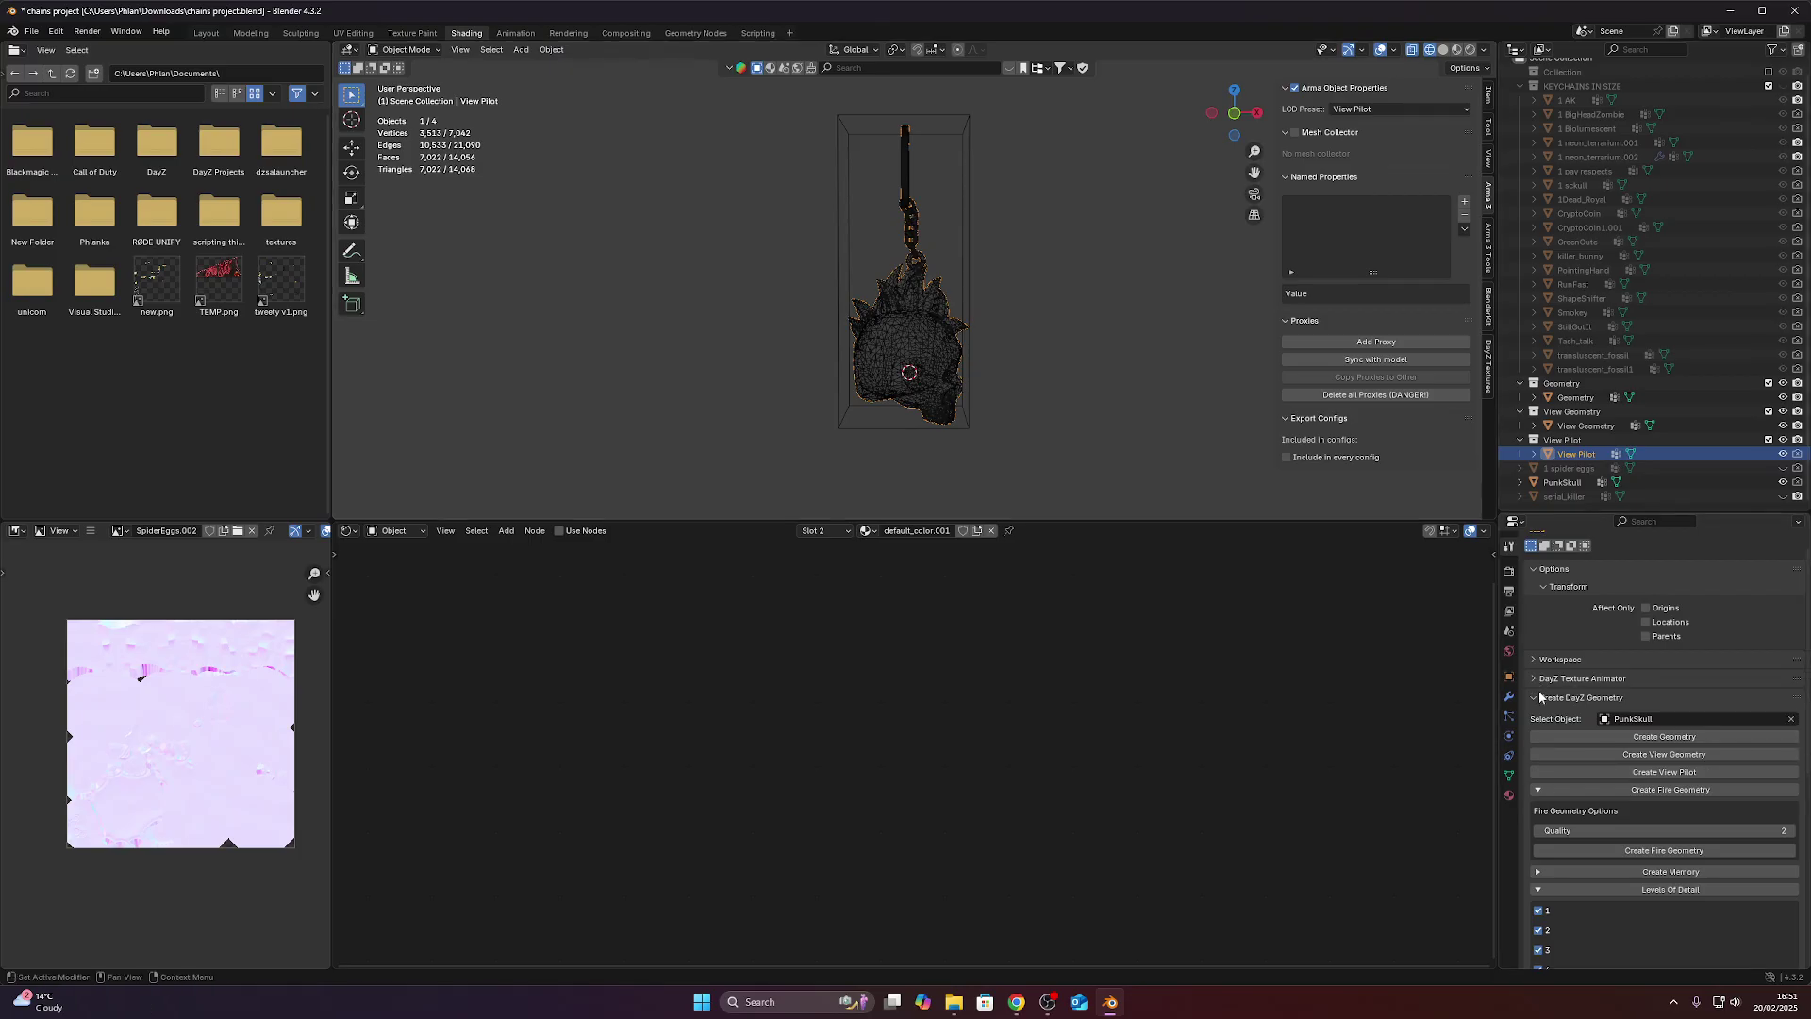
scroll(1566, 679, down, 4)
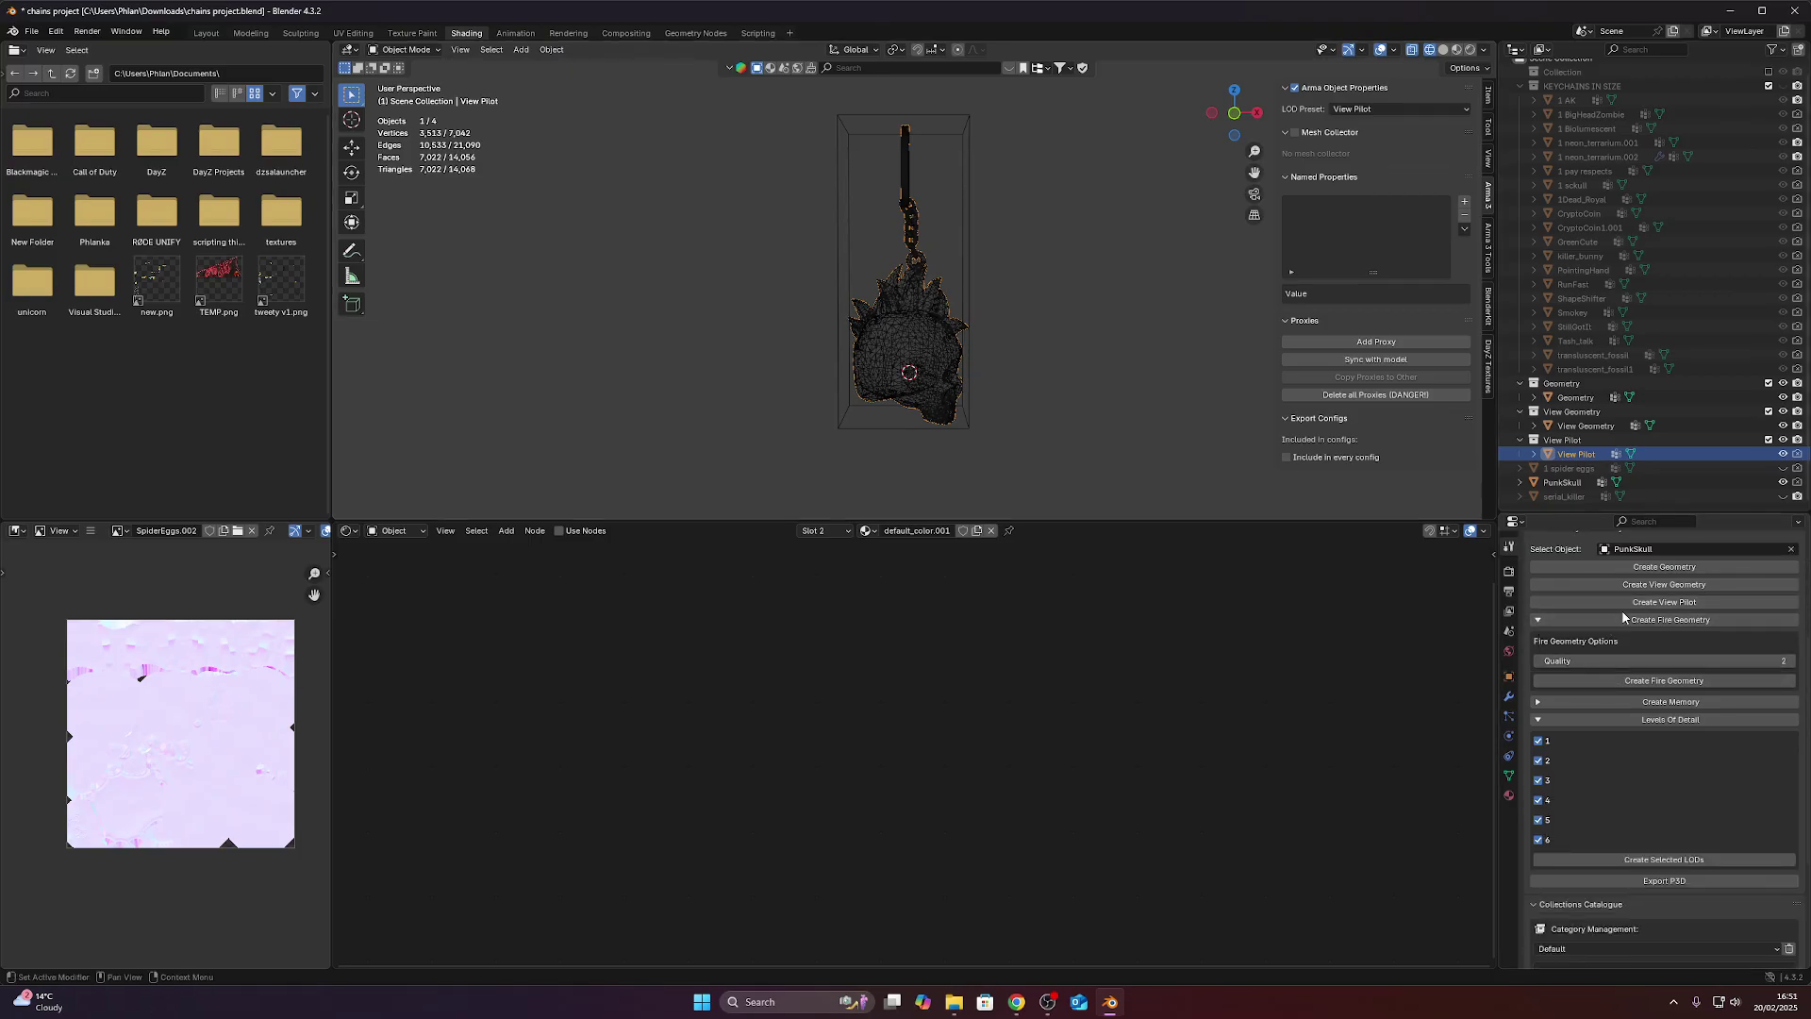
Generate a fire geometry hull for PunkSkull, undo it, and regenerate at quality 10.
click(1623, 620)
click(1623, 619)
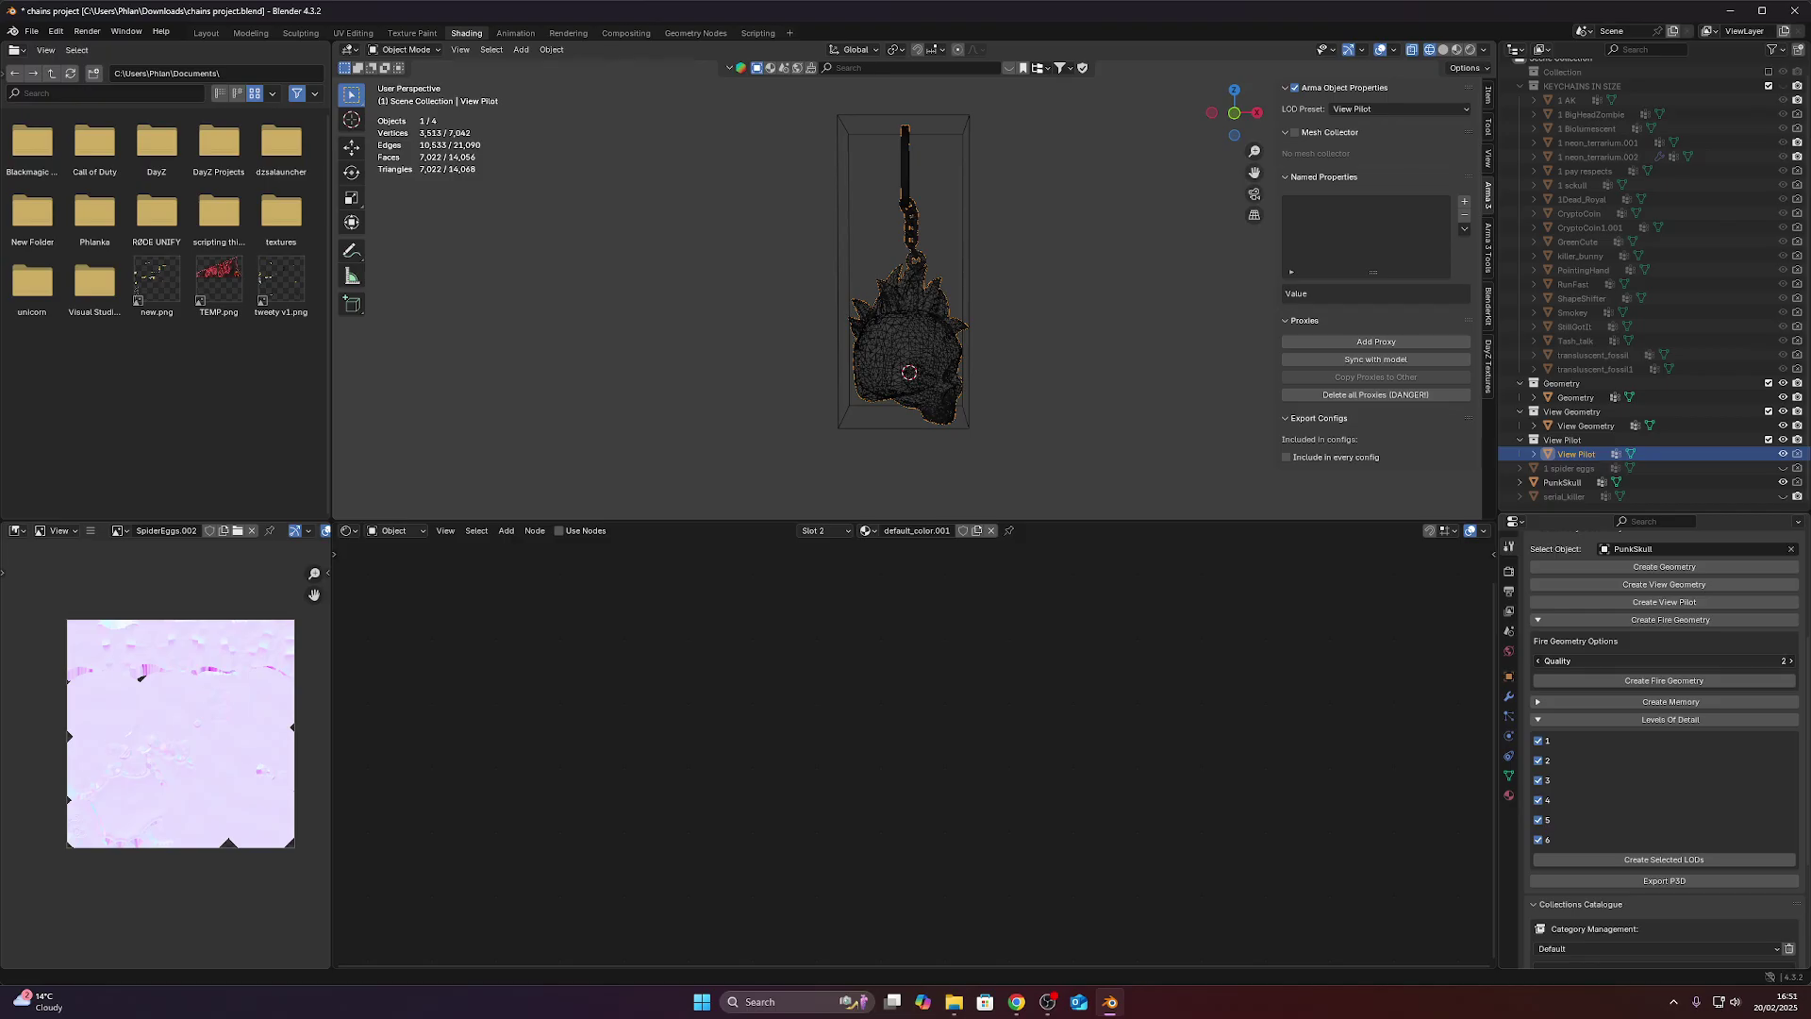
click(1665, 683)
middle_drag(971, 351, 1016, 362)
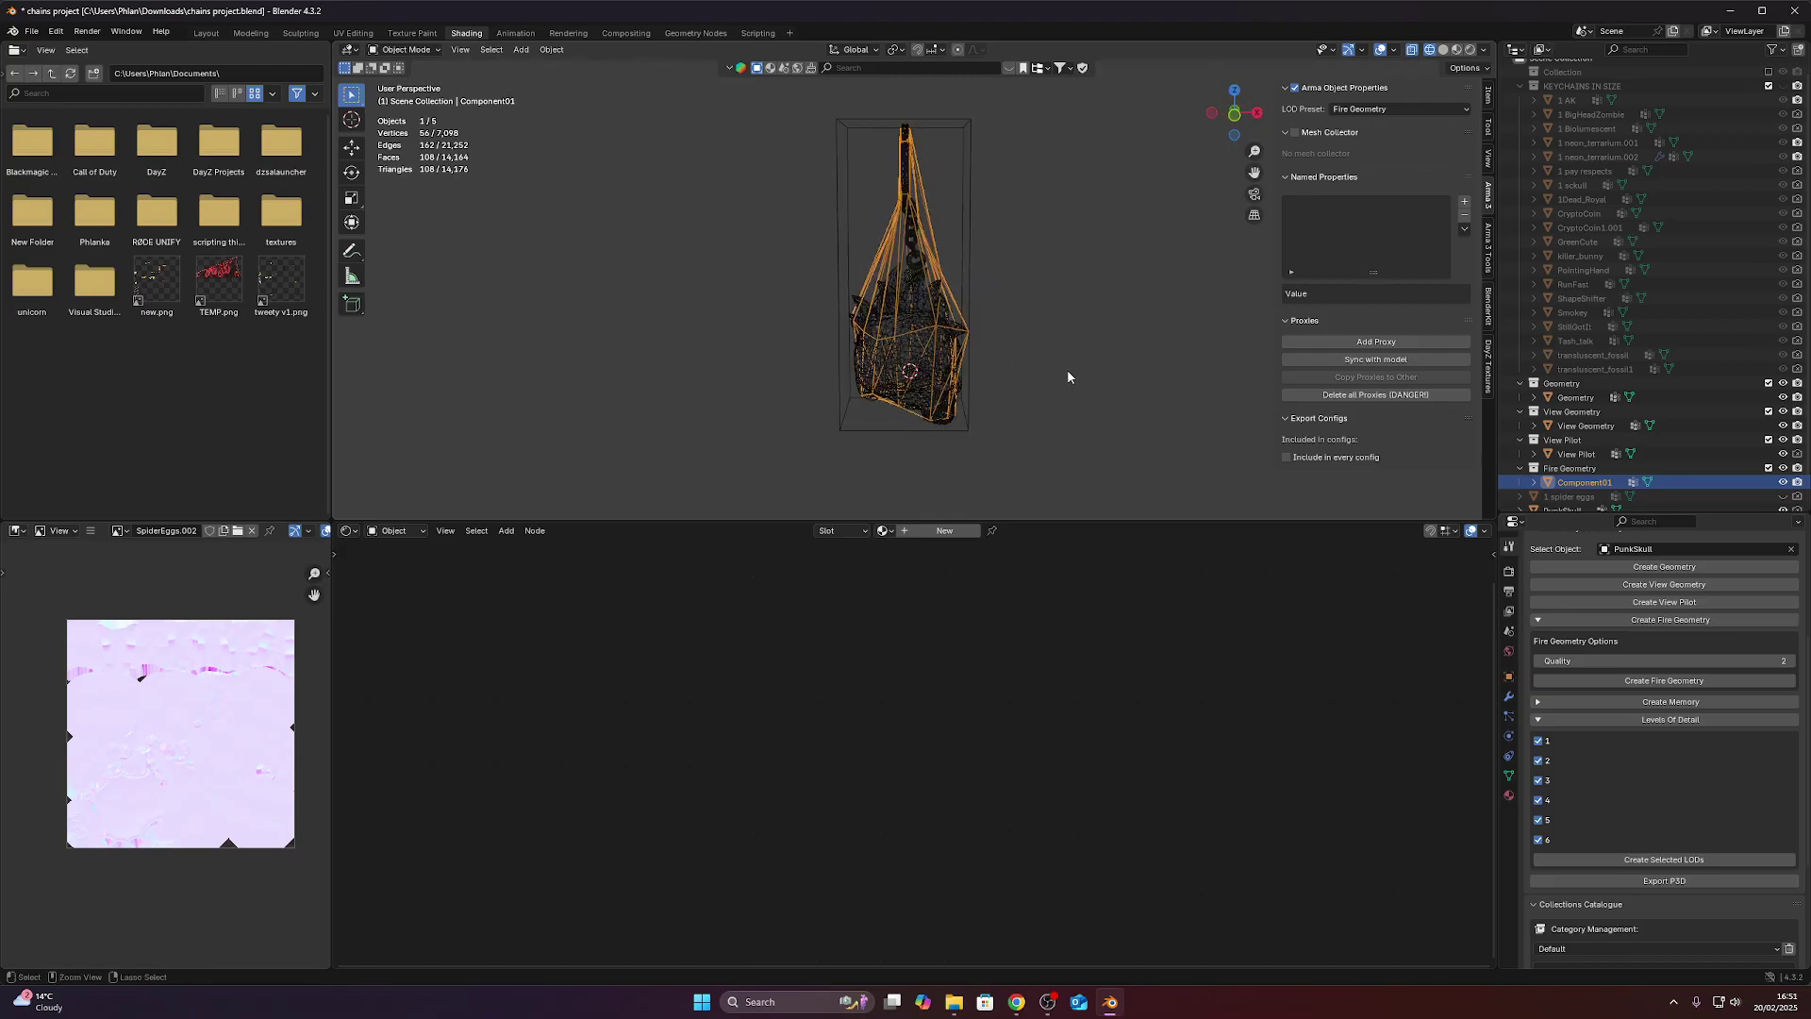
key(ctrl+z)
drag(1683, 661, 1735, 661)
click(1665, 680)
middle_drag(1114, 363, 1217, 358)
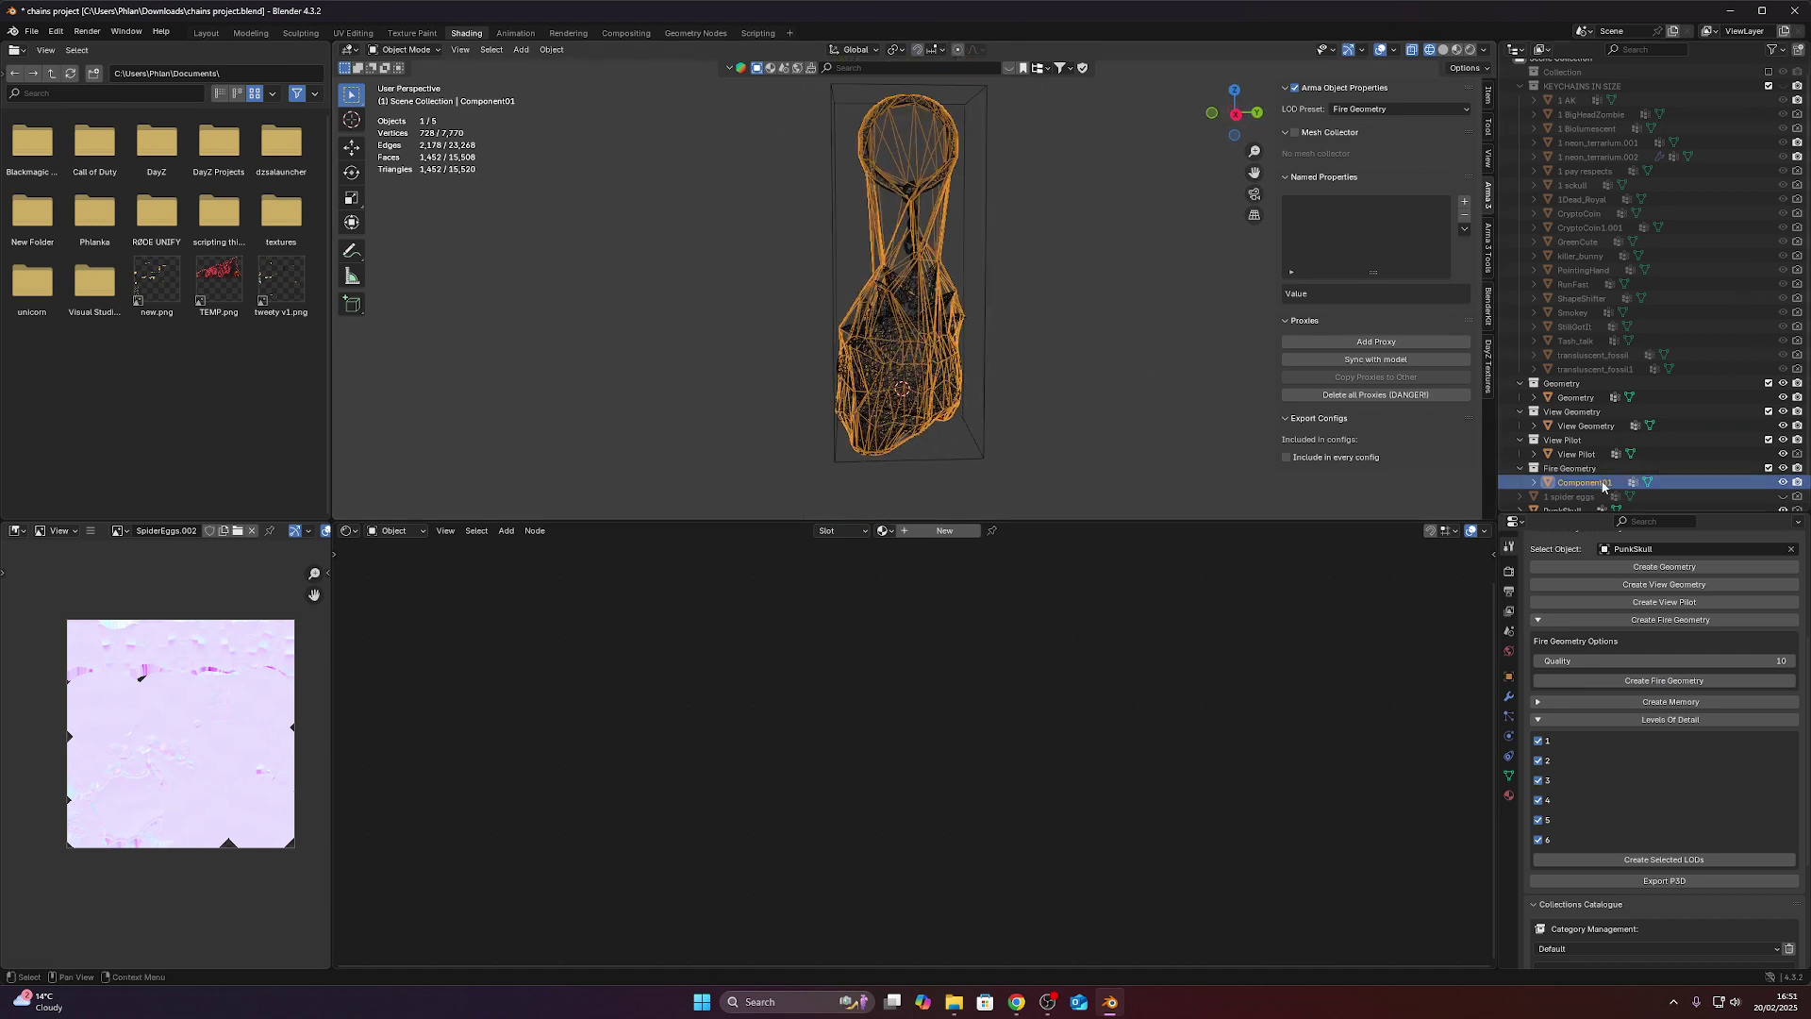
scroll(1602, 486, down, 1)
Recreate the fire geometry and try renaming Component01, then undo both changes.
double_click(1554, 463)
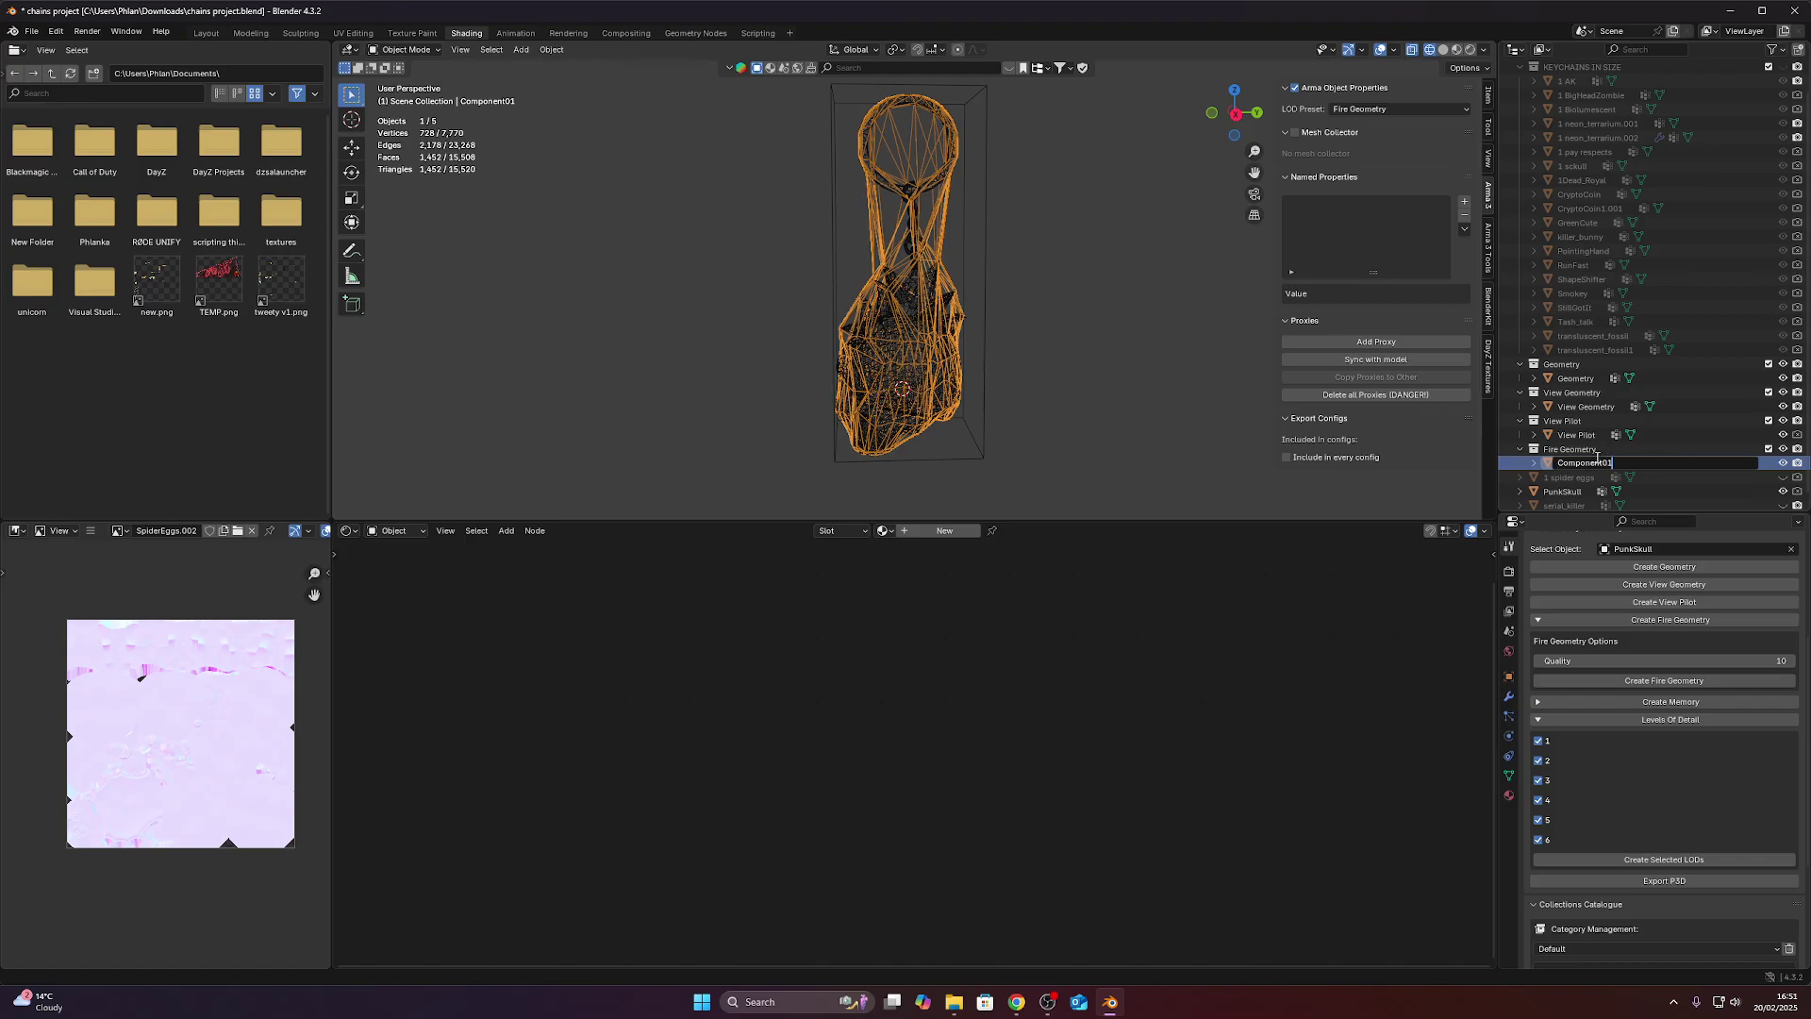
key(Return)
key(ctrl+z)
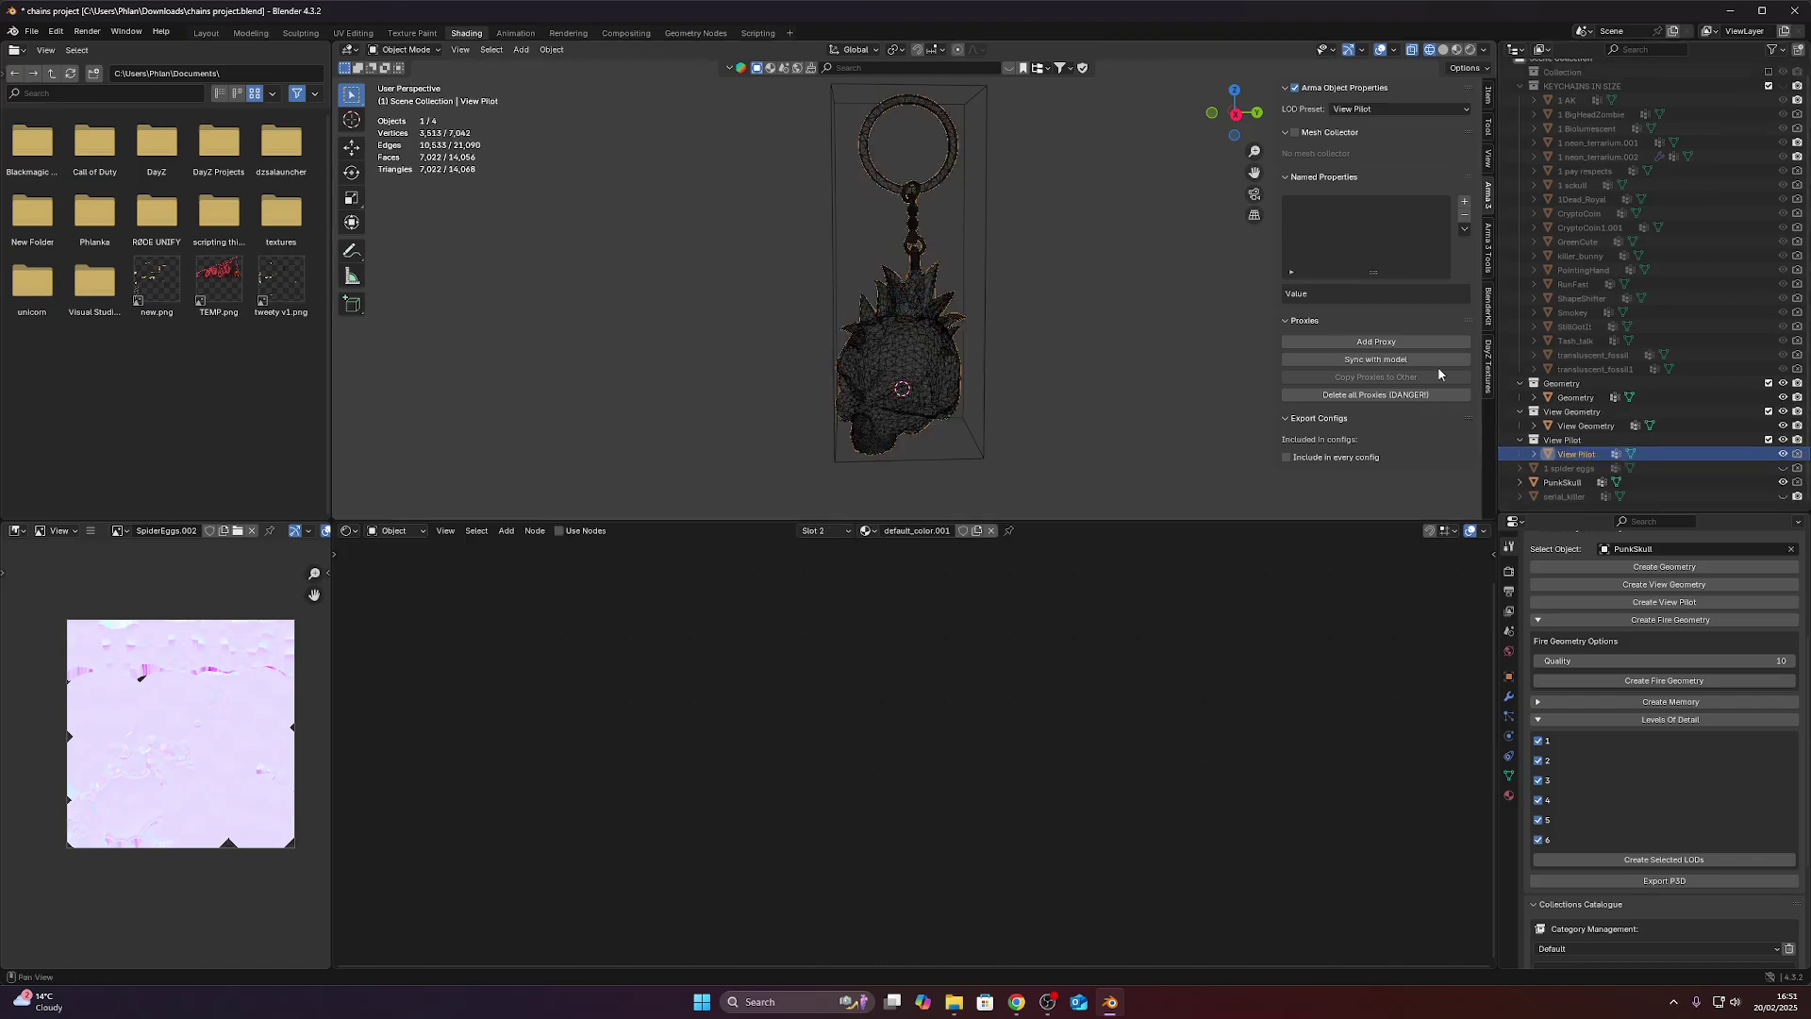
click(1725, 684)
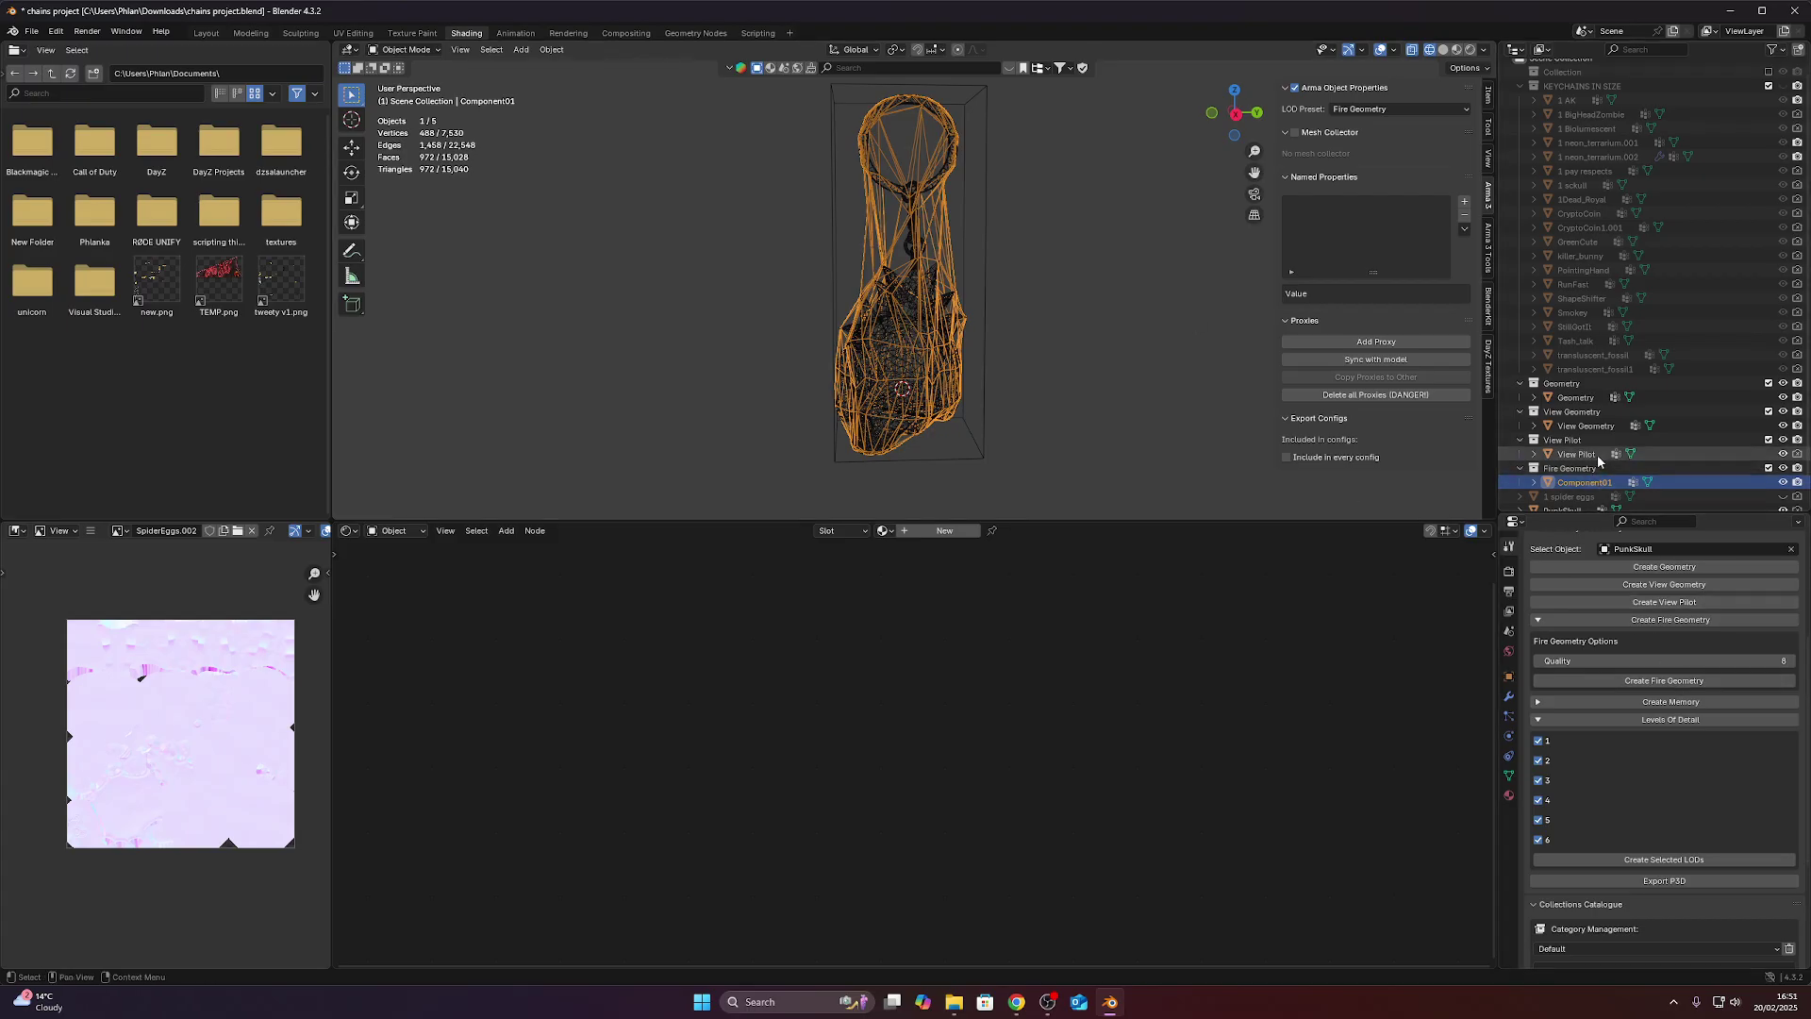
double_click(1589, 482)
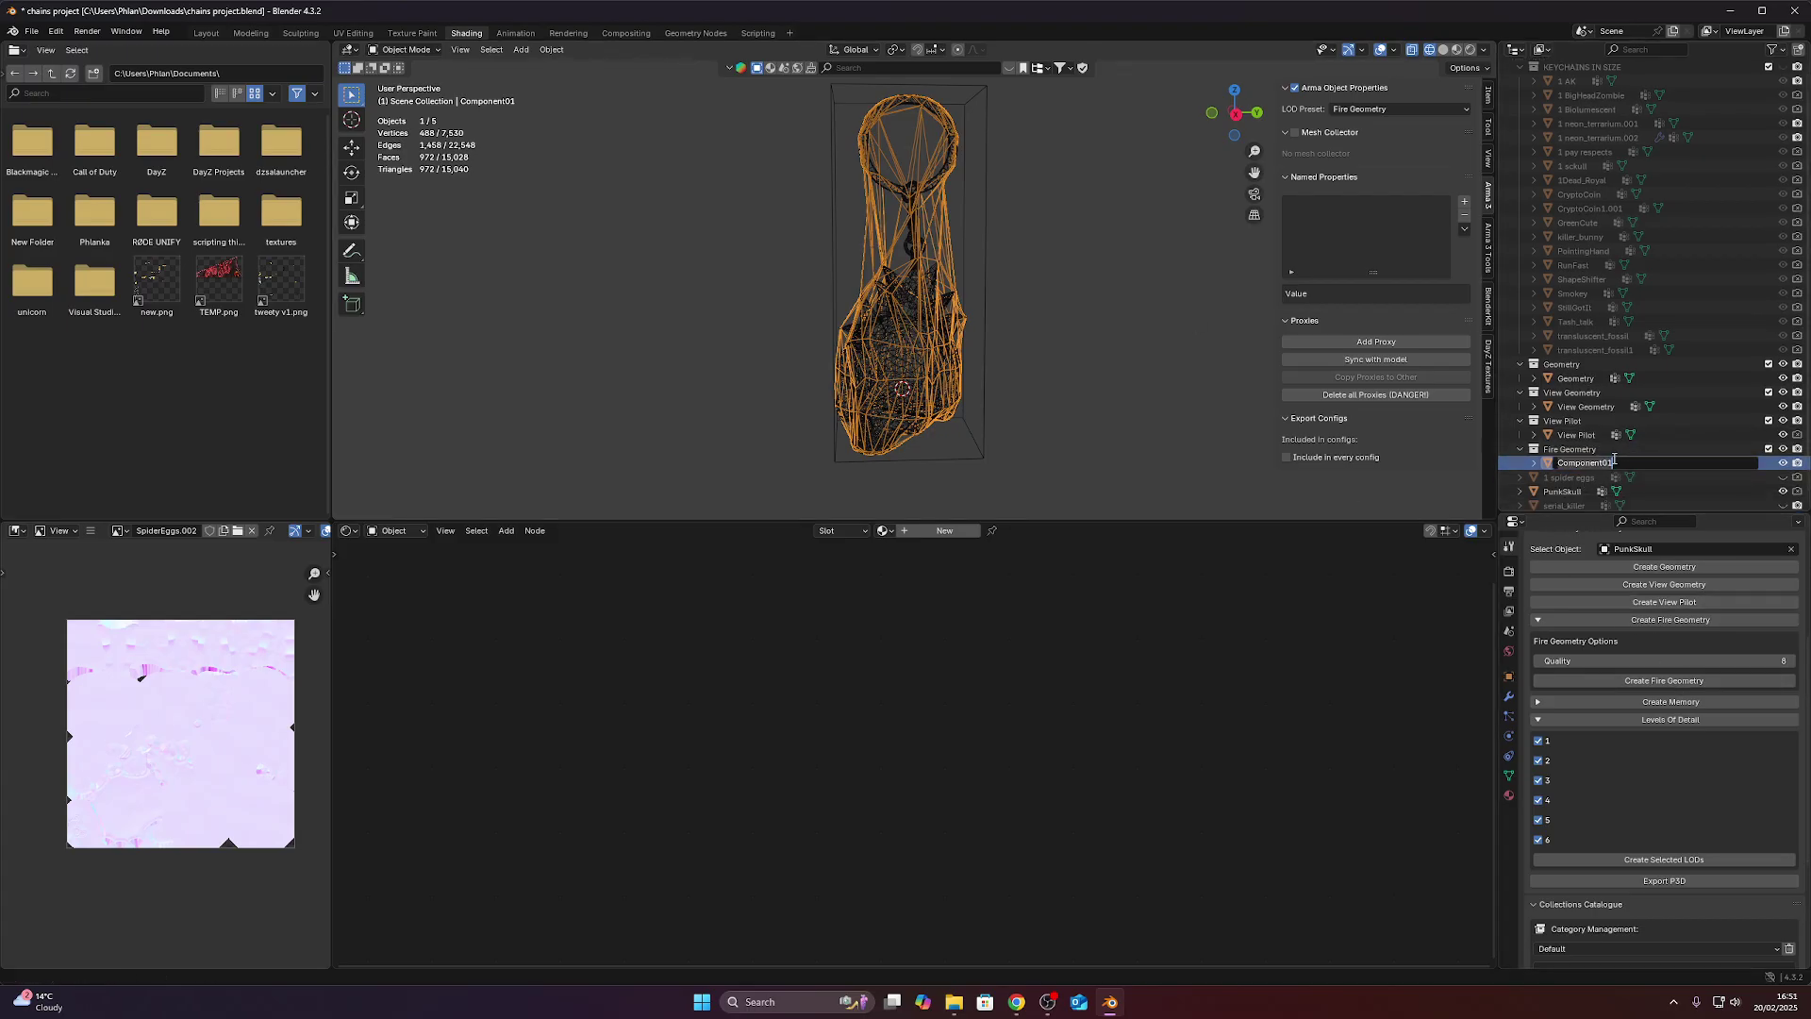
text(Fire Ge)
key(Return)
key(ctrl+z)
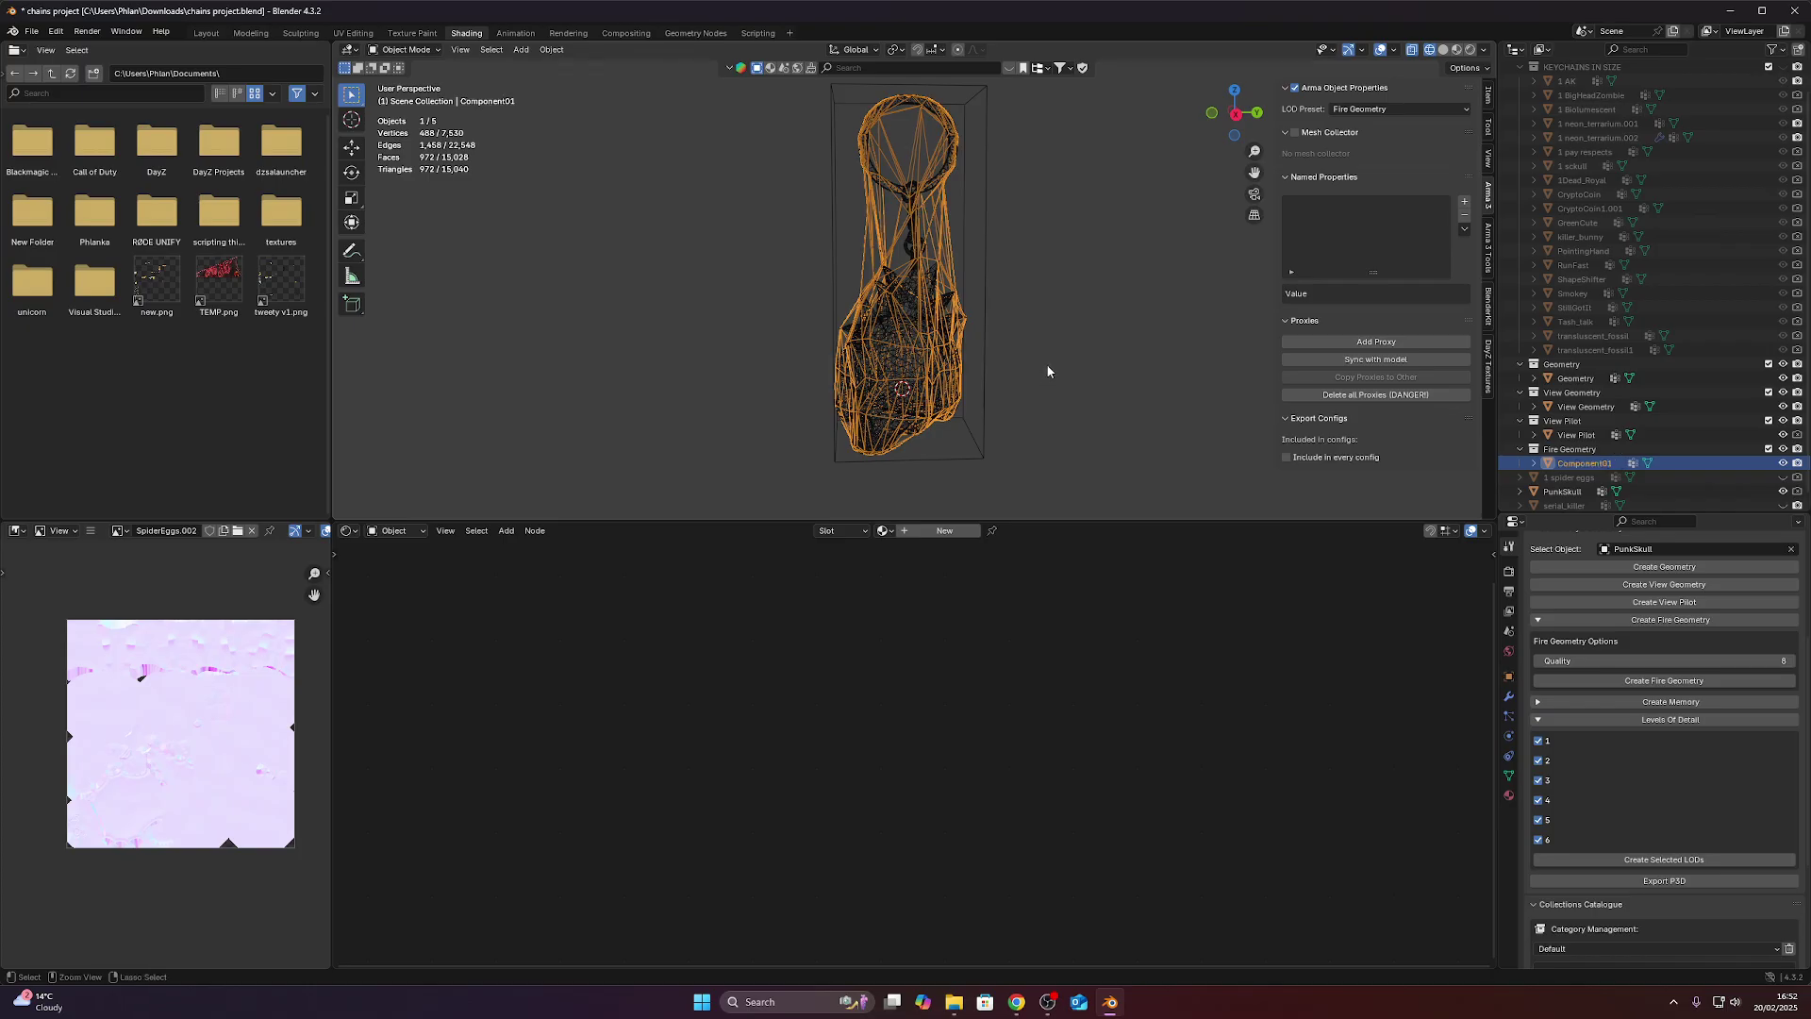
key(ctrl+z)
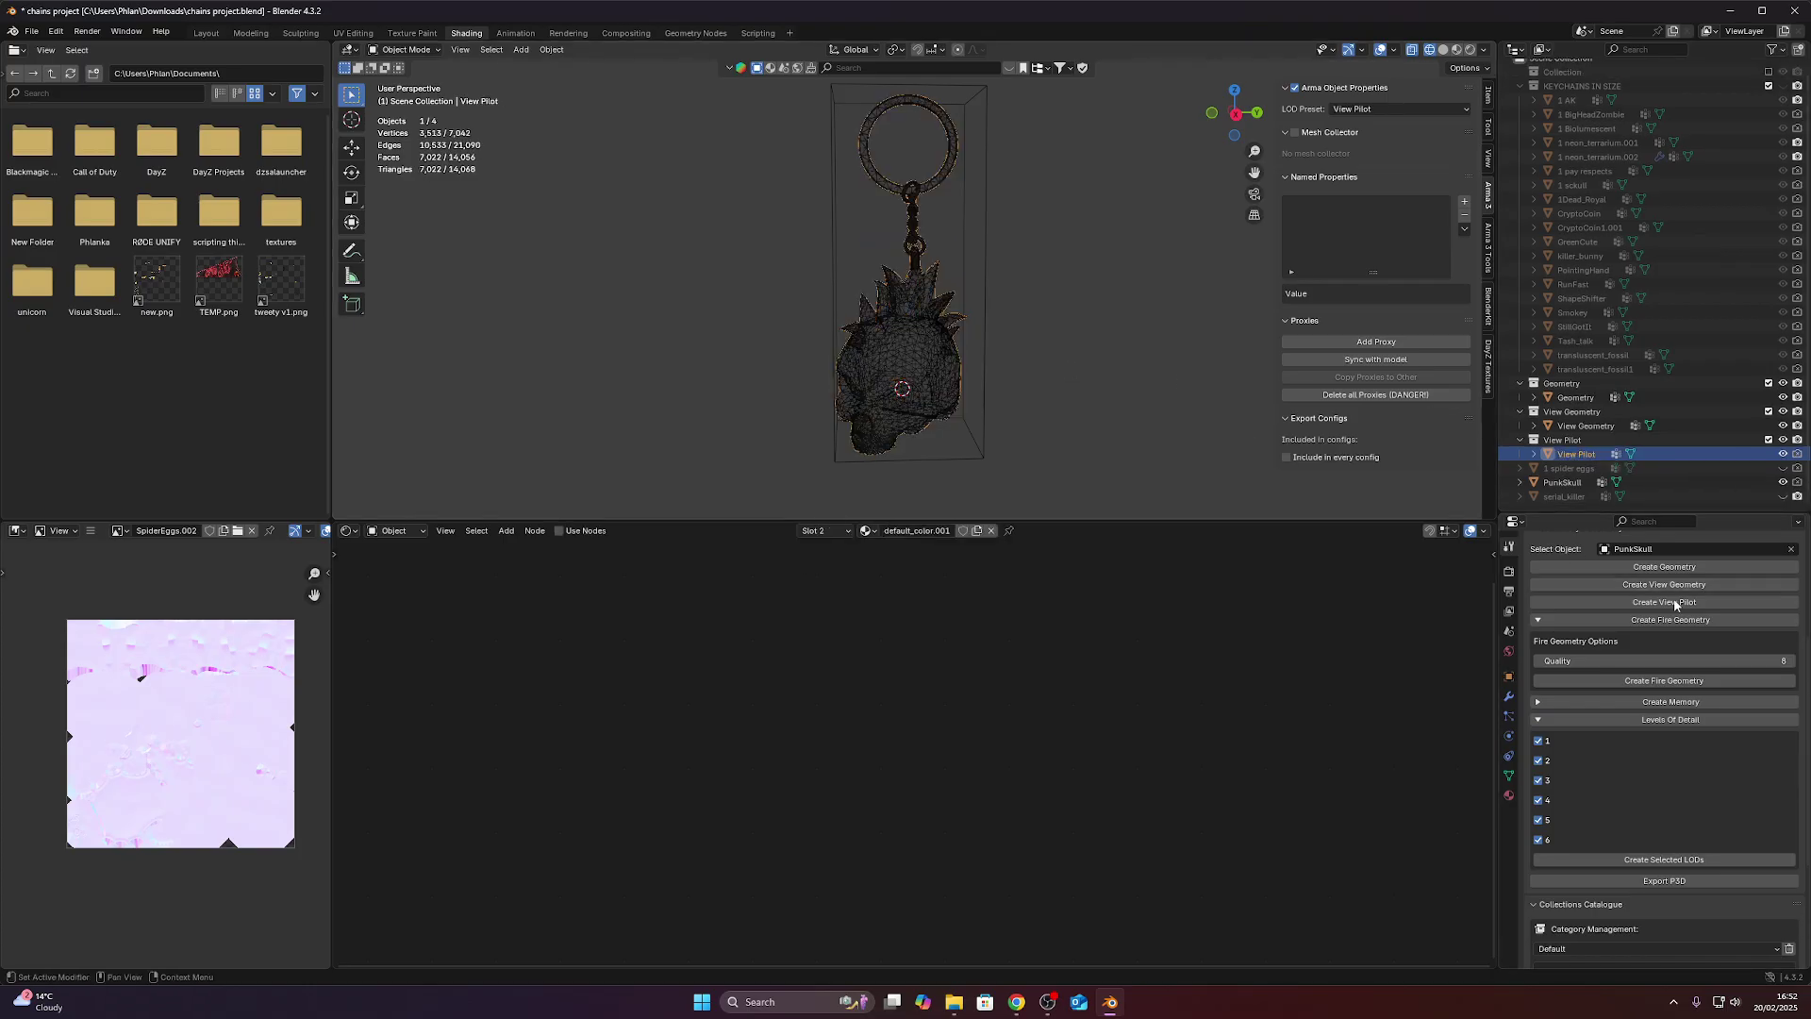
Regenerate the fire geometry at quality 4 and rename Component01 to Fire Geometry.
drag(1673, 658, 1634, 659)
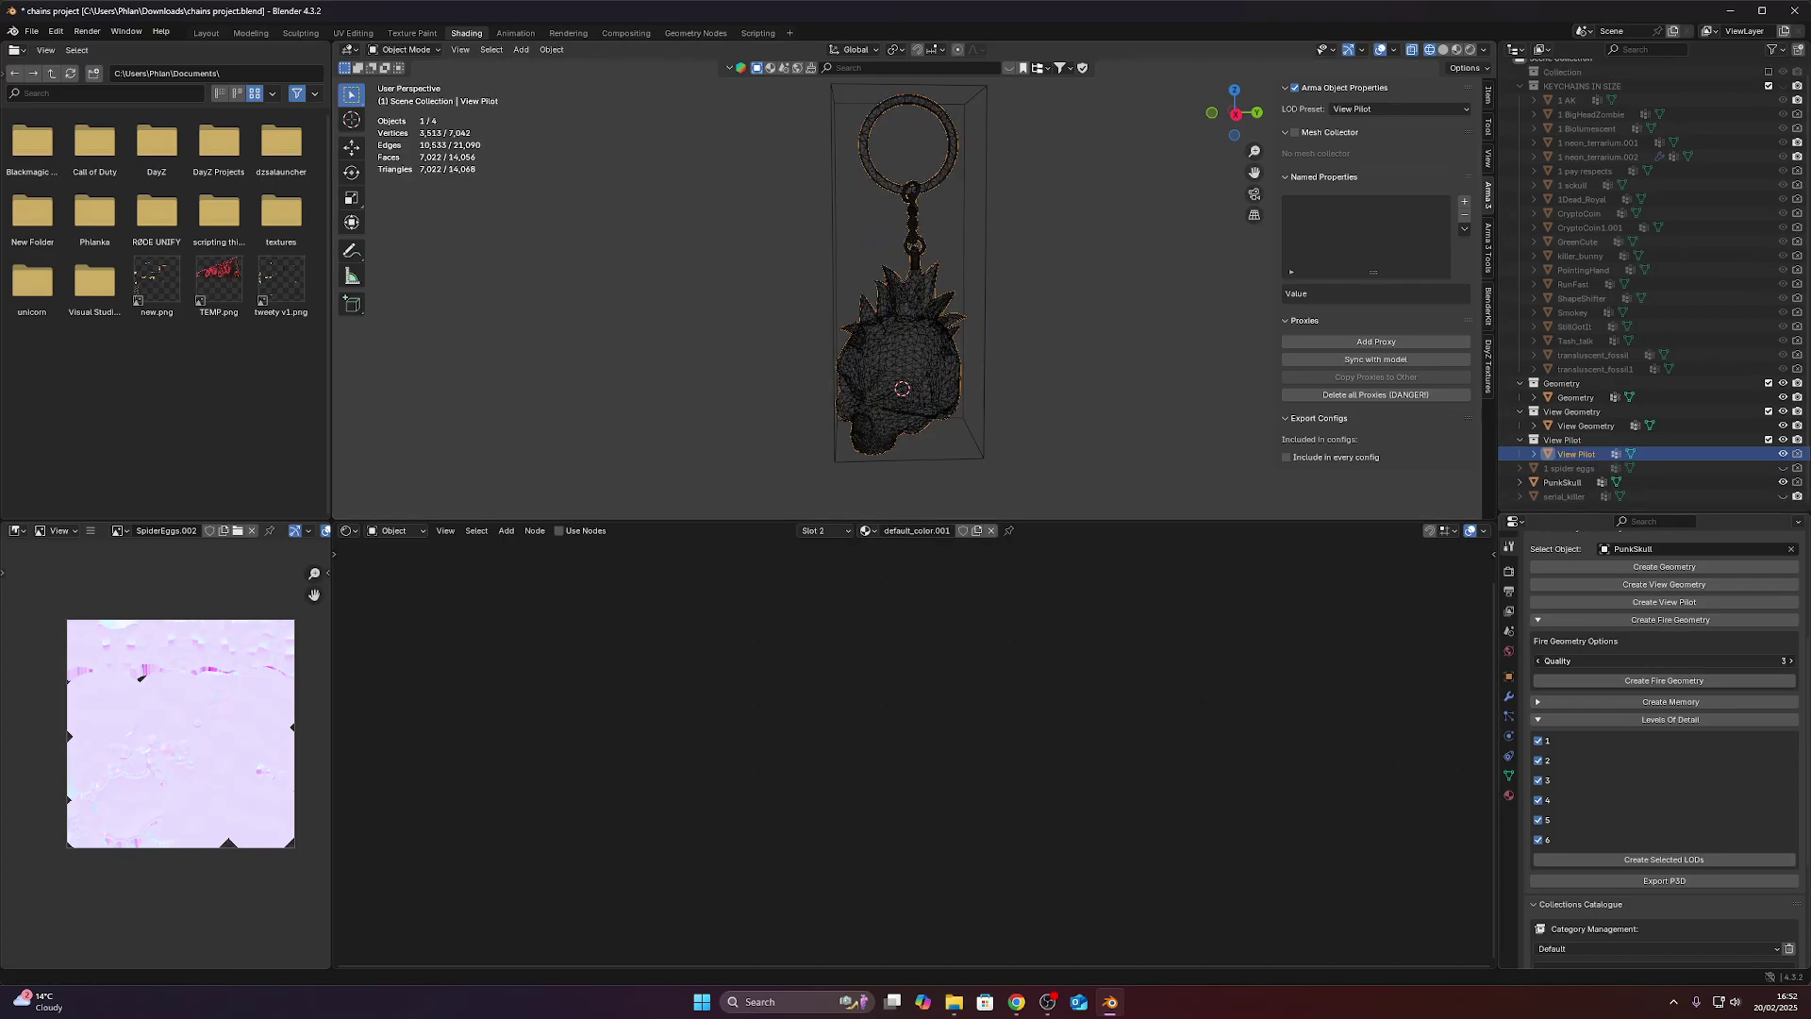
click(1664, 680)
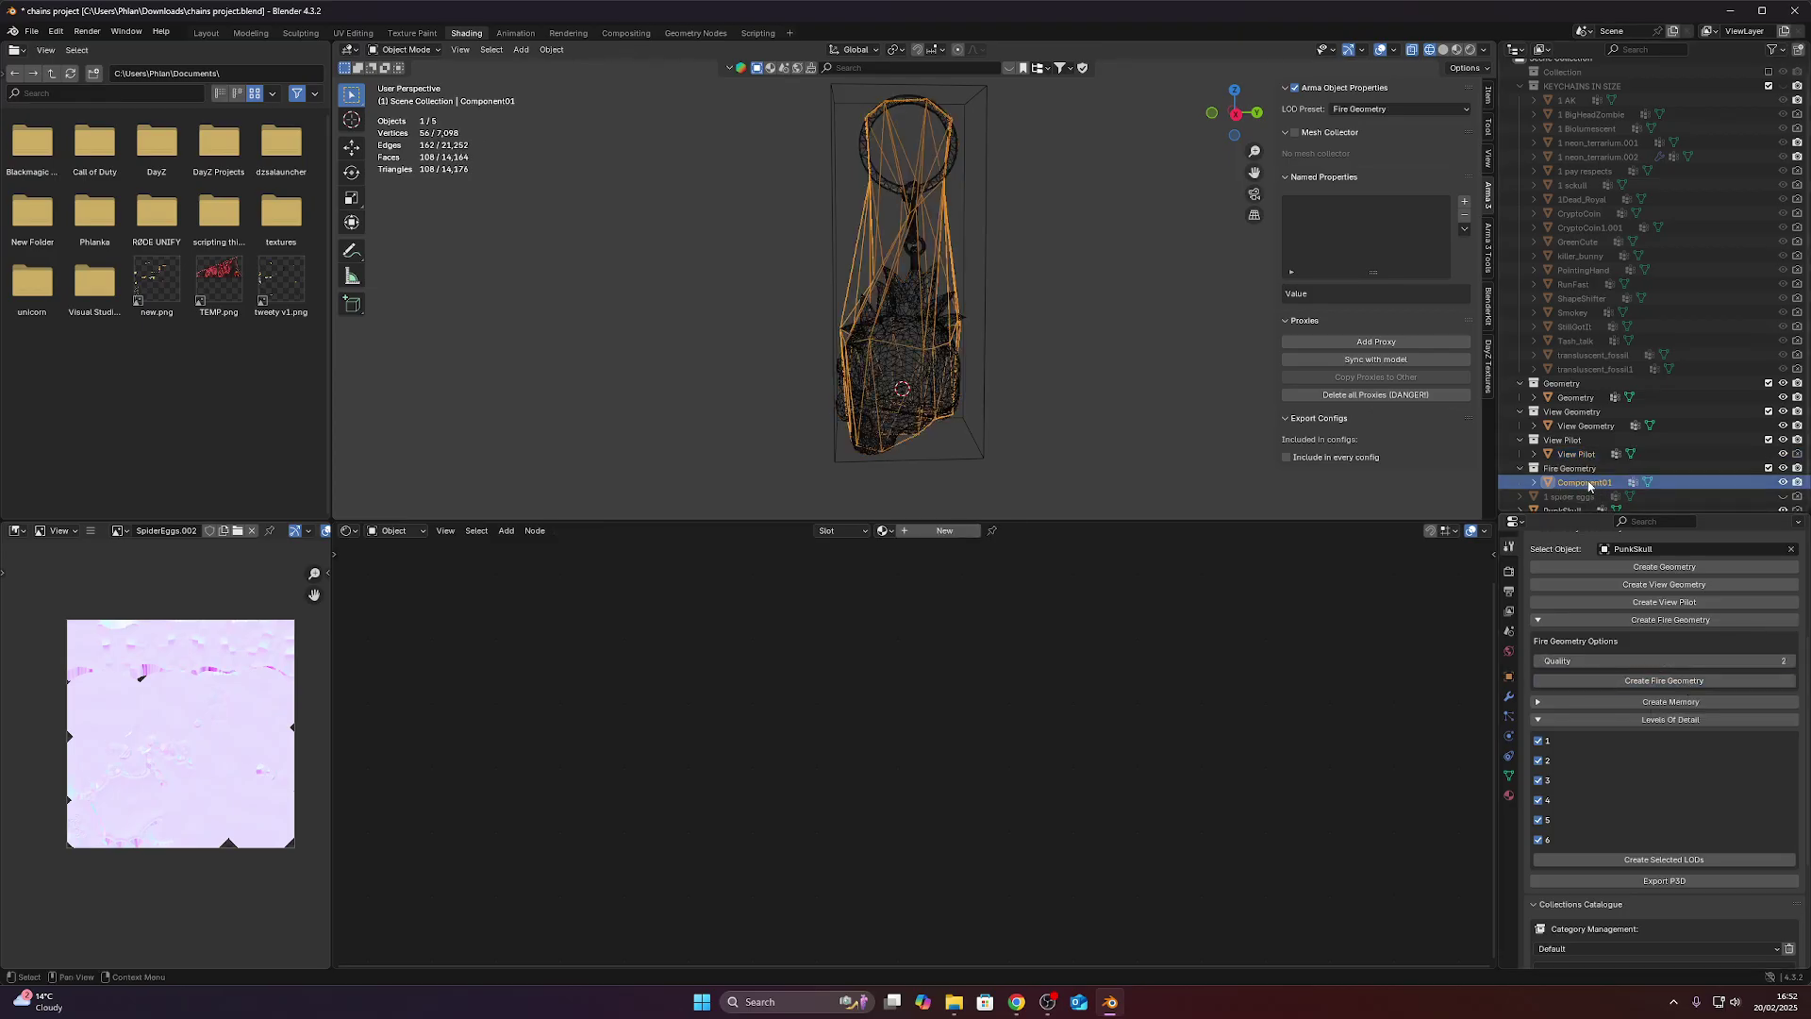
double_click(1588, 482)
scroll(1569, 438, down, 1)
text(Fire Geometry)
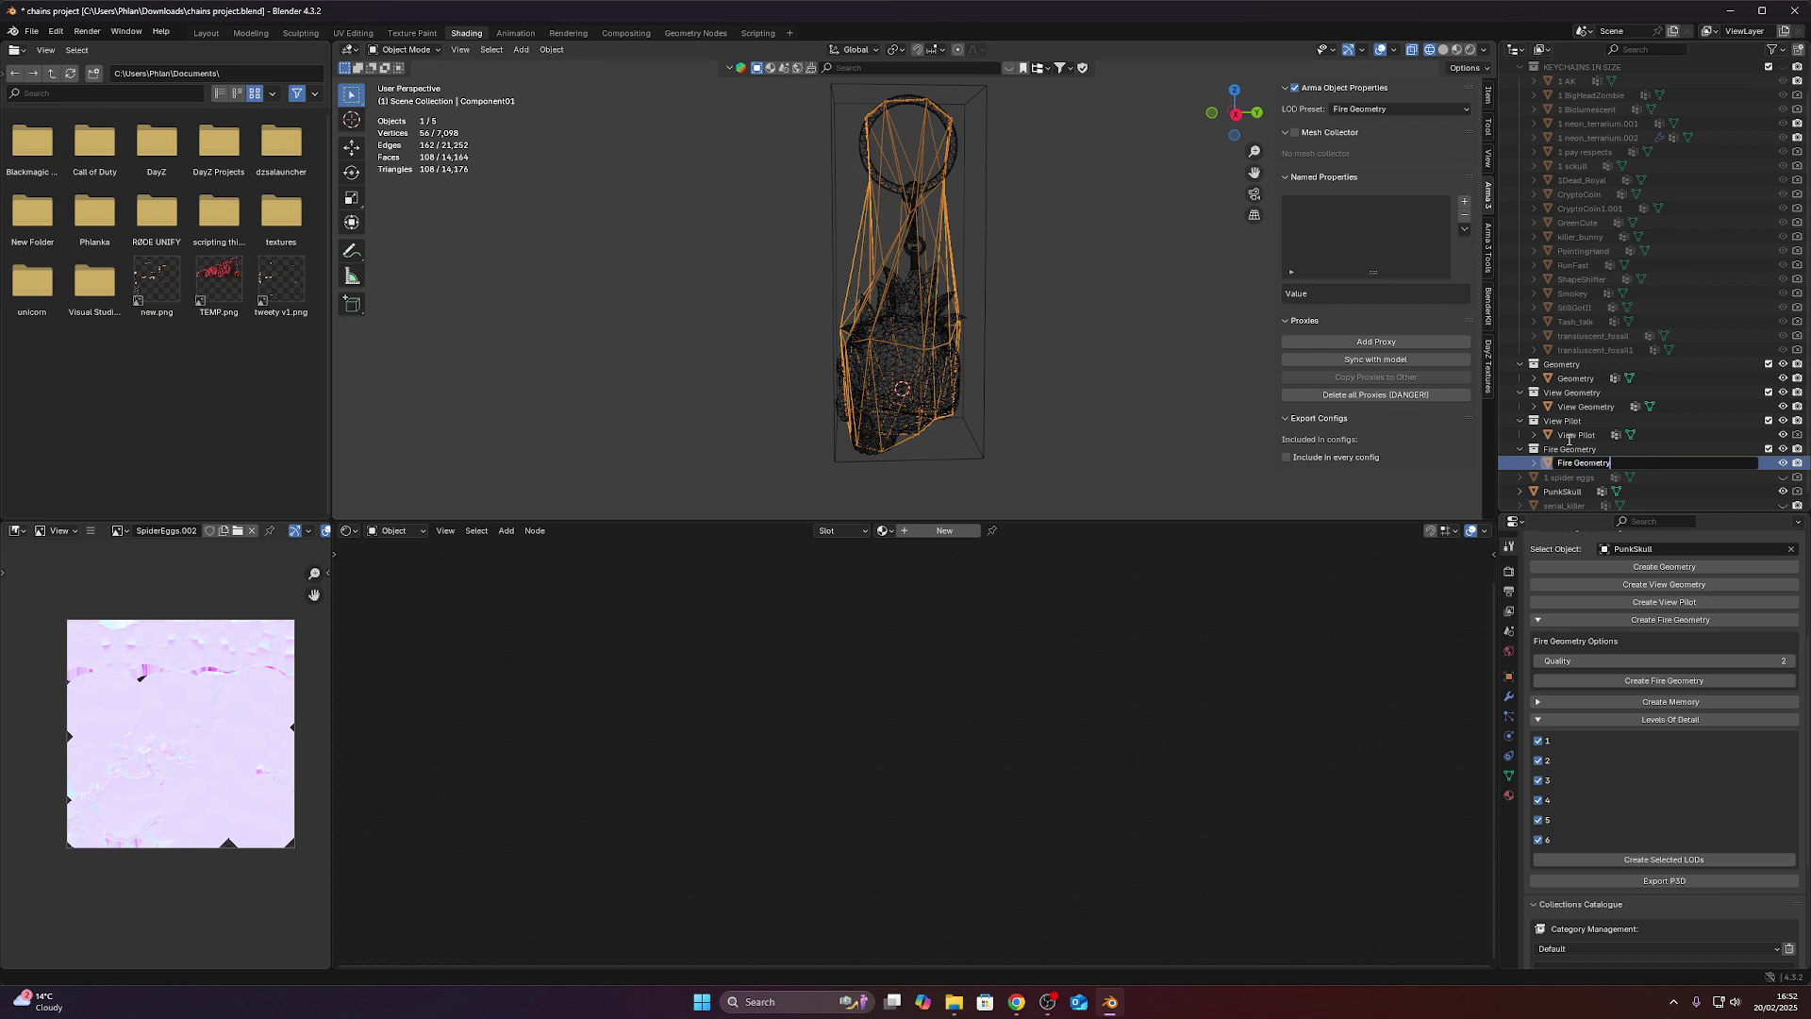
key(Return)
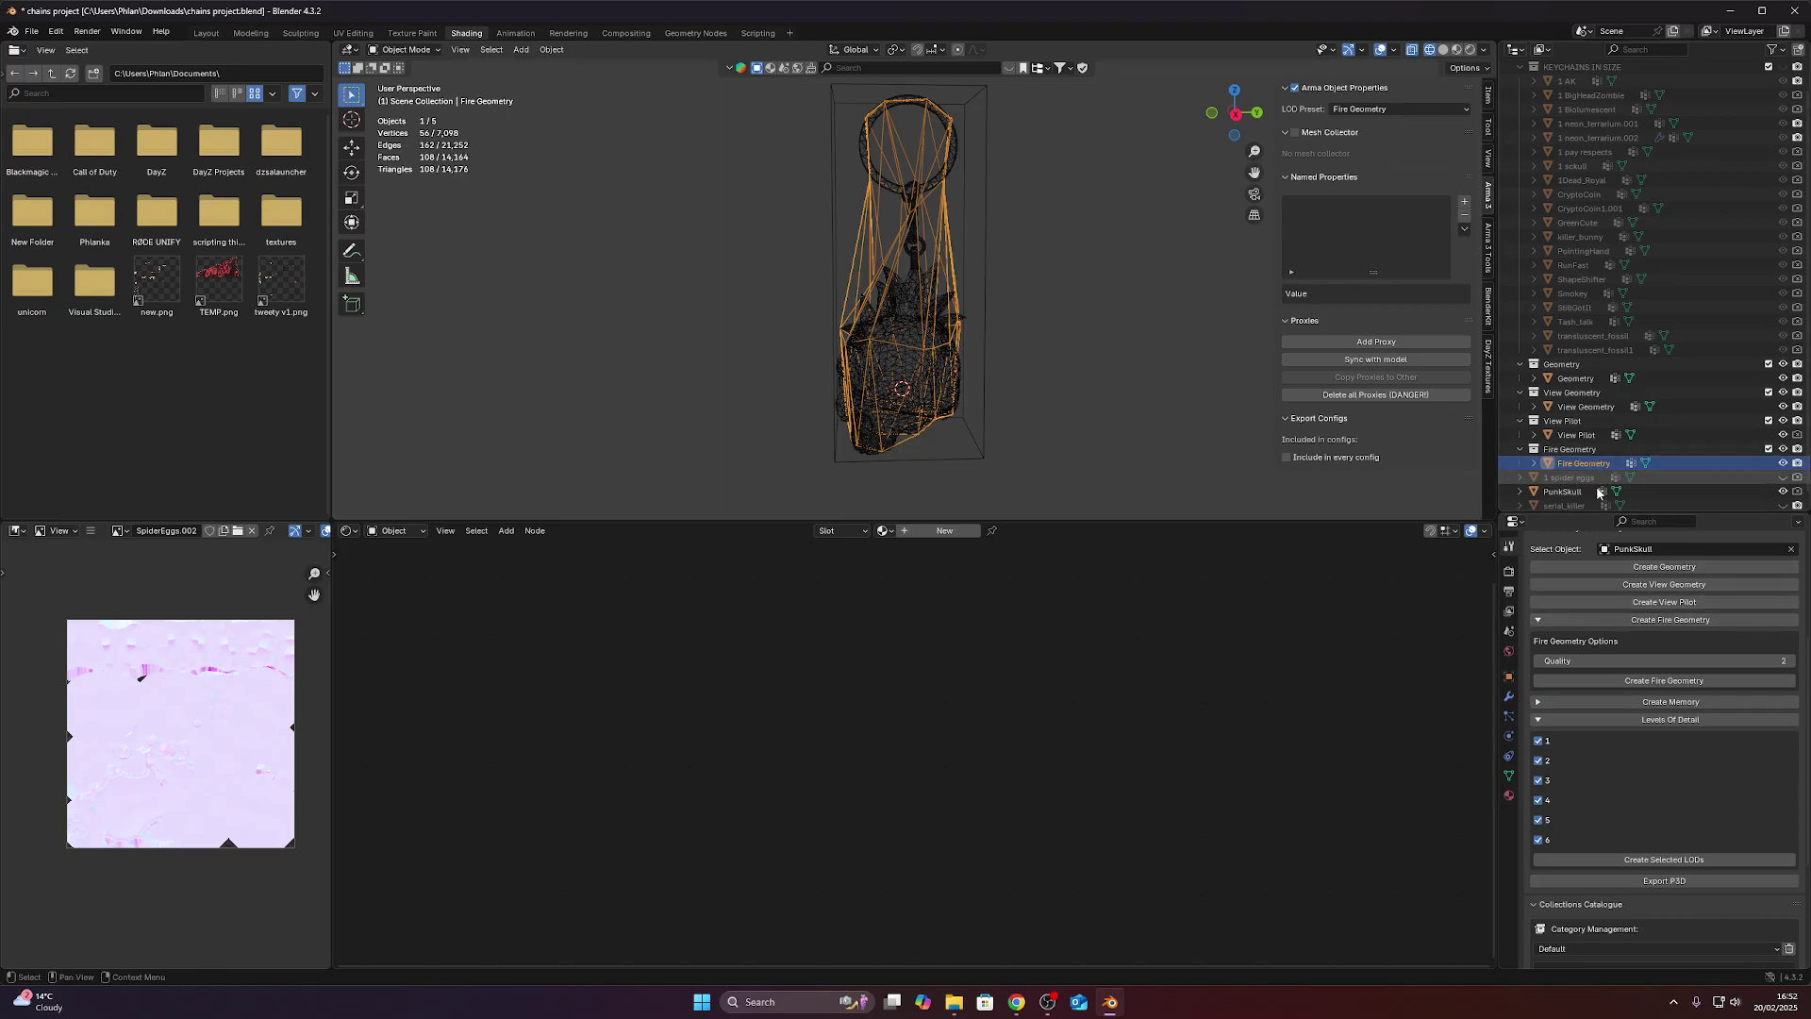
click(1539, 620)
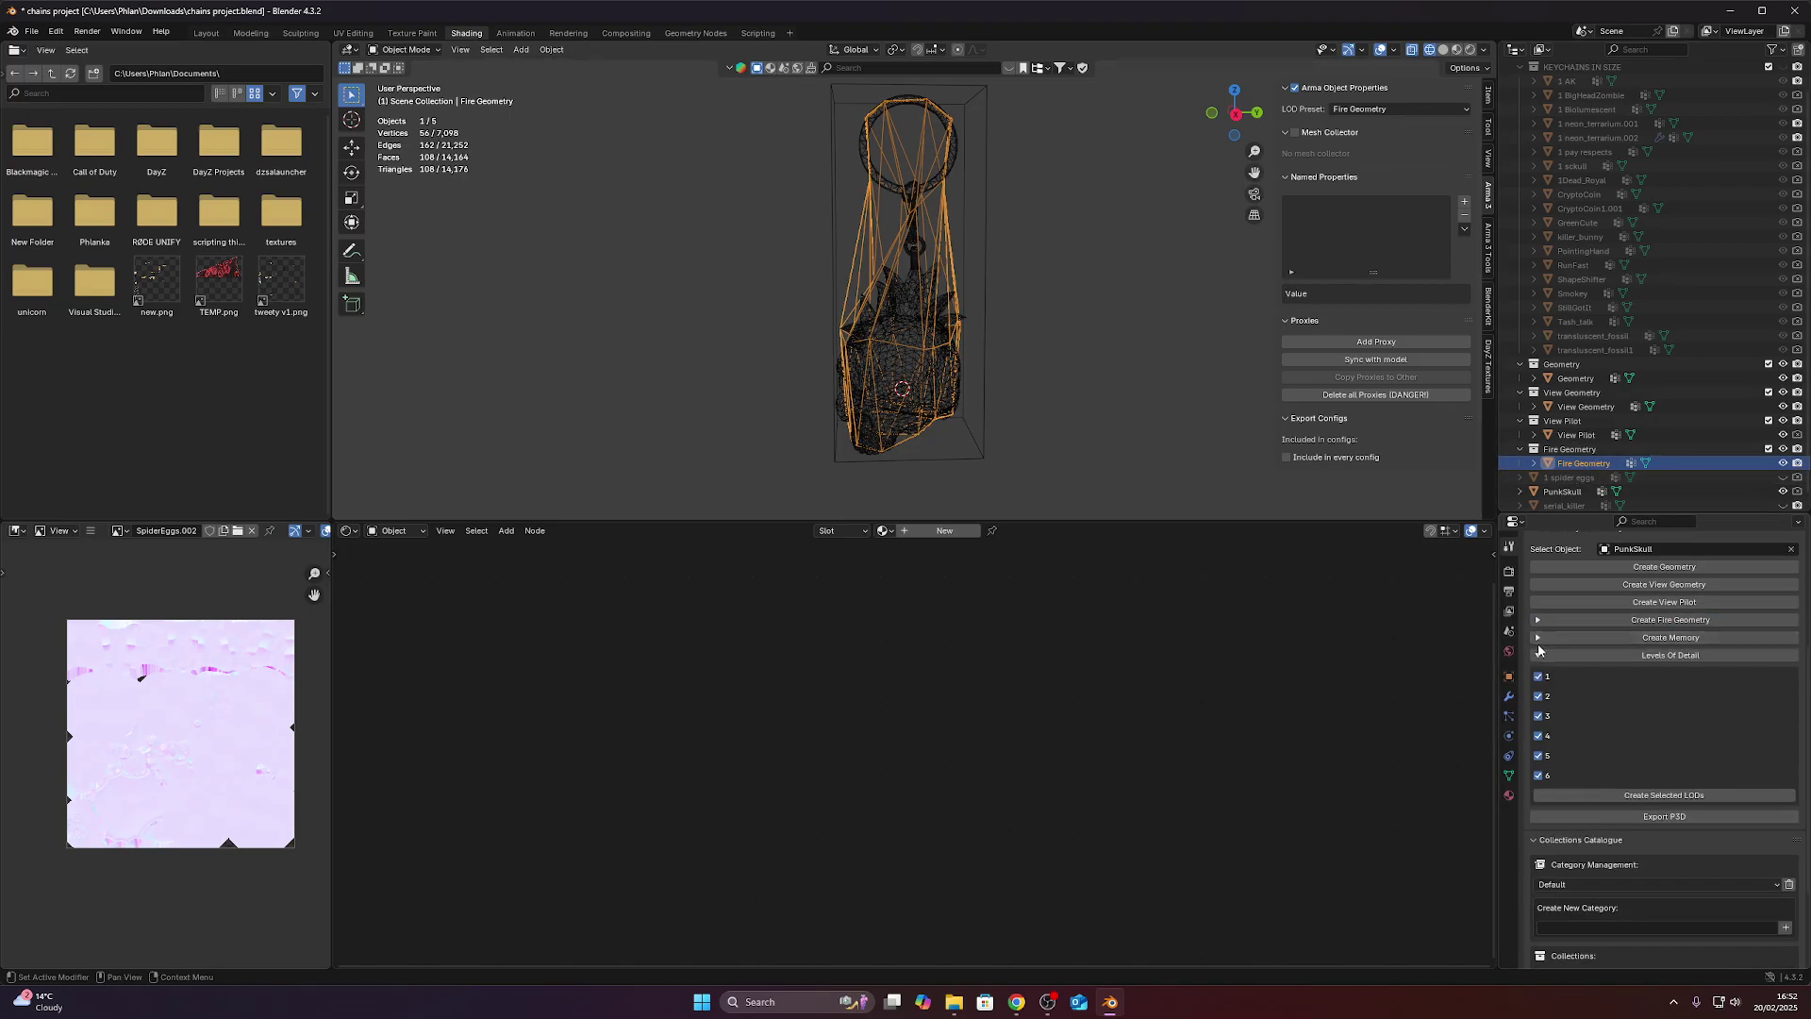
Uncheck Add Radius Point, keeping Default Points and Add Center Point enabled.
click(1540, 639)
scroll(1668, 647, down, 2)
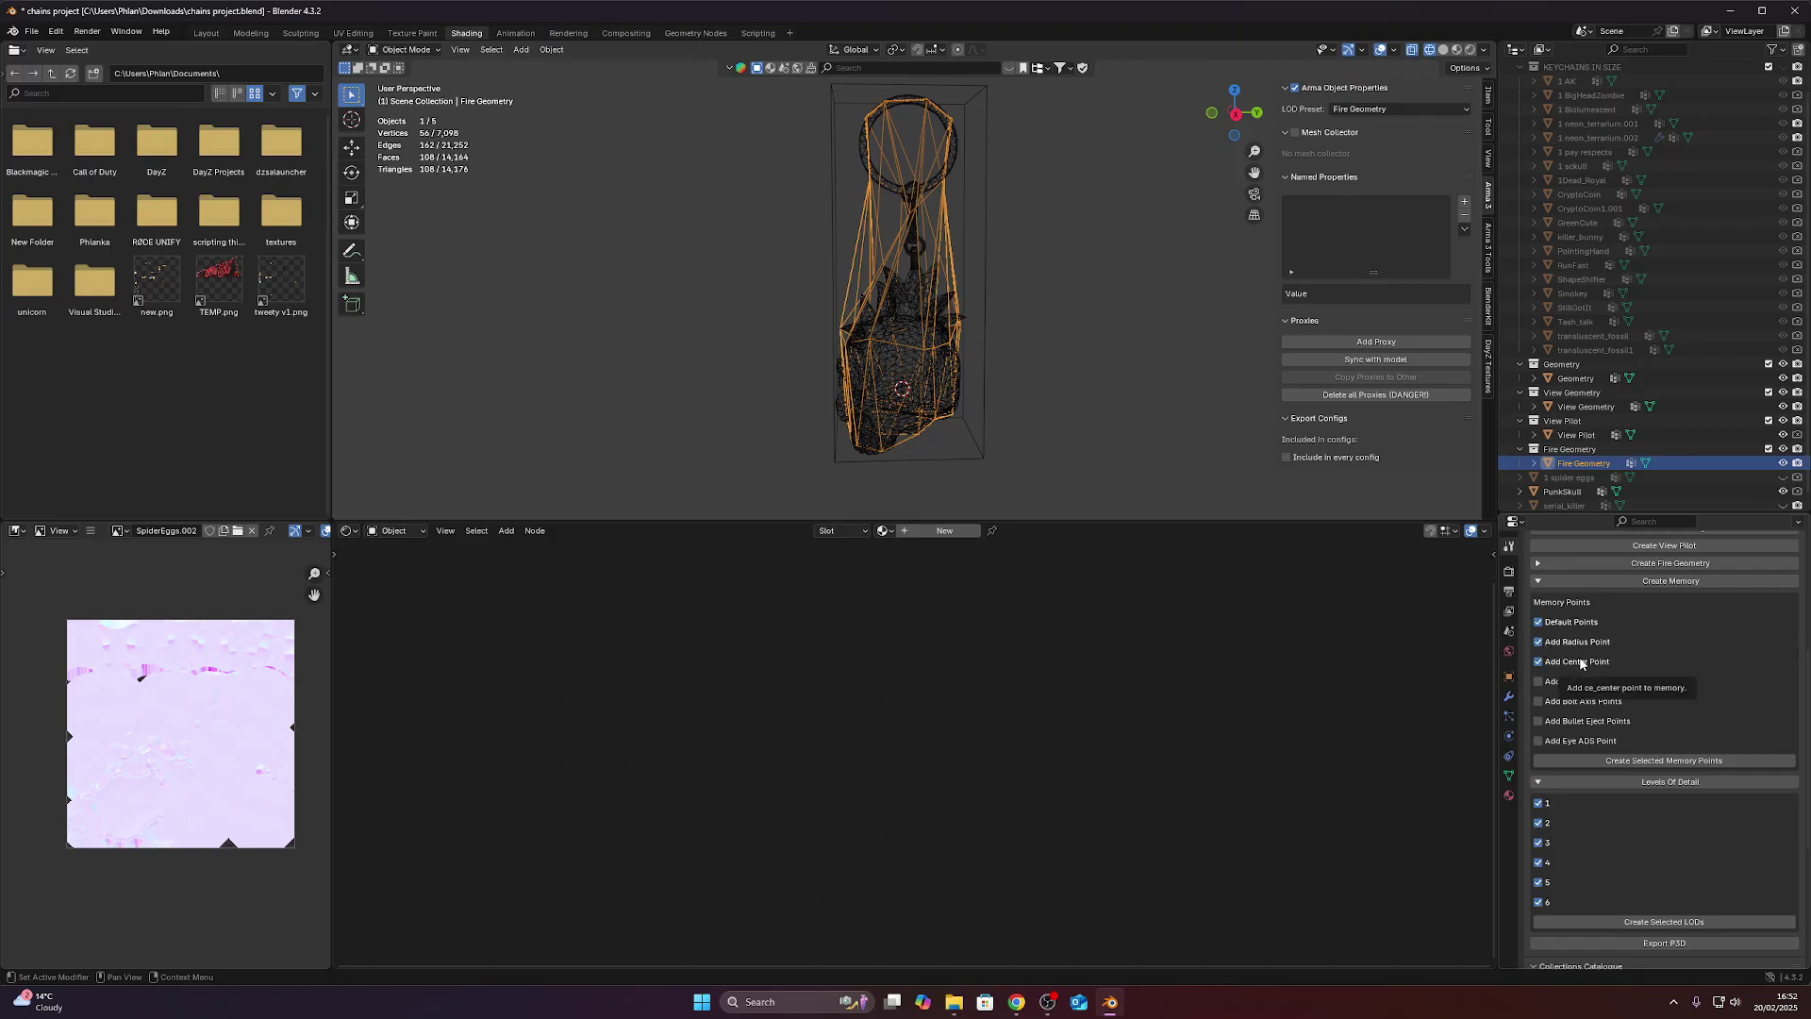
click(1539, 662)
click(1539, 642)
click(1539, 661)
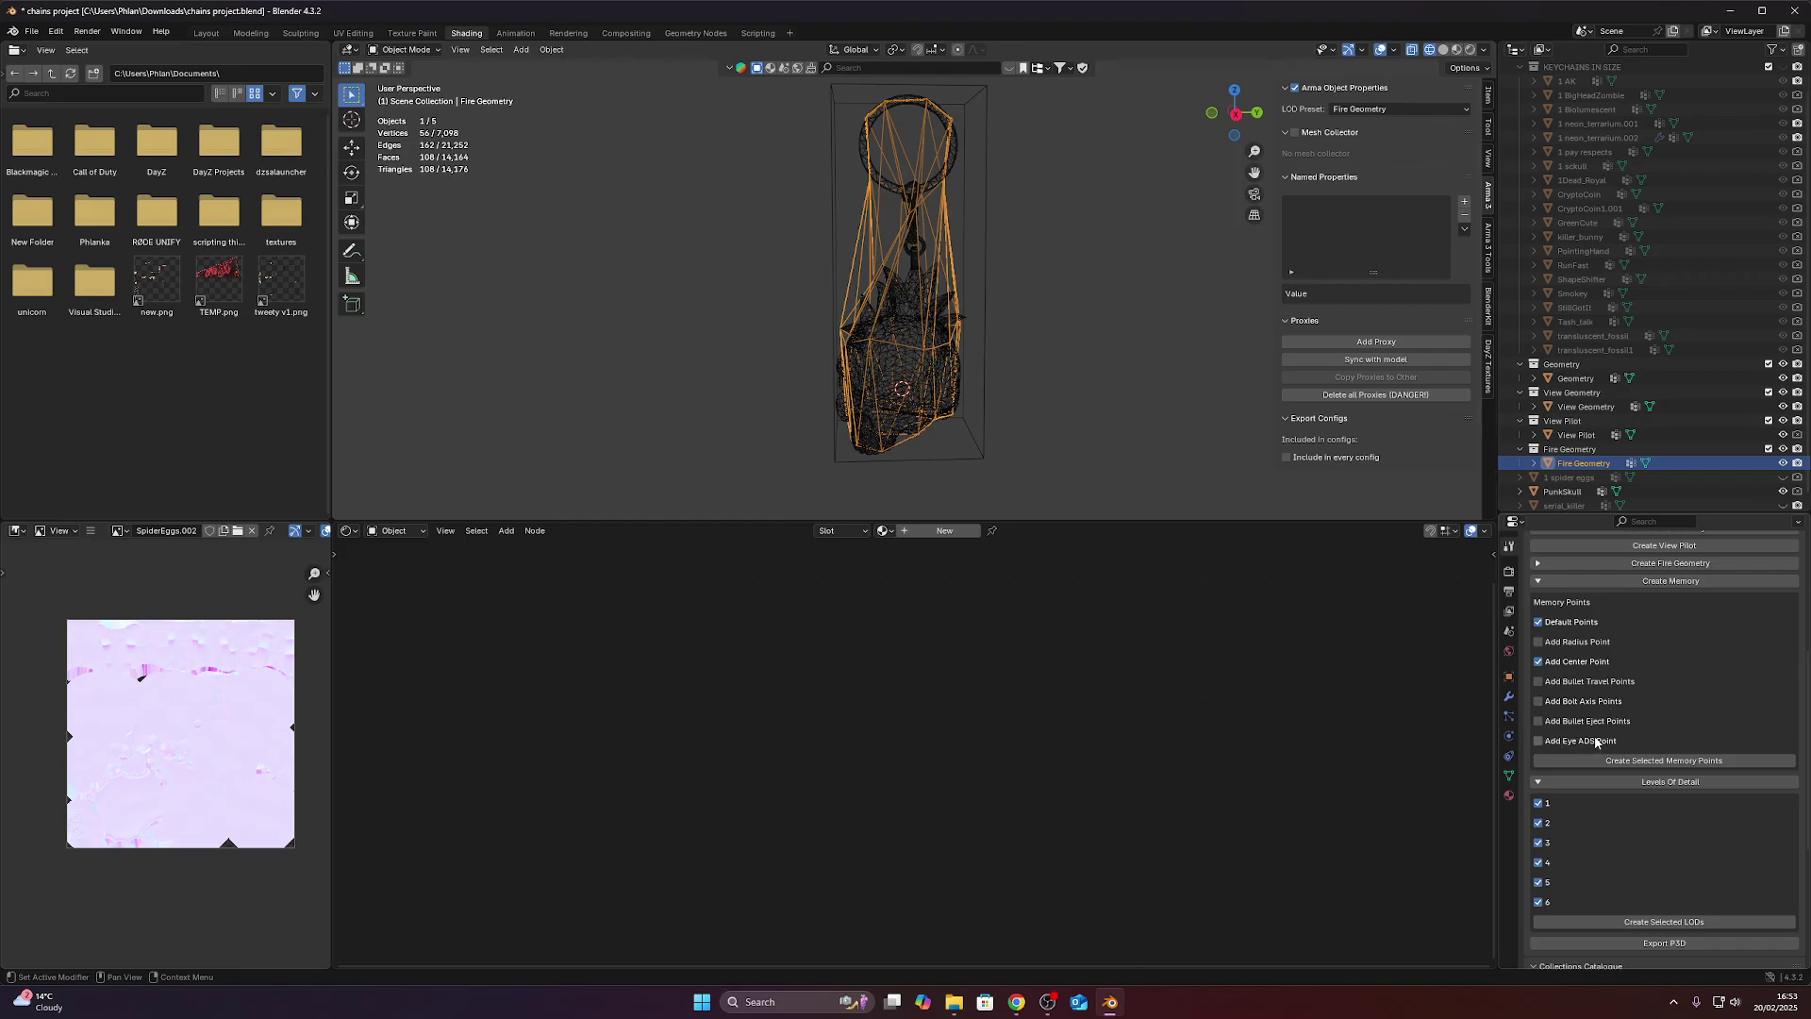
Create the Memory object with default and center memory points.
scroll(1599, 717, down, 2)
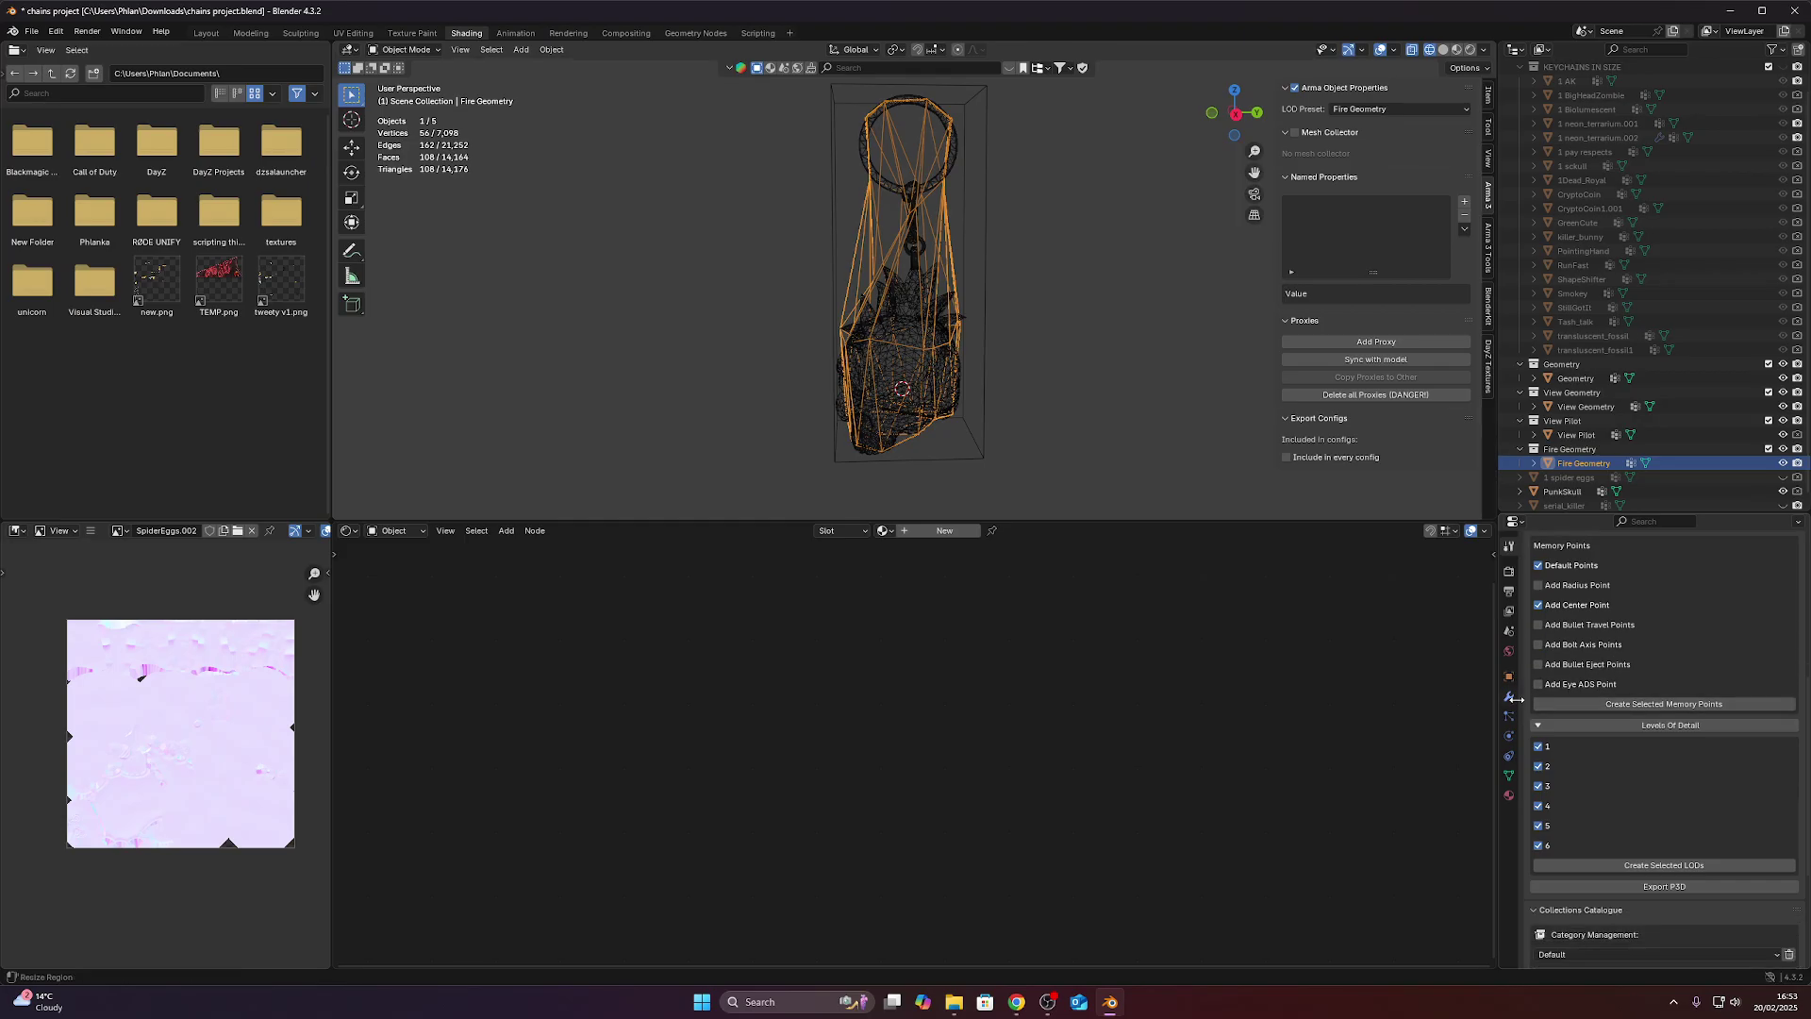
scroll(1566, 617, up, 1)
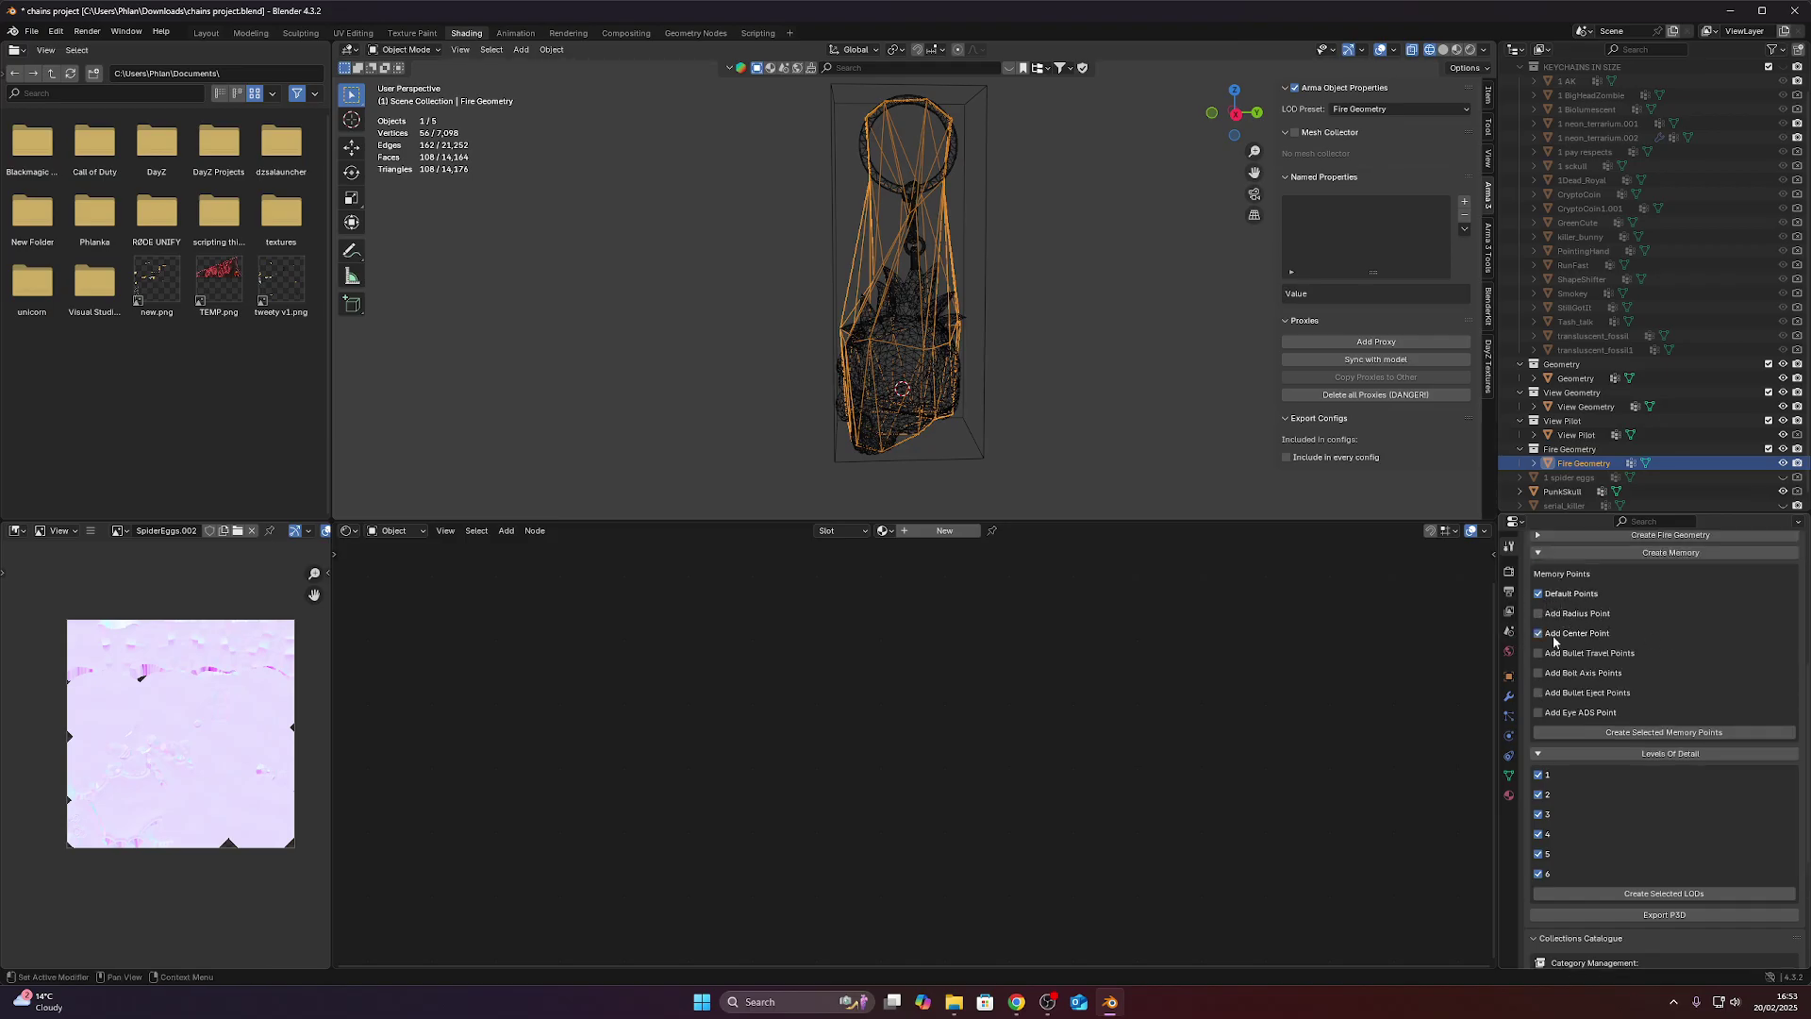
scroll(1604, 637, down, 2)
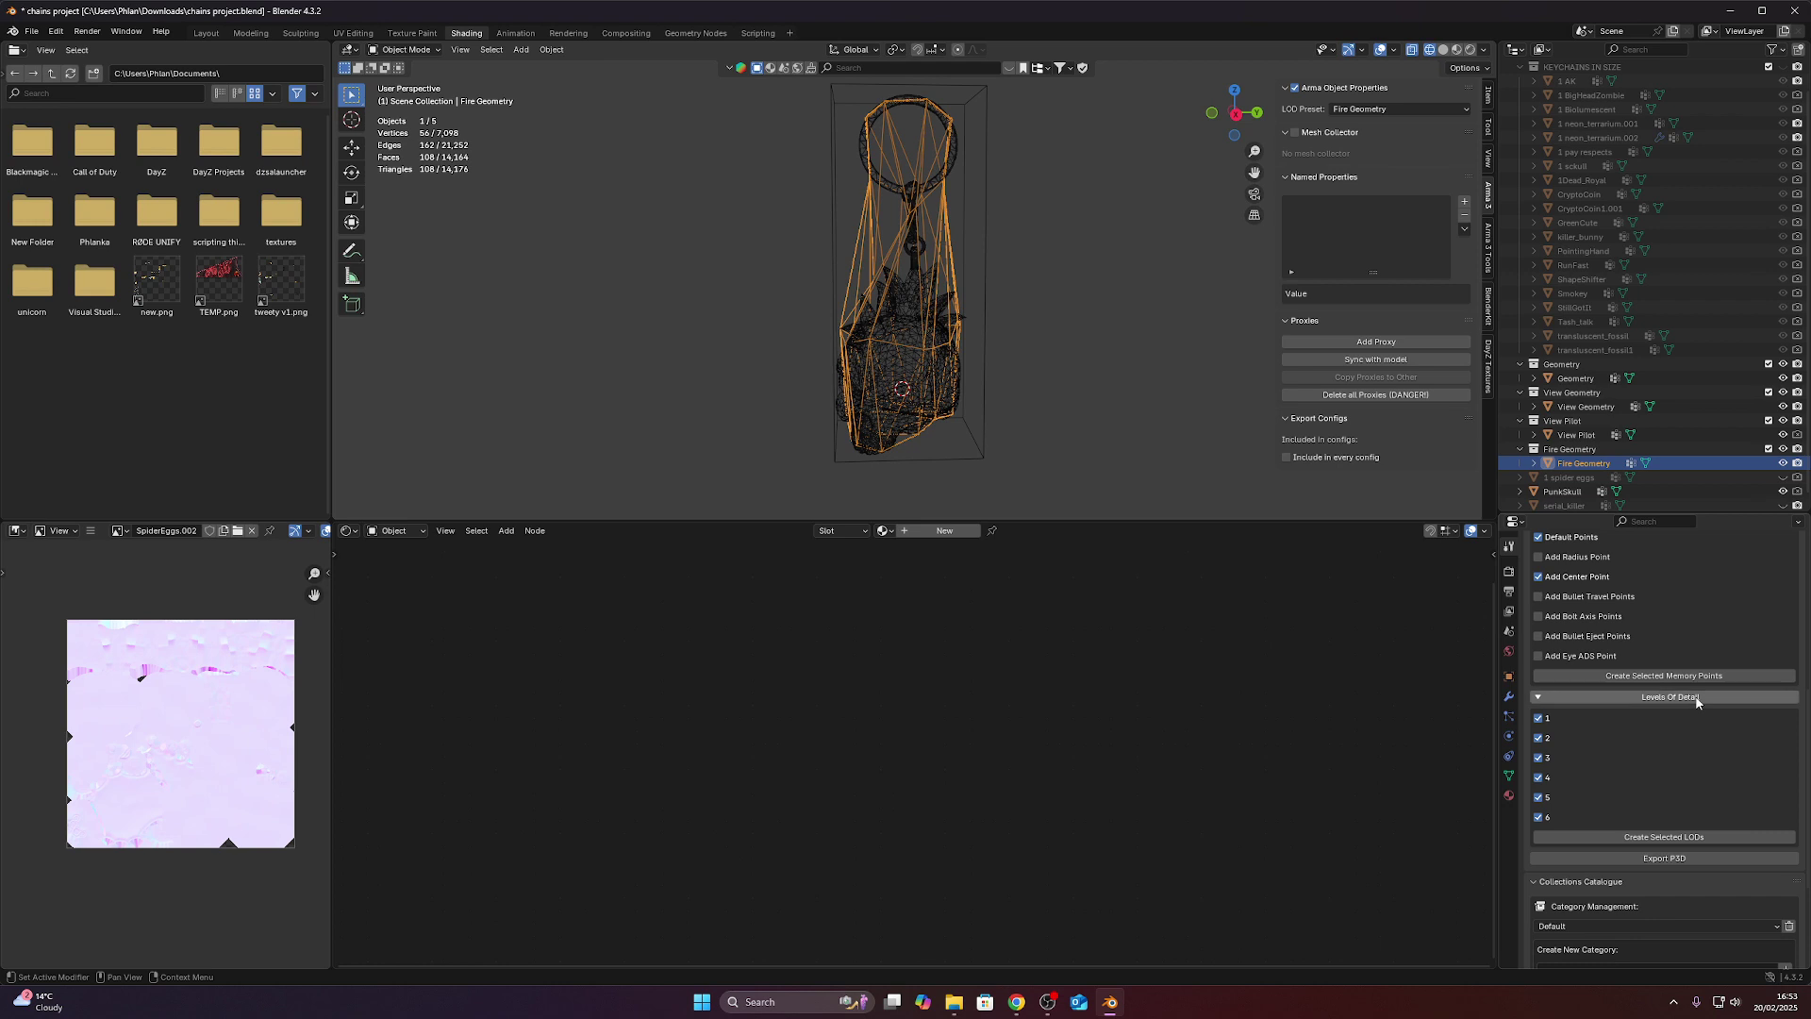
scroll(1674, 689, up, 2)
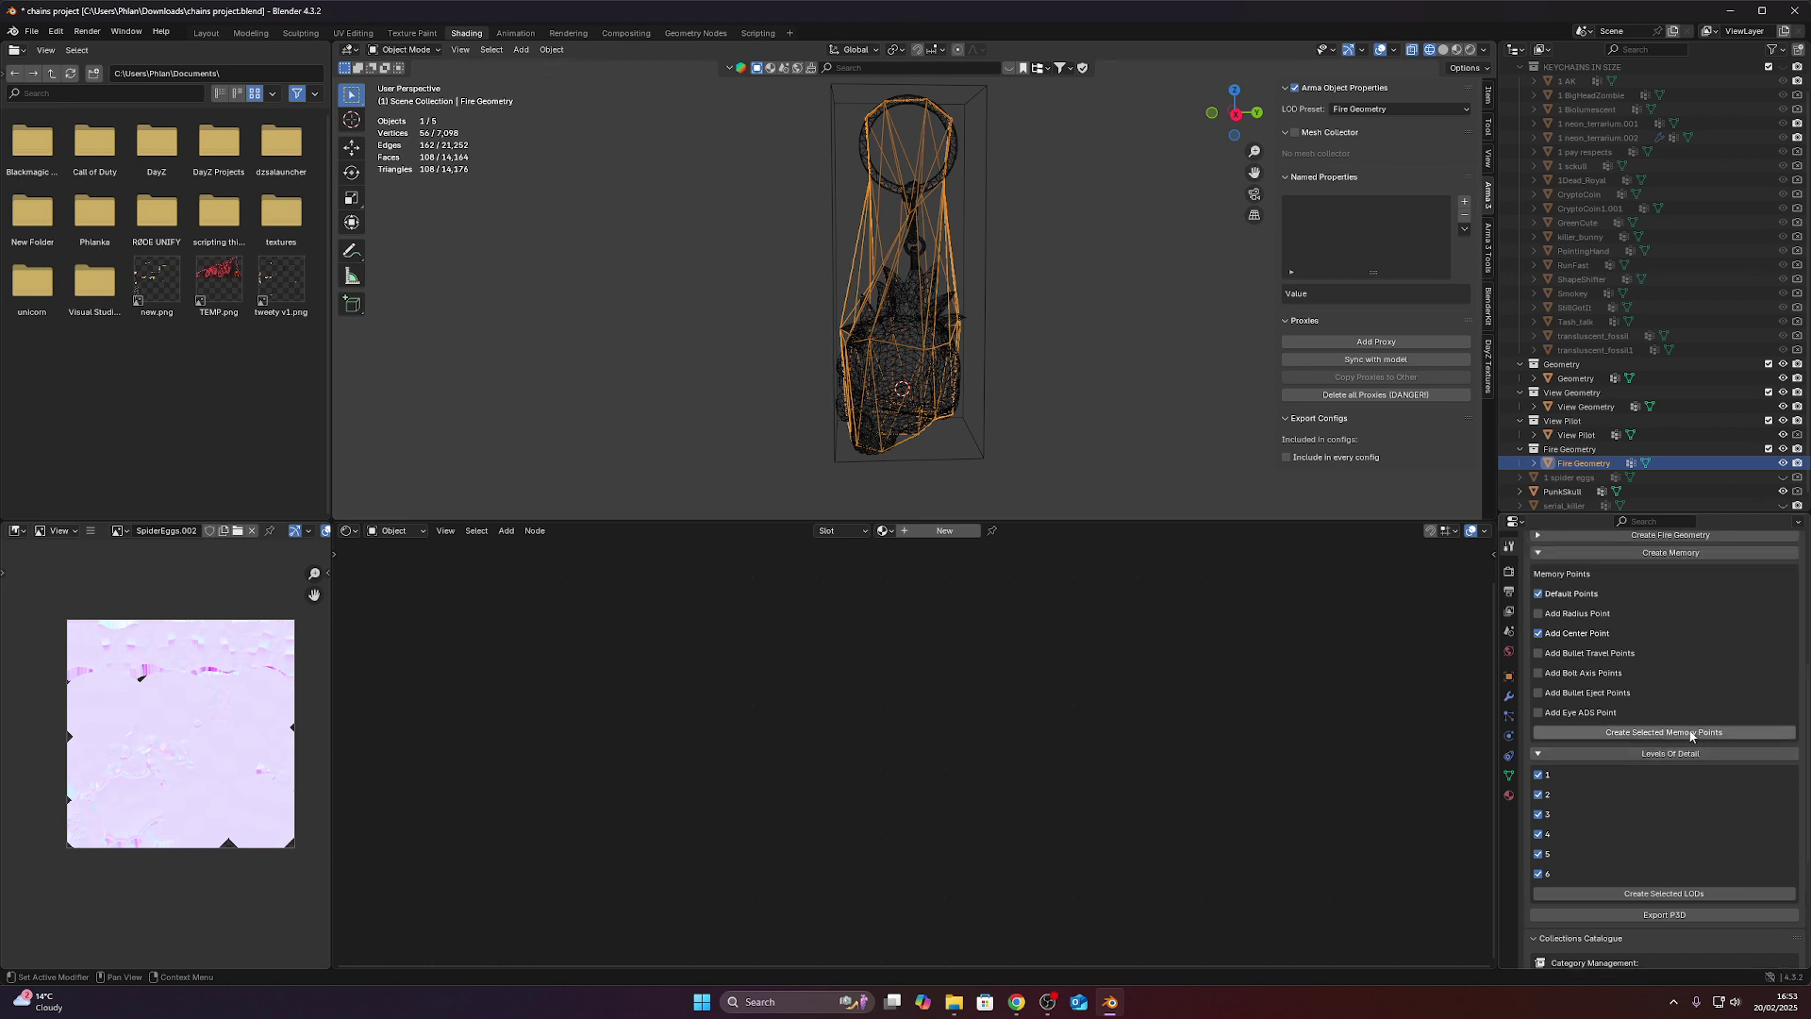
click(1692, 732)
Select only the Memory object and edit it in Edit Mode with vertex selection.
middle_drag(1000, 236, 861, 243)
middle_drag(891, 160, 711, 296)
click(588, 288)
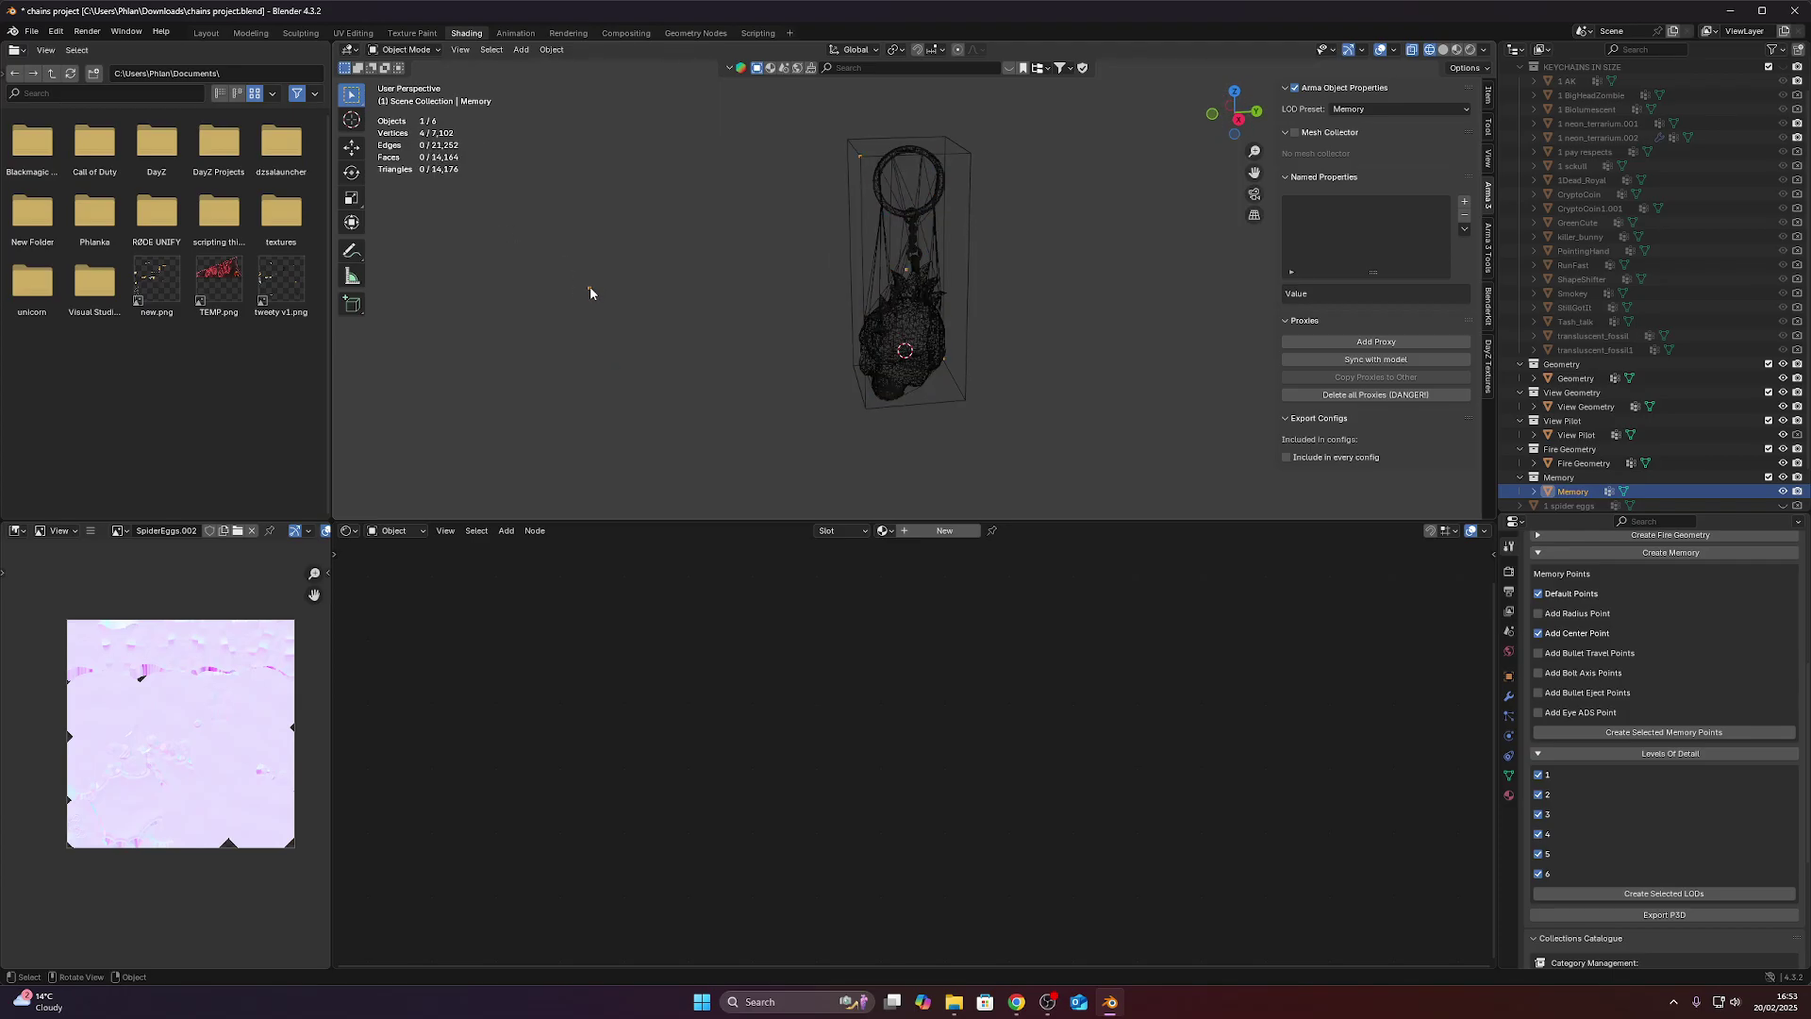
click(427, 53)
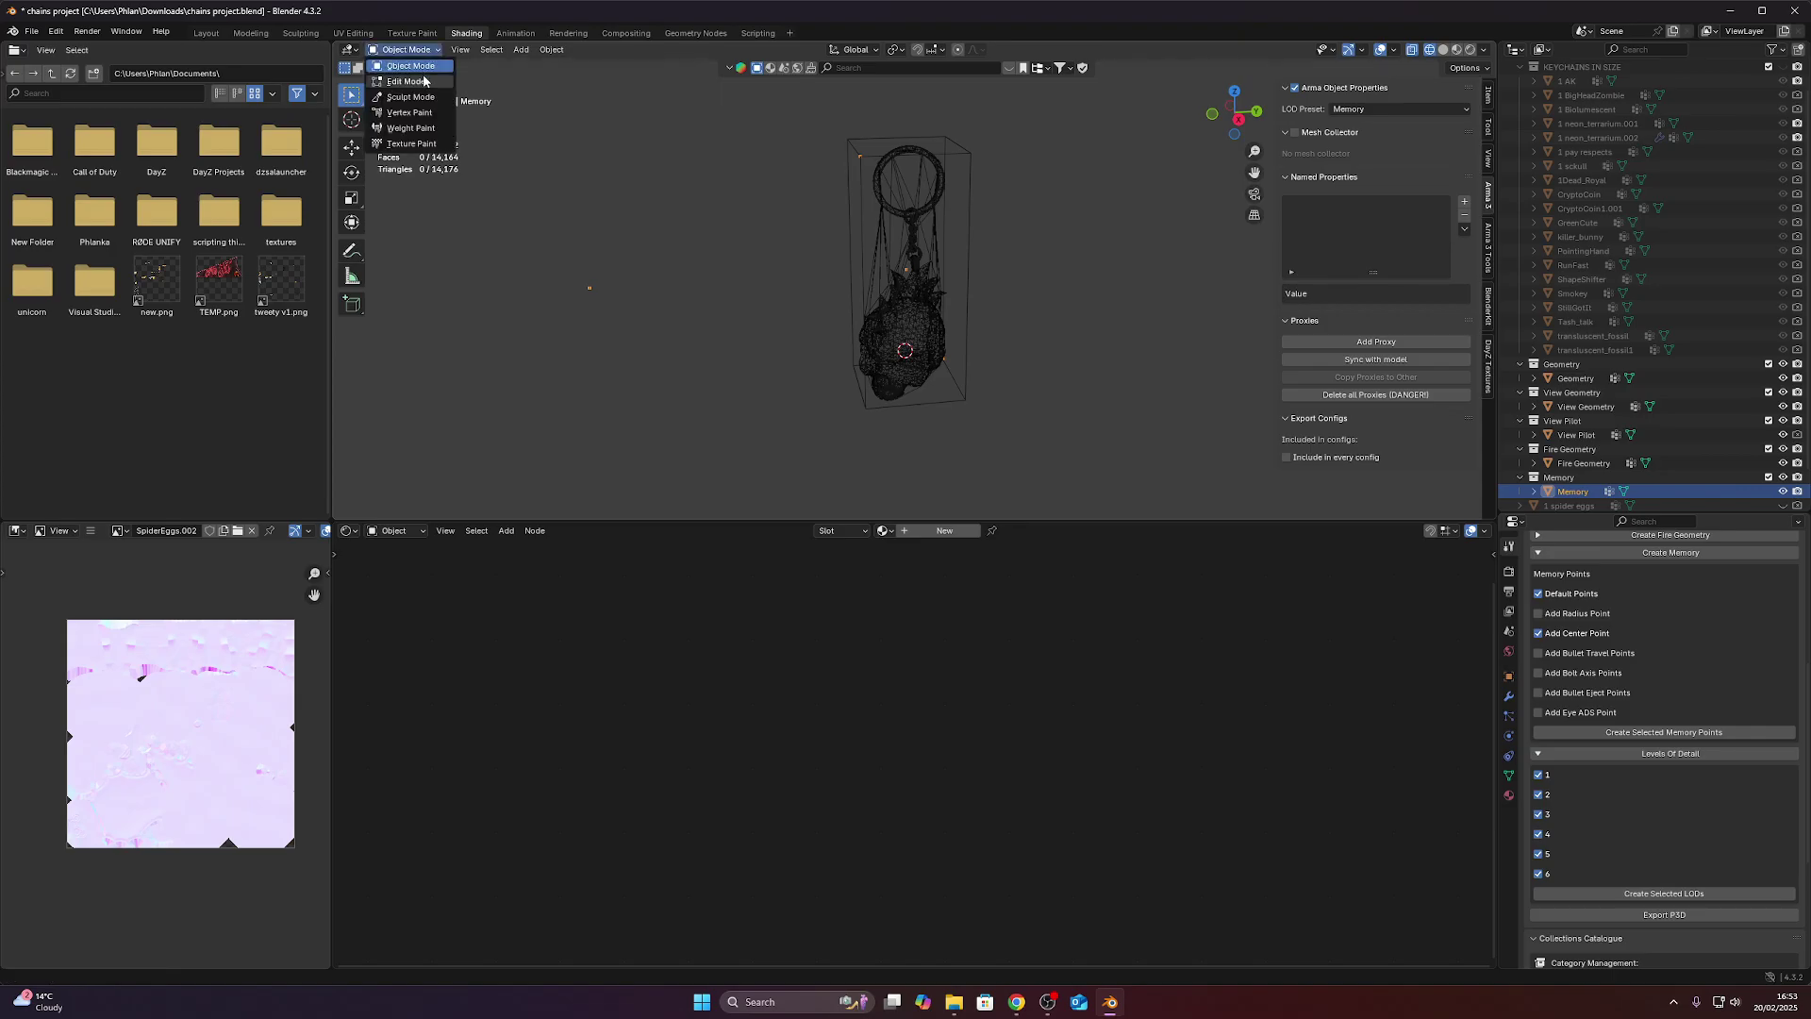
click(427, 79)
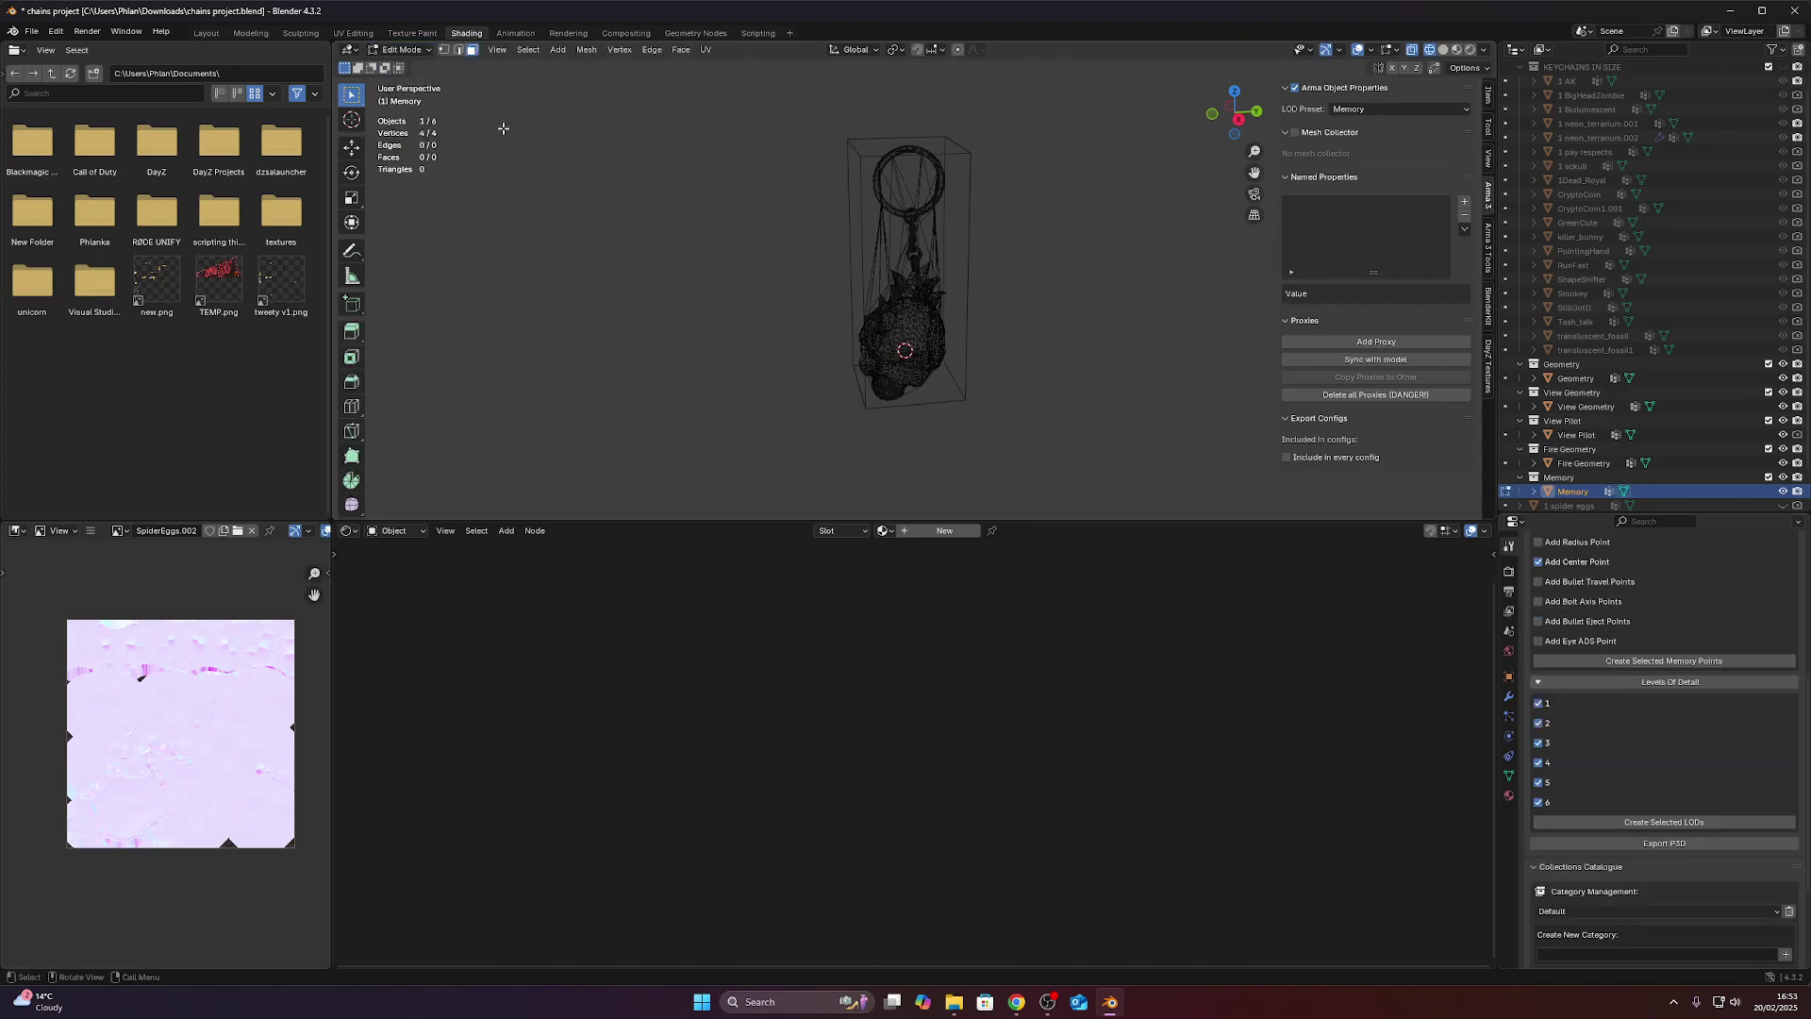
click(443, 51)
middle_drag(726, 335, 1028, 331)
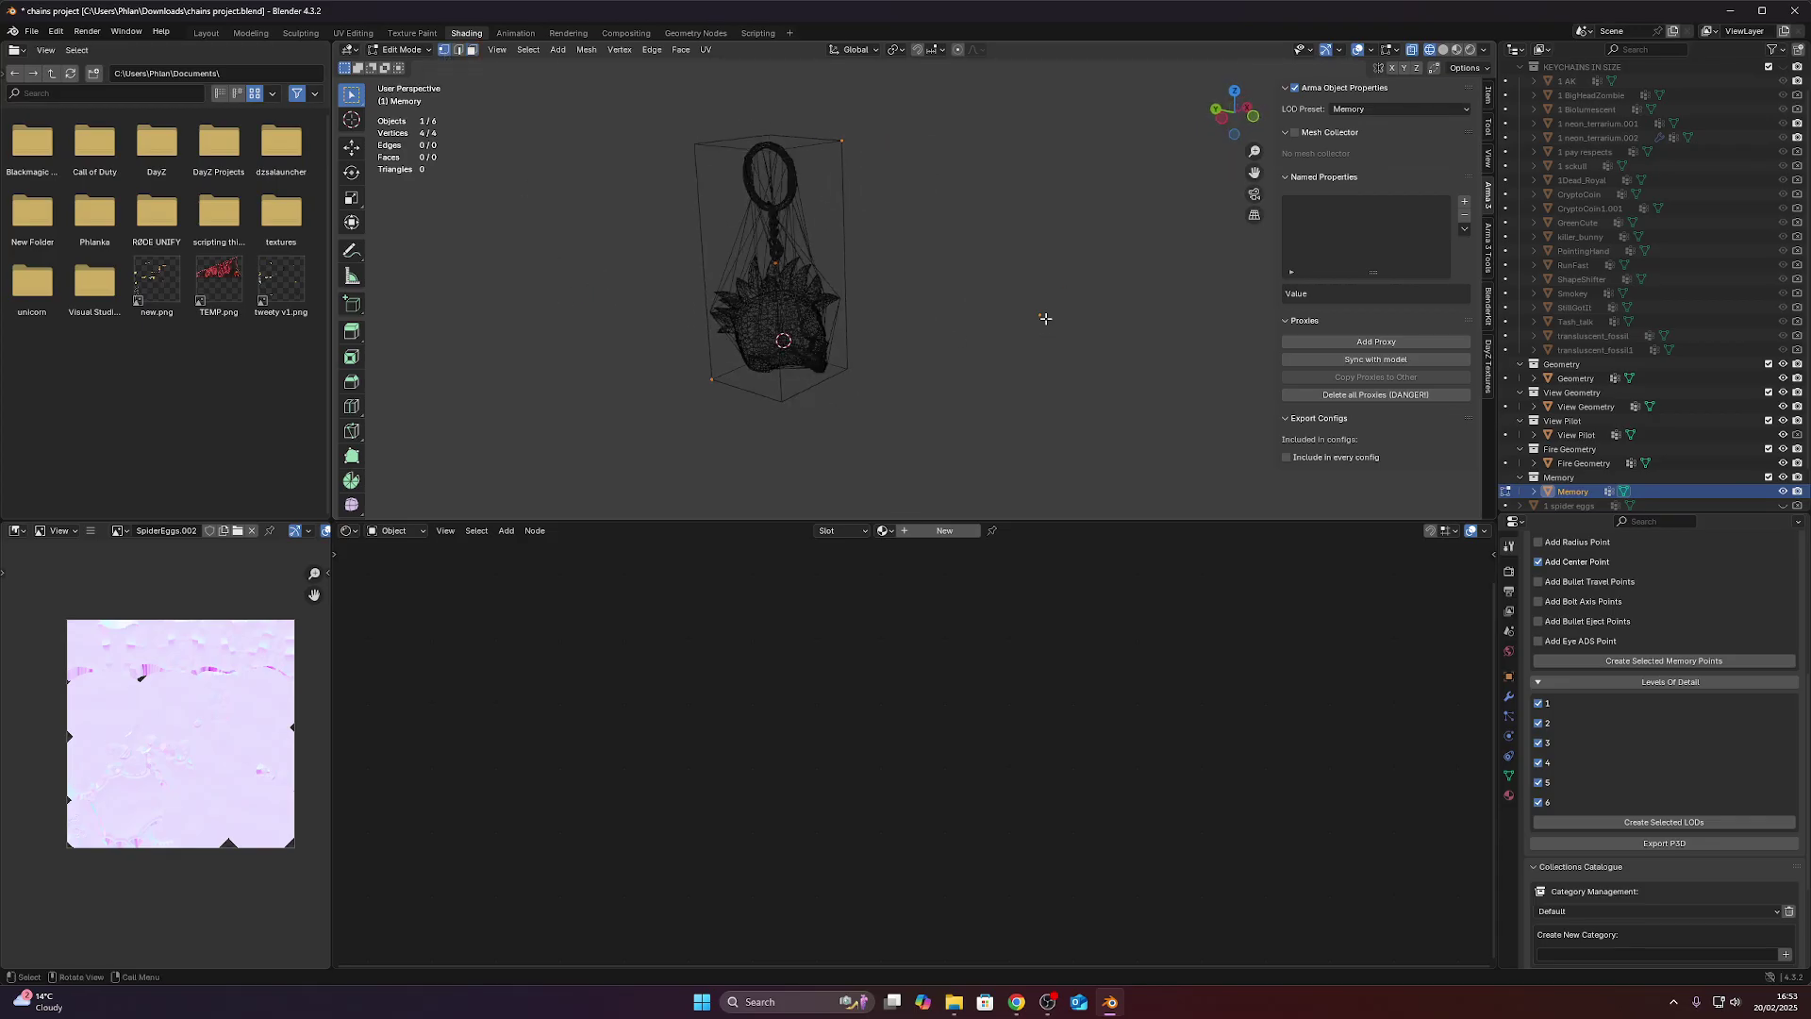
Expand the Memory vertex groups in the Outliner and select invview, keeping its name.
click(1533, 490)
scroll(1532, 490, down, 2)
click(1548, 454)
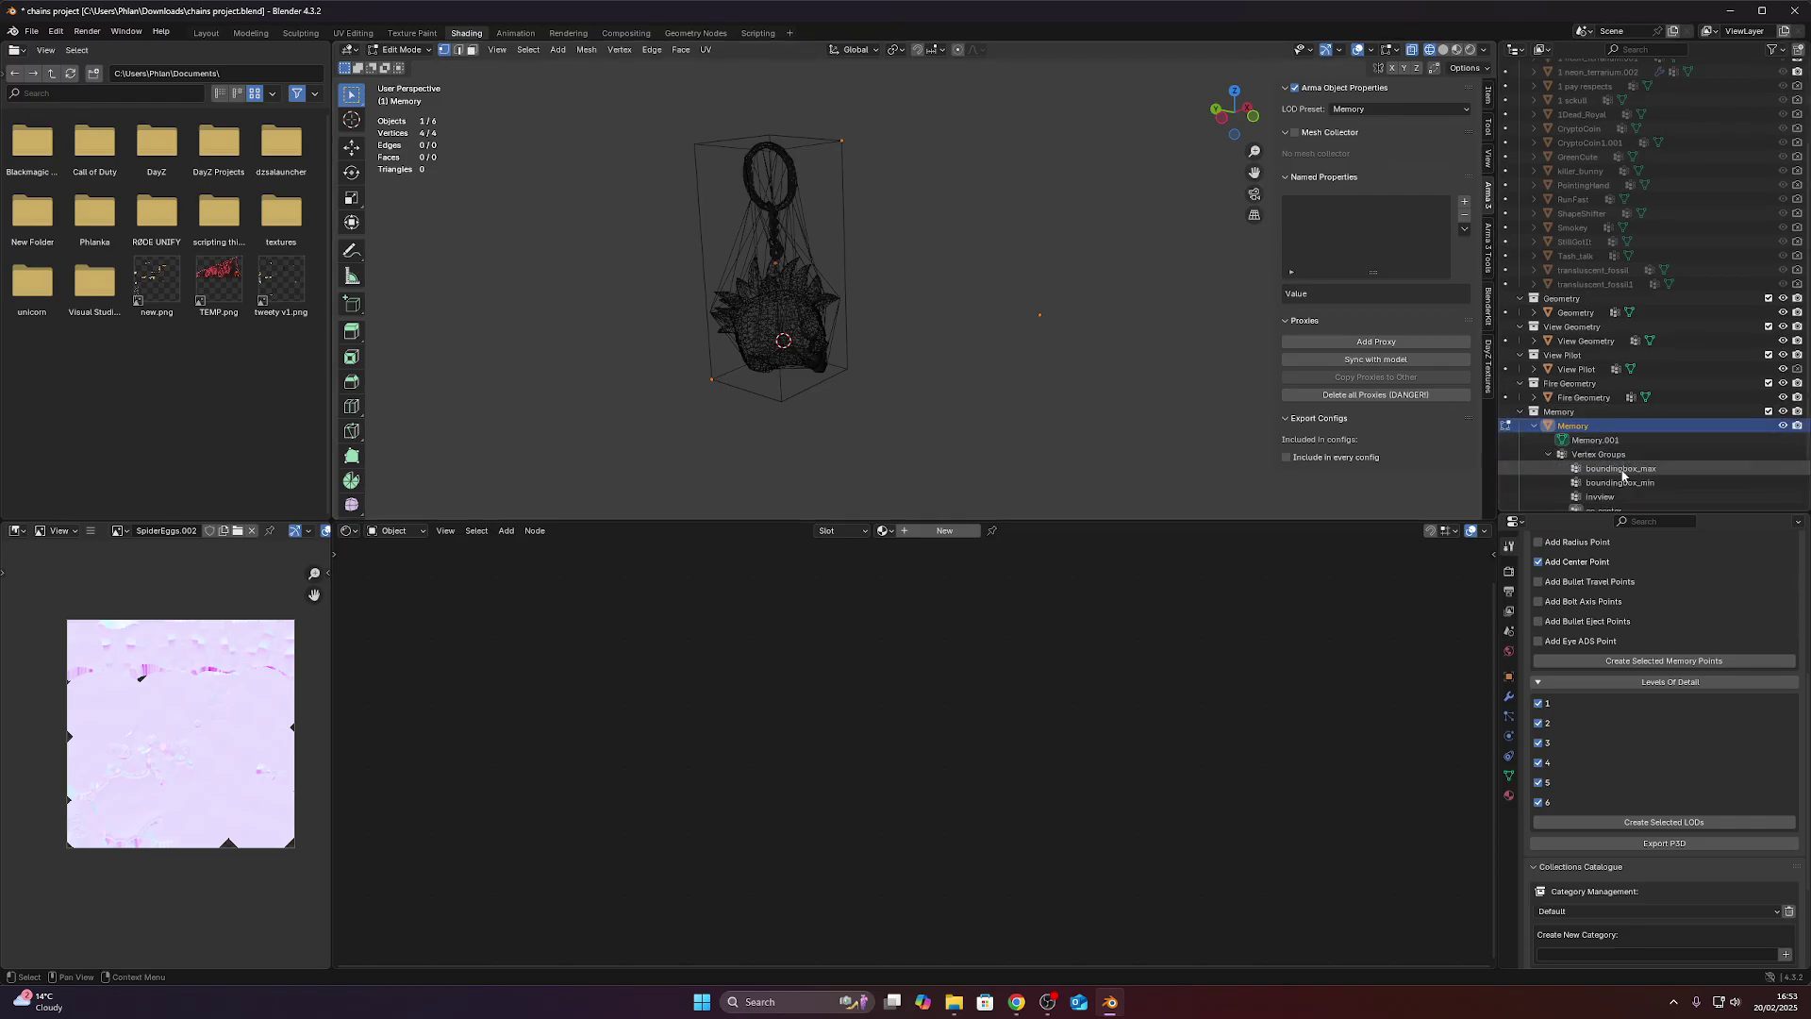
click(1608, 469)
click(1617, 496)
double_click(1617, 496)
scroll(1575, 438, down, 1)
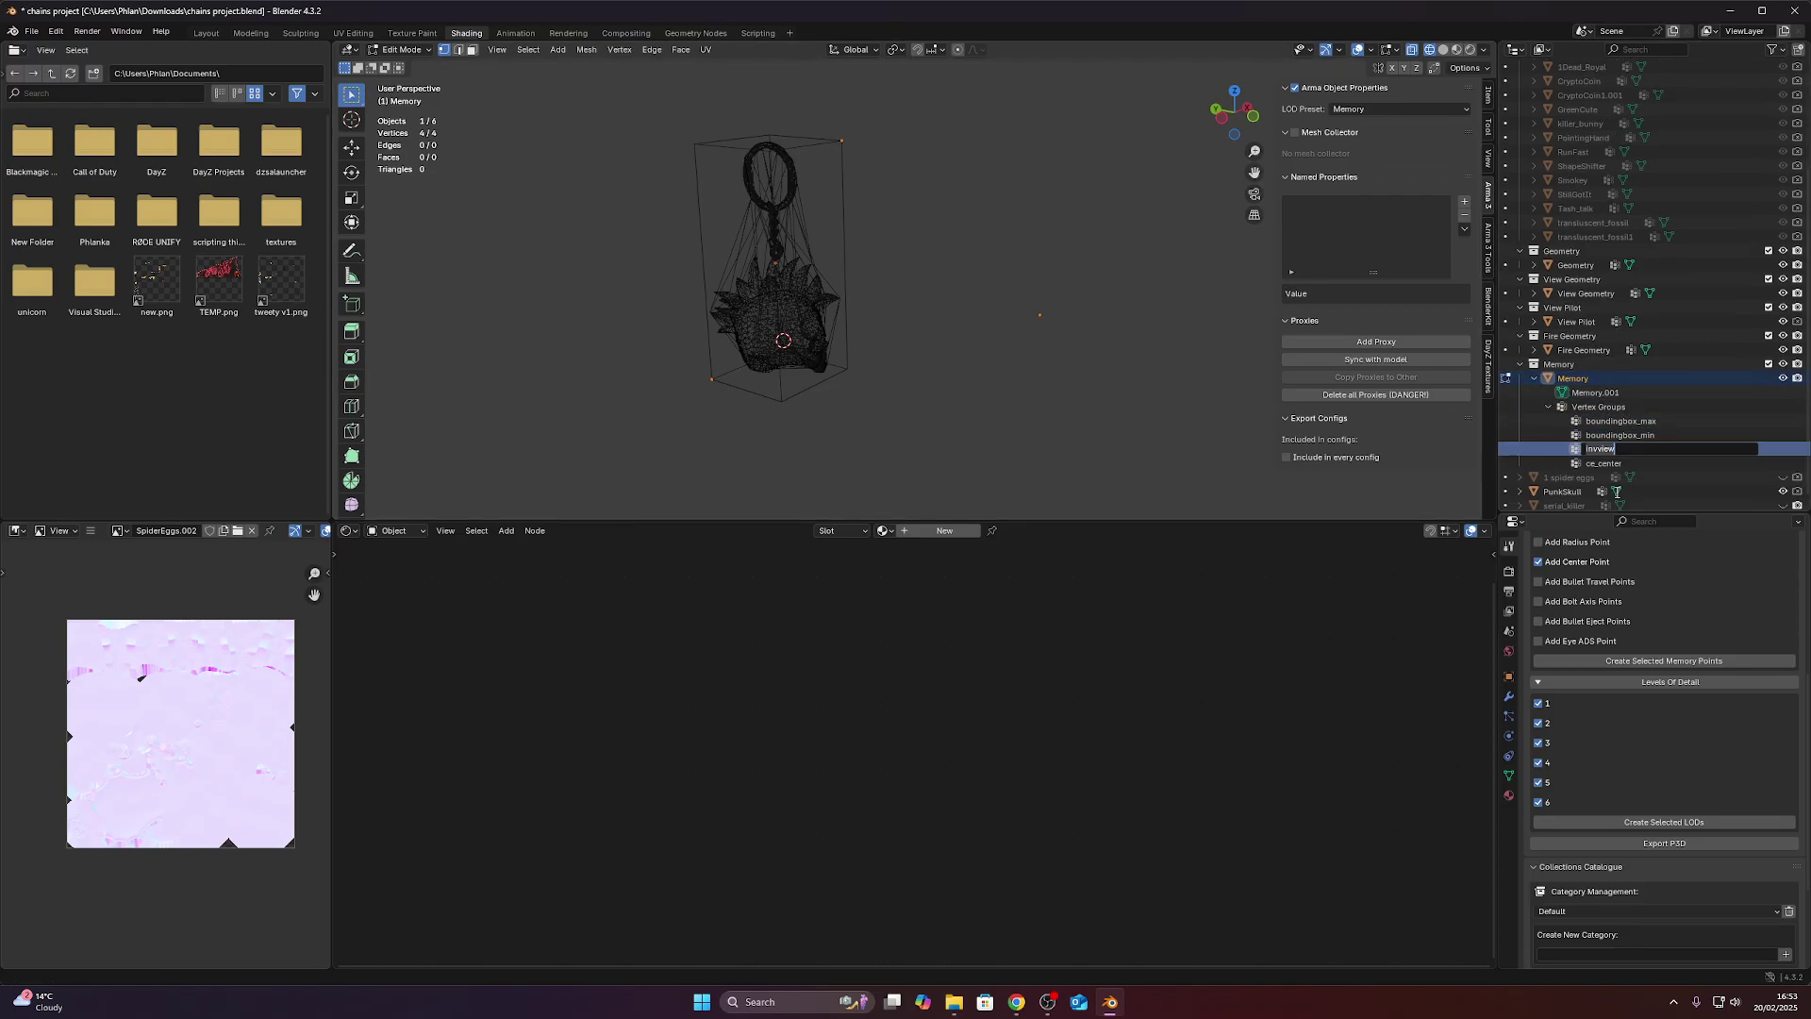
key(Return)
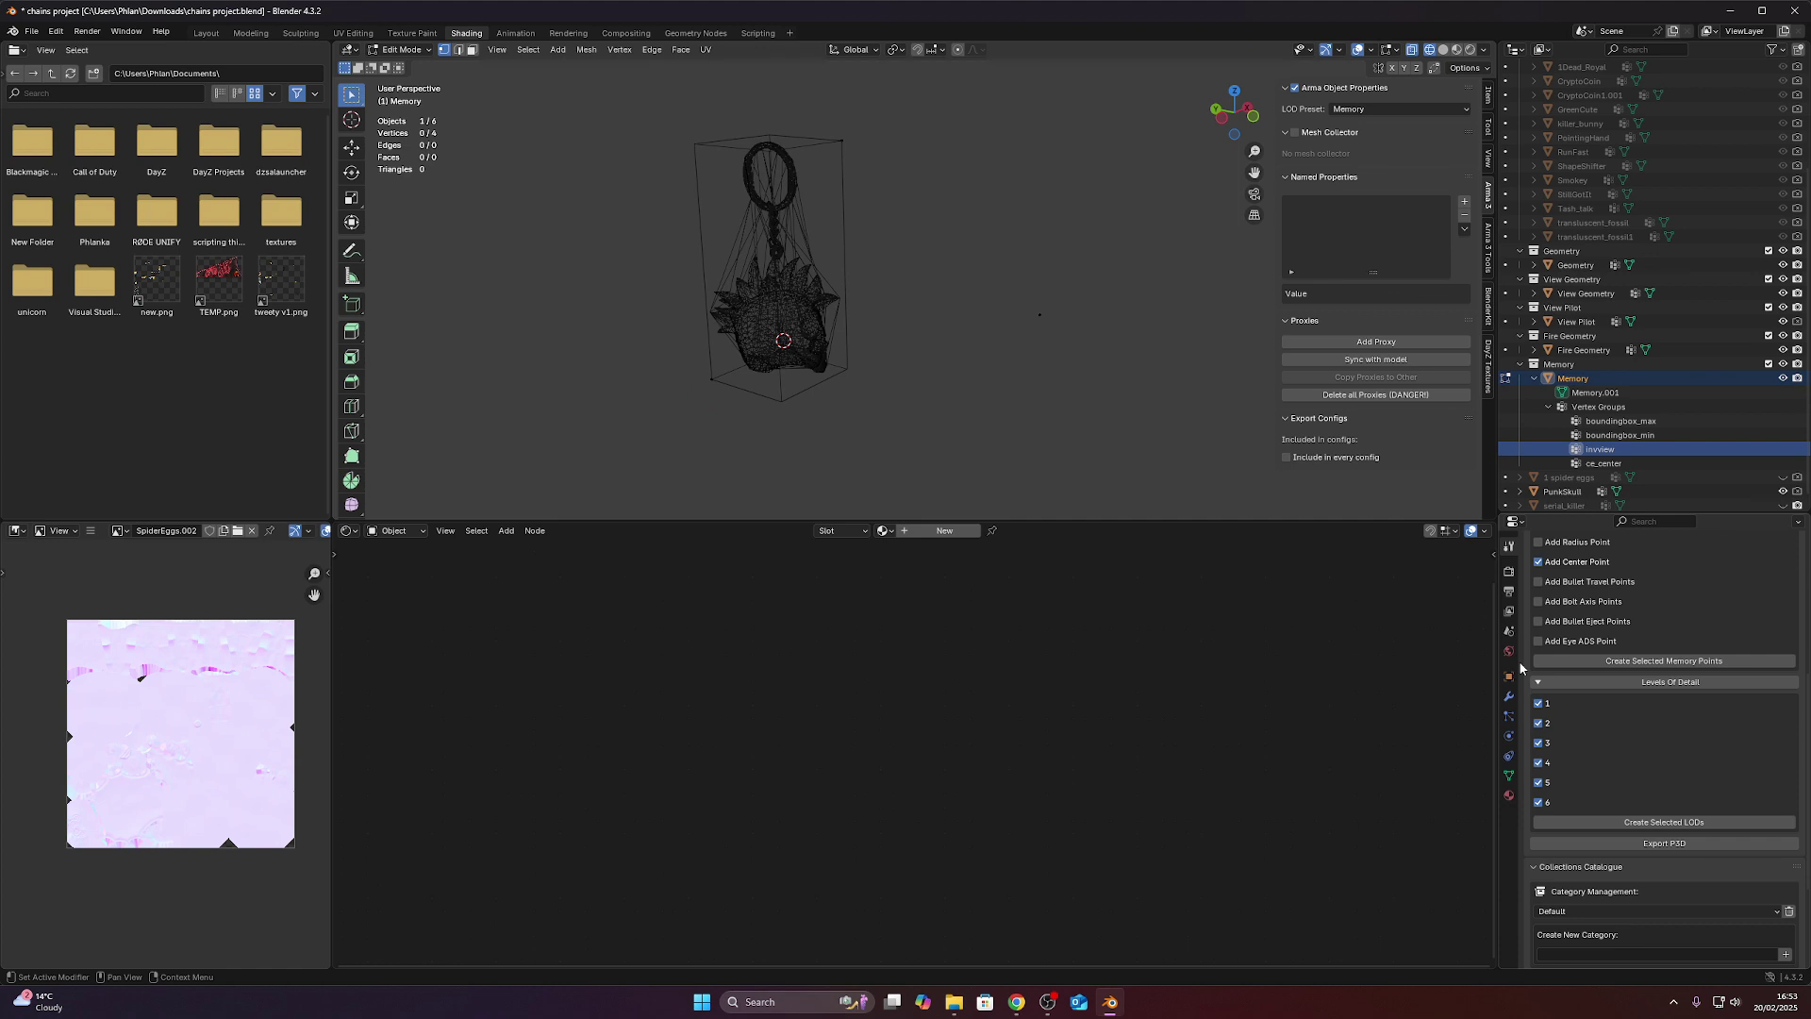
Show the Memory mesh's vertex groups in Object Data properties, with boundingbox_max active.
click(1509, 776)
scroll(1588, 635, up, 3)
click(1589, 617)
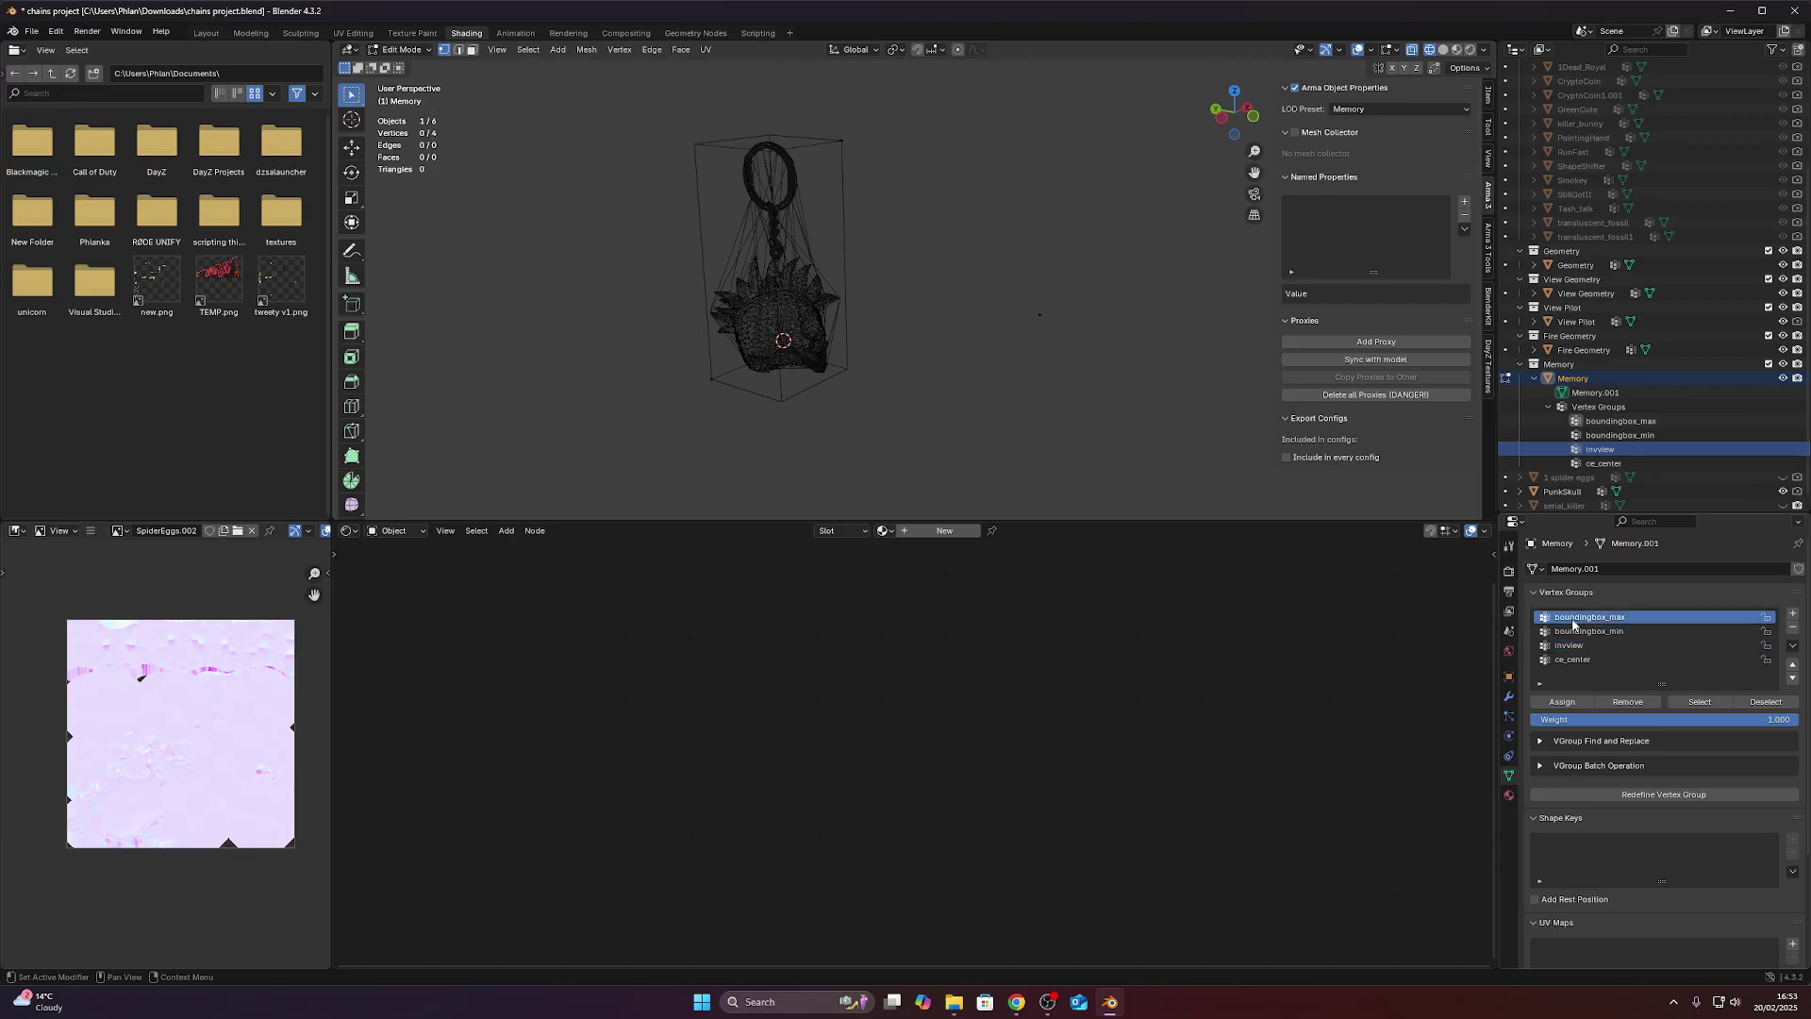
Check the invview and boundingbox_min vertices, then select the ce_center vertex.
click(1603, 646)
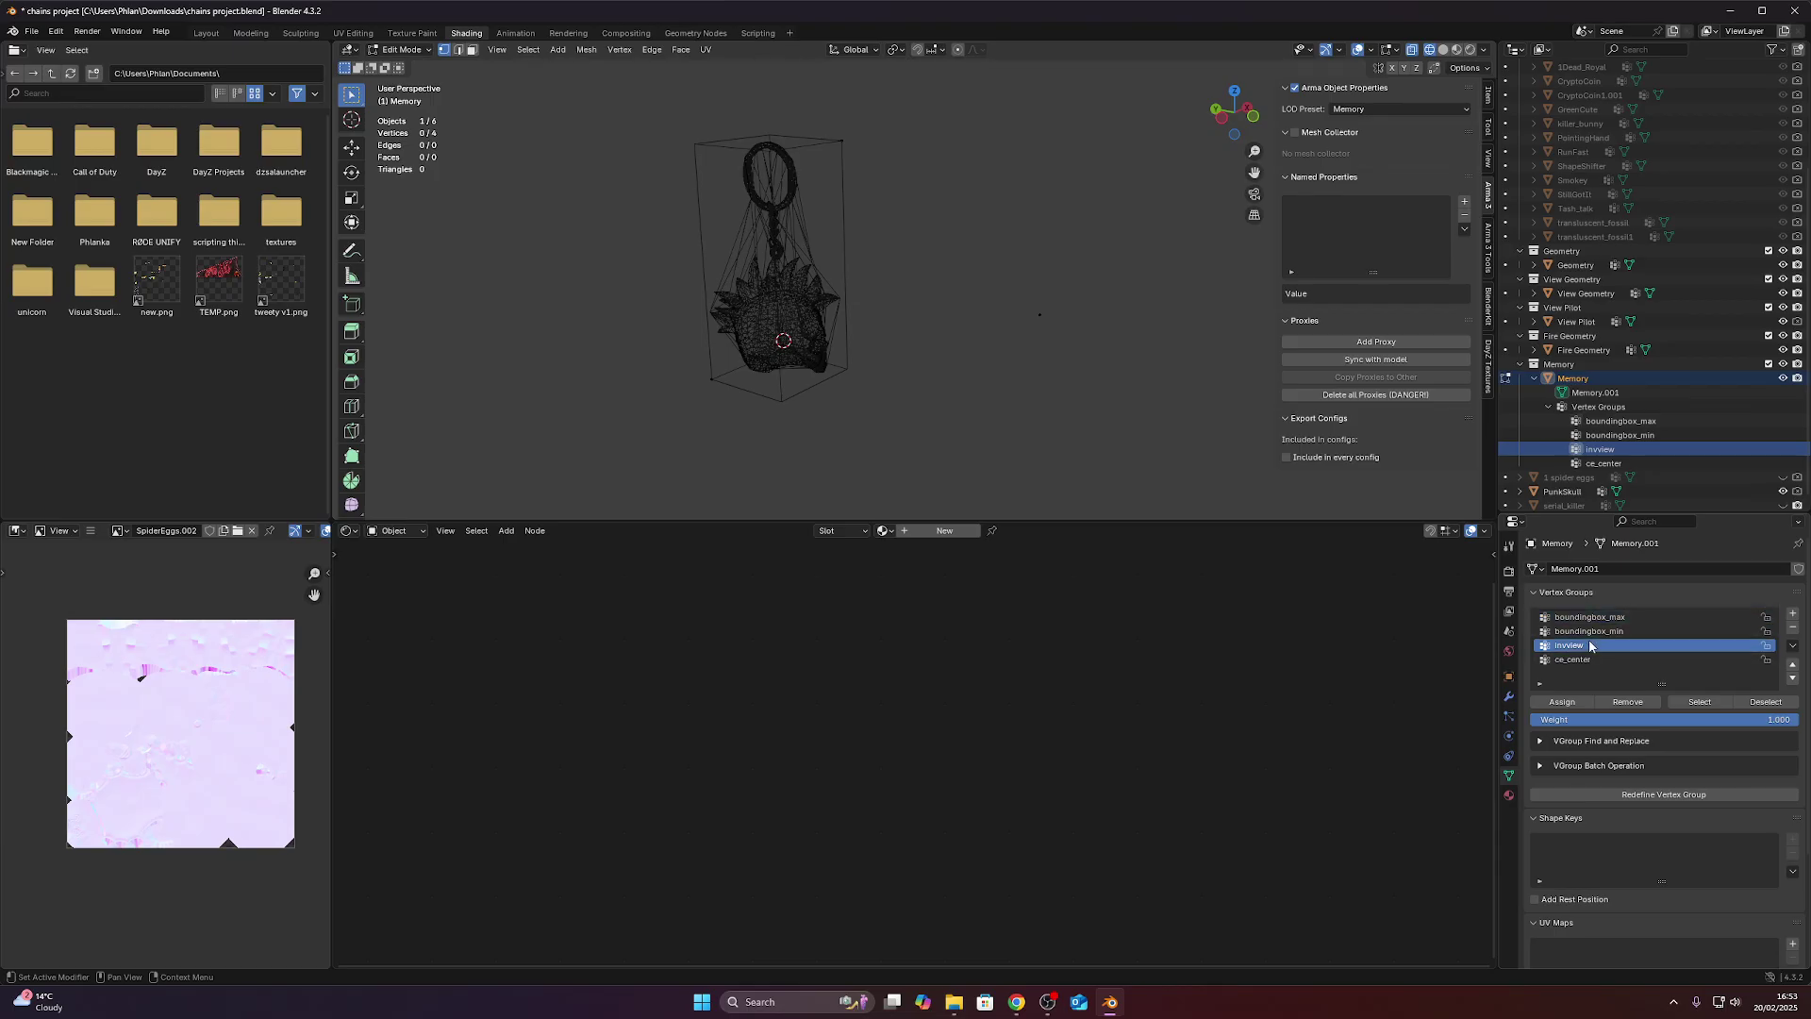
click(1701, 702)
click(1764, 701)
click(1594, 631)
click(1699, 702)
click(1762, 704)
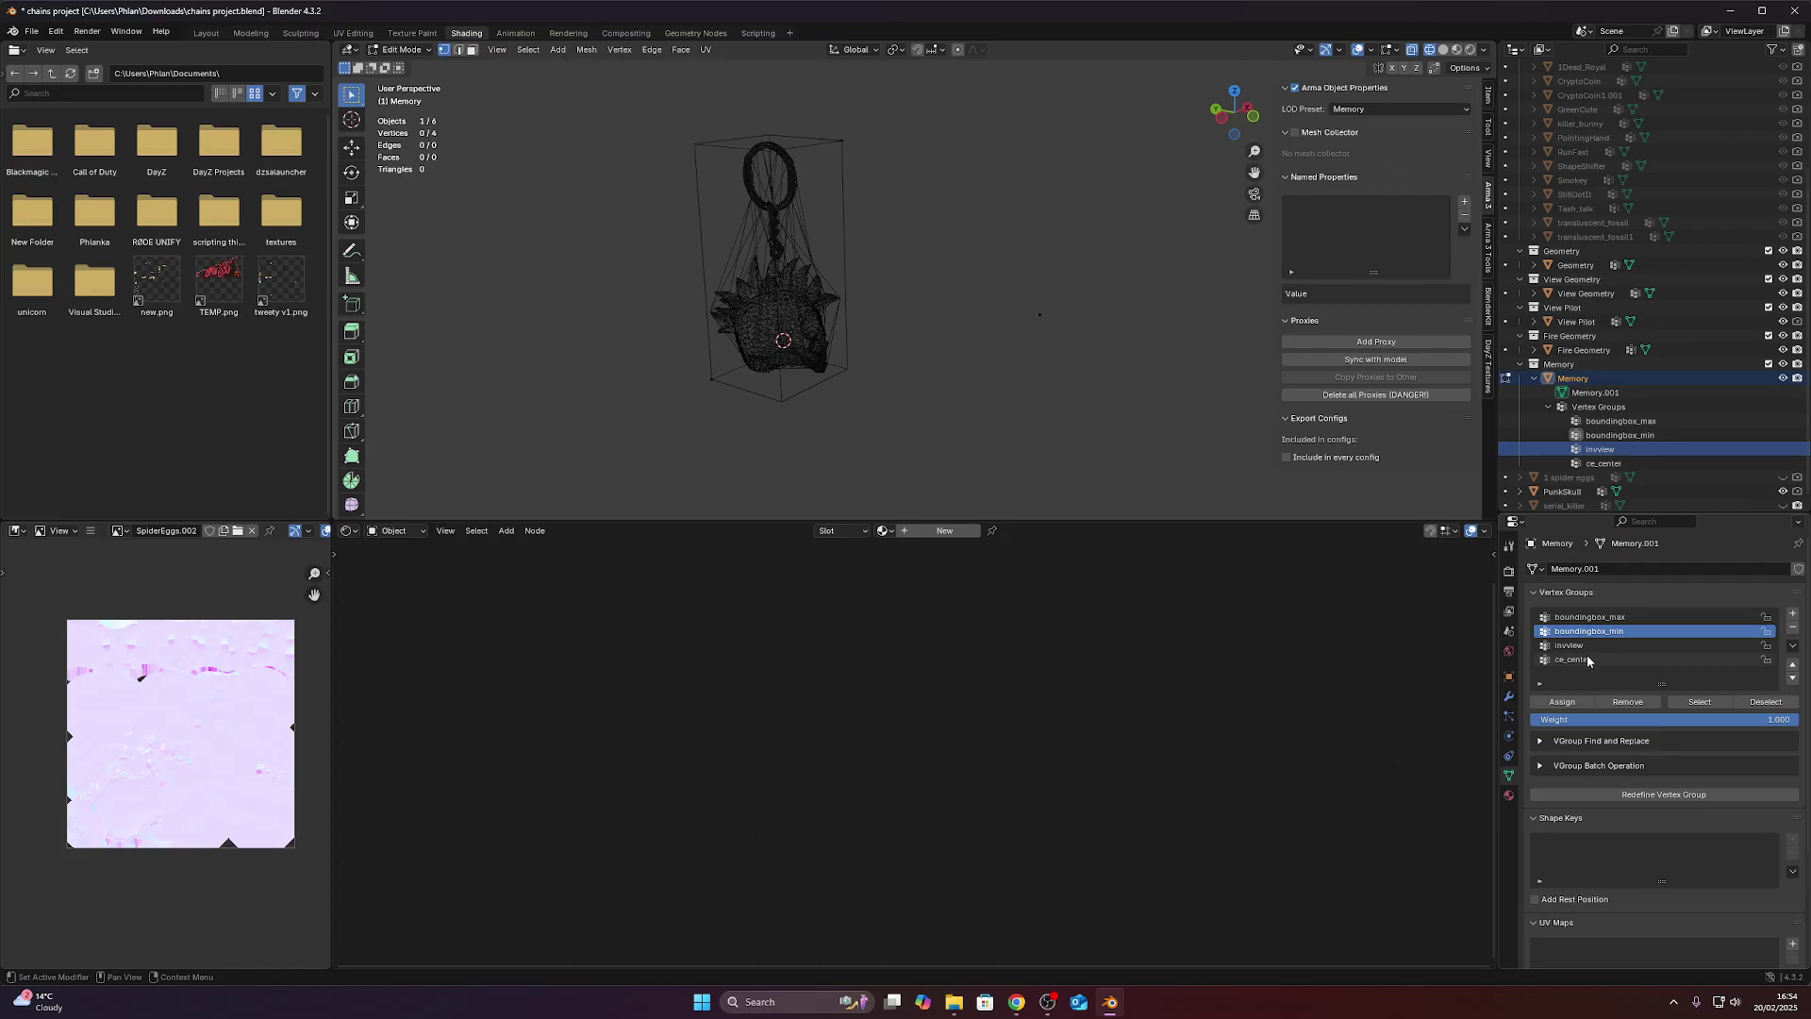
click(1584, 647)
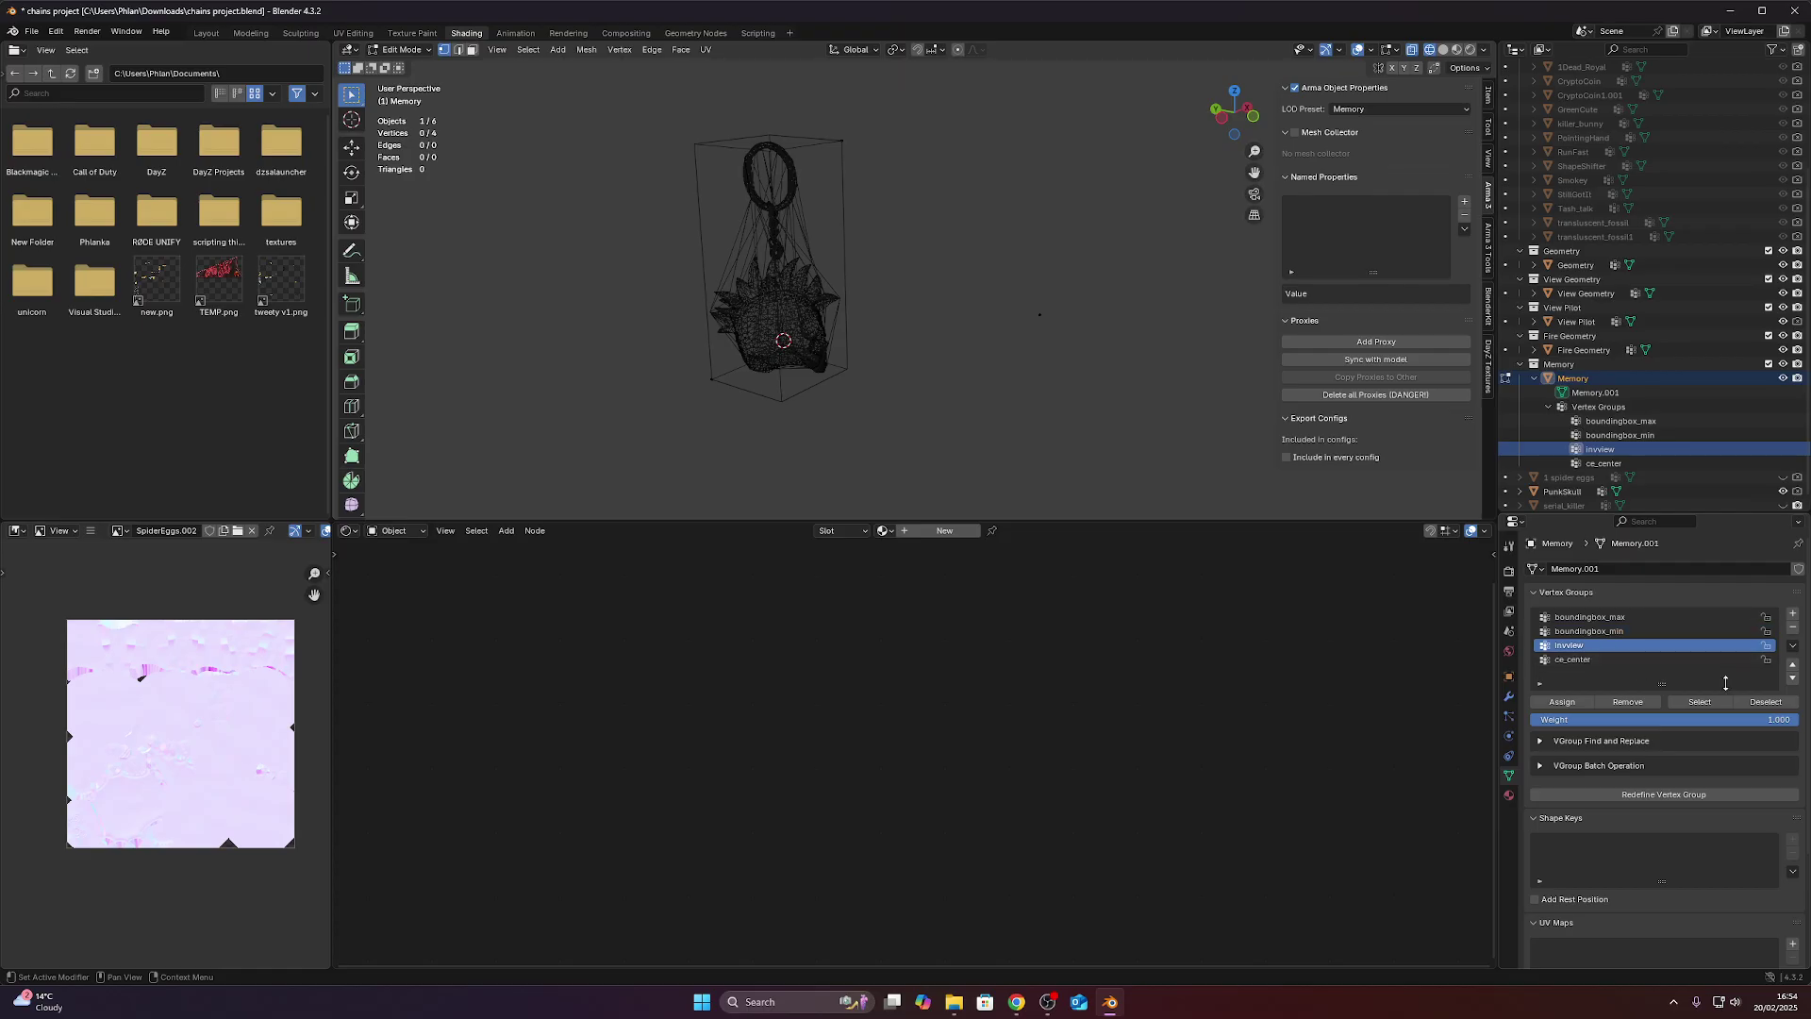
click(1577, 659)
click(1703, 702)
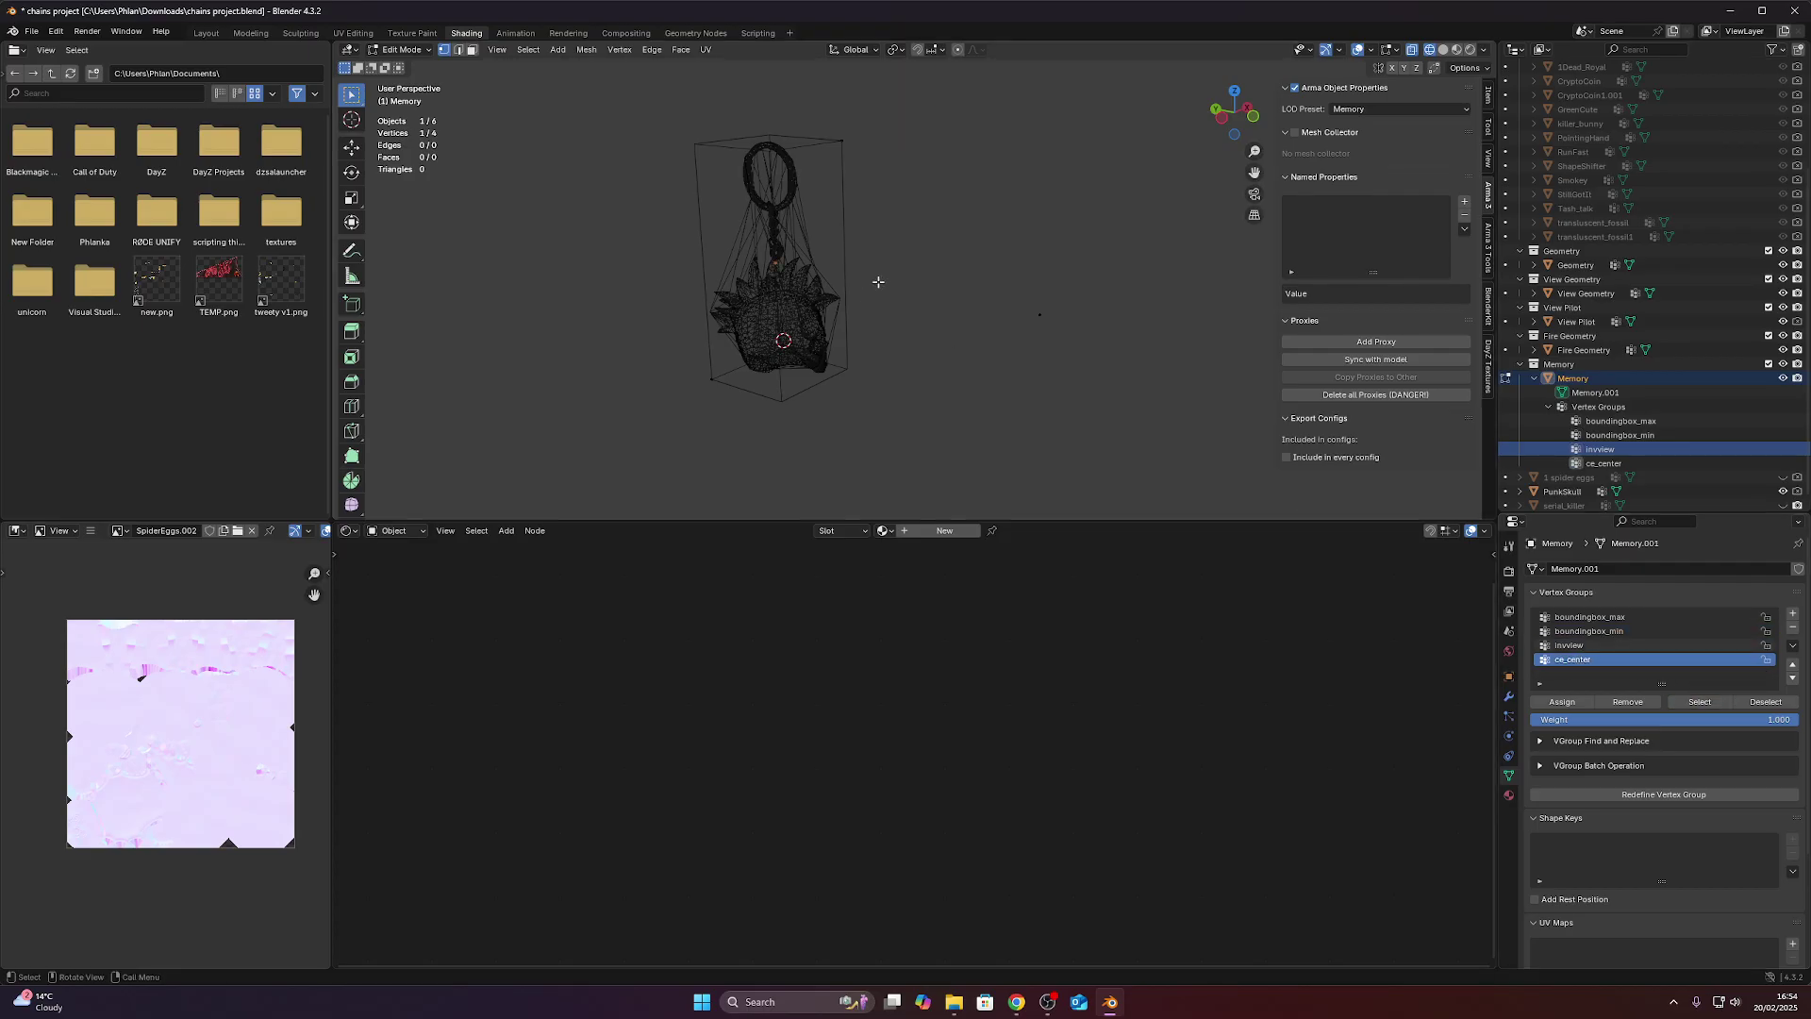
Move the ce_center vertex to a new position in Right Ortho view.
click(1248, 110)
scroll(761, 314, up, 3)
shift+middle_drag(761, 314, 957, 281)
scroll(851, 262, down, 2)
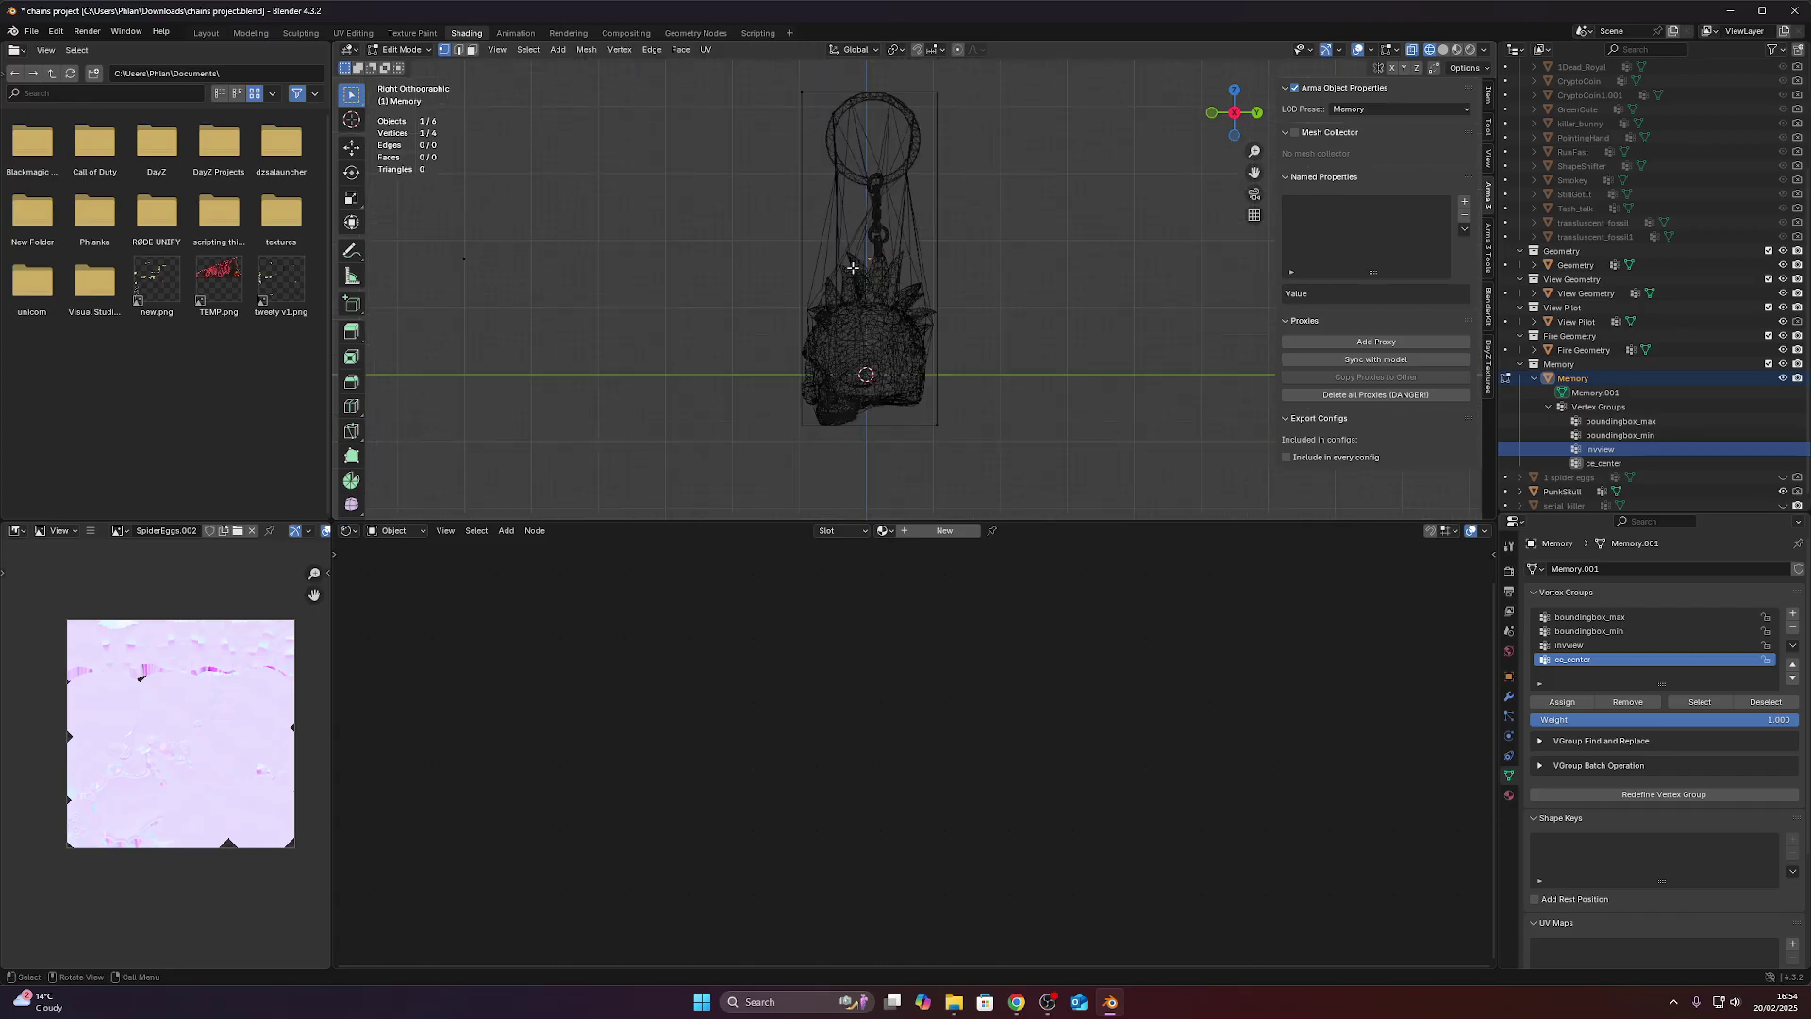
key(g)
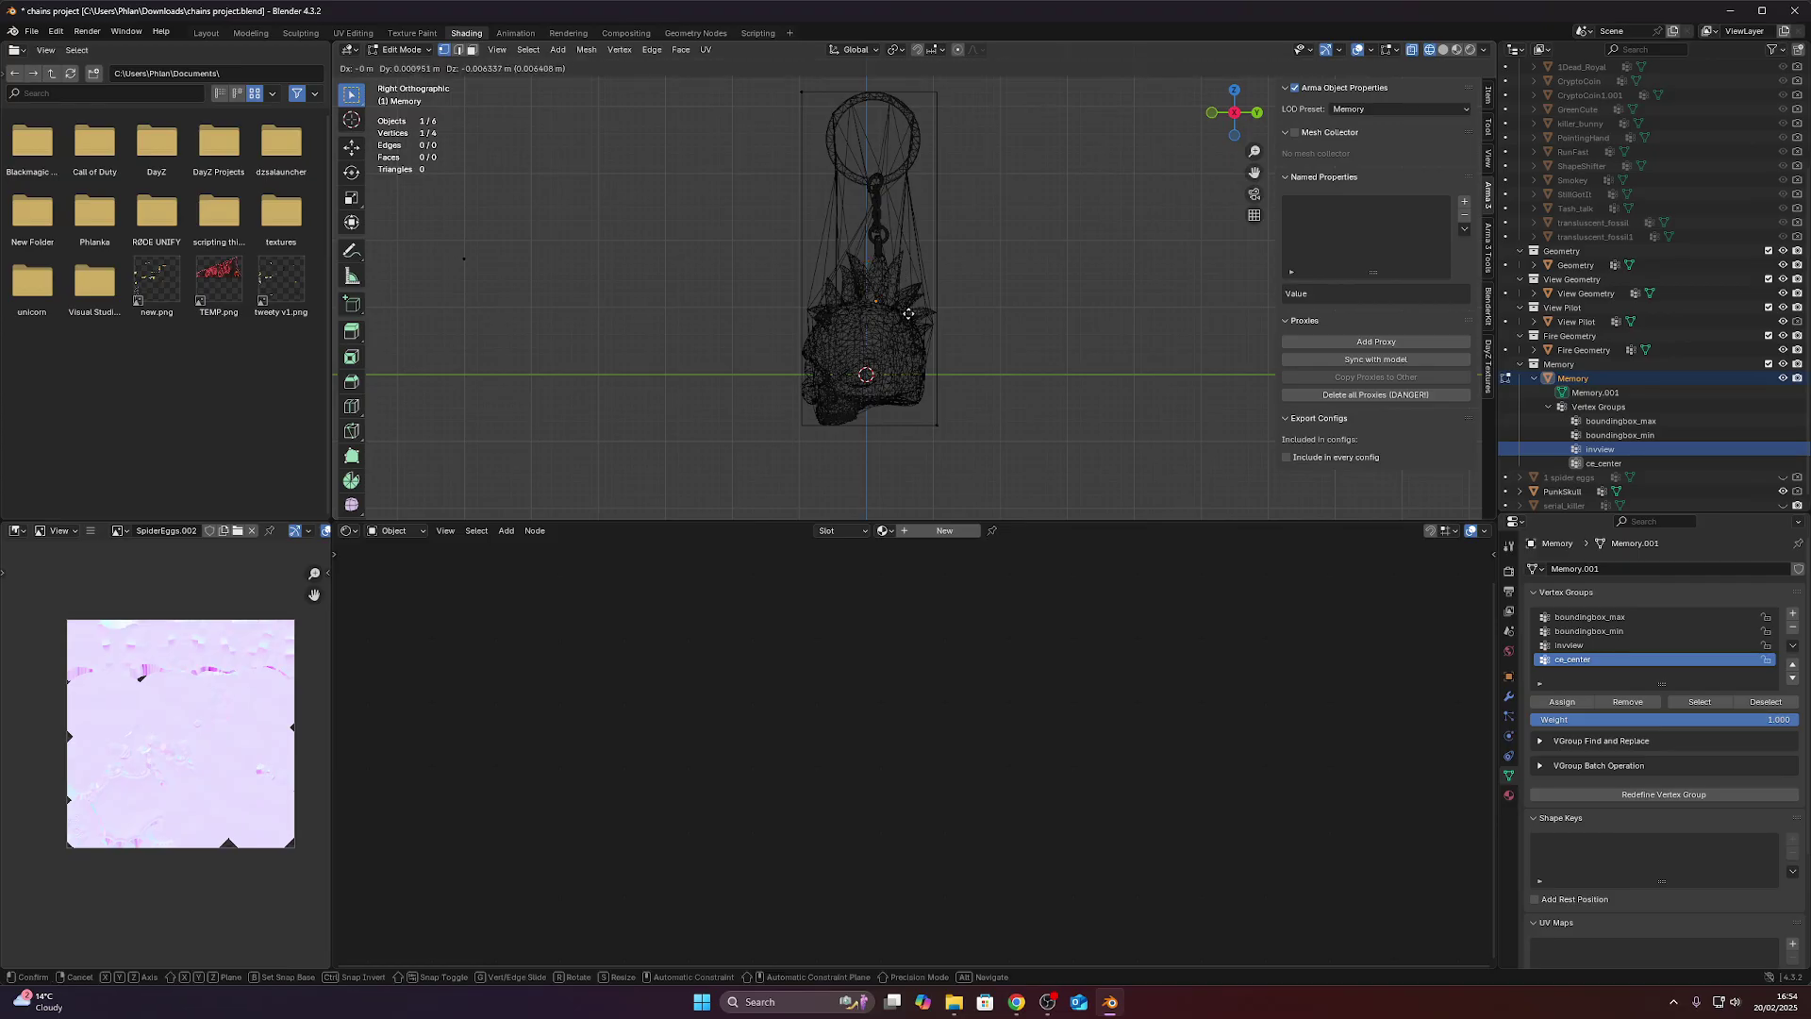
click(908, 313)
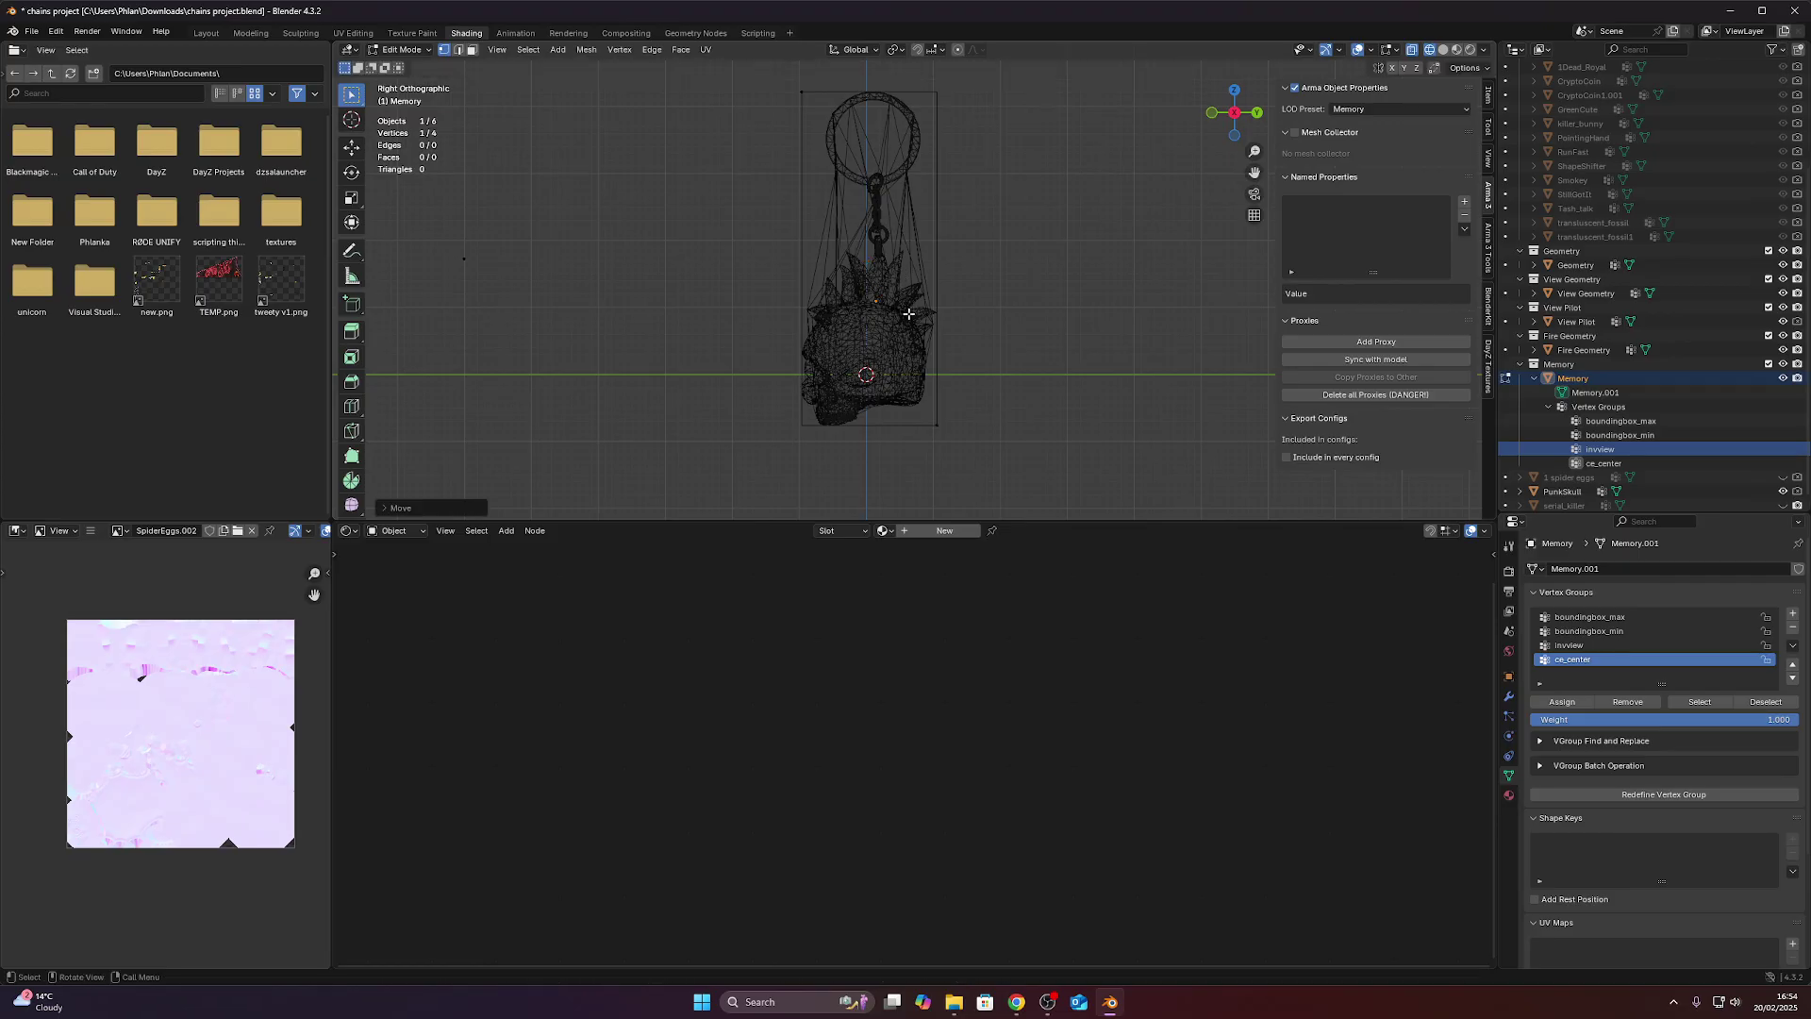
middle_drag(833, 199, 1092, 295)
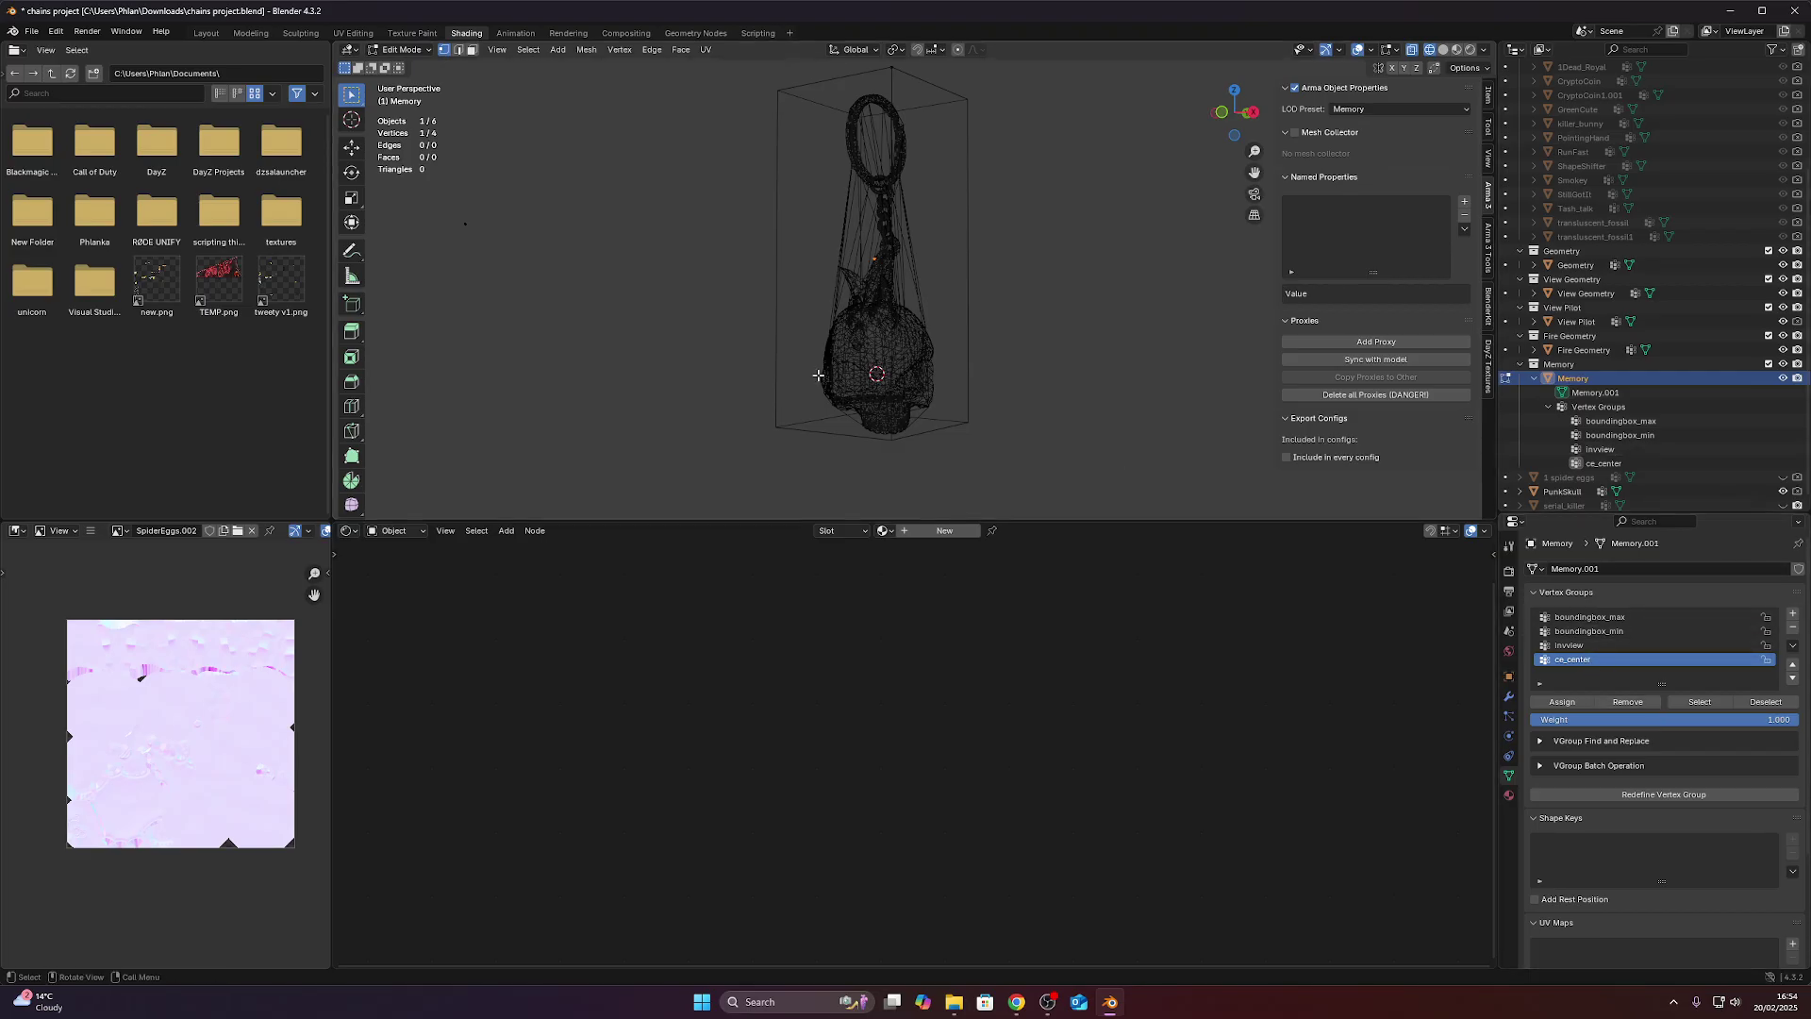
Switch the active vertex group between ce_center and invview, ending on invview.
click(1580, 646)
click(1597, 660)
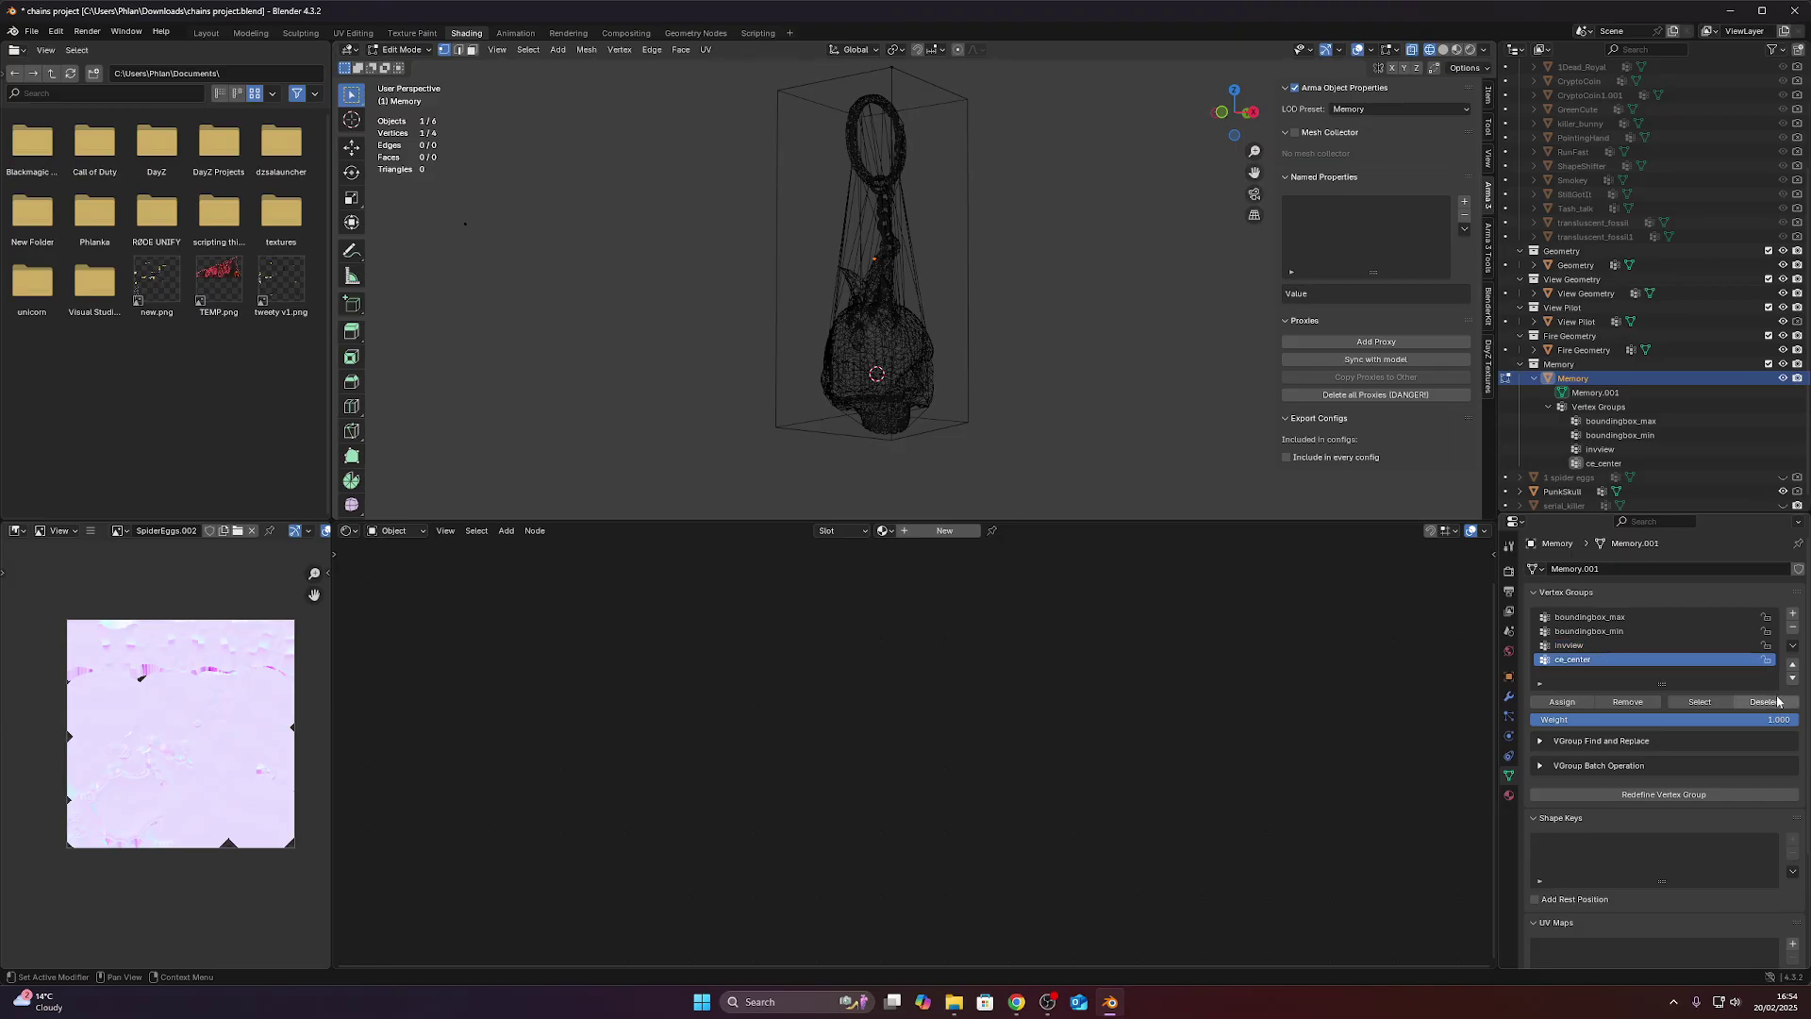
click(1611, 647)
Move the invview vertex off to the keychain's side in Top Ortho view.
mouse_move(886, 406)
middle_down()
mouse_move(844, 381)
mouse_move(886, 387)
mouse_move(745, 364)
mouse_move(870, 381)
middle_up()
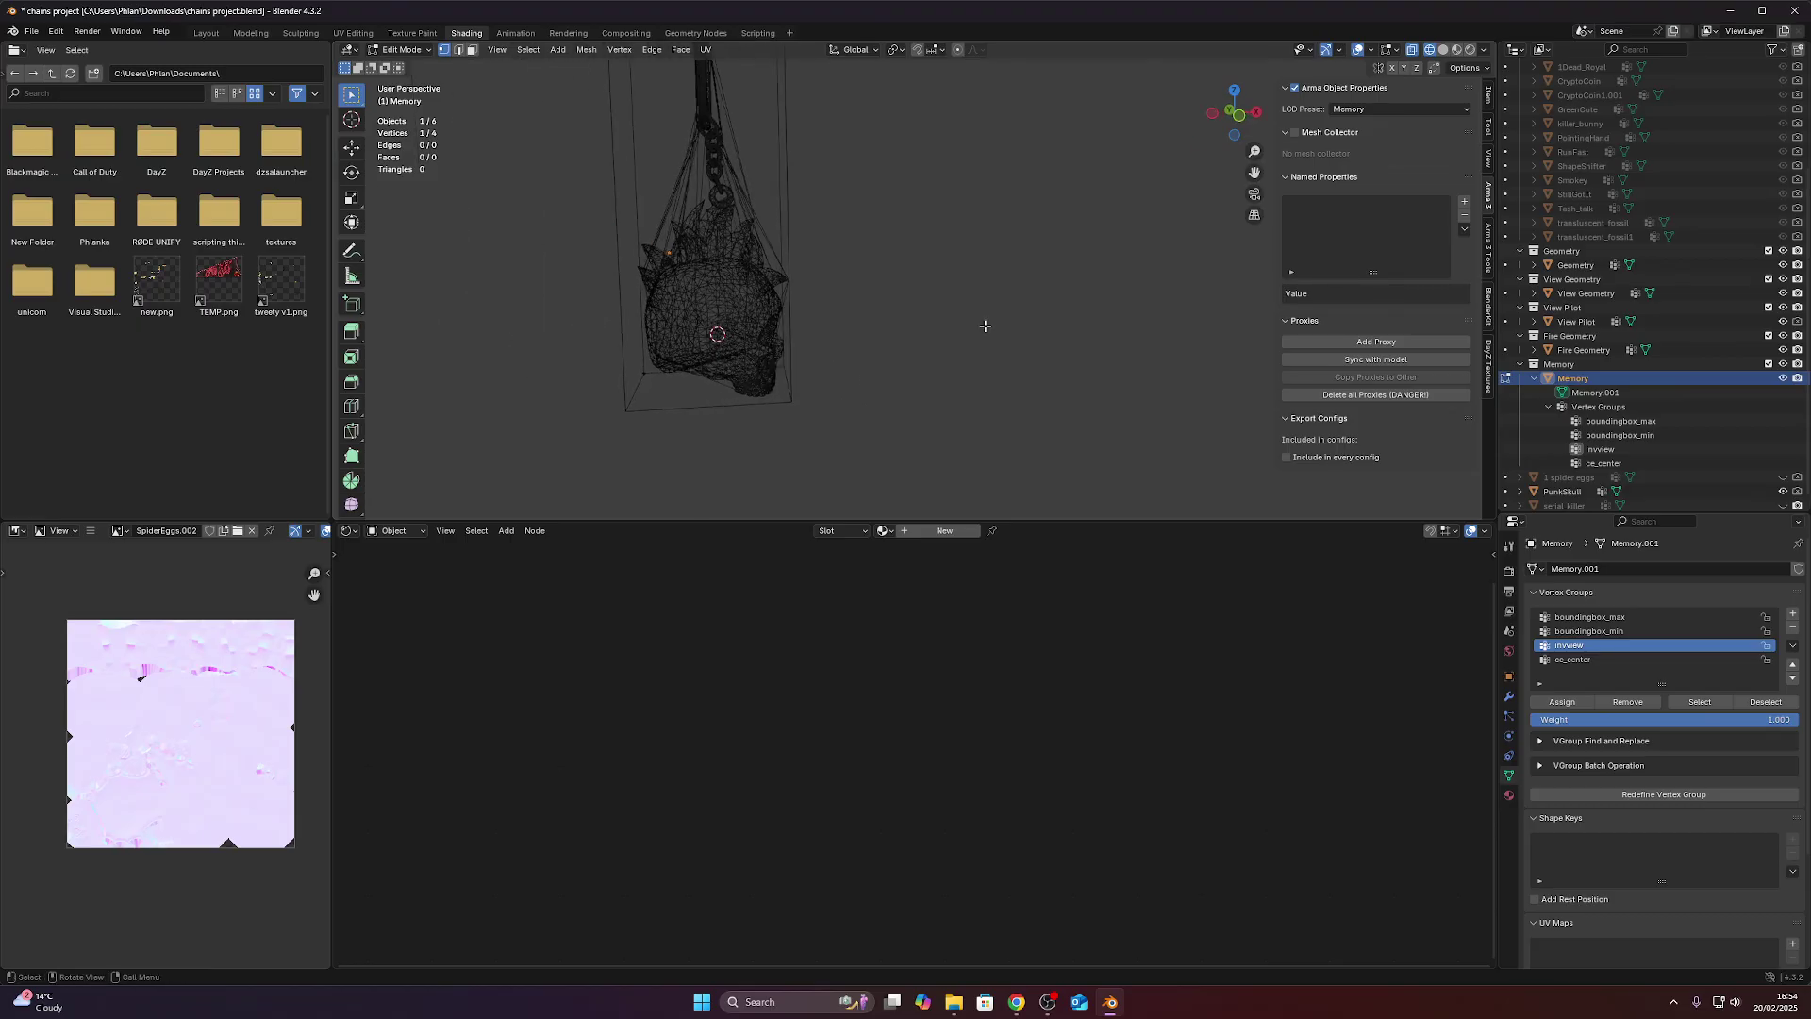
click(1238, 93)
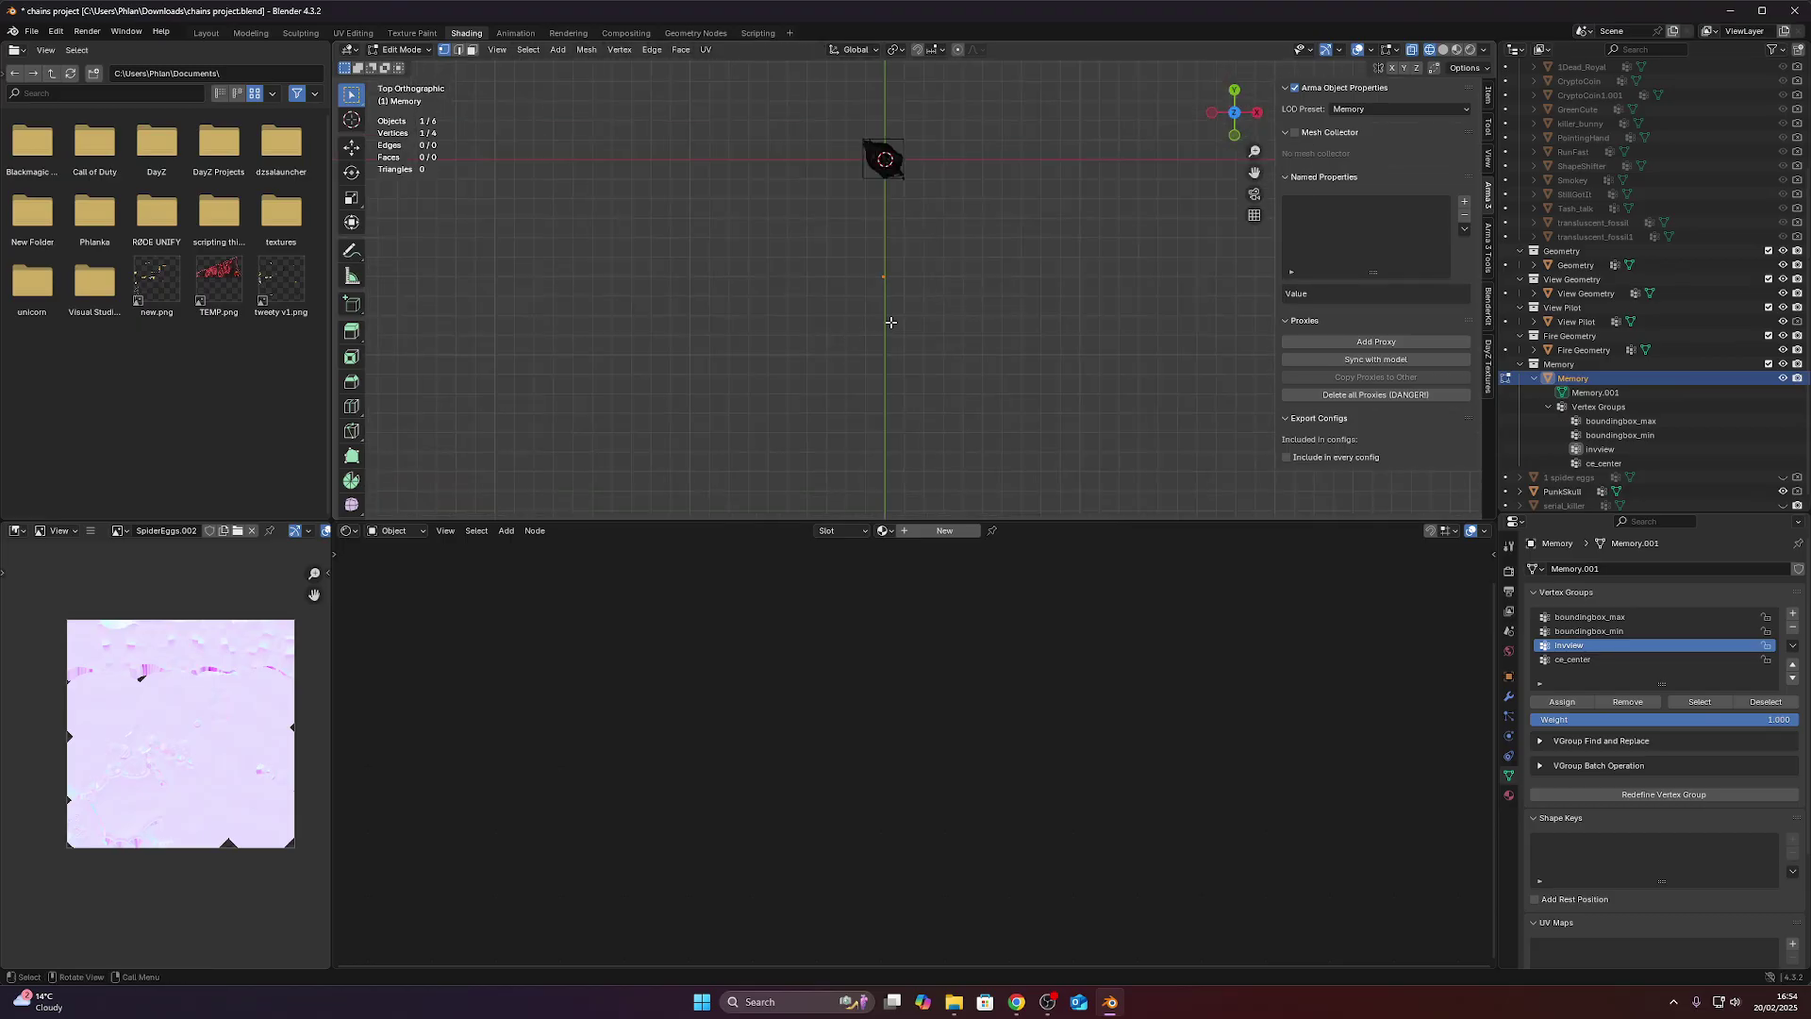
scroll(877, 279, up, 6)
scroll(868, 233, down, 2)
shift+scroll(868, 233, down, 3)
ctrl+scroll(897, 295, right, 3)
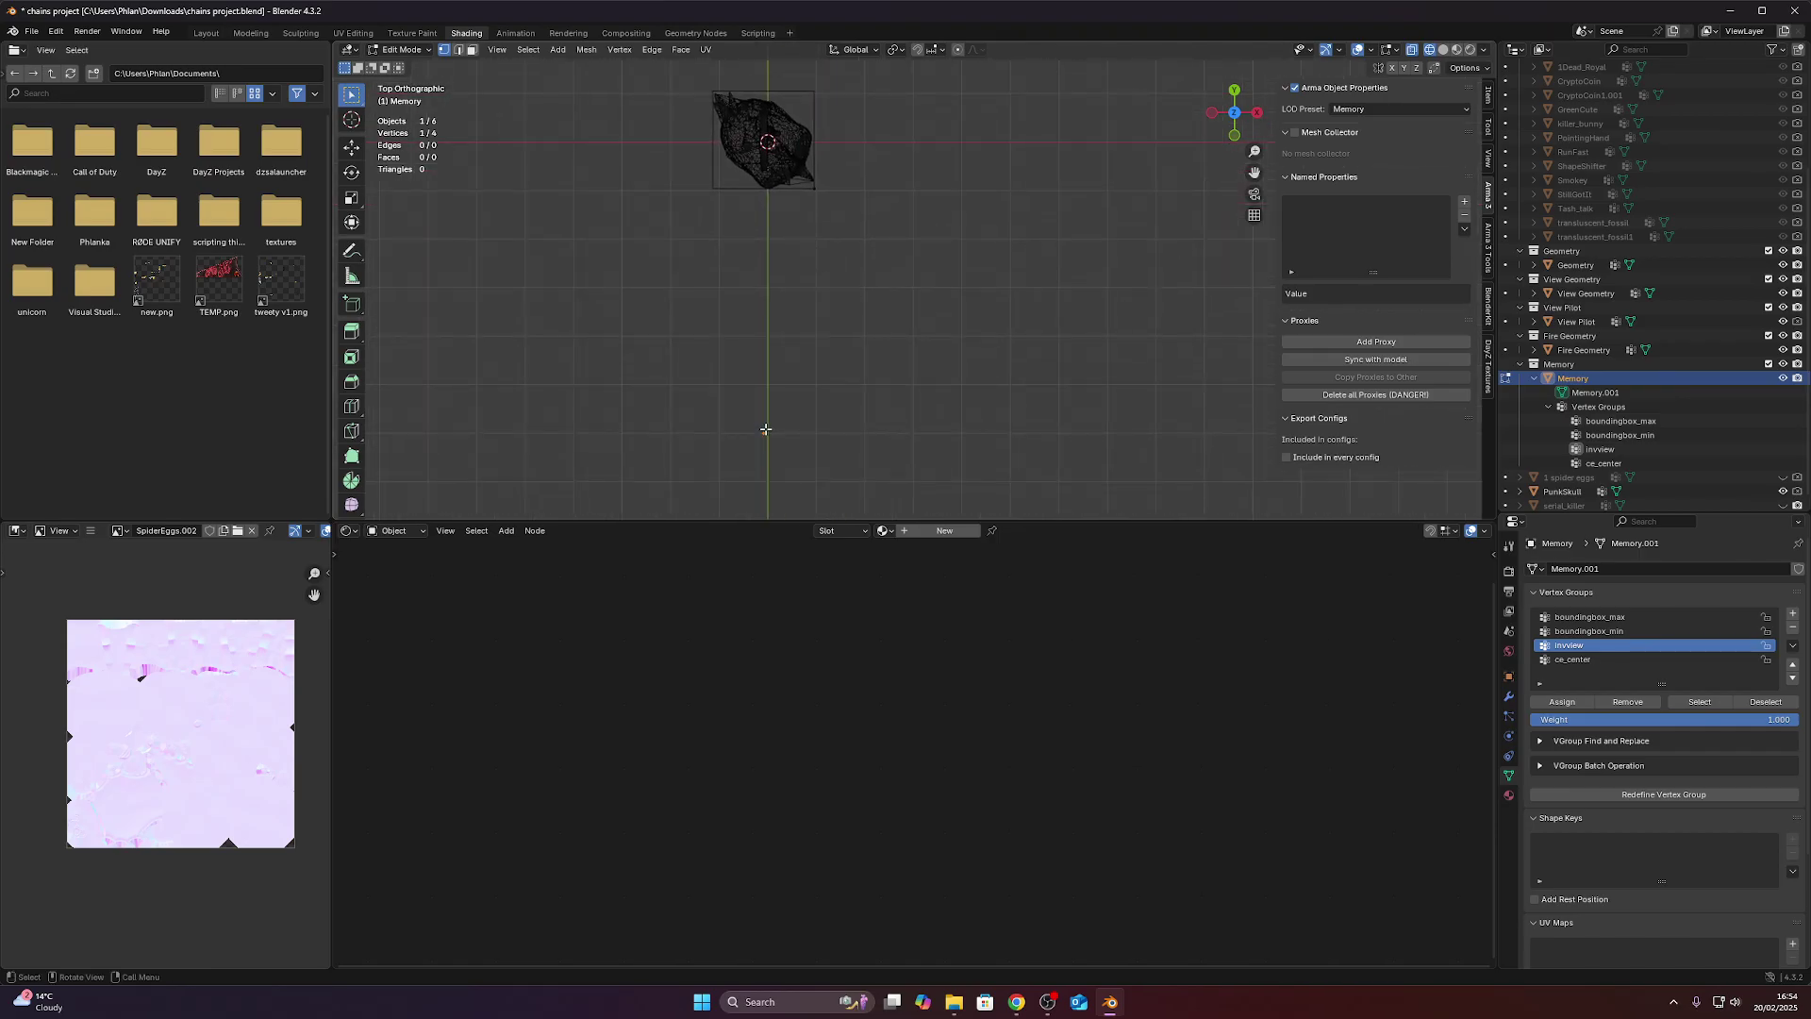
key(g)
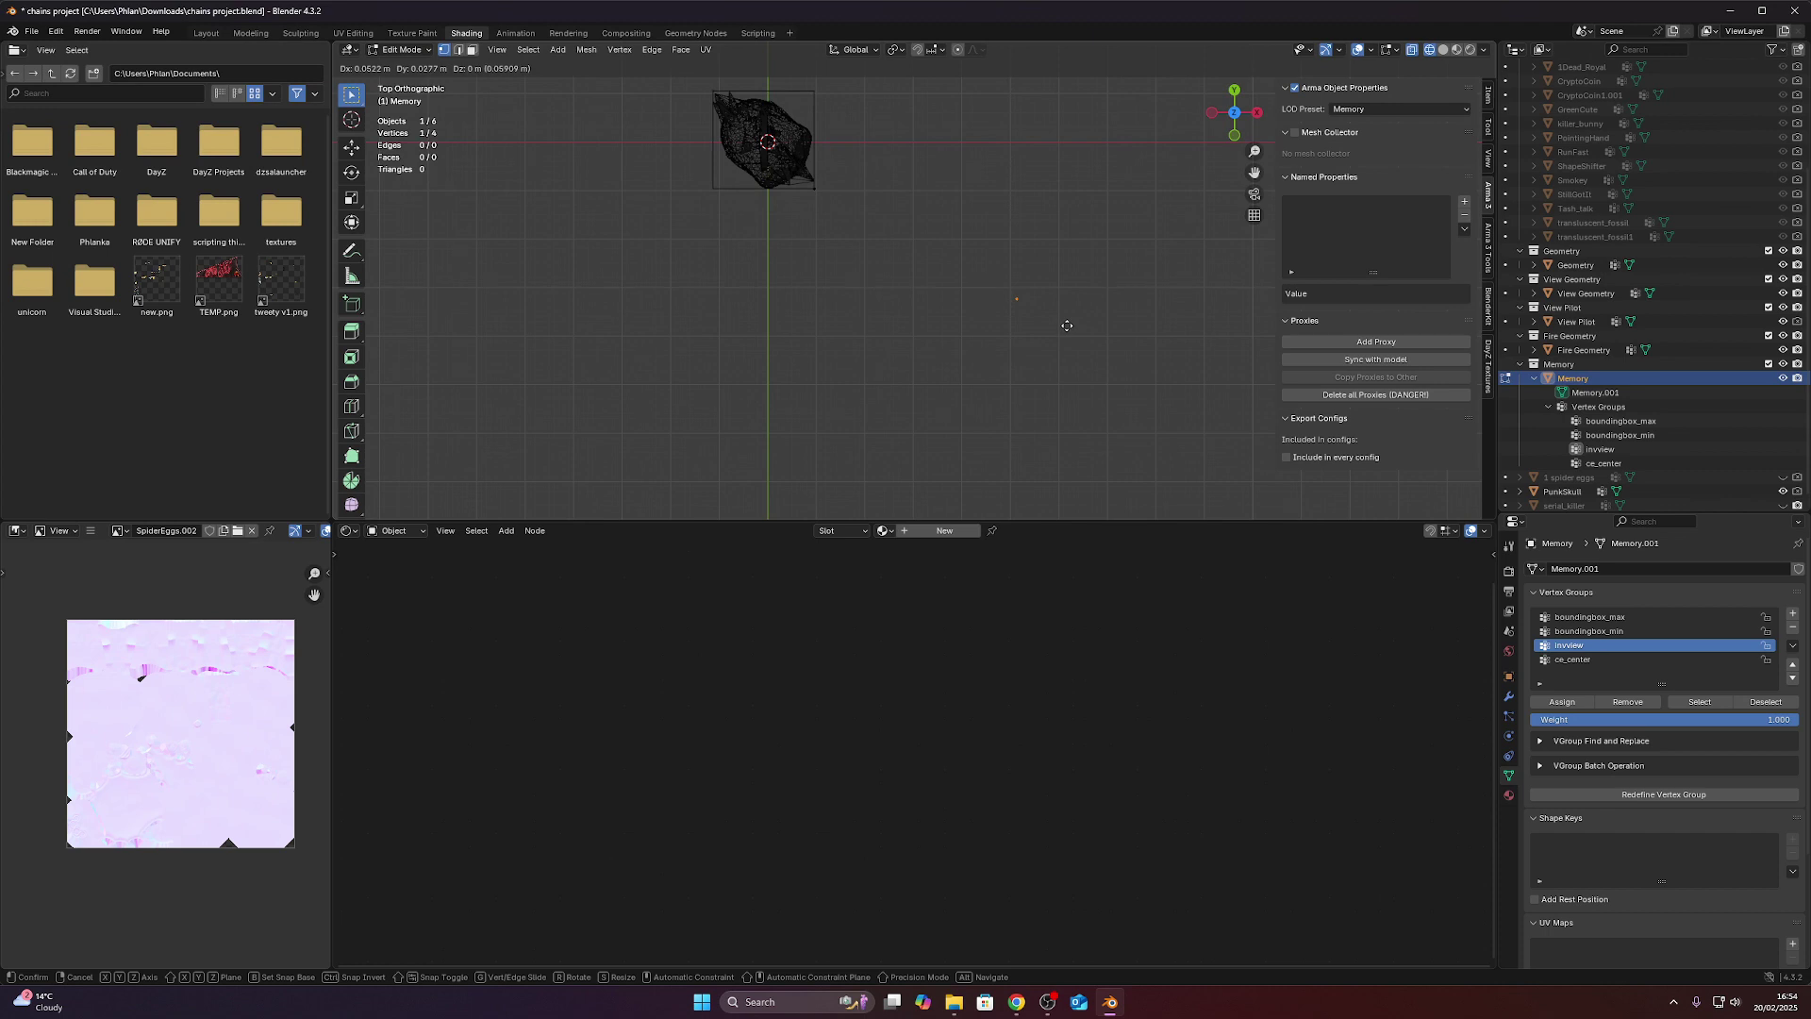
click(1109, 169)
Lower the invview vertex in Front Ortho view.
middle_drag(1108, 166, 845, 95)
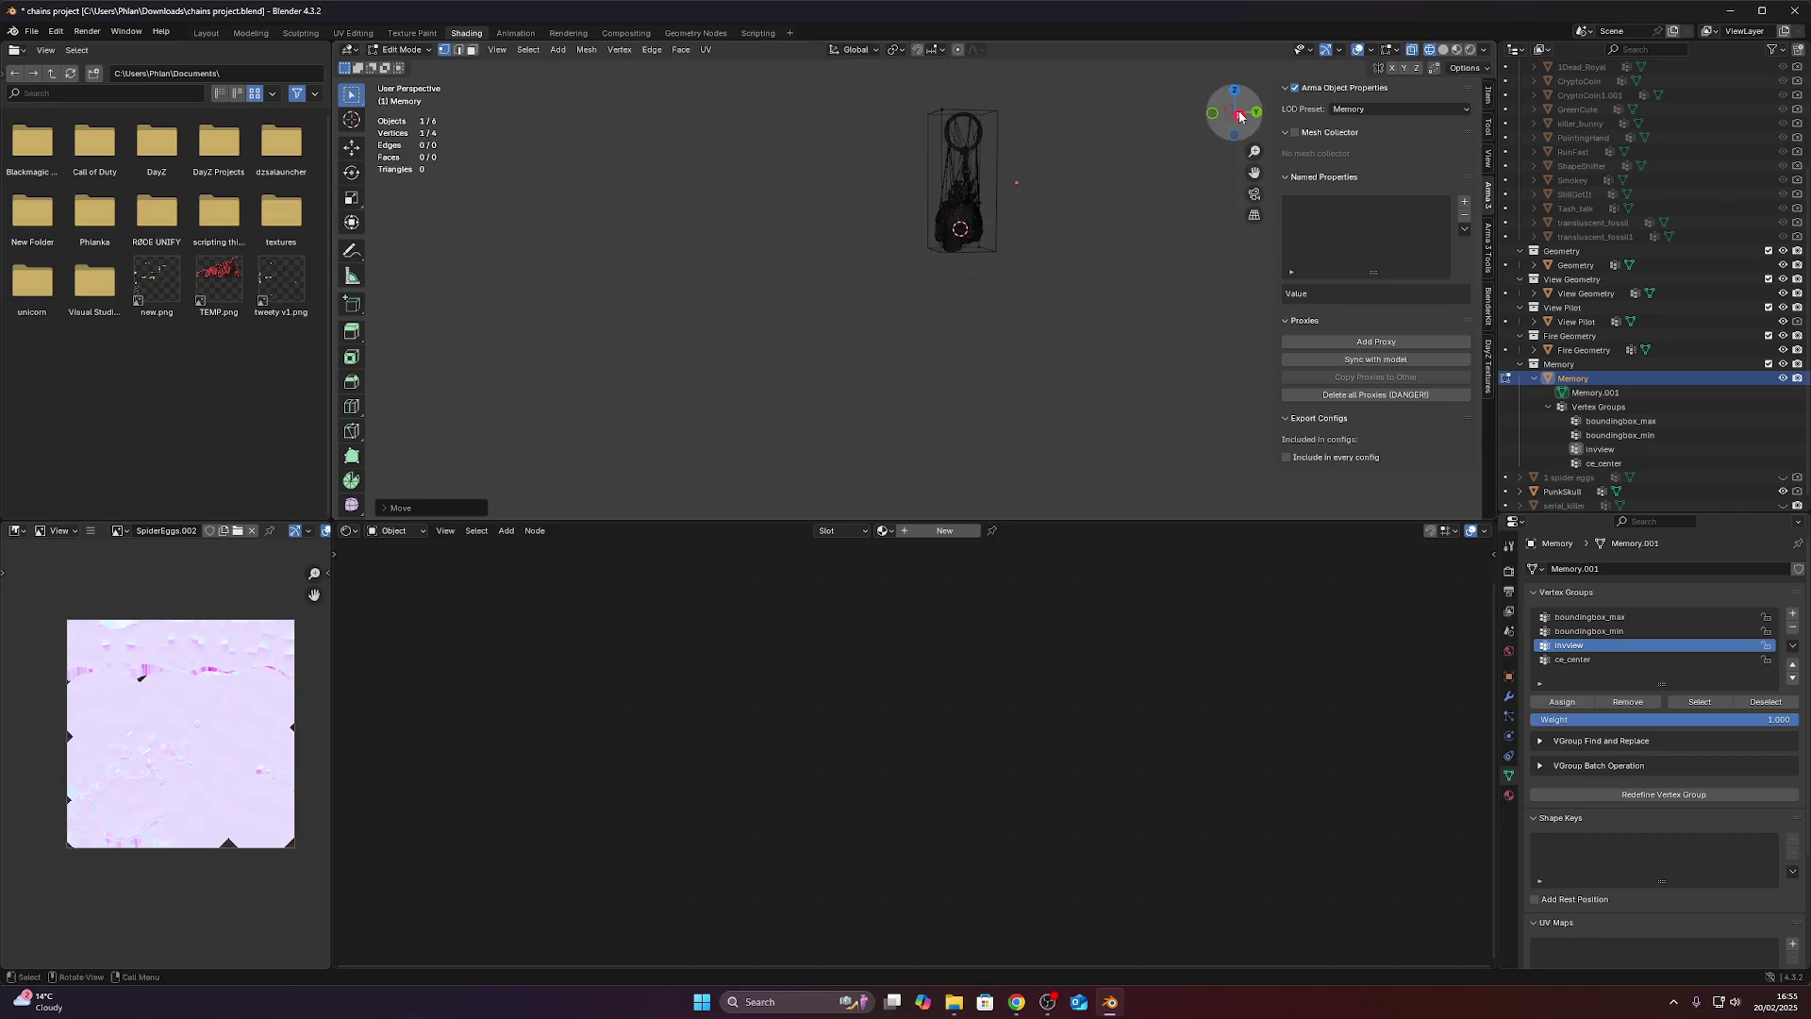
click(1213, 113)
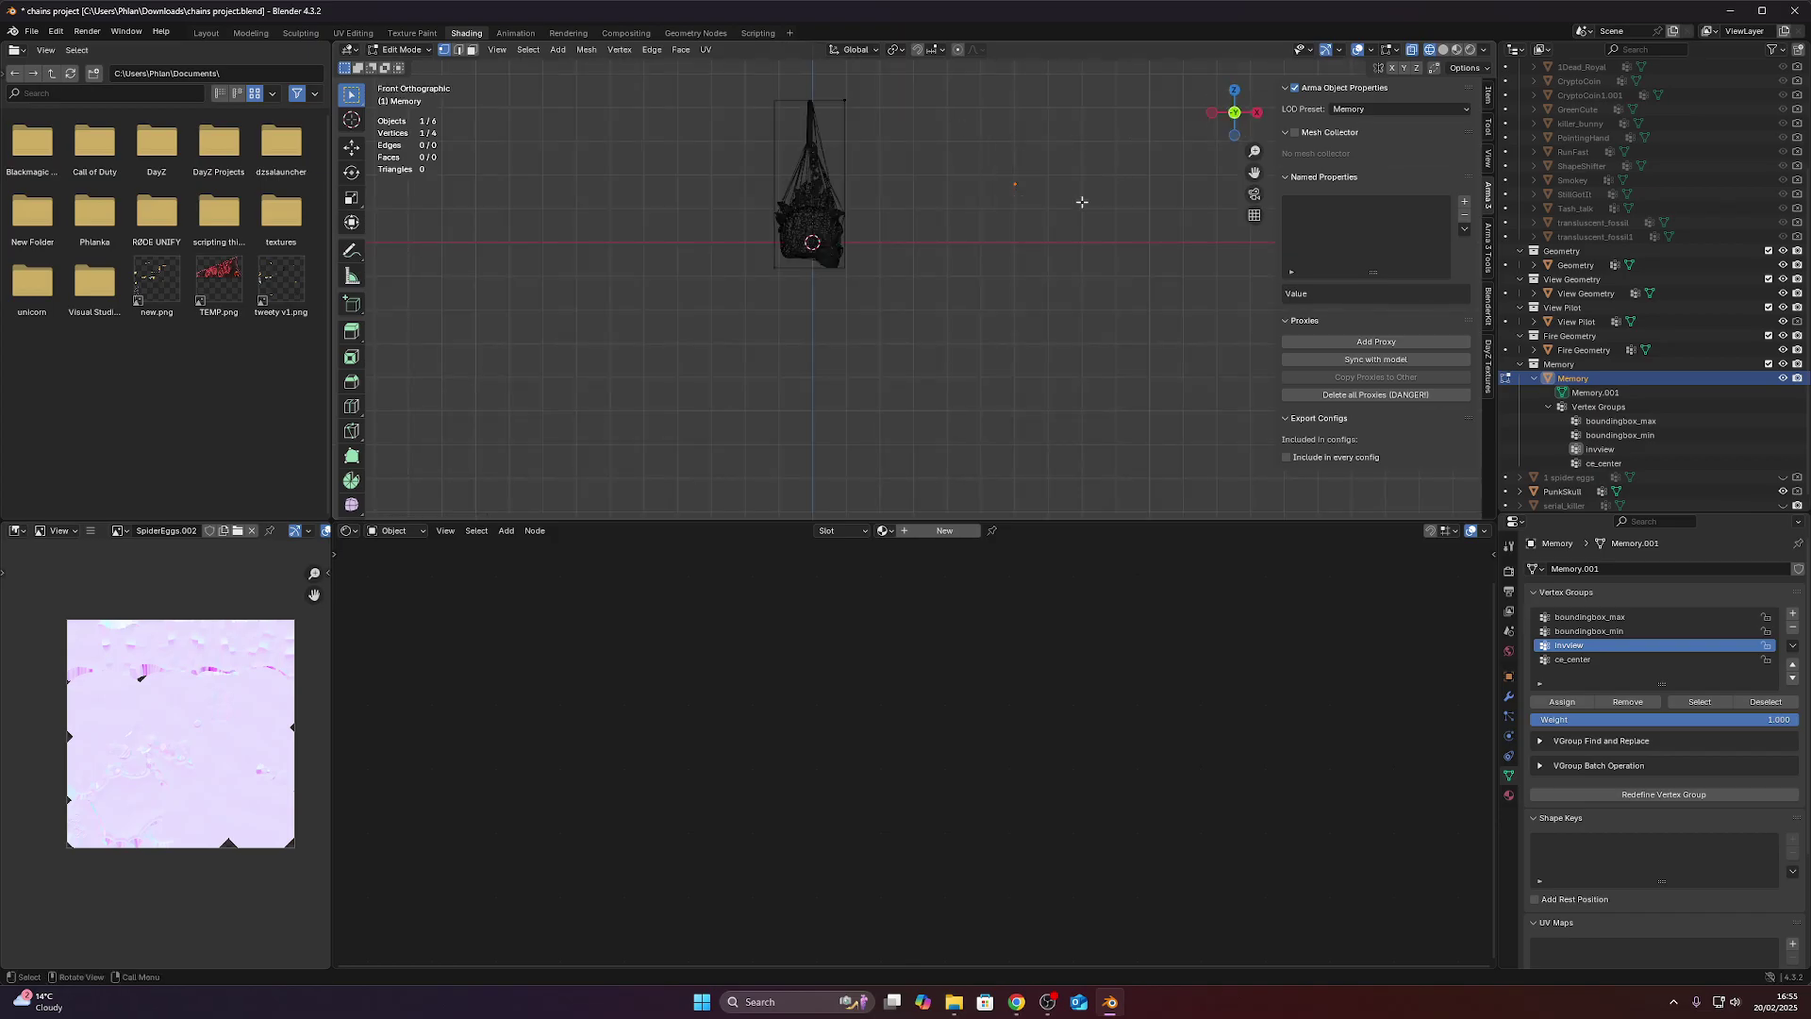
key(g)
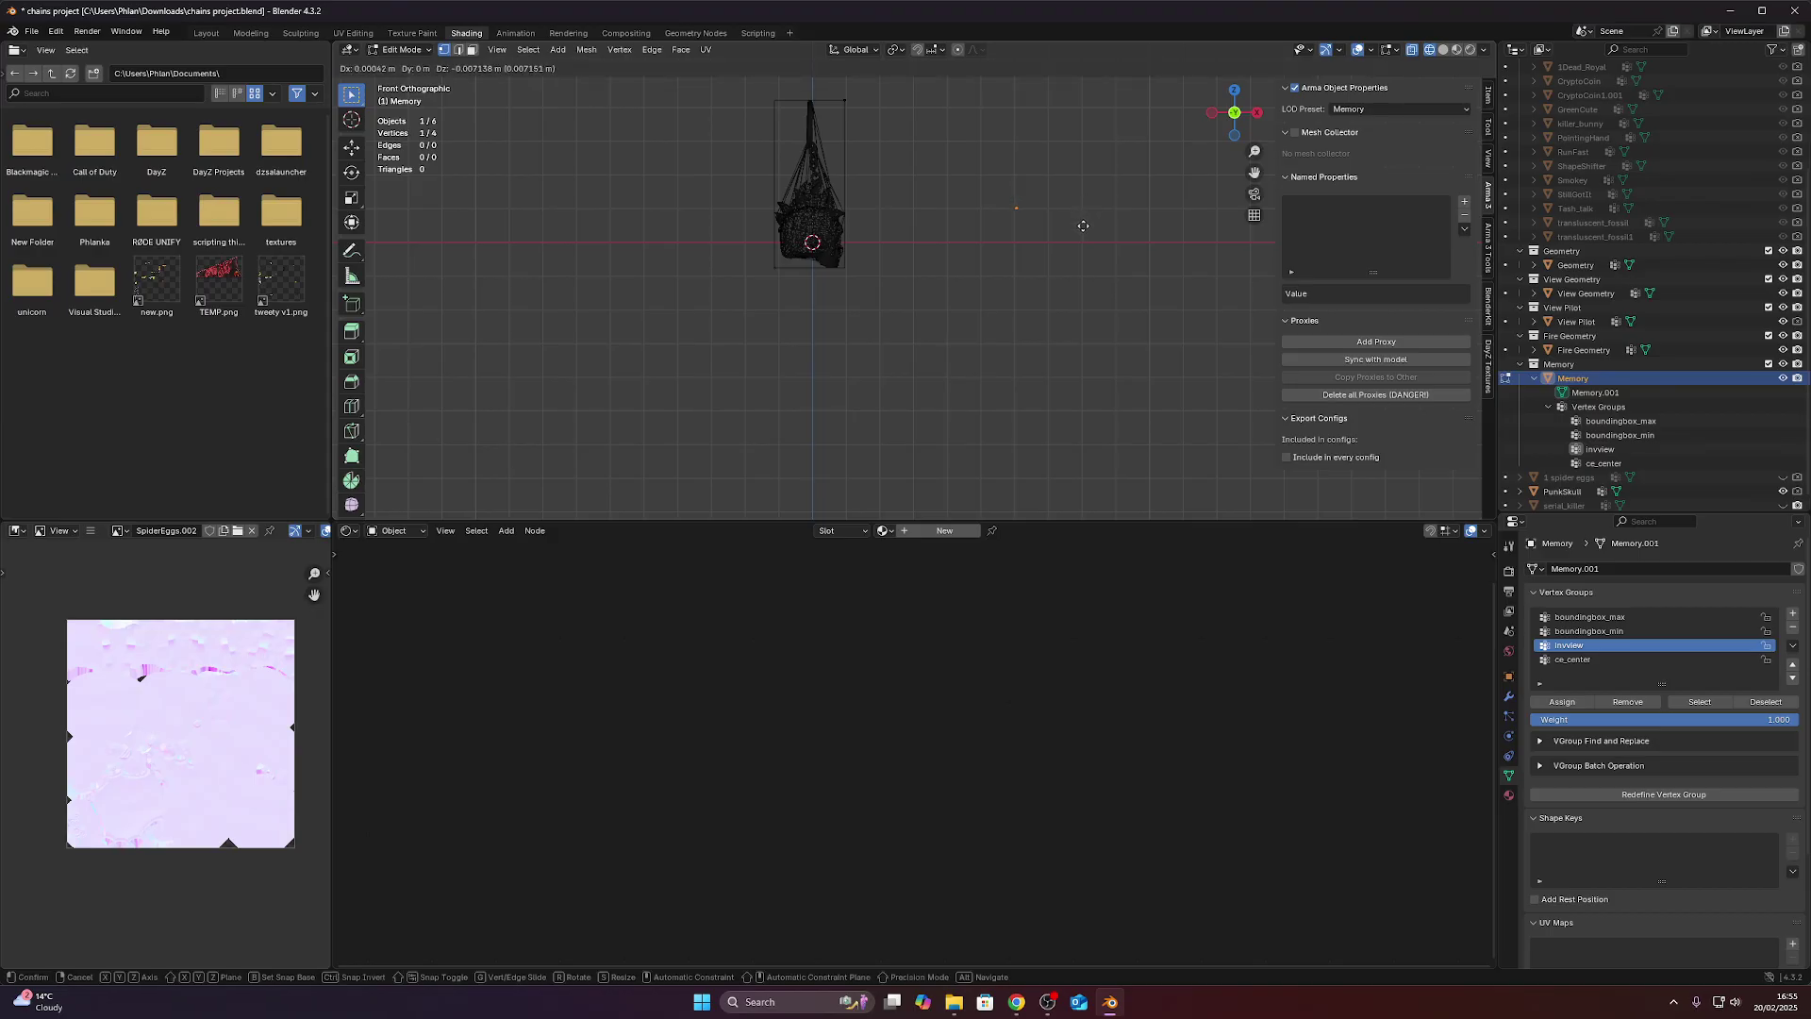
click(1080, 226)
middle_drag(952, 245, 1061, 326)
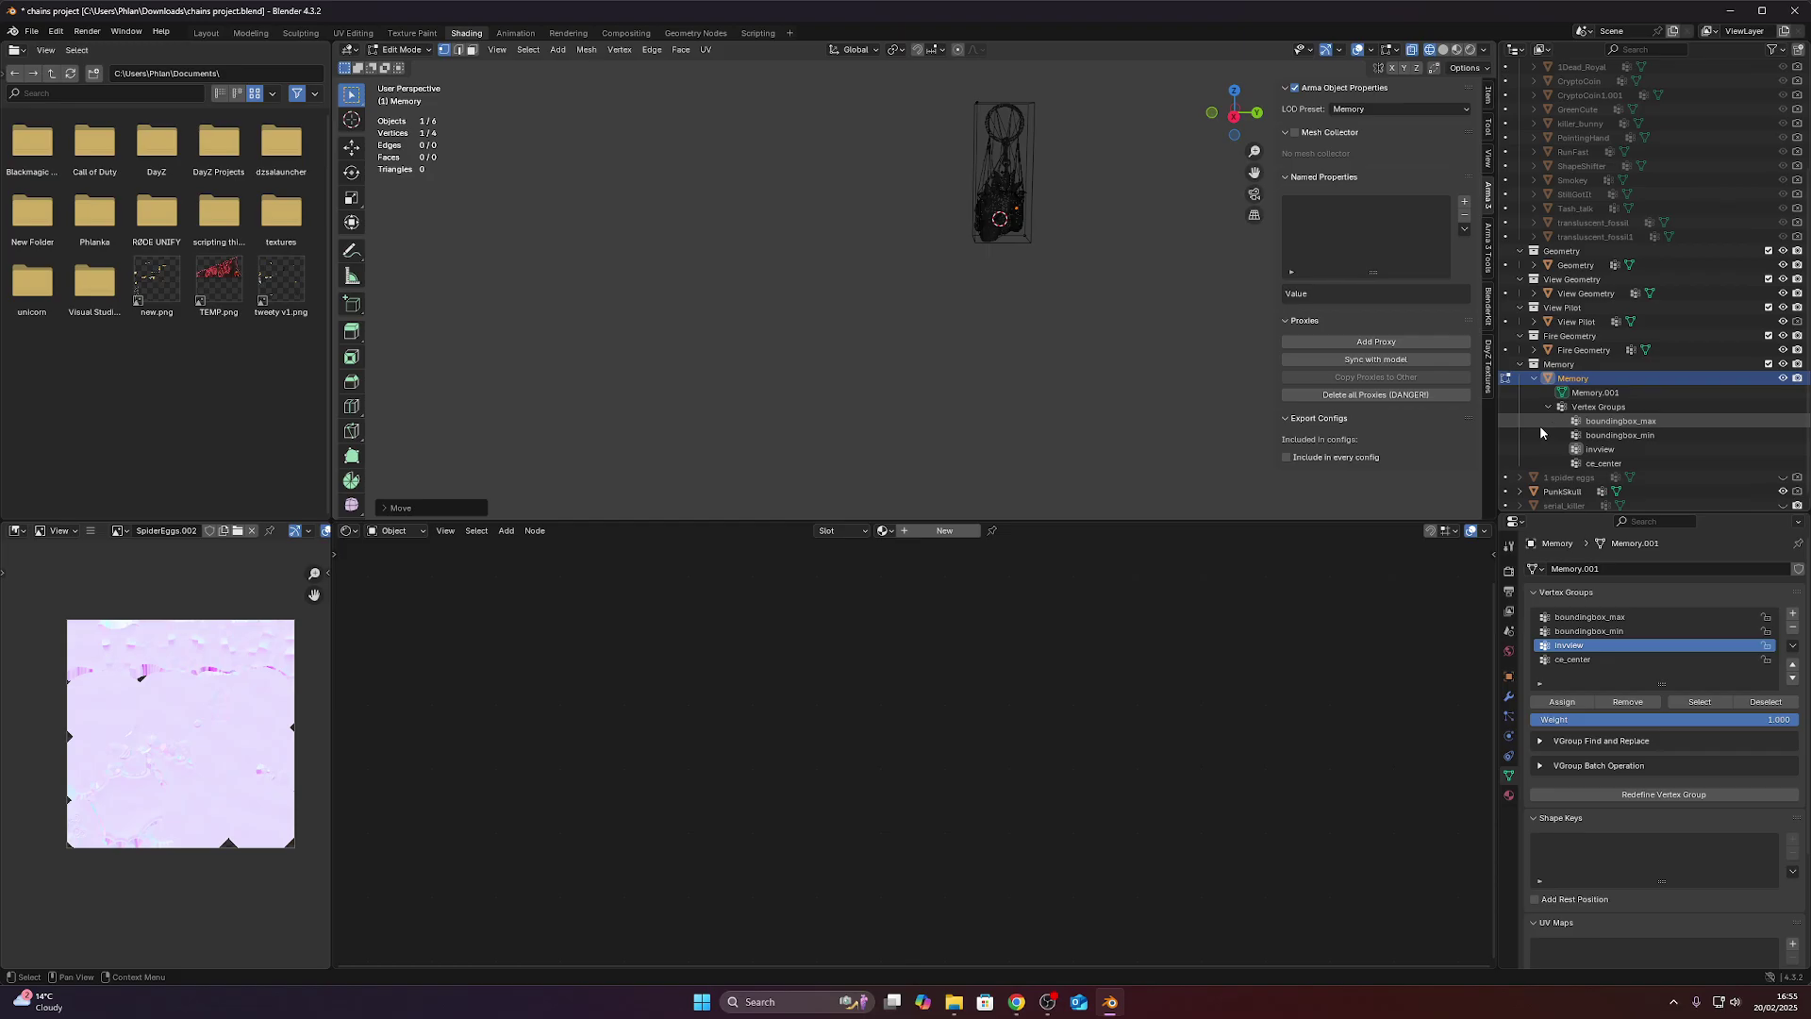
Choose LODs in the Create DayZ Geometry panel and run Create Selected LODs, which raises a Python error.
click(1531, 378)
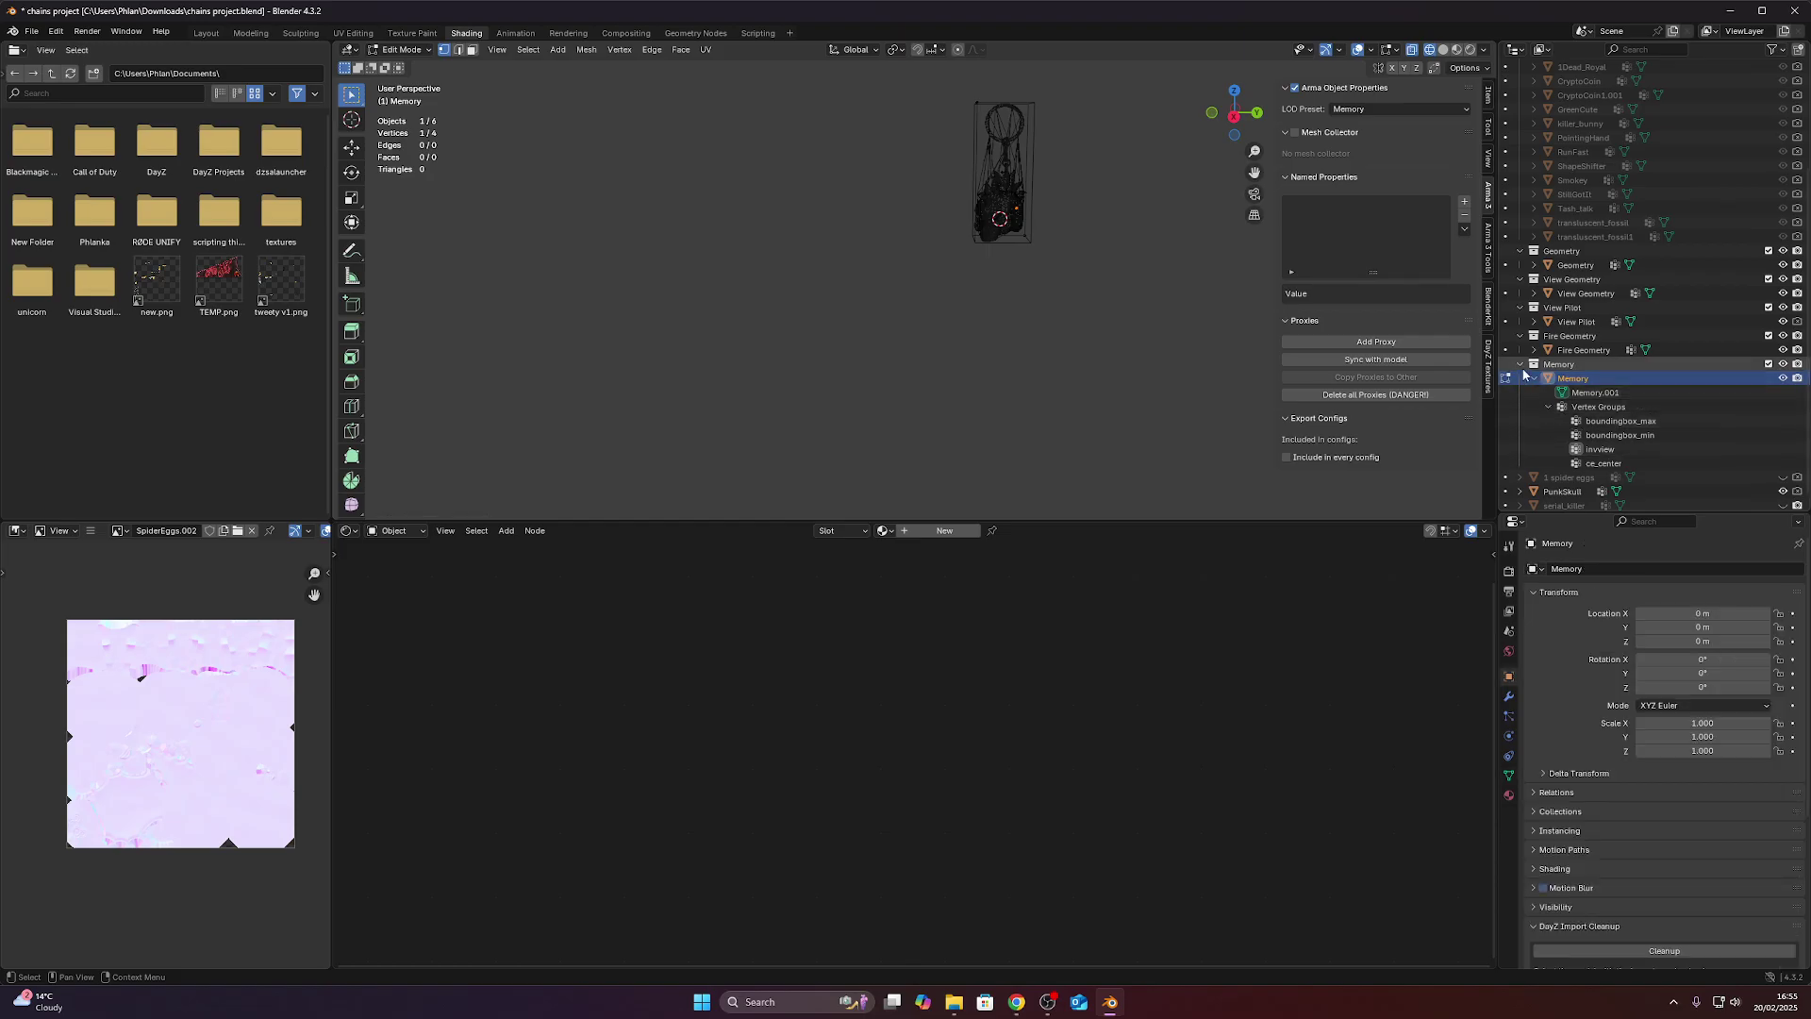
click(1521, 366)
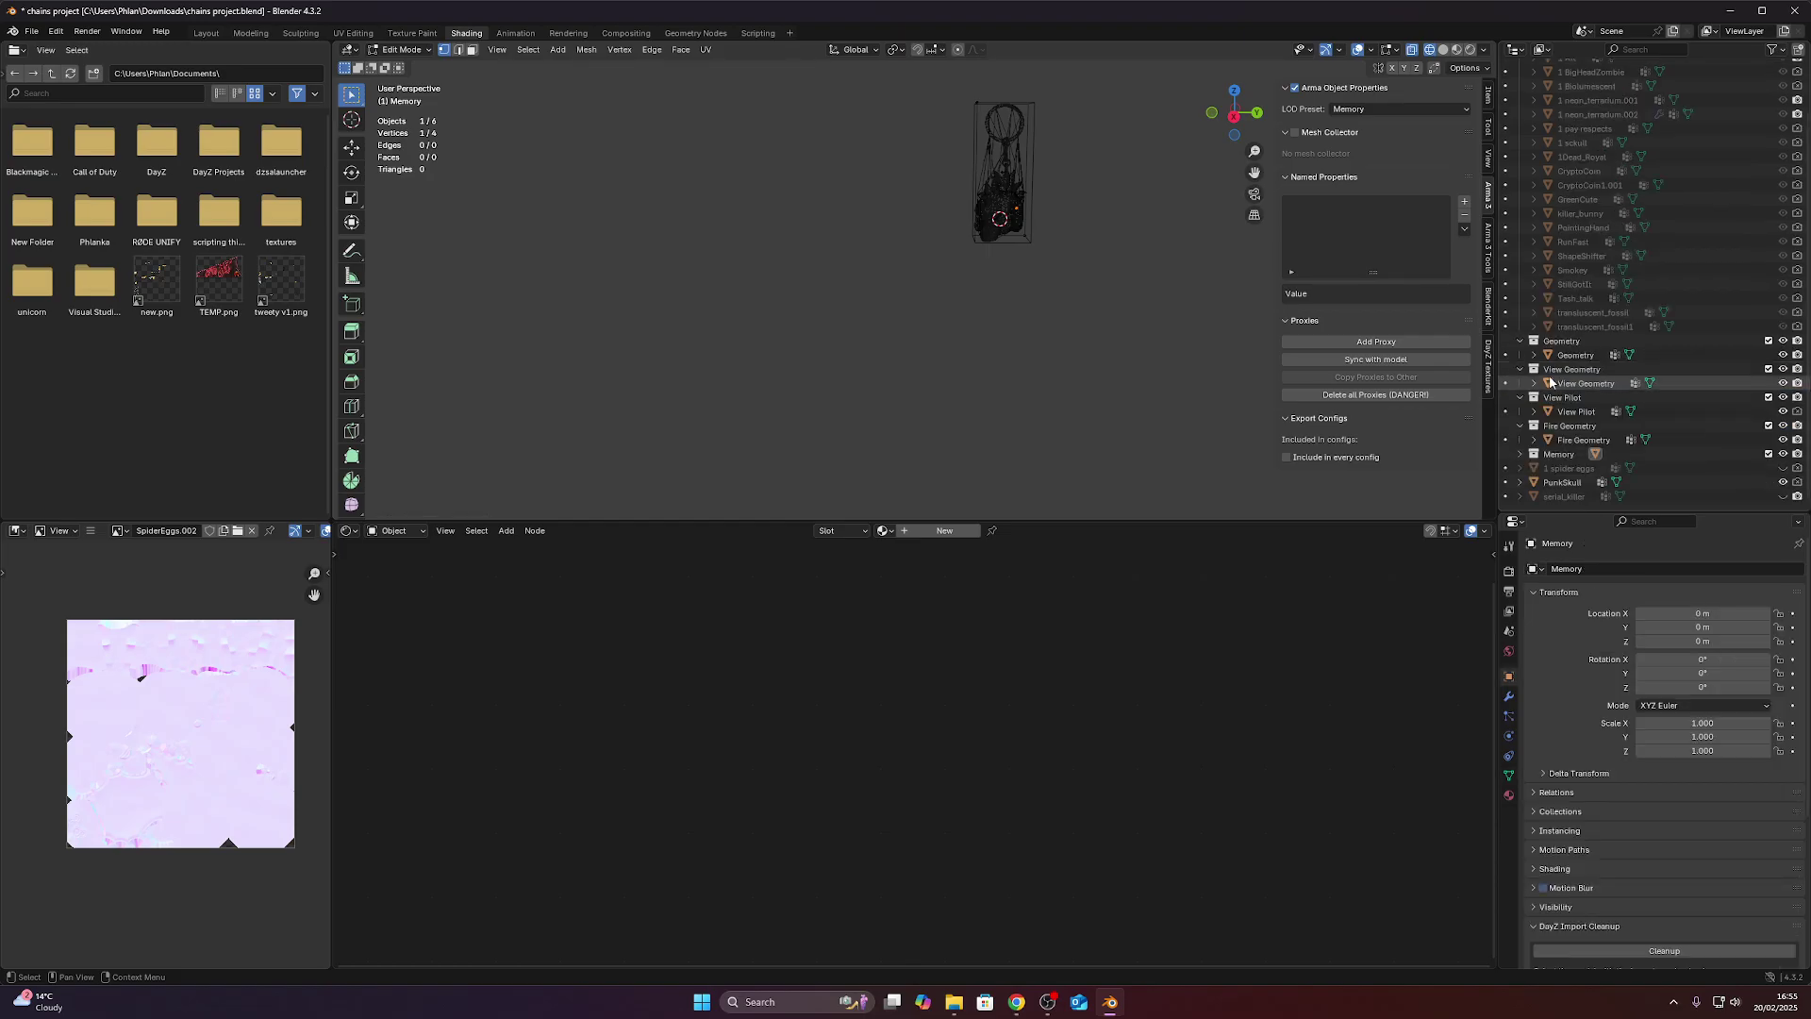
click(1510, 547)
scroll(1533, 603, up, 3)
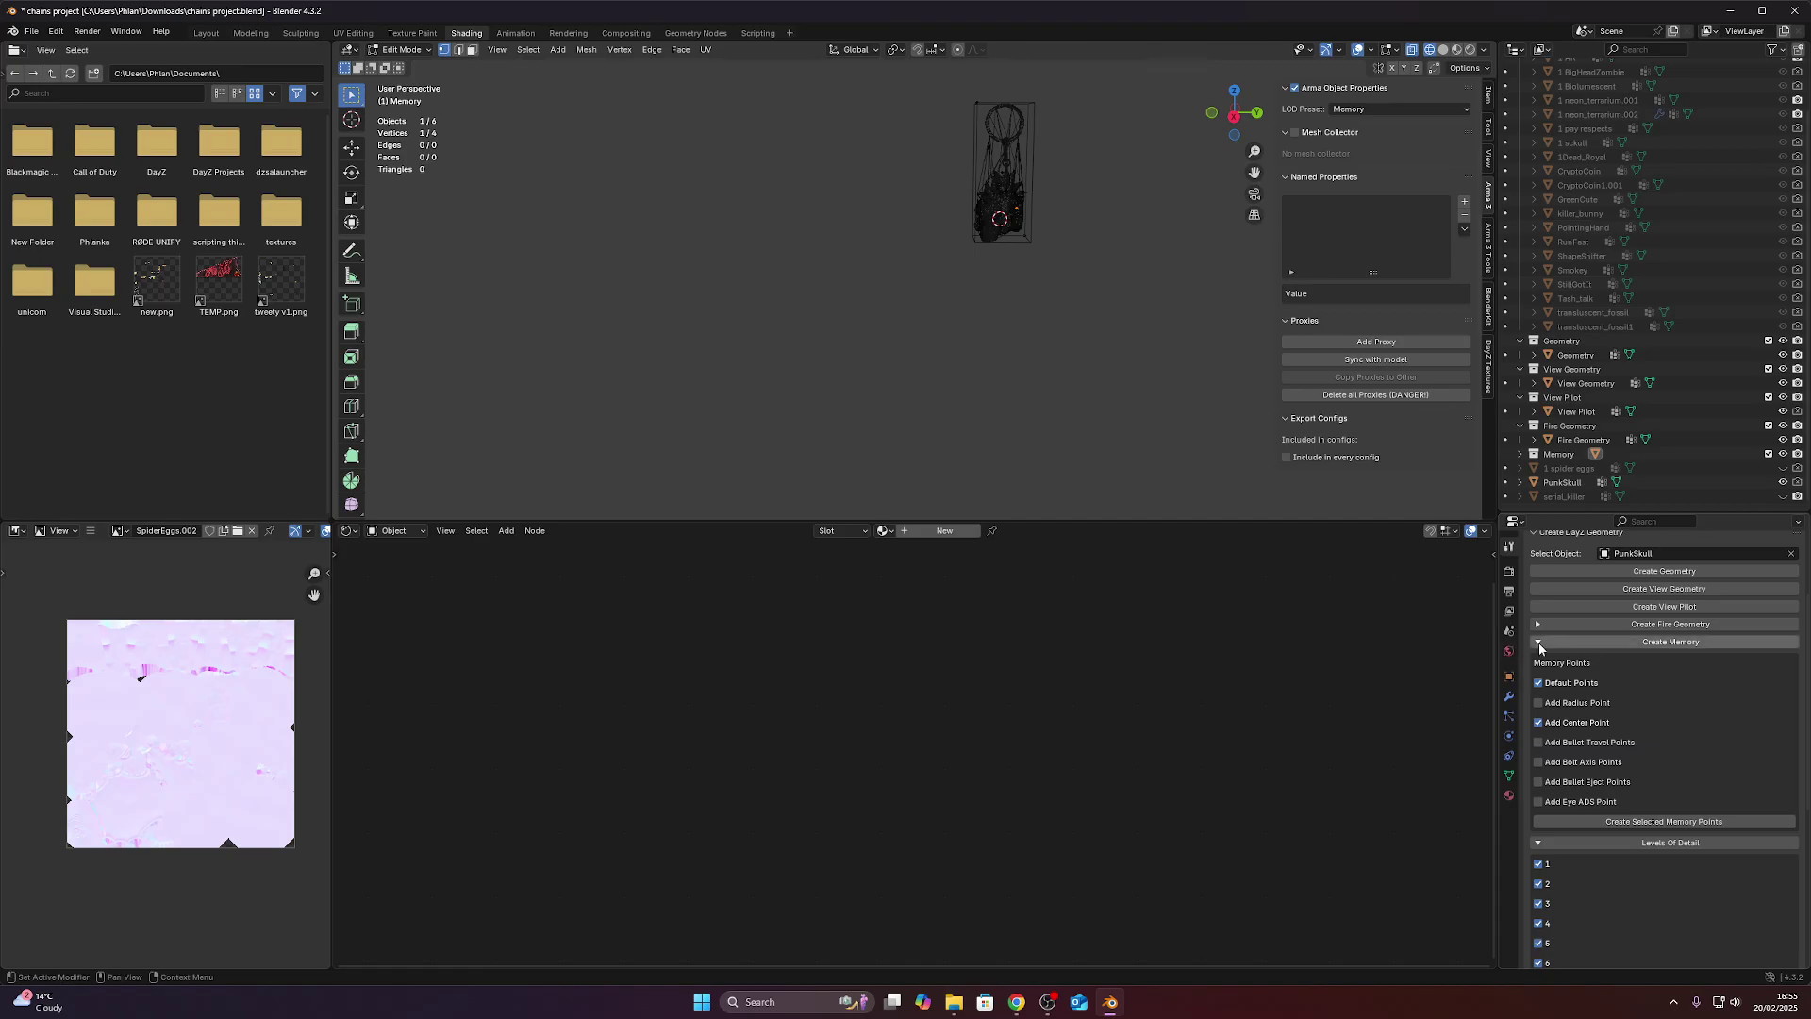
click(1538, 643)
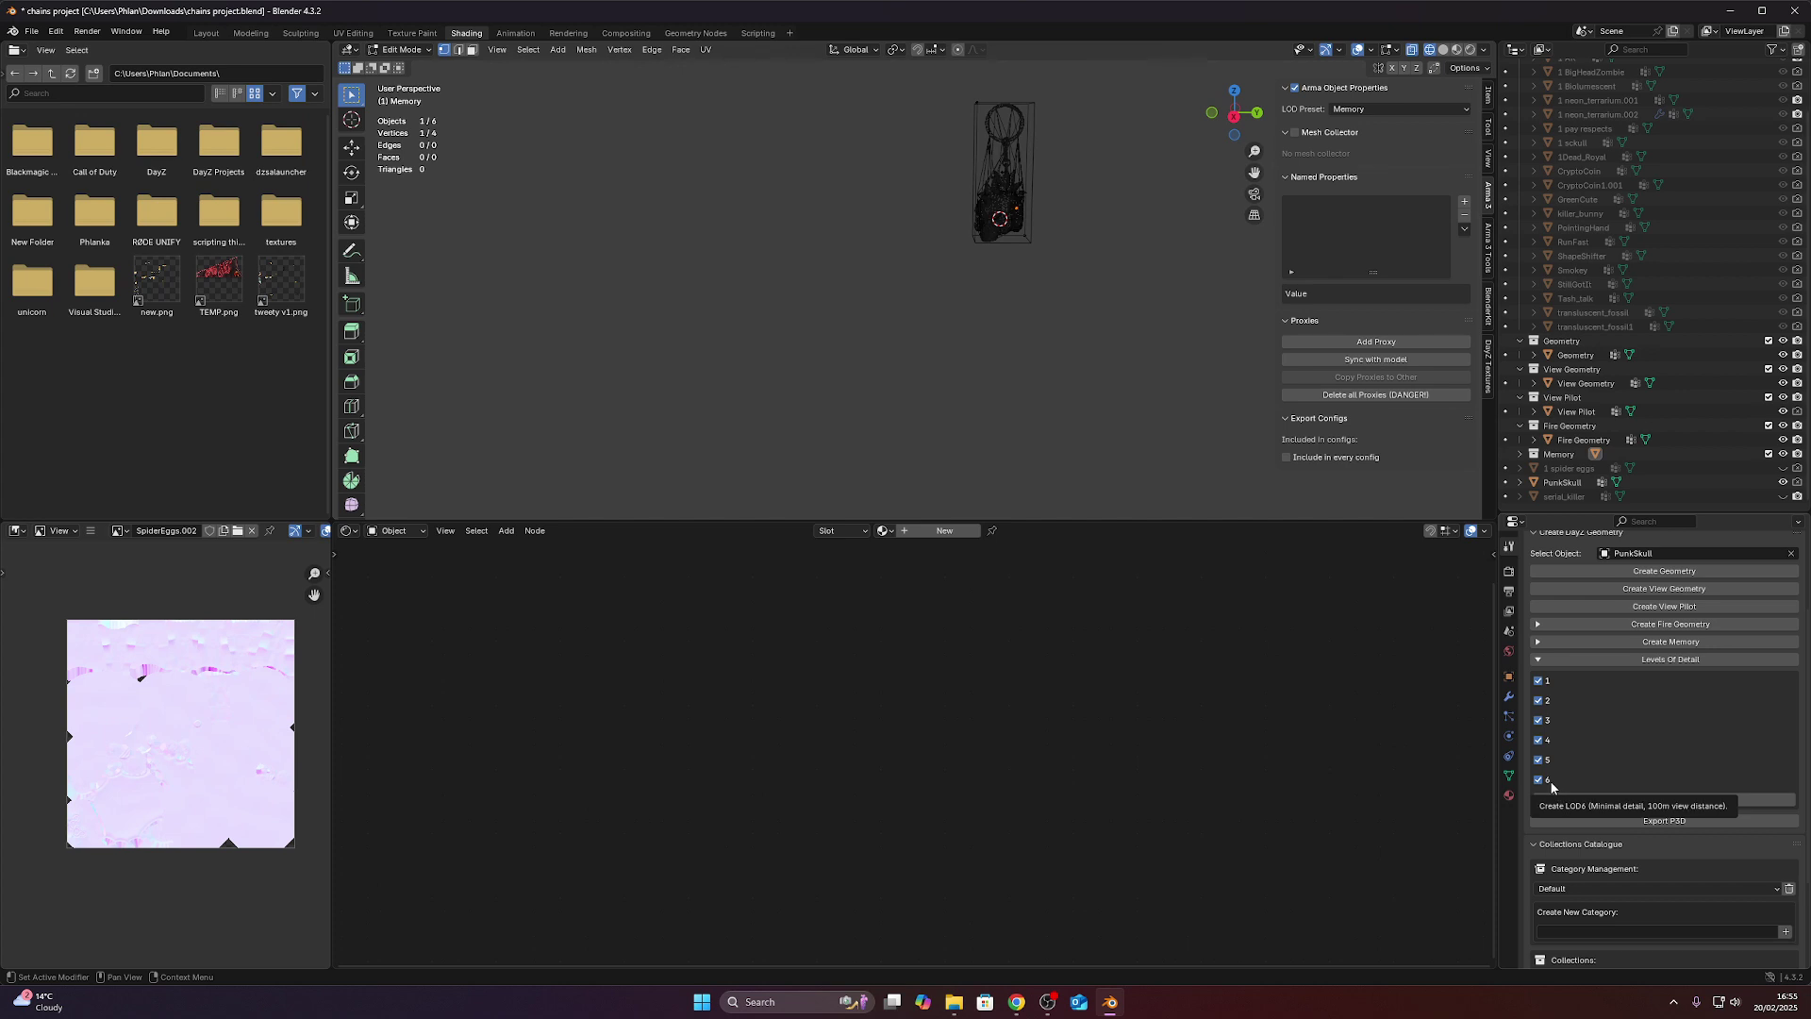
click(1539, 680)
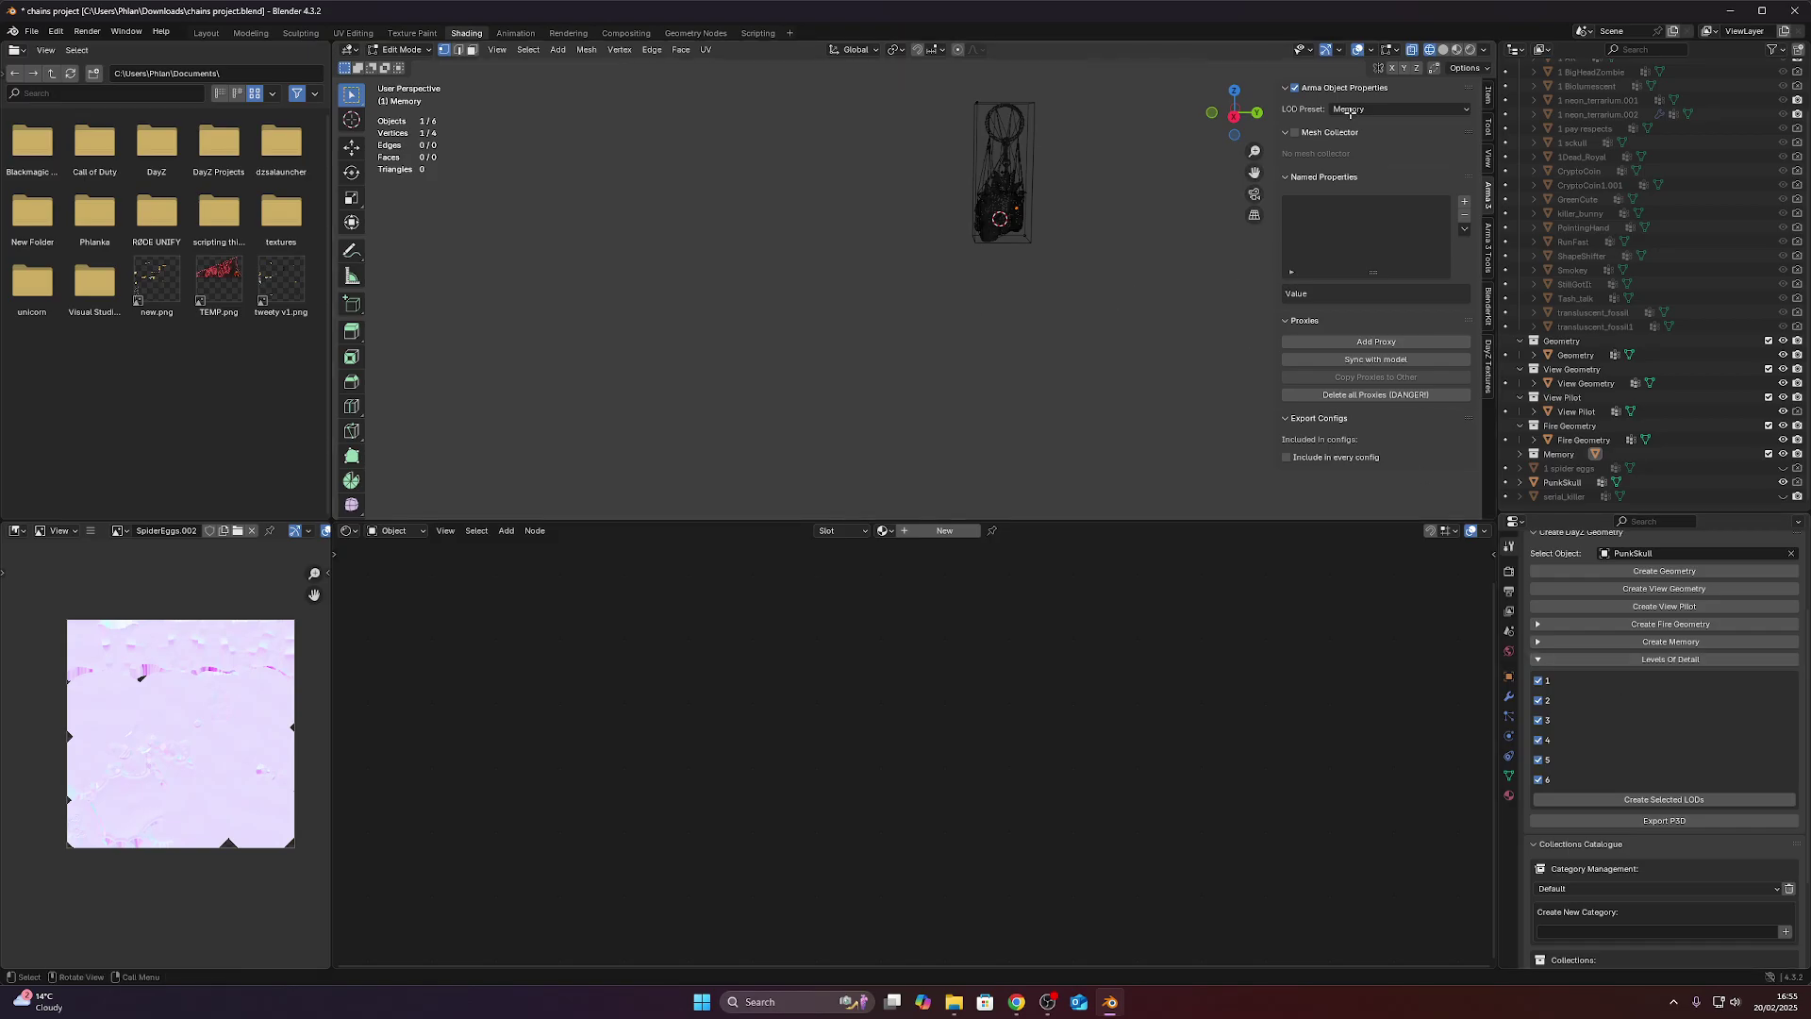
key(Home)
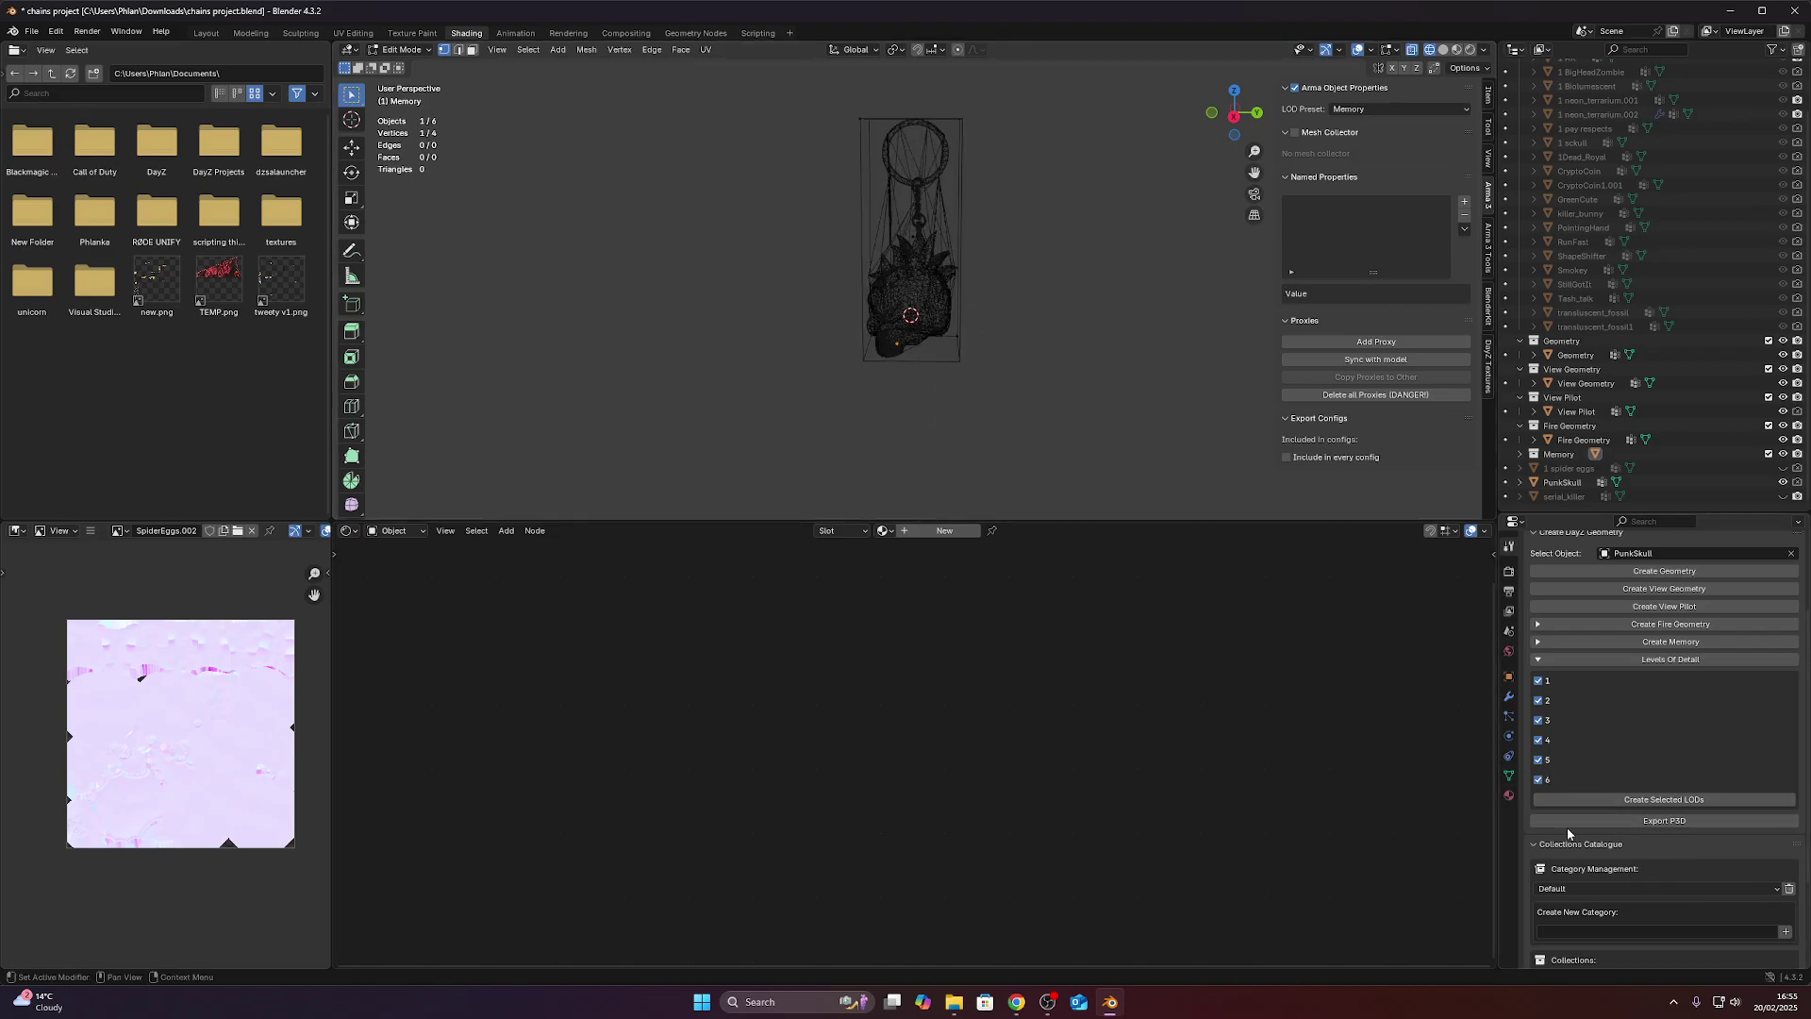
middle_drag(780, 227, 867, 111)
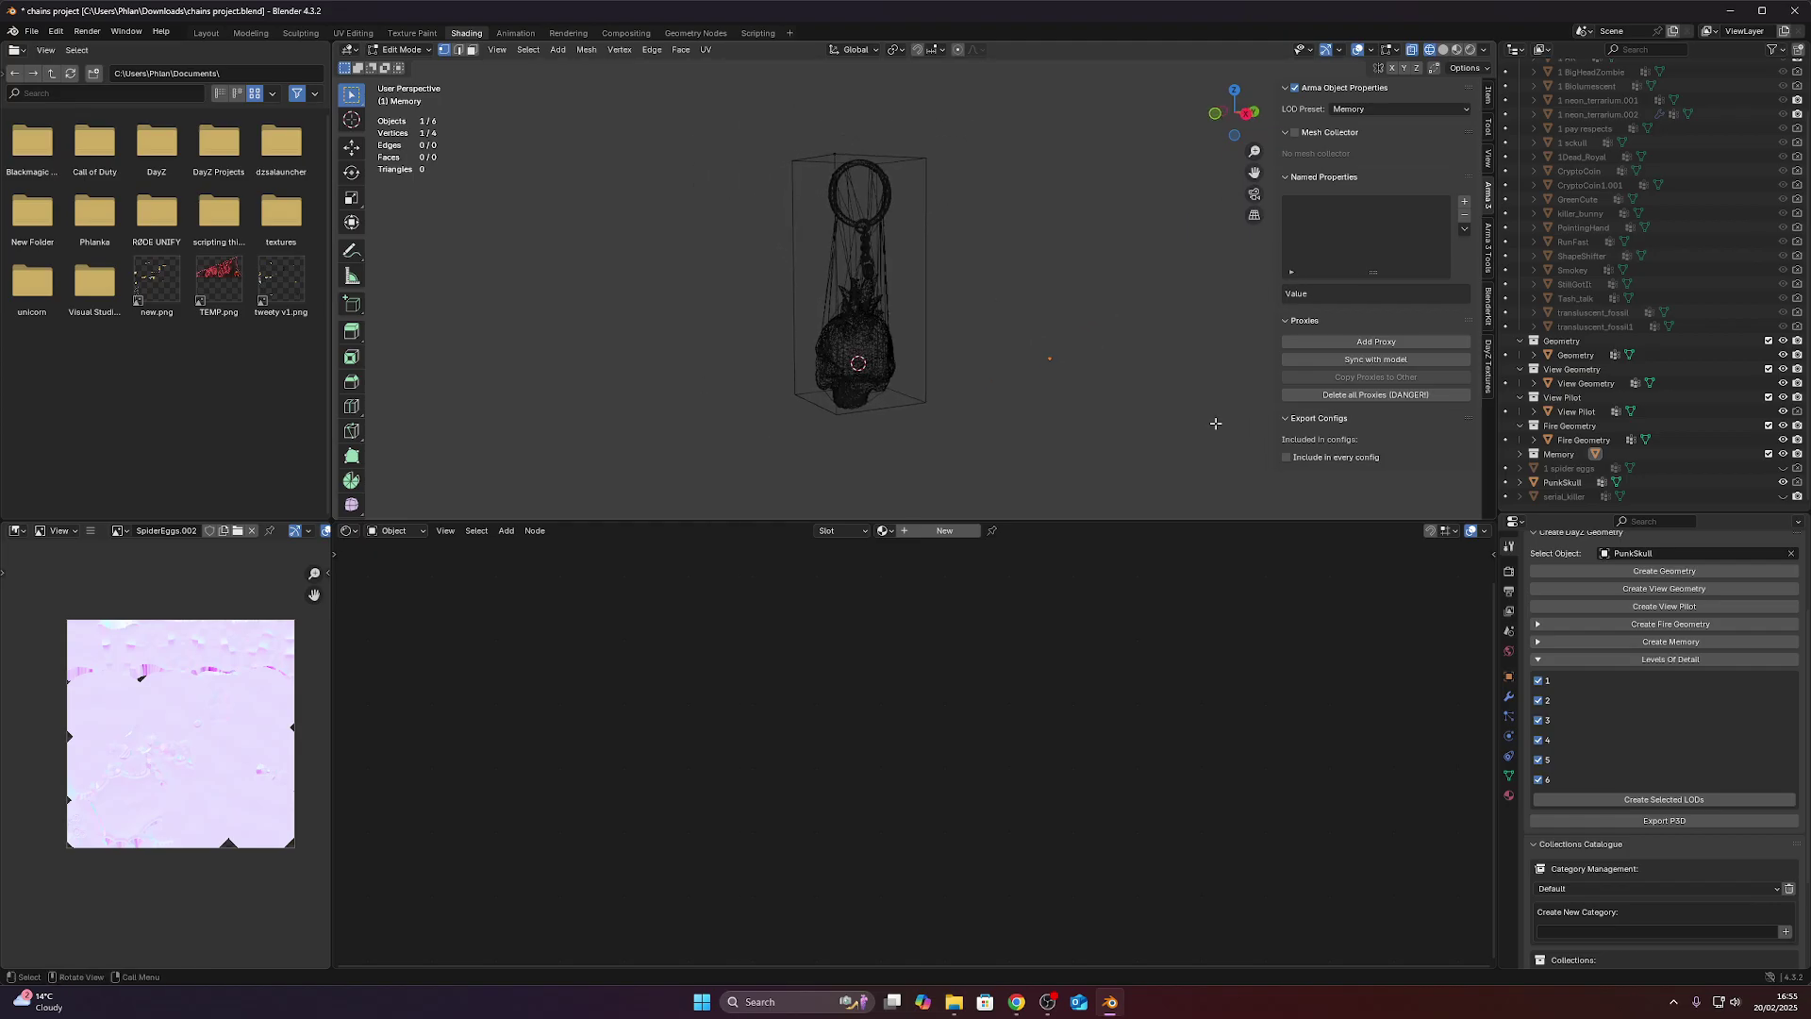
click(1668, 800)
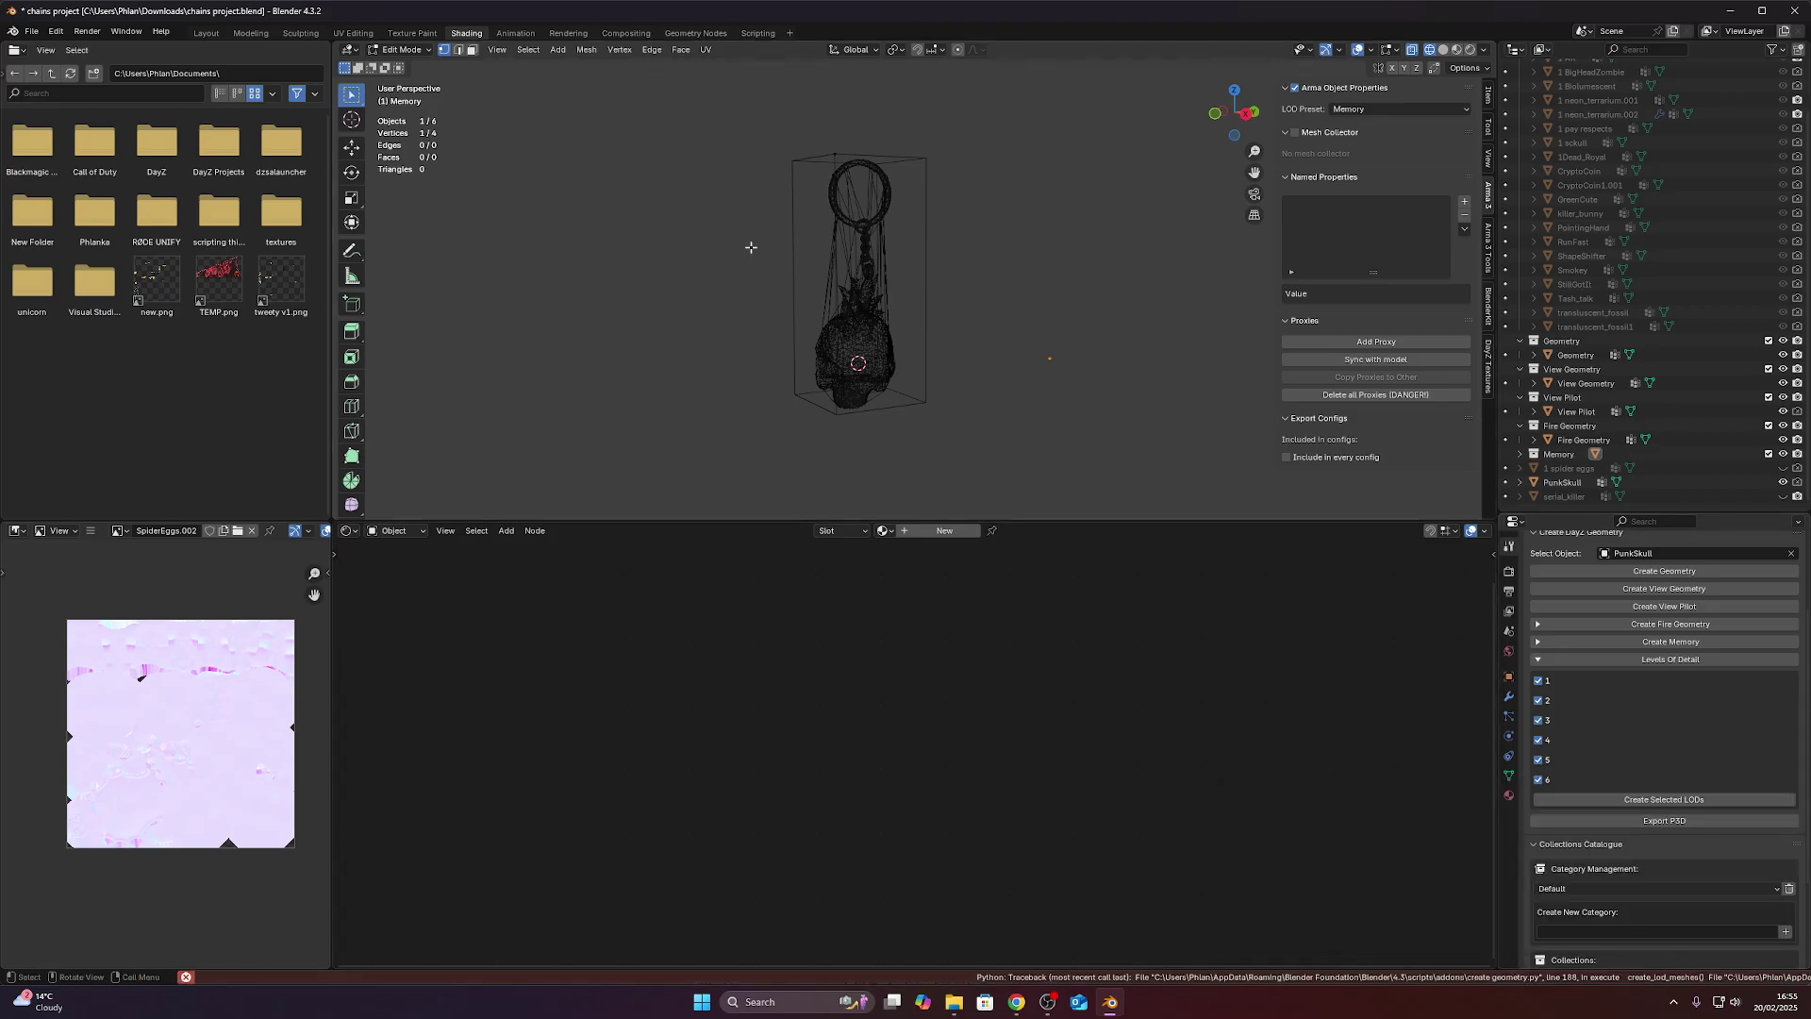
Return to Object Mode and generate the selected LODs for PunkSkull.
click(401, 49)
click(398, 68)
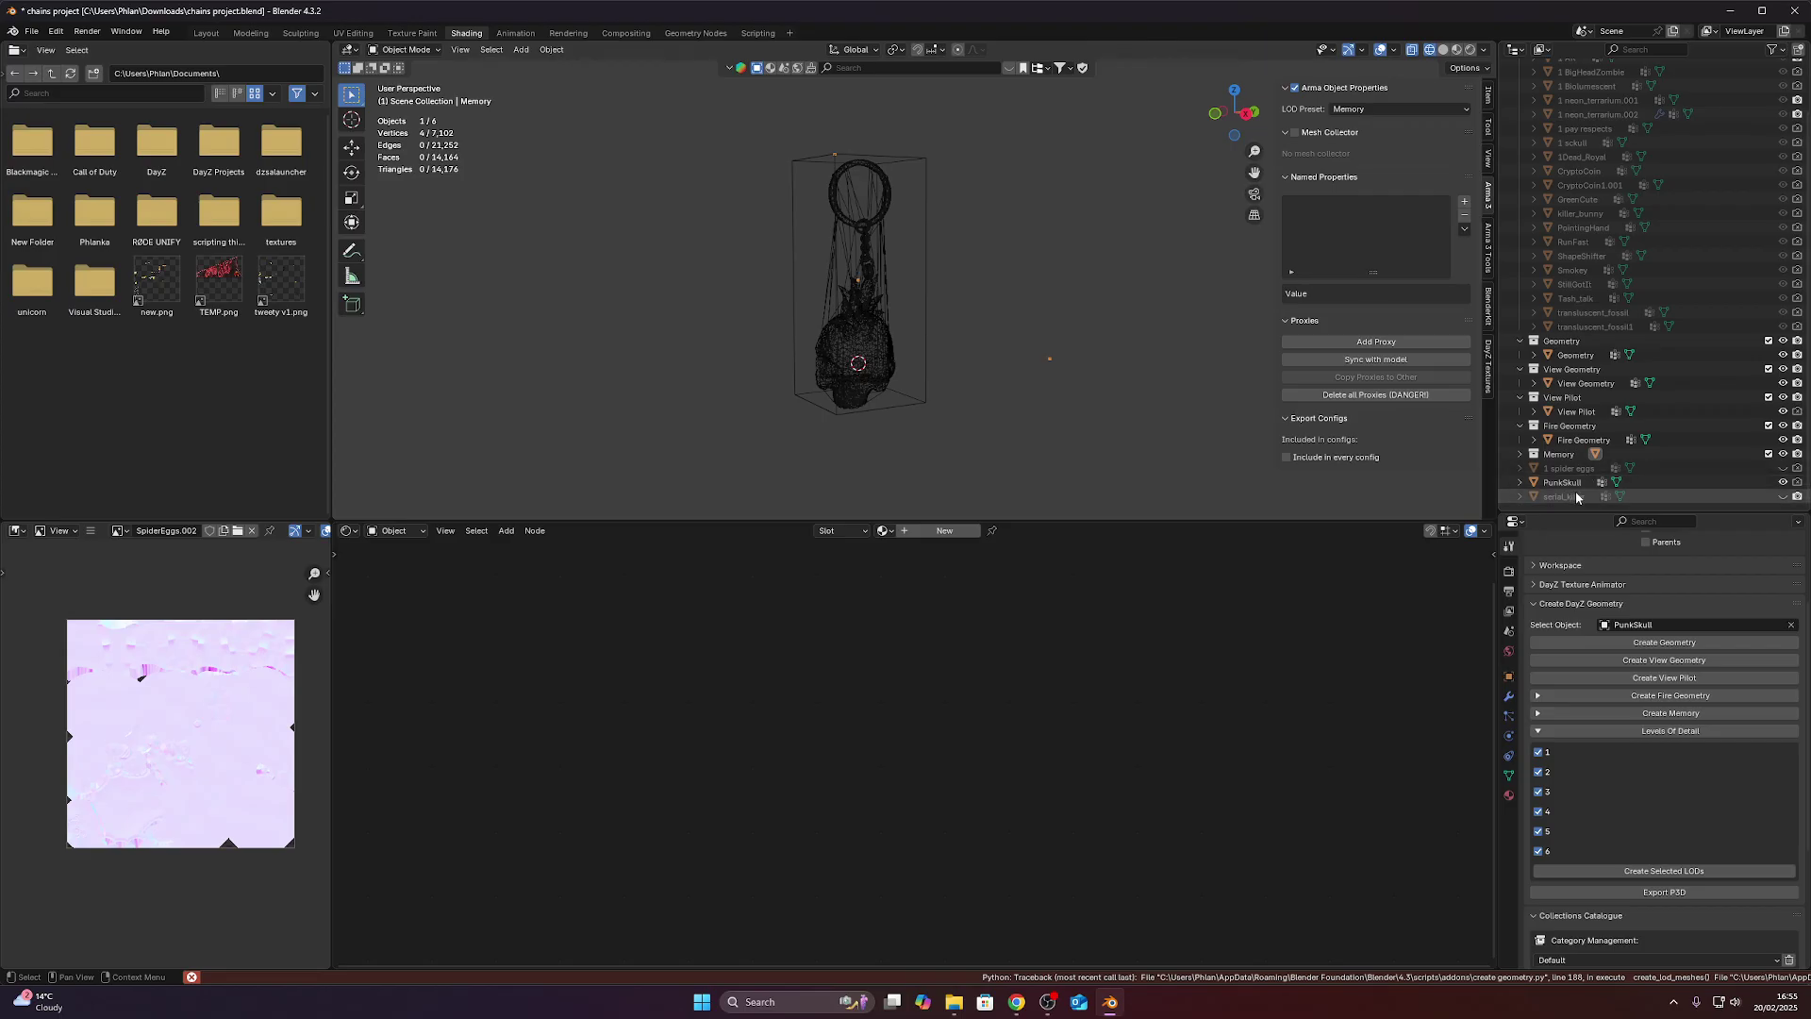
click(1660, 872)
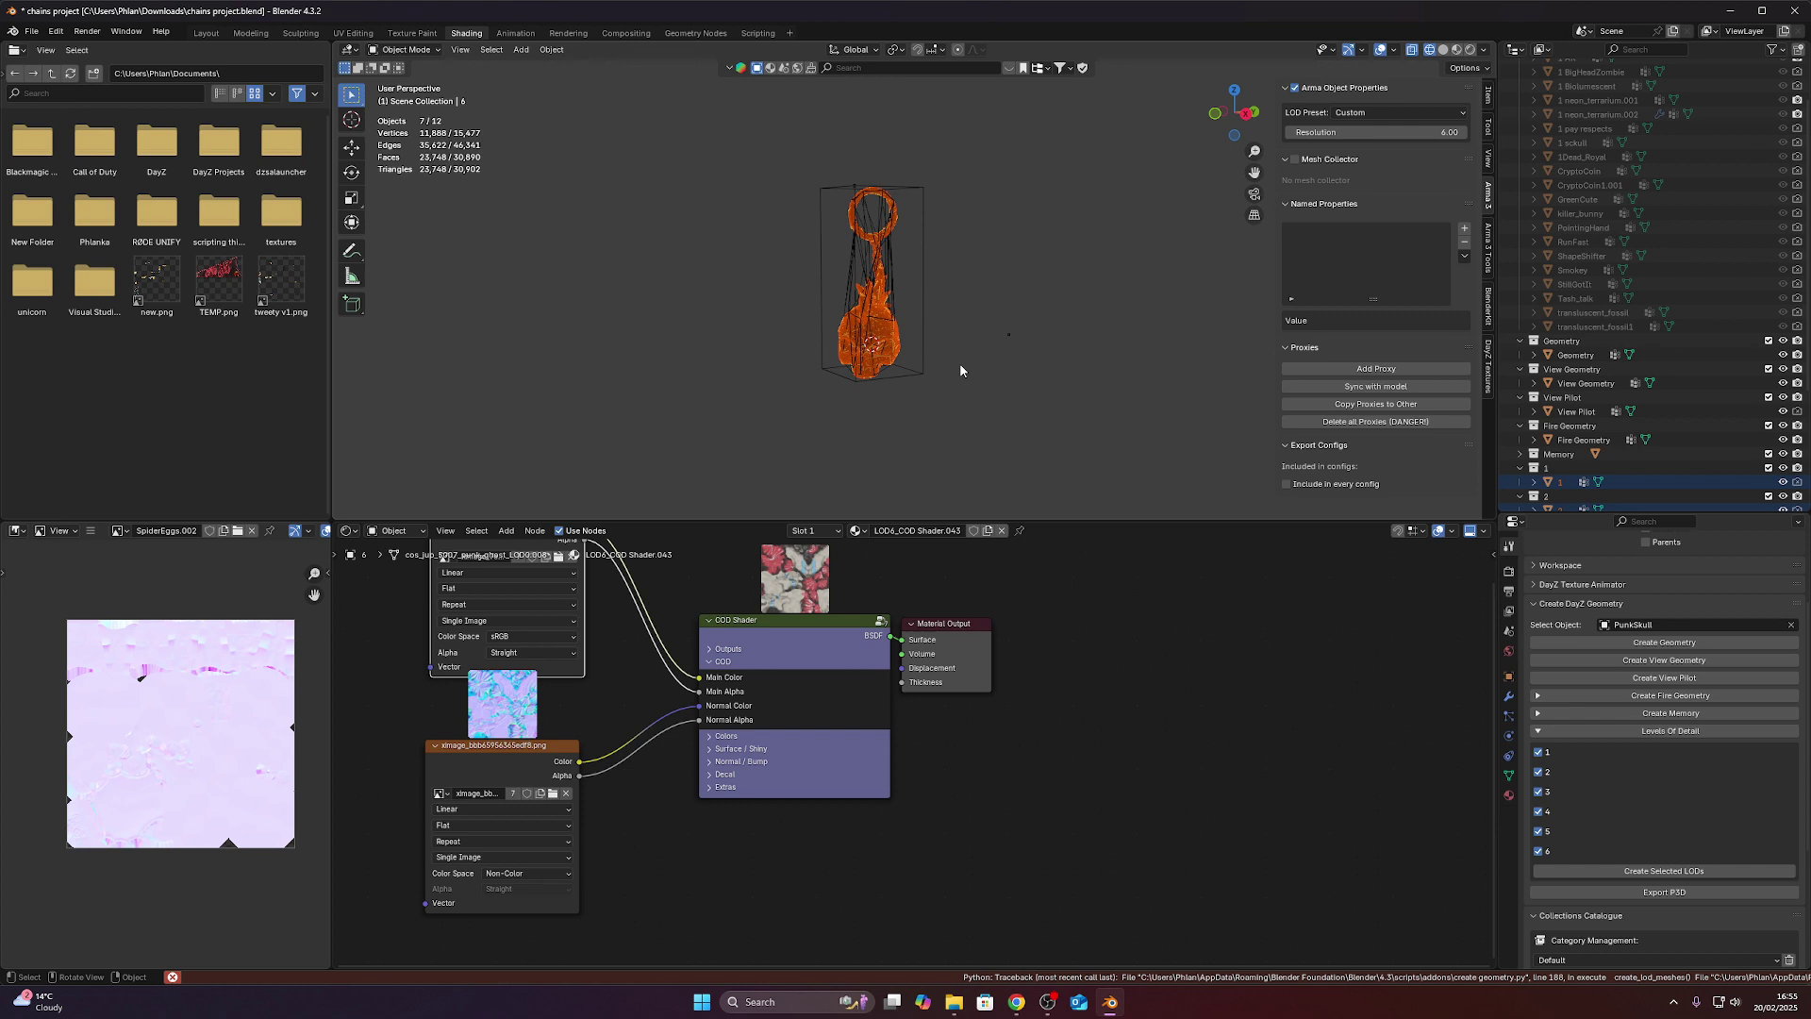
middle_drag(858, 372, 934, 376)
scroll(775, 392, up, 5)
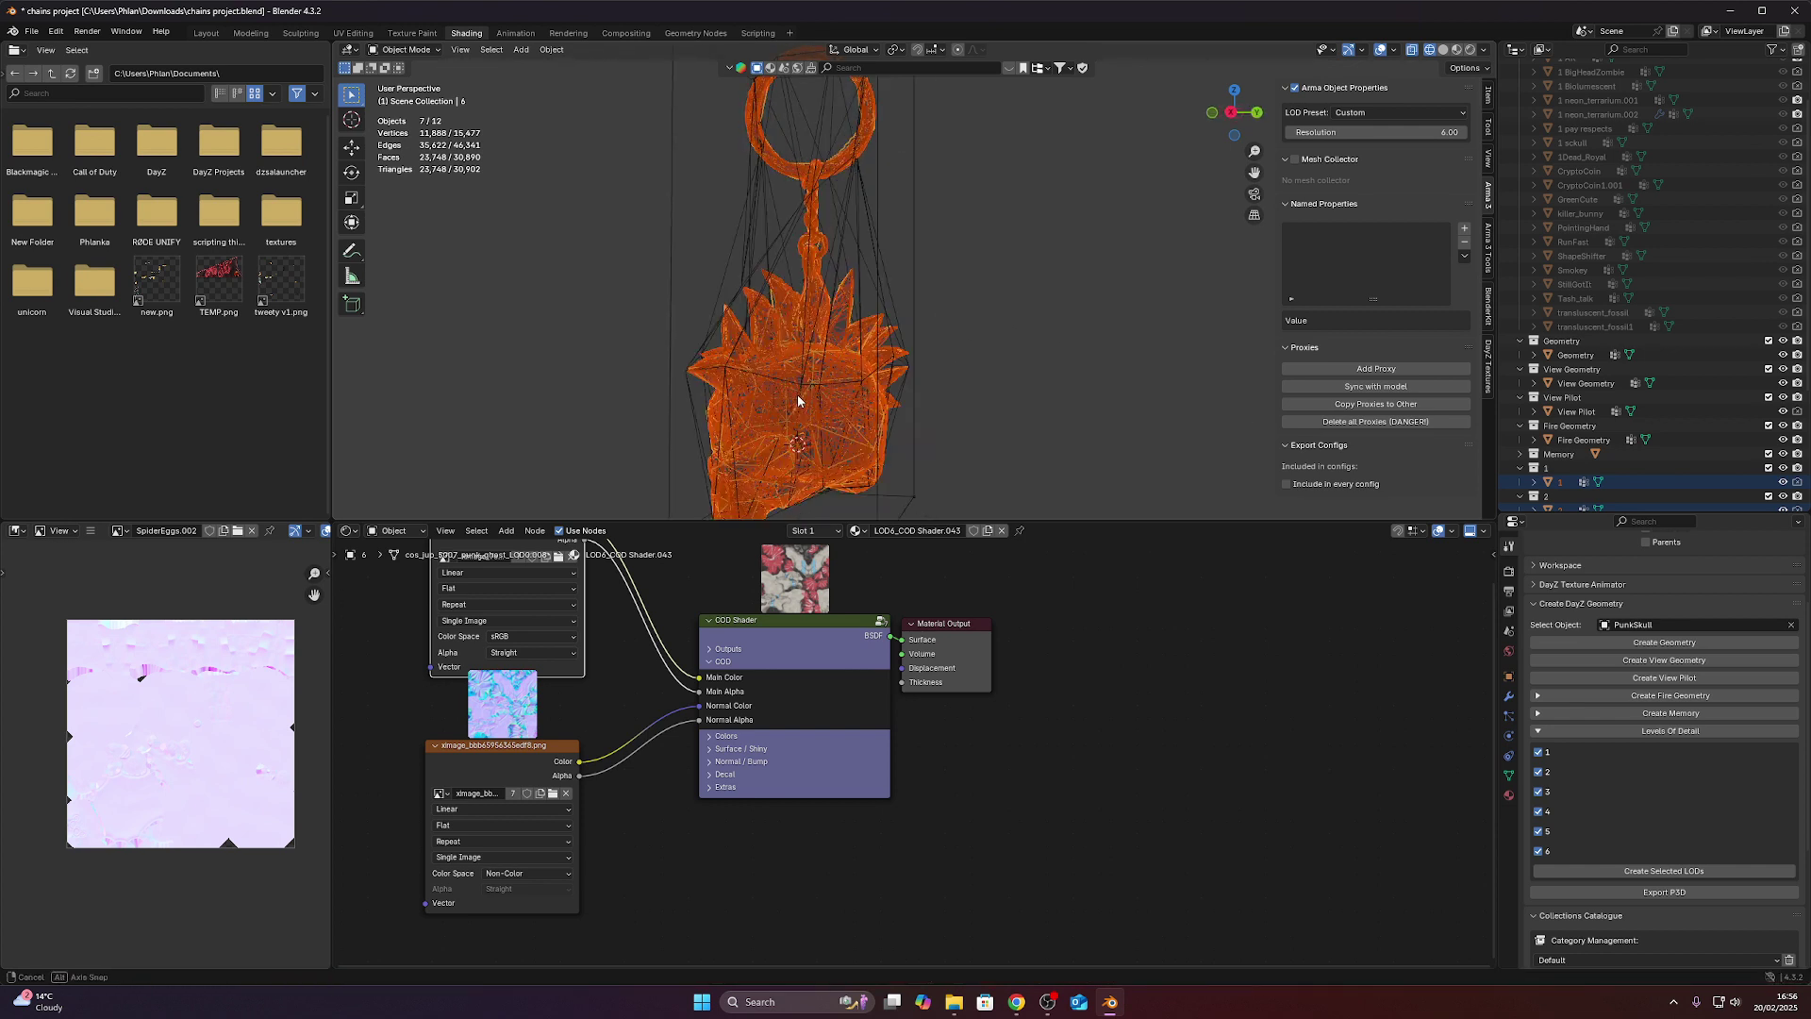
Inspect the LOD1, LOD2 and LOD3 meshes in the viewport.
click(748, 225)
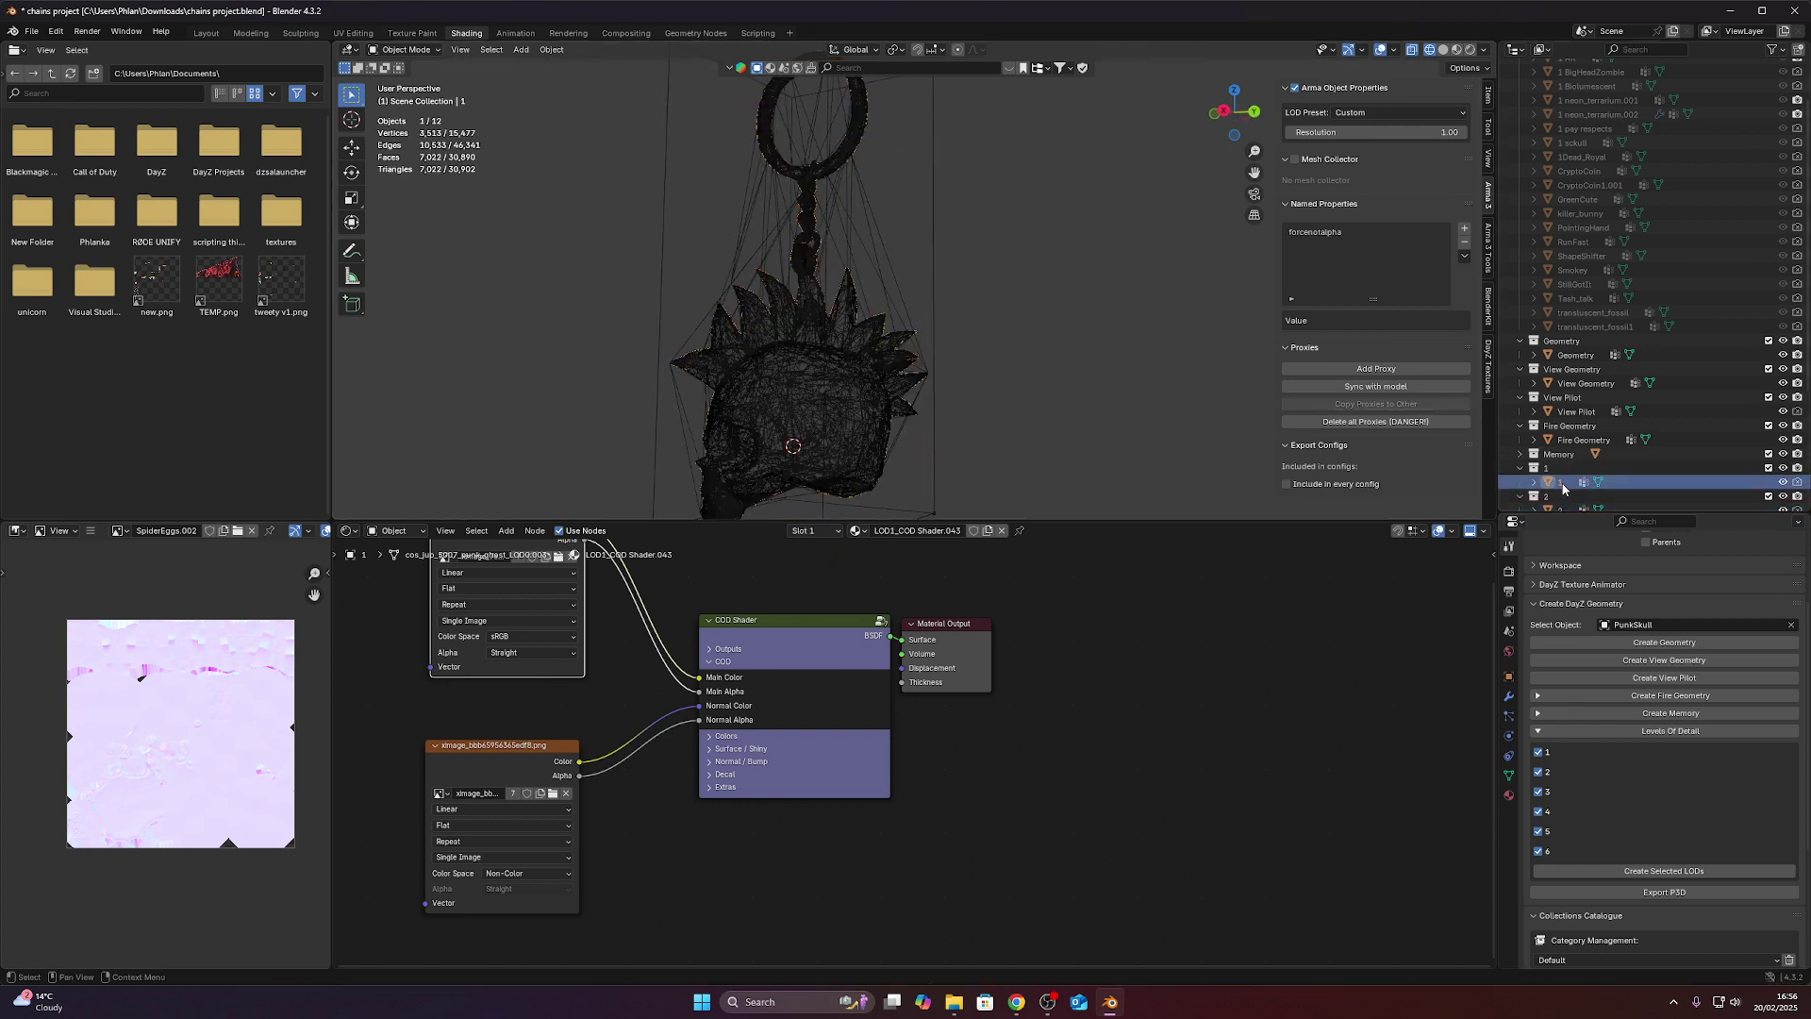
middle_drag(457, 187, 496, 187)
scroll(1744, 481, down, 1)
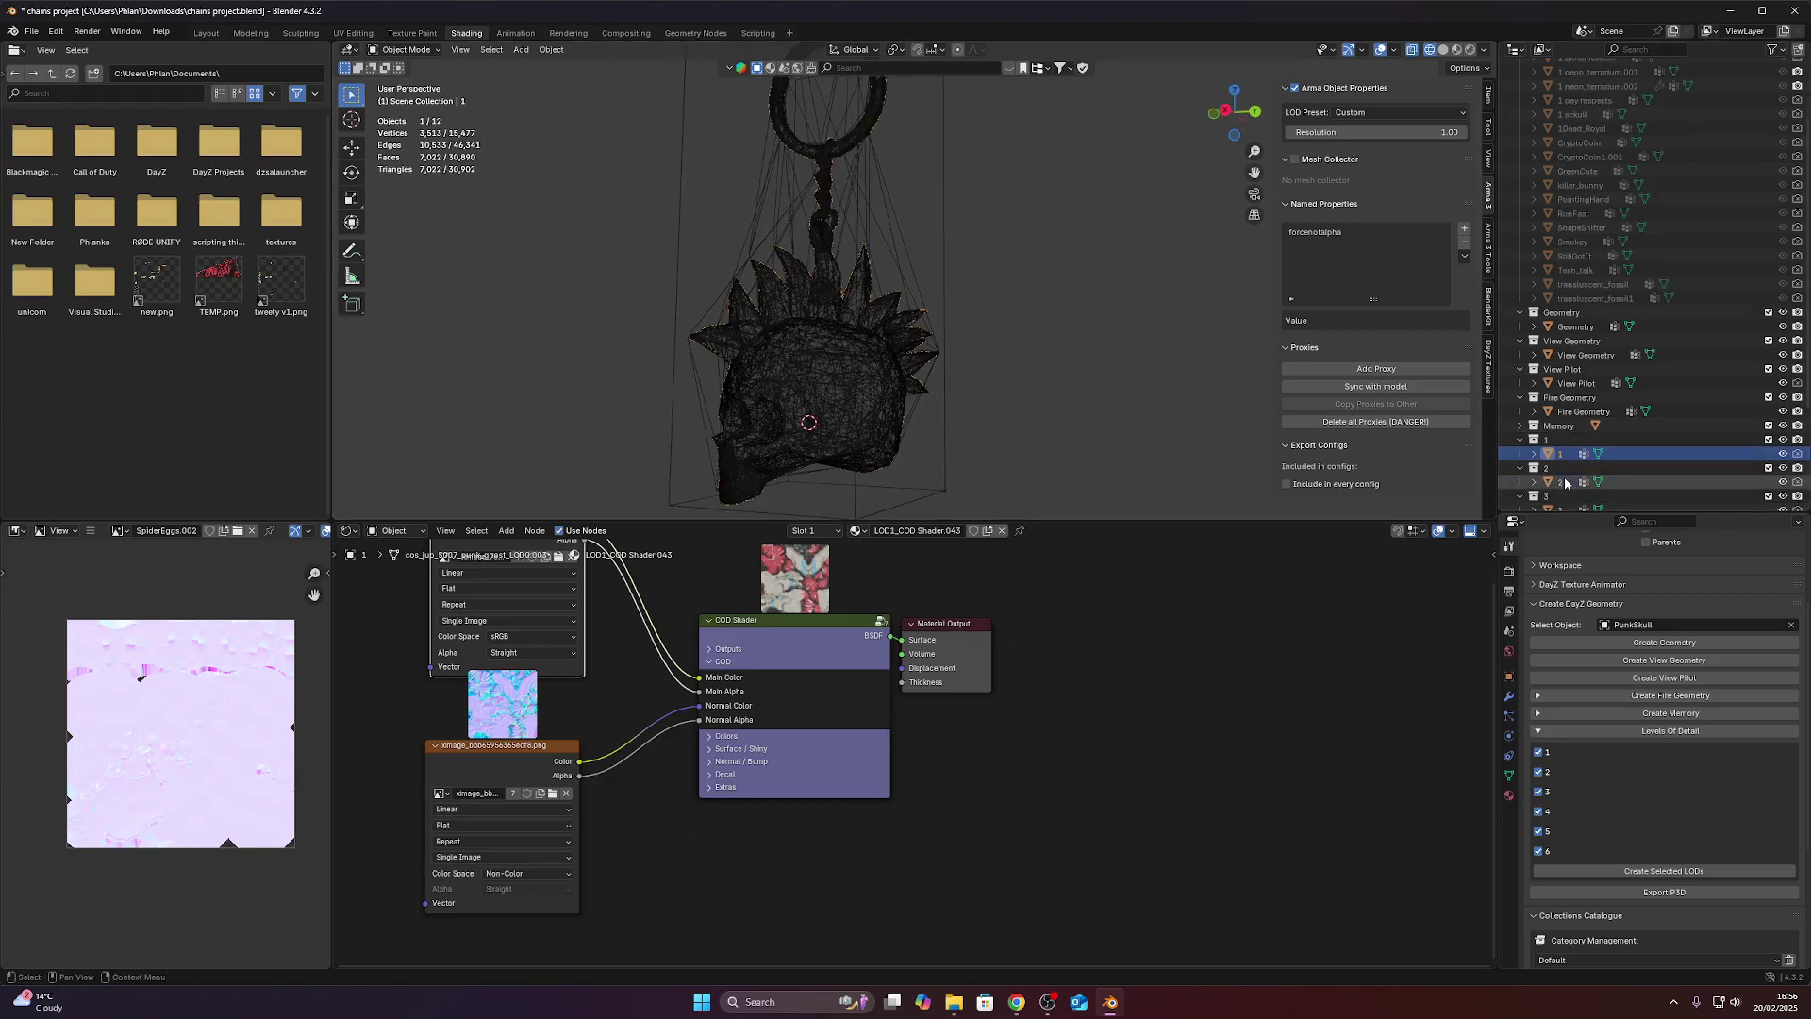
click(1744, 481)
middle_drag(412, 182, 1226, 443)
scroll(1563, 487, down, 2)
click(1563, 486)
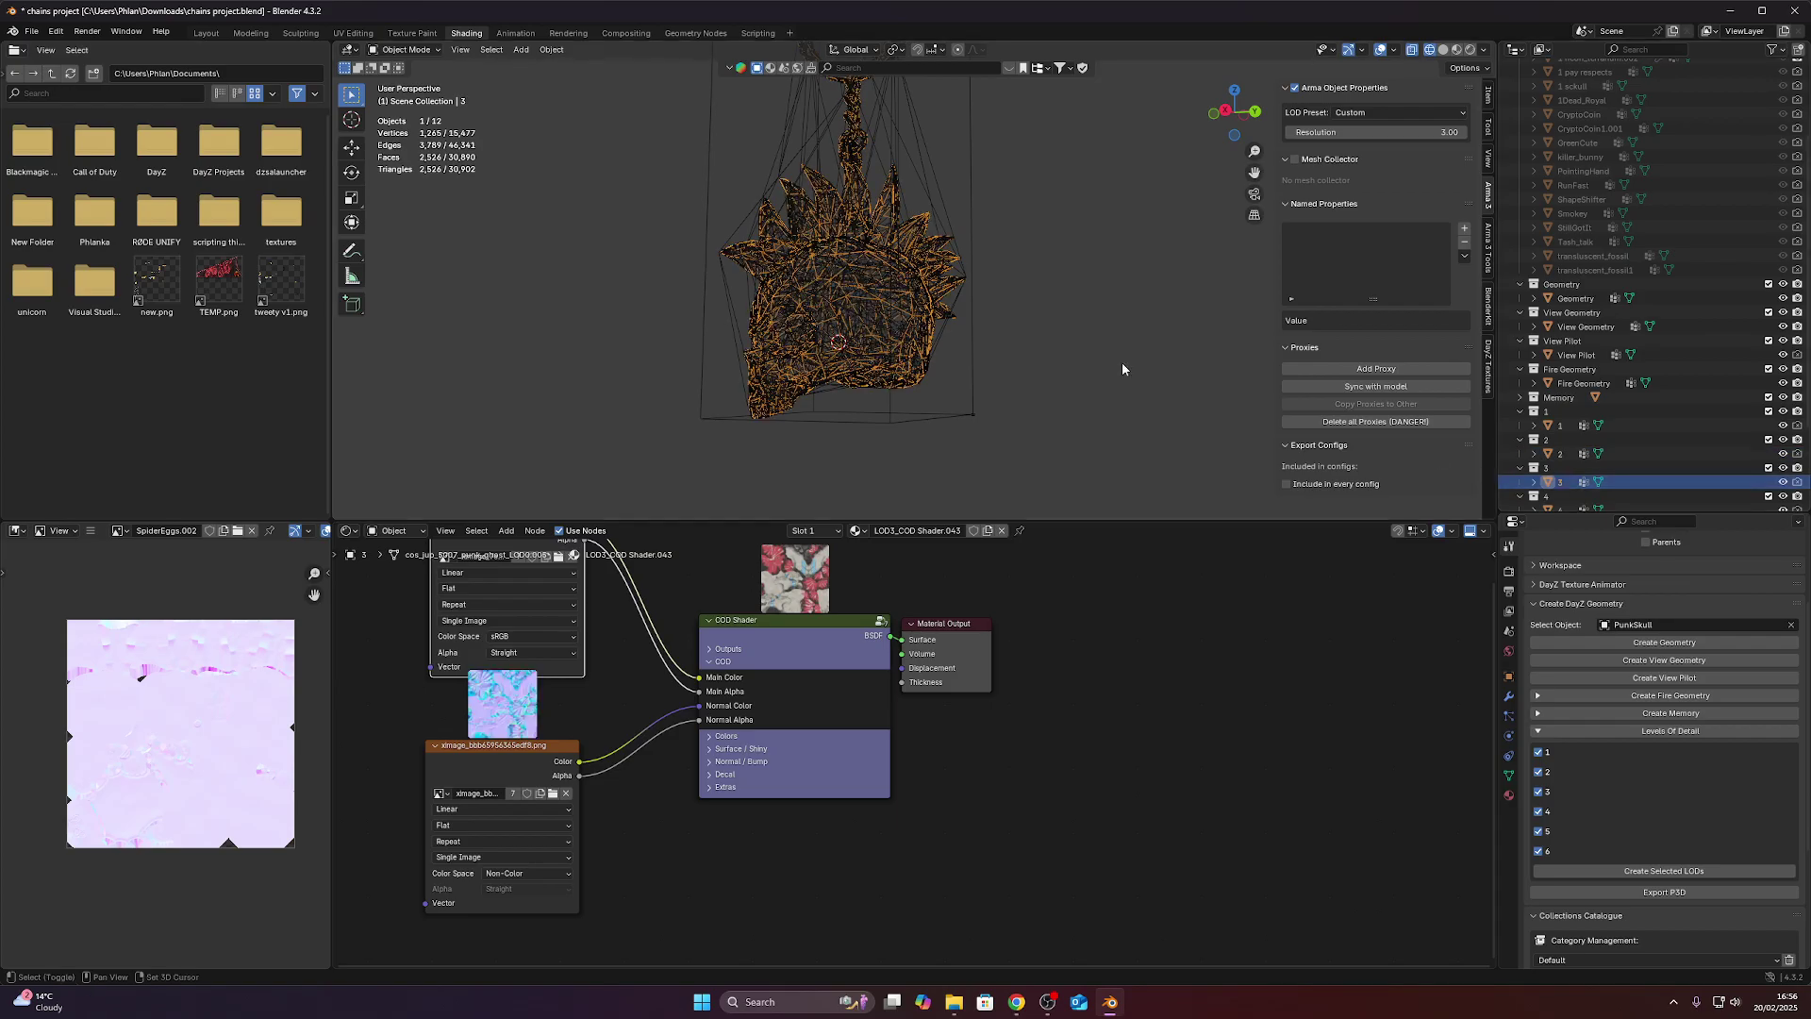
middle_drag(1123, 362, 1142, 321)
scroll(1563, 487, down, 2)
Inspect the LOD4, LOD5 and LOD6 meshes, LOD6 having 544 faces.
click(1563, 486)
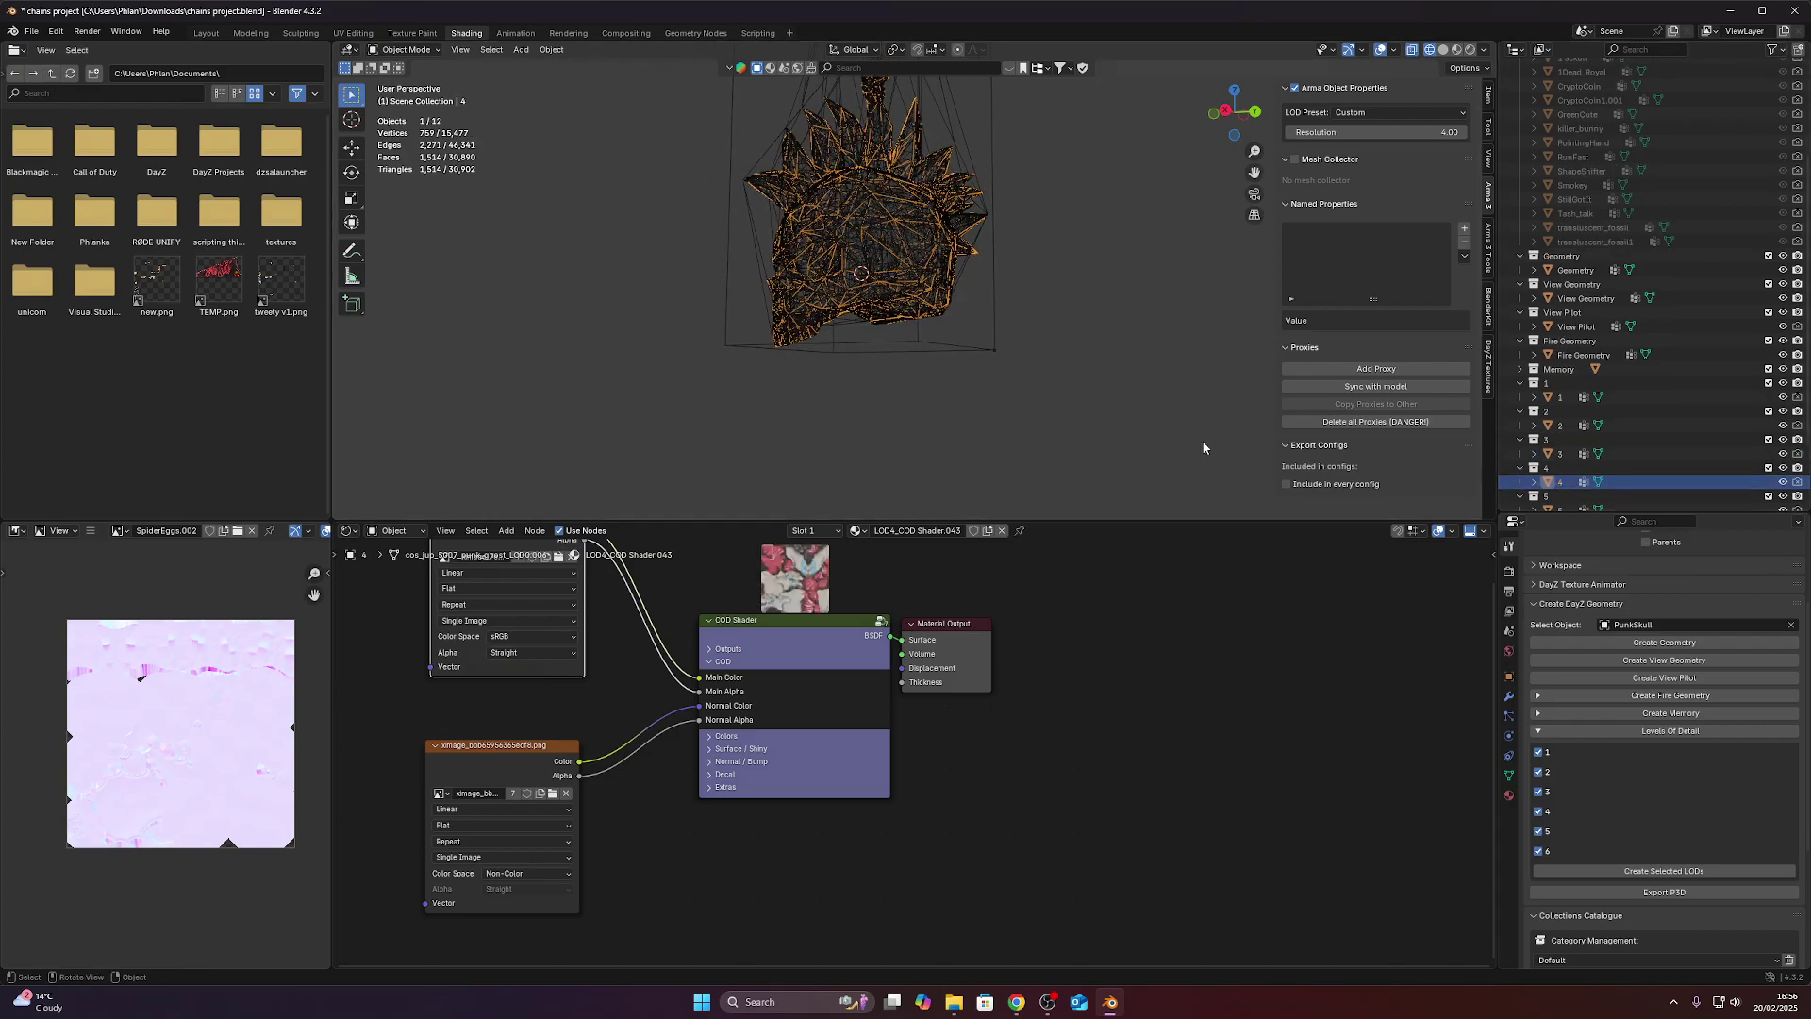
scroll(1574, 497, down, 2)
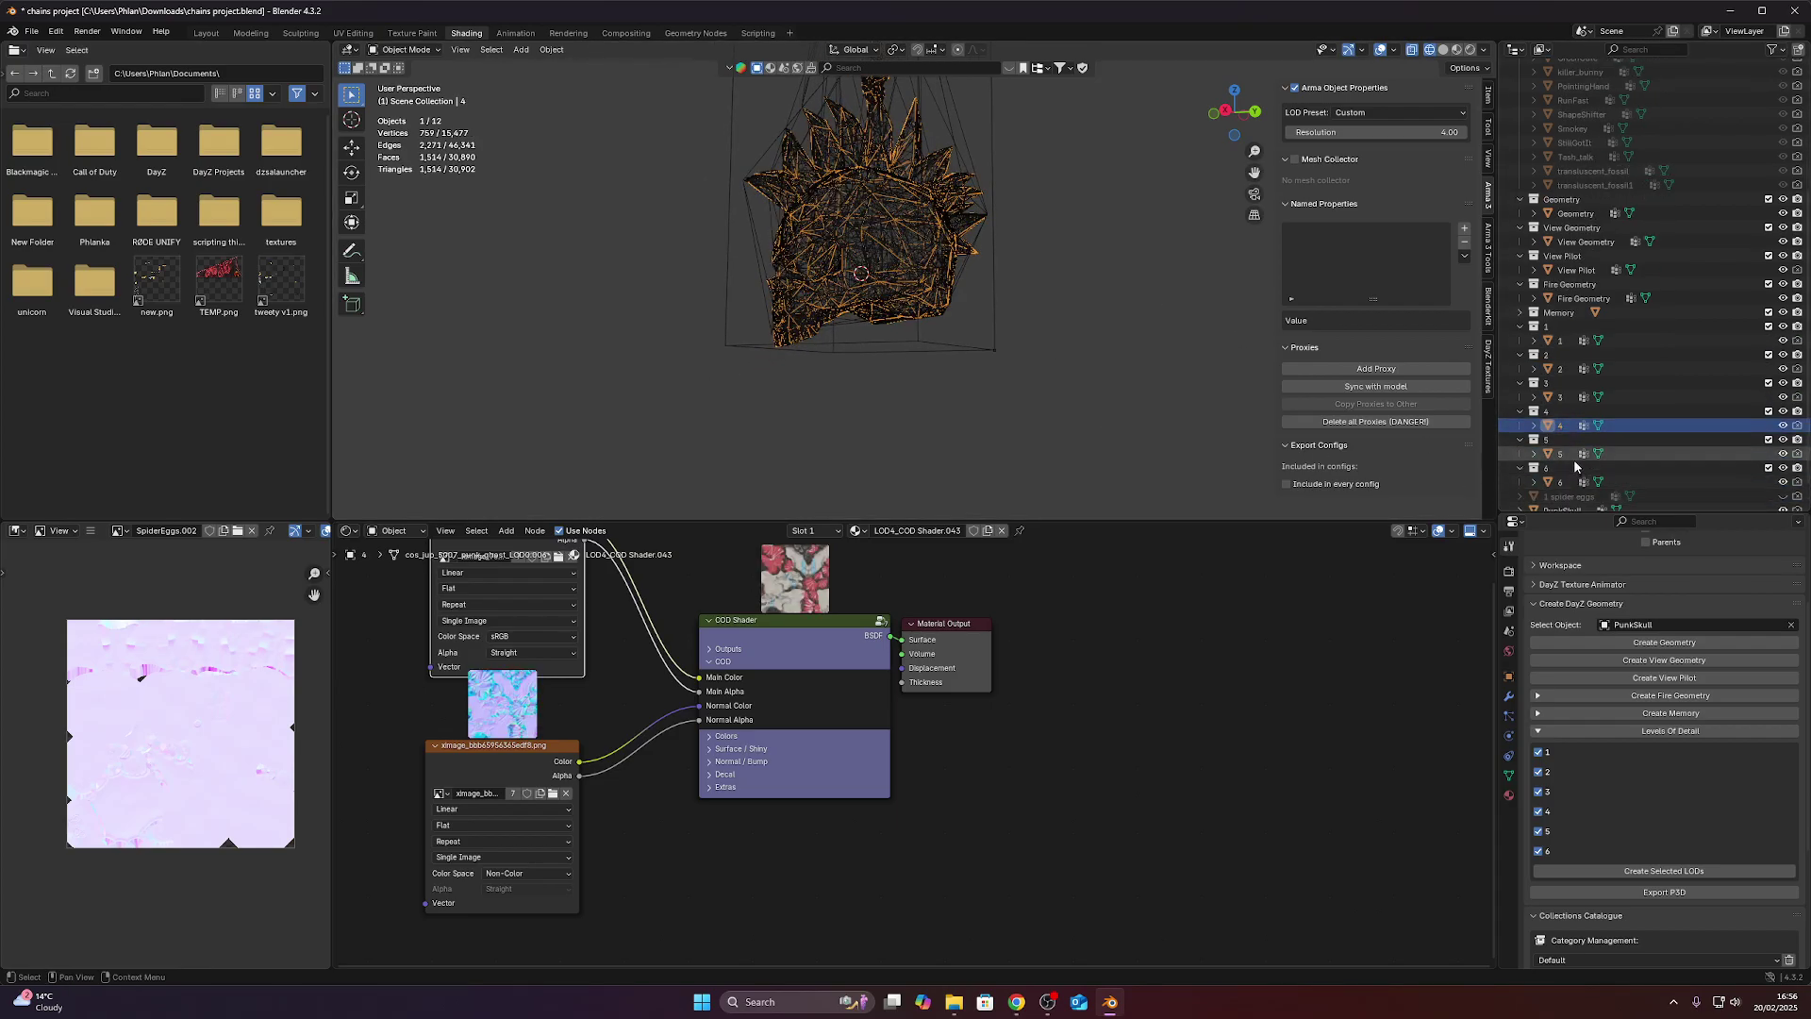
click(1560, 457)
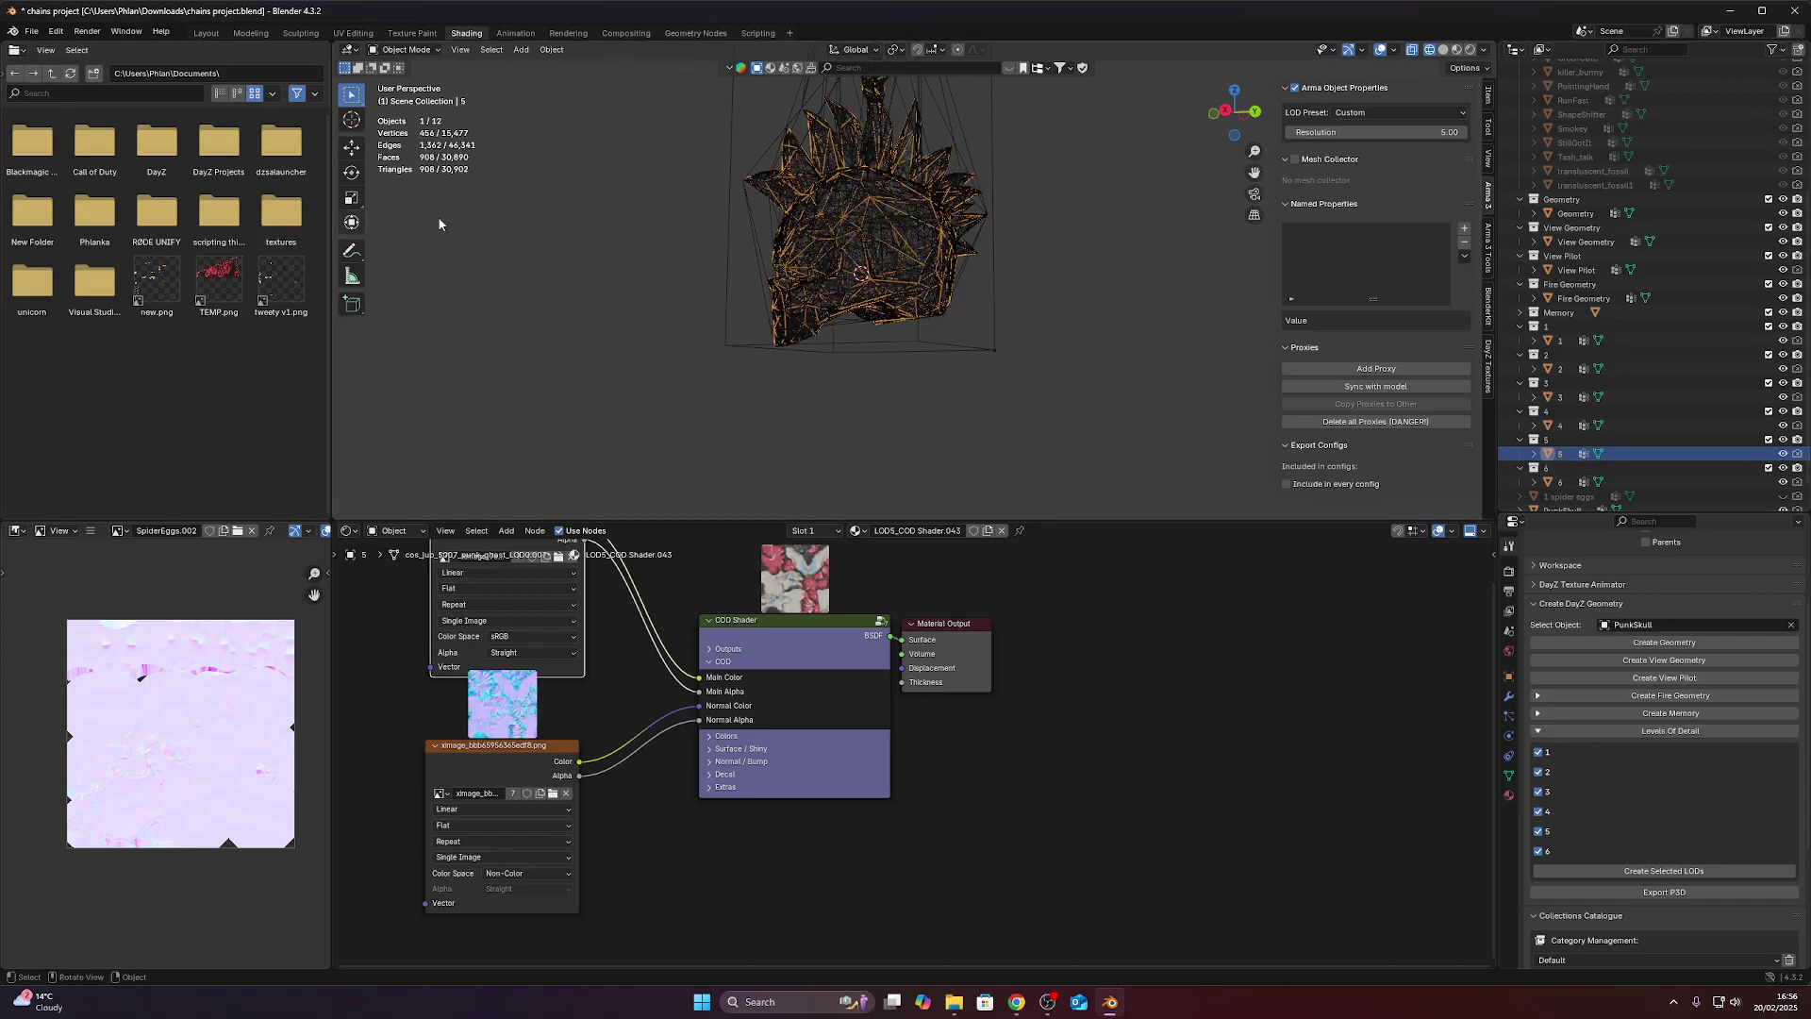
click(1562, 484)
middle_drag(734, 246, 934, 287)
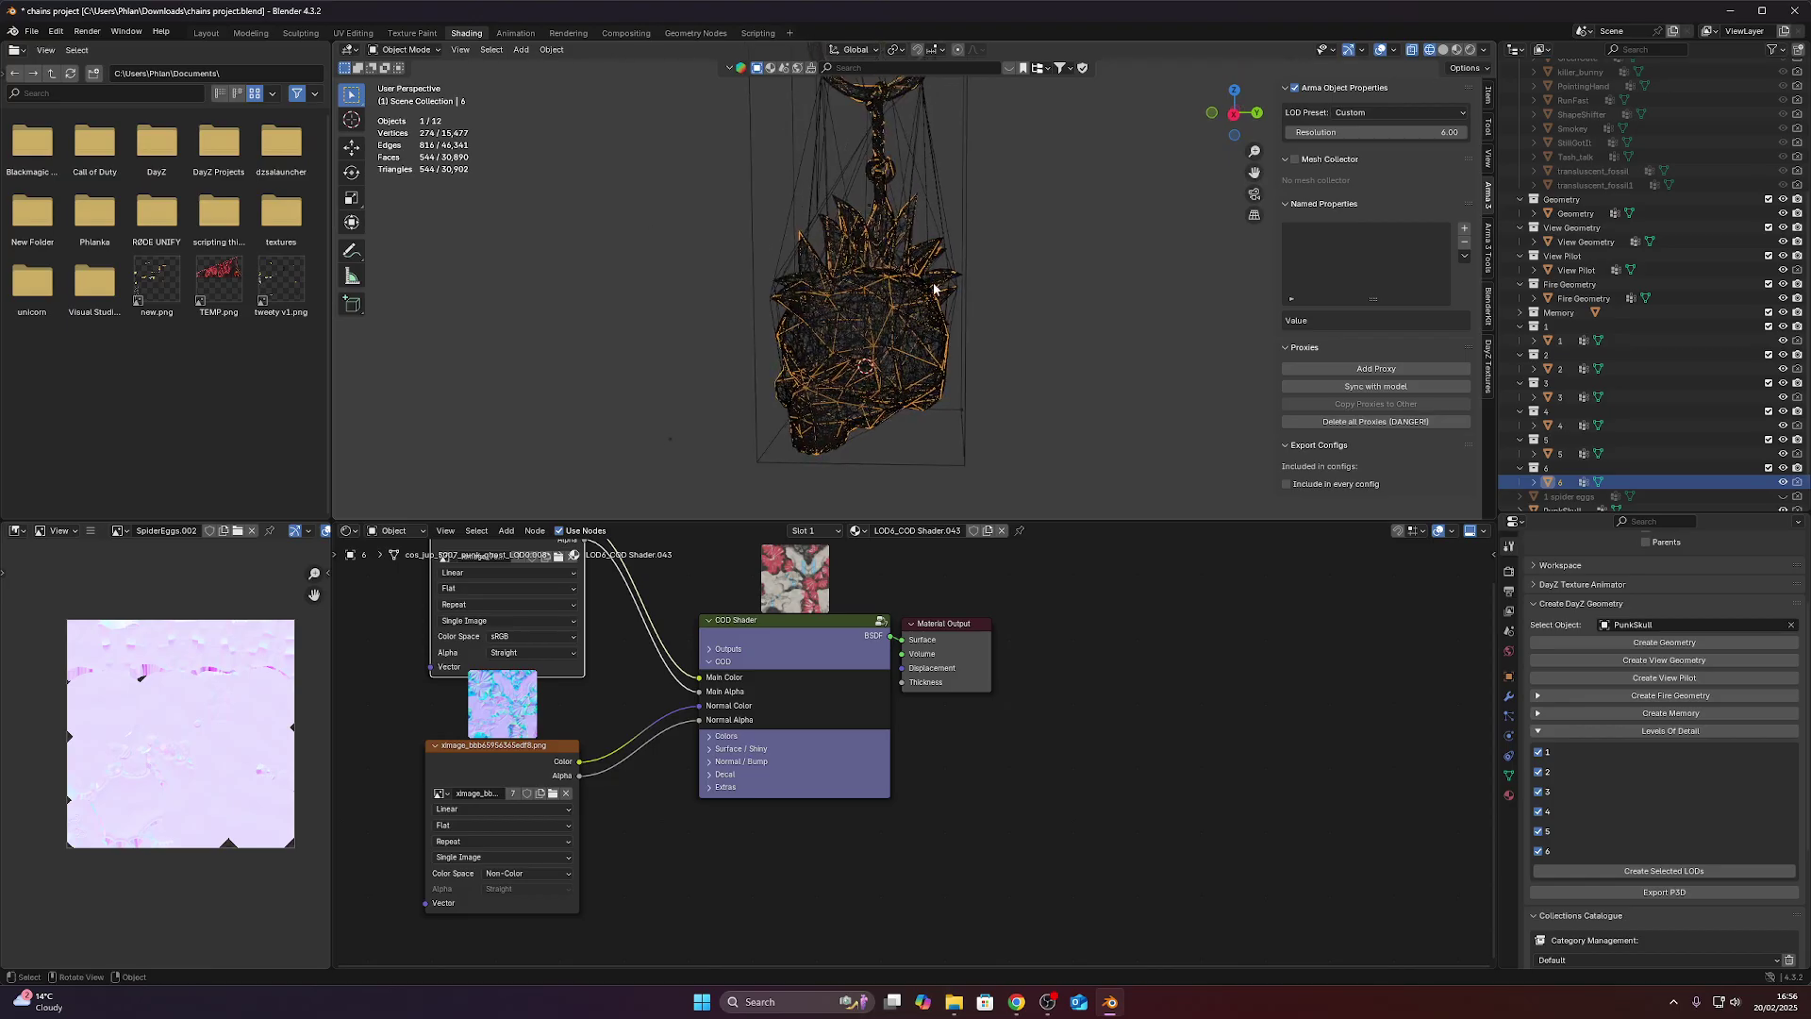
scroll(914, 308, down, 10)
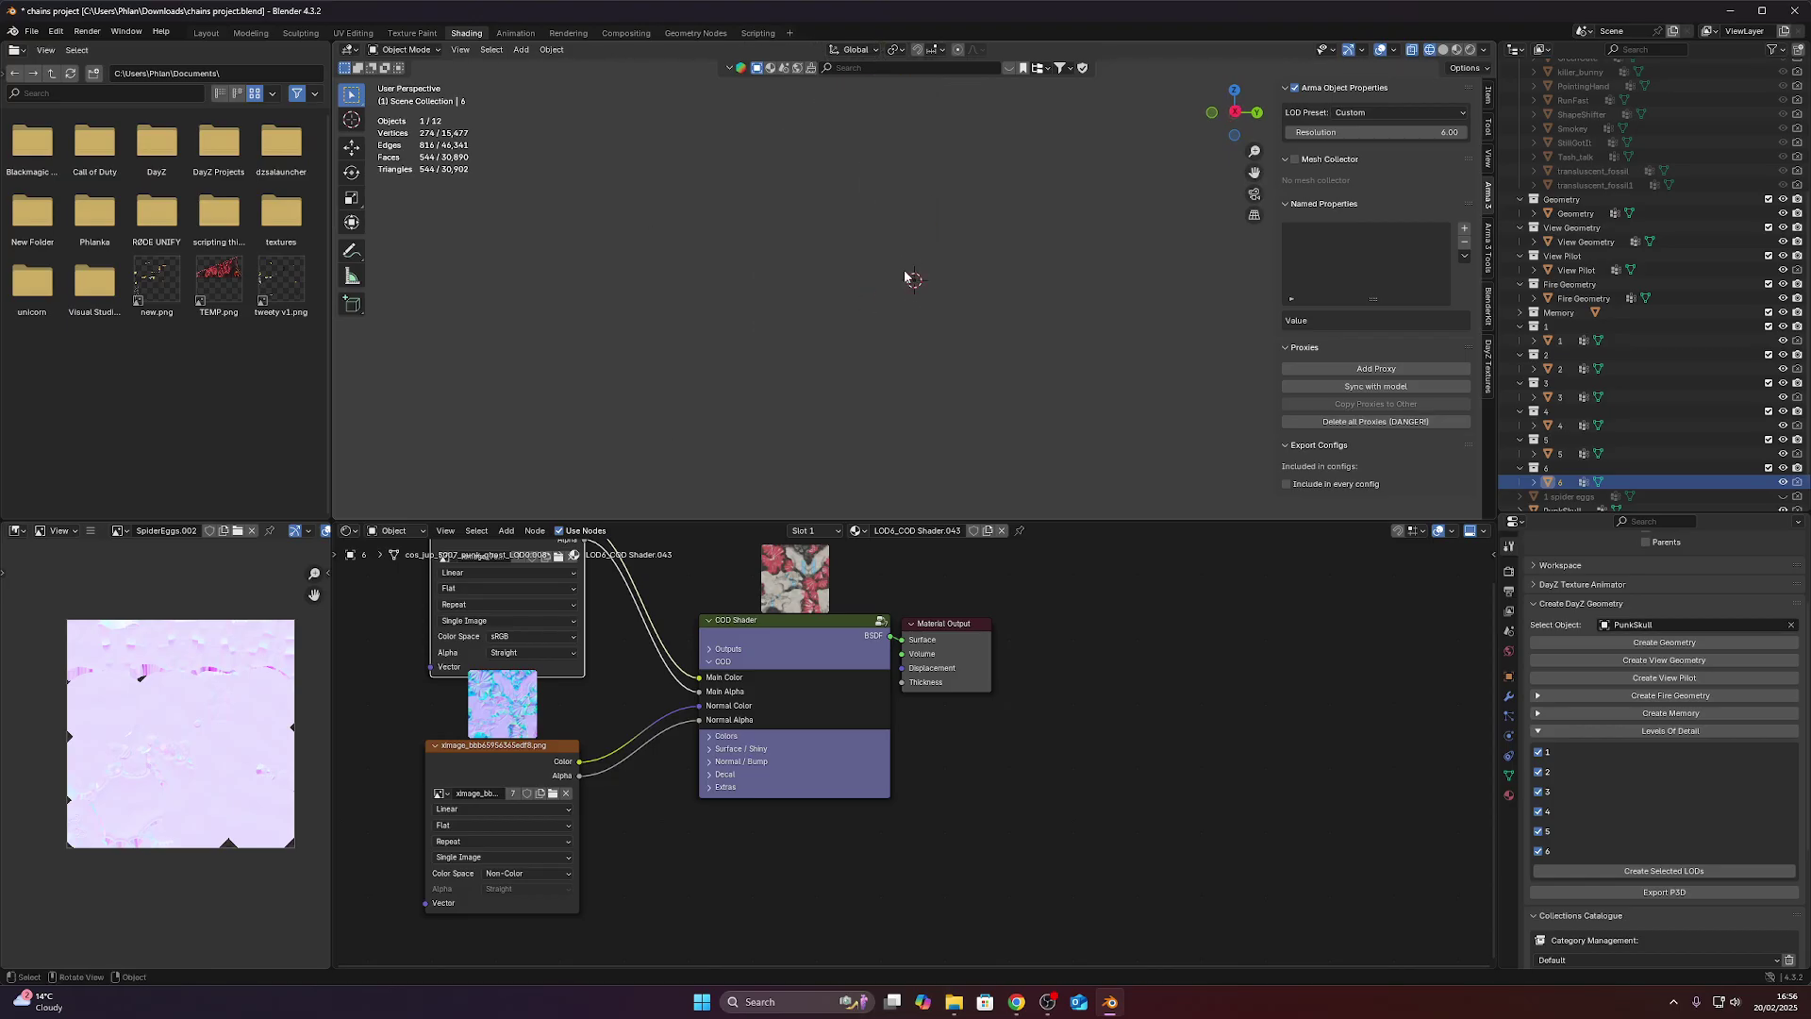
scroll(932, 274, up, 8)
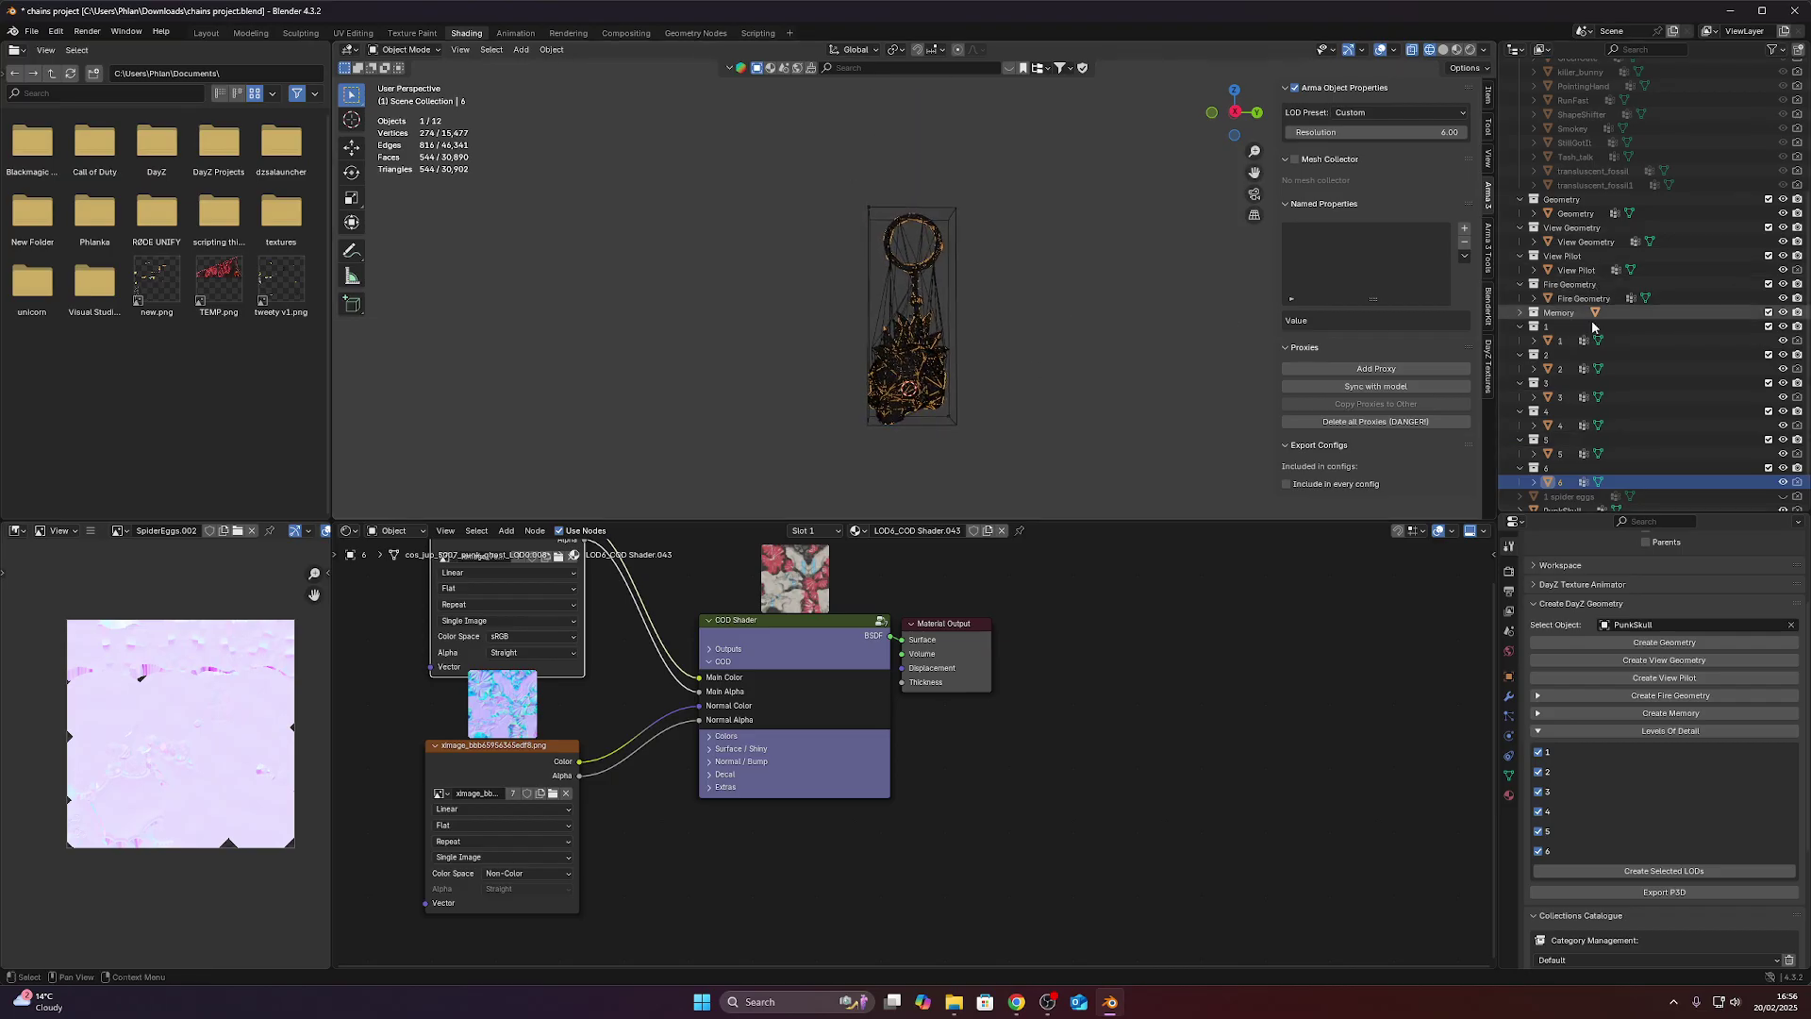
click(29, 29)
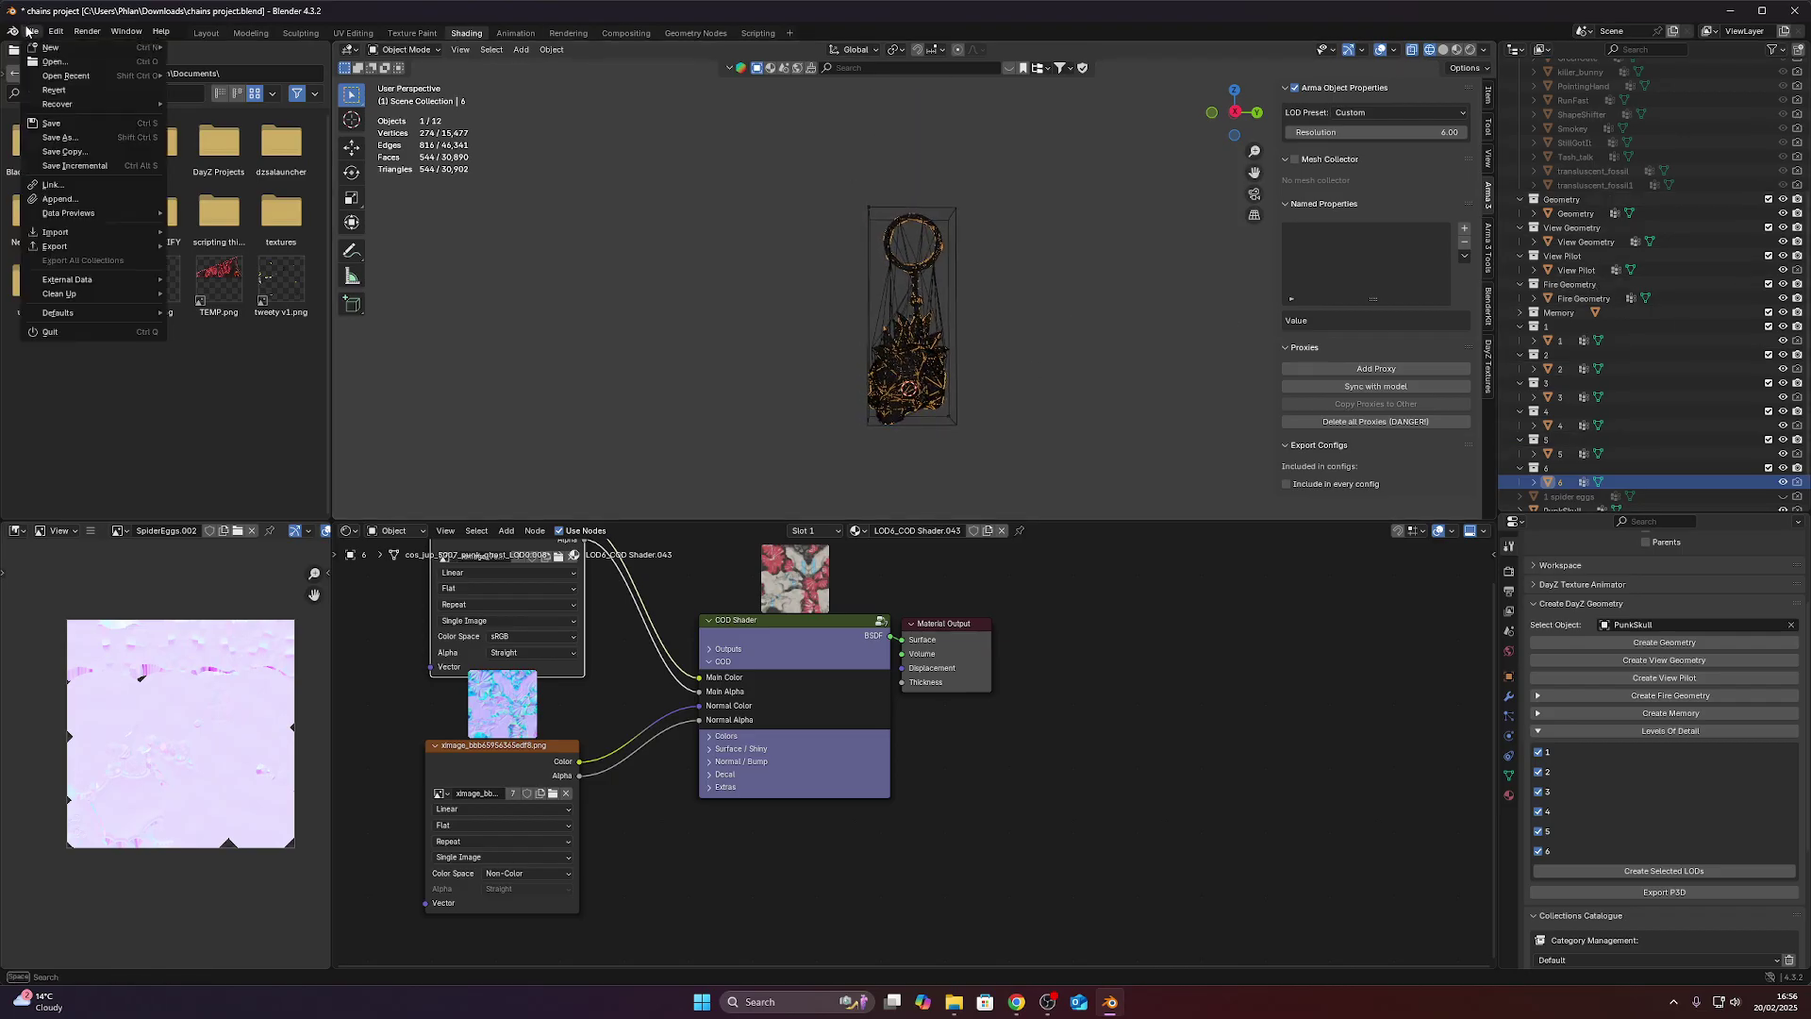
Export the model as PunkSkull.p3d into the recent P:\Phlanka_ImpactZ_Charms\data folder.
scroll(1689, 755, down, 1)
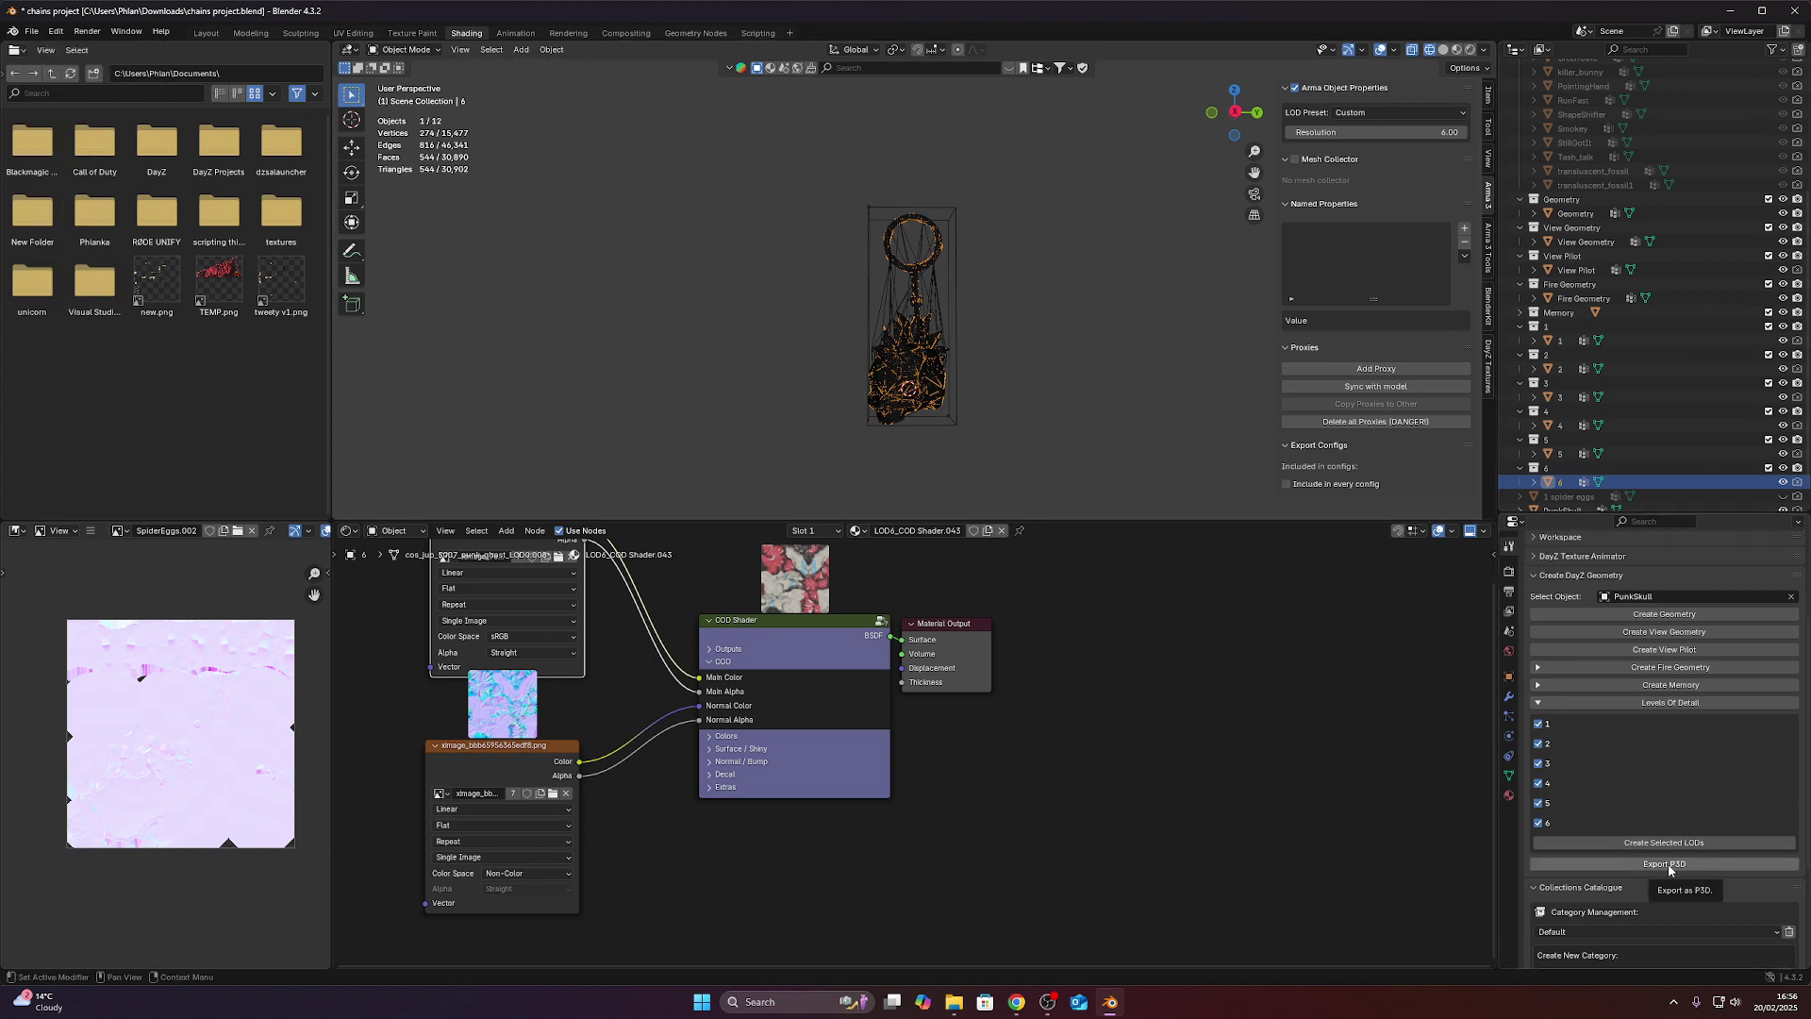
click(32, 30)
mouse_move(56, 246)
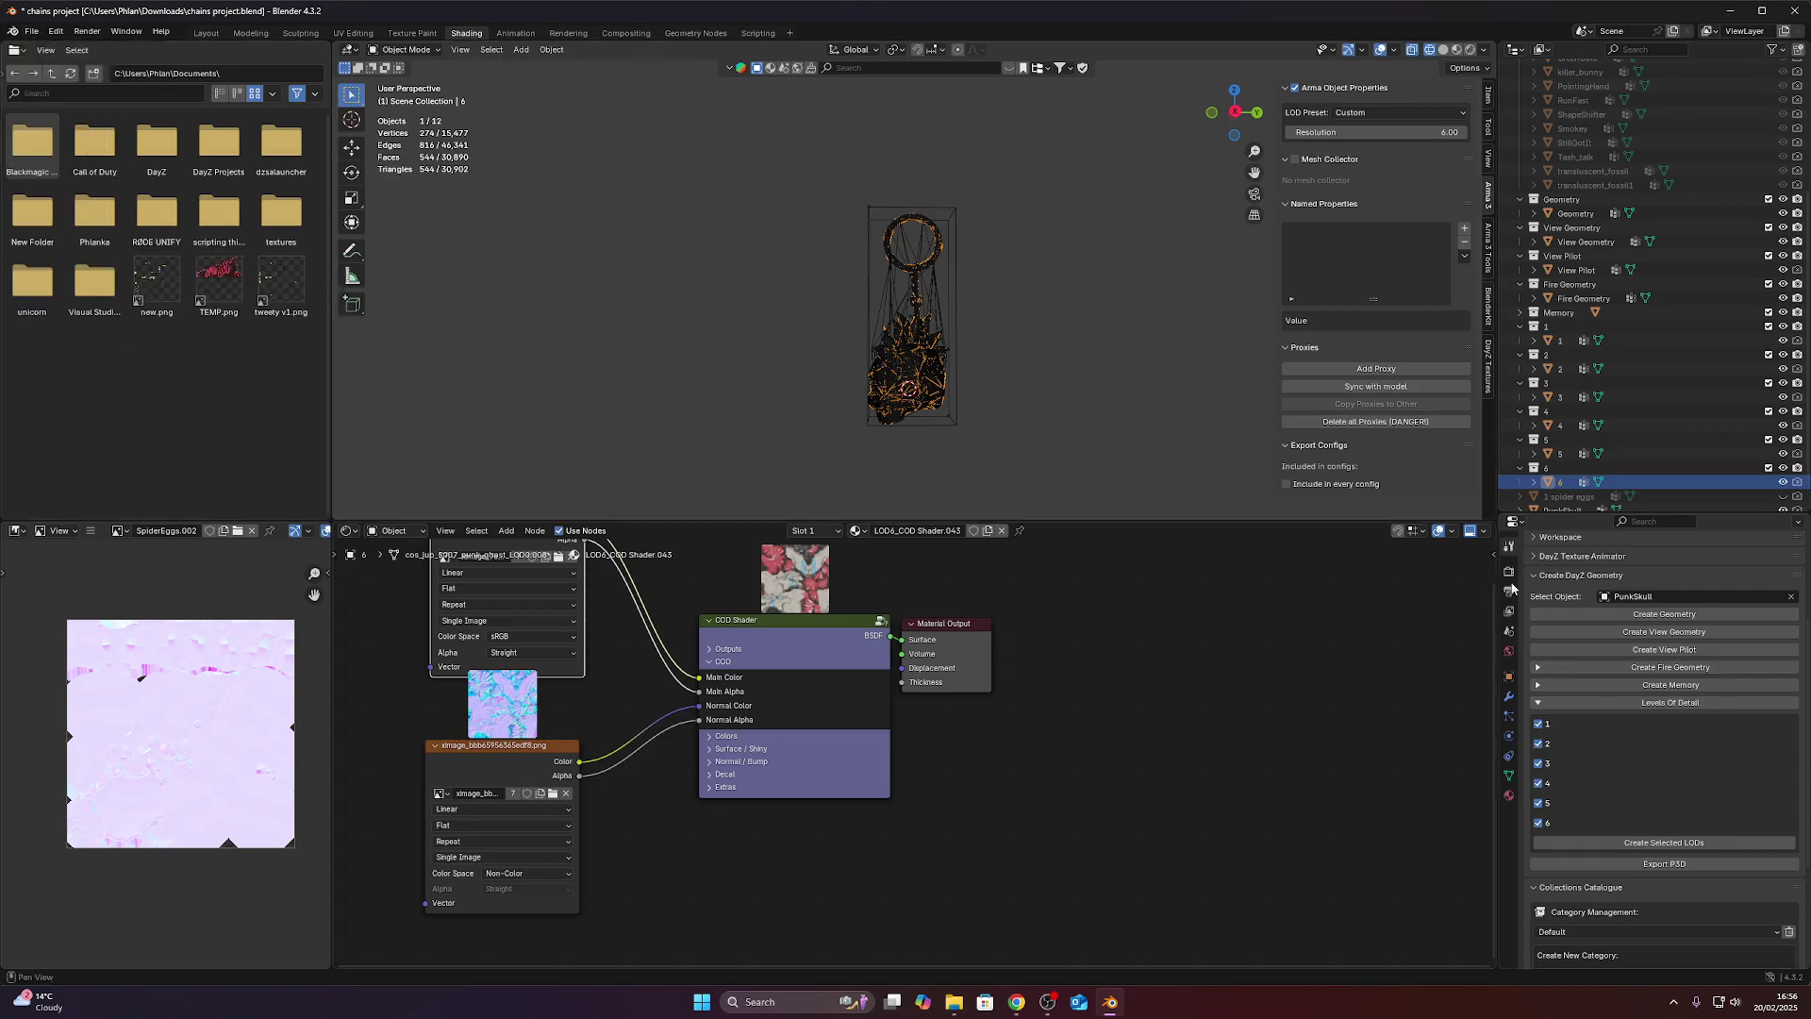
click(1735, 861)
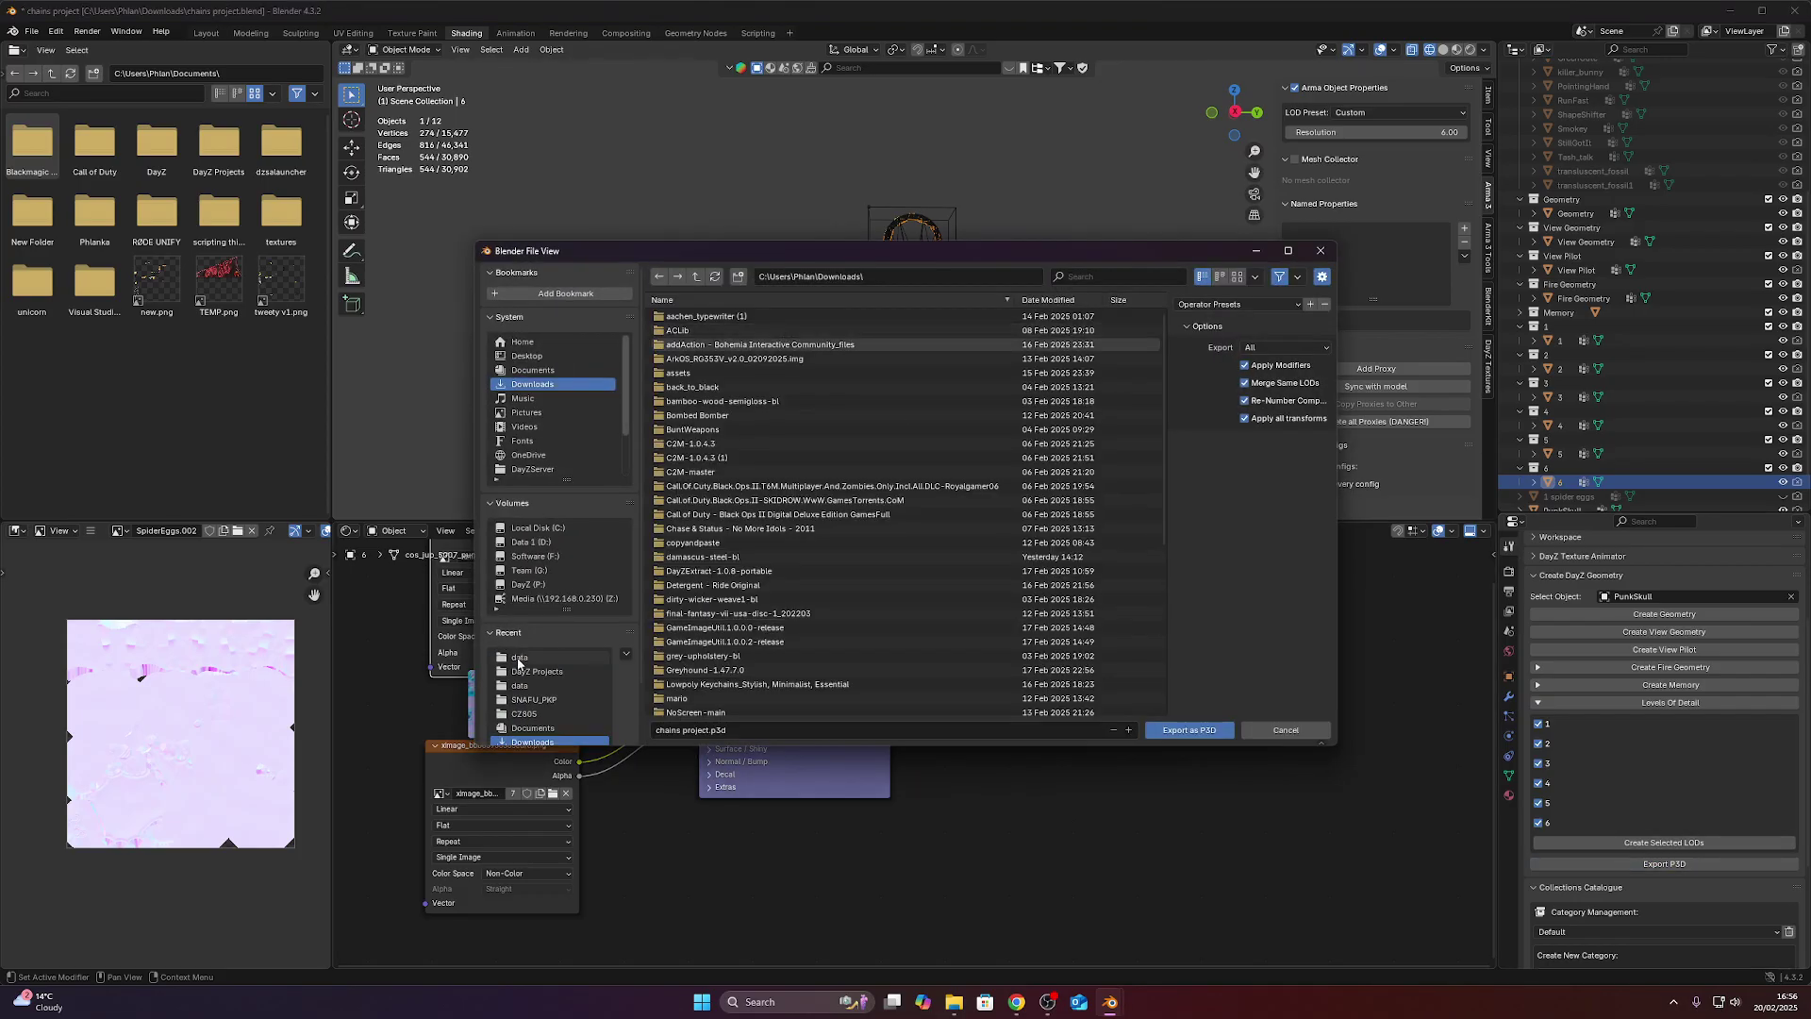
scroll(1608, 198, down, 1)
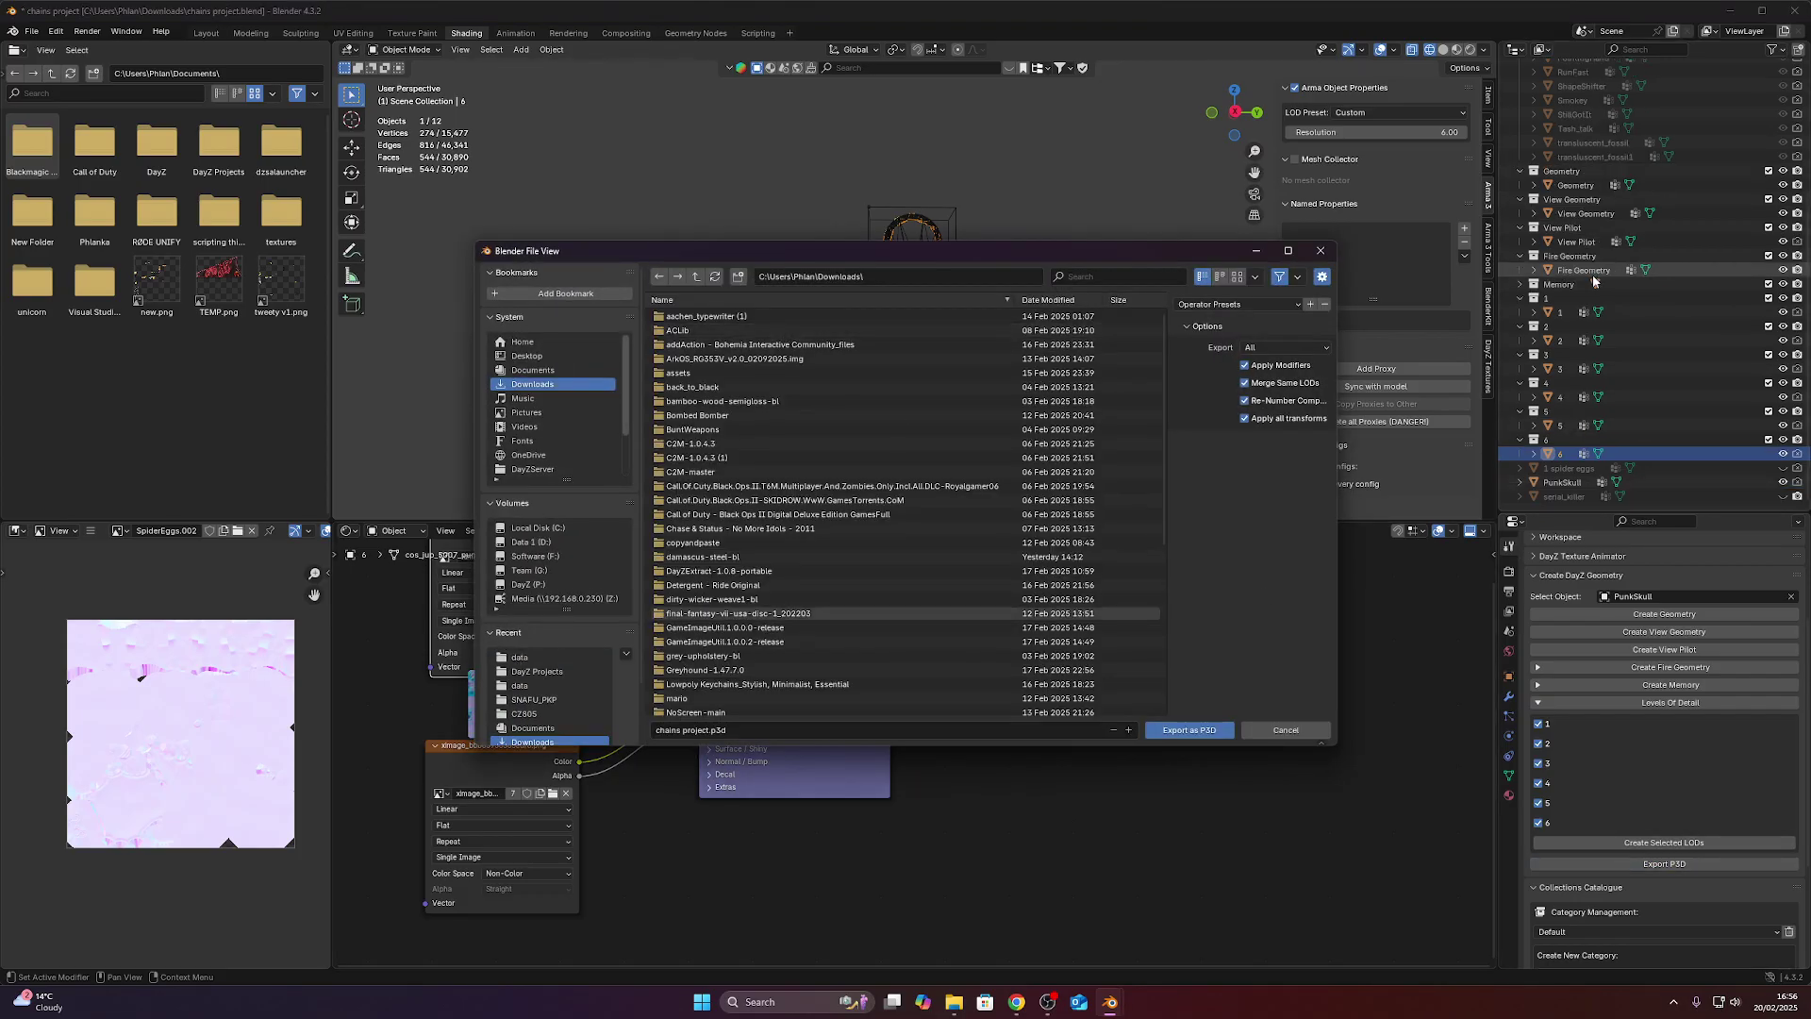
double_click(1562, 482)
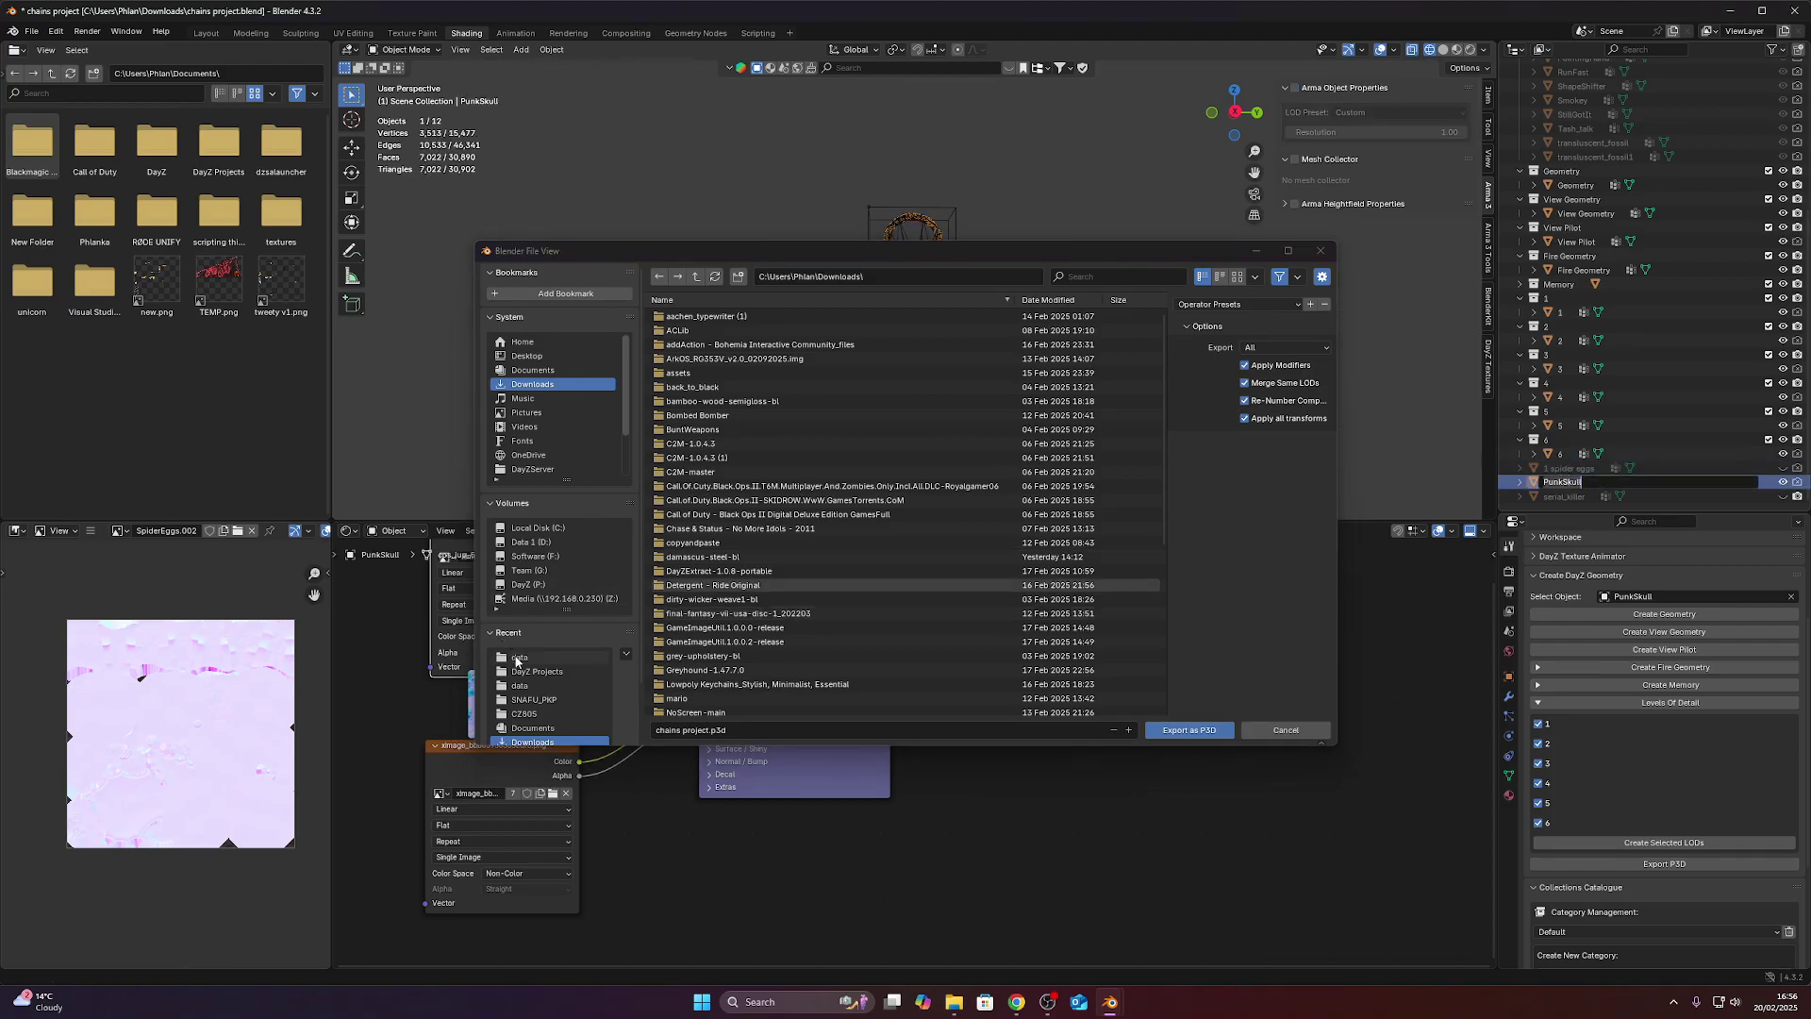
click(516, 657)
click(707, 729)
key(Left)
key(Left)
key(Left)
key(Left)
key(ctrl+BackSpace)
key(ctrl+BackSpace)
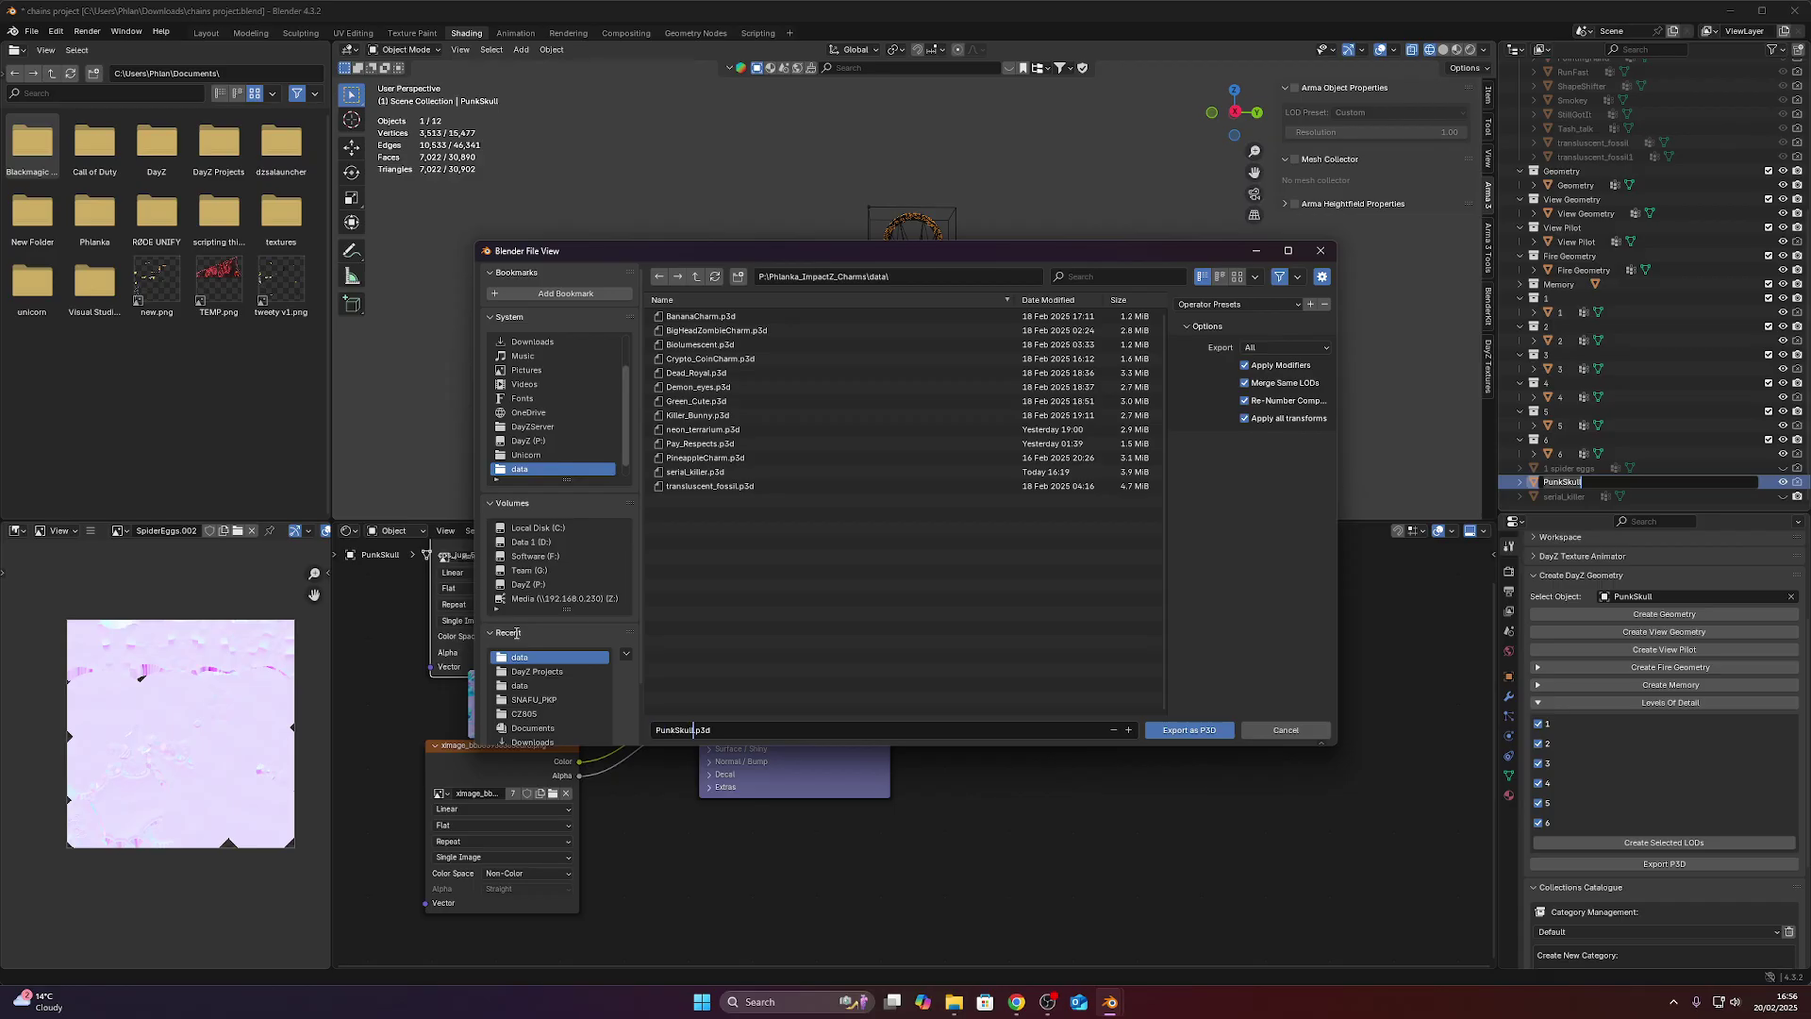
click(1206, 730)
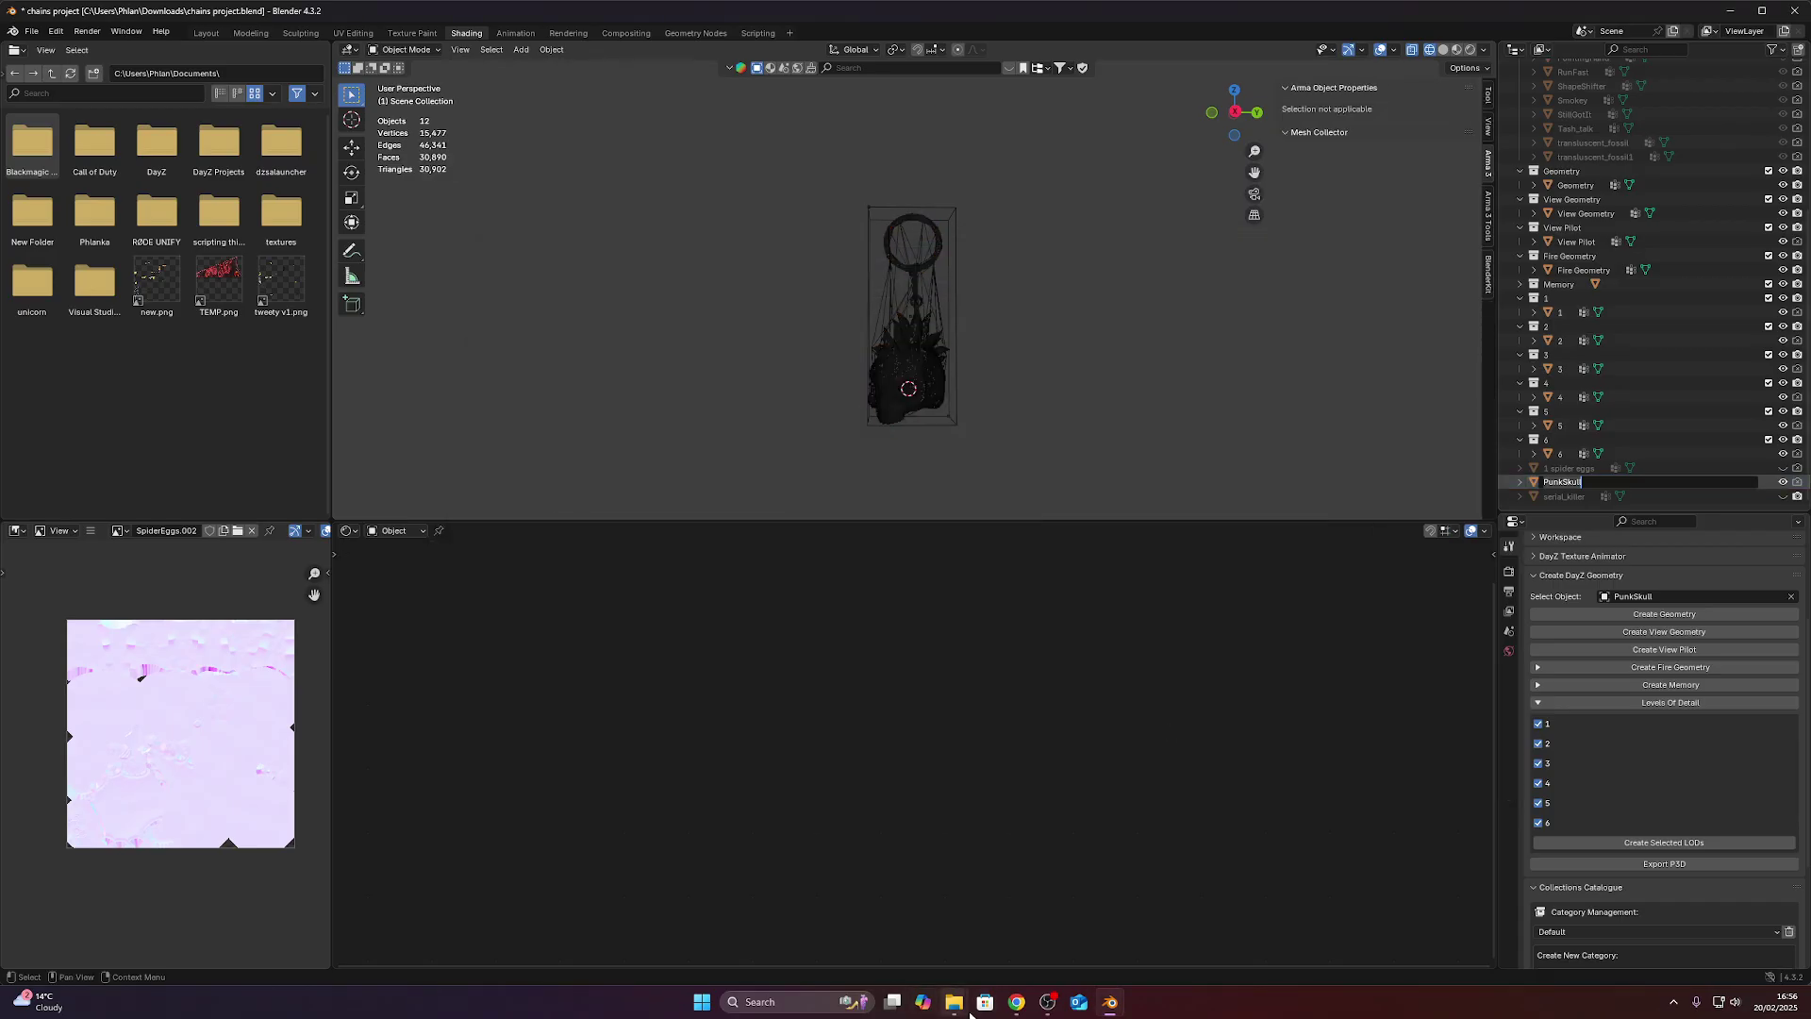
Open PunkSkull.p3d from the Explorer data folder in Object Builder.
mouse_move(953, 1004)
click(977, 936)
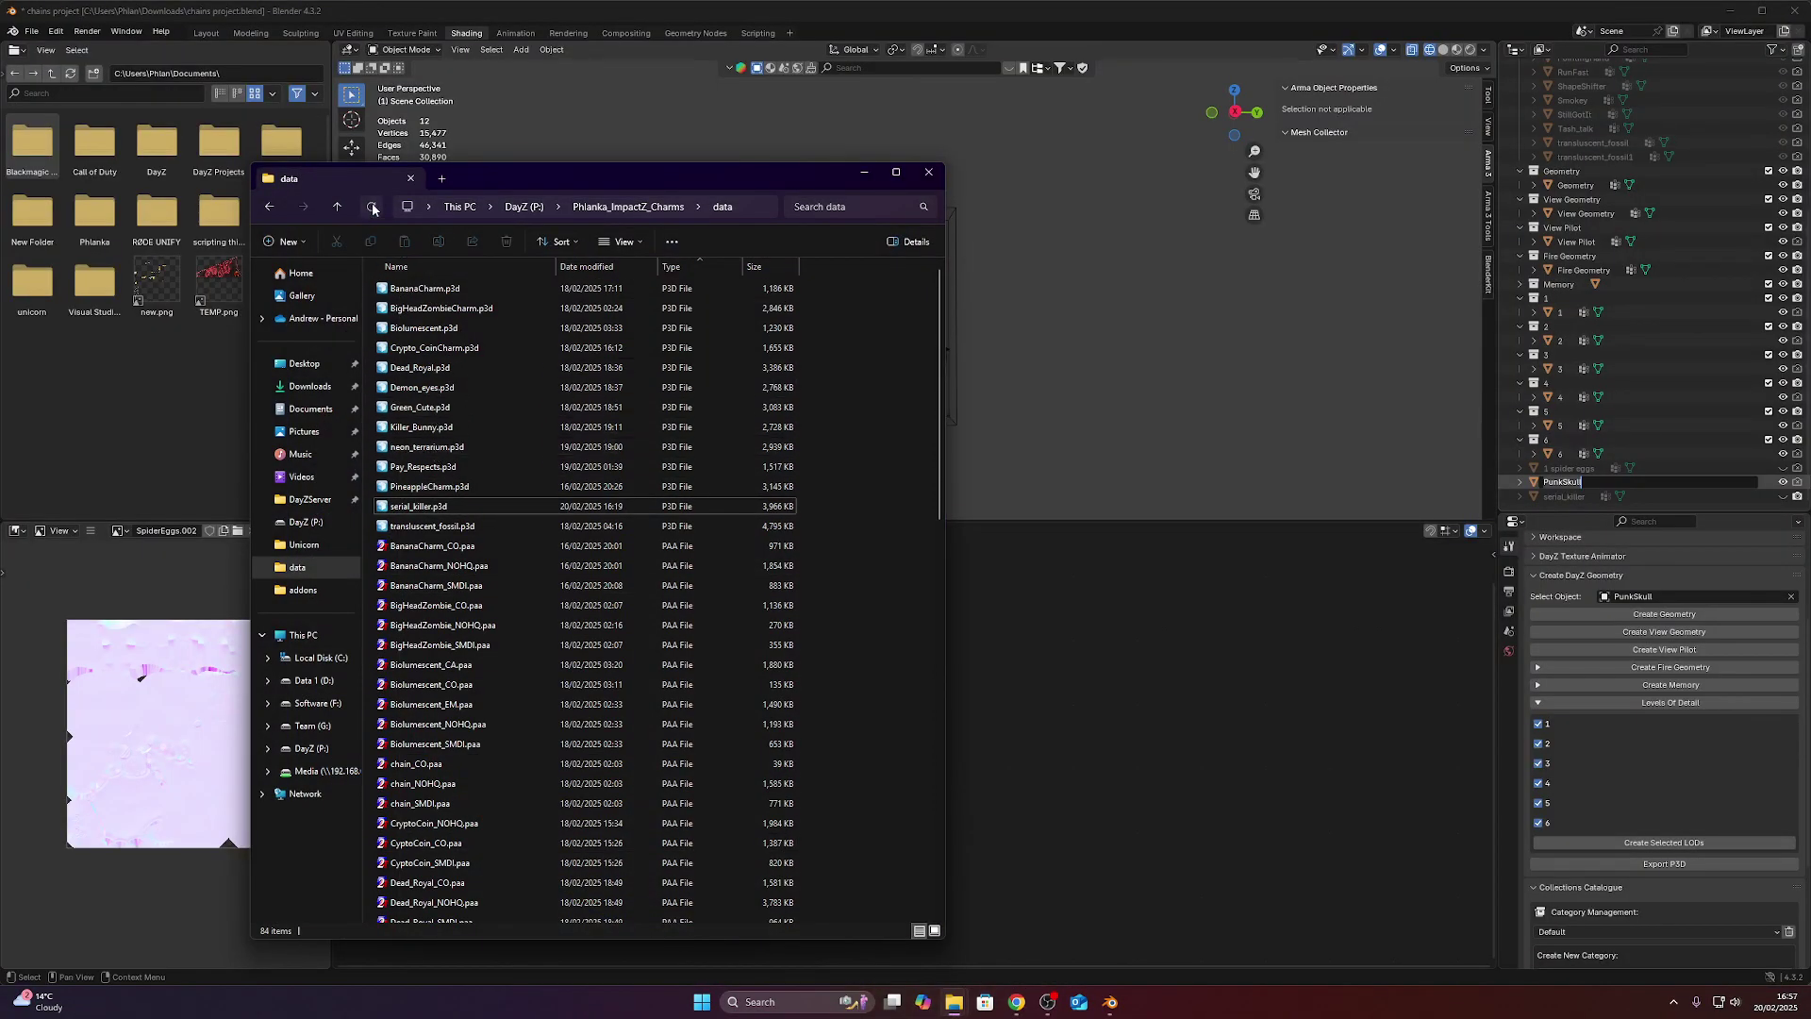
double_click(422, 505)
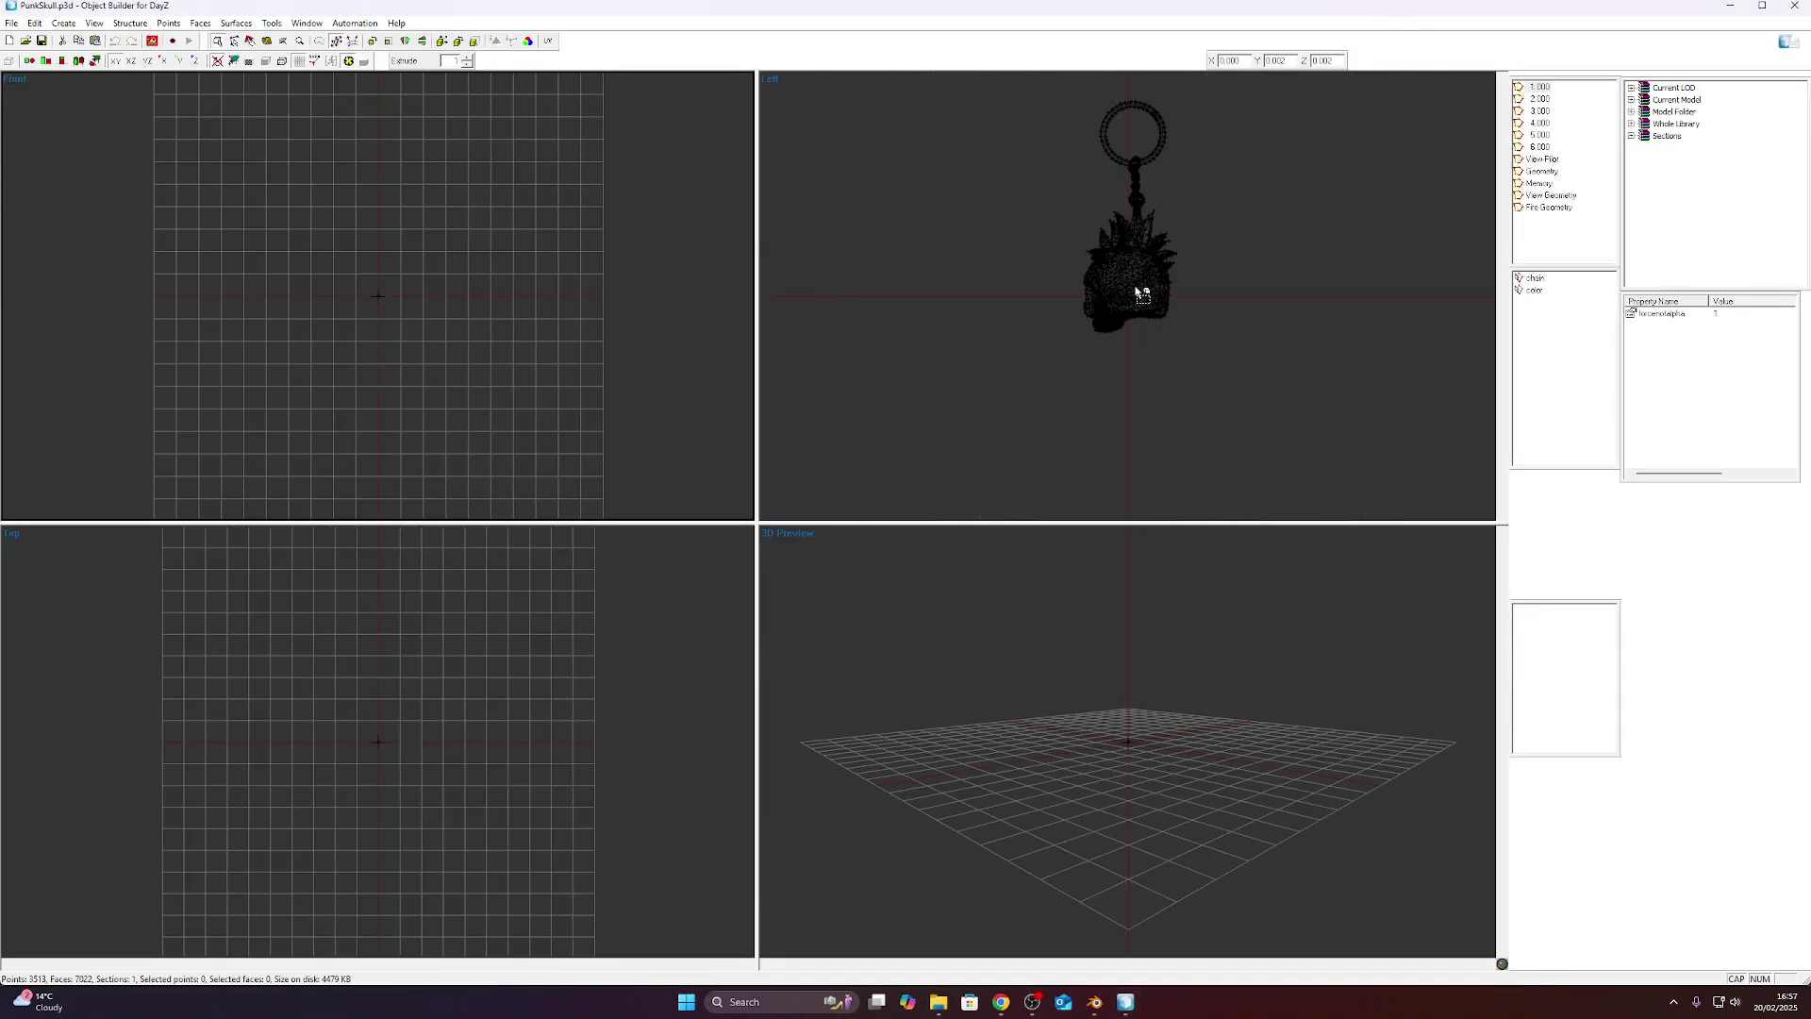
Recalculate normals on each LOD from 1.000 through 4.000 and View Pilot.
scroll(1118, 311, down, 3)
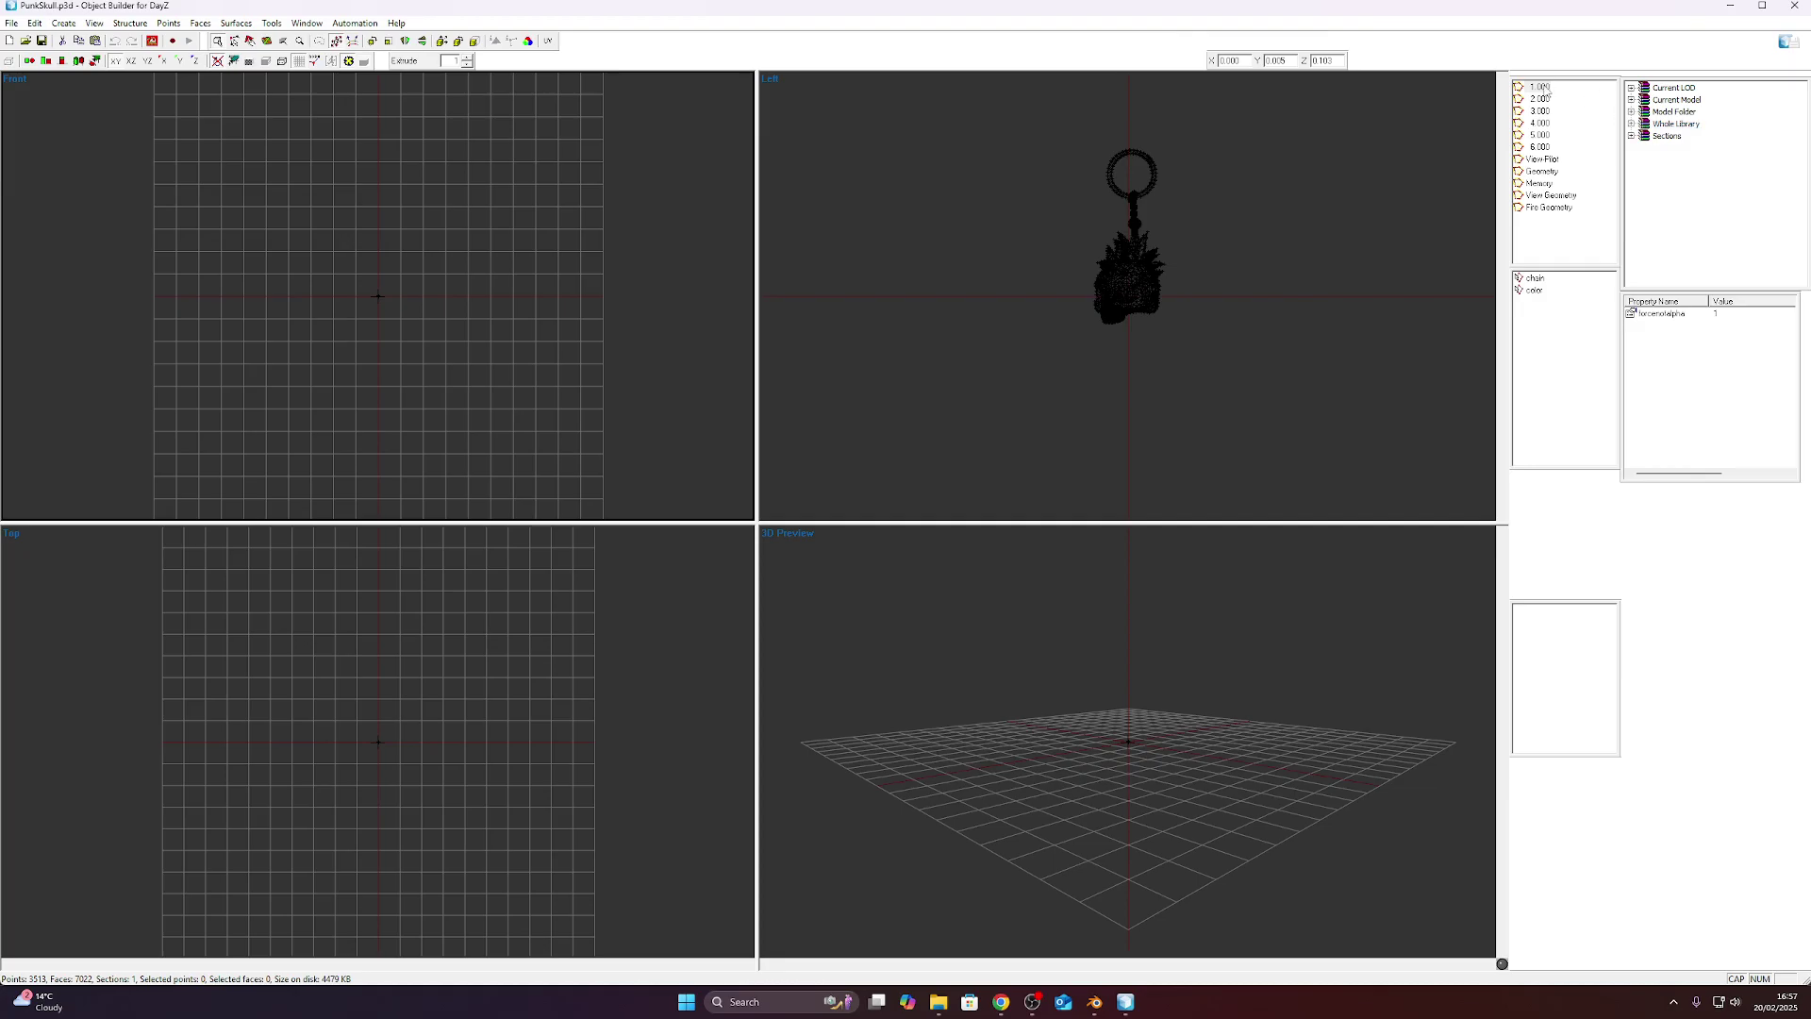
key(Return)
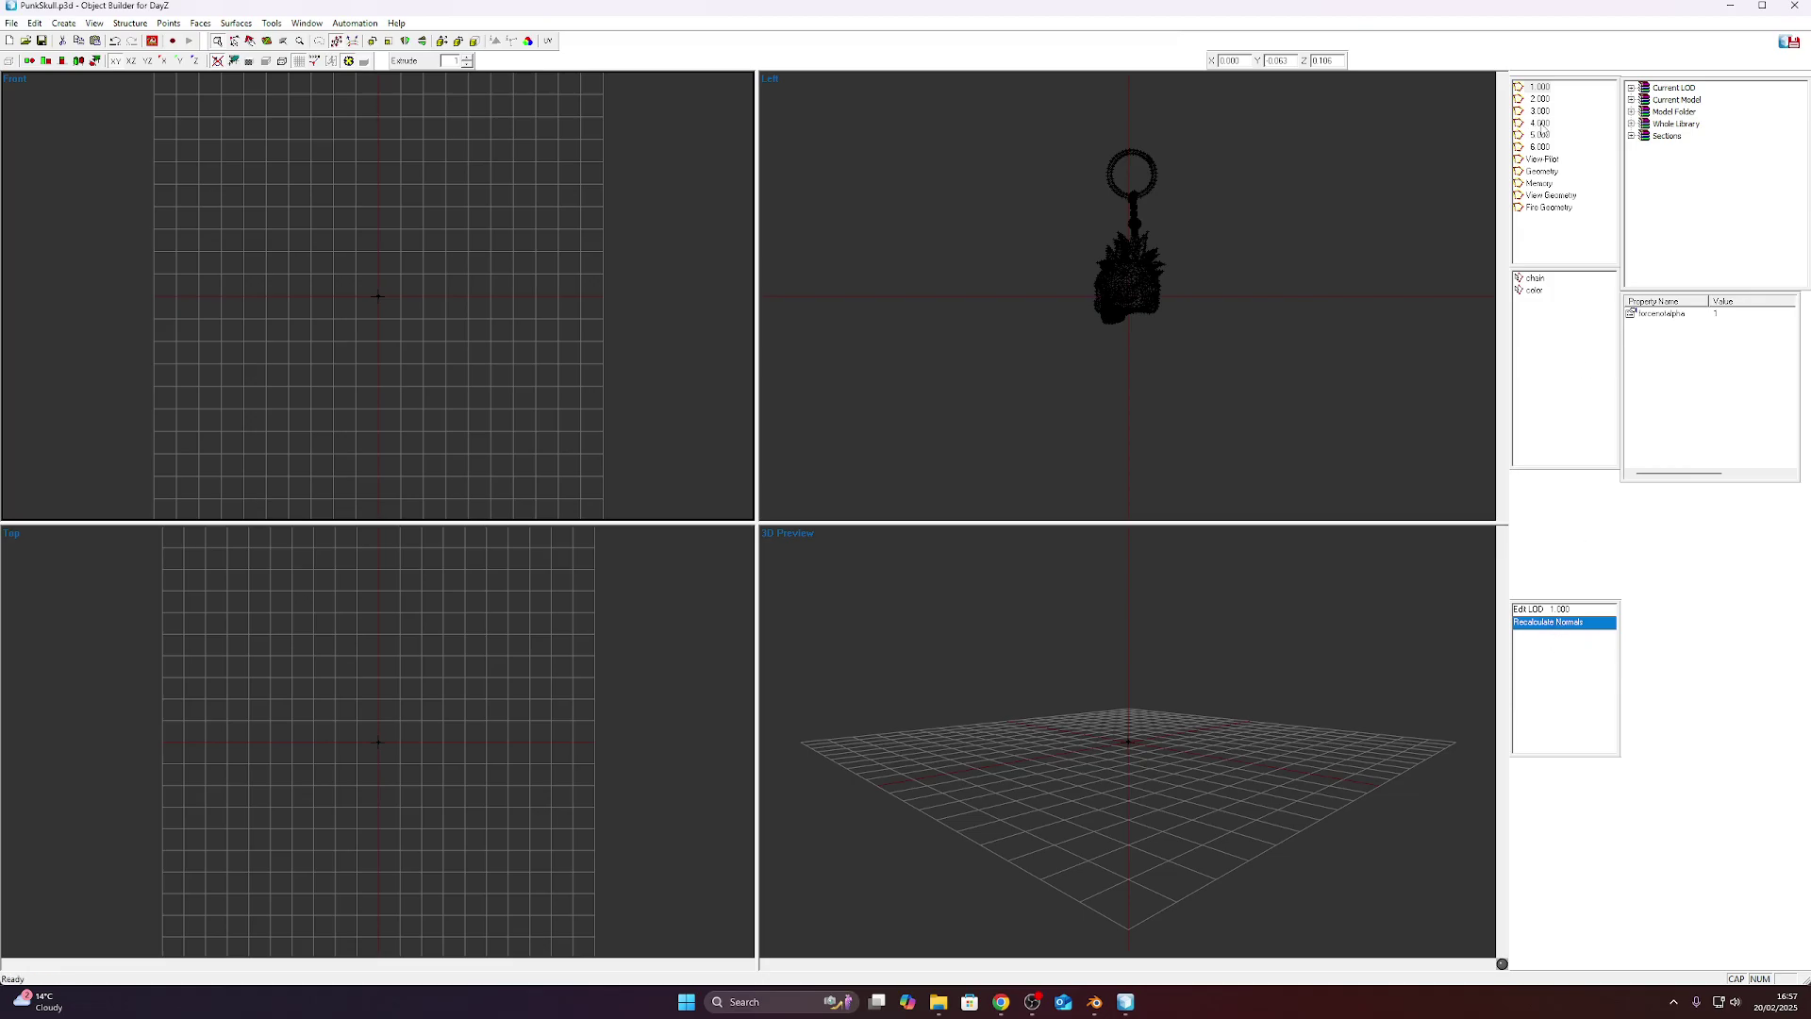
click(1541, 99)
click(1539, 111)
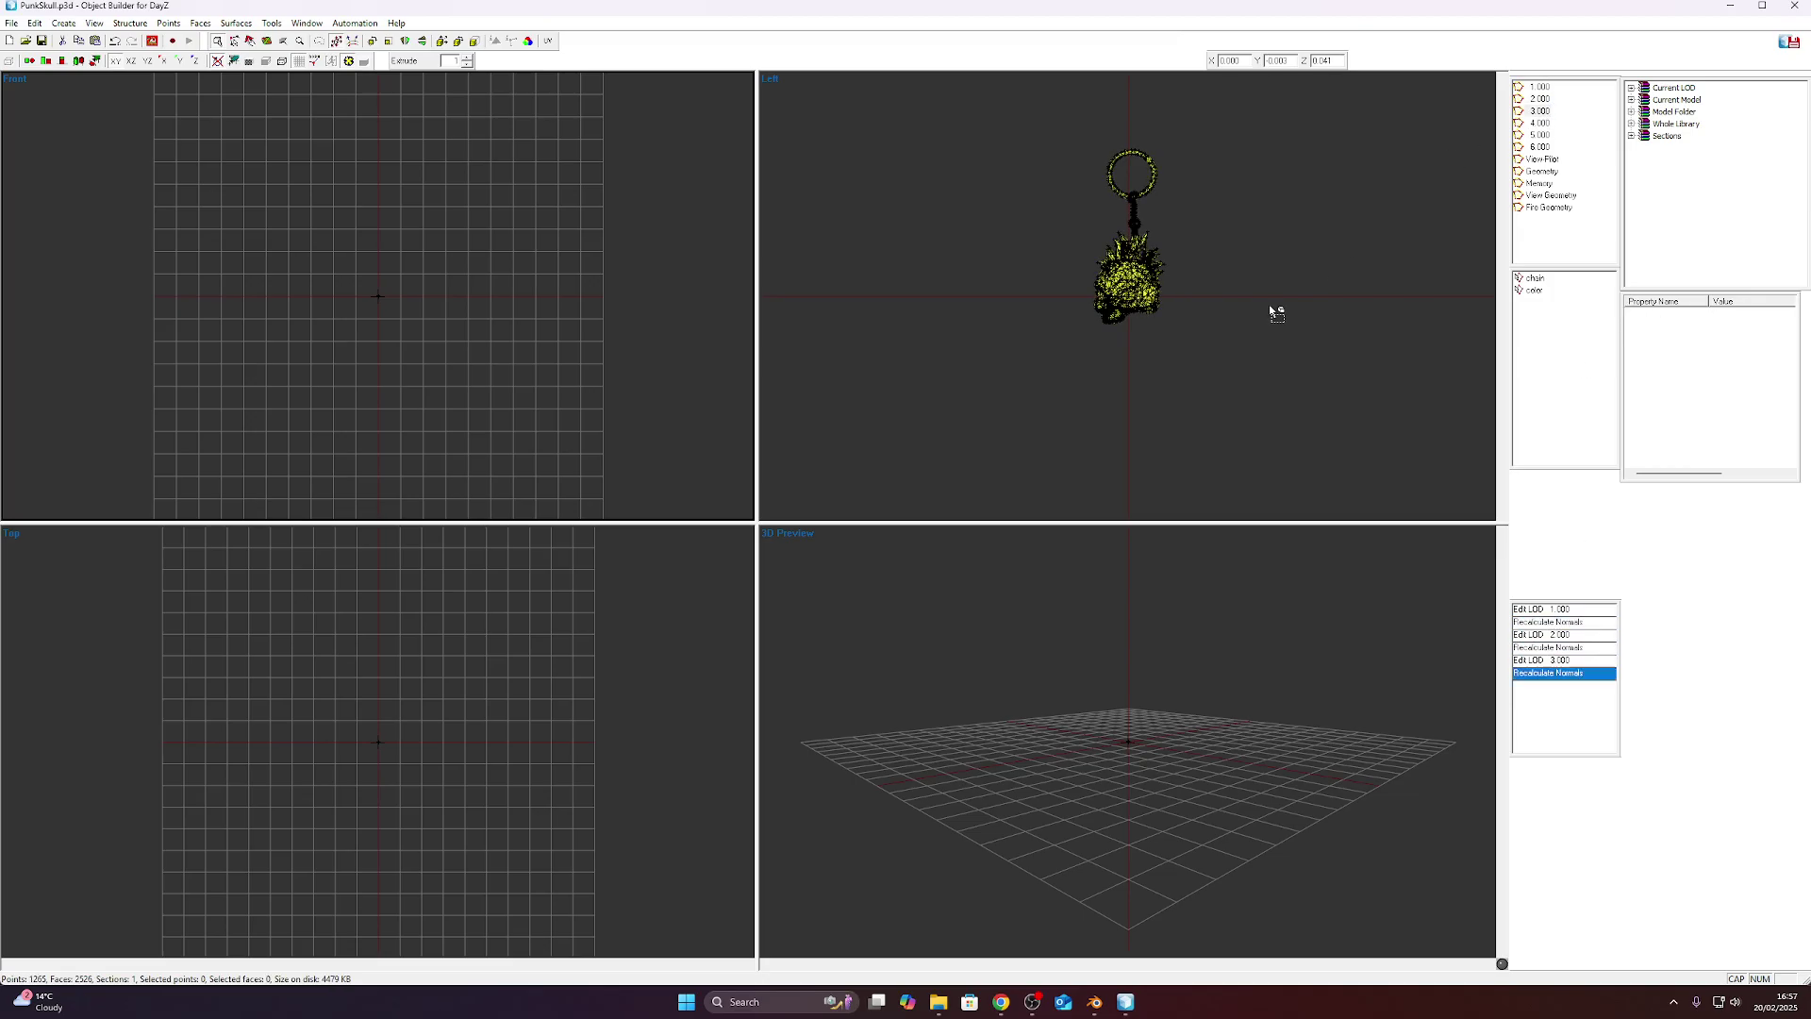
click(1549, 123)
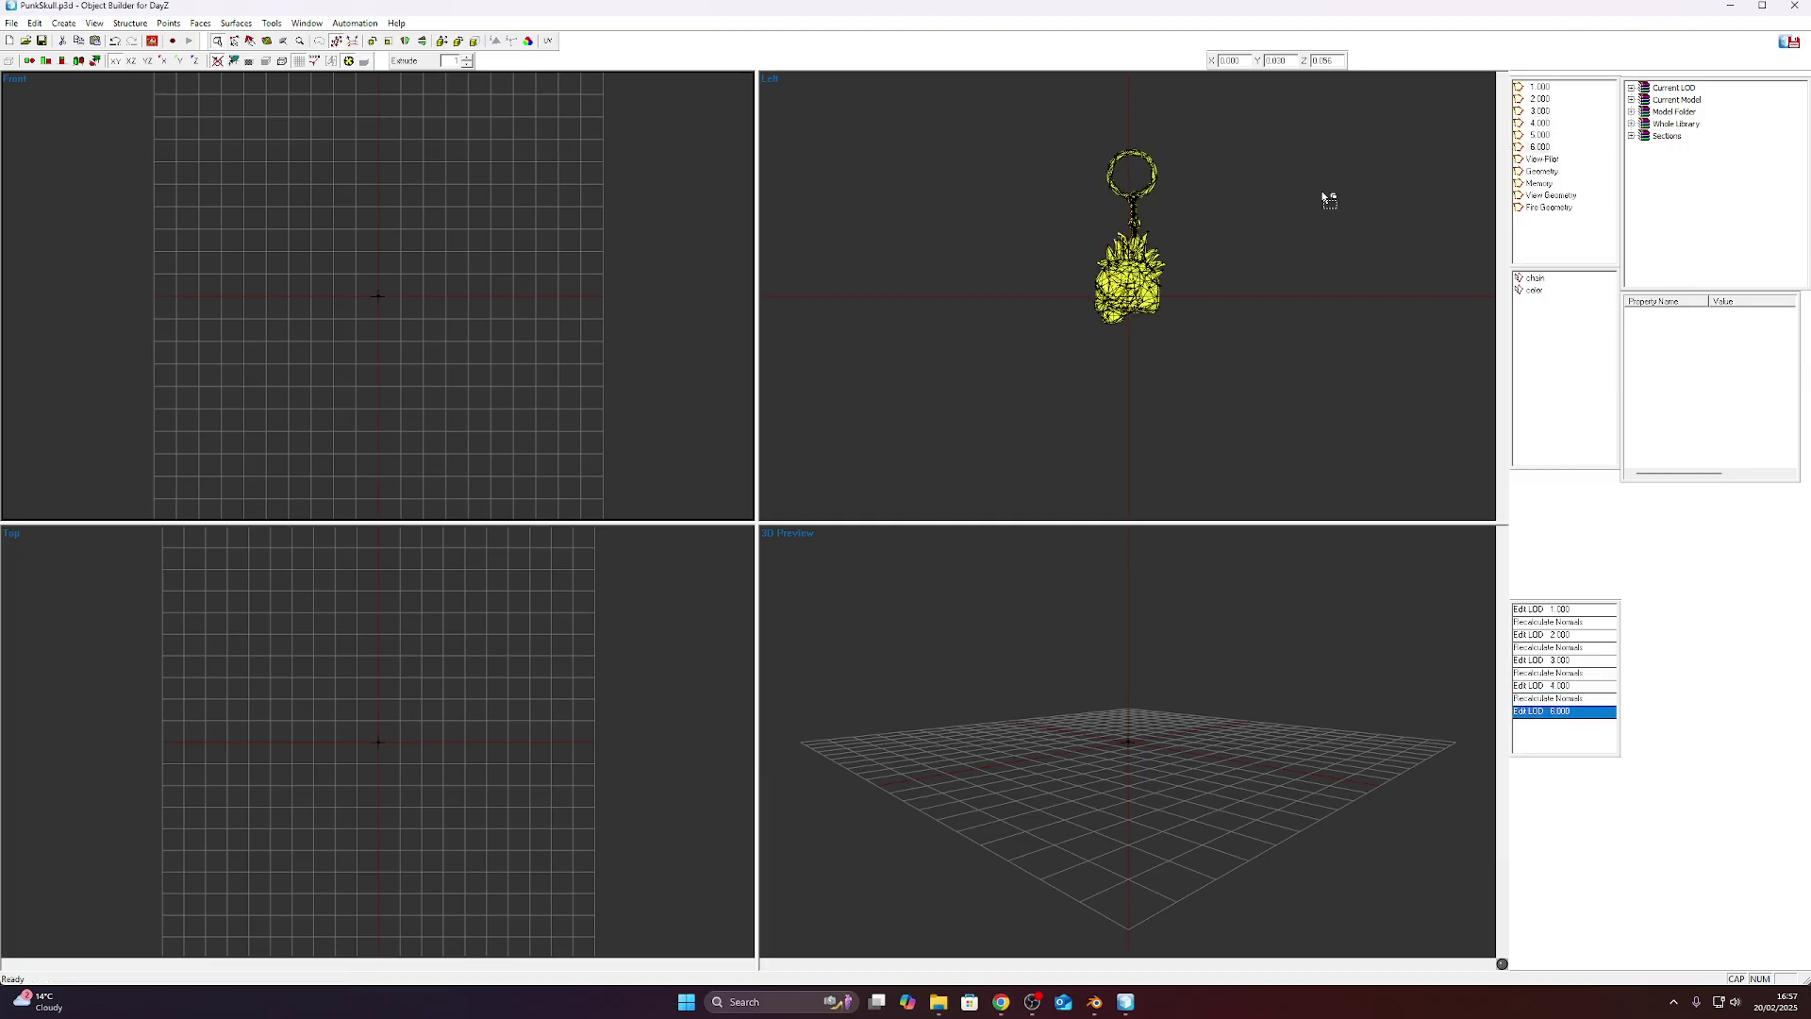
click(1550, 159)
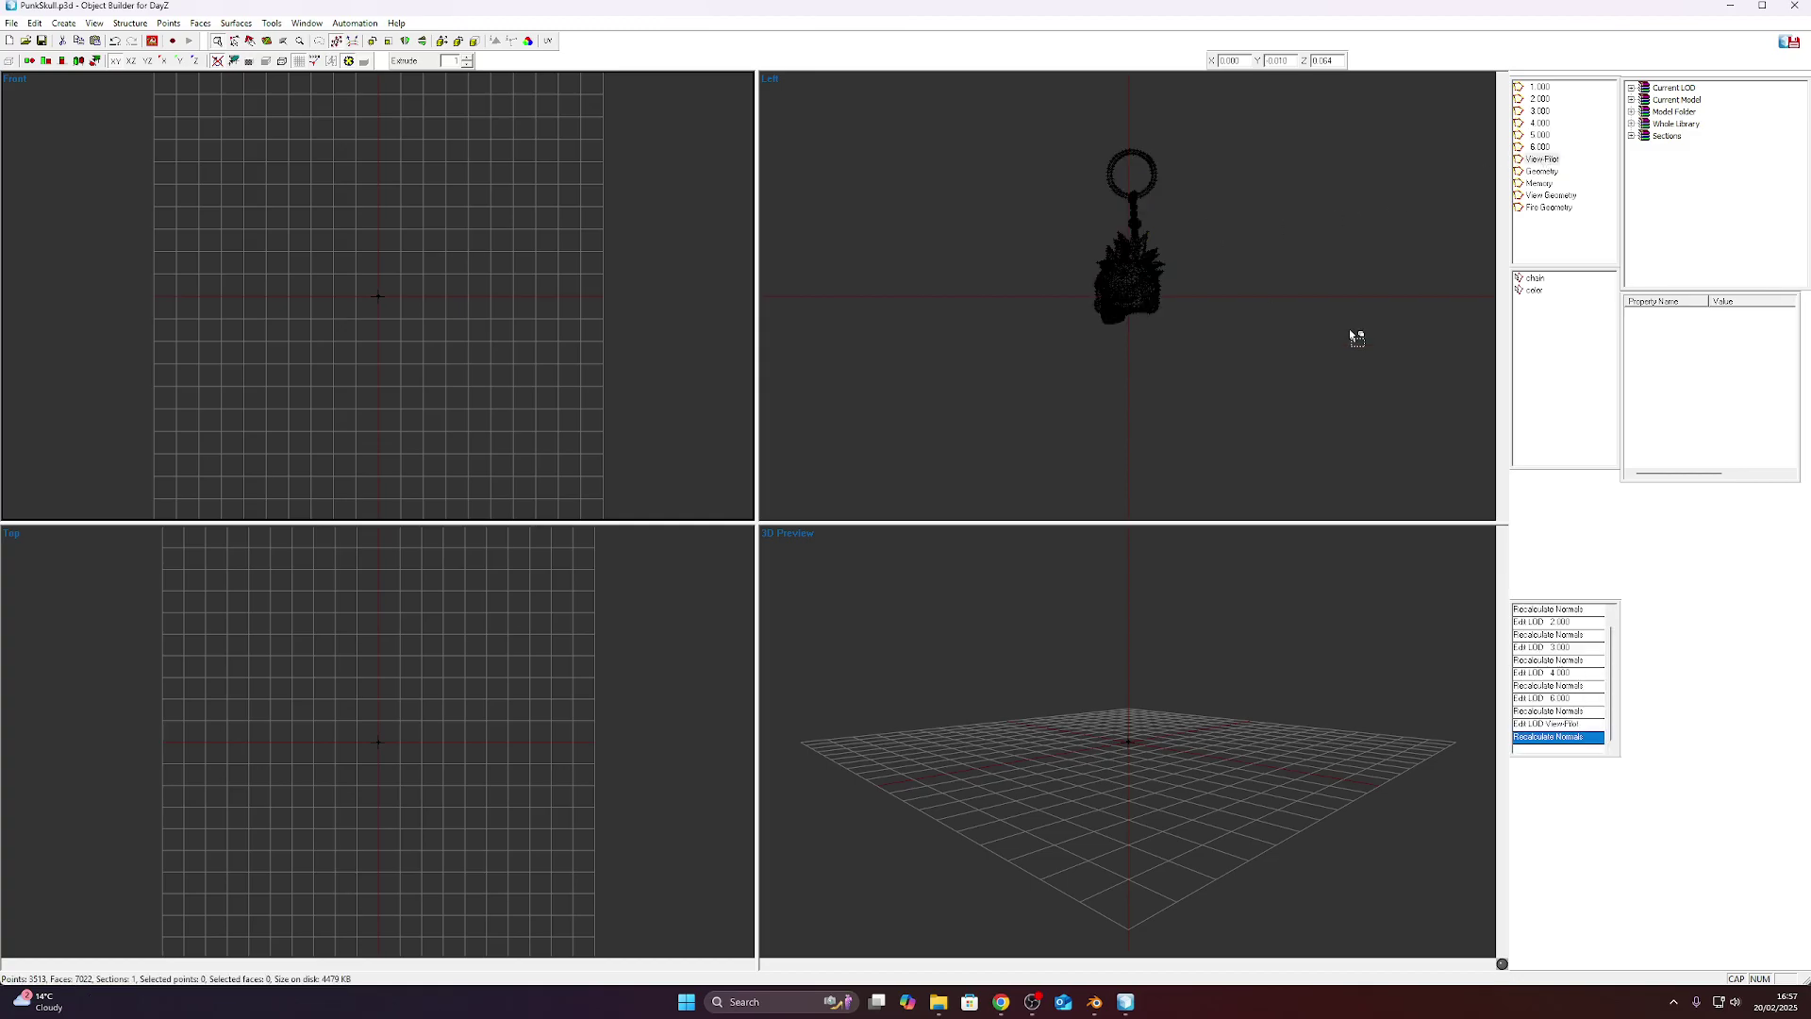
Select the whole skull model and launch a Buldozer preview.
mouse_move(962, 85)
mouse_down()
mouse_move(1085, 168)
mouse_move(1275, 406)
mouse_up()
click(154, 42)
click(175, 54)
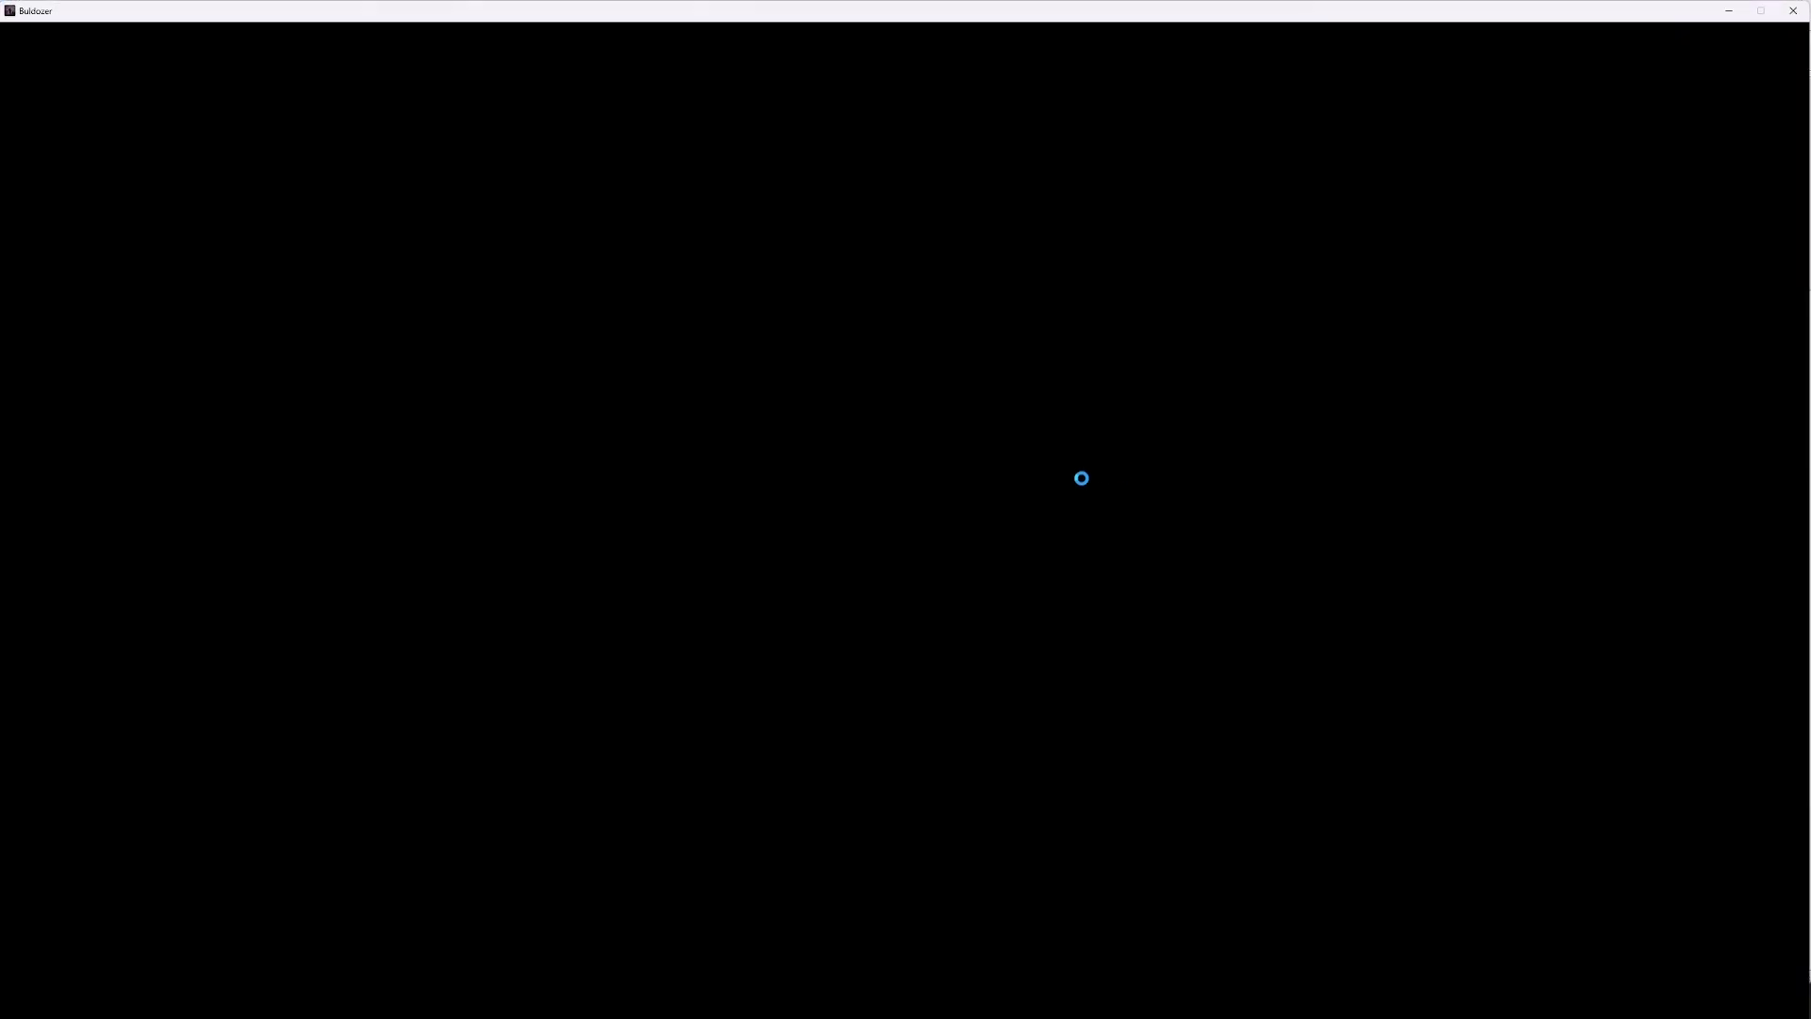
Pick a bright, saturated purple in the SQF Tools Color Picker.
key(alt+Tab)
key(alt+Tab)
key(alt+Tab)
key(alt+Tab)
key(alt+Tab)
key(alt+Tab)
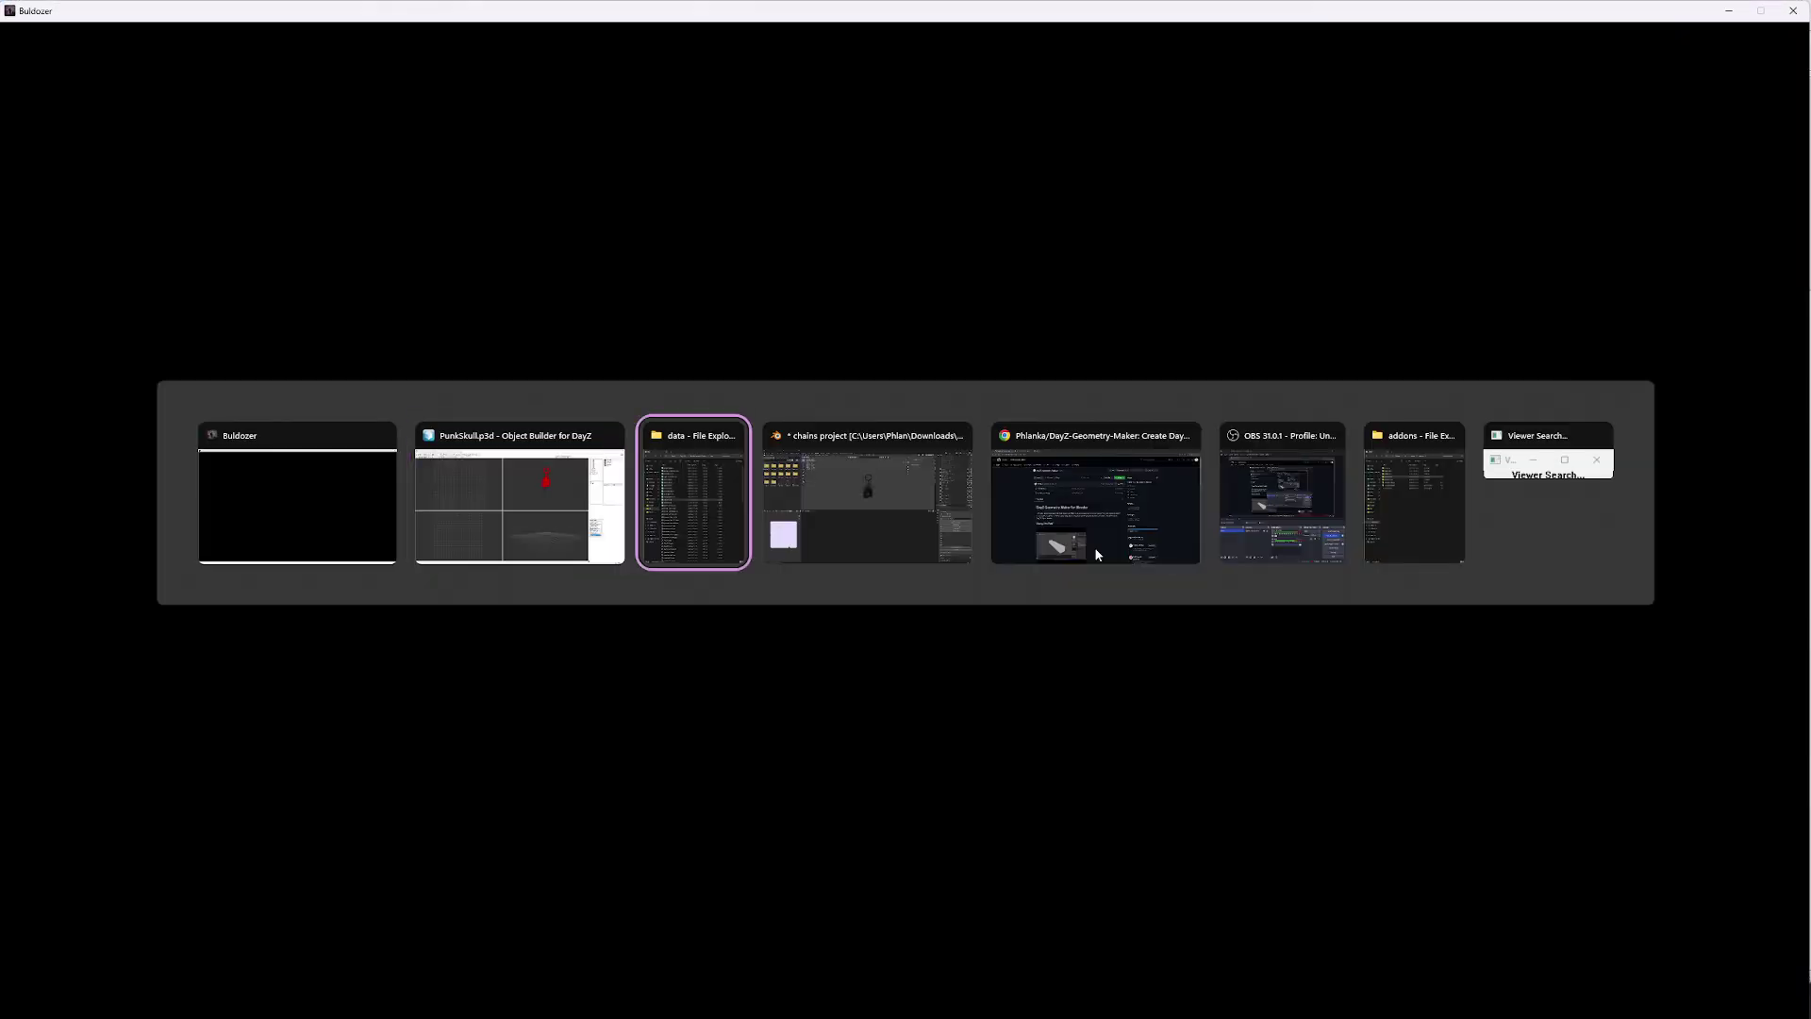
click(1172, 478)
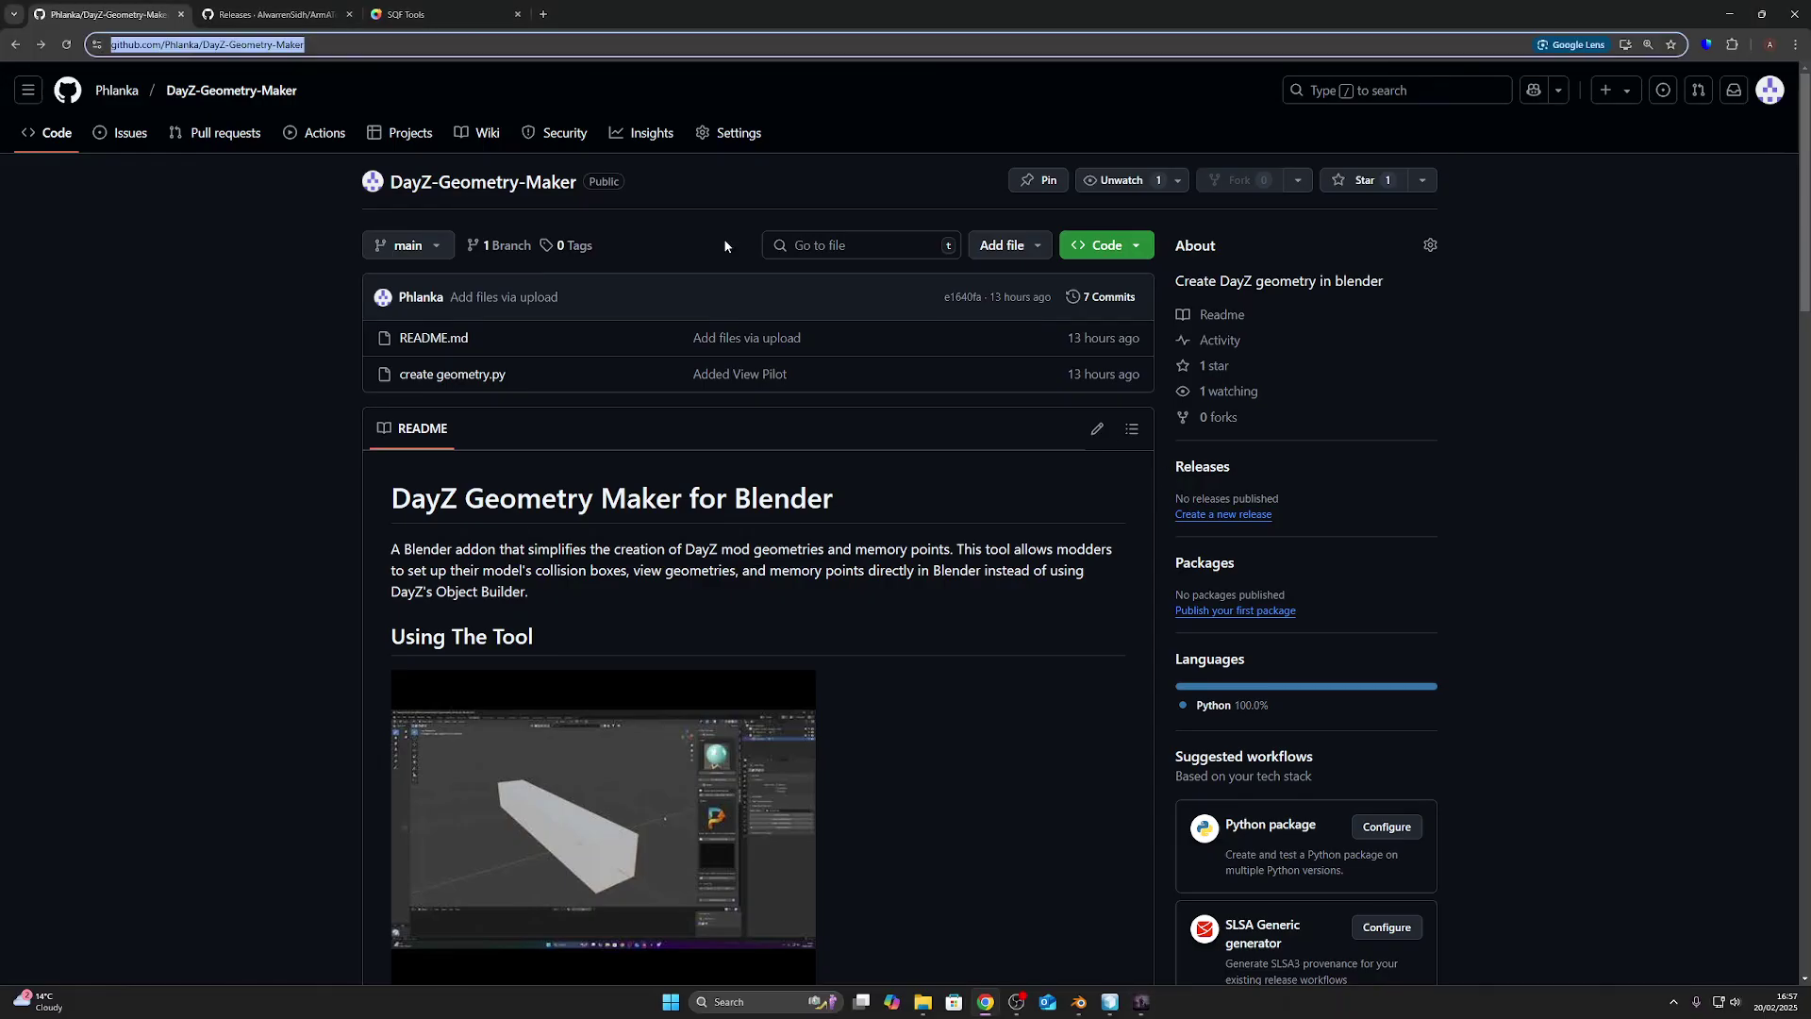
click(429, 14)
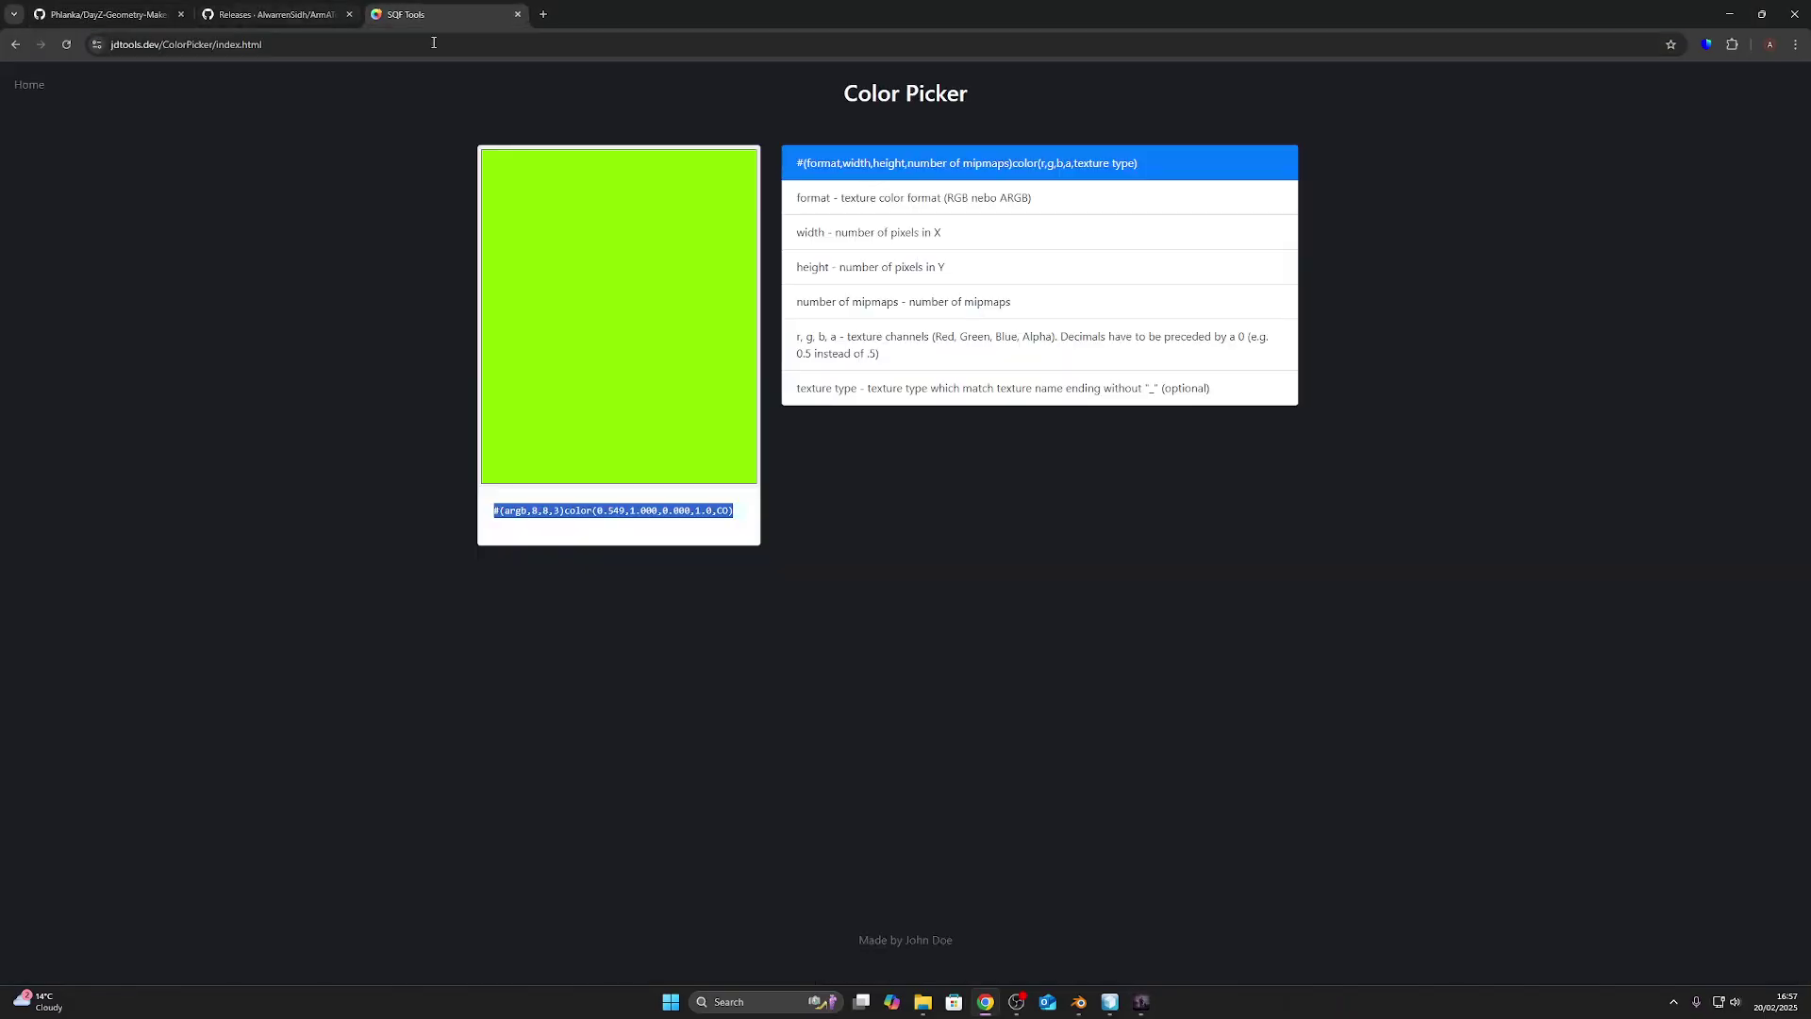
click(690, 368)
drag(604, 500, 626, 557)
mouse_move(1088, 1011)
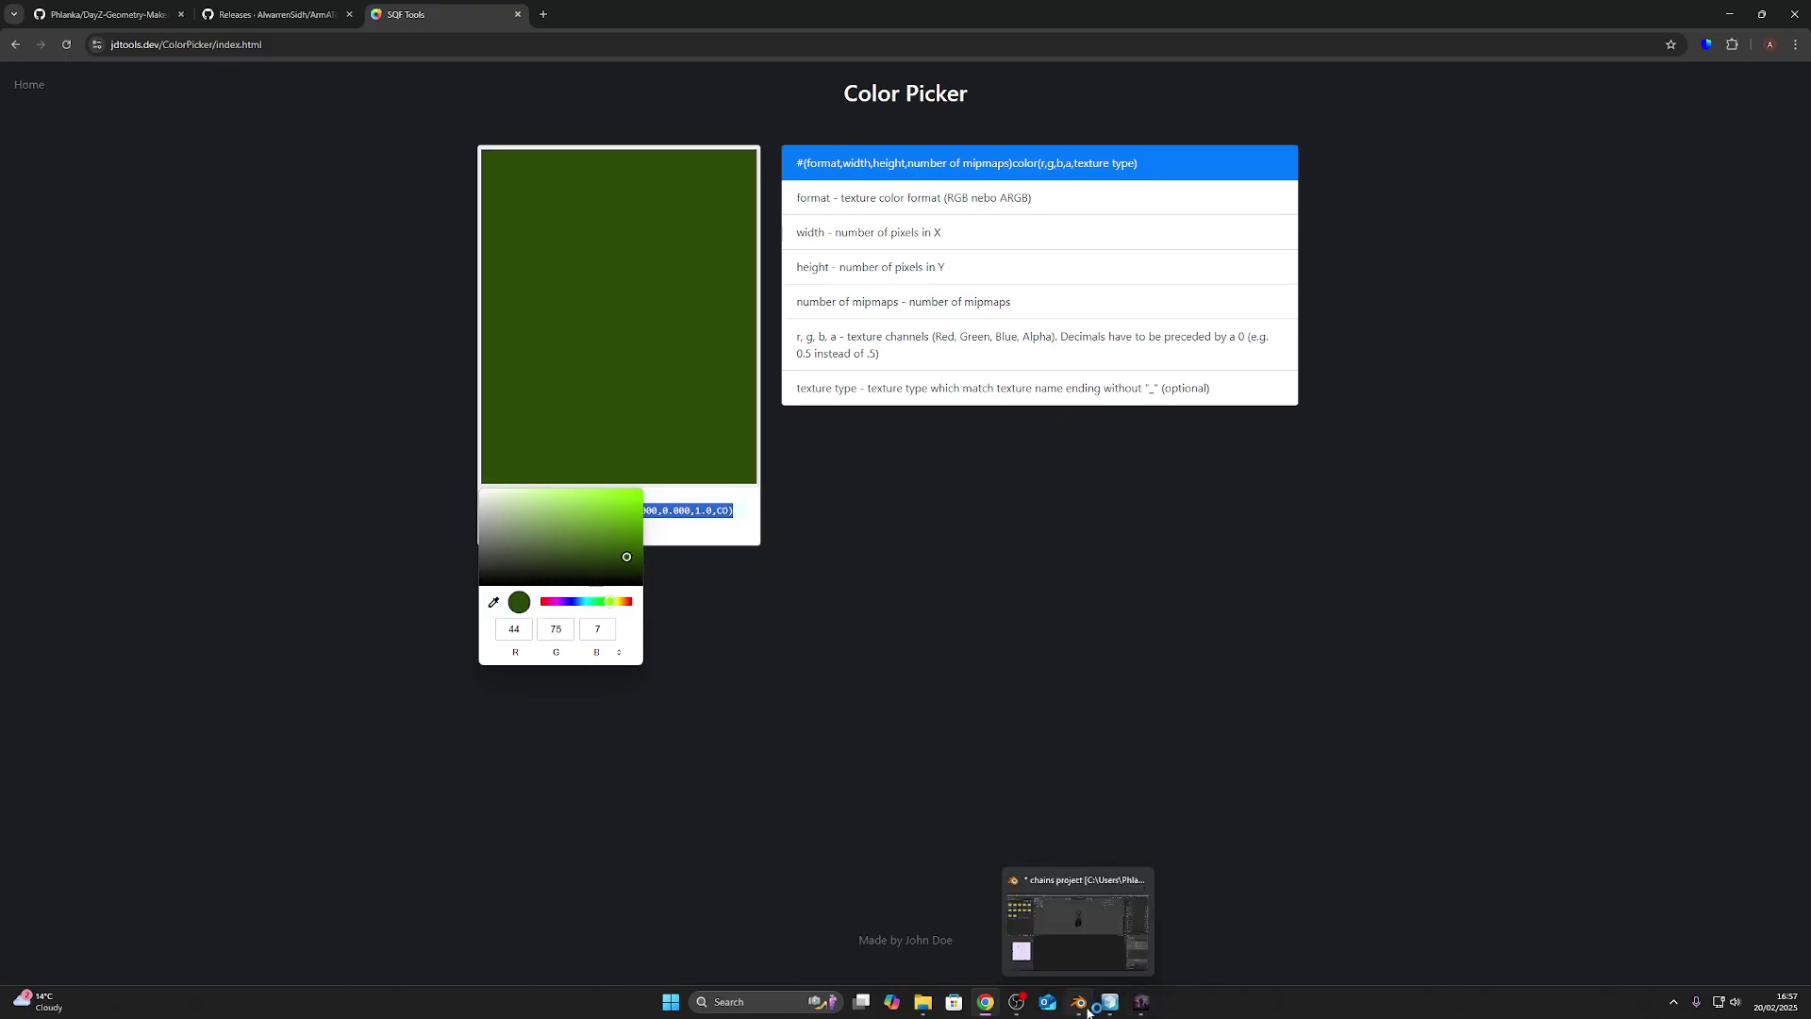
drag(584, 602, 560, 614)
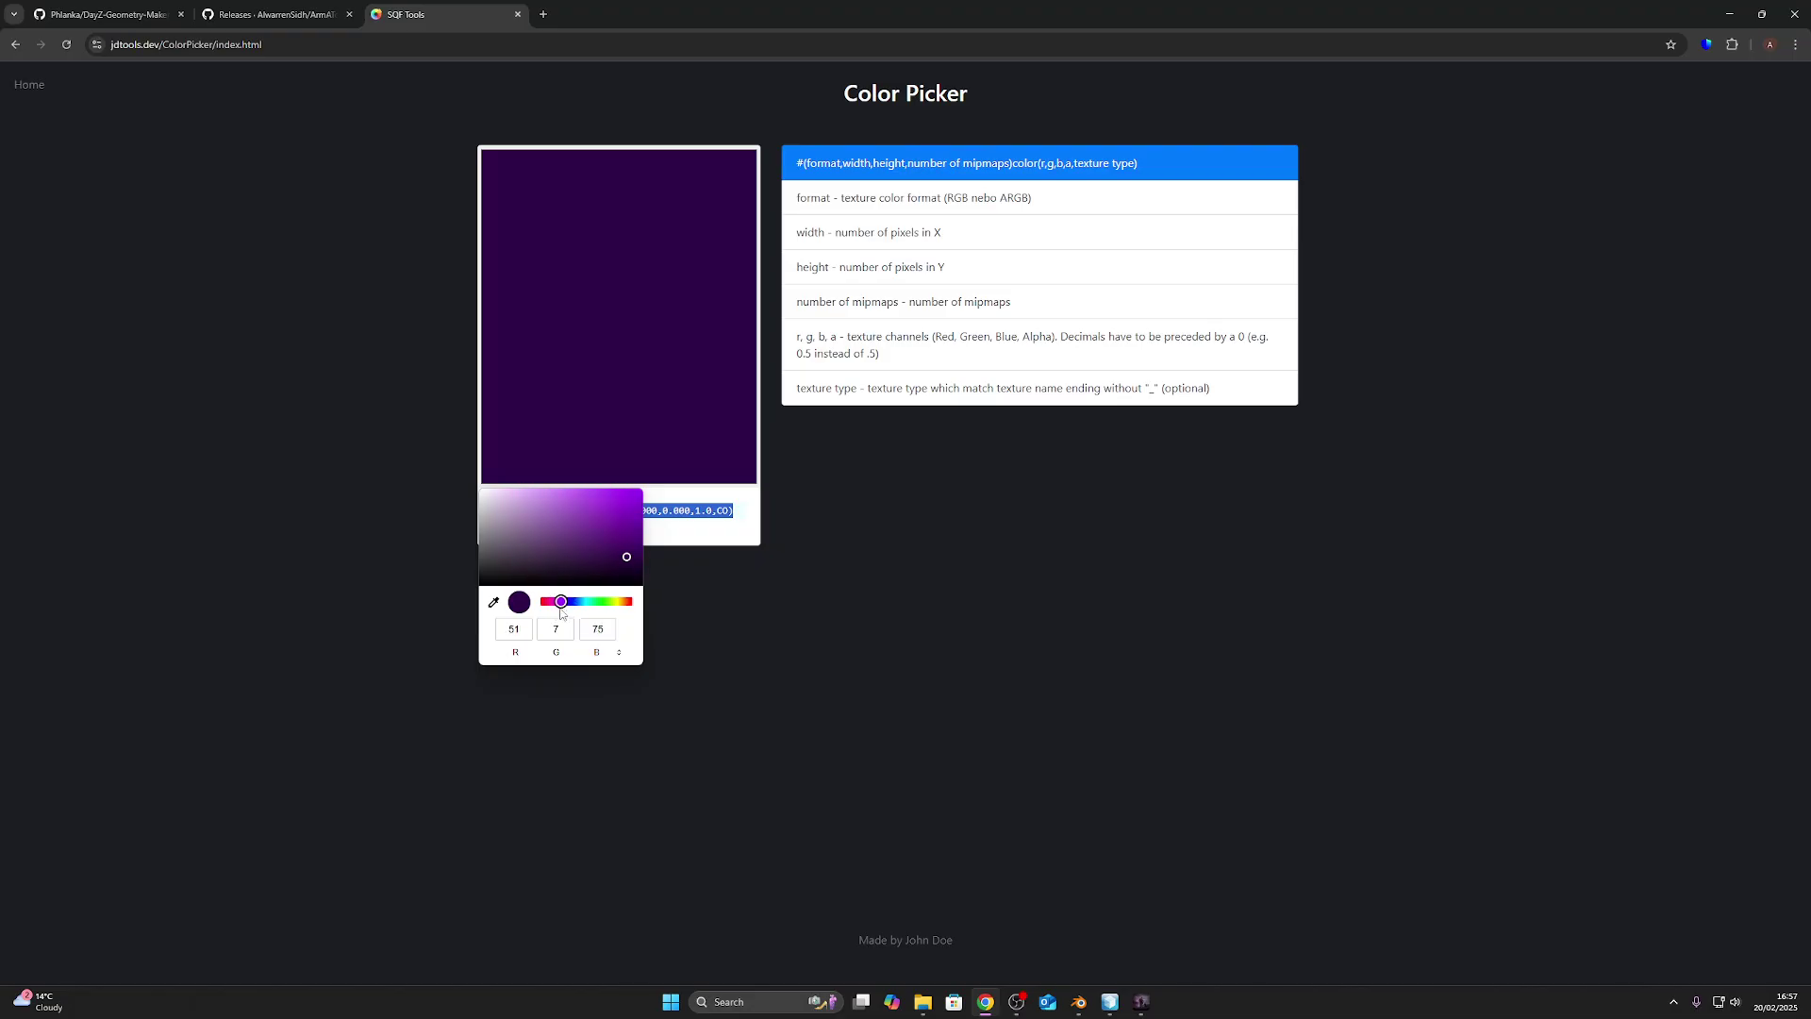
drag(603, 529, 495, 510)
click(679, 211)
Copy the colour string #(argb,8,8,3)color(0.439,0.020,0.780,1.0,CO) and return to Buldozer.
right_click(513, 507)
click(570, 514)
right_click(571, 516)
click(818, 535)
key(alt+Tab)
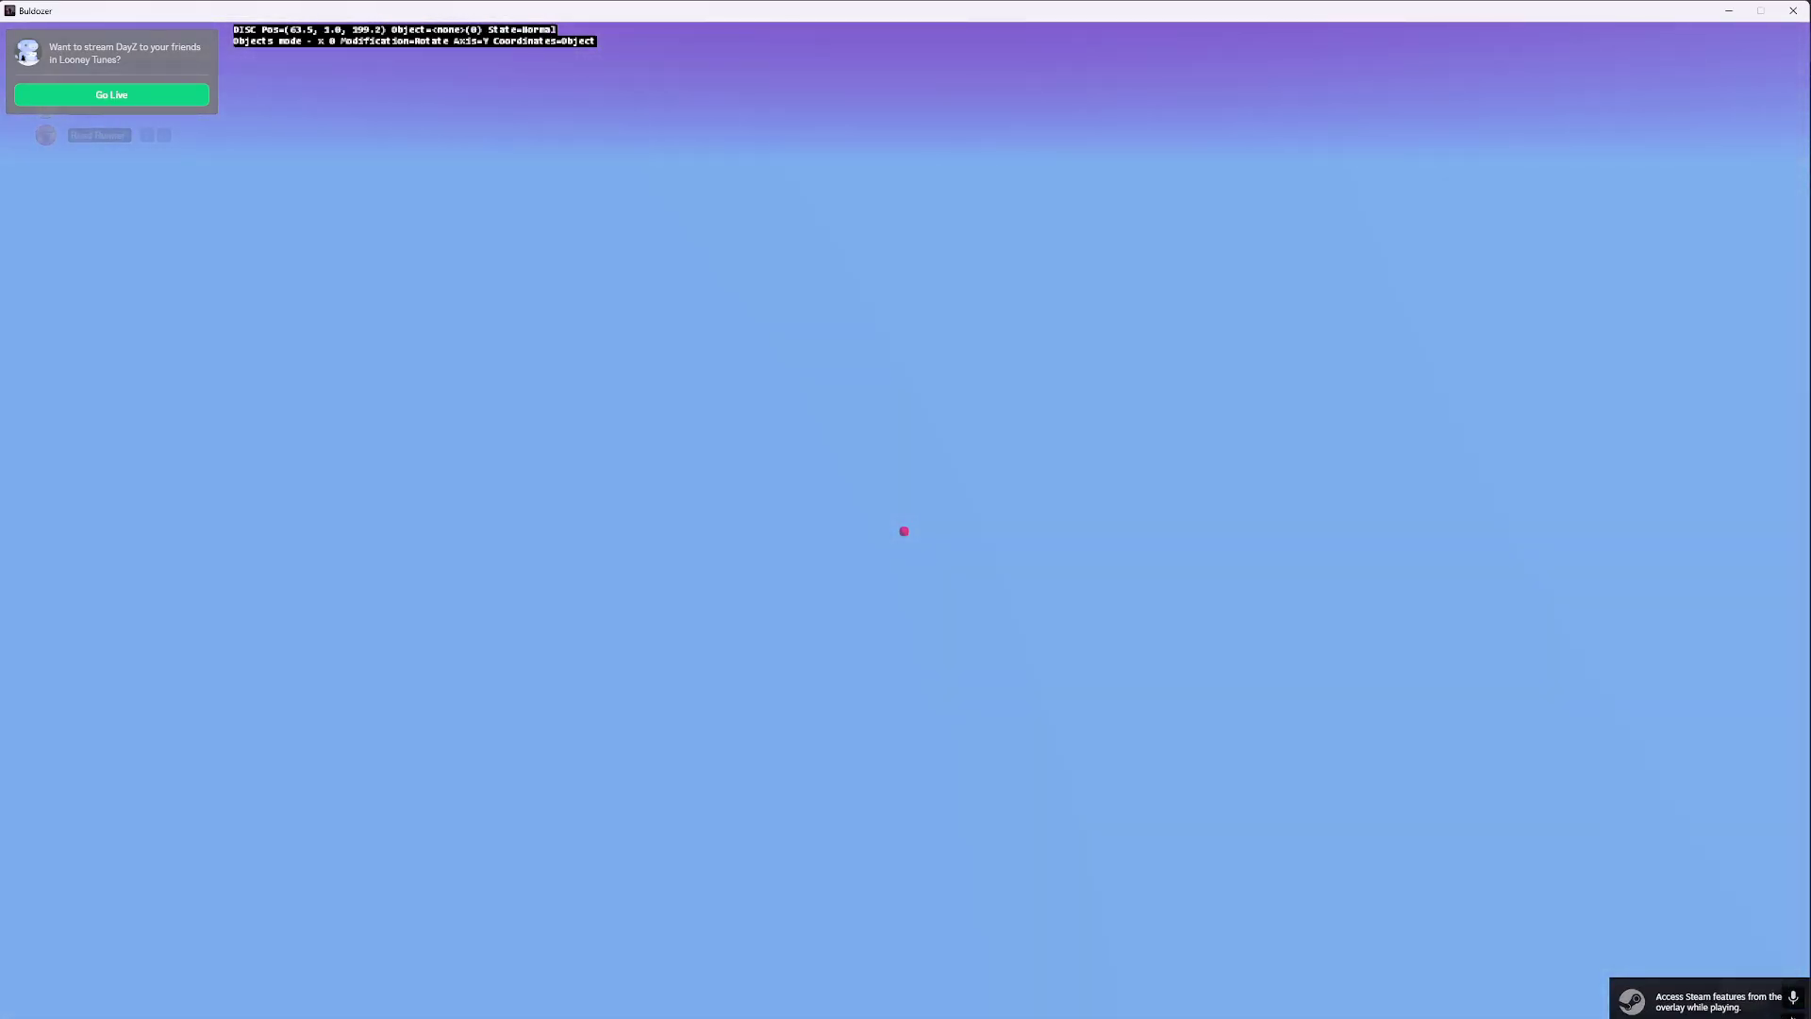
key(alt+Tab)
key(alt+Tab)
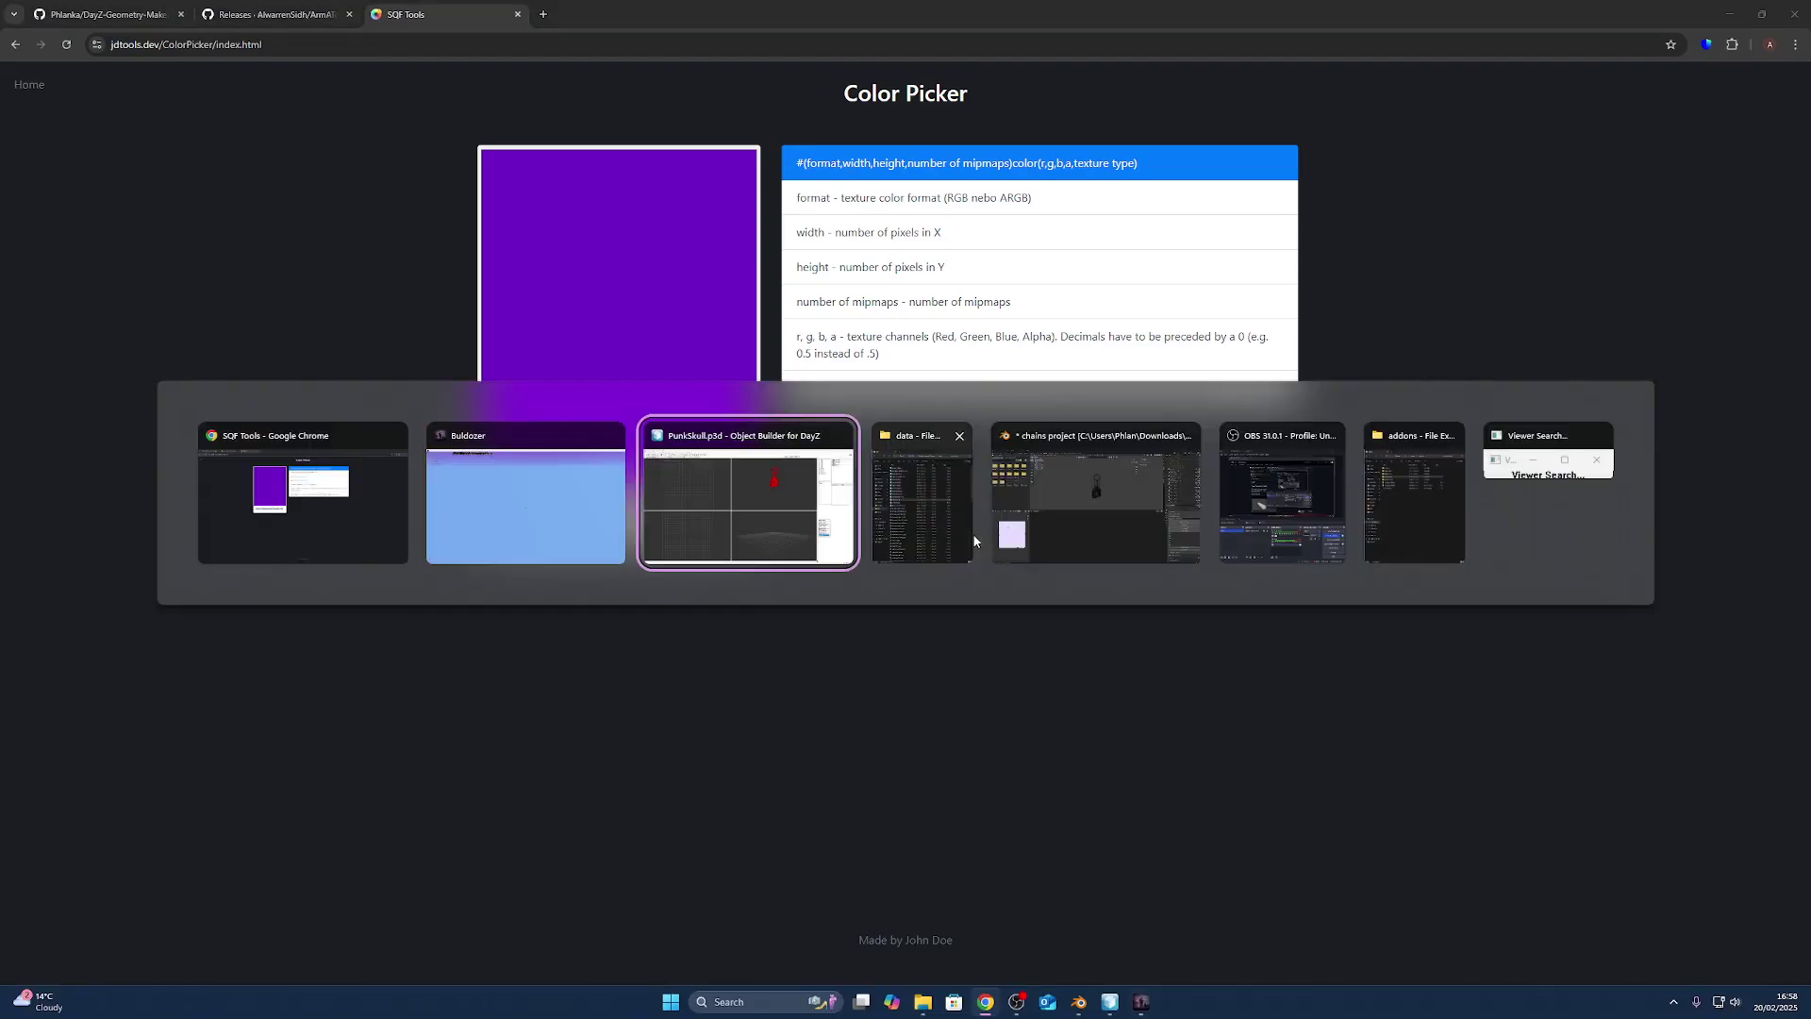
key(alt+Tab)
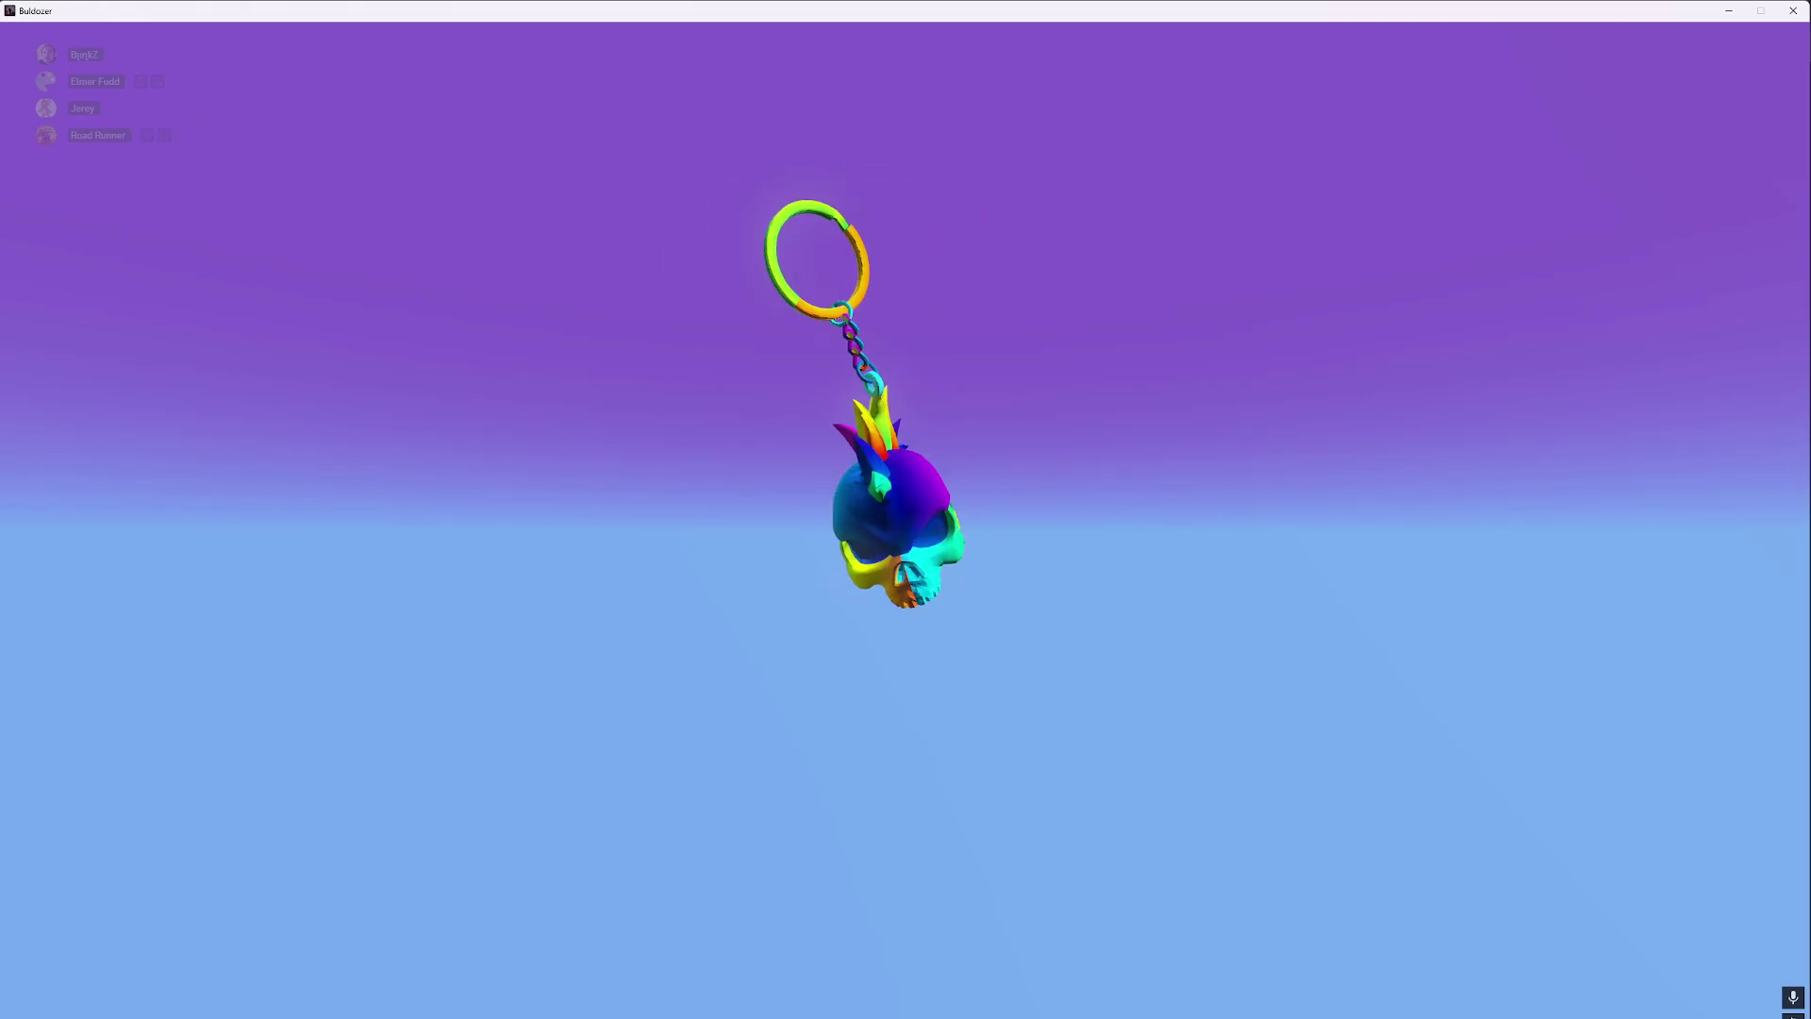
Leave the Buldozer keychain preview and bring PunkSkull.p3d forward in Object Builder.
key(alt+Tab)
key(alt+Tab)
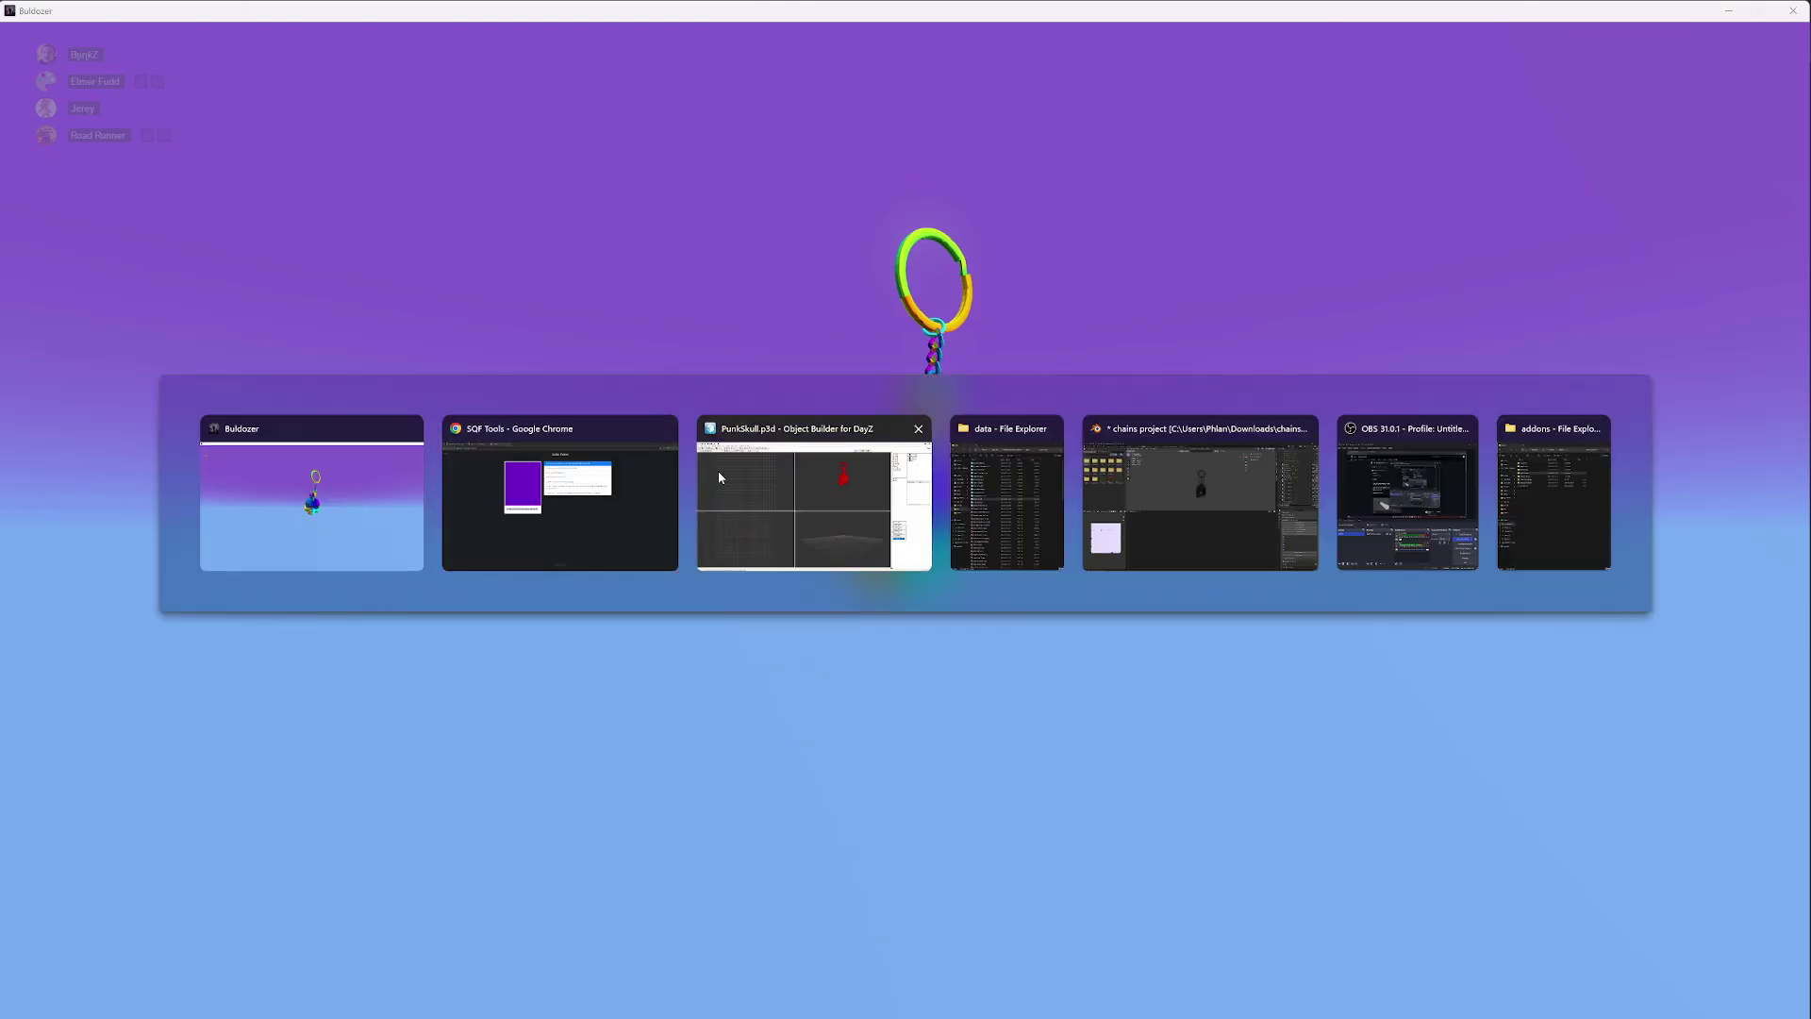
click(842, 490)
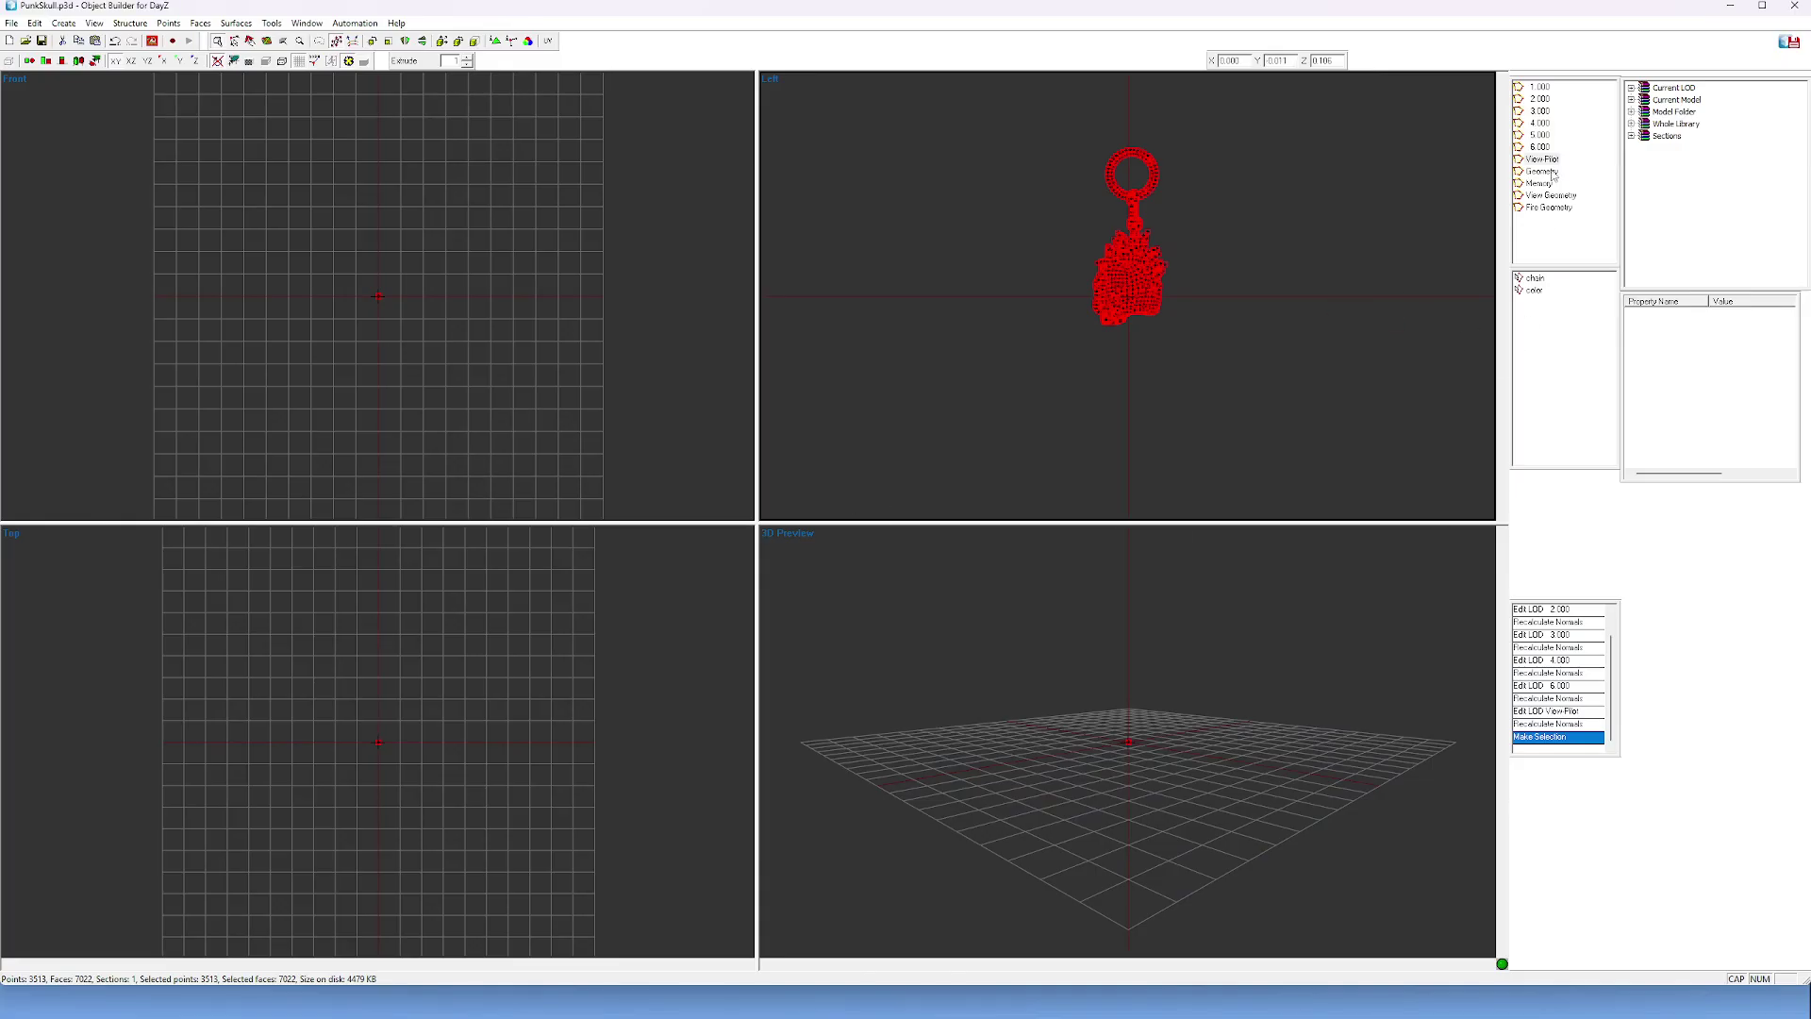
Select the 'color' selection in LOD 1.000 and open Mass Texture & Material renaming.
click(1544, 85)
click(1533, 289)
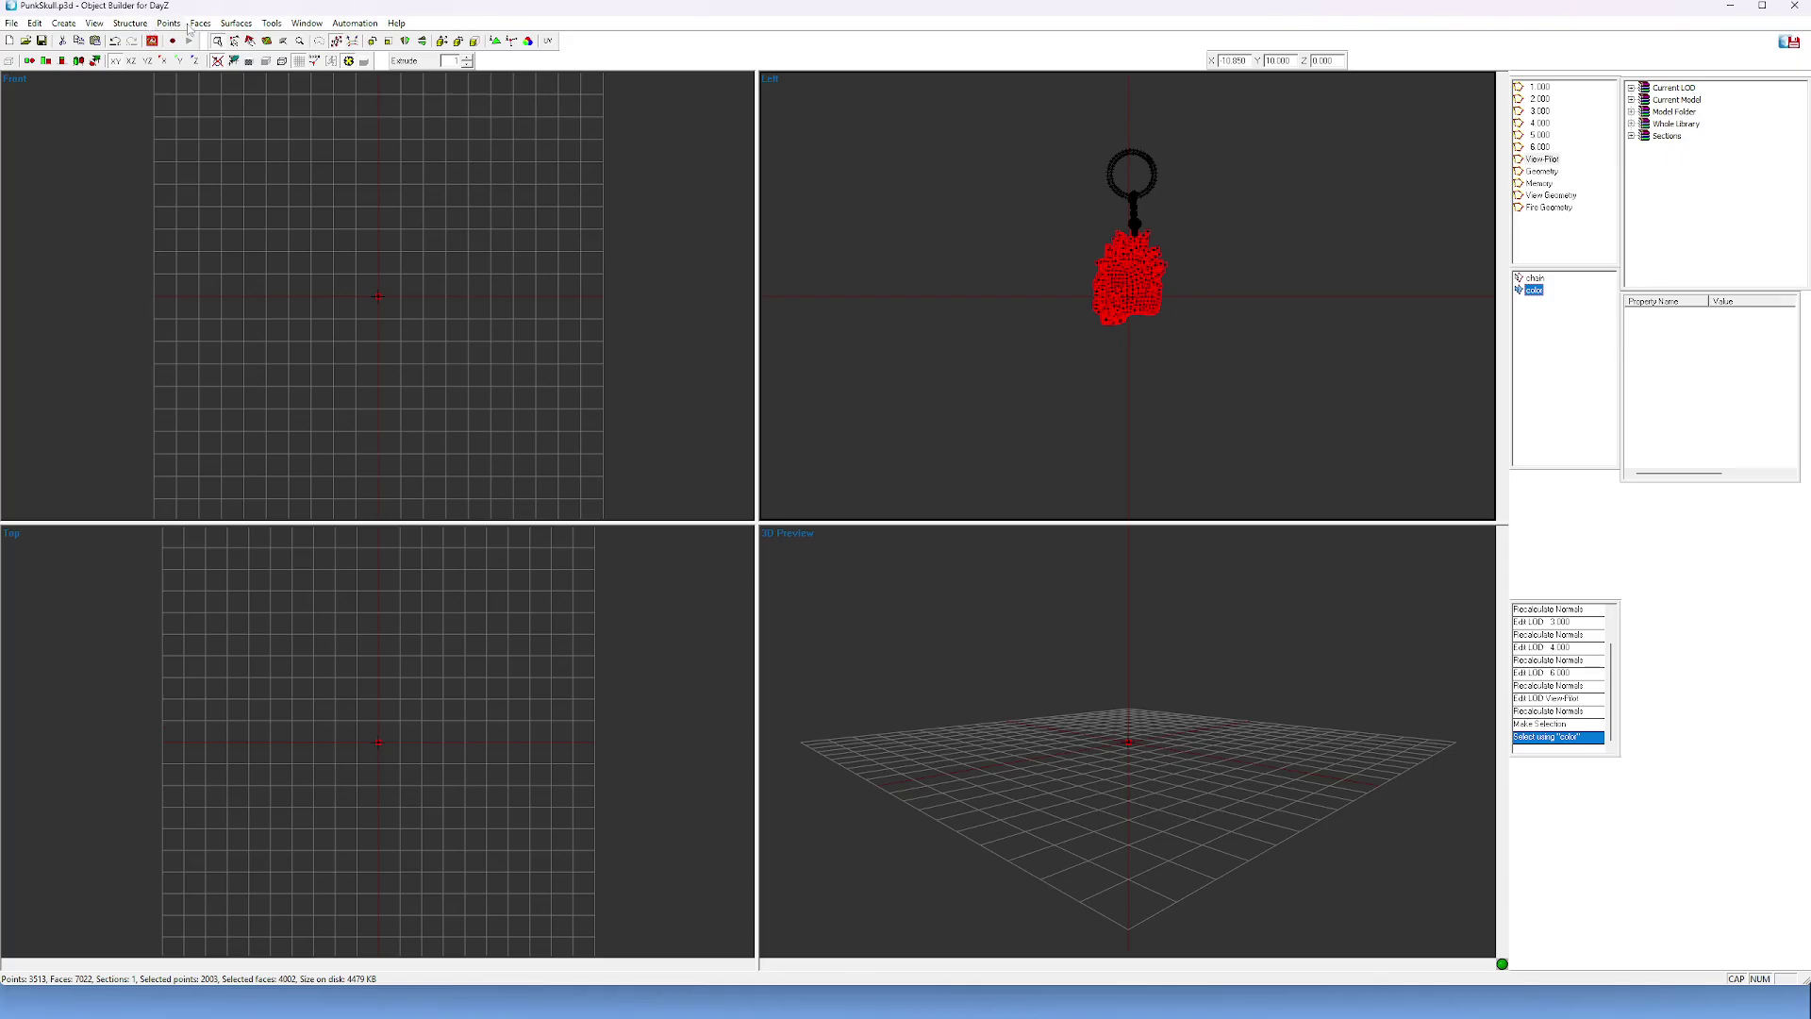
click(271, 23)
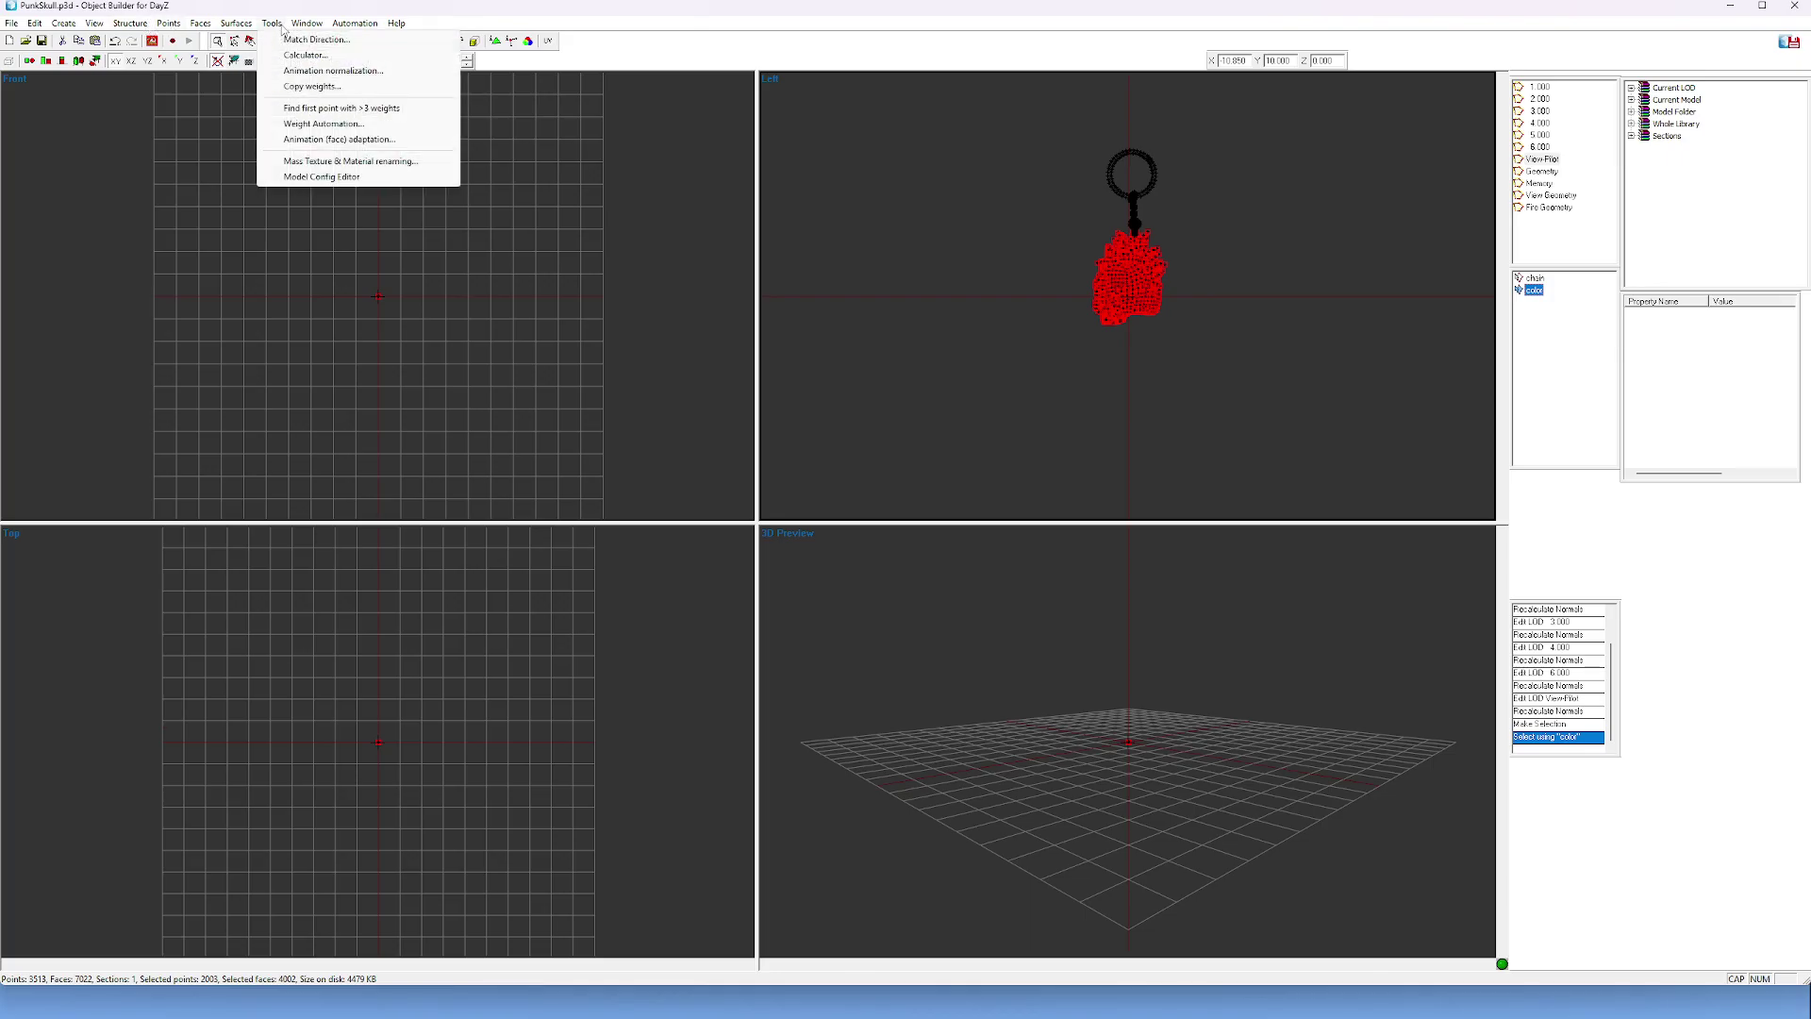
click(335, 168)
drag(853, 361, 959, 342)
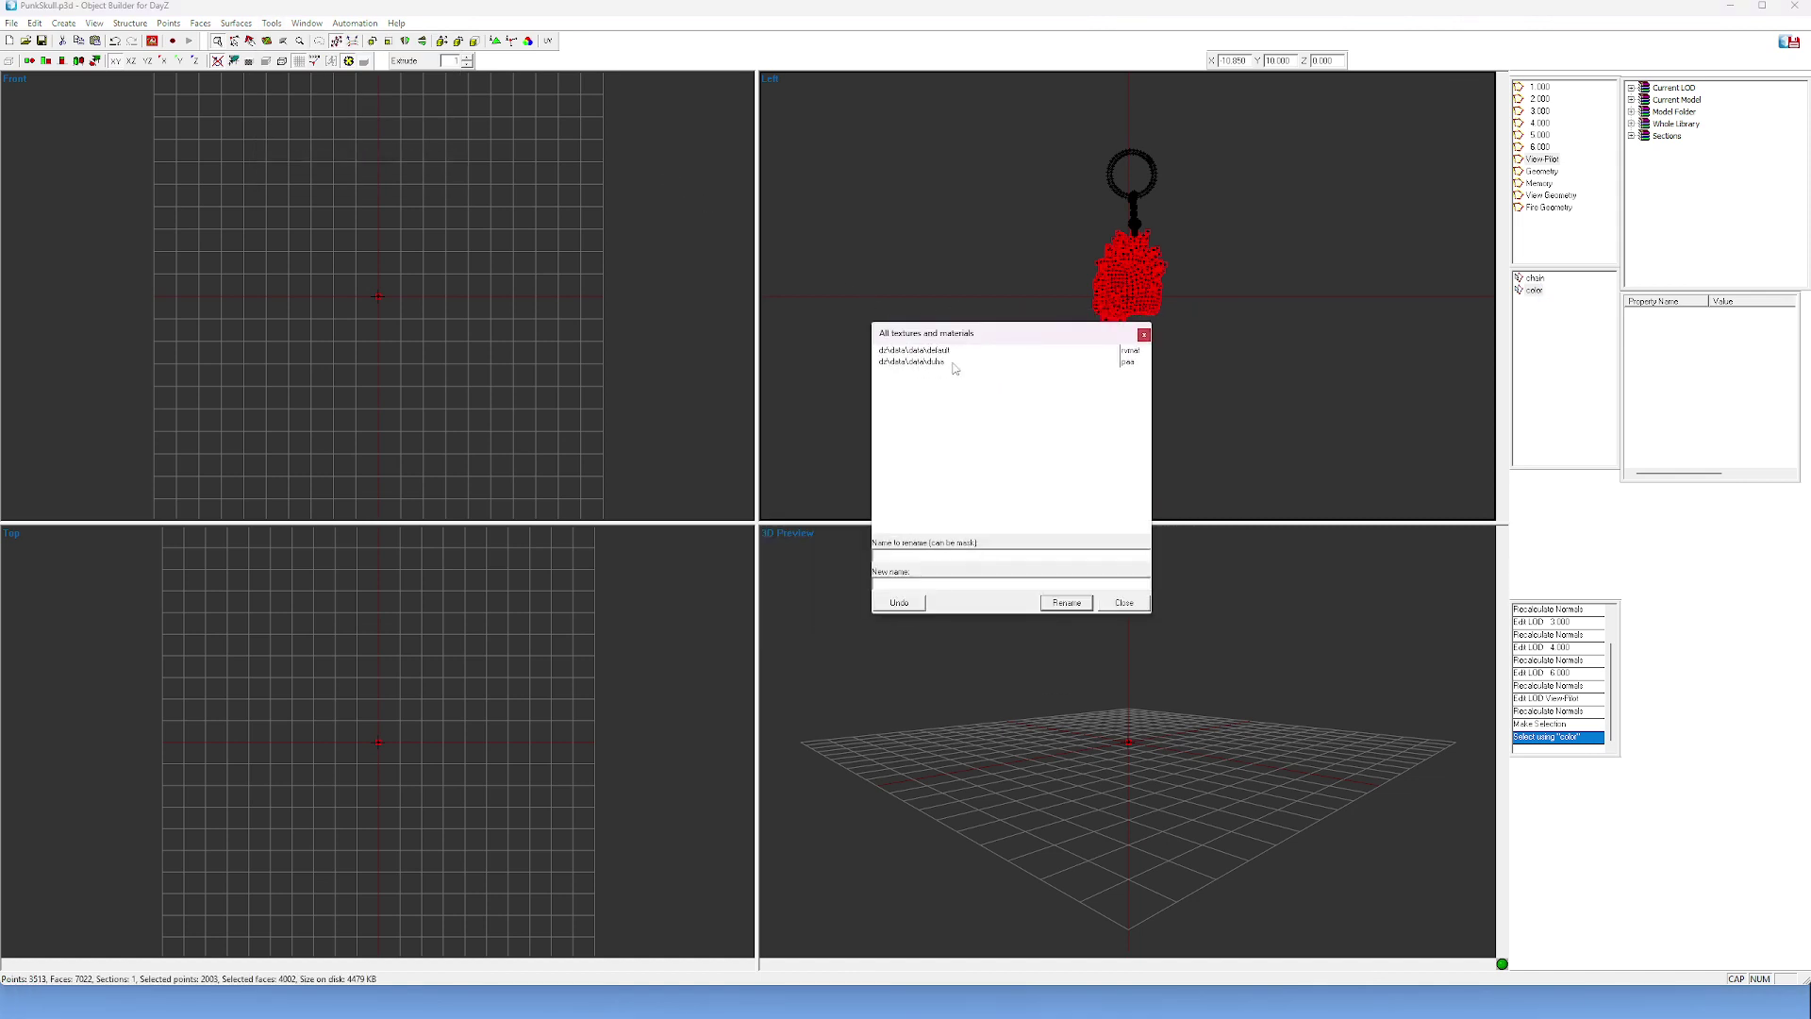
drag(976, 340, 912, 331)
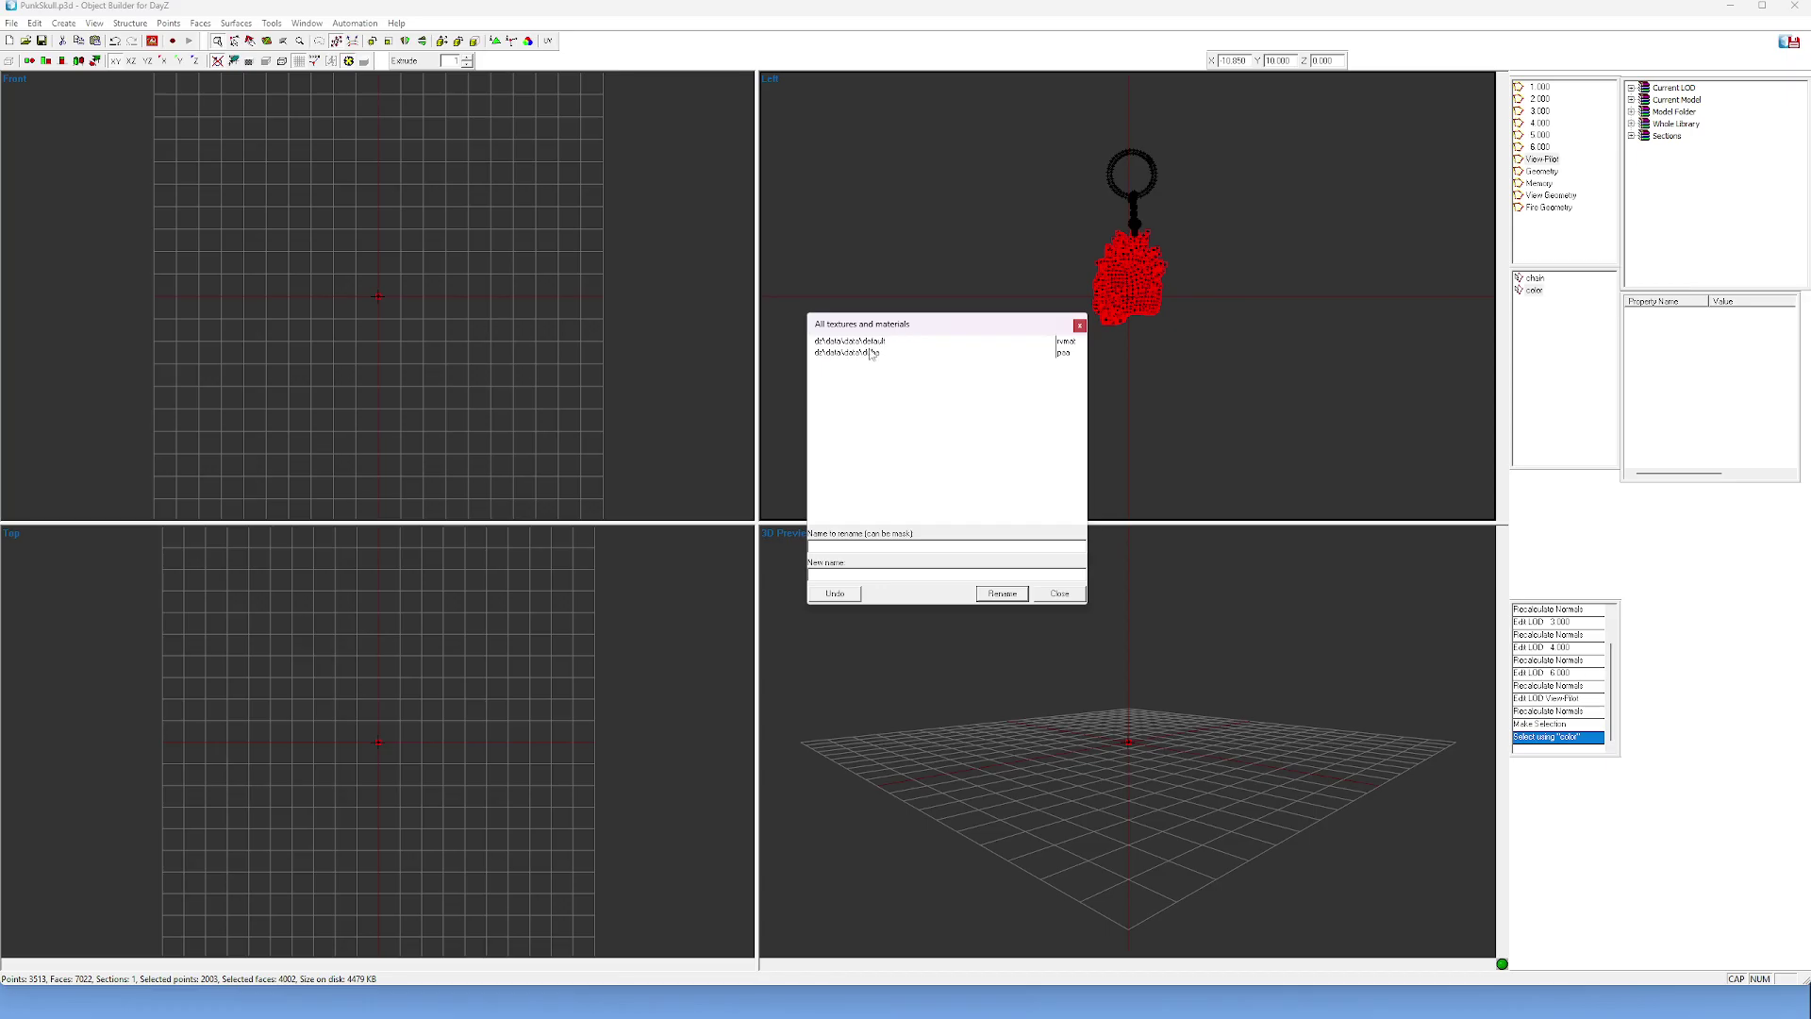
Rename the duha texture to the pasted purple colour string and preview it in Buldozer.
click(871, 353)
drag(900, 545, 769, 542)
click(887, 573)
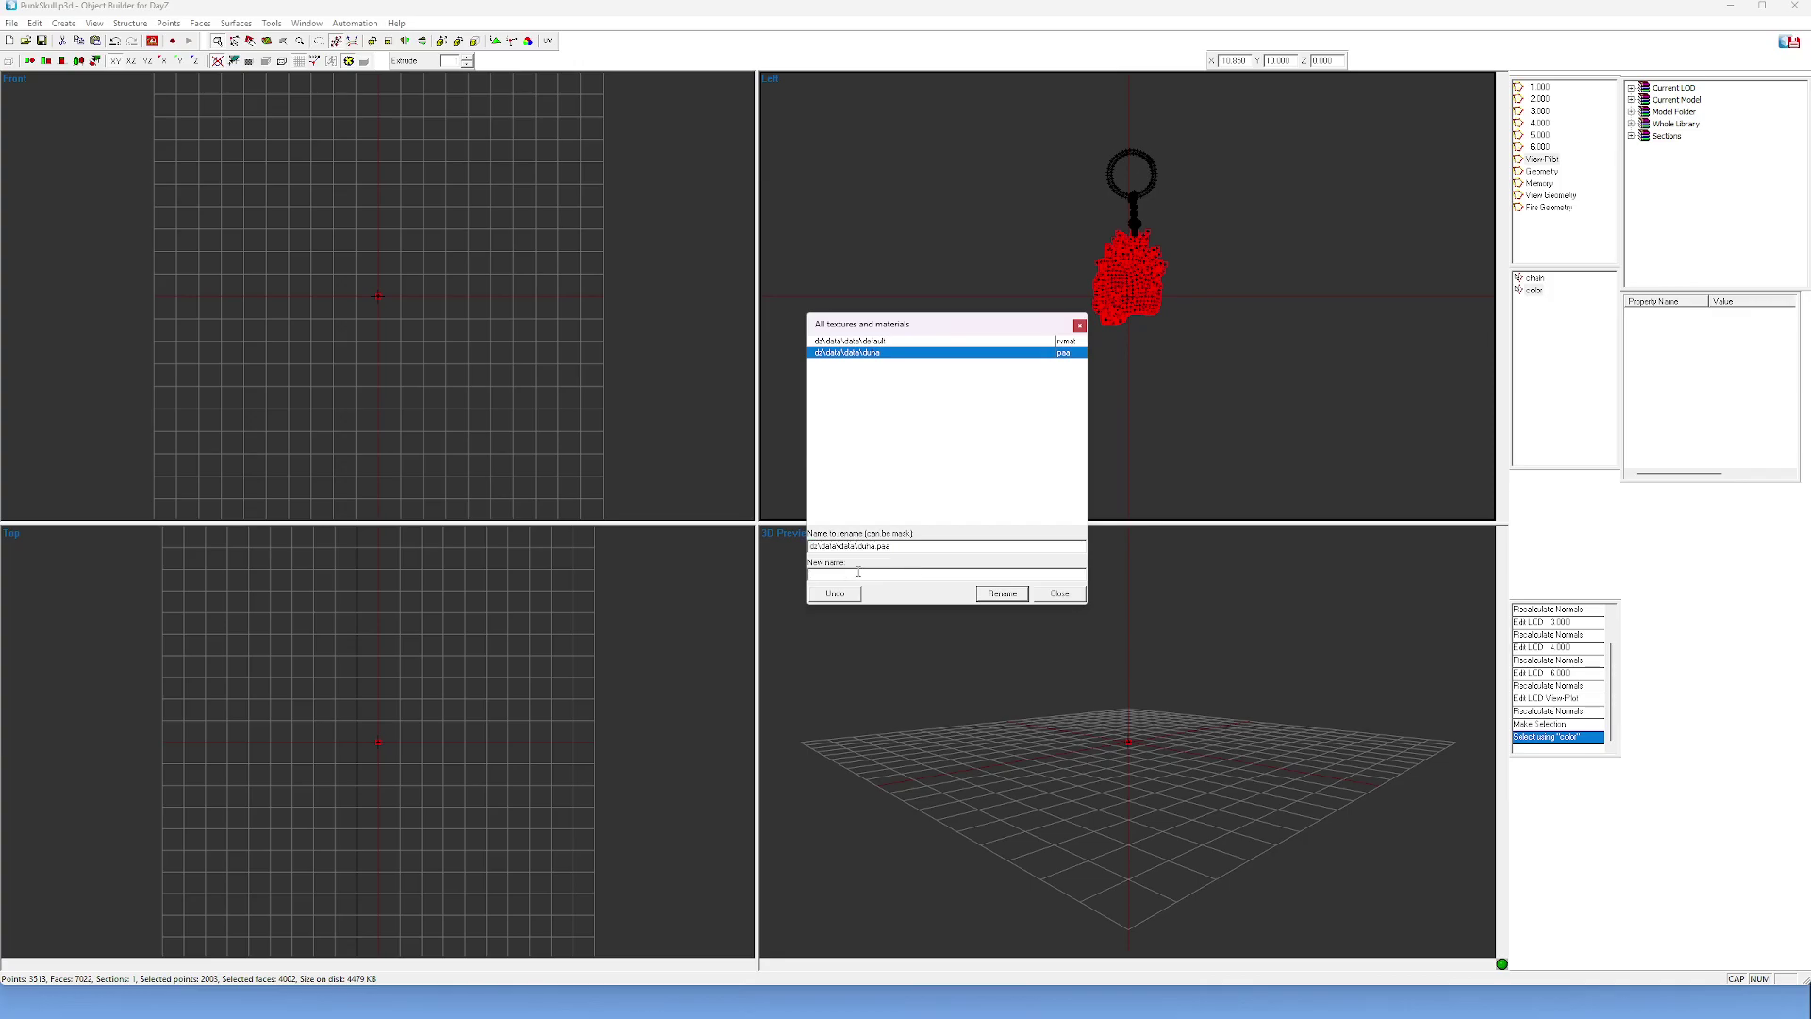
text(#(argb,8,8,3)color(0.439,0.020,0.780,1.0,CO))
click(998, 595)
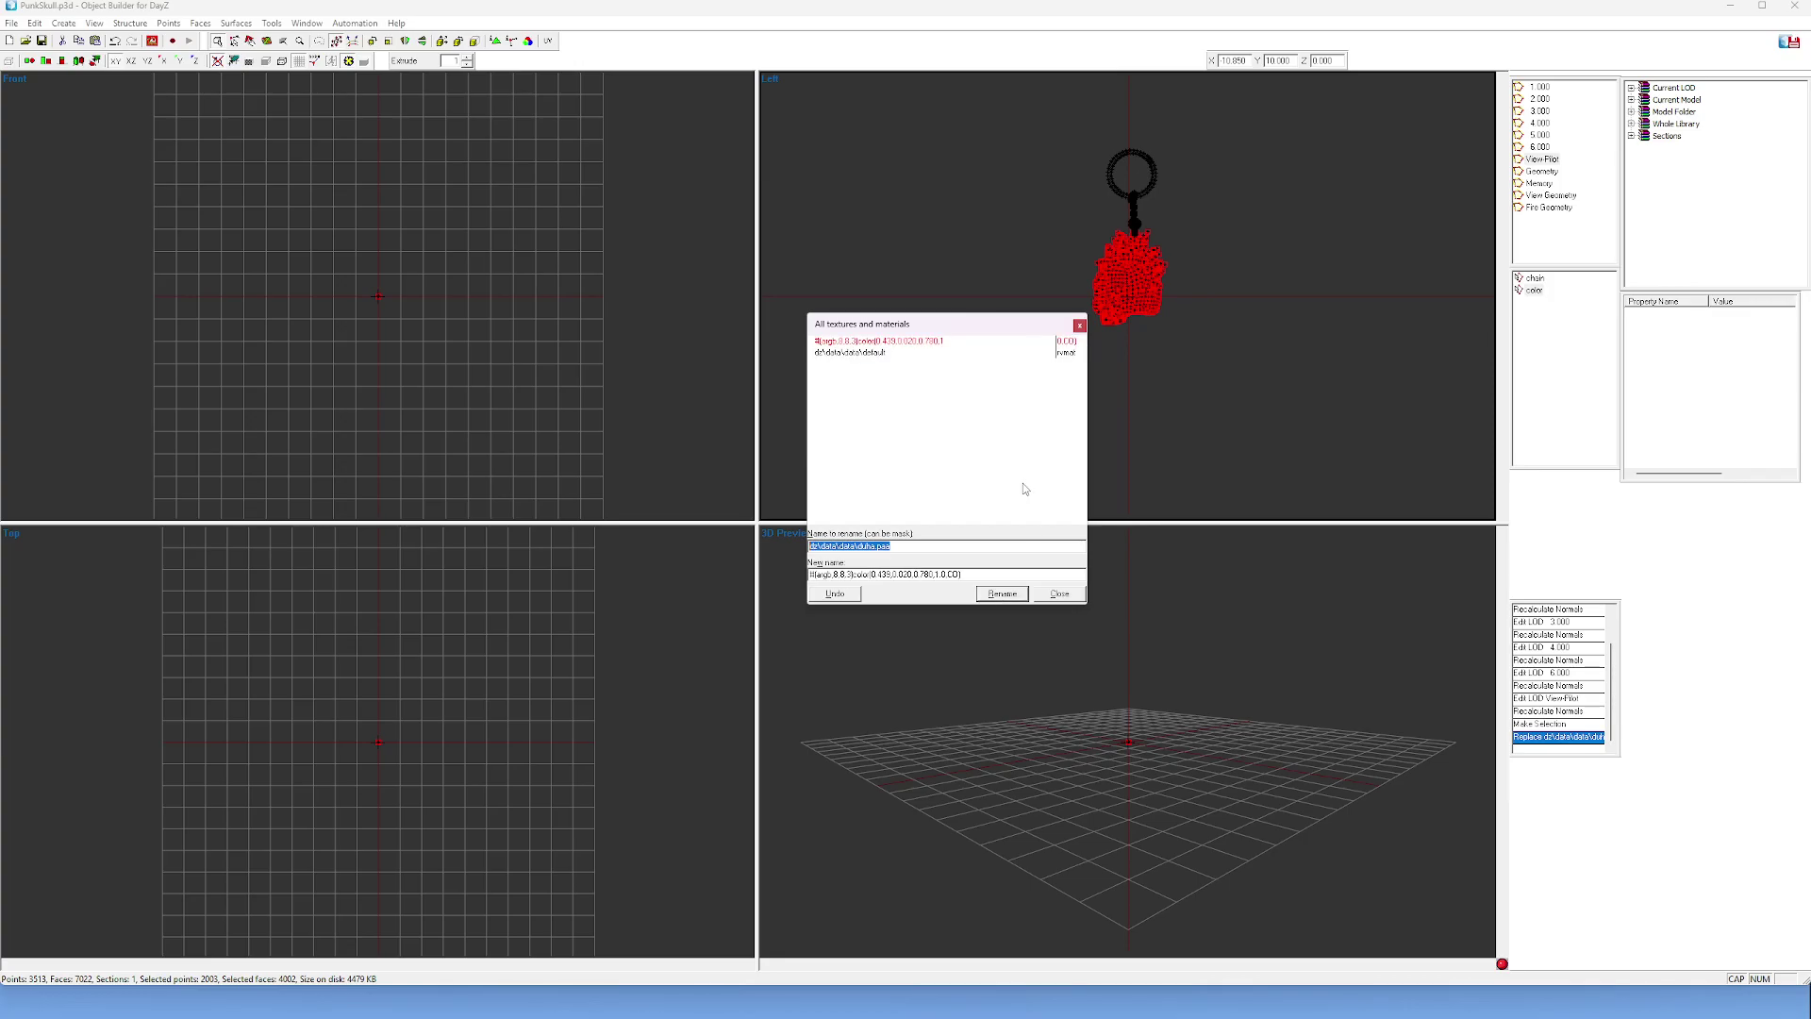
click(1058, 593)
key(alt+Tab)
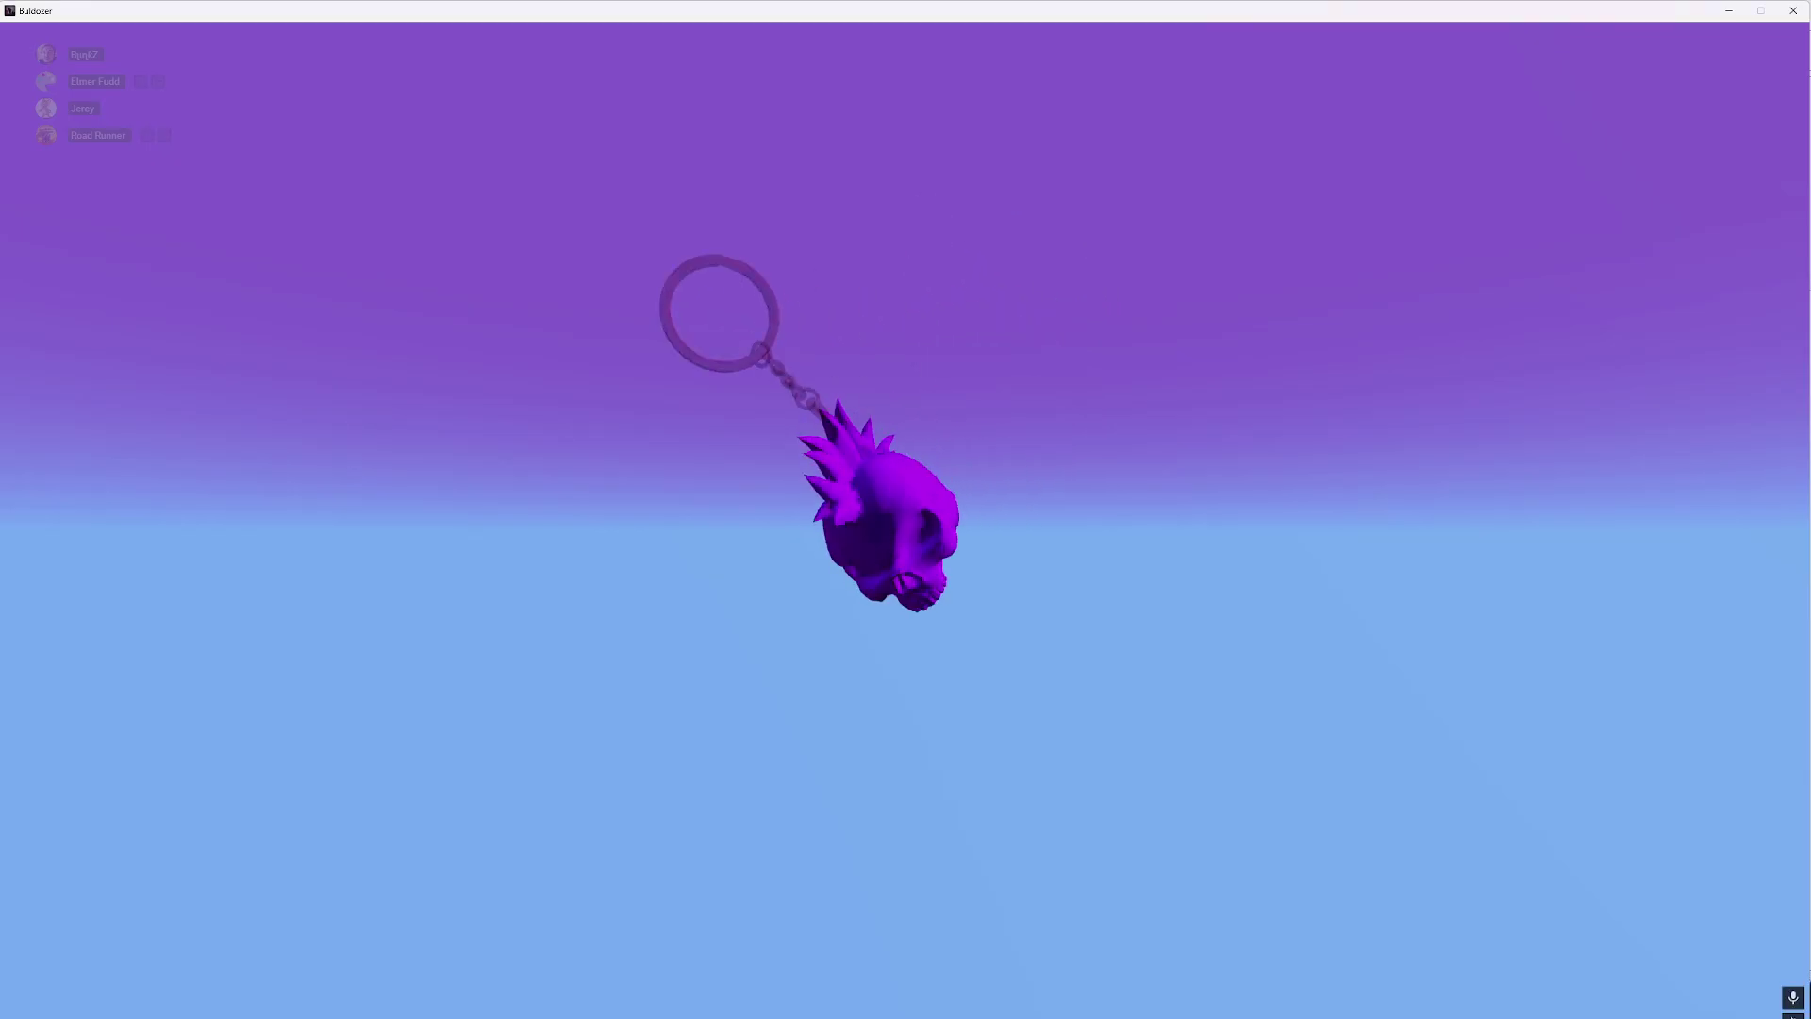
key(alt+Tab)
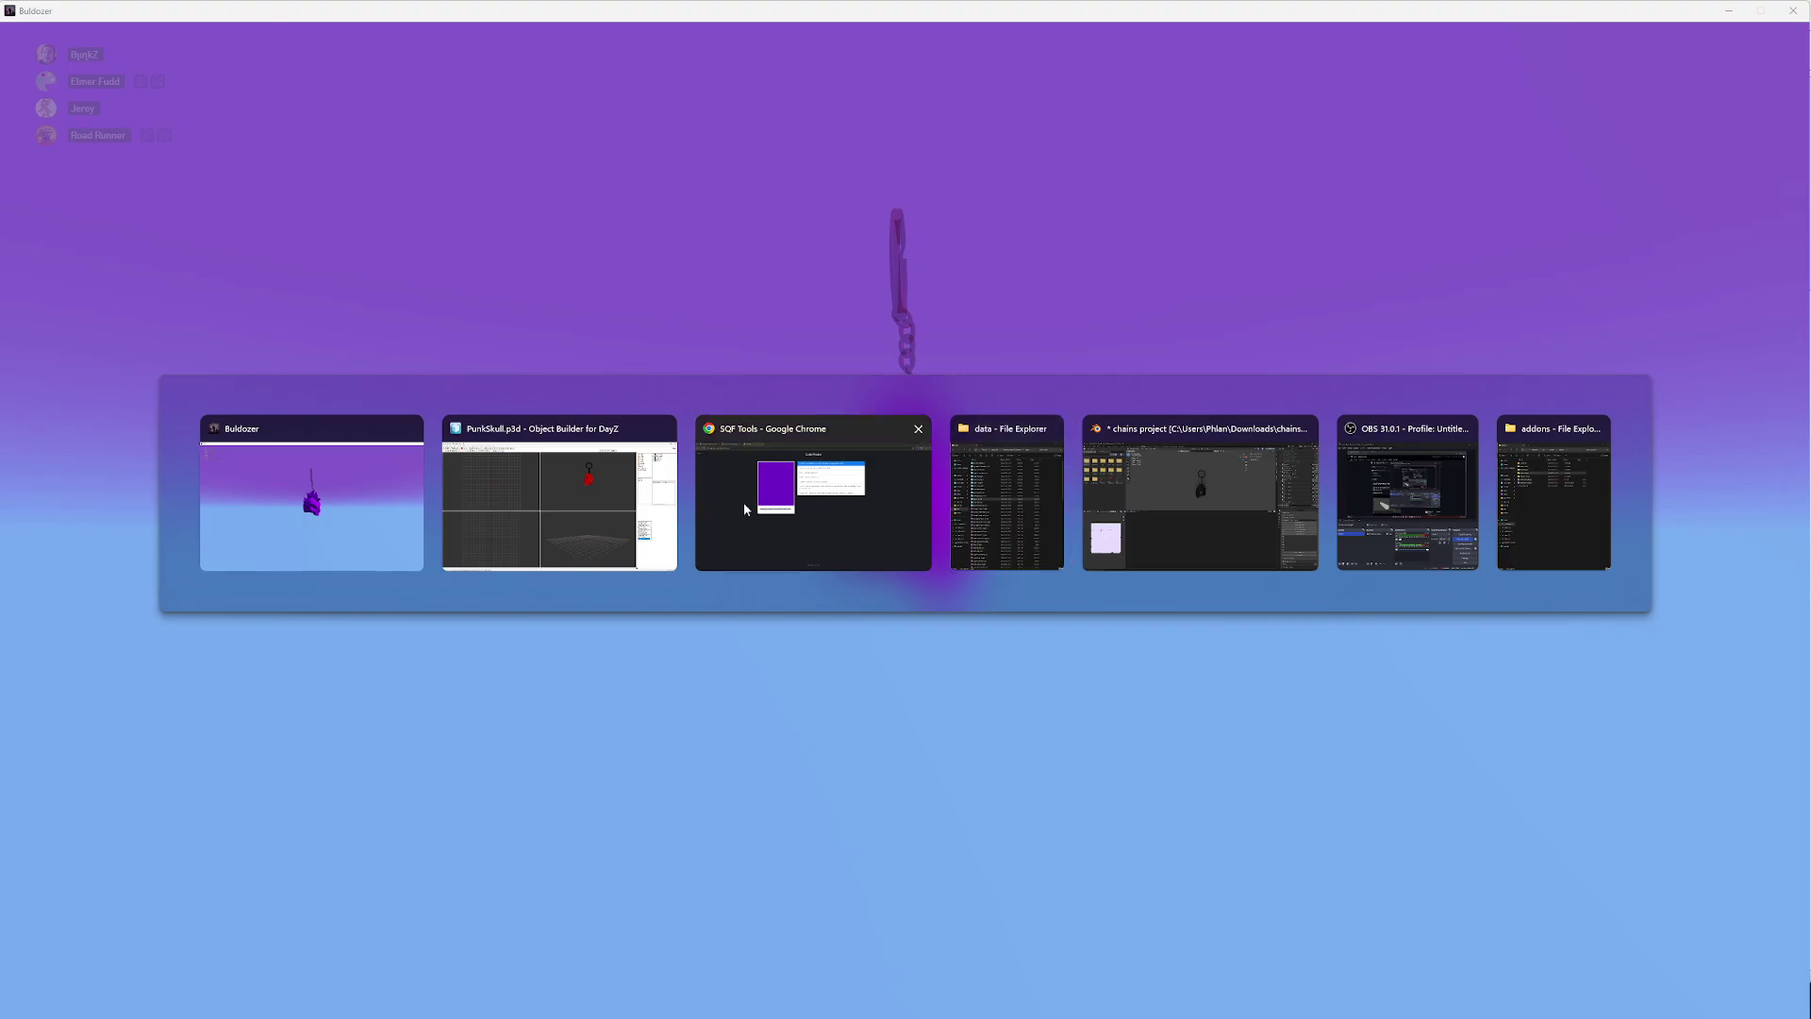
Preview the PineappleCharm_CO.paa texture from the Phlanka_ImpactZ_Charms data folder.
click(1015, 509)
scroll(494, 672, down, 3)
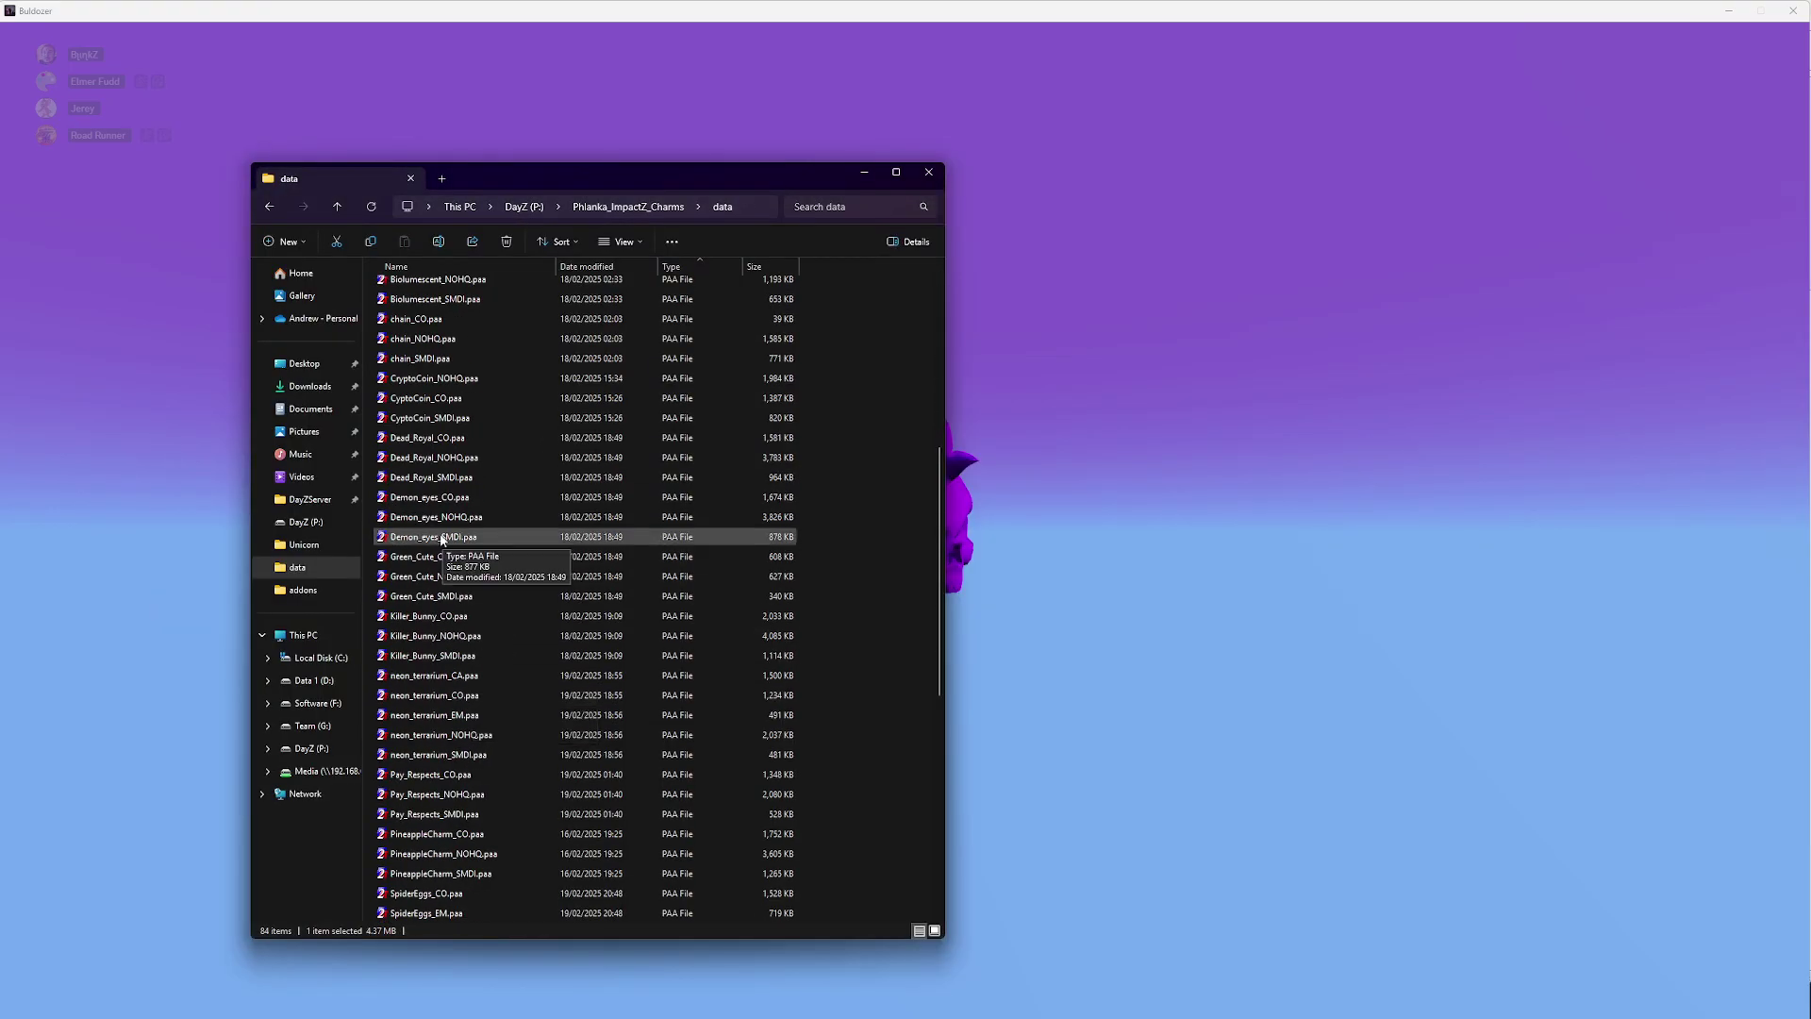
scroll(490, 687, down, 5)
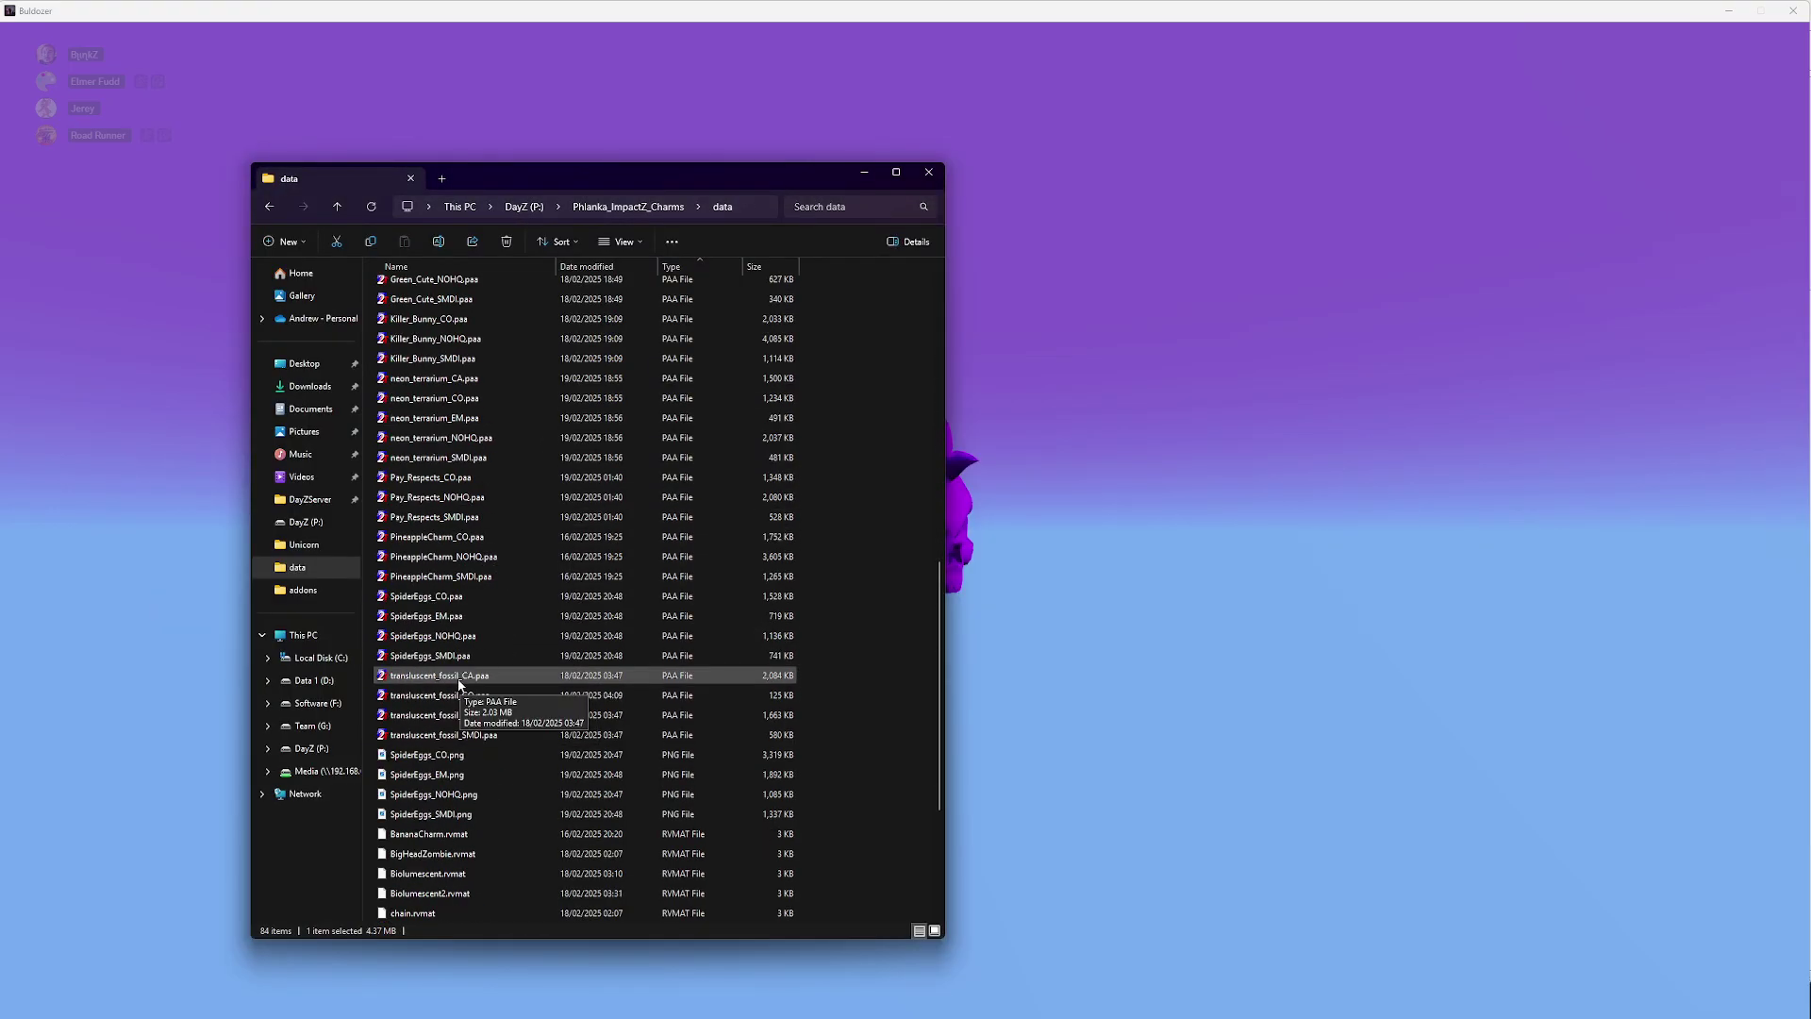
click(461, 675)
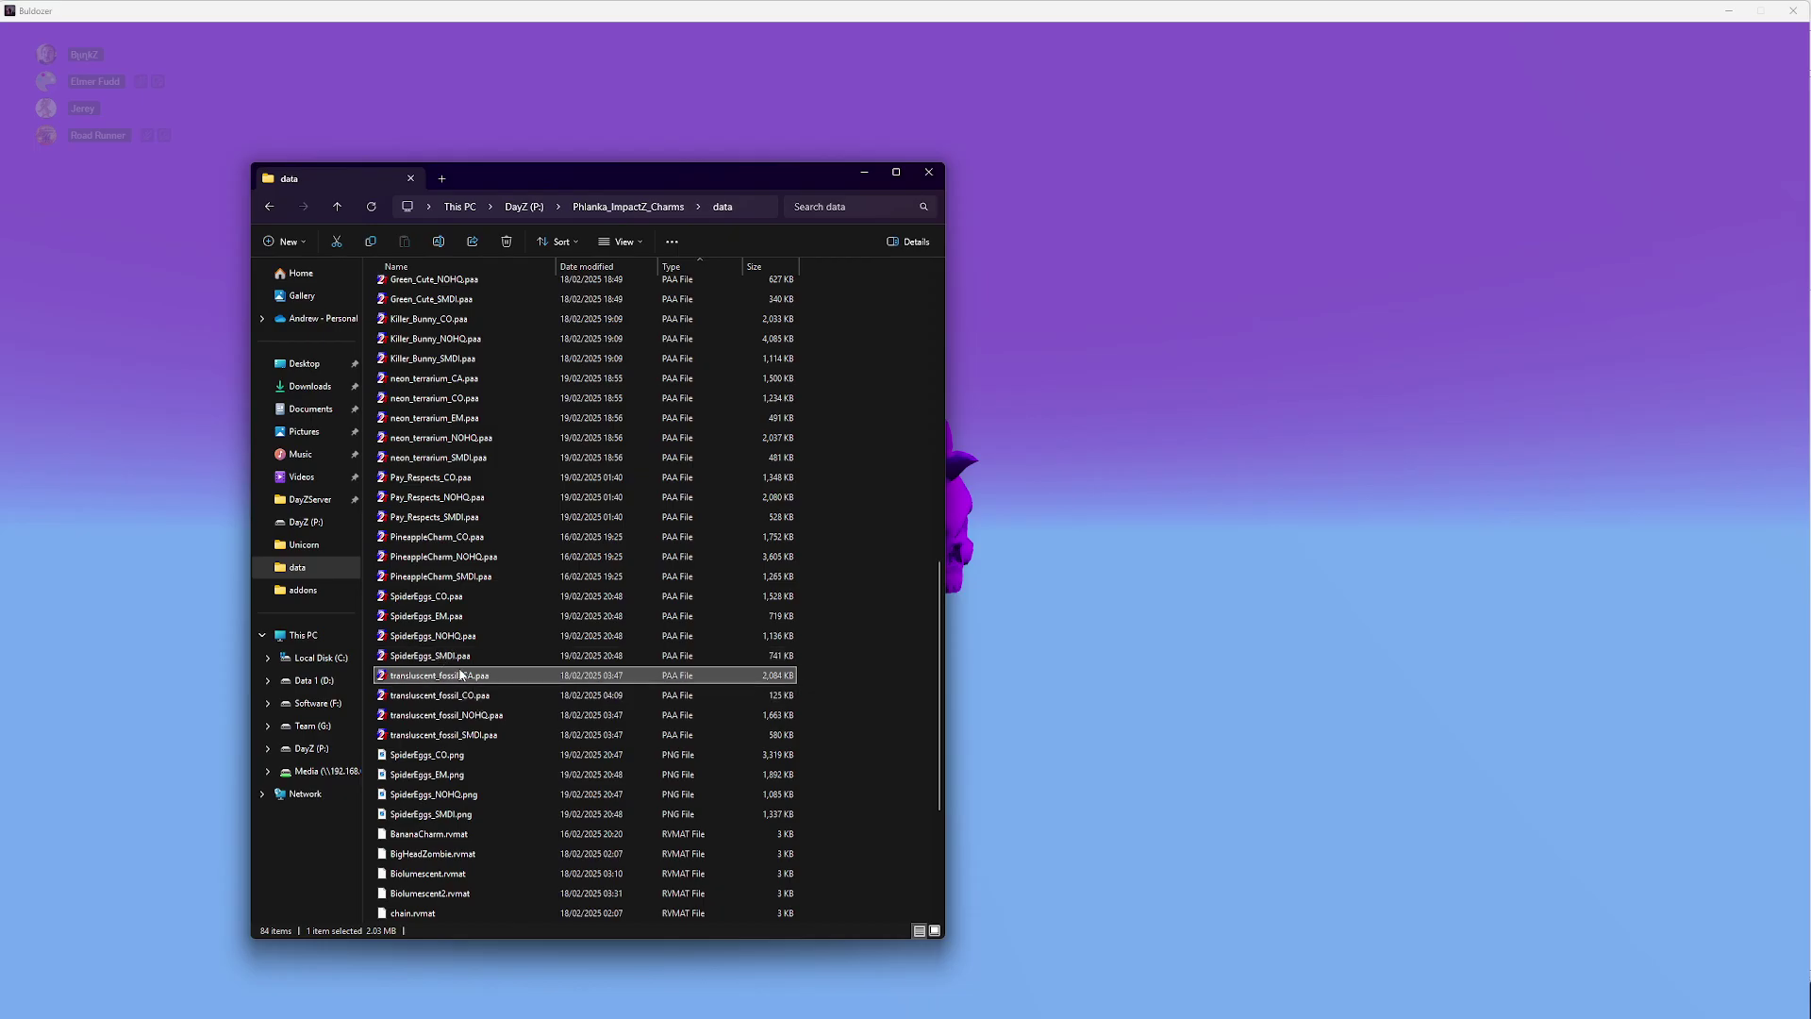
click(470, 578)
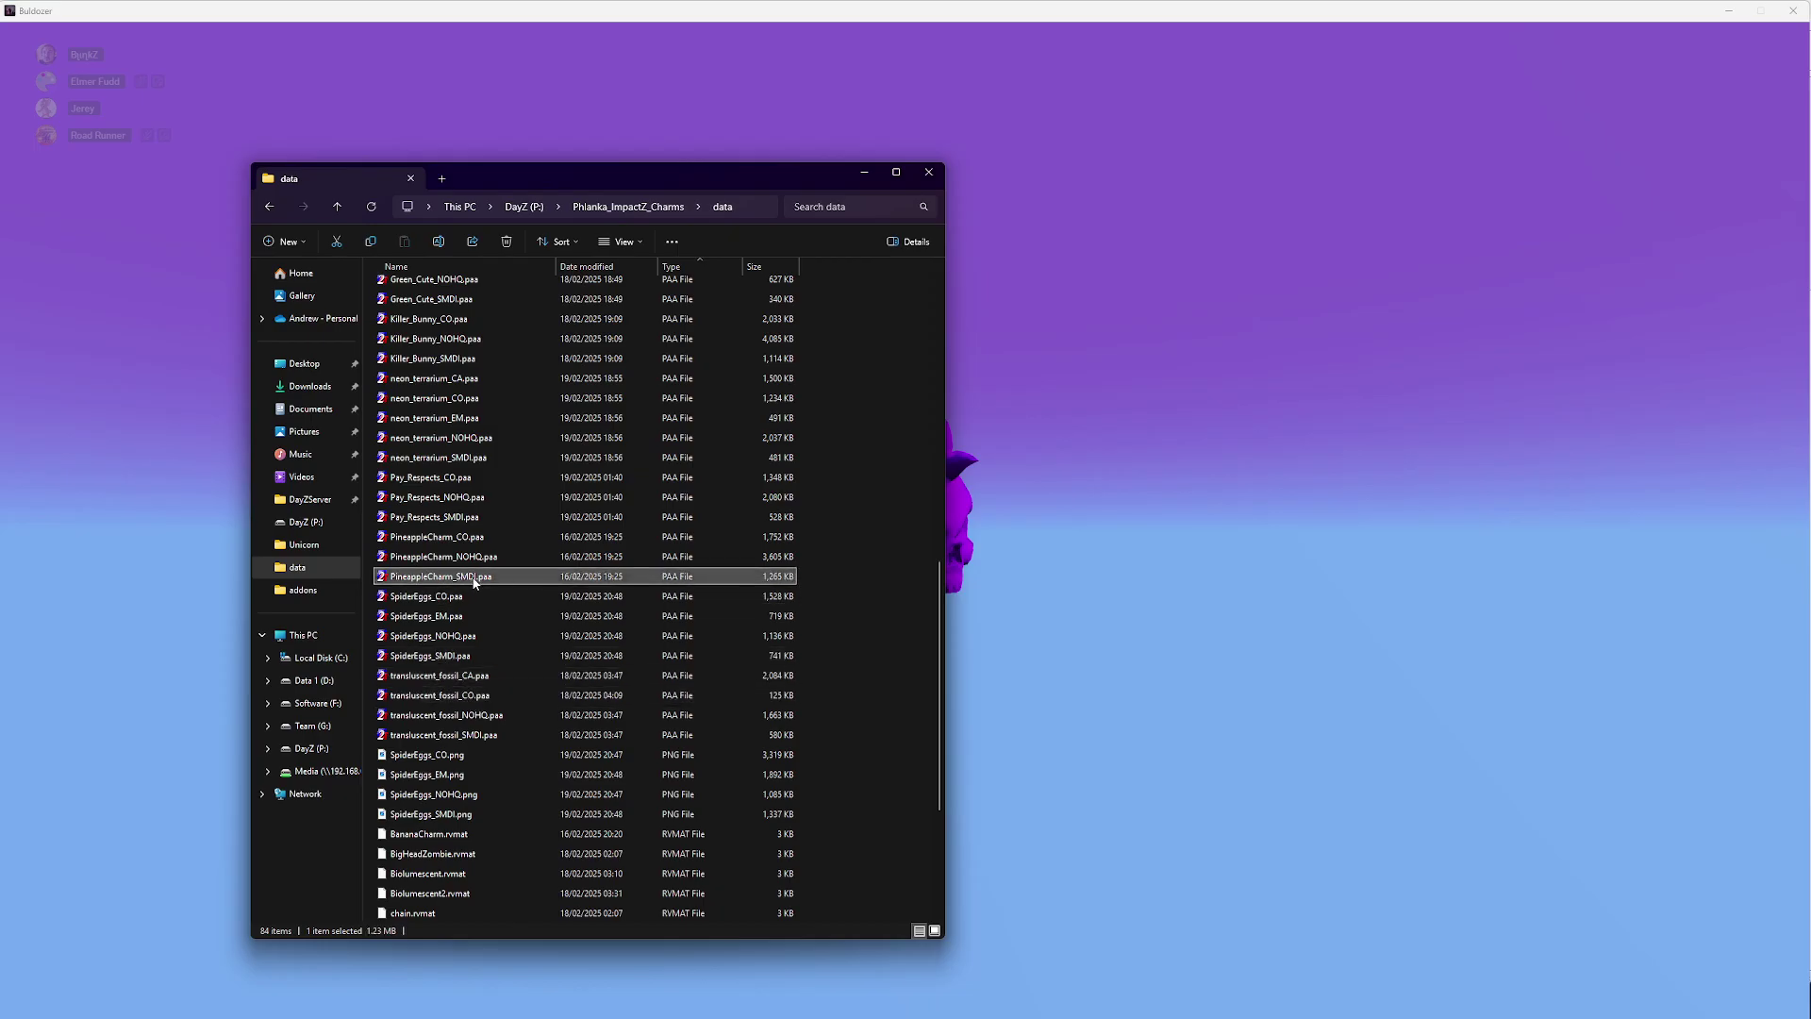
click(474, 538)
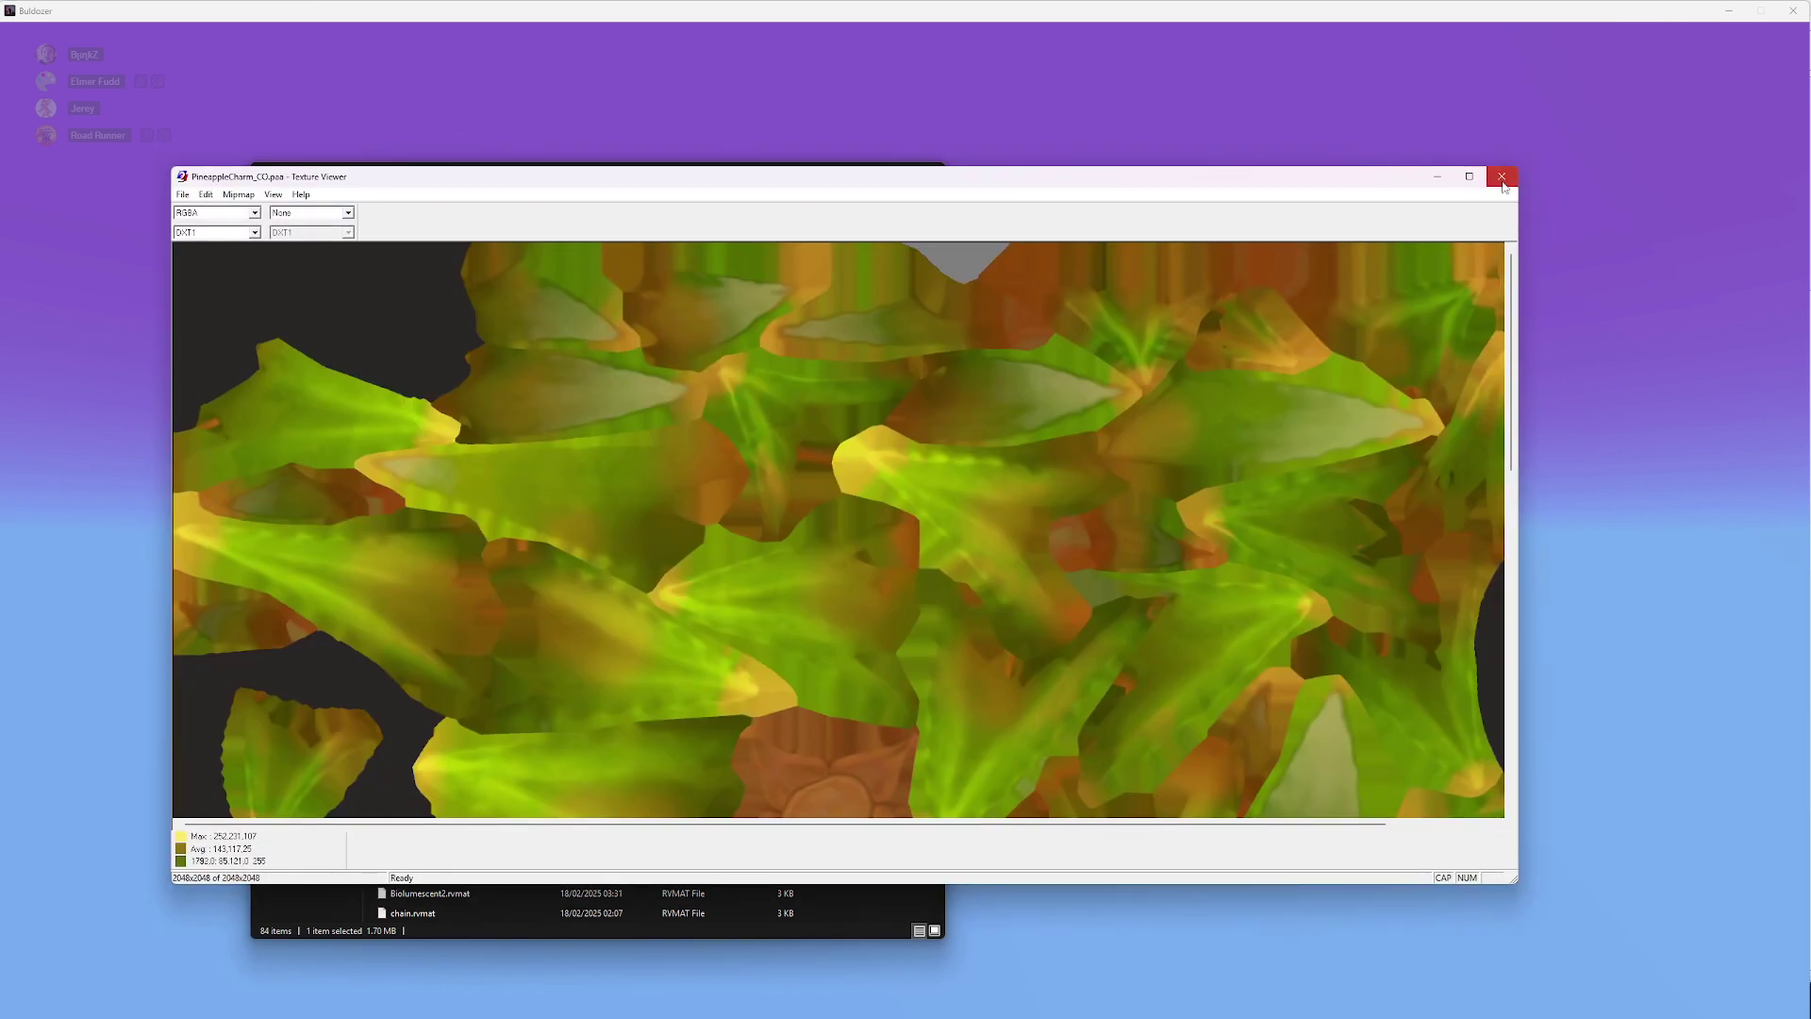
click(1502, 184)
Copy the full path of PineappleCharm_CO.paa.
right_click(483, 545)
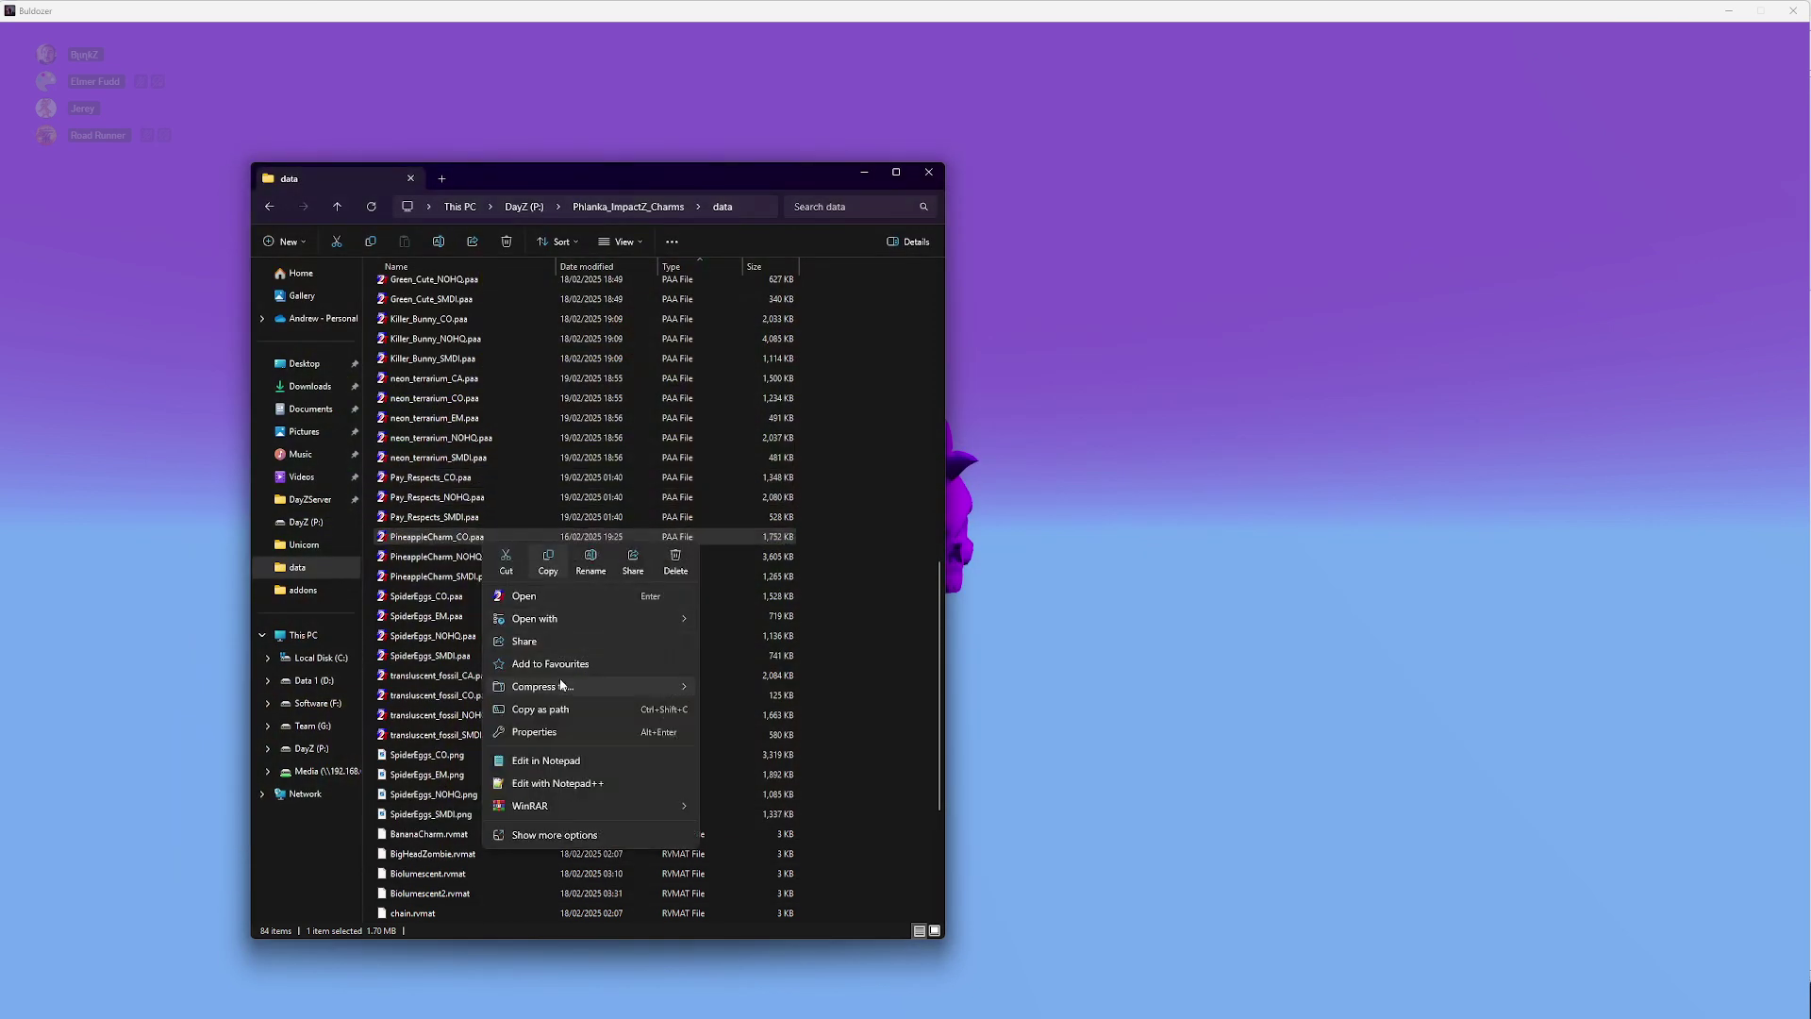
click(724, 713)
key(alt+Tab)
key(alt+Tab)
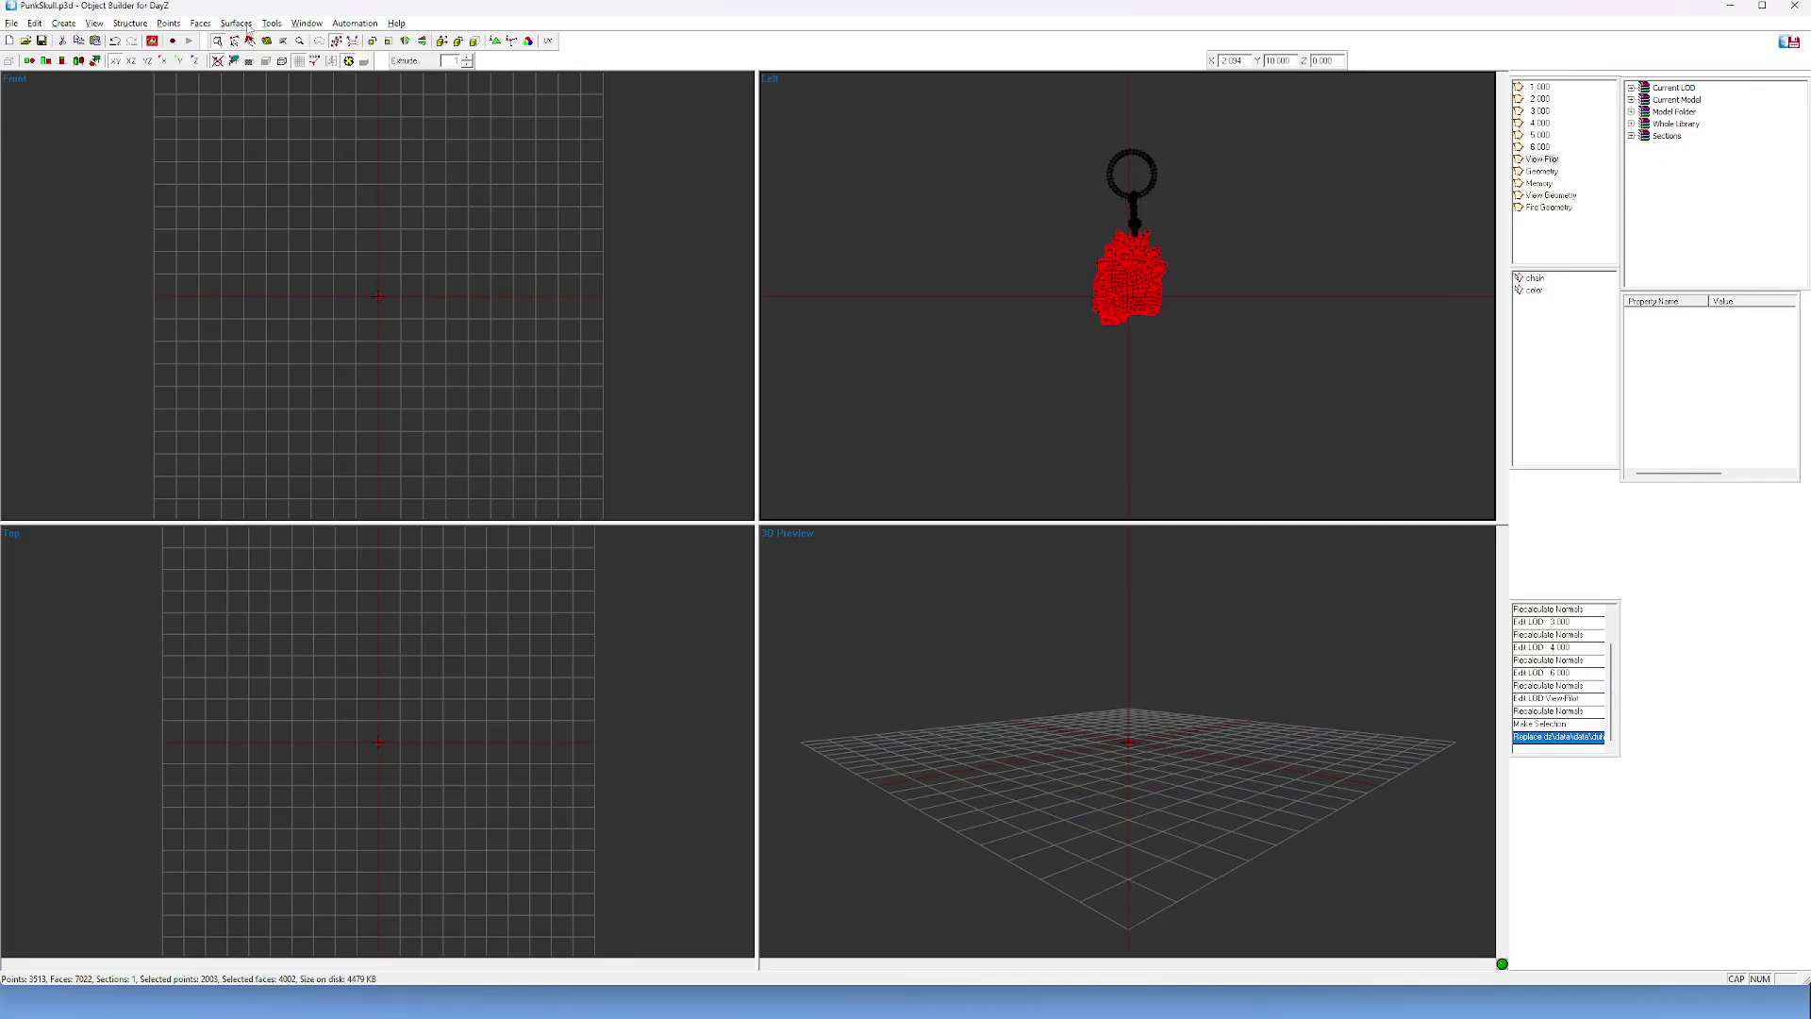
Rename the purple colour entry to the PineappleCharm_CO.paa path, without the leading "P:\.
click(238, 24)
click(359, 162)
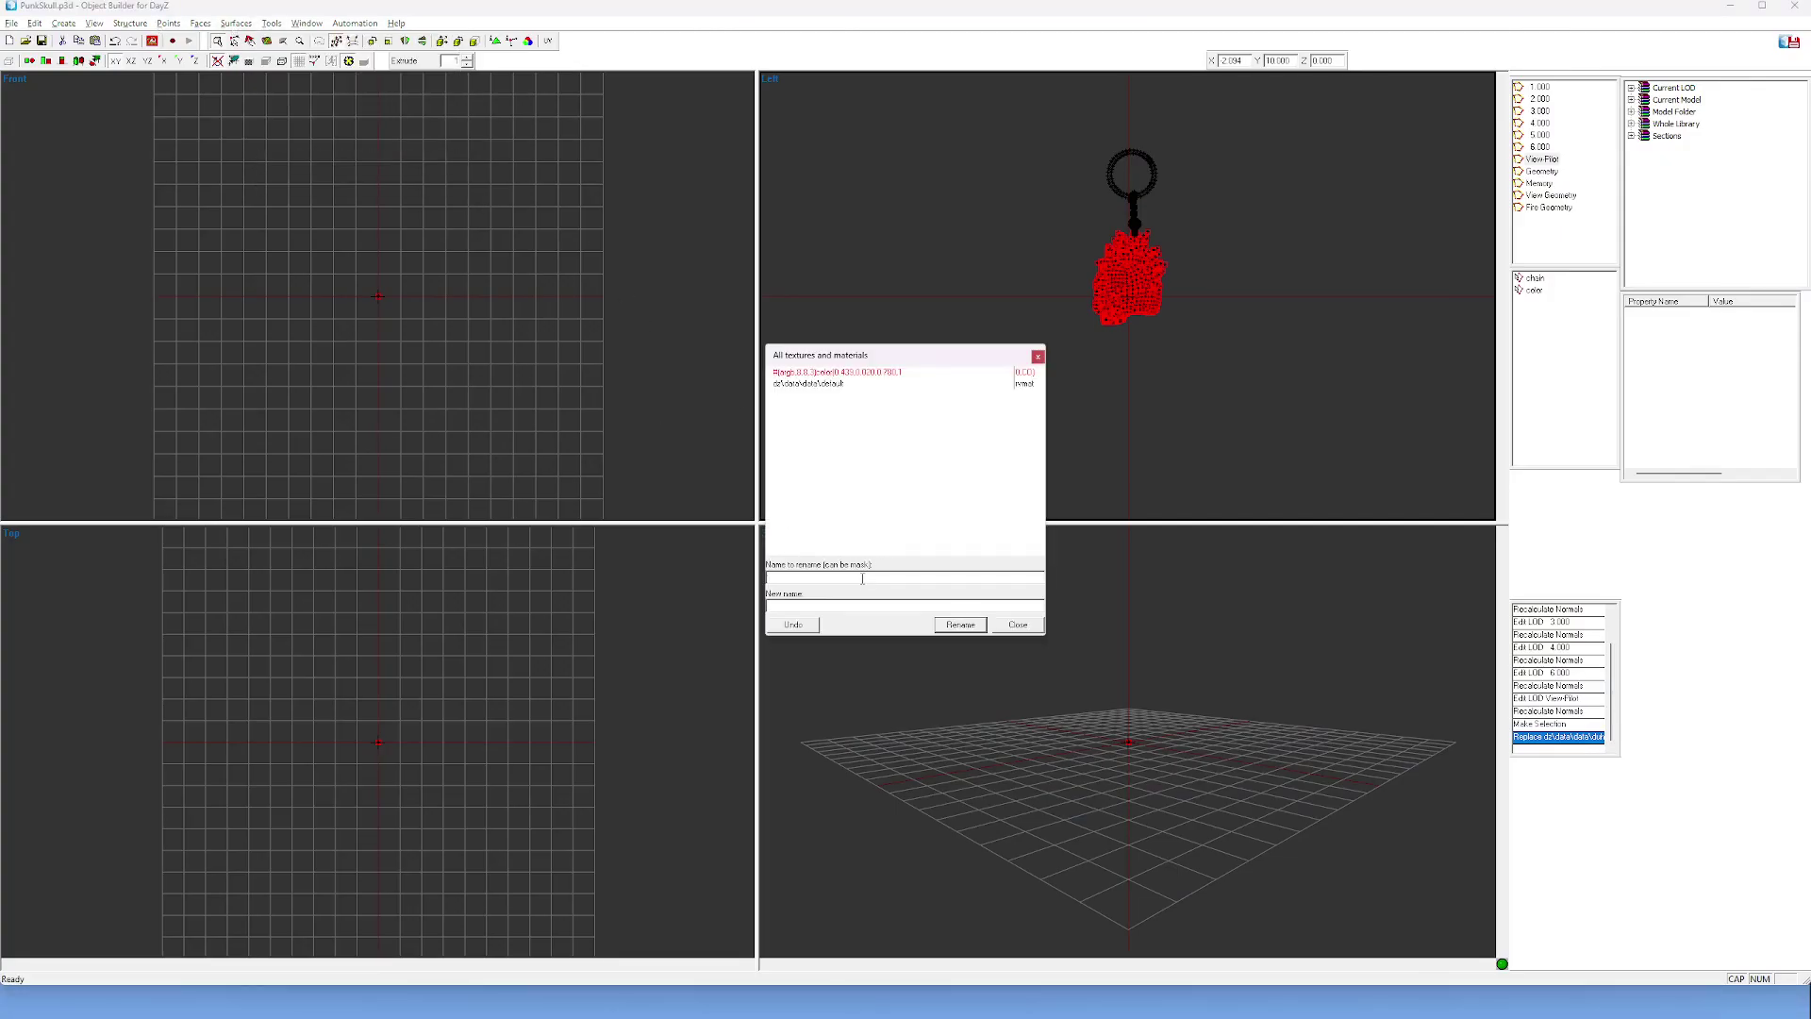
click(915, 604)
text("P:\Prianka_ImpactZ_Charms\data\PineappleCharm_CO.paa")
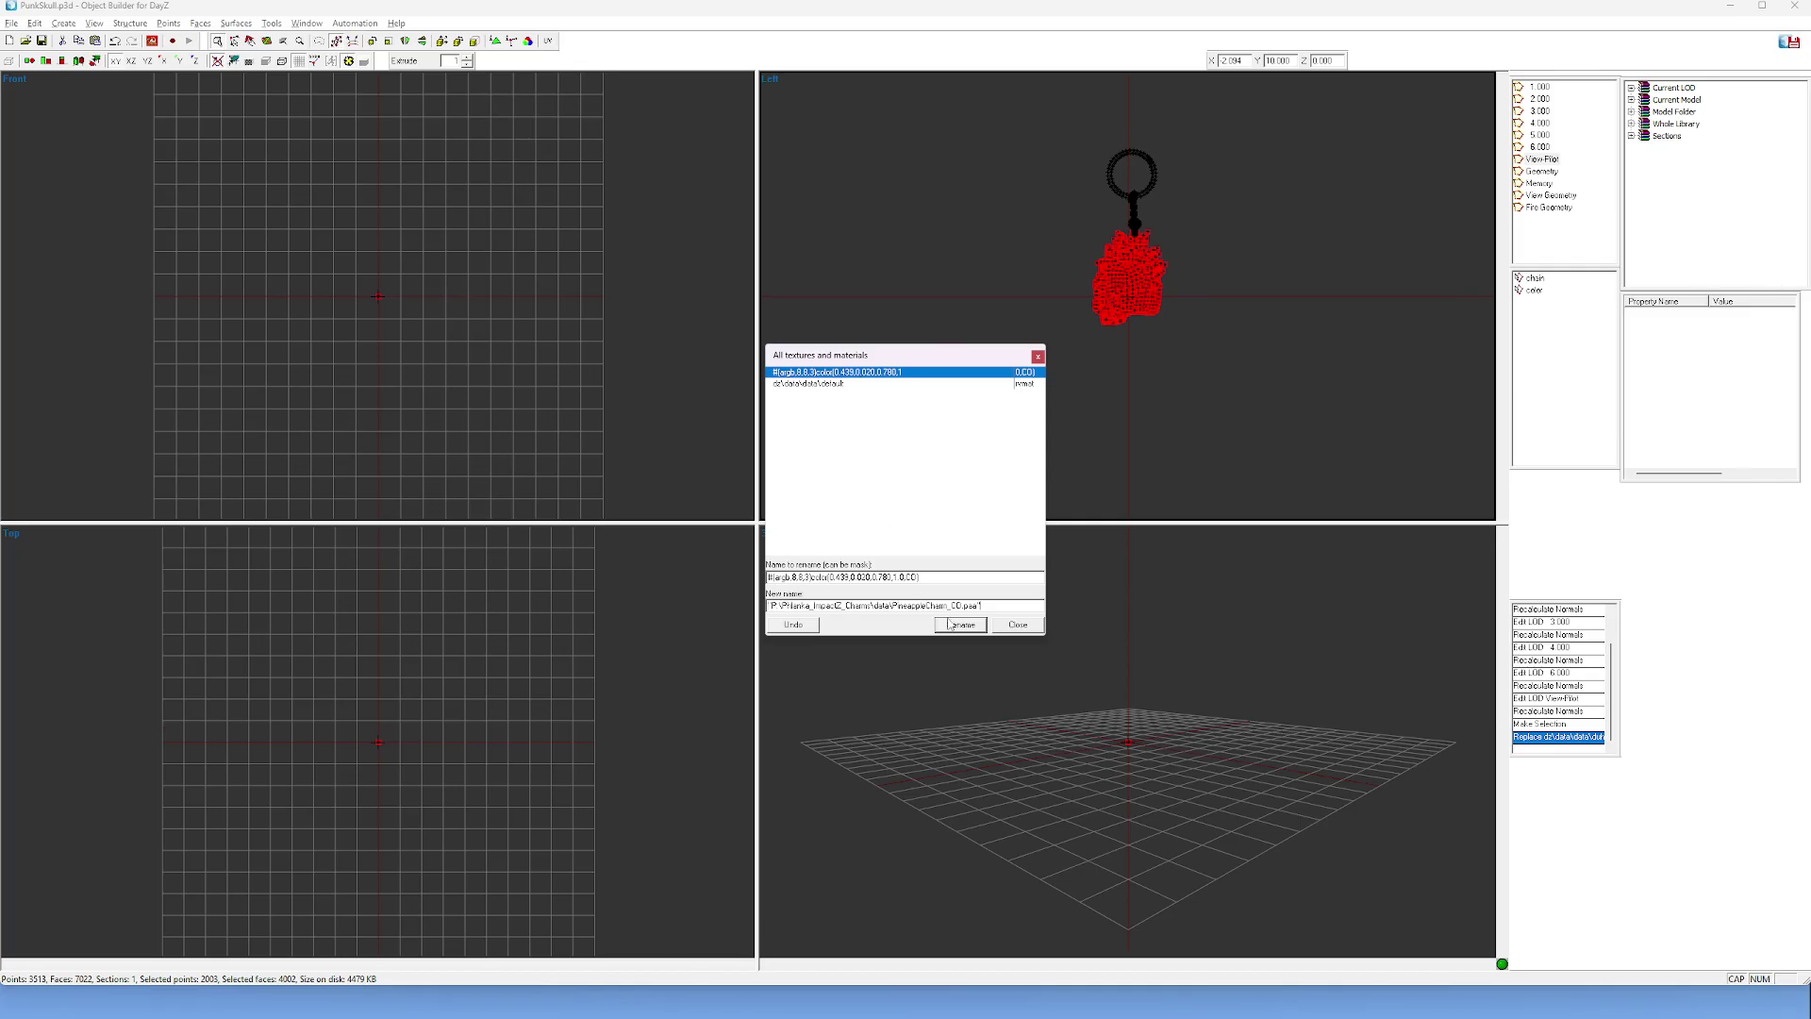
key(Delete)
key(Delete)
click(962, 624)
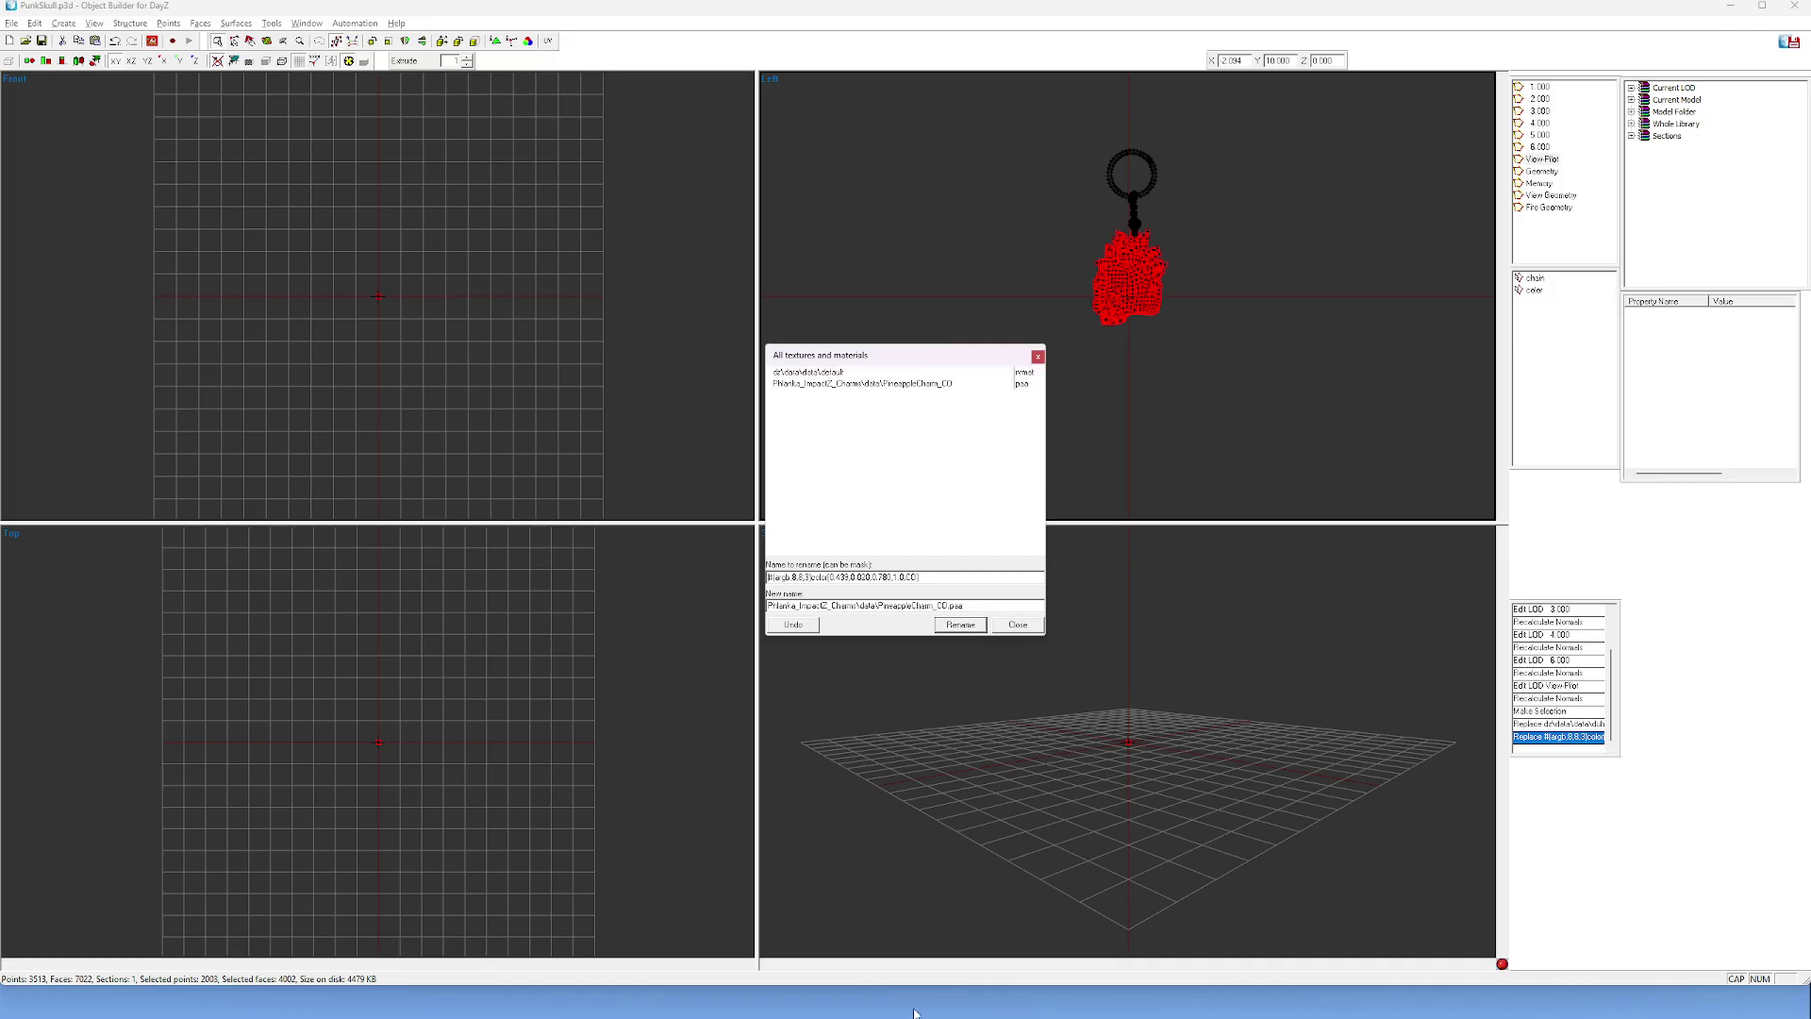
Preview the yellow-green pineapple-textured skull in Buldozer, then close the renaming dialog.
click(919, 1006)
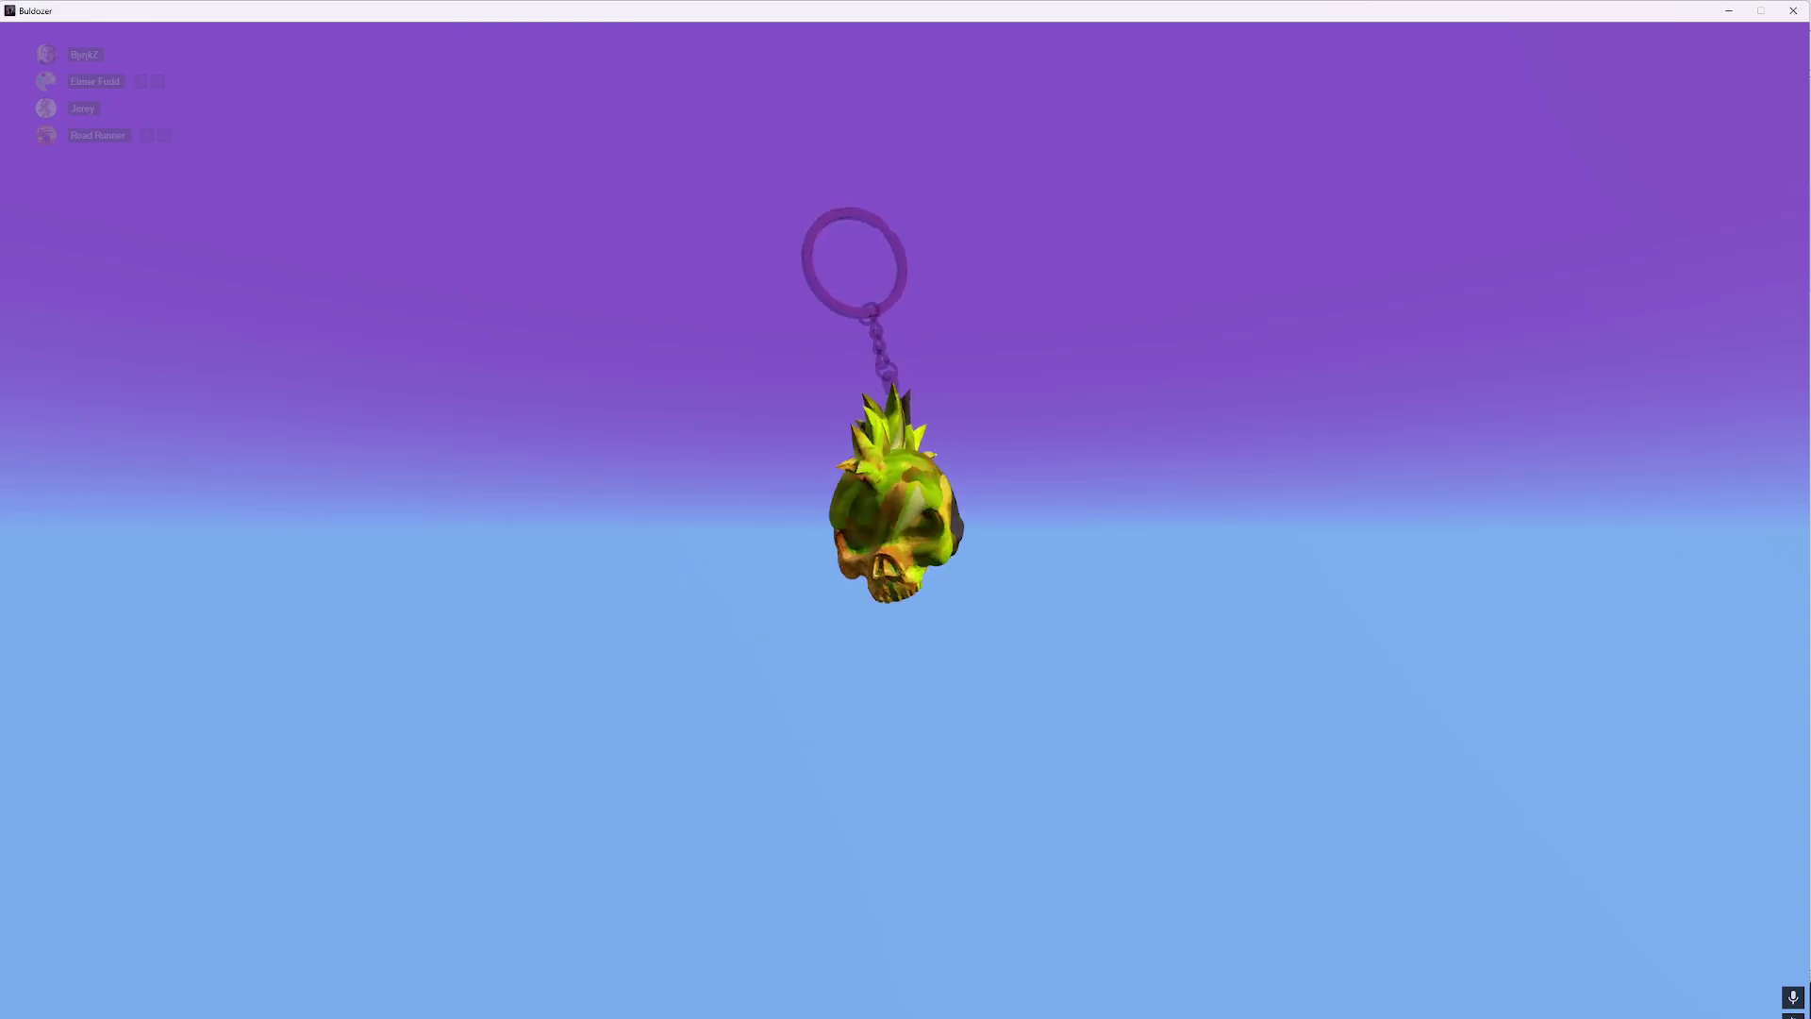
key(alt+Tab)
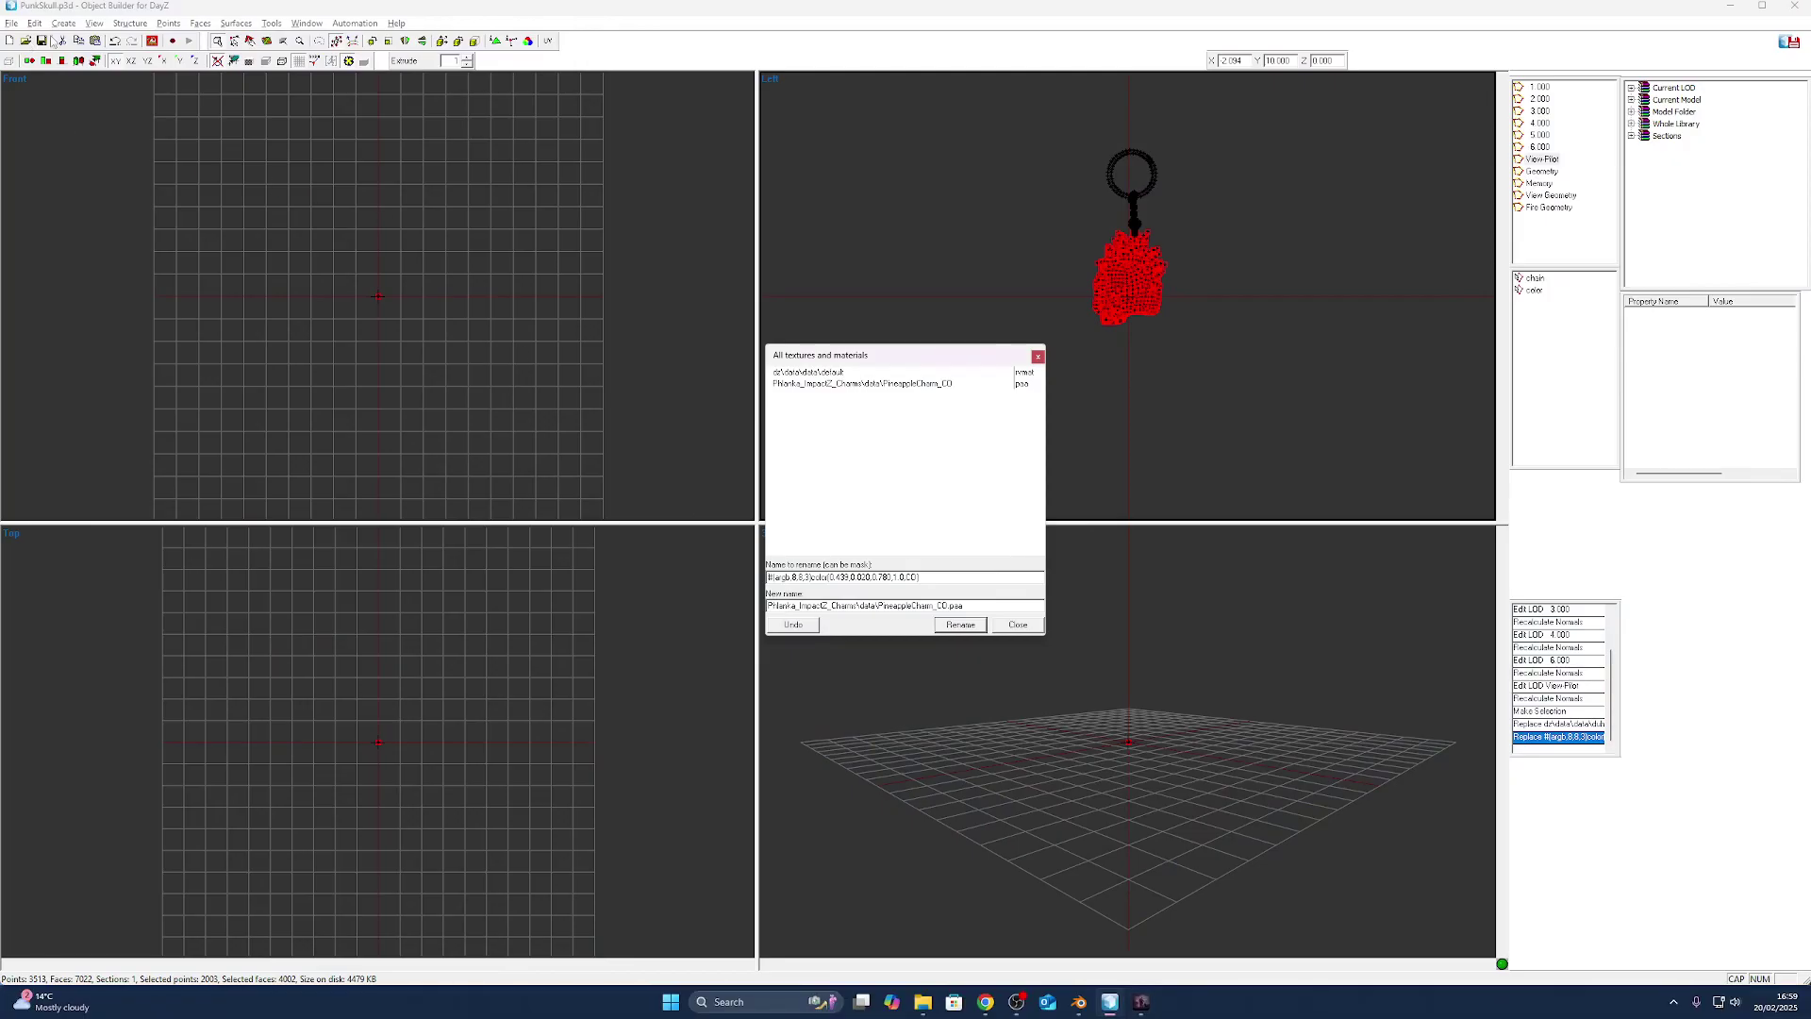
click(1037, 359)
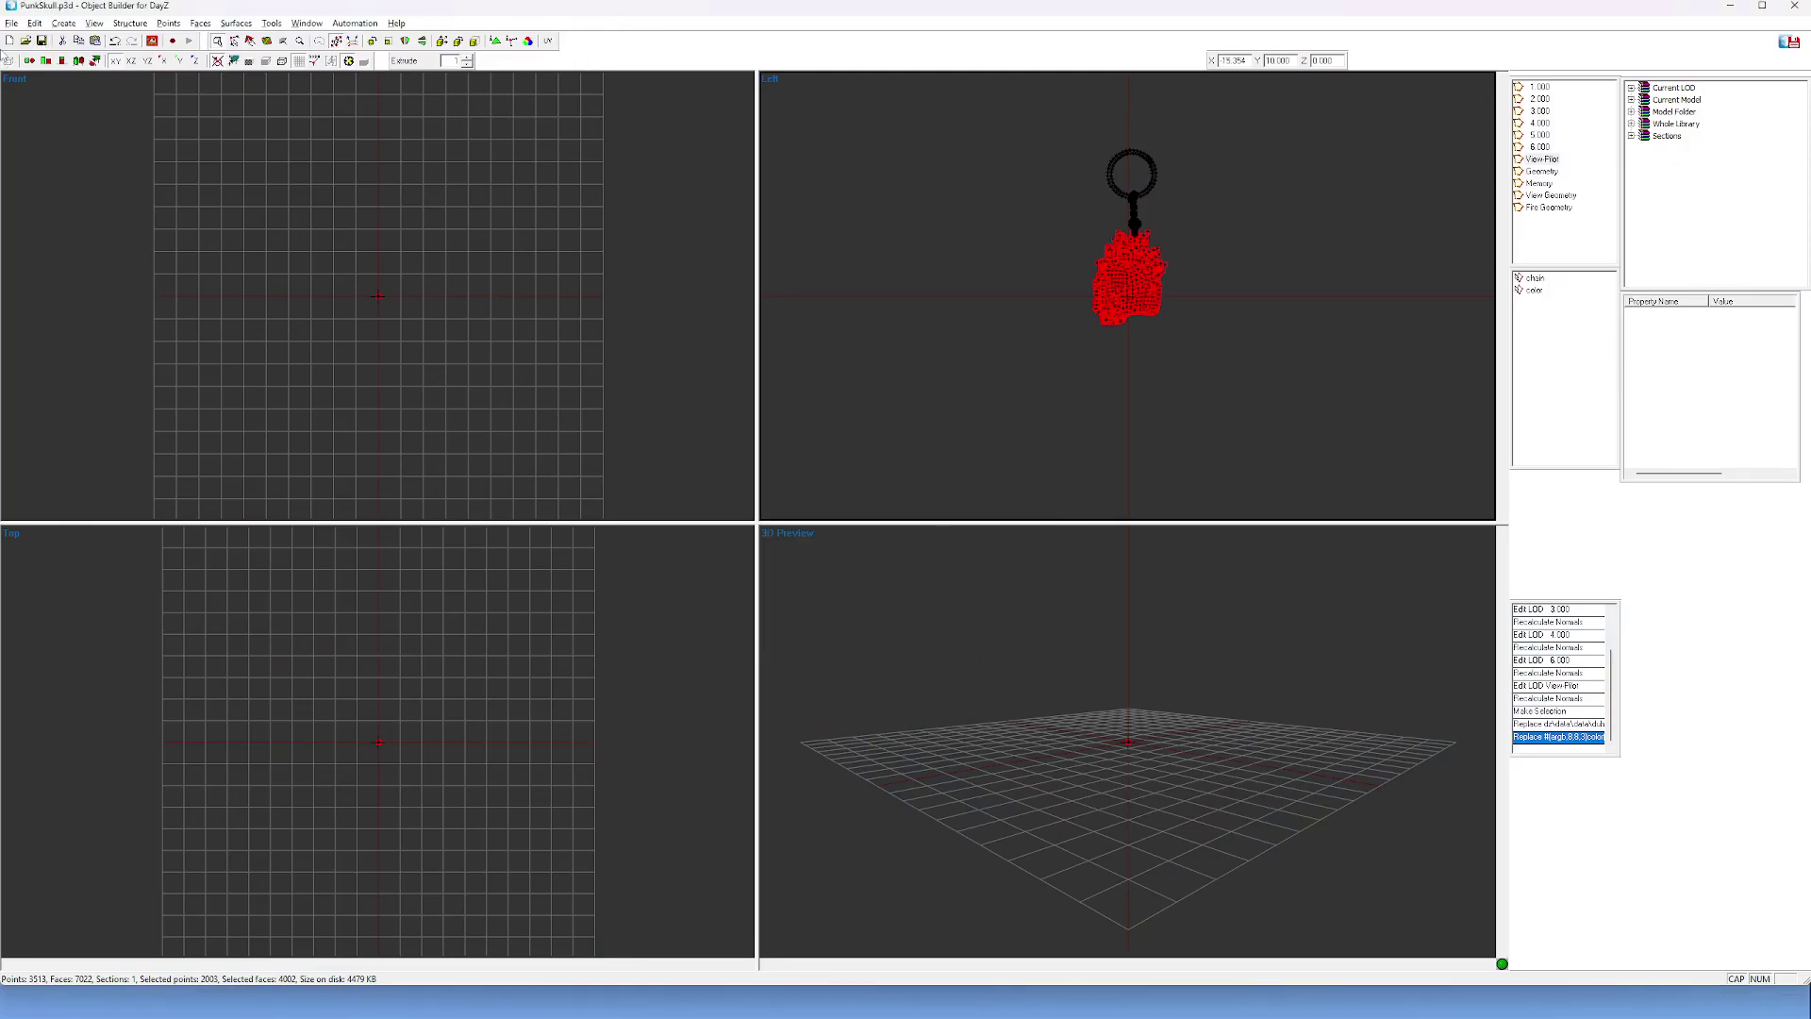
Save PunkSkull.p3d, close Buldozer and Object Builder, and return to Blender.
click(41, 40)
click(1063, 999)
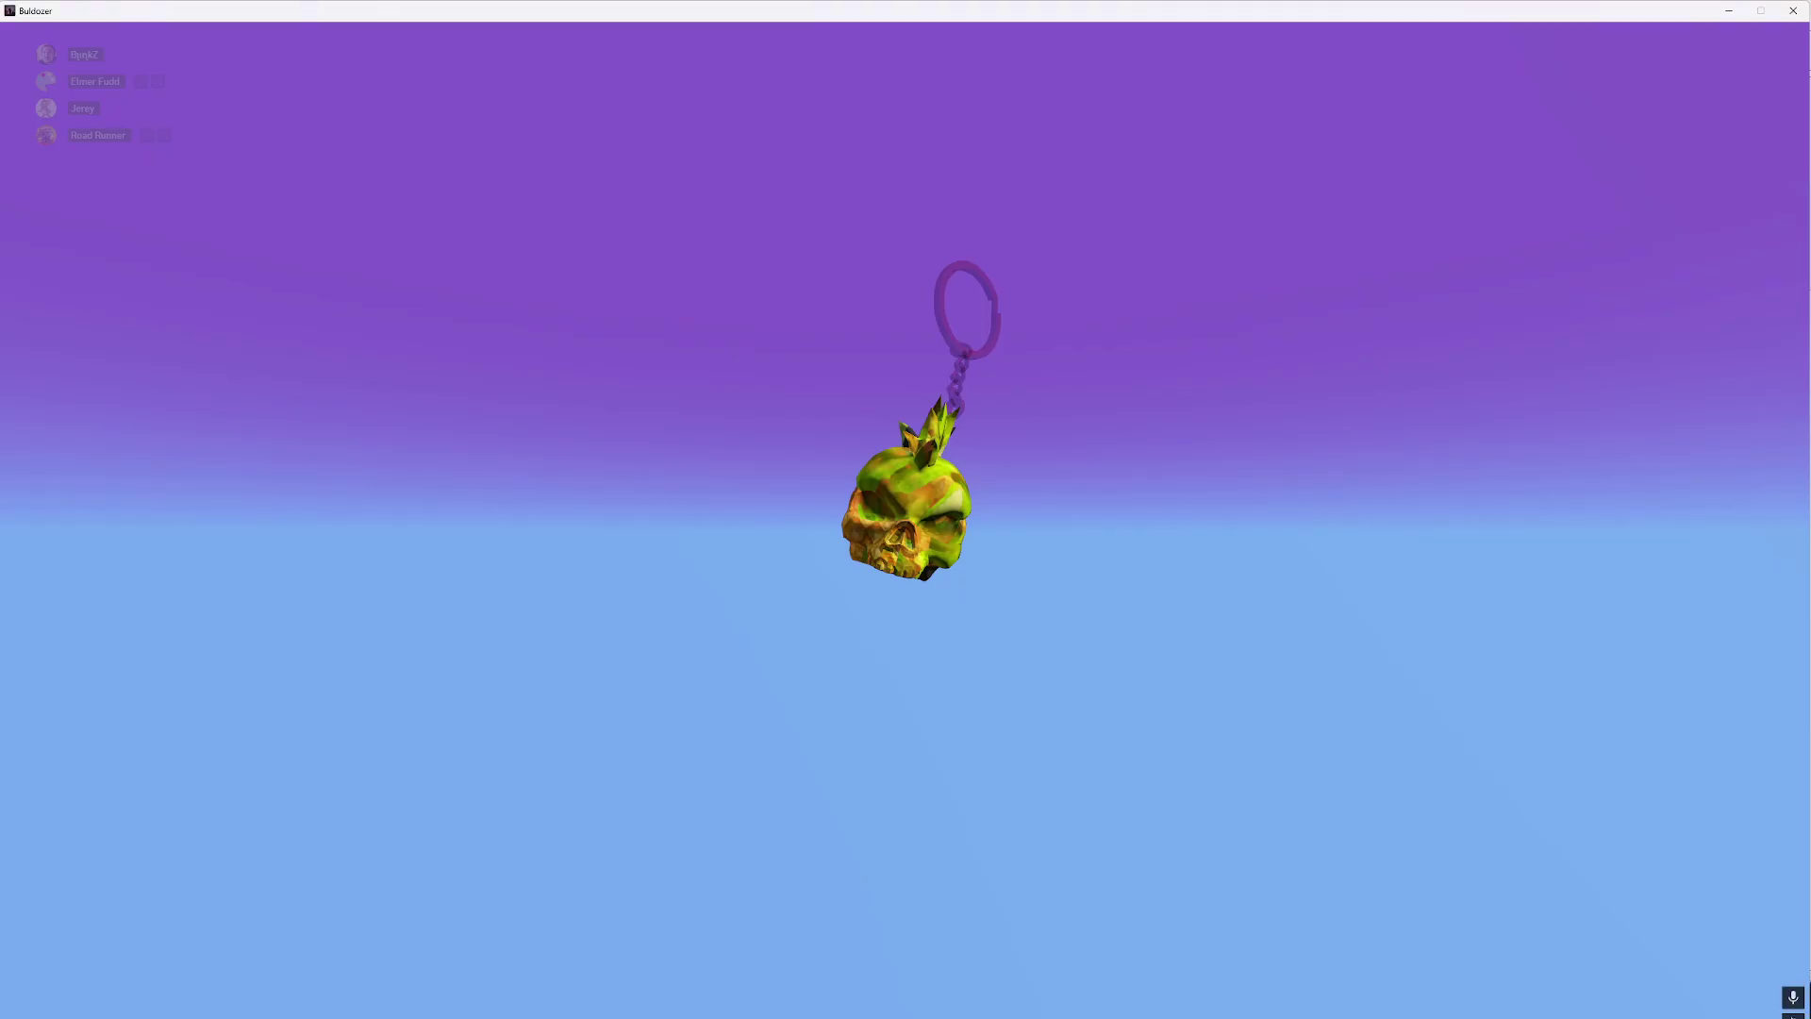
key(super)
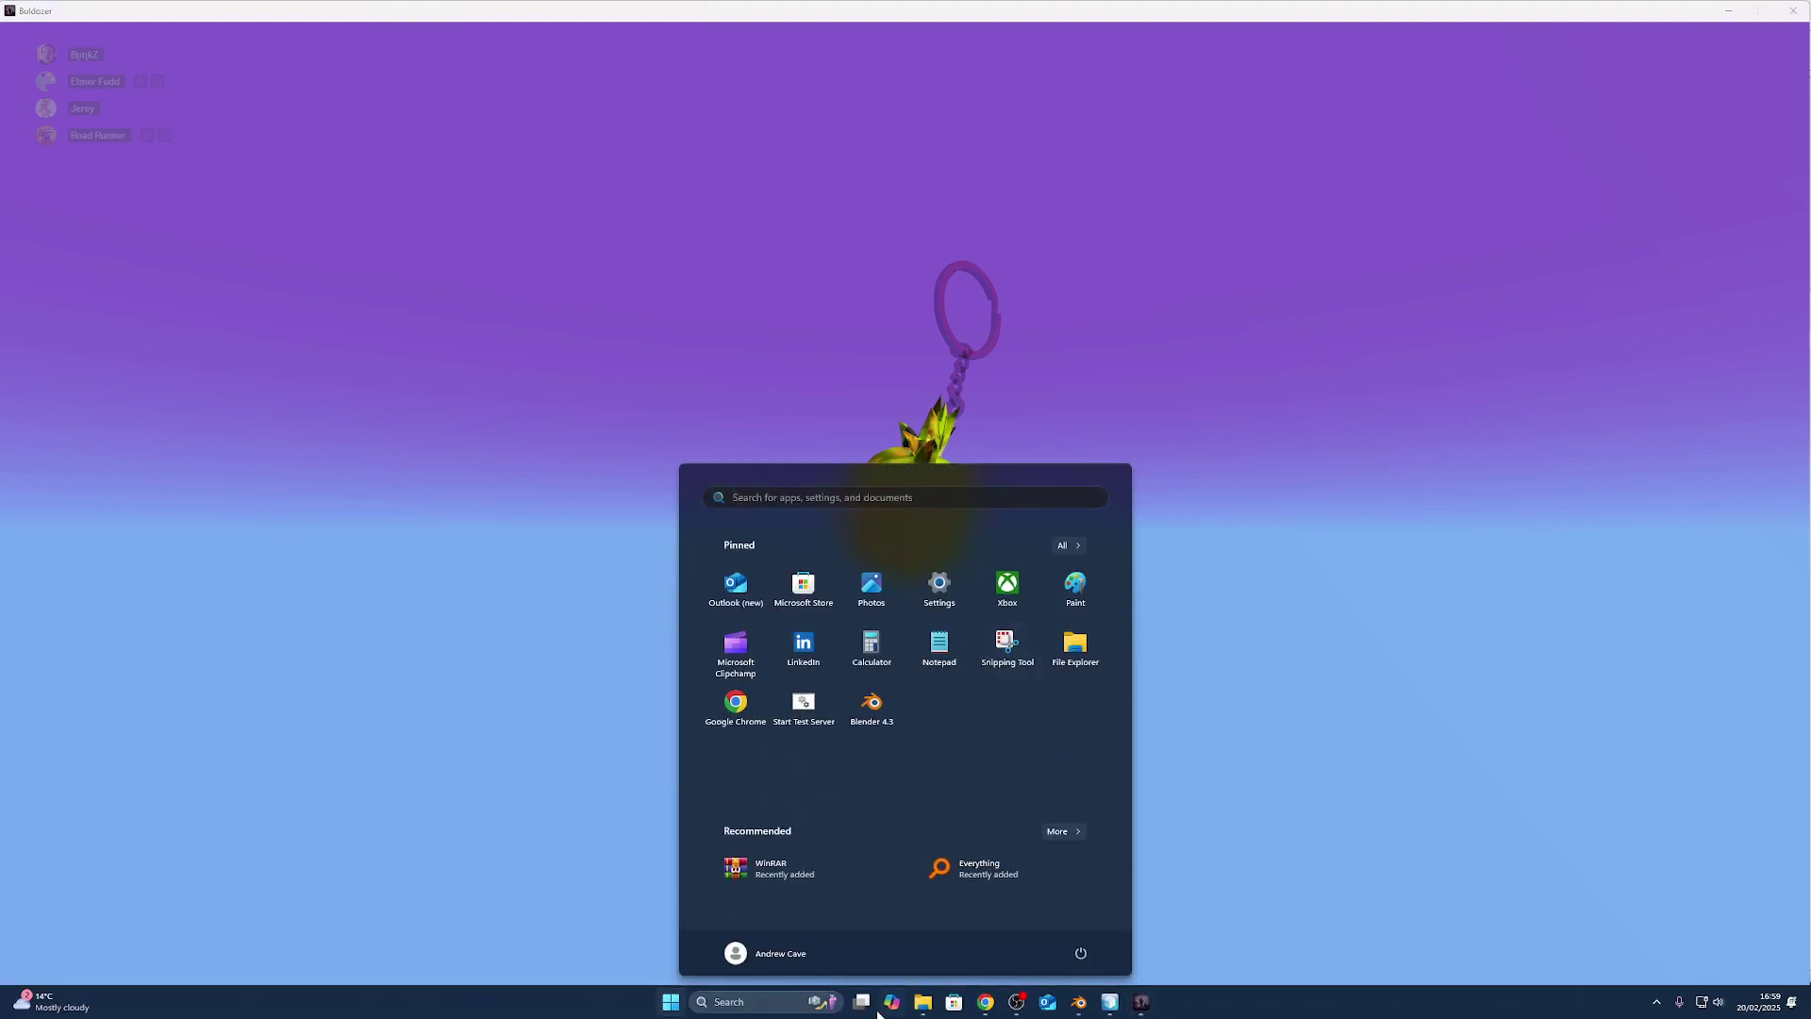
click(1111, 1008)
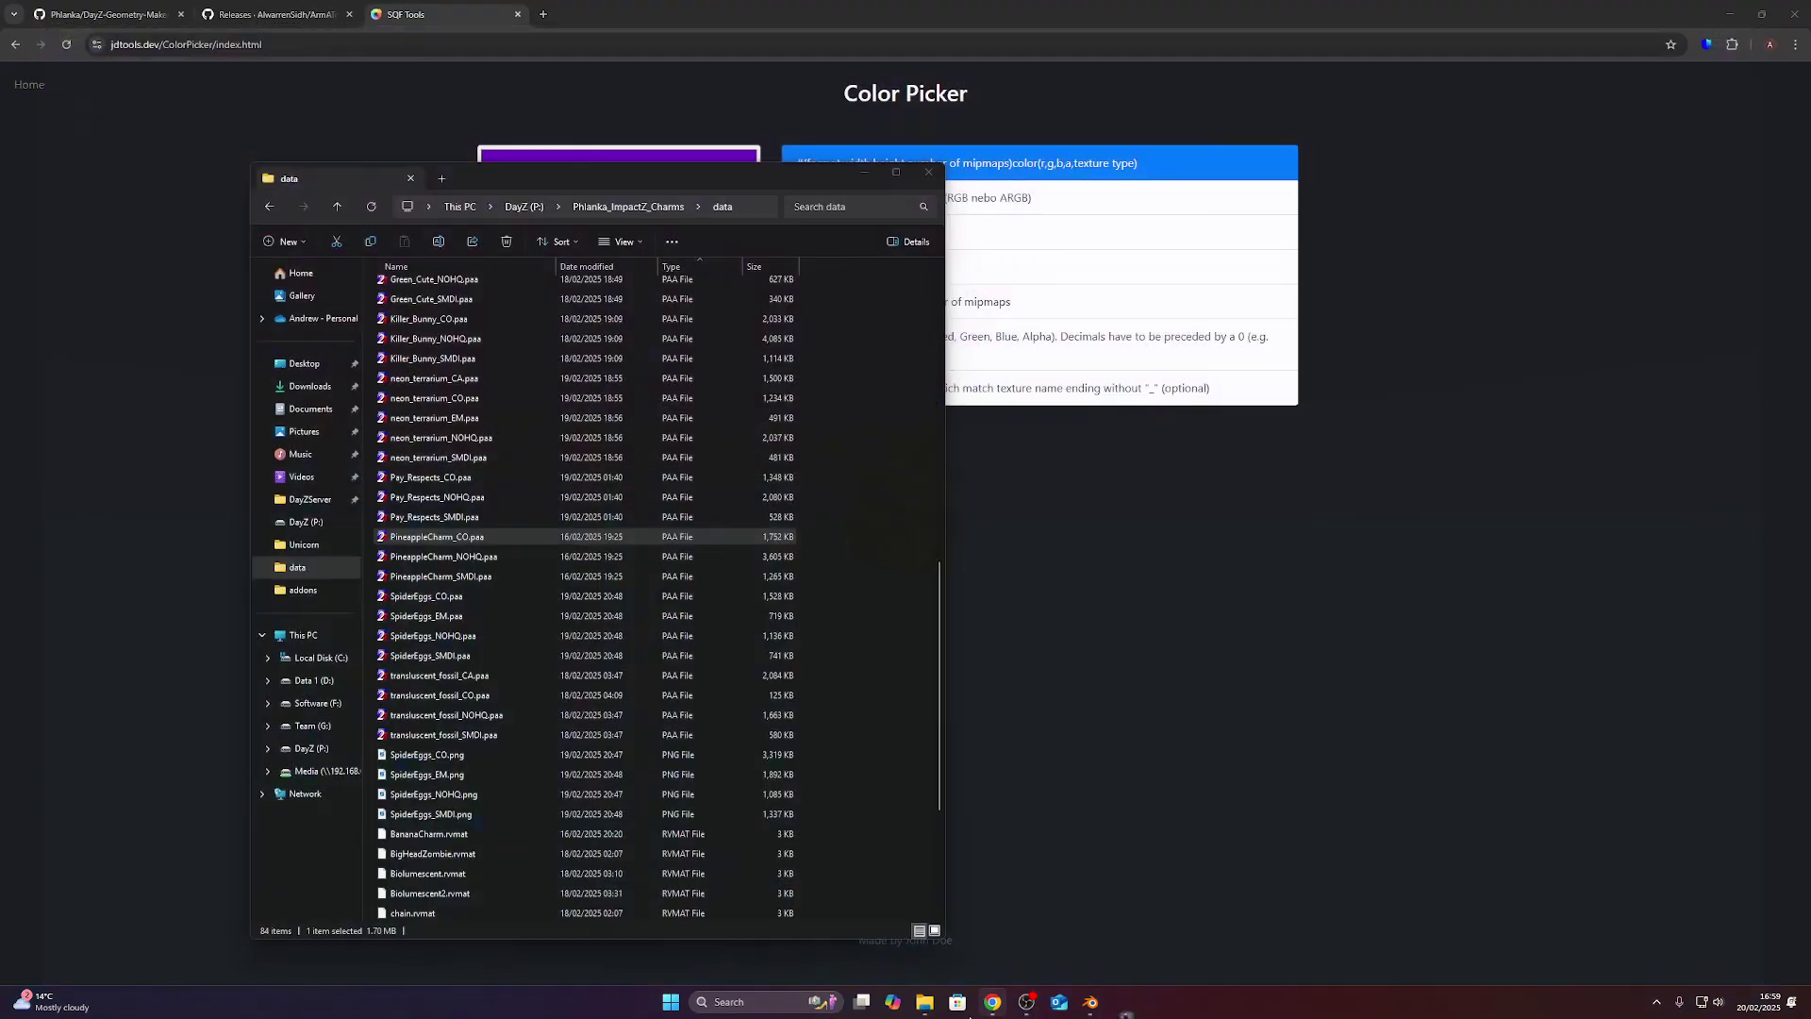
click(1110, 1006)
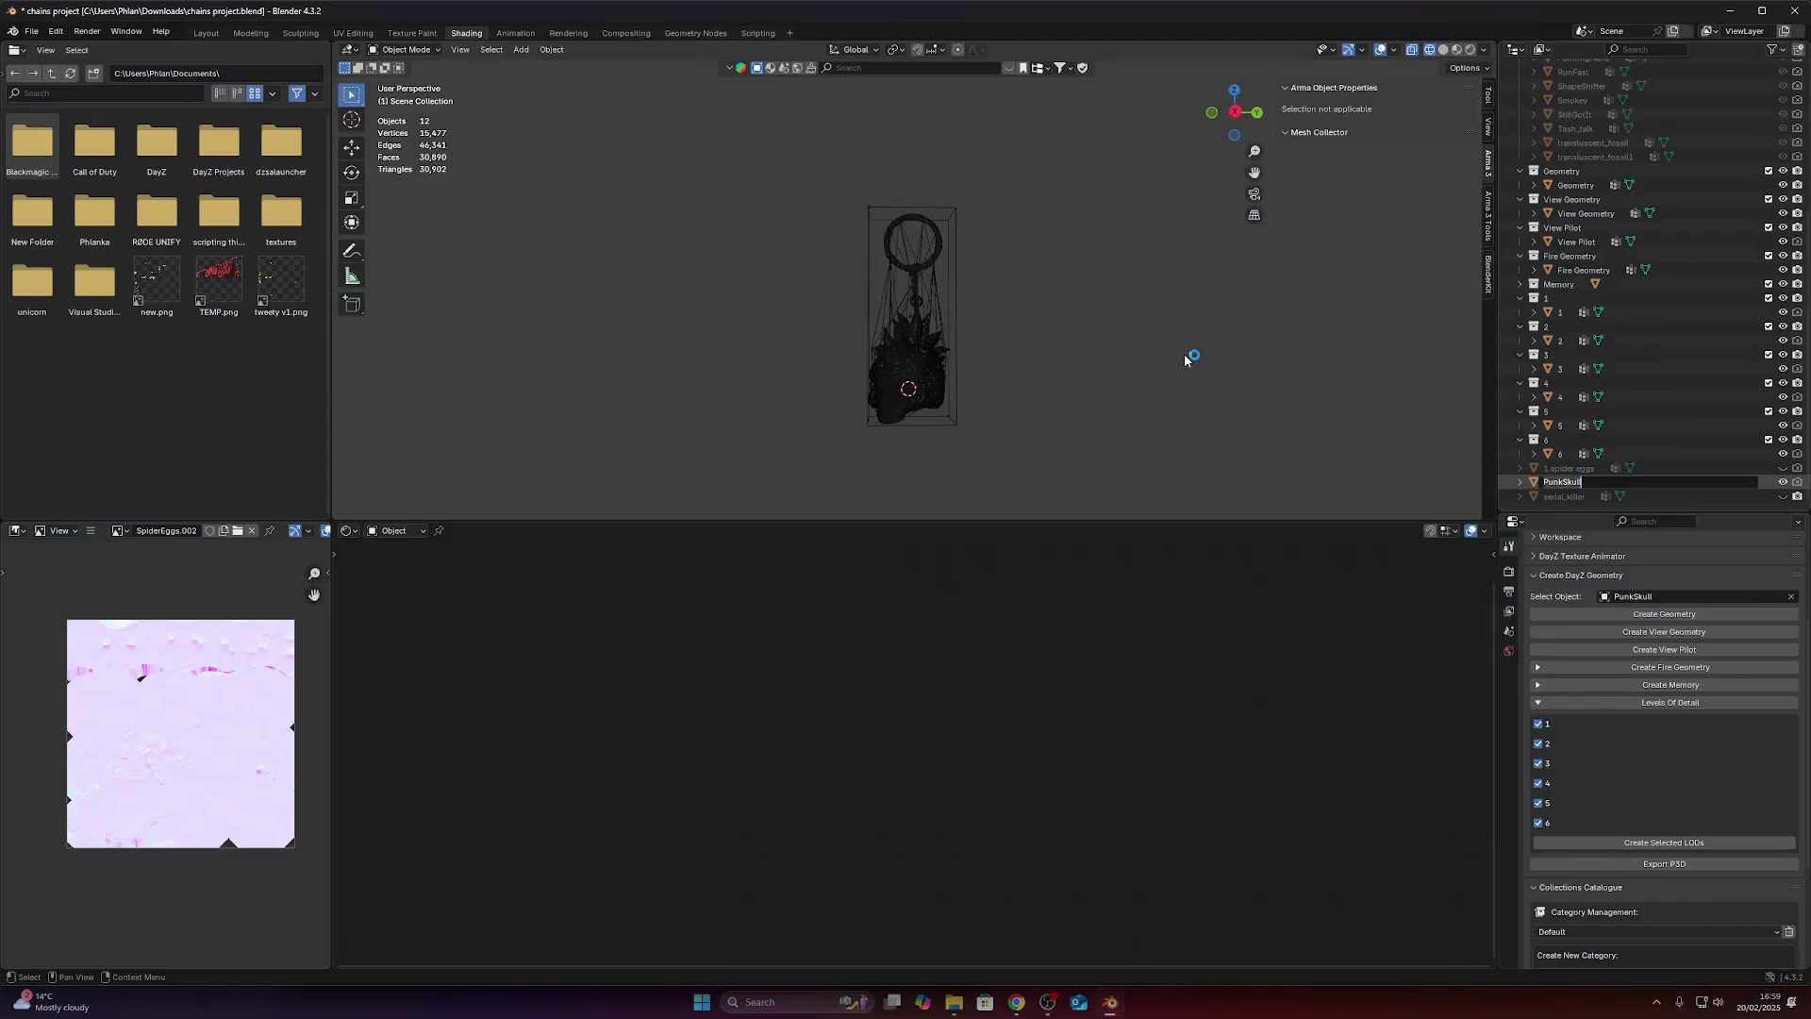
Select the LOD 1 object and show its LOD1_chain.019 material settings.
key(Return)
click(1559, 313)
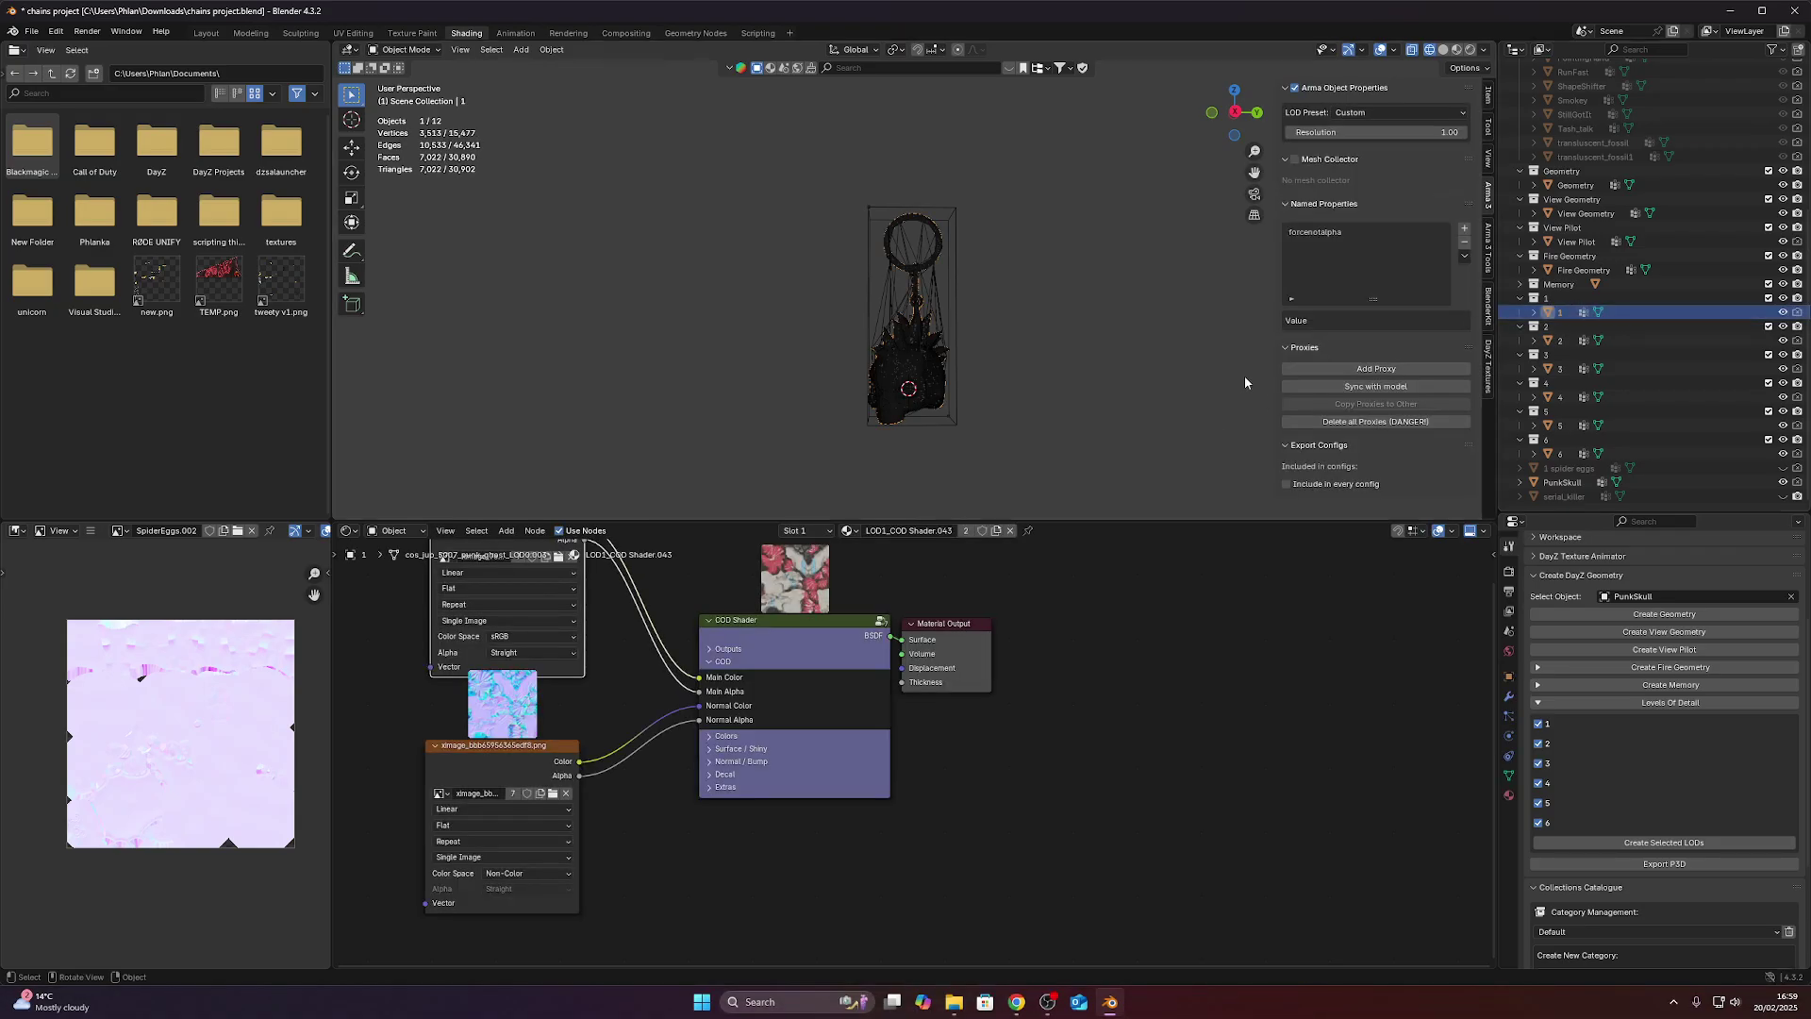
click(1507, 797)
scroll(1624, 553, up, 2)
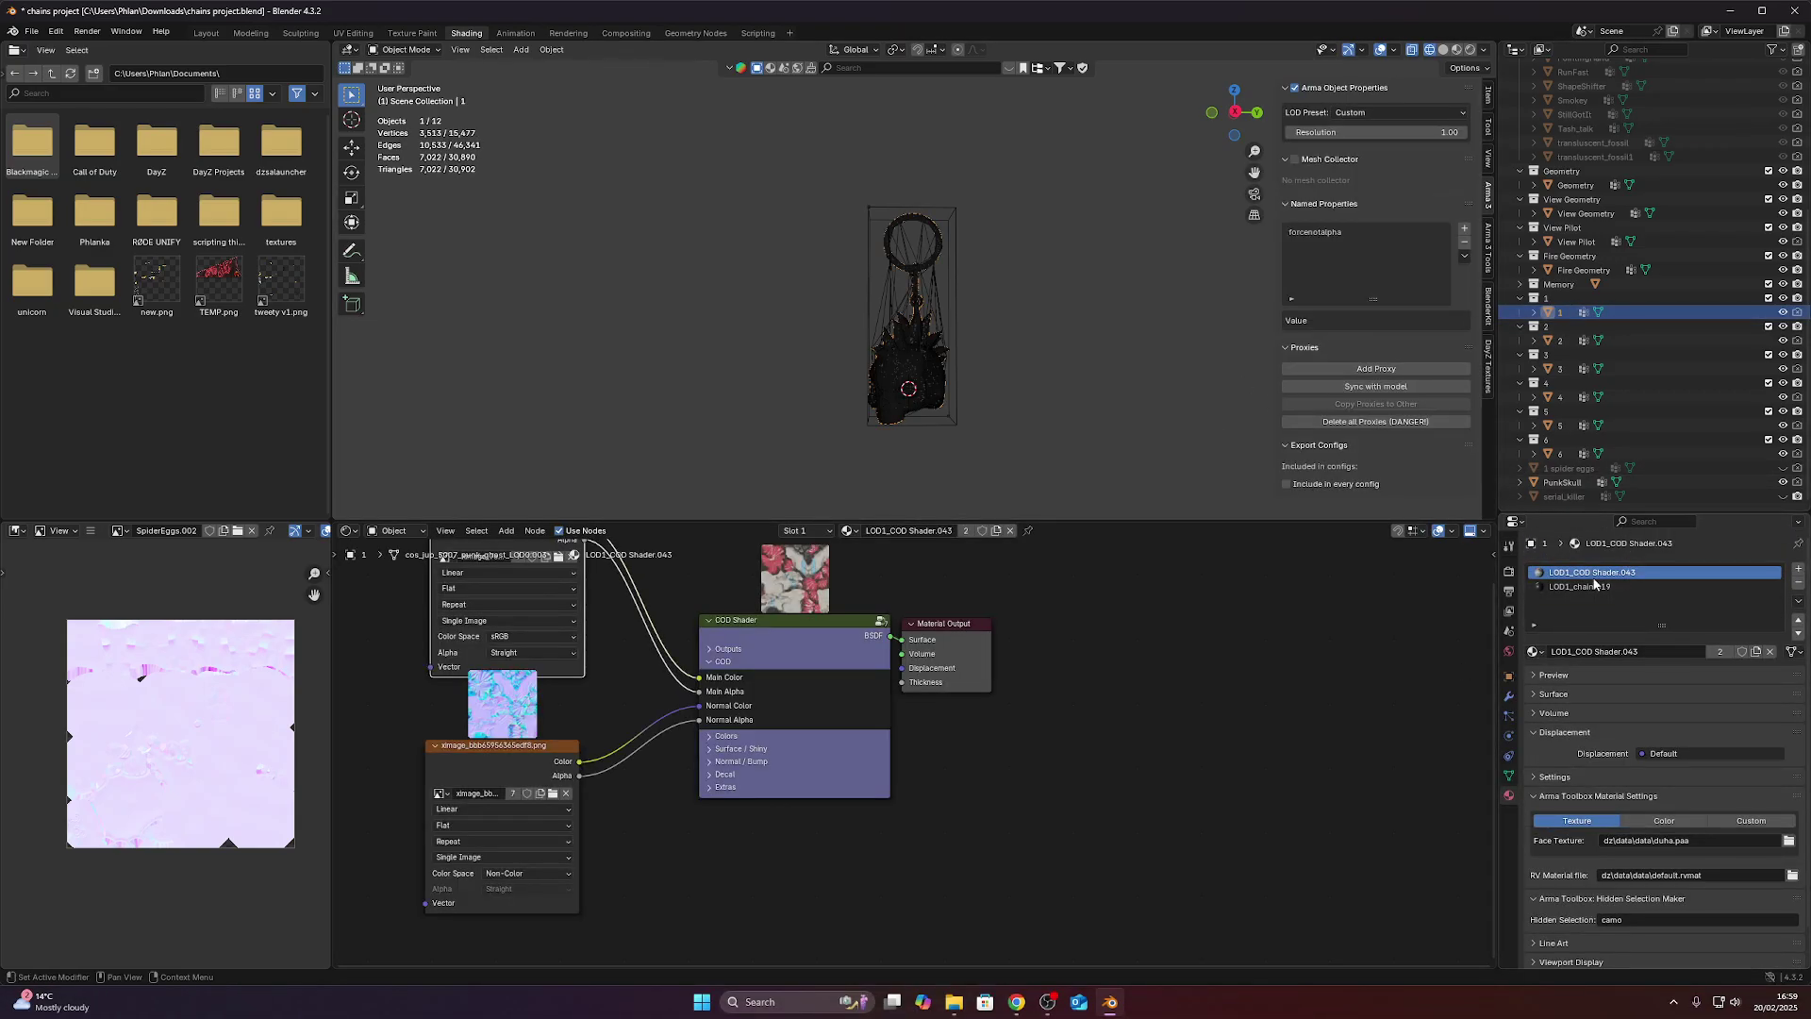
click(1579, 585)
Compare the chain and skull shader material slots while orbiting around the keychain.
middle_drag(1123, 415, 929, 312)
click(1609, 573)
click(1604, 586)
click(1603, 572)
click(1602, 586)
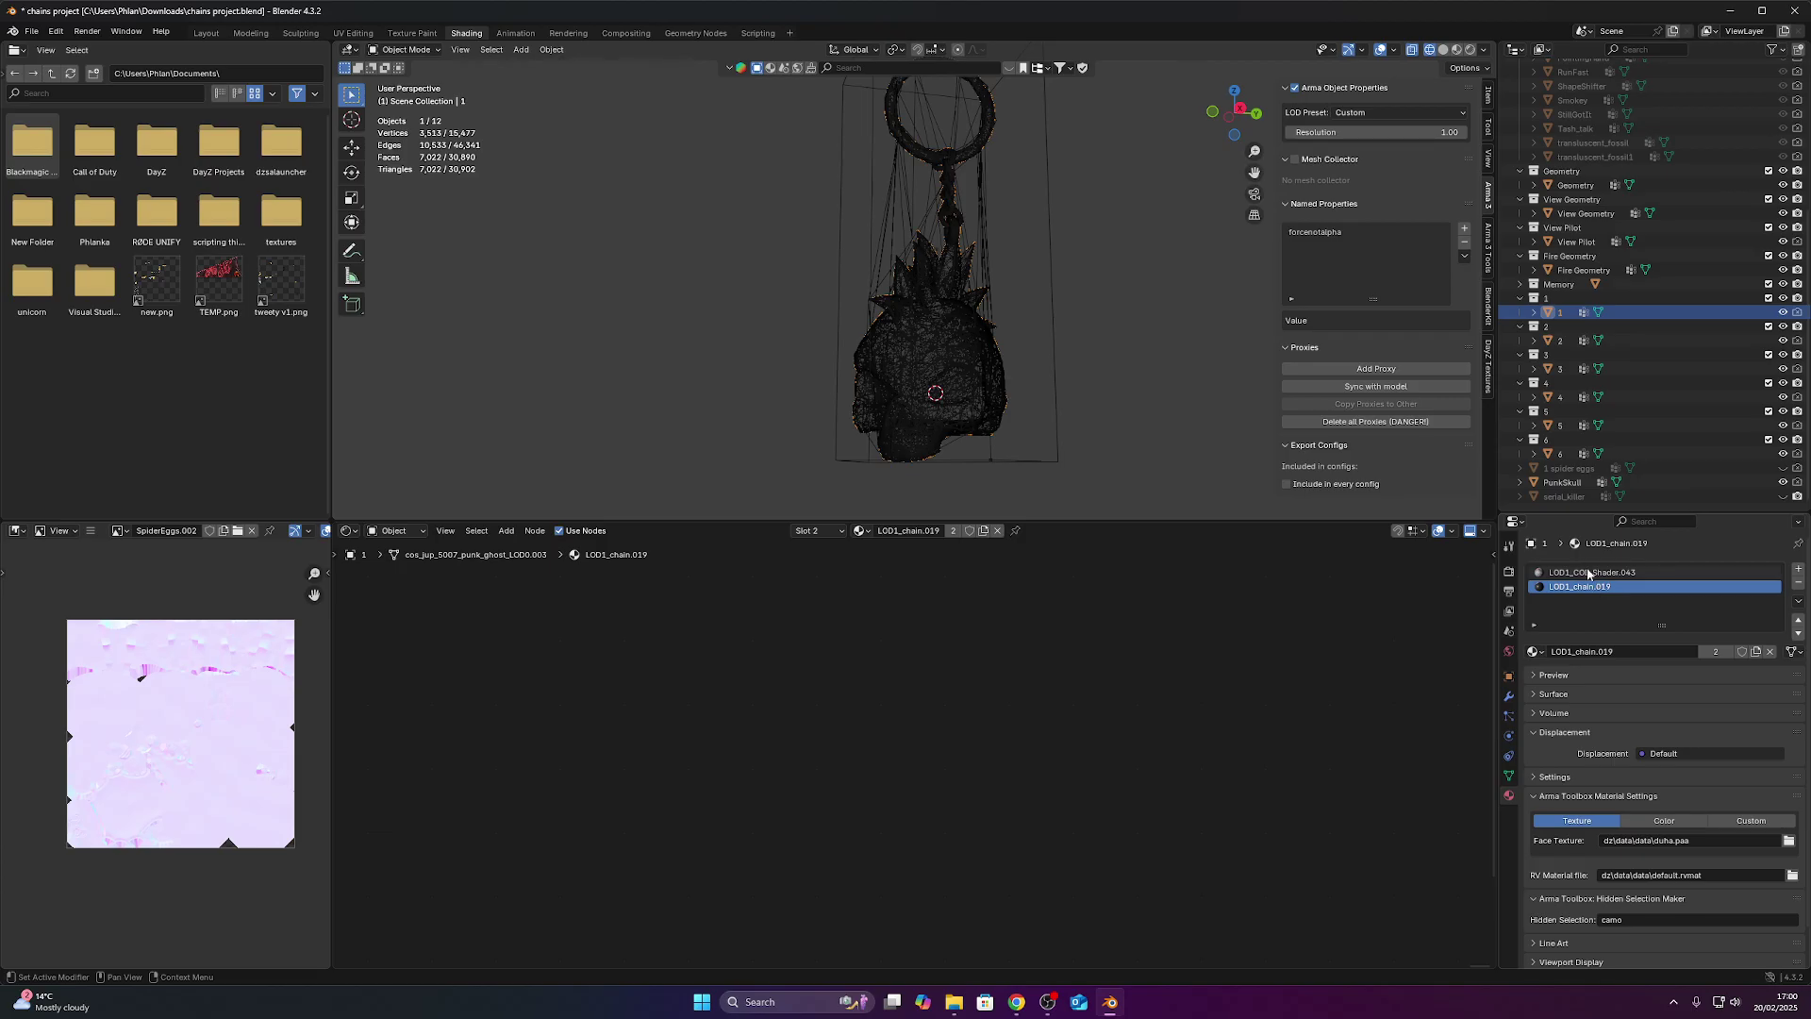
click(1589, 573)
middle_drag(1152, 370, 978, 103)
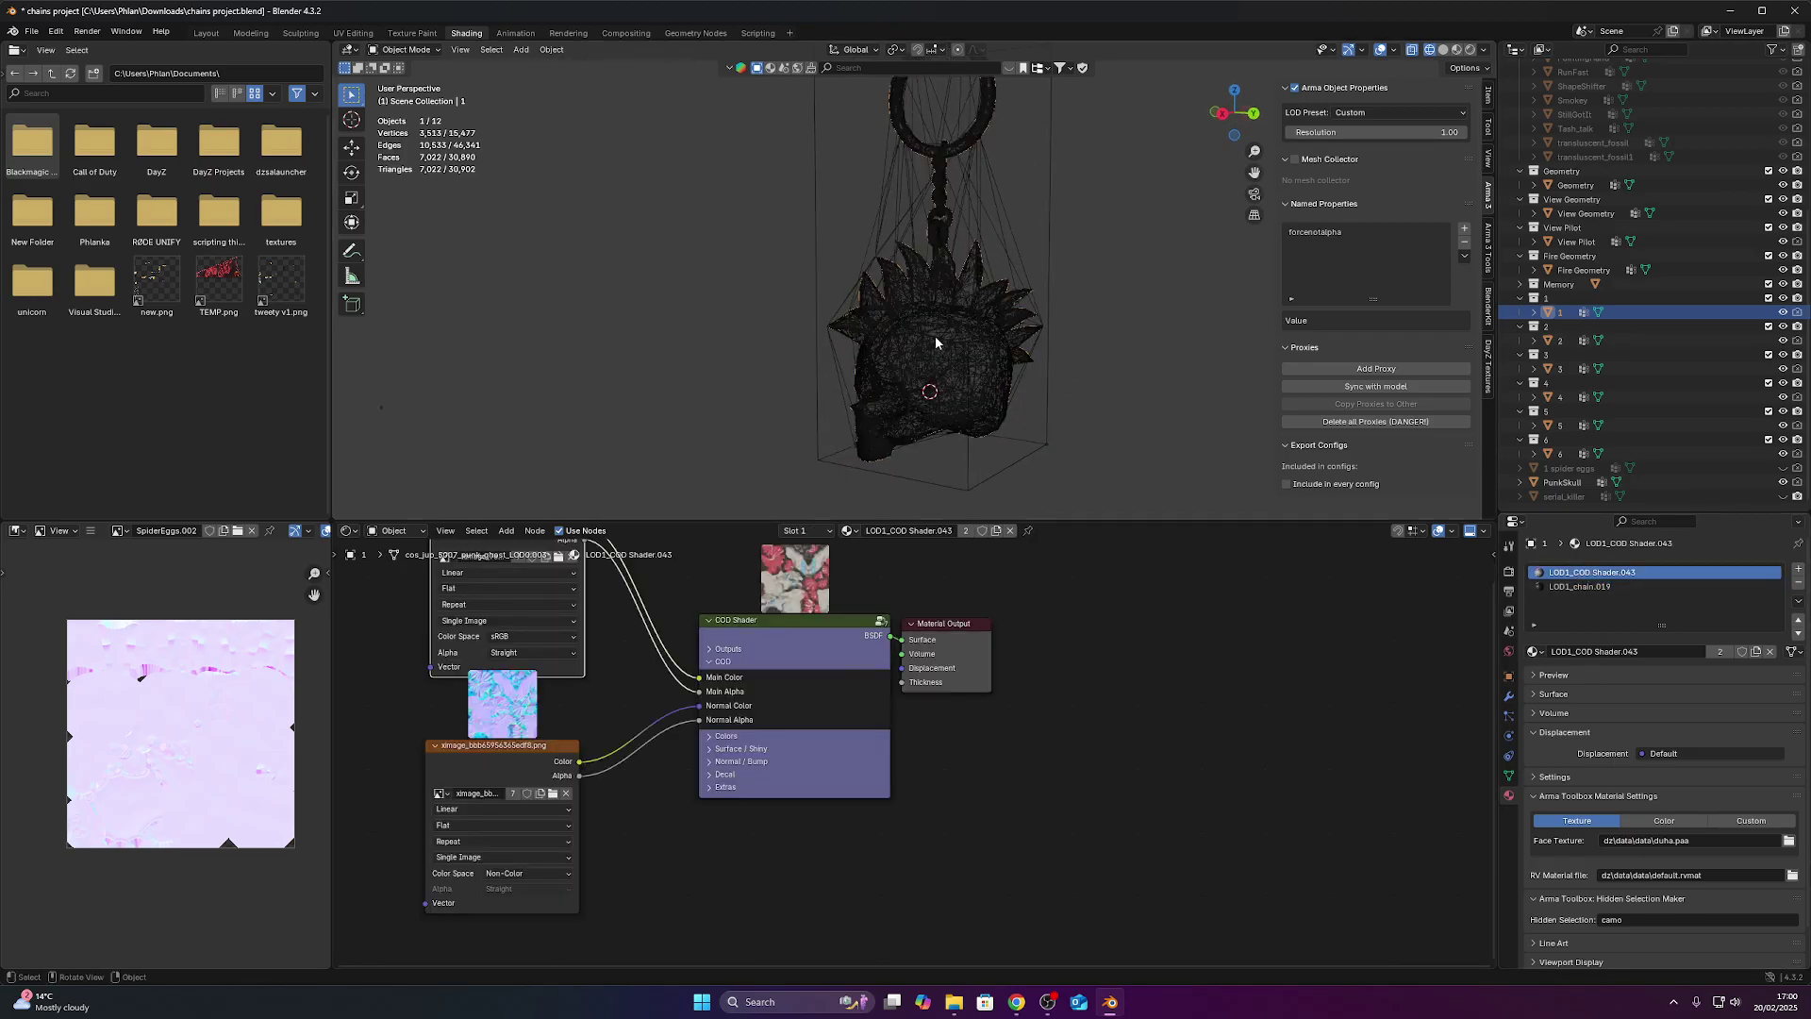
middle_drag(940, 344, 1019, 343)
click(1601, 588)
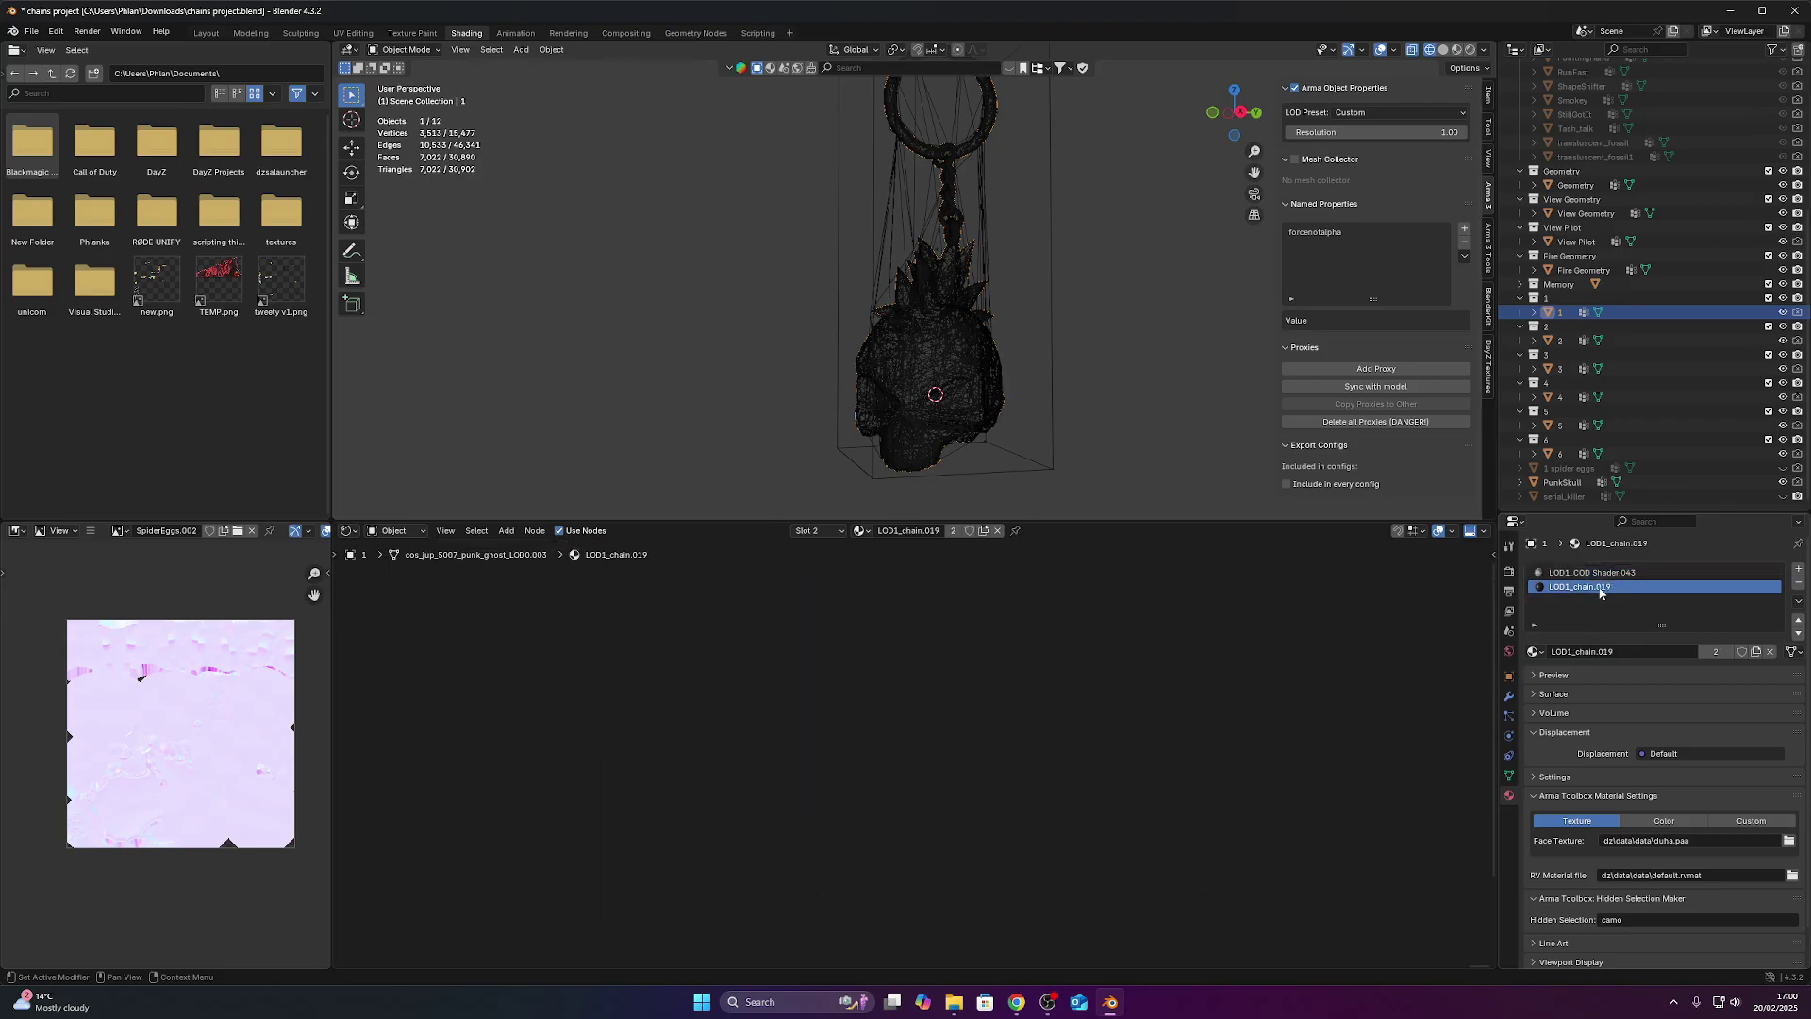
click(1590, 573)
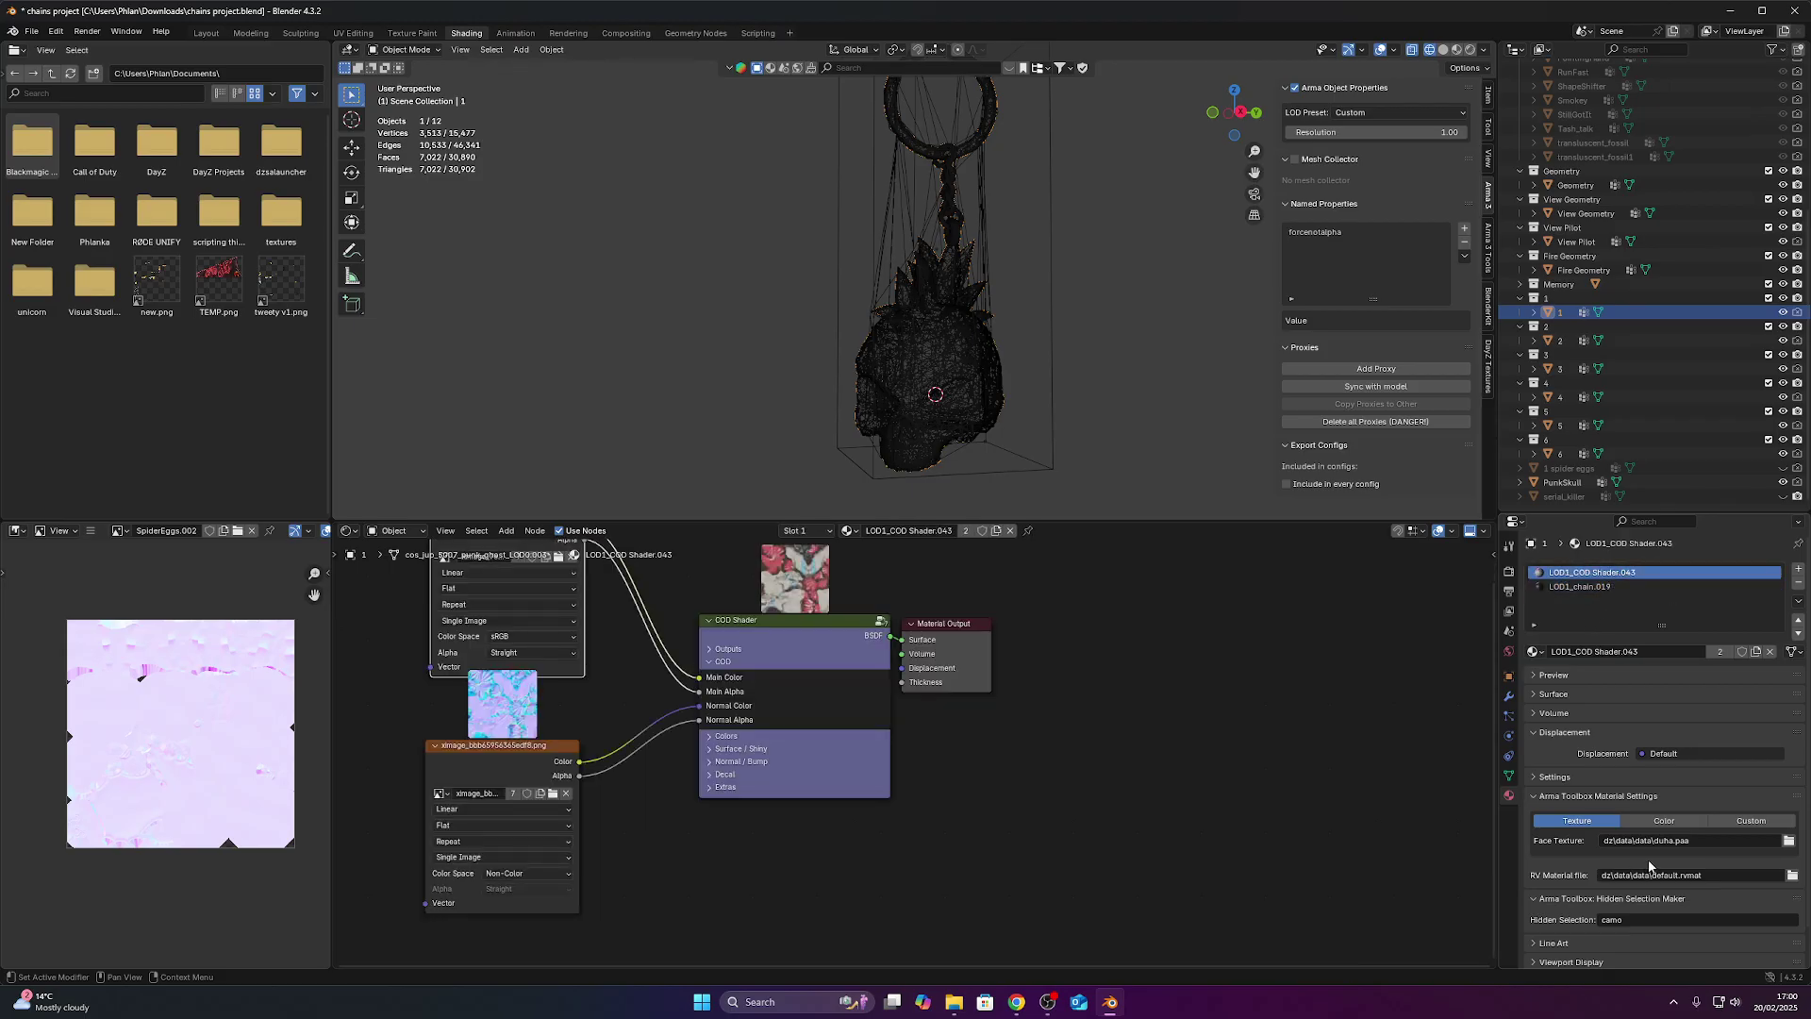
click(1600, 587)
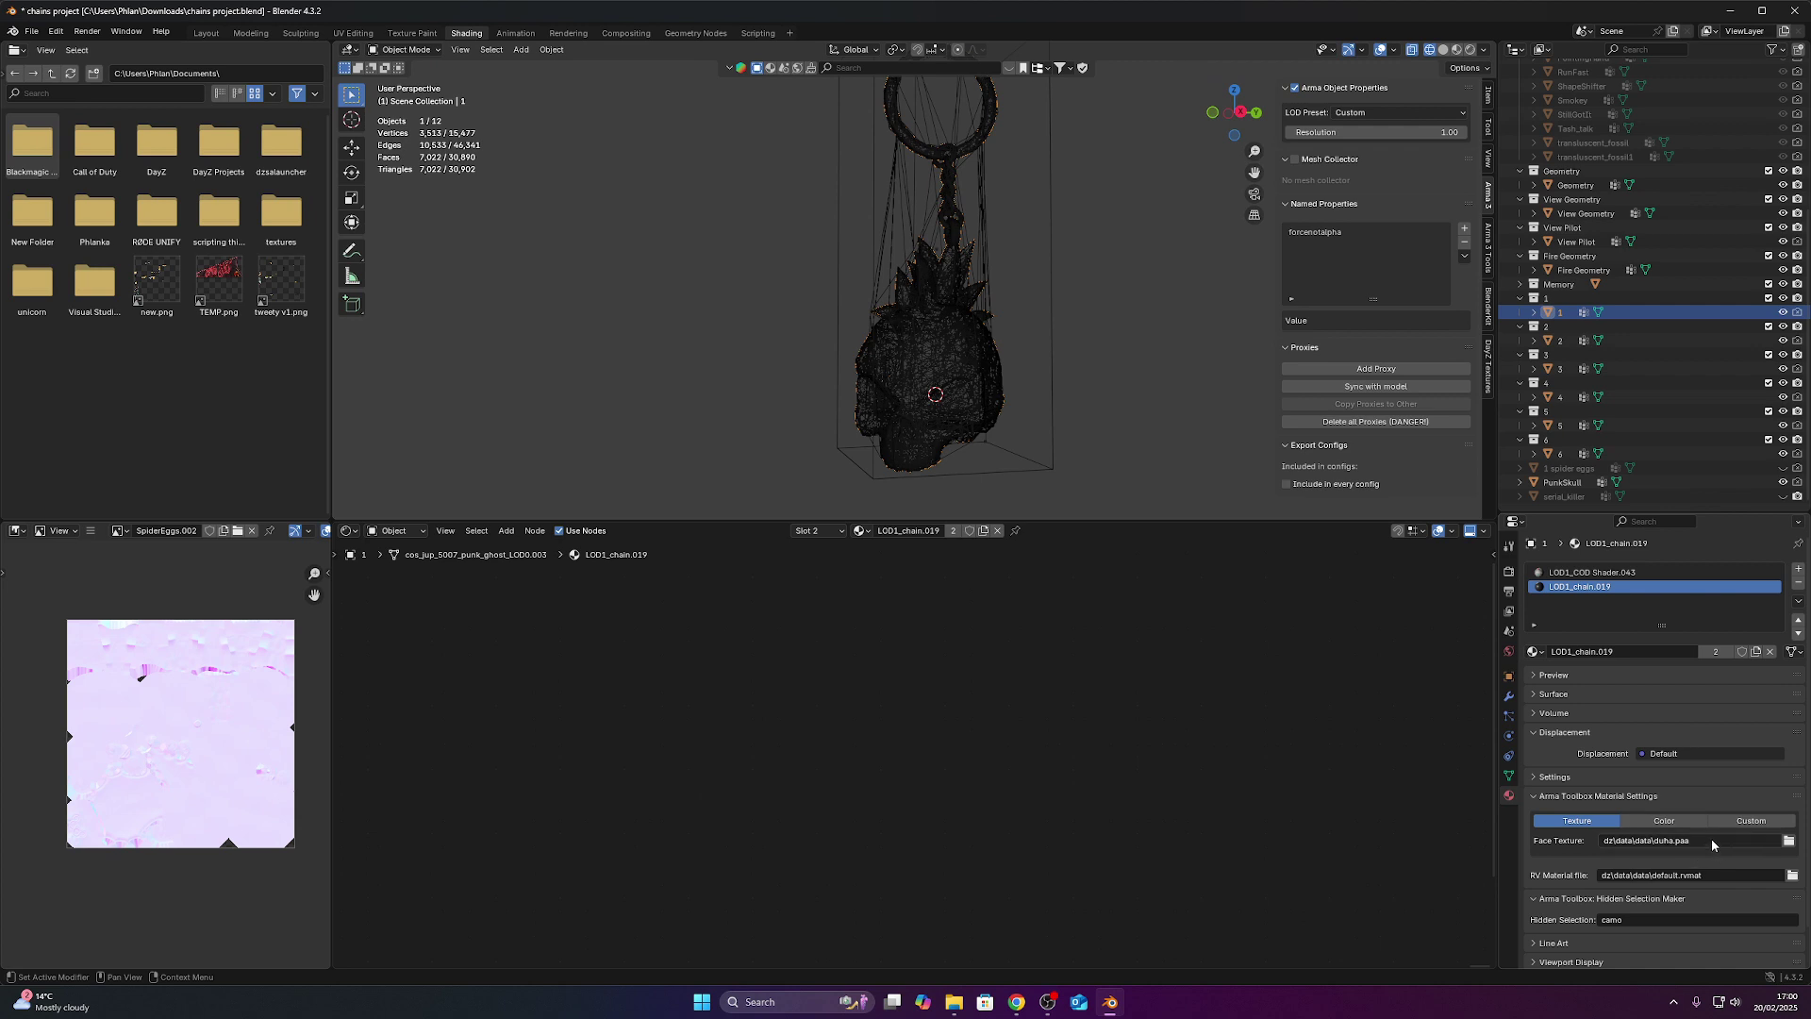
Paste the PineappleCharm_CO.paa path into LOD1_chain.019's Face Texture field.
click(1750, 842)
key(ctrl+v)
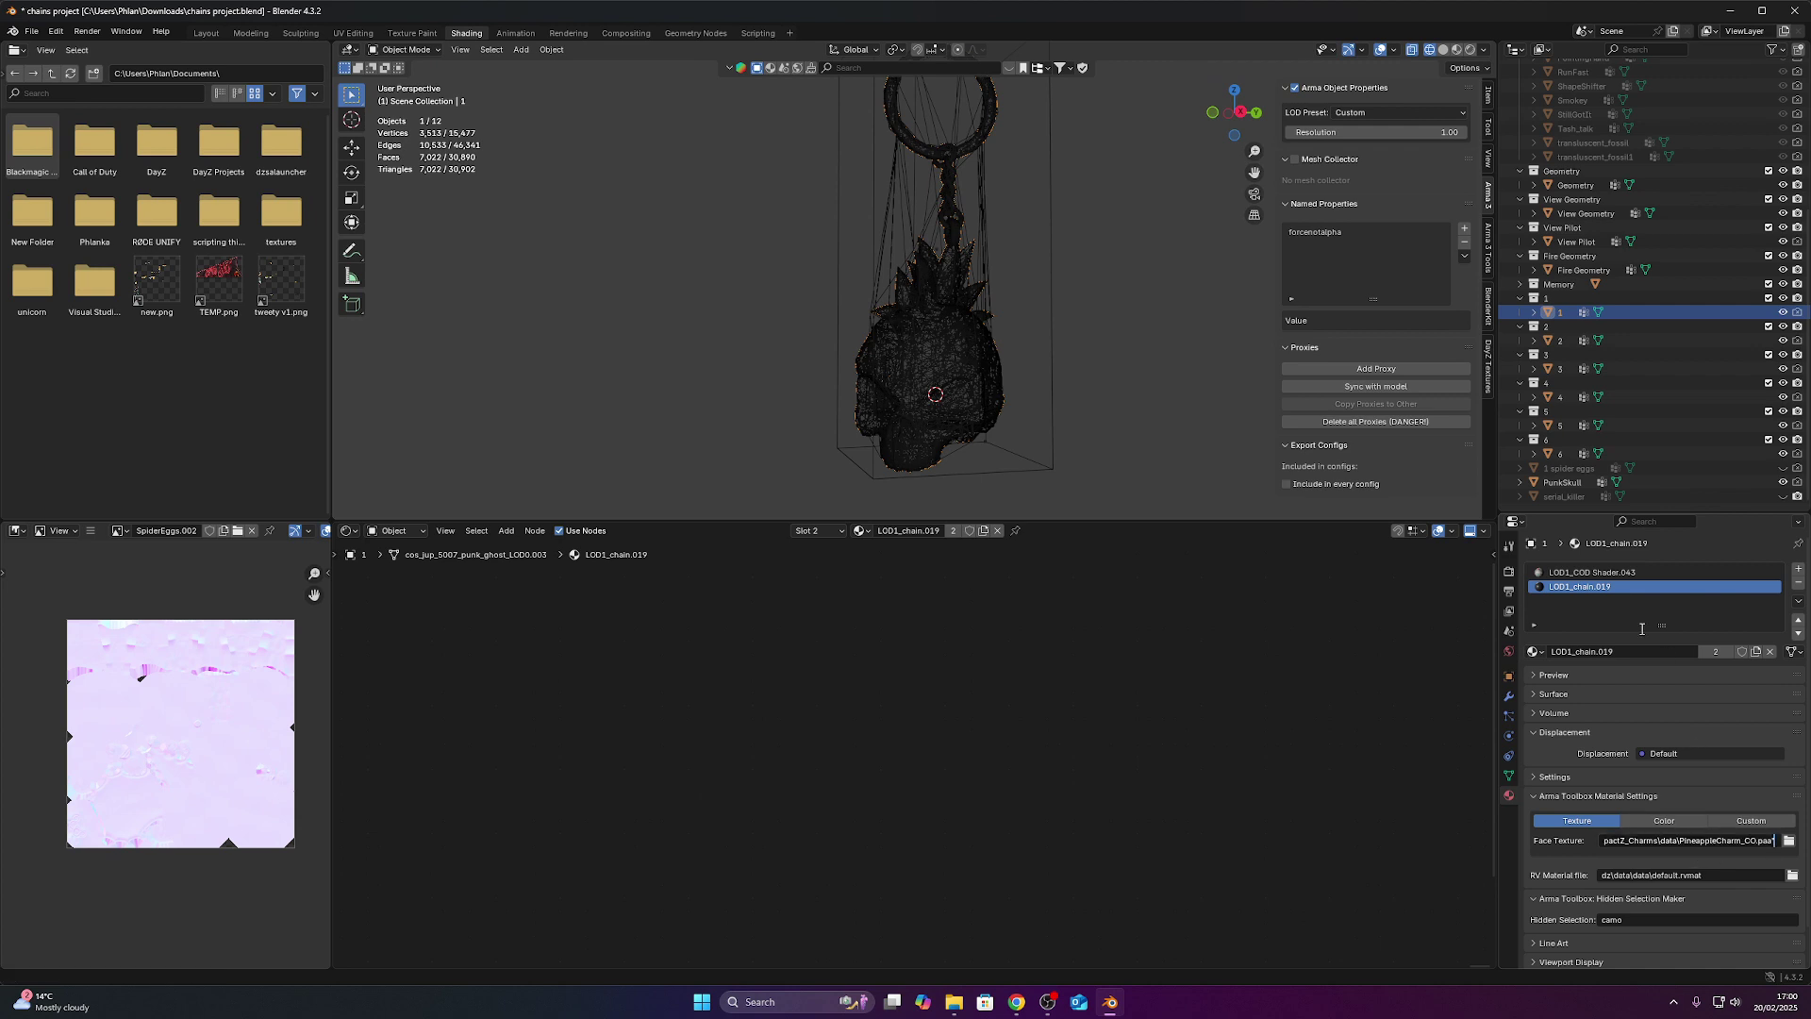
key(Return)
key(alt+Tab)
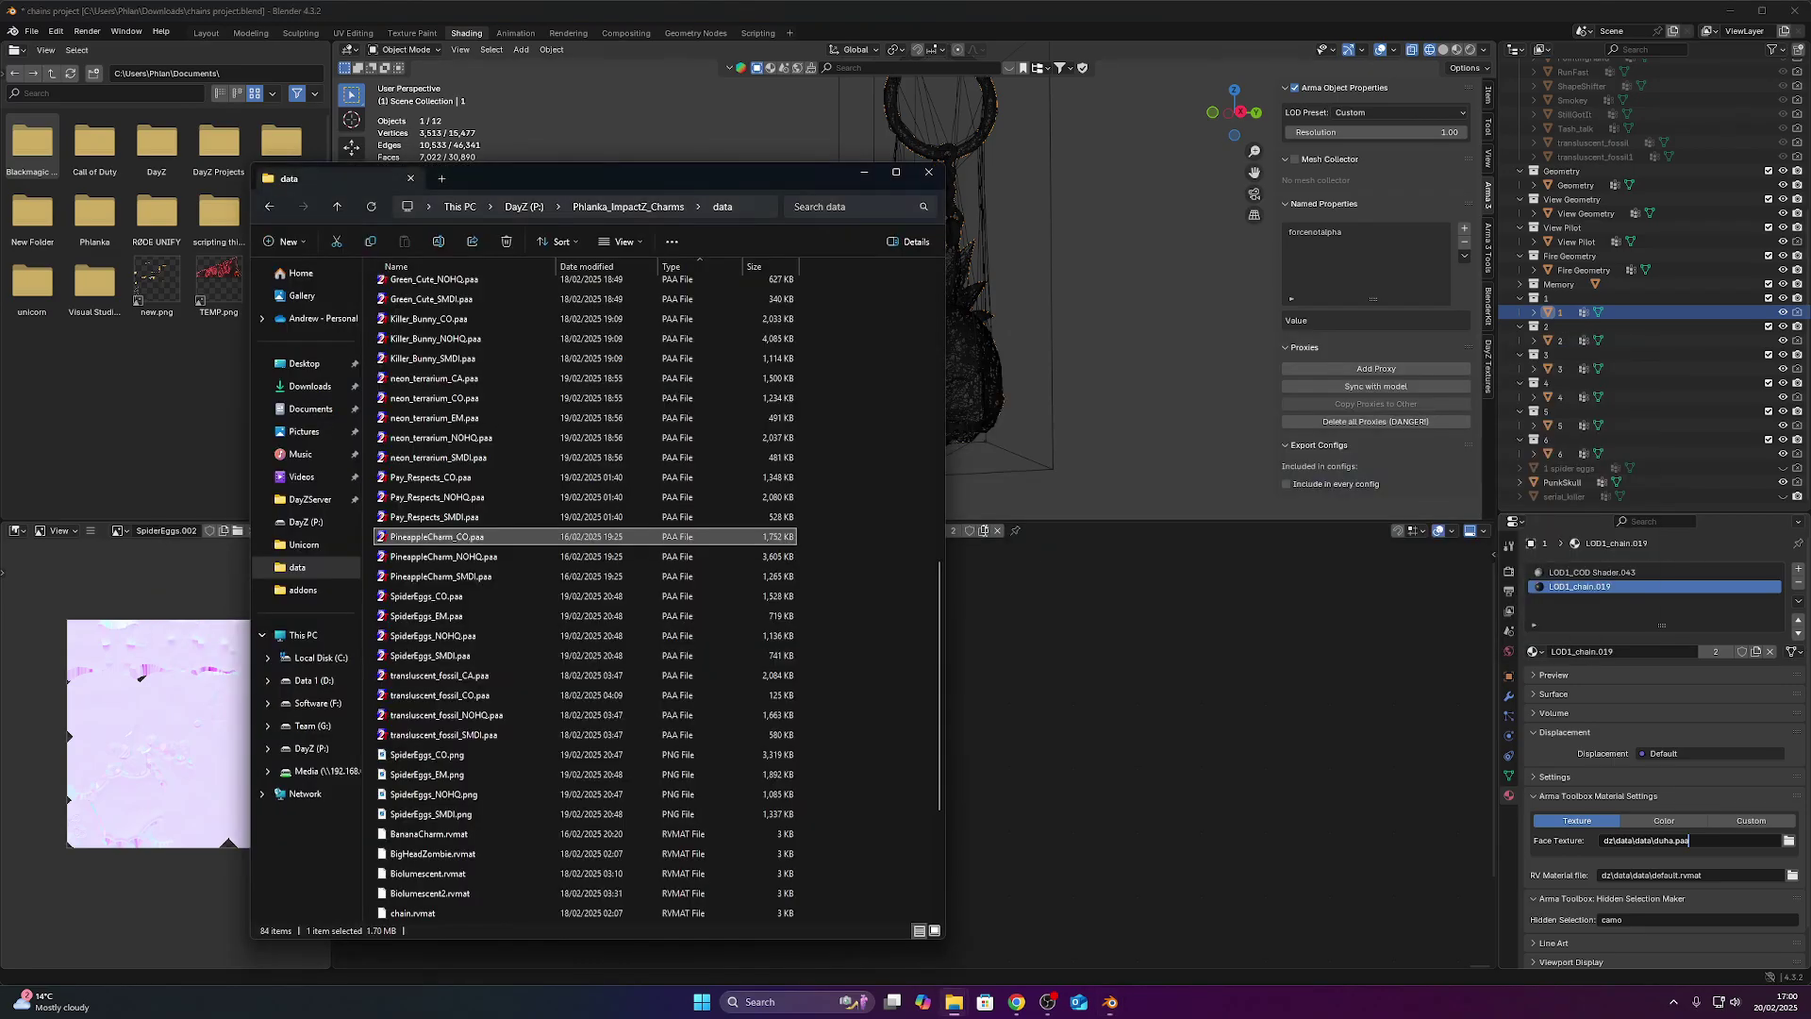
Set the SQF Tools Color Picker swatch to yellow-green and select its output string.
key(alt+Tab)
key(alt+Tab)
click(686, 312)
drag(603, 500, 679, 510)
drag(562, 600, 611, 601)
click(703, 528)
key(ctrl+c)
drag(736, 514, 503, 510)
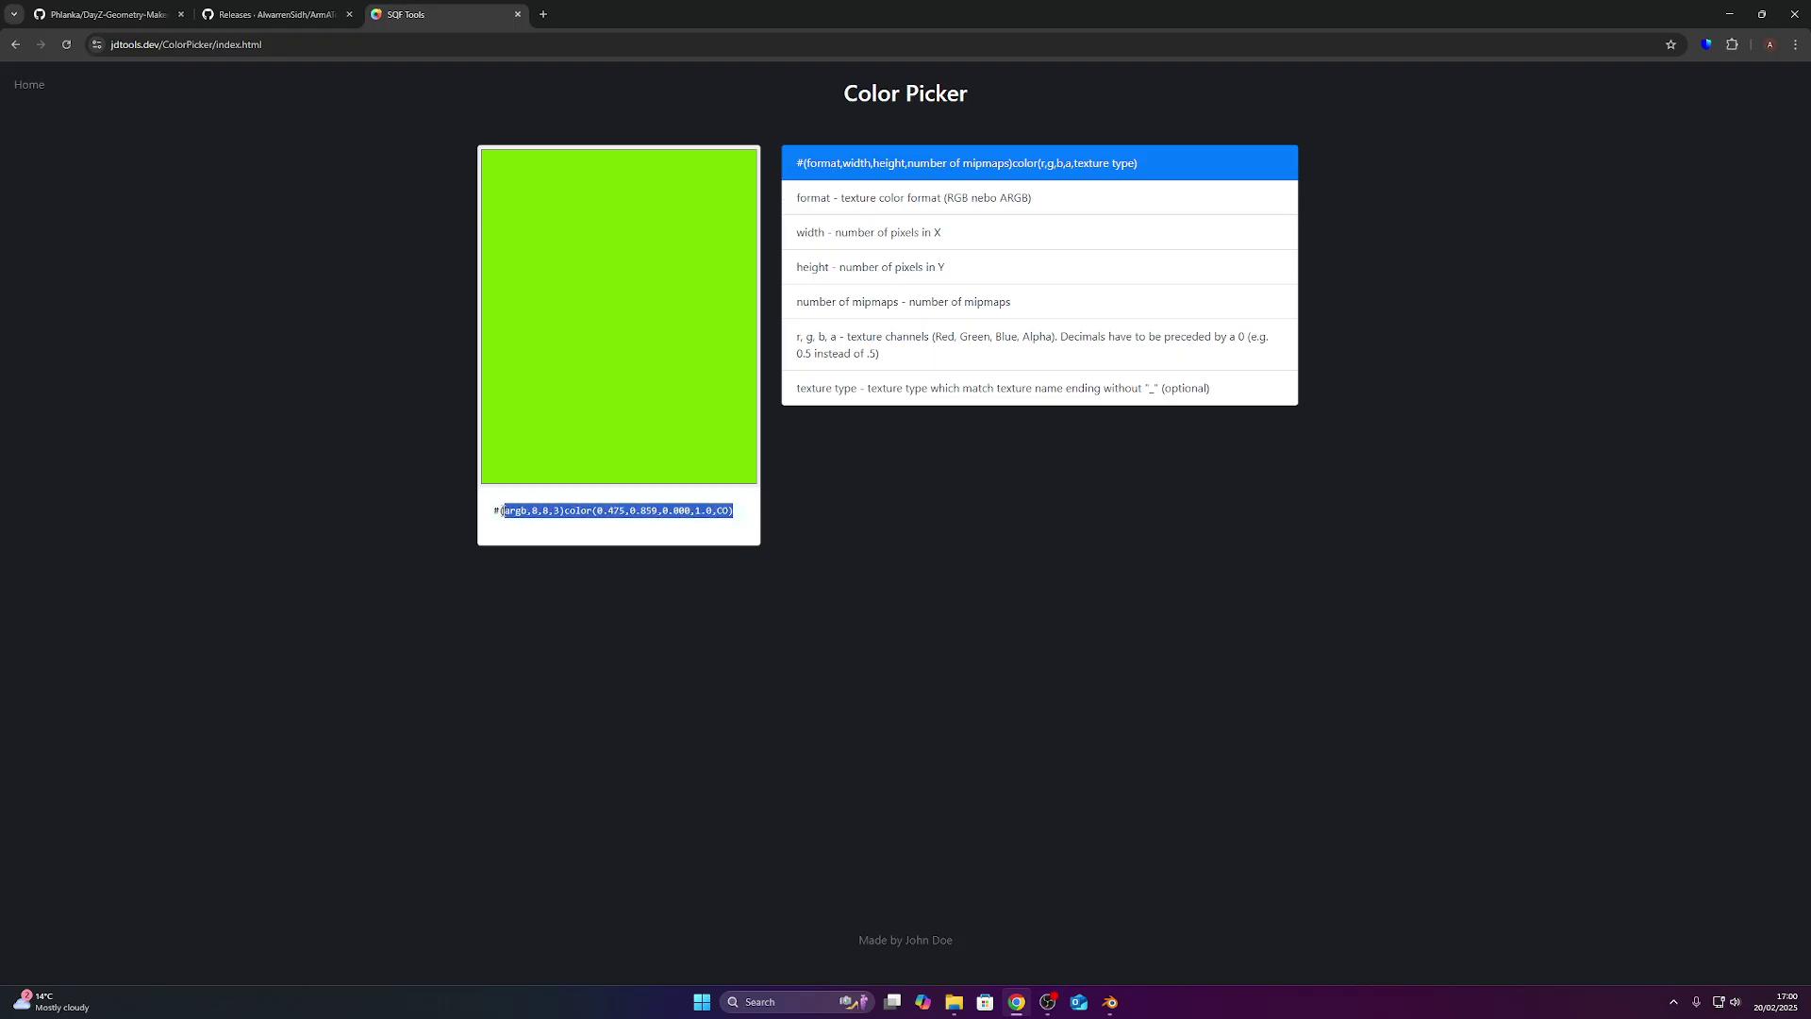
Paste color(0.475,0.859,0.000) into LOD1_chain.019's Face Texture and switch it to Color mode.
key(alt+Tab)
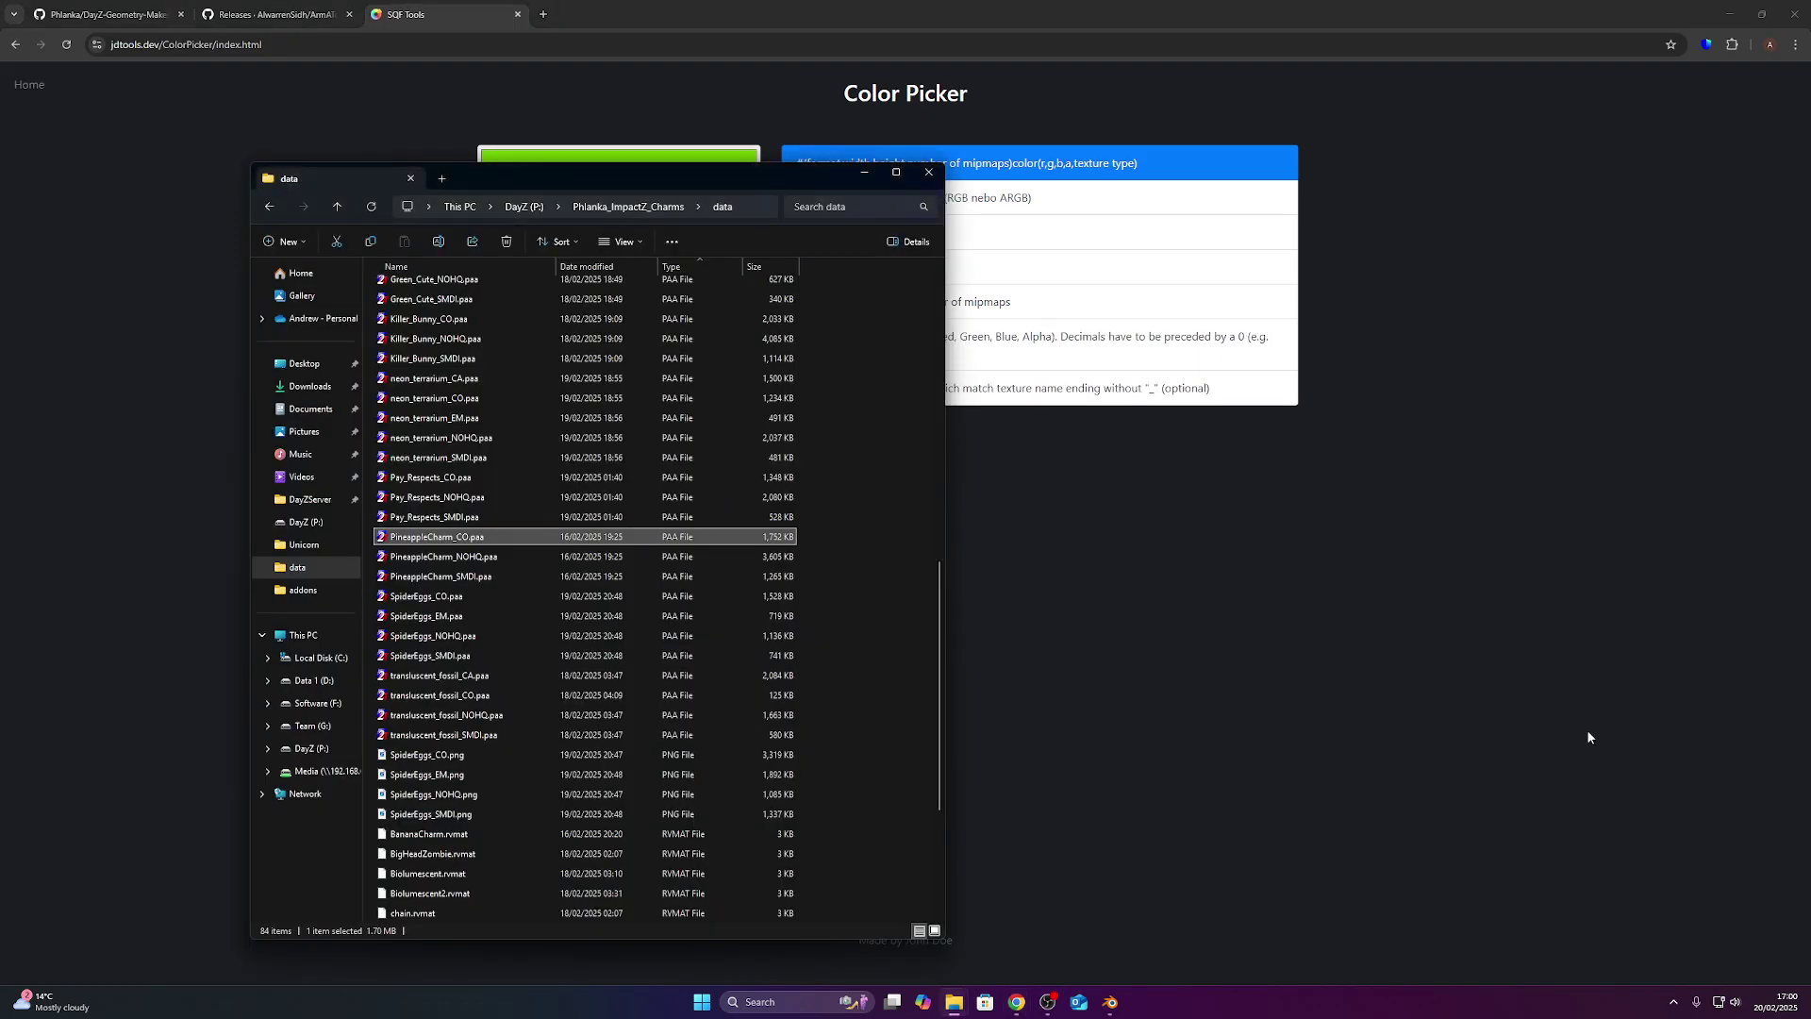
key(ctrl+a)
key(ctrl+v)
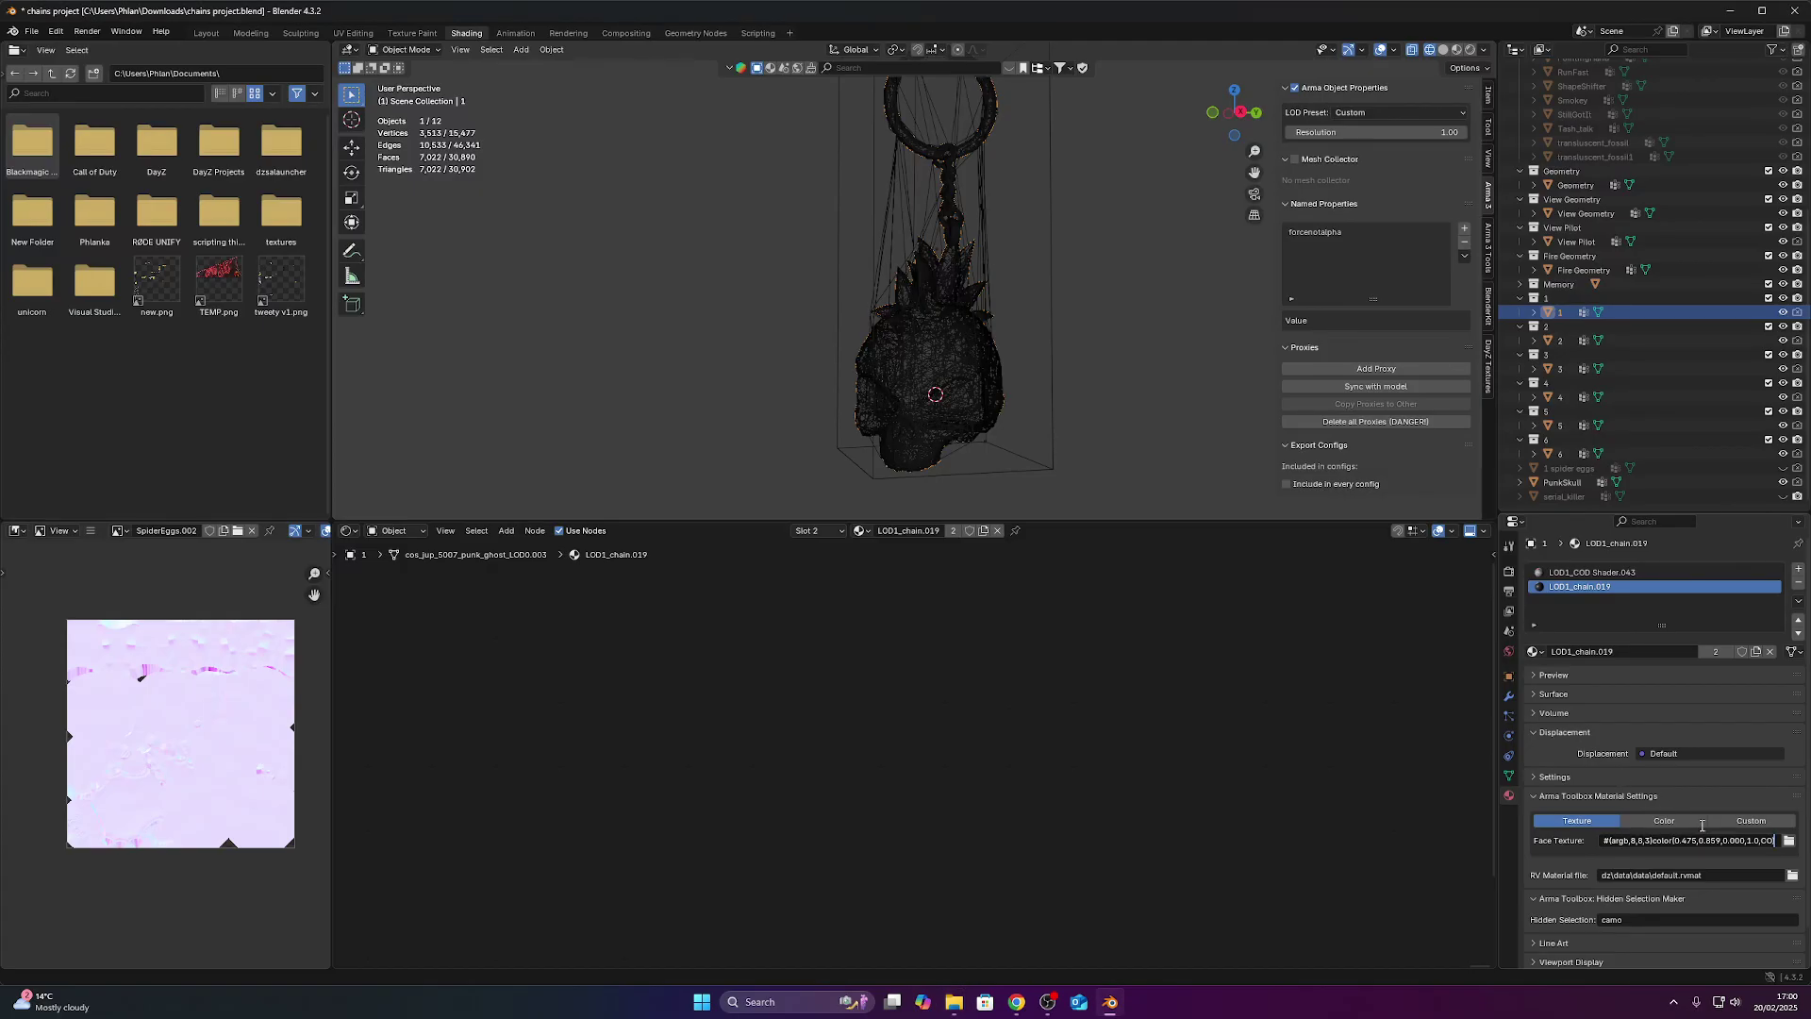
click(1657, 820)
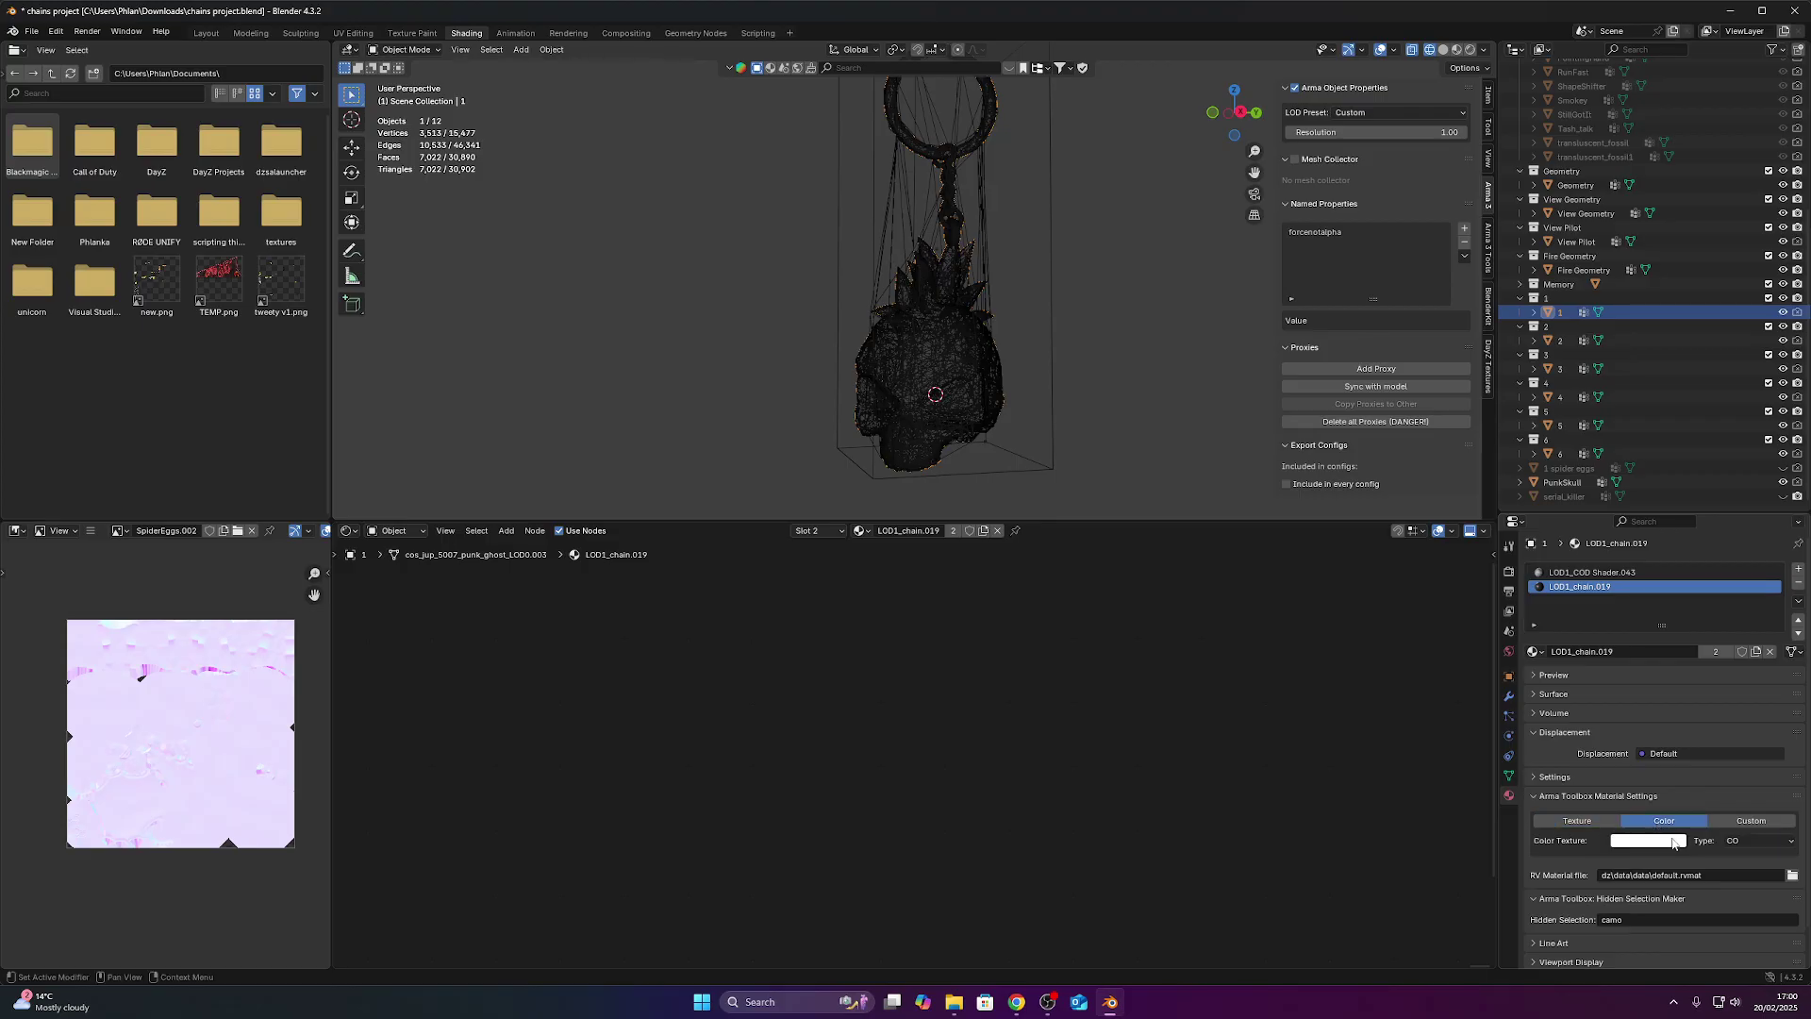
Switch the LOD 1 skull material to Color and adjust the chain and skull shades.
click(1667, 839)
drag(1561, 651, 1557, 661)
click(1585, 572)
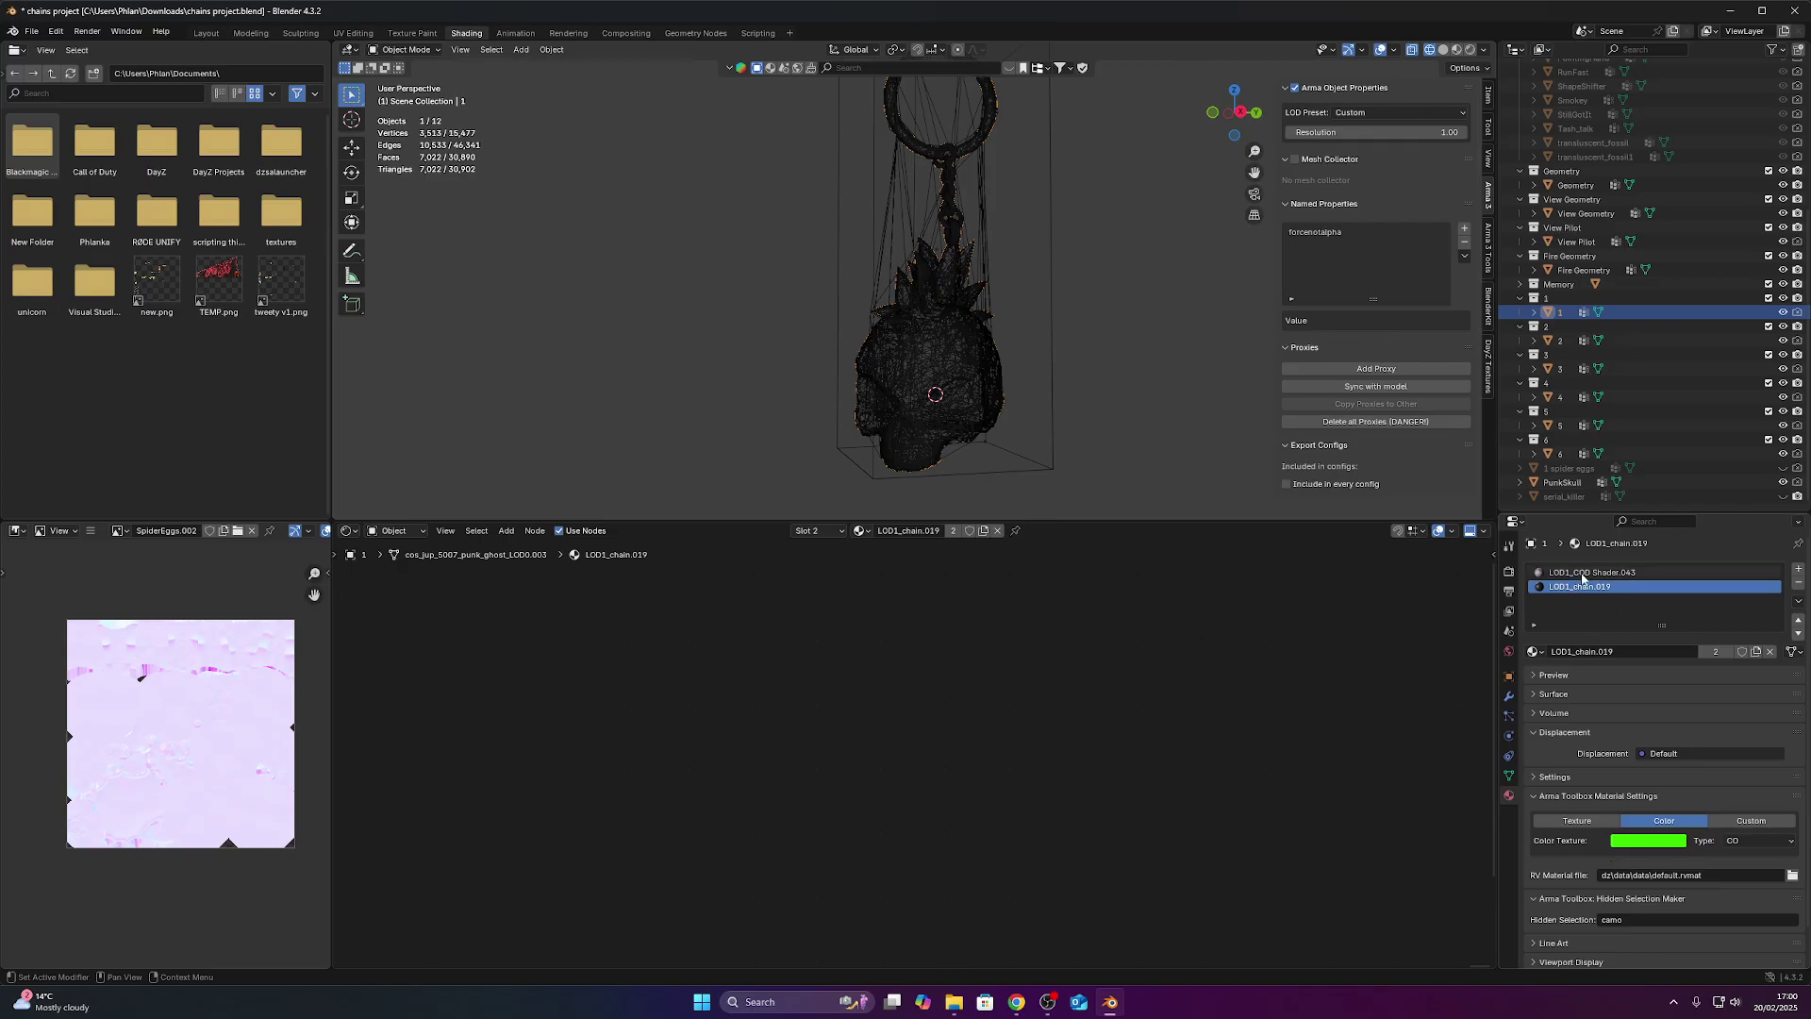
click(1679, 821)
click(1679, 840)
drag(1658, 655, 1658, 707)
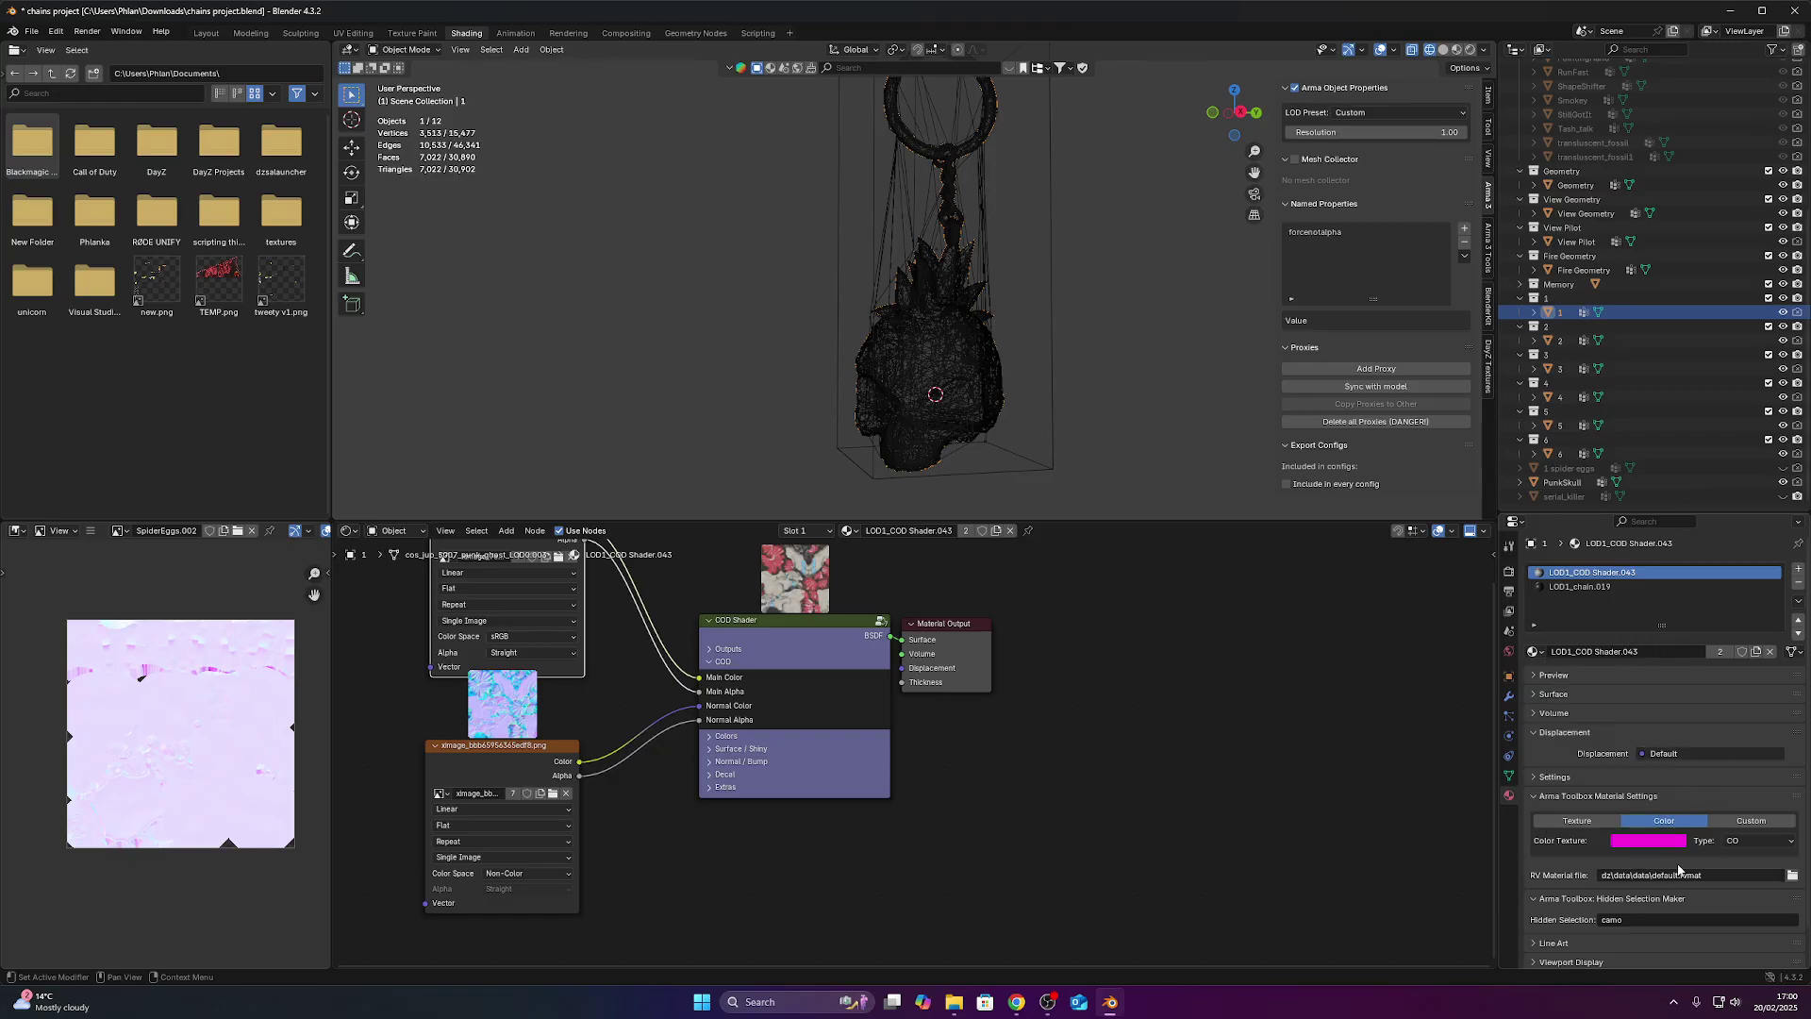
click(1599, 586)
click(1598, 573)
click(1599, 587)
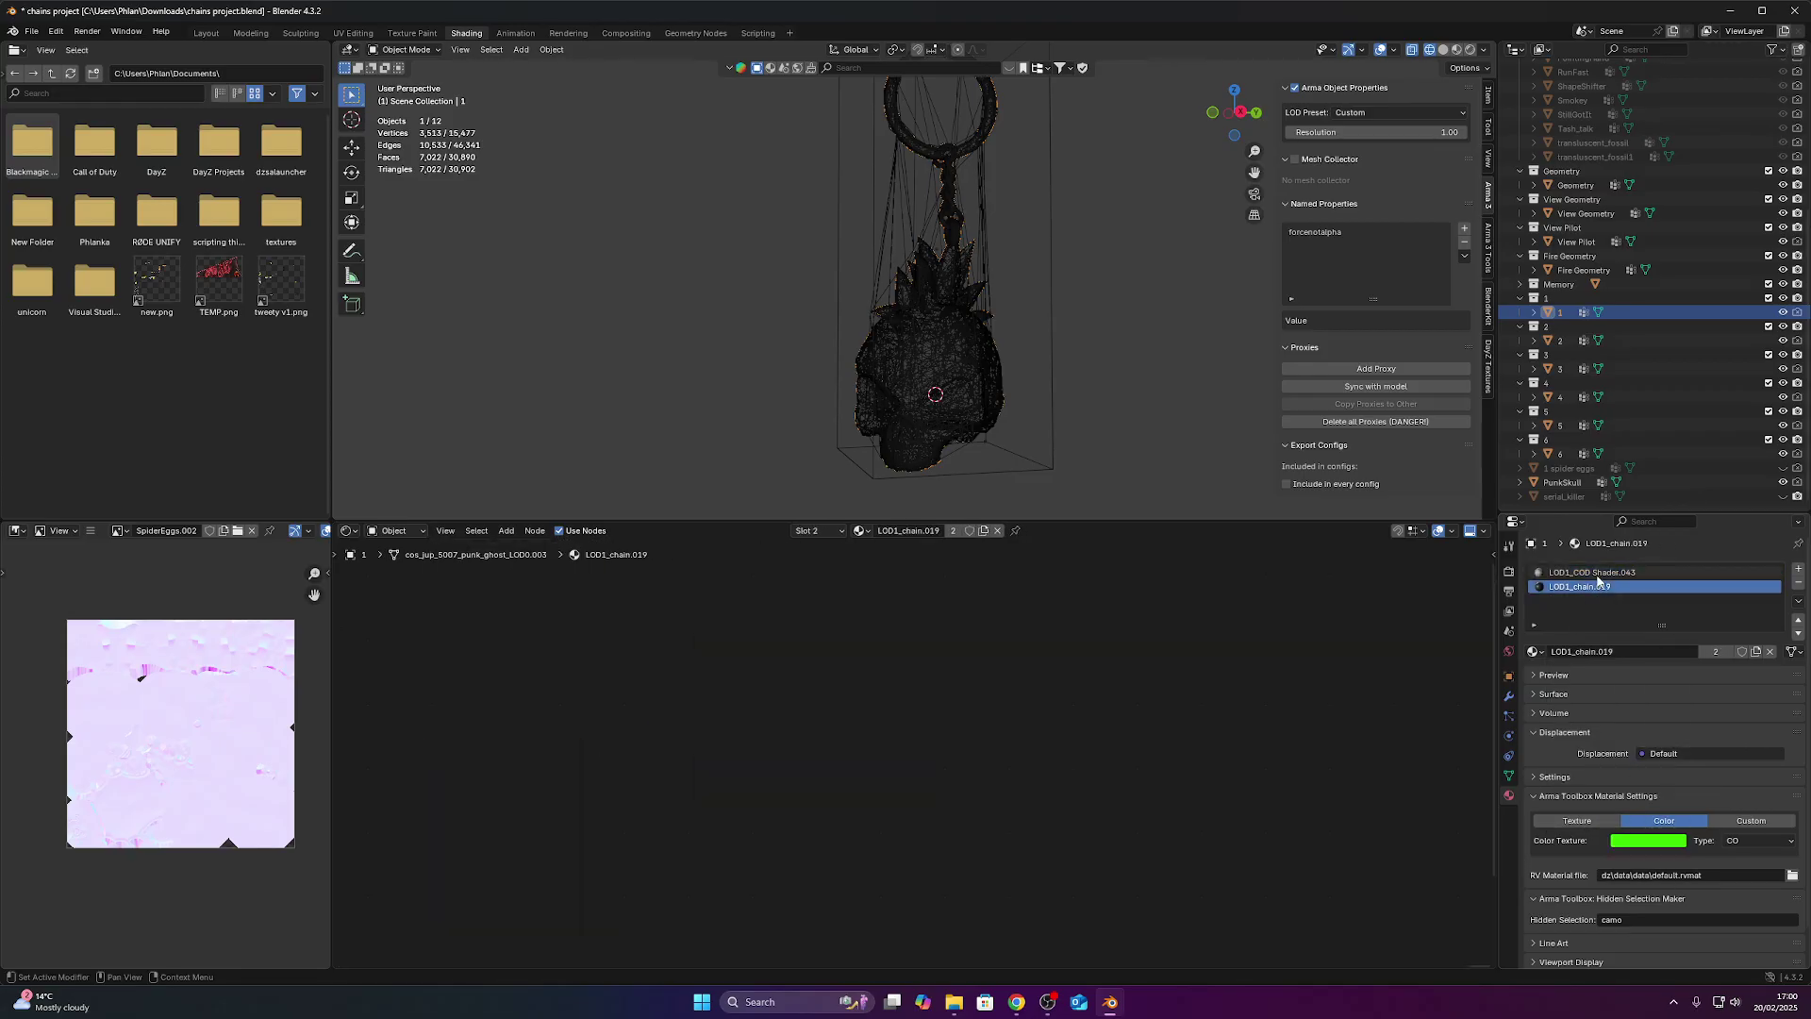
Set the LOD 1 skull colour to magenta #FF00DC.
click(1562, 340)
click(1562, 312)
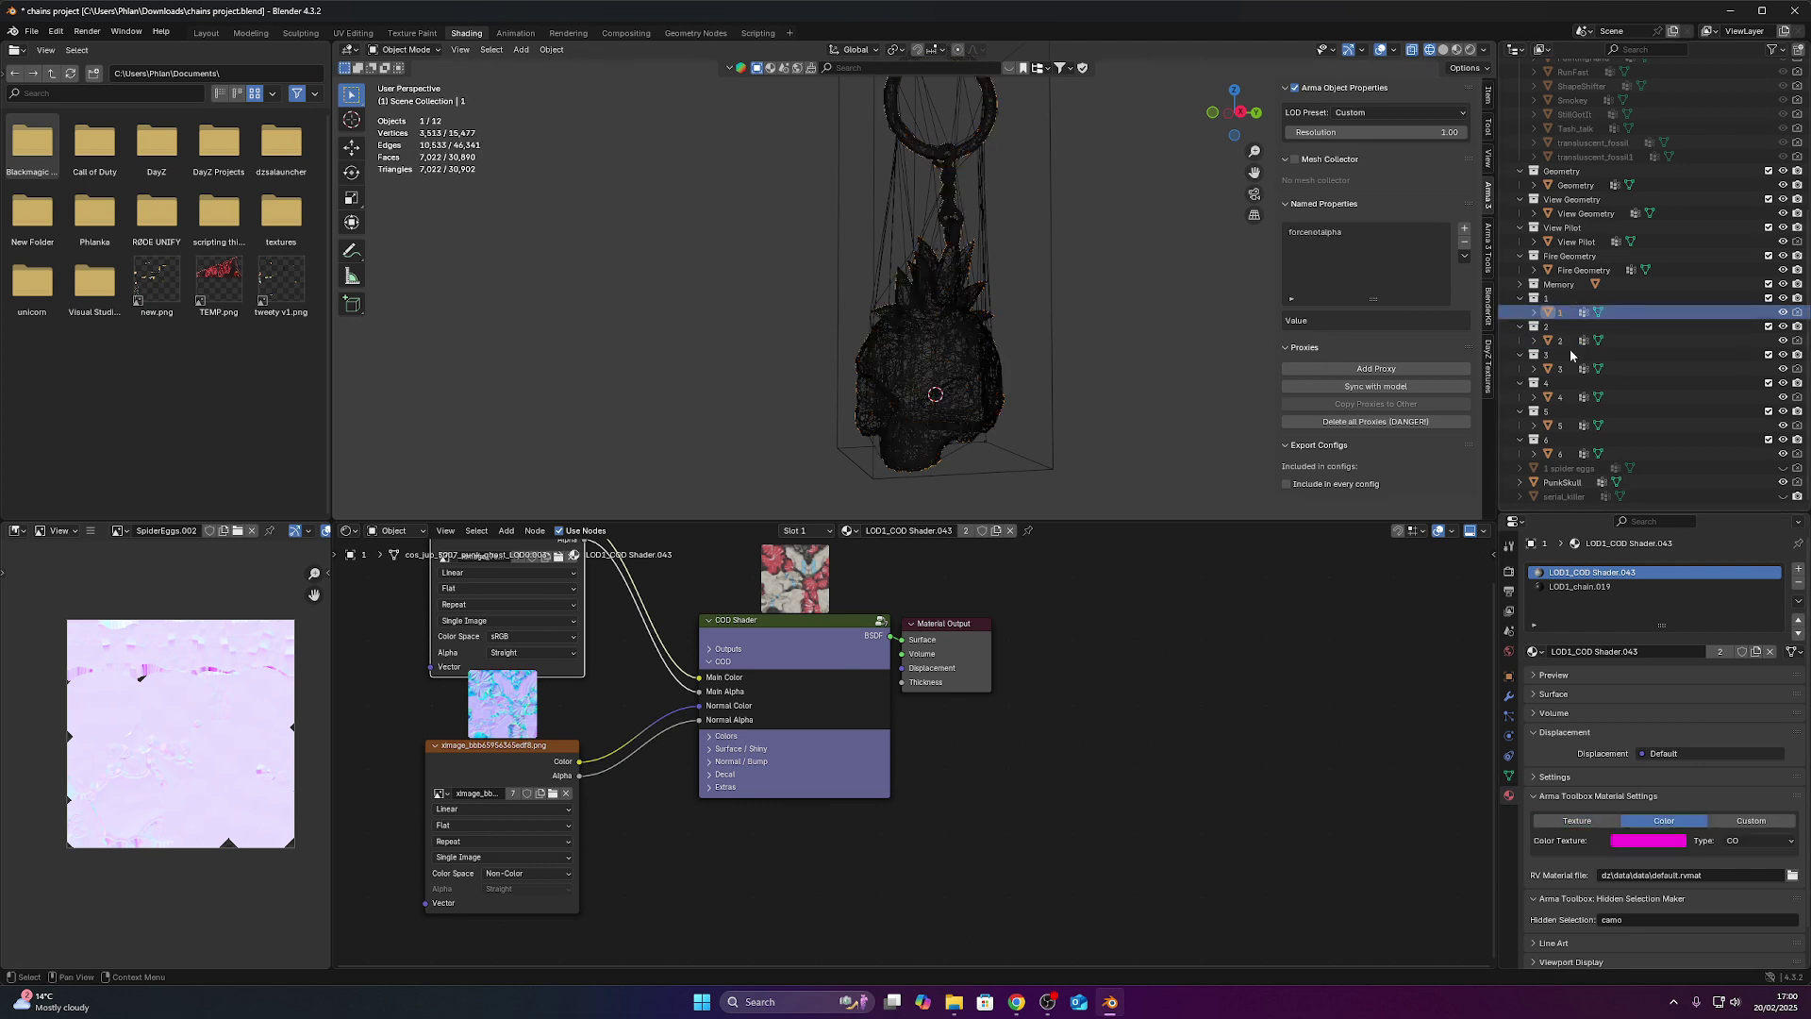
click(1658, 842)
click(1629, 820)
key(ctrl+c)
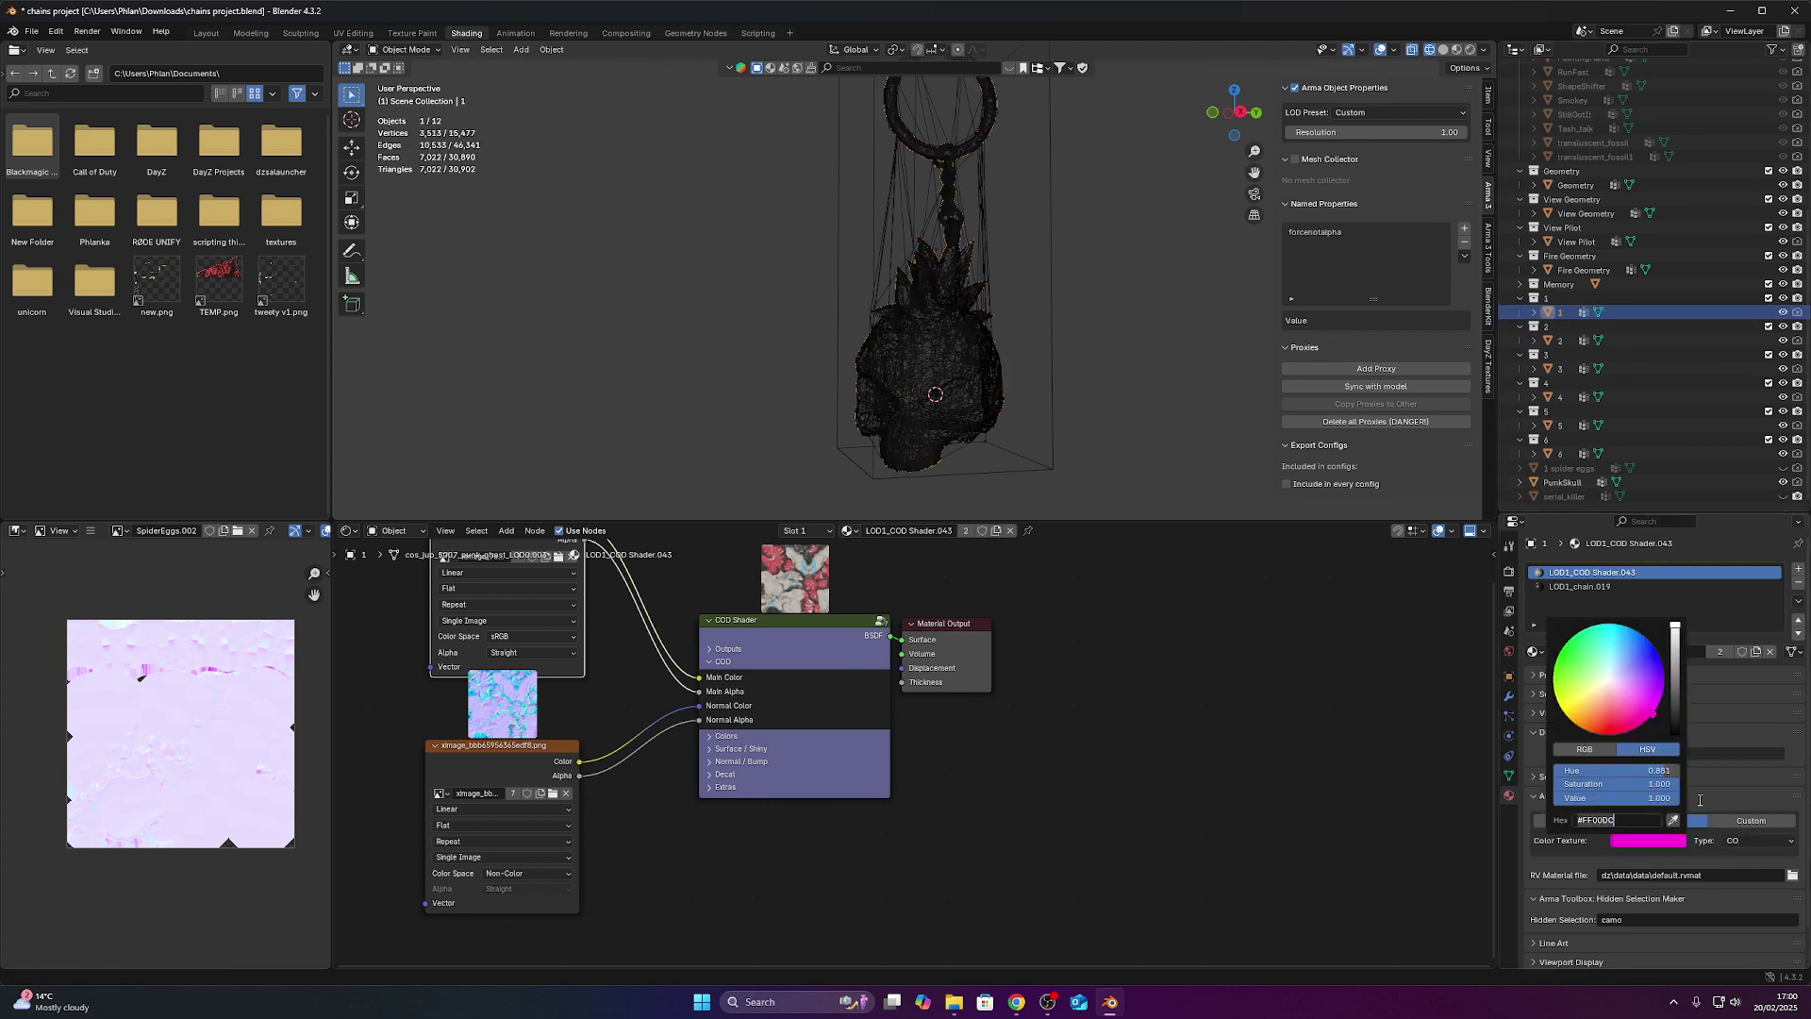
key(Return)
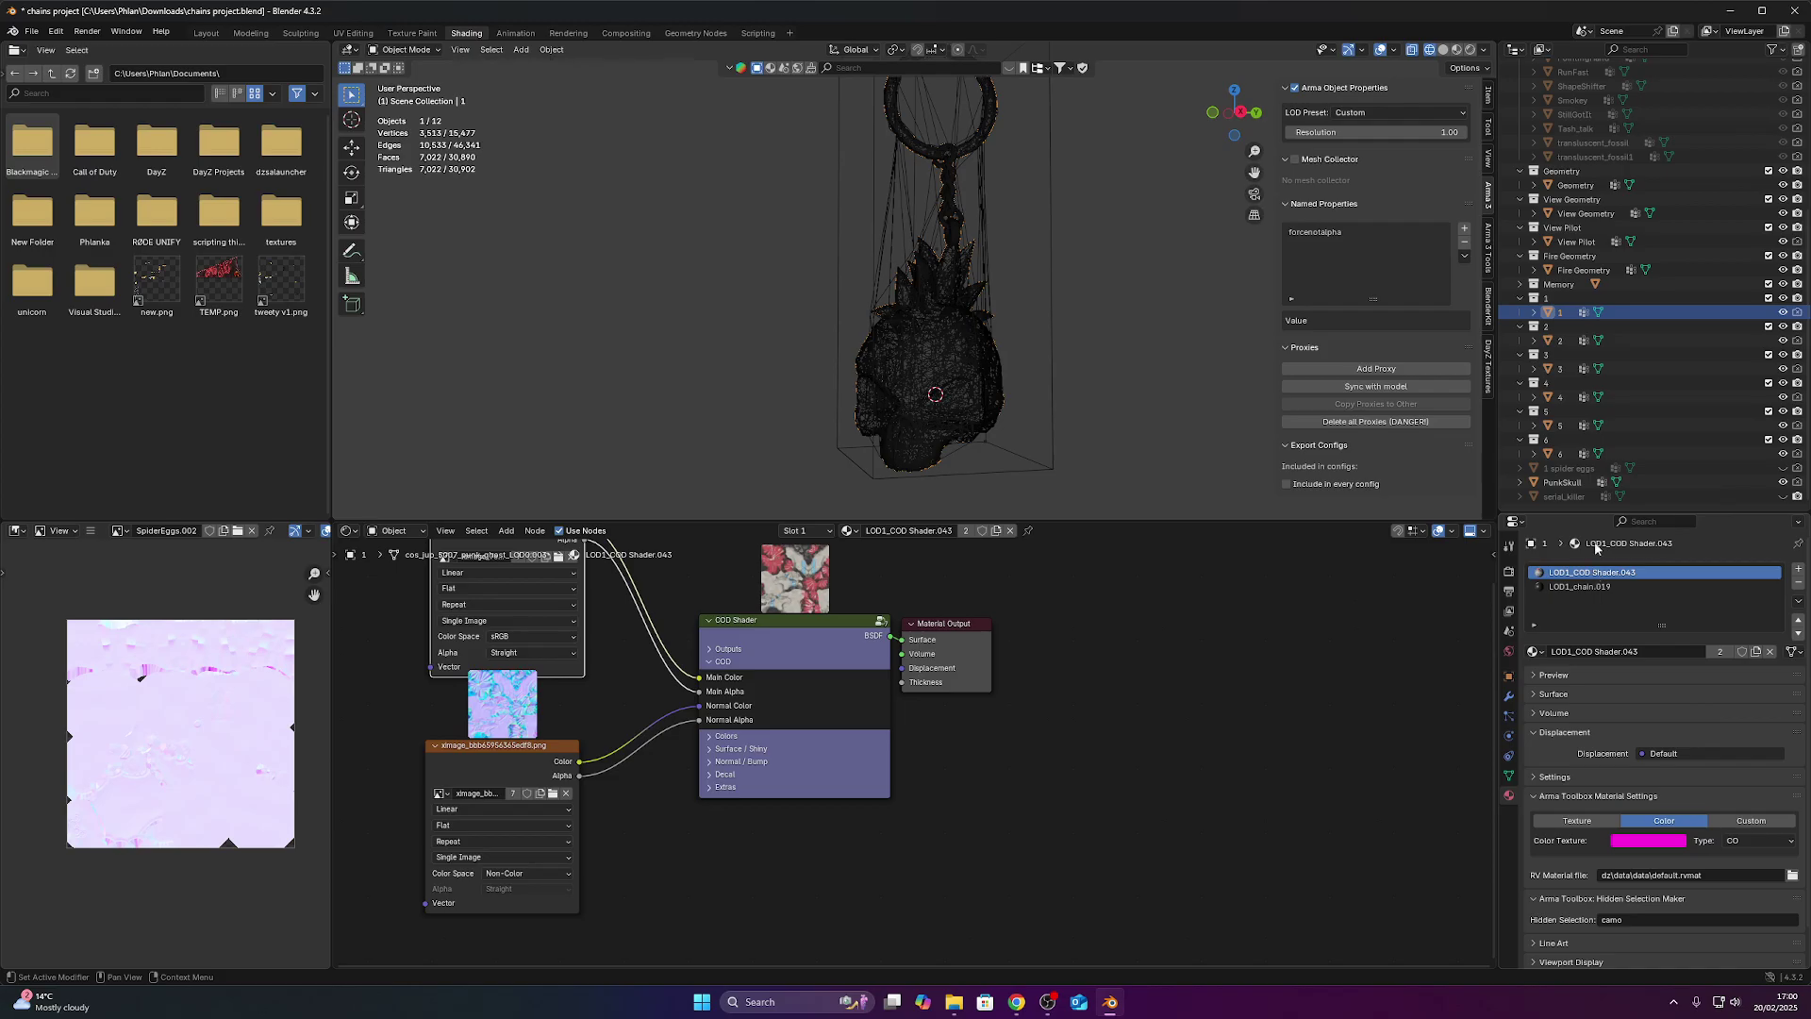
Switch the LOD 2 skull material to Color with magenta #FF00DC.
click(1559, 342)
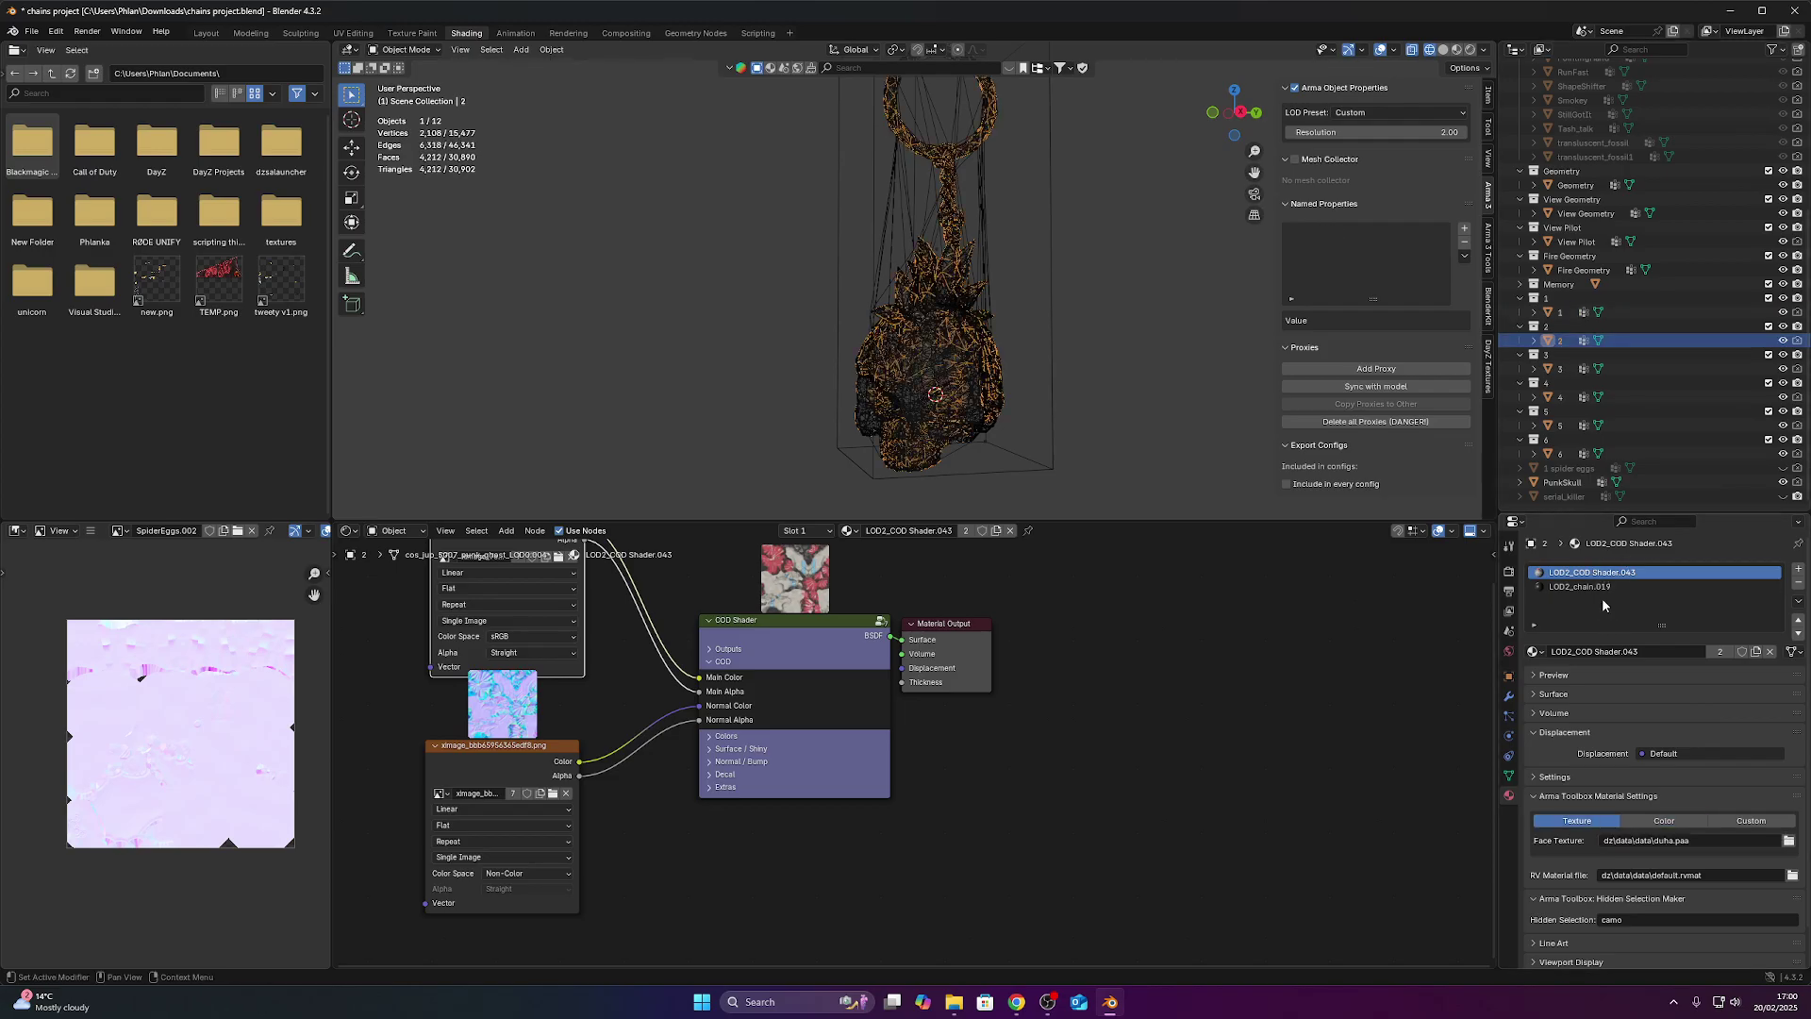
click(1717, 842)
click(1683, 822)
click(1661, 840)
click(1629, 819)
key(ctrl+v)
key(Return)
Change the LOD 1 chain colour from green to orange #FF7100.
click(1560, 312)
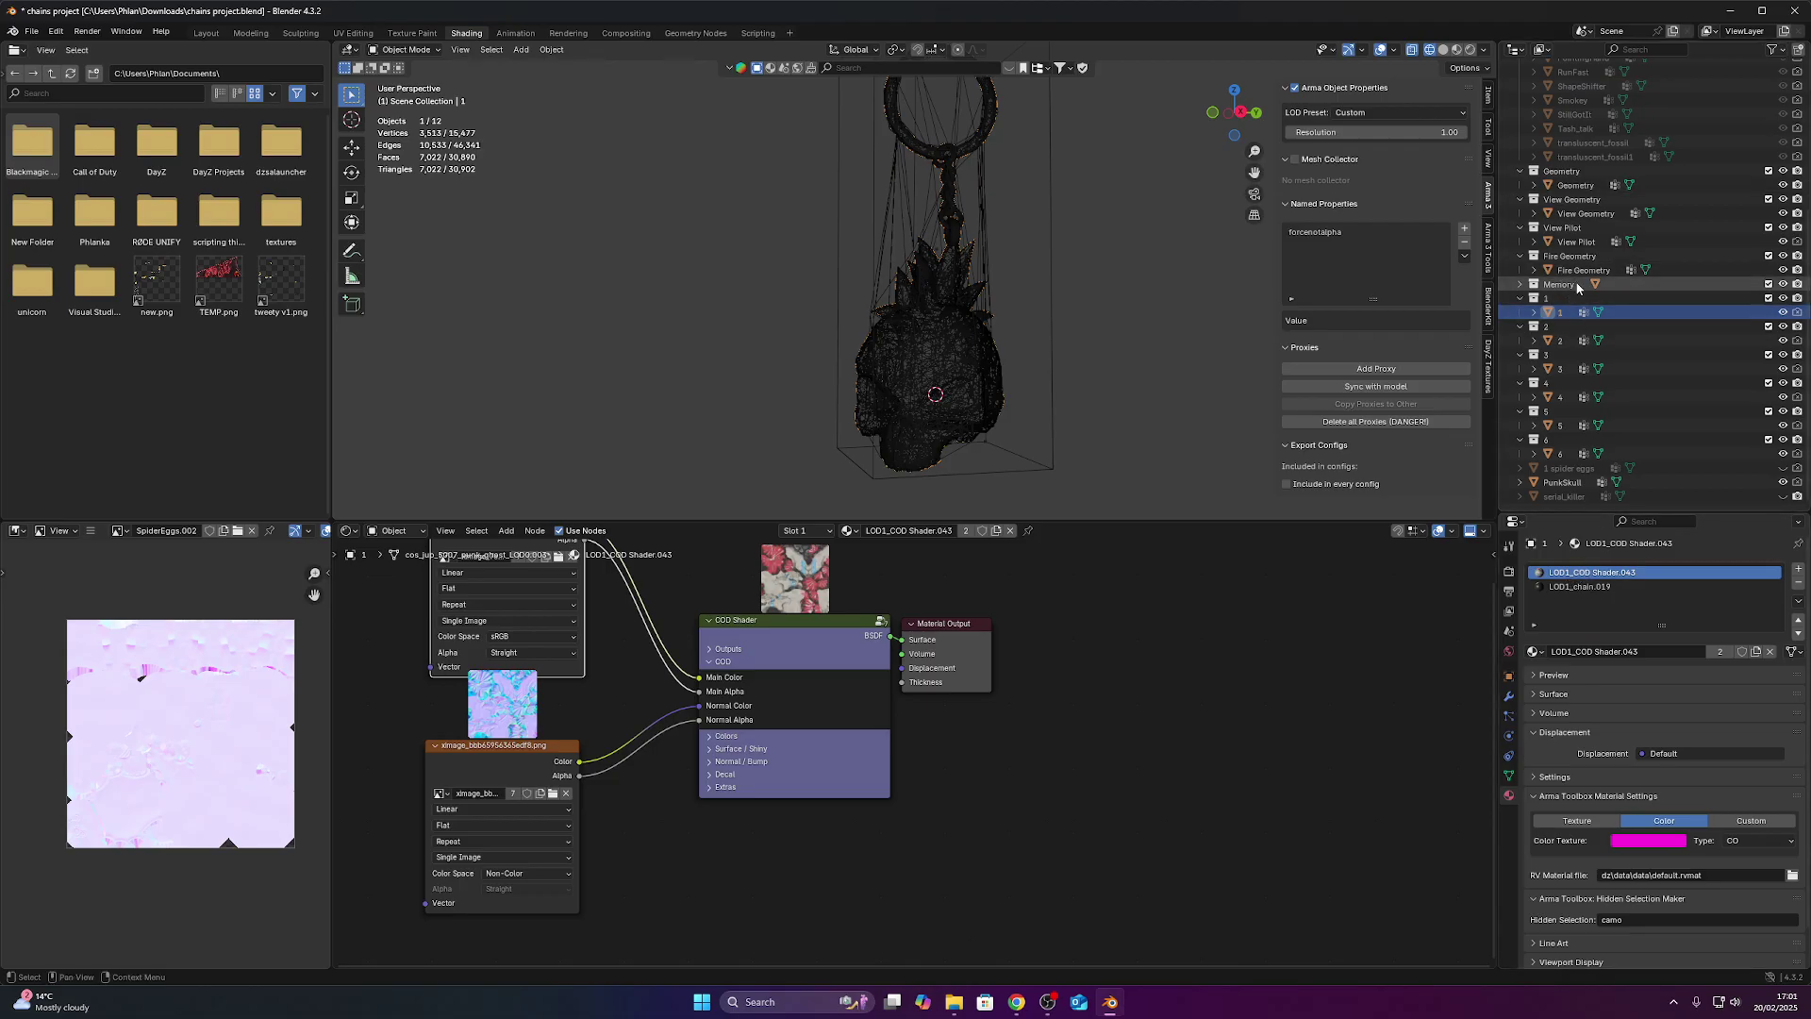
click(1597, 587)
click(1678, 849)
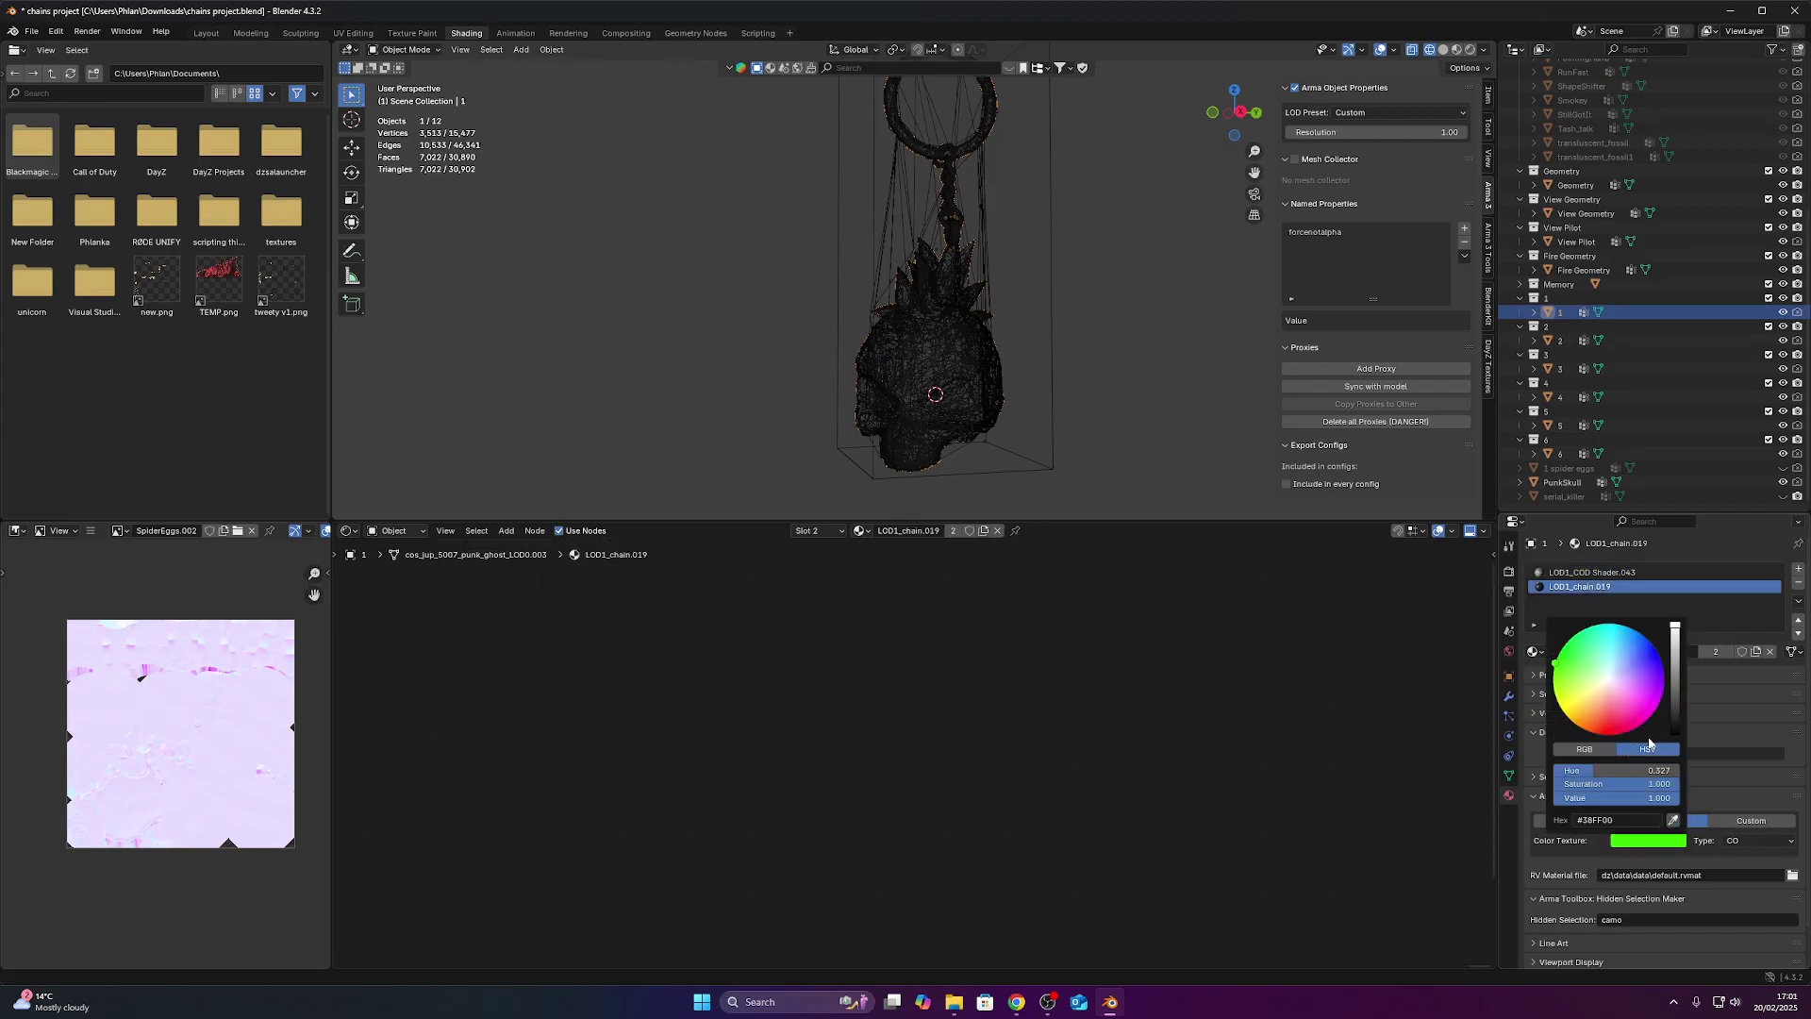
drag(1599, 688, 1583, 728)
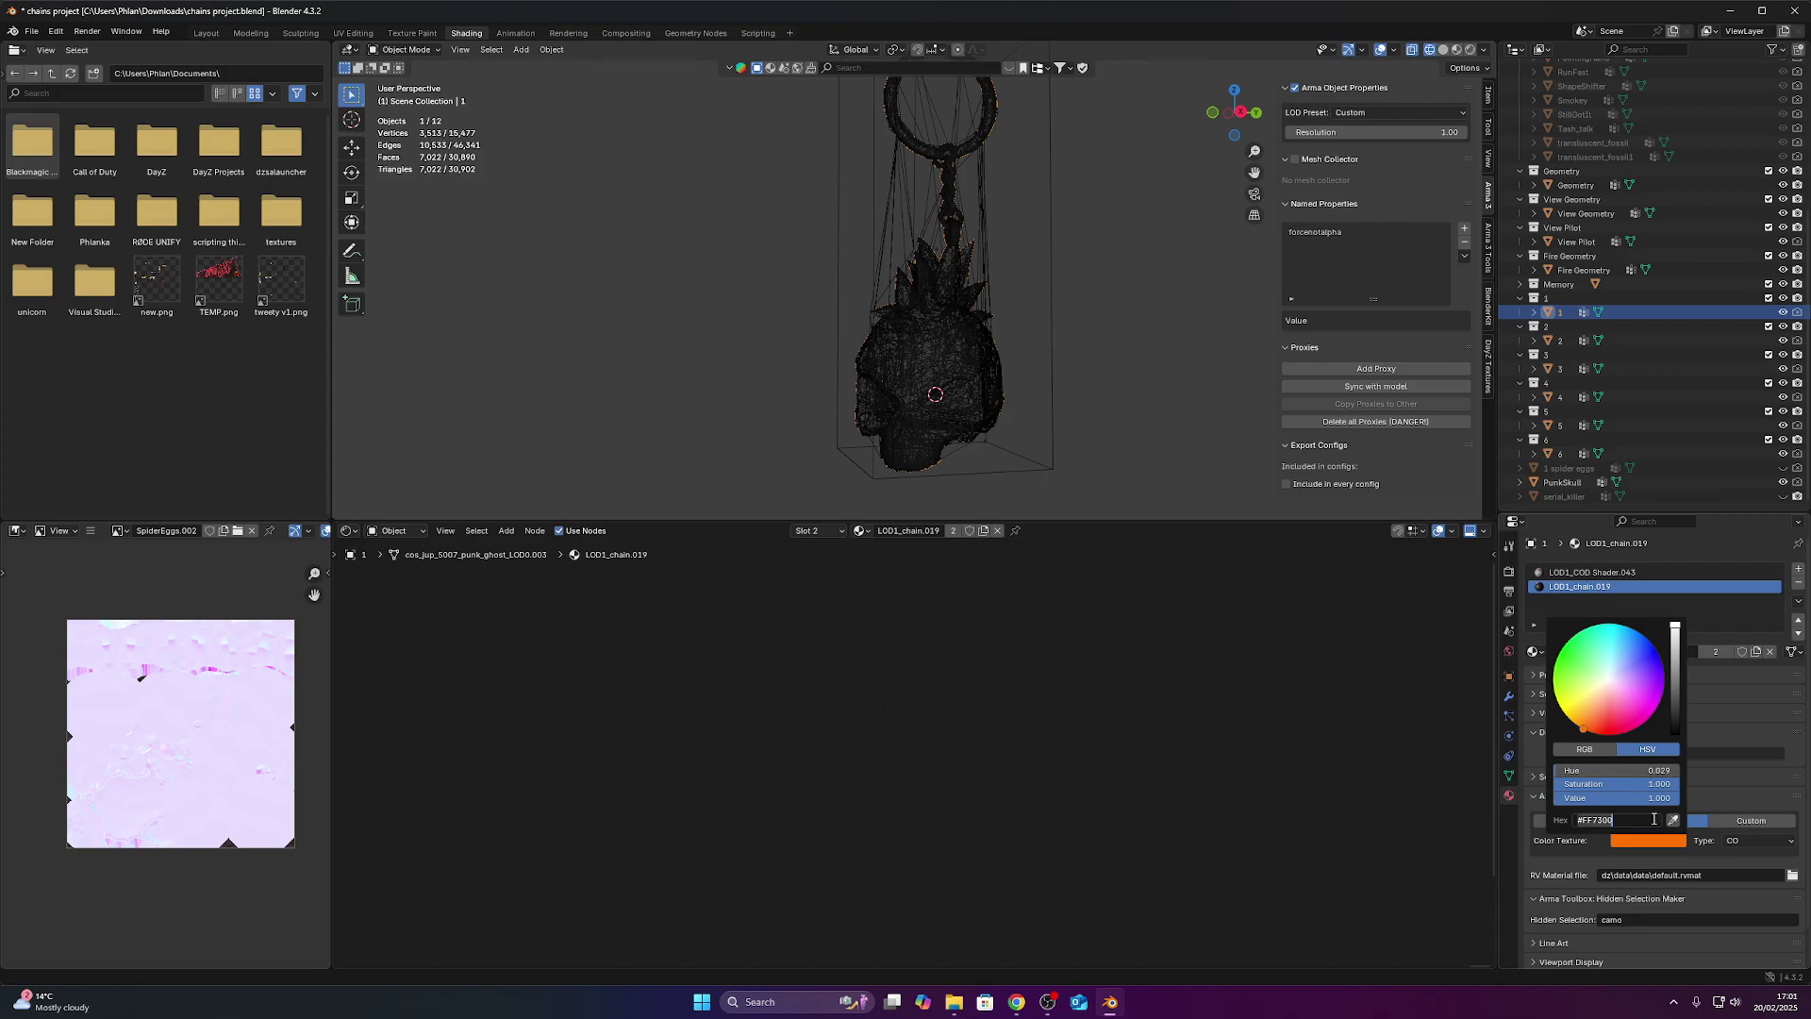
Set the LOD 2 chain colour to blue #3464FF.
click(1562, 340)
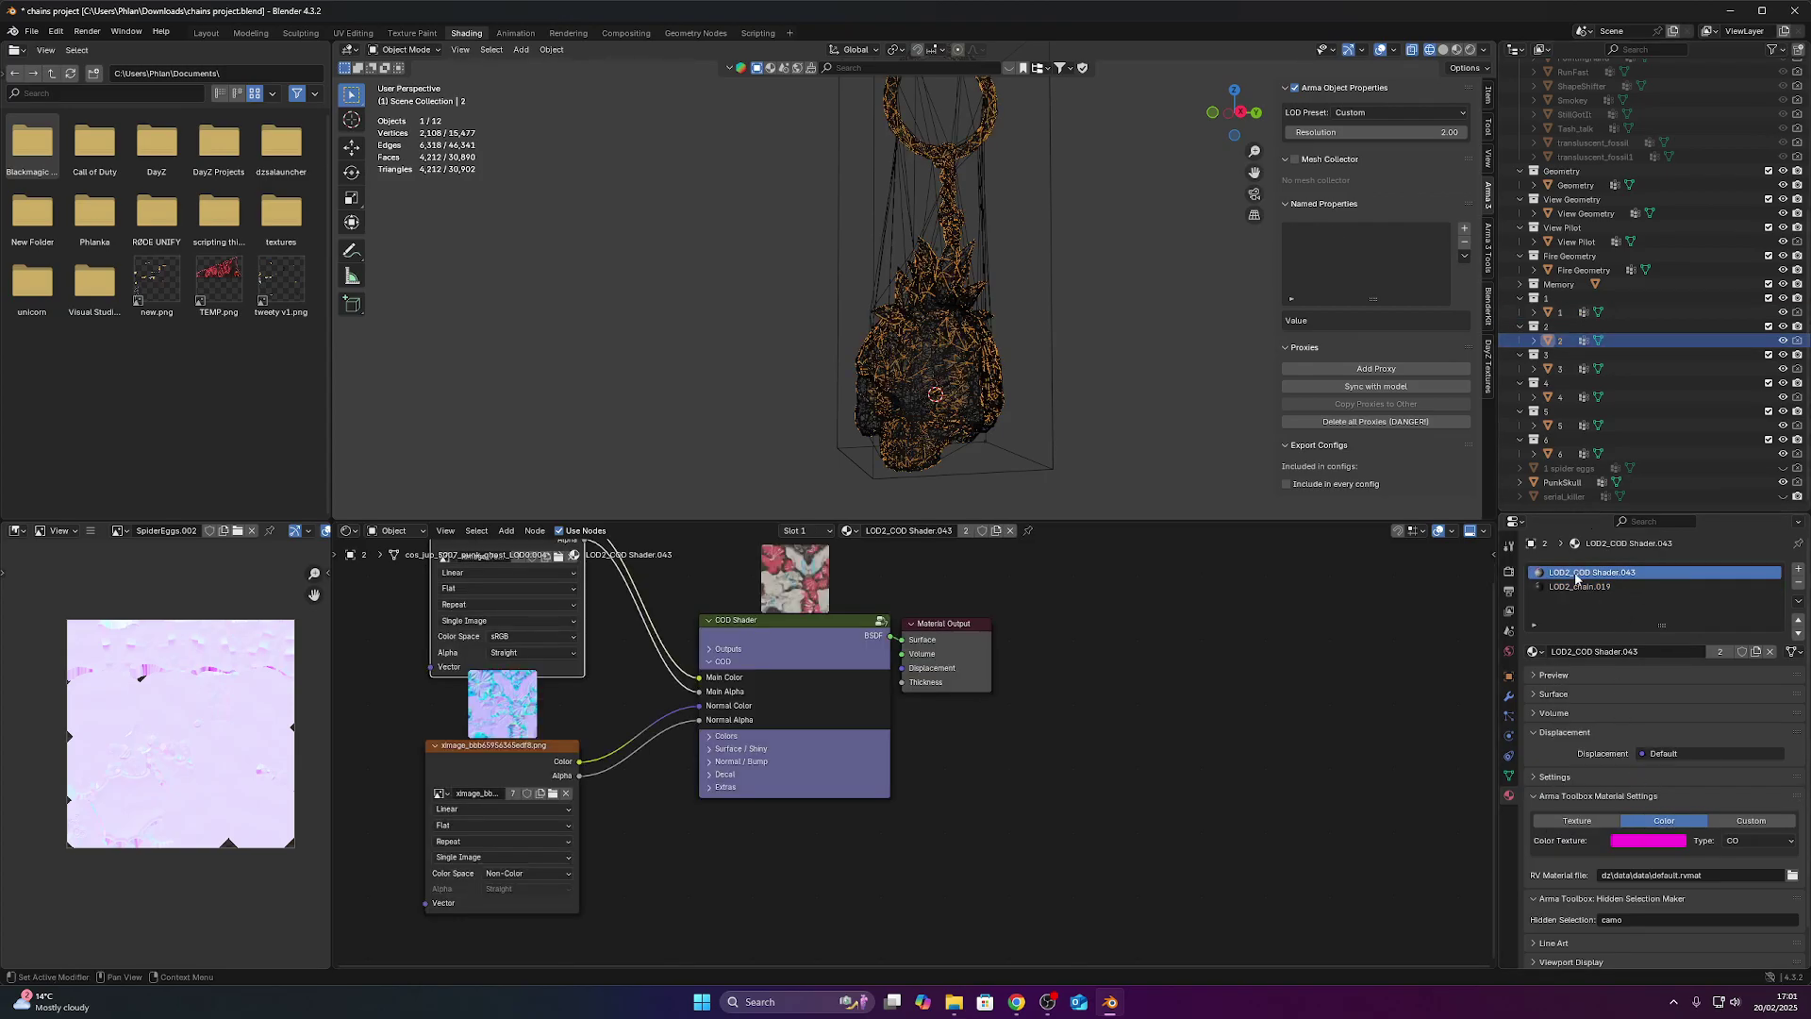
click(1580, 586)
click(1651, 840)
click(1641, 647)
click(1741, 778)
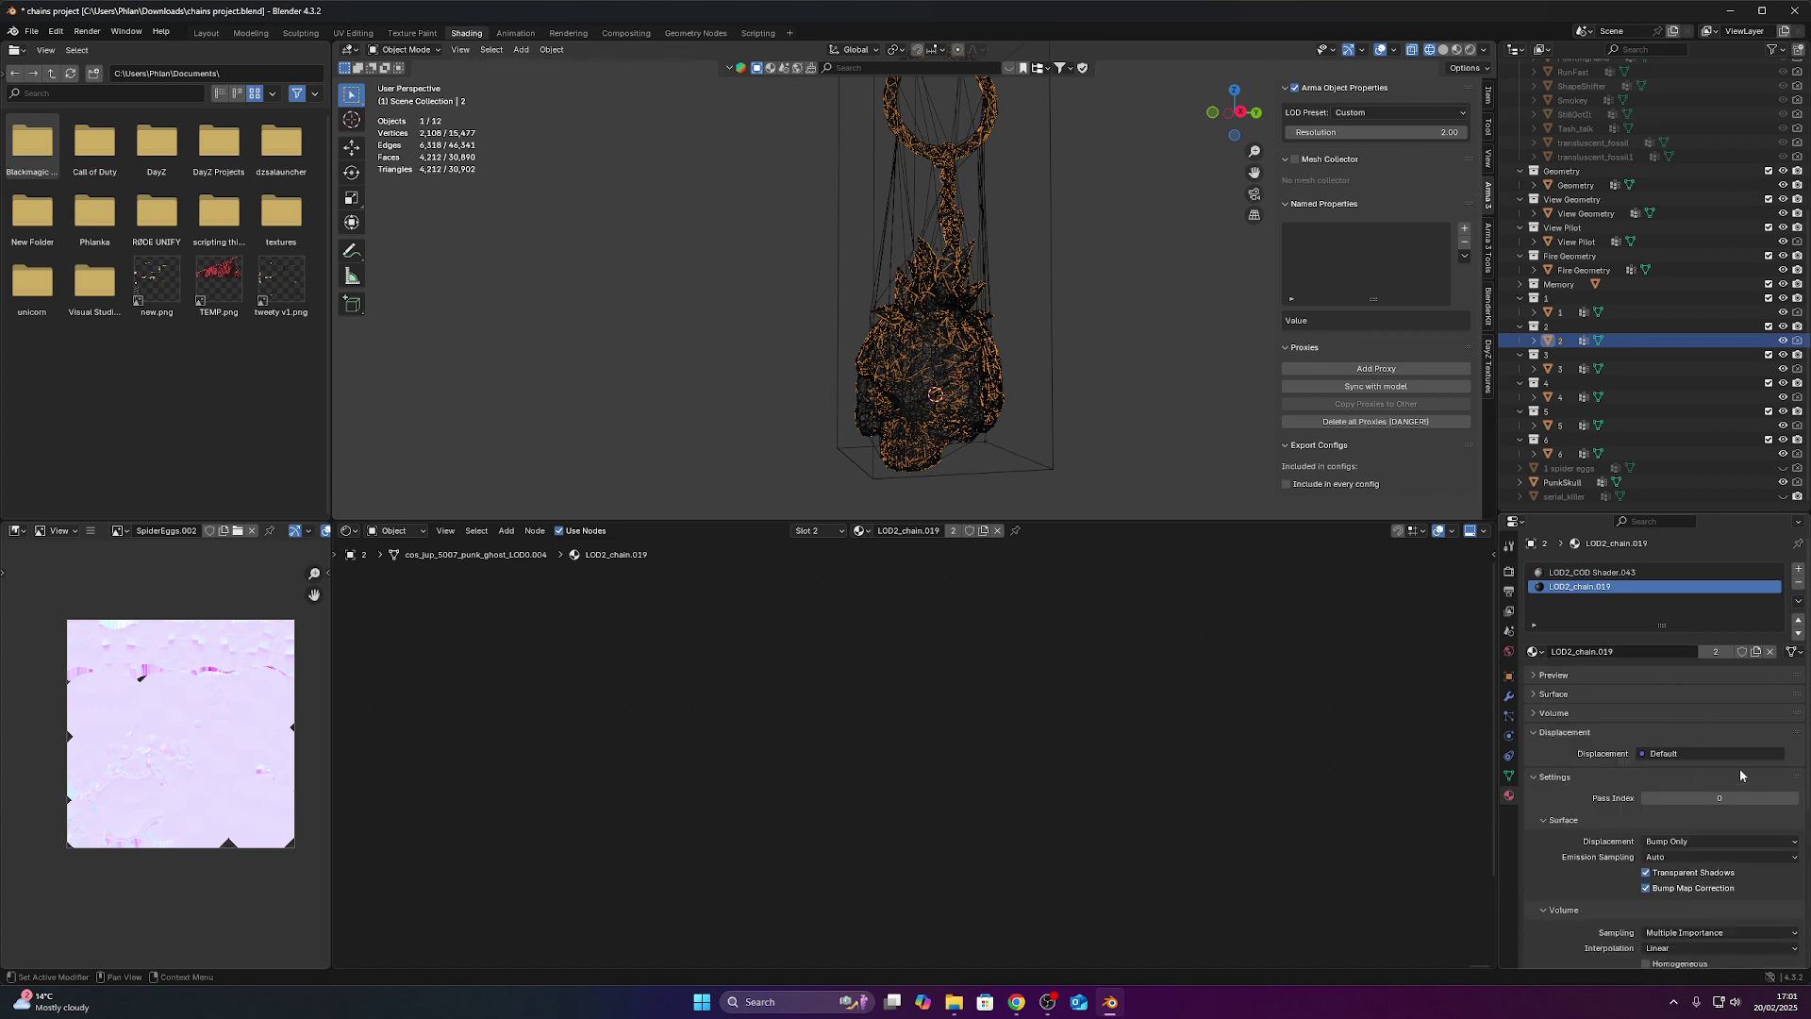
click(31, 31)
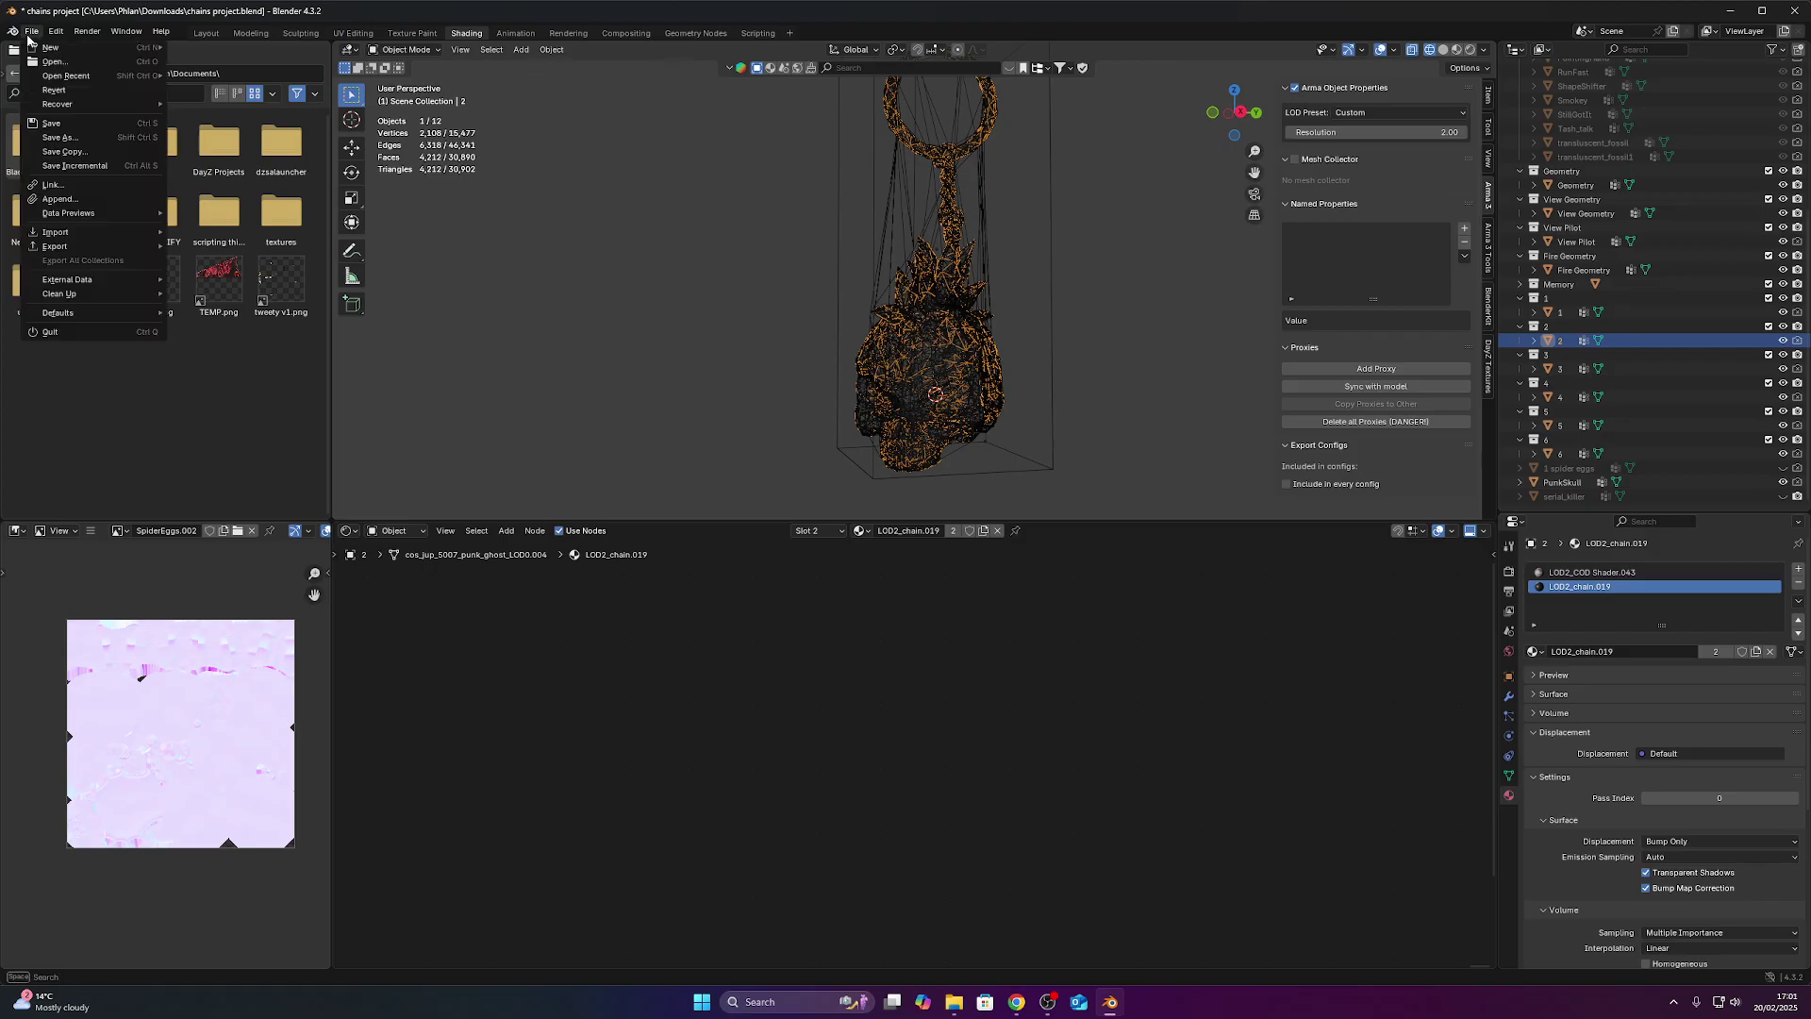
Export the keychain as PunkSkull.p3d using Export P3D under Create DayZ Geometry.
click(1510, 545)
scroll(1622, 739, down, 3)
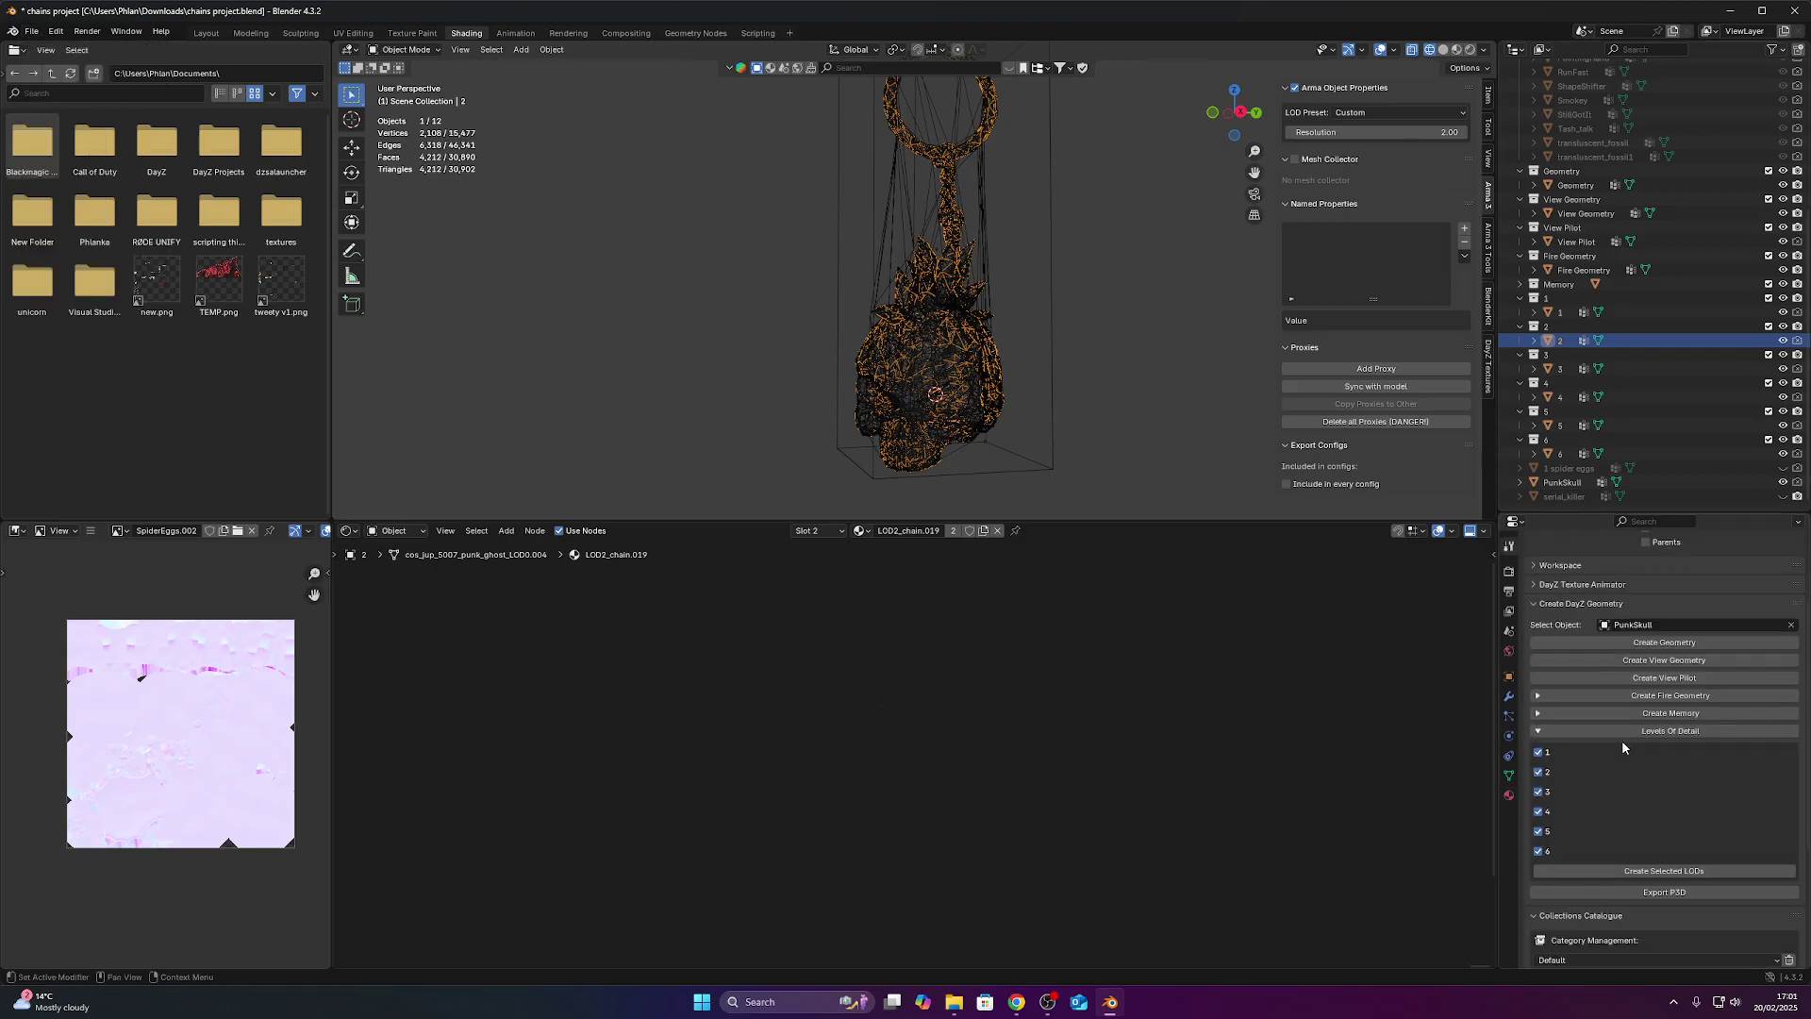
click(1692, 892)
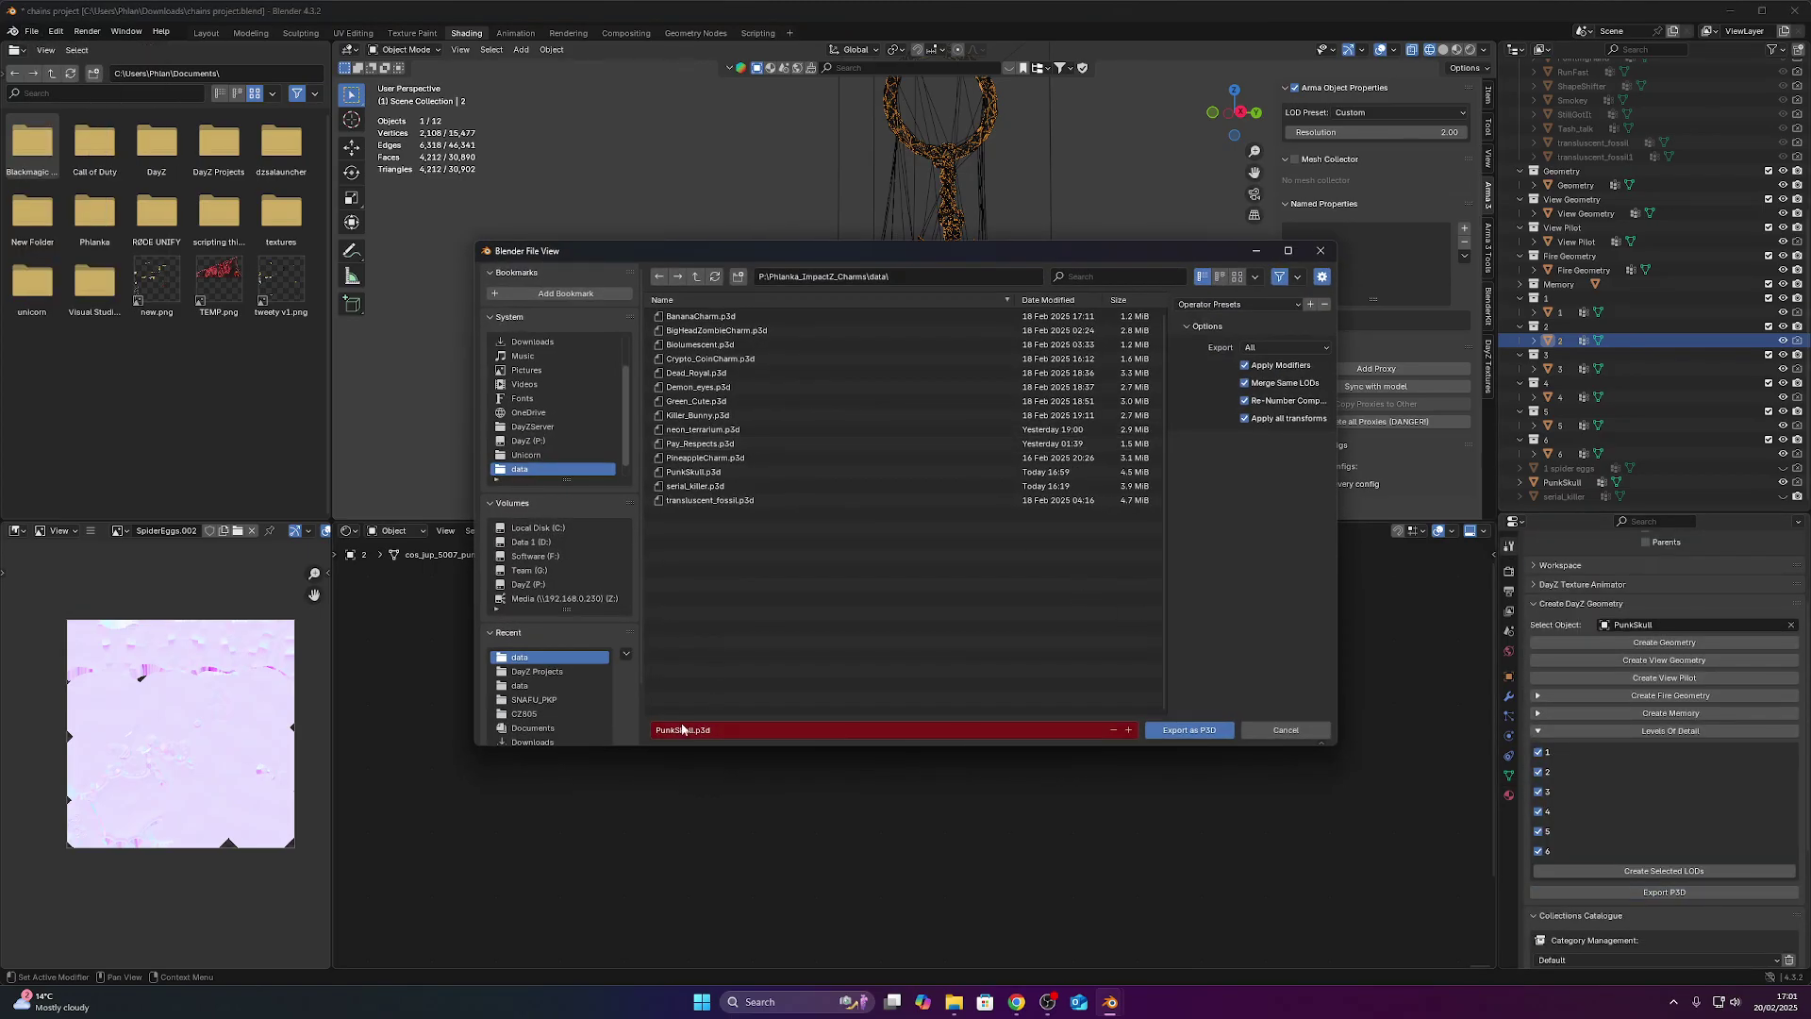
click(1188, 730)
mouse_move(954, 1002)
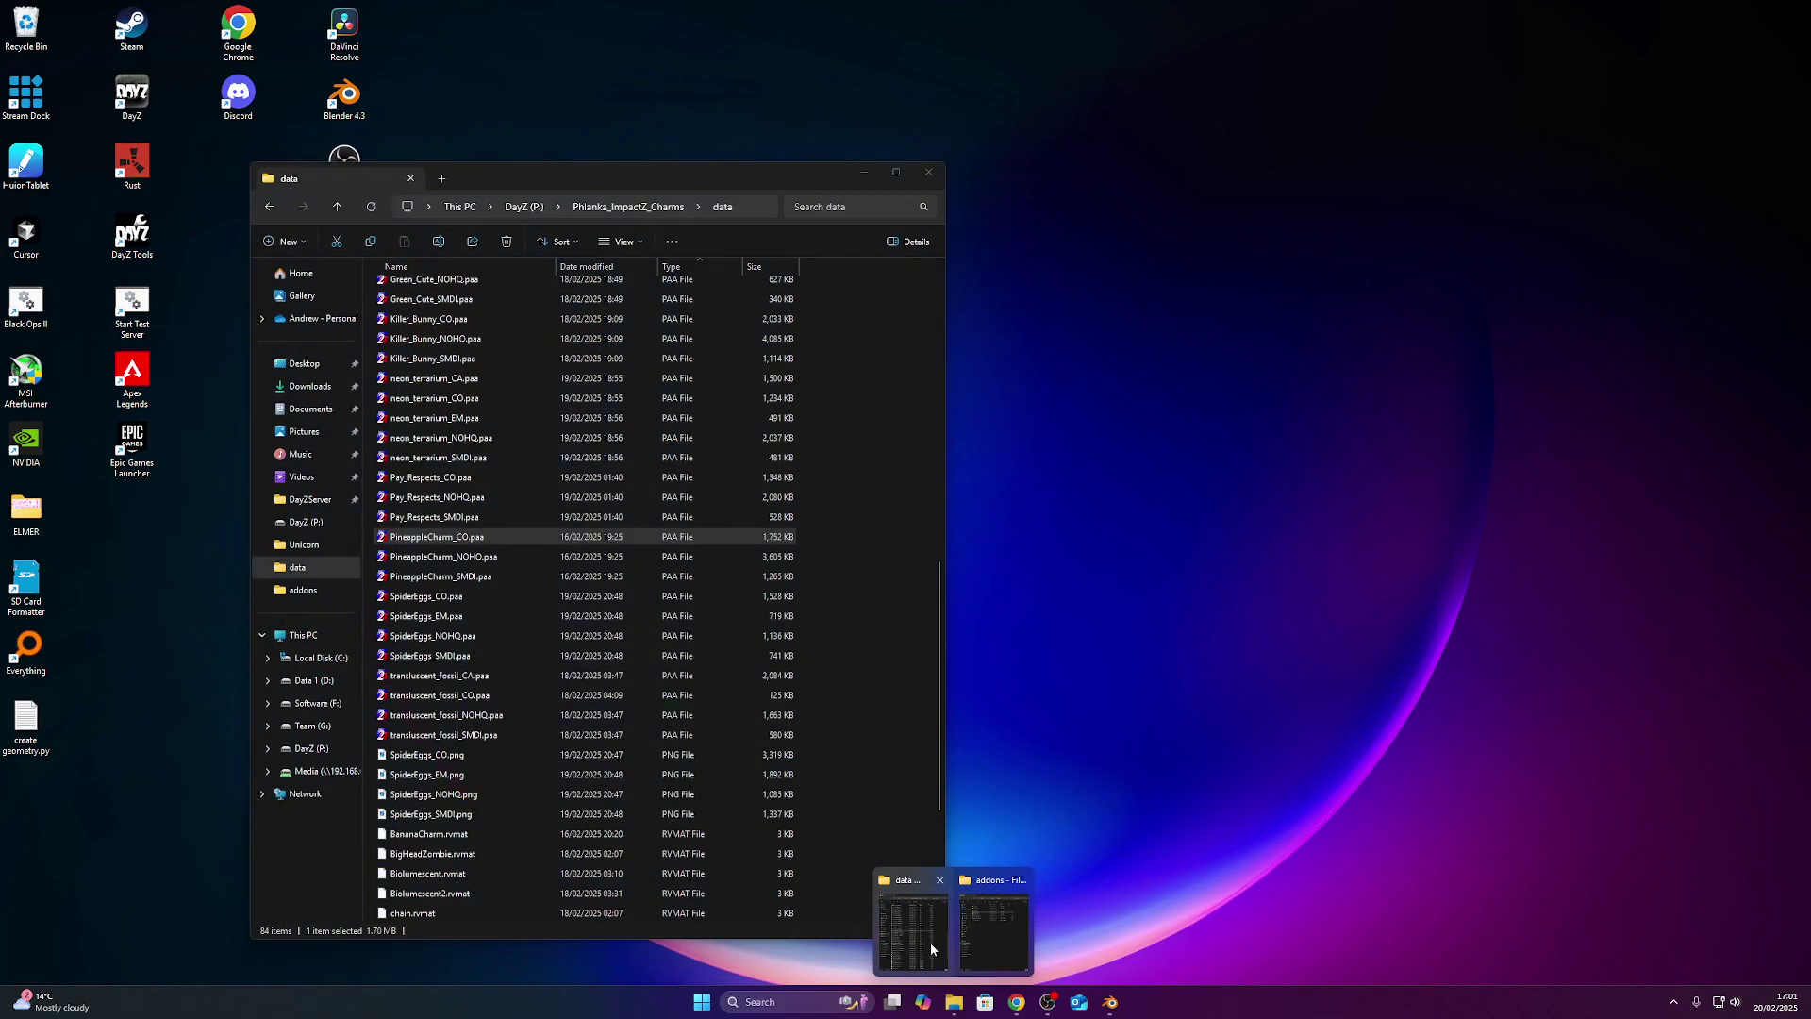
Load the re-exported PunkSkull.p3d (4,731 KB) from the data folder into Object Builder.
click(913, 934)
scroll(474, 455, up, 10)
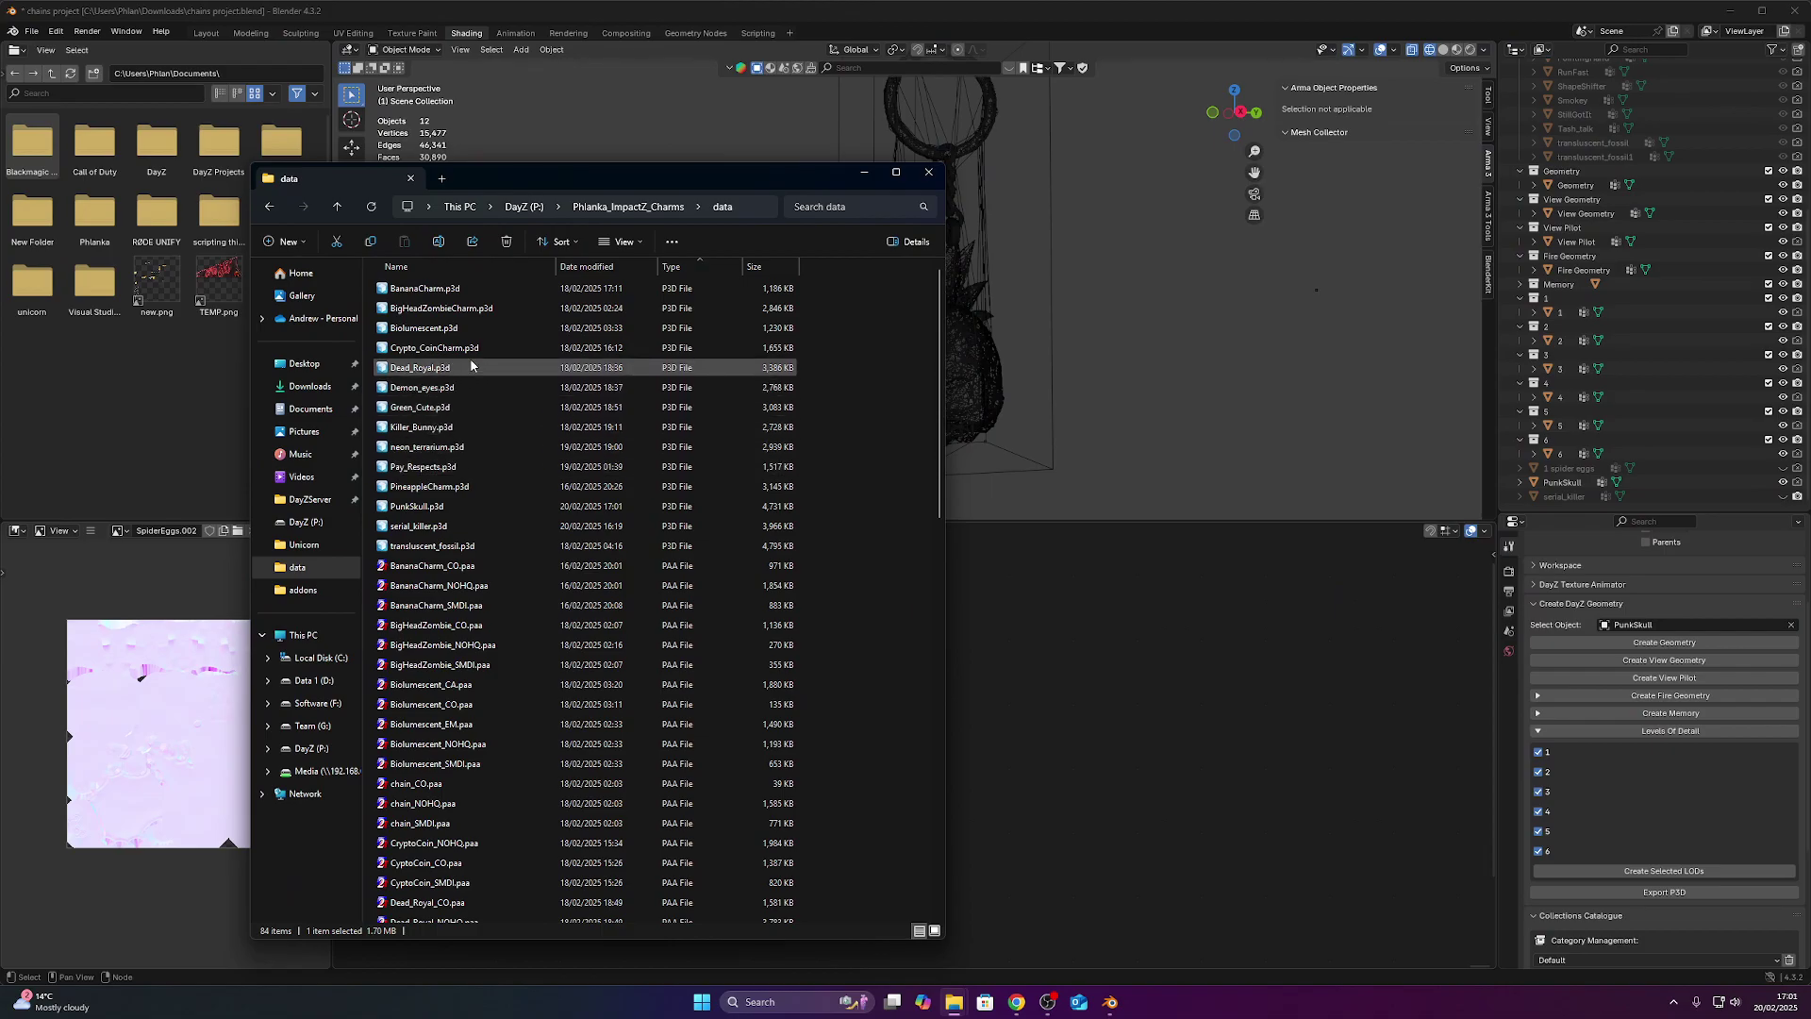
click(422, 507)
double_click(422, 507)
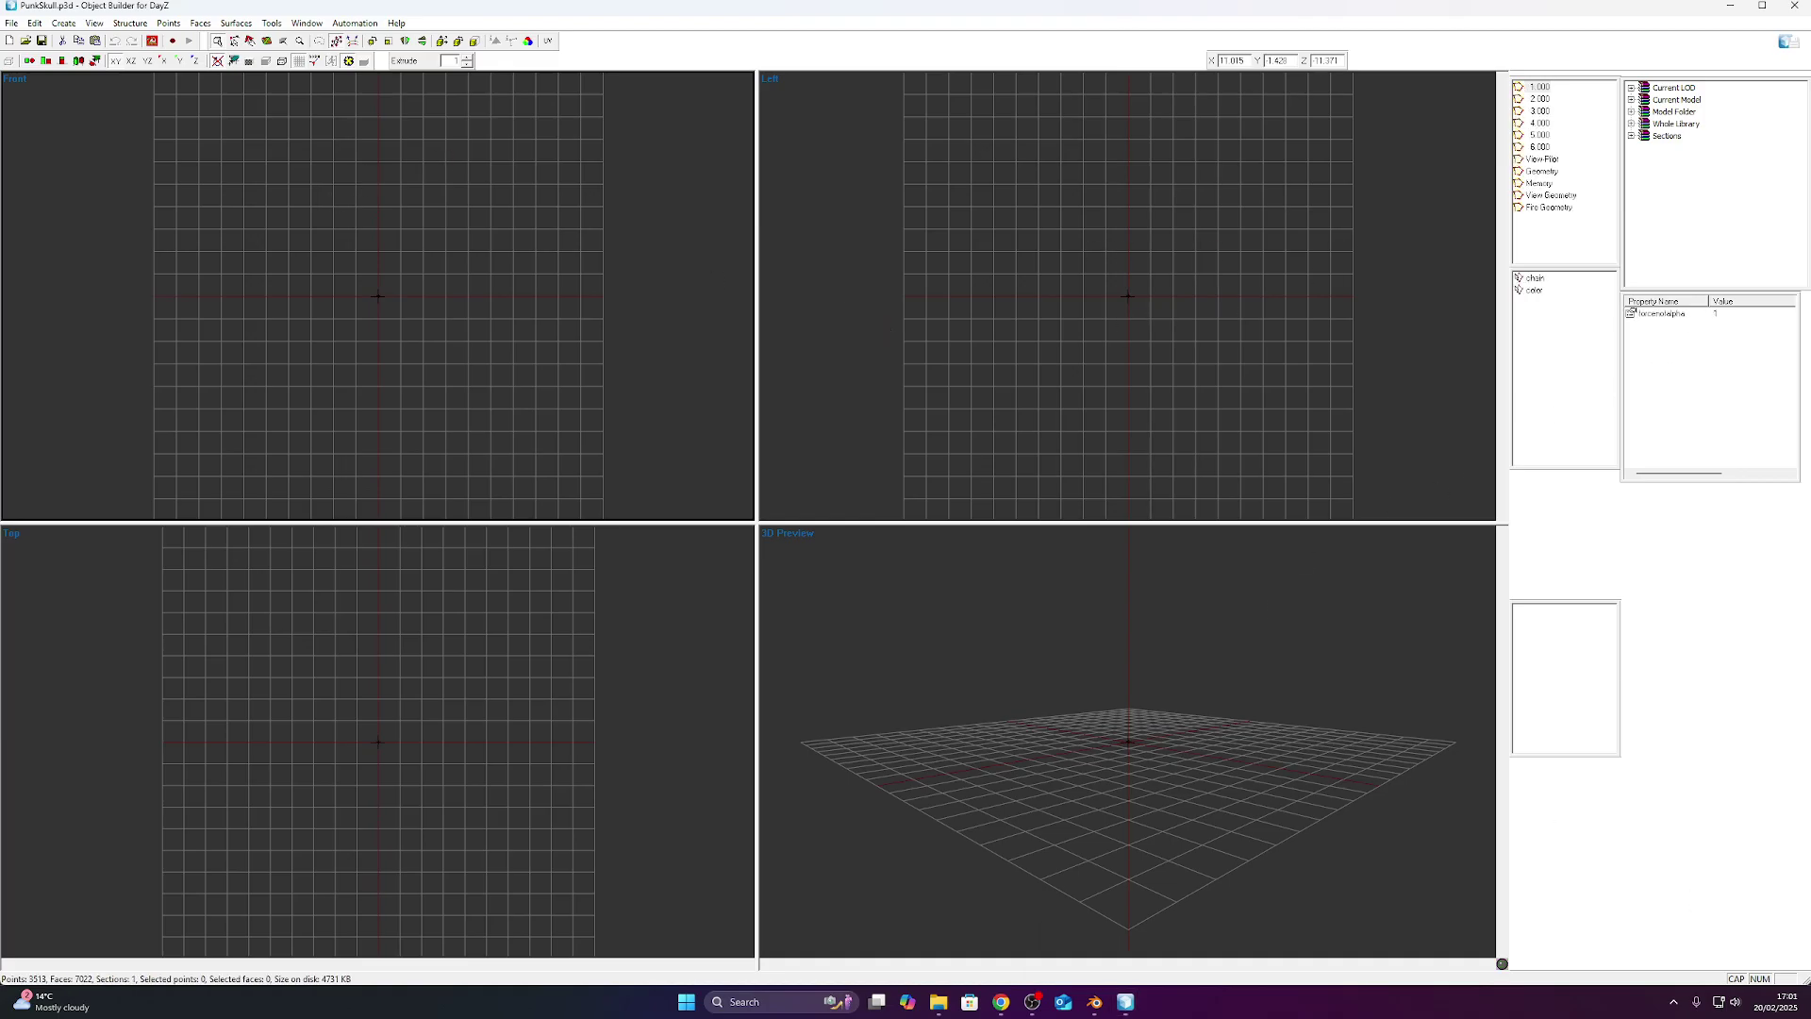
Switch to LOD 2.000 and back to 1.000, select the whole keychain, and open viewer options.
mouse_move(1102, 1002)
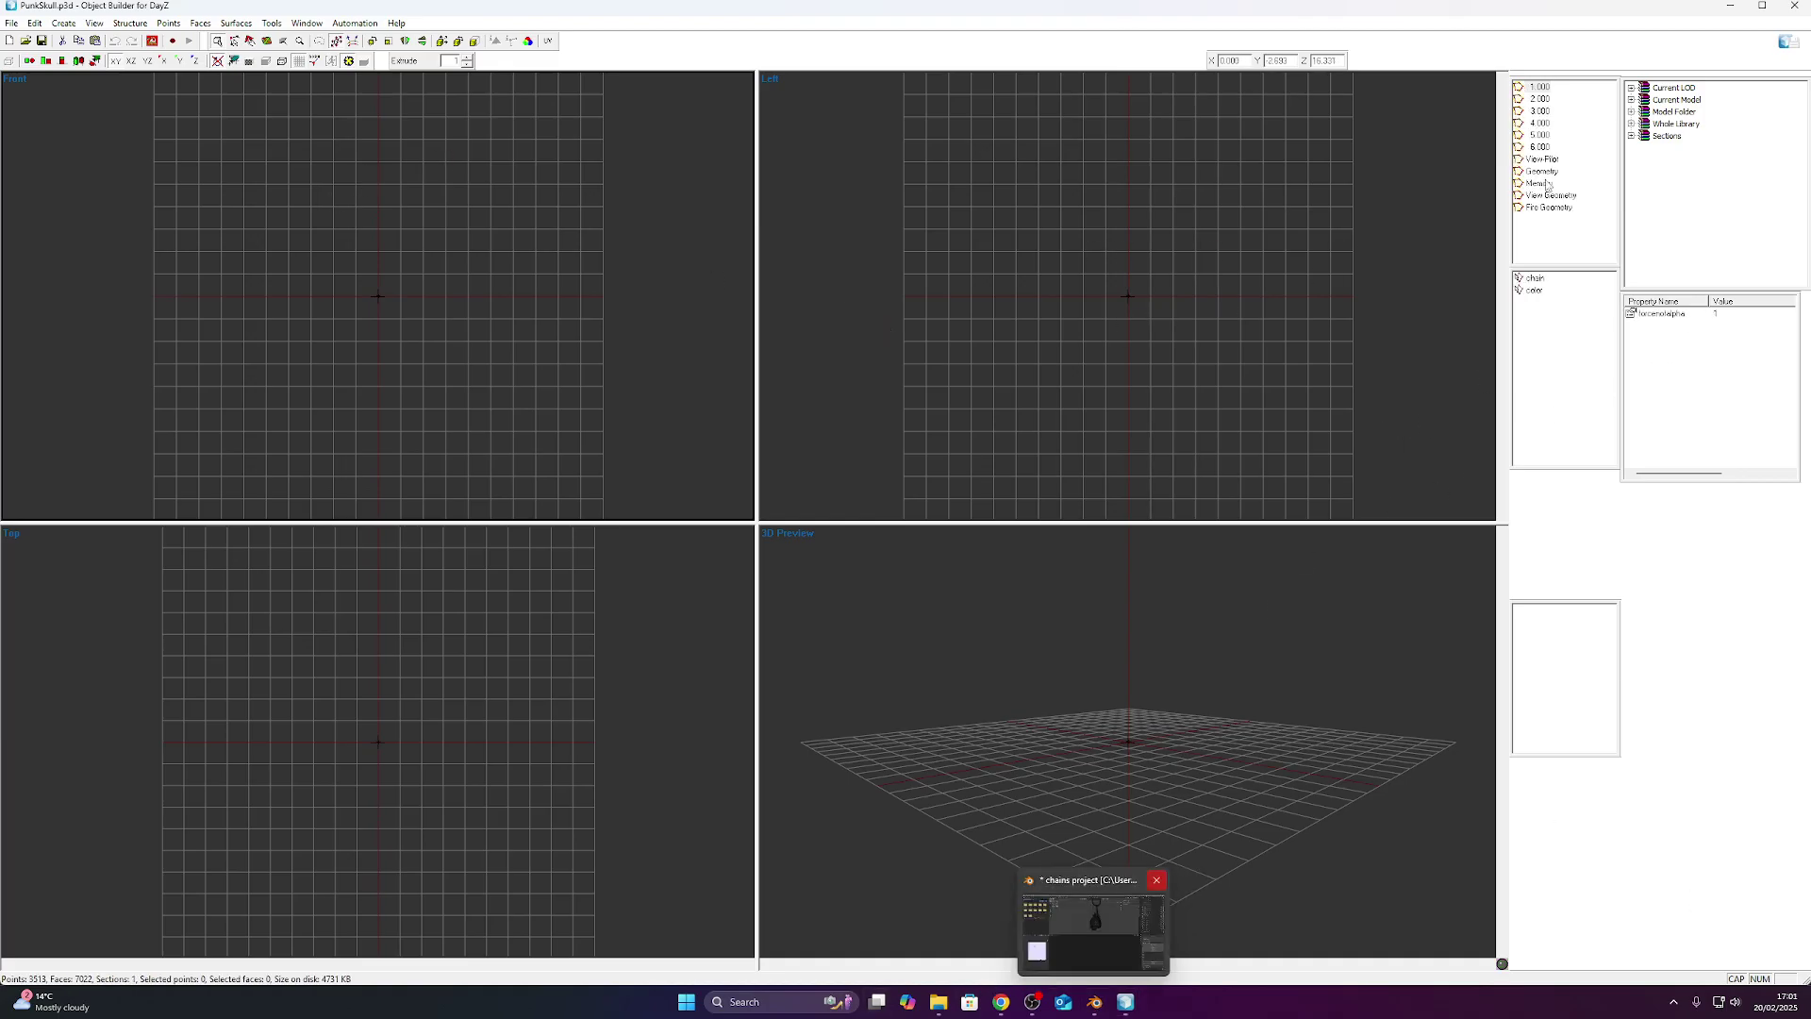
scroll(1142, 299, up, 3)
scroll(1142, 299, up, 5)
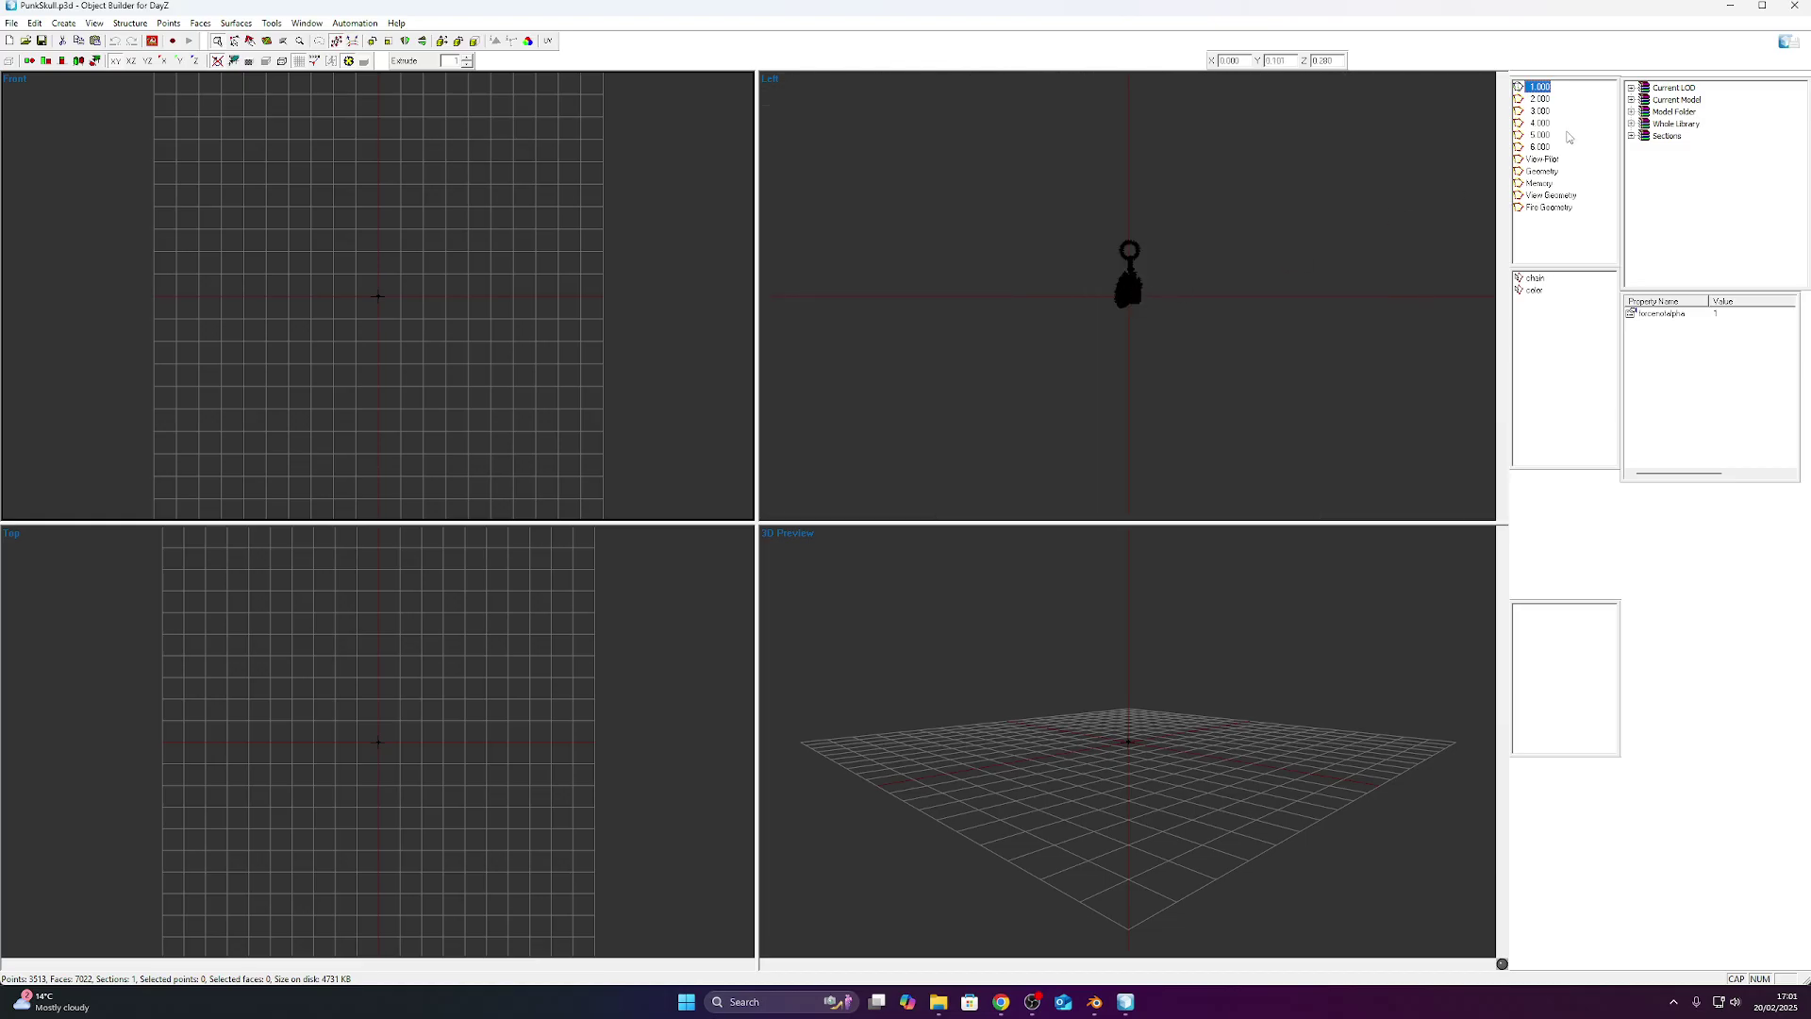
click(1545, 99)
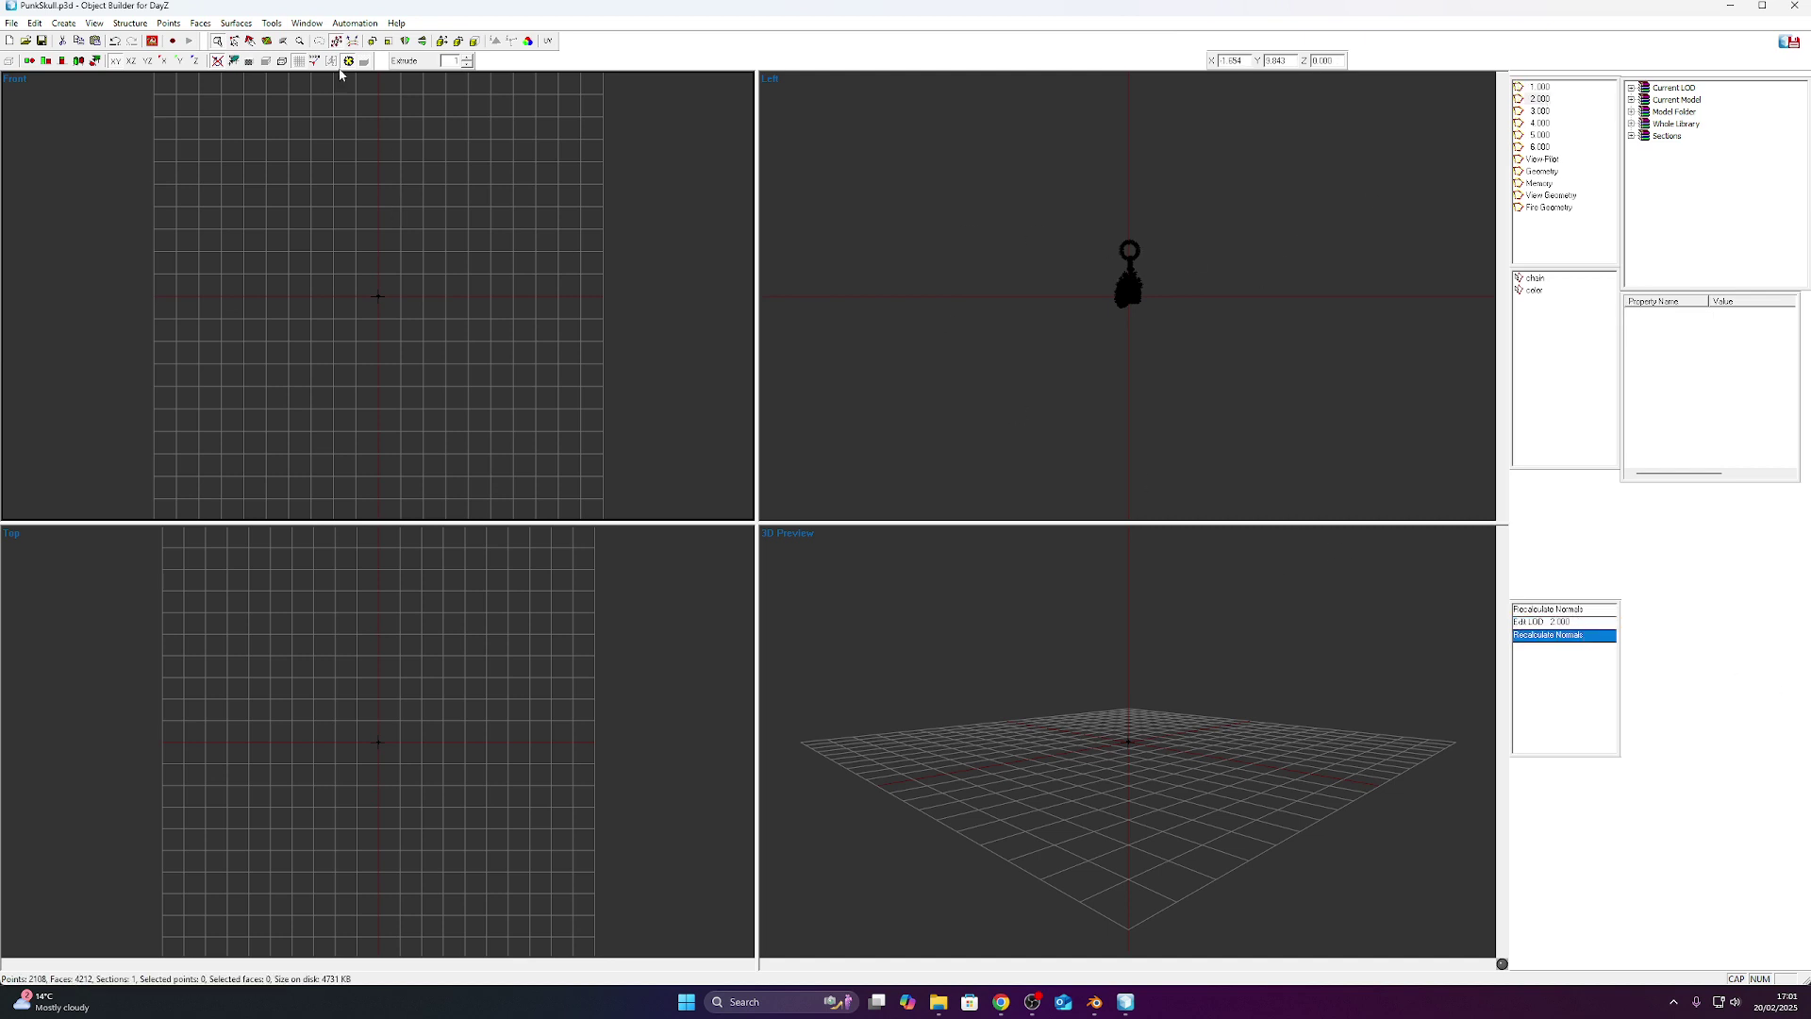
click(1541, 87)
drag(1372, 401, 958, 162)
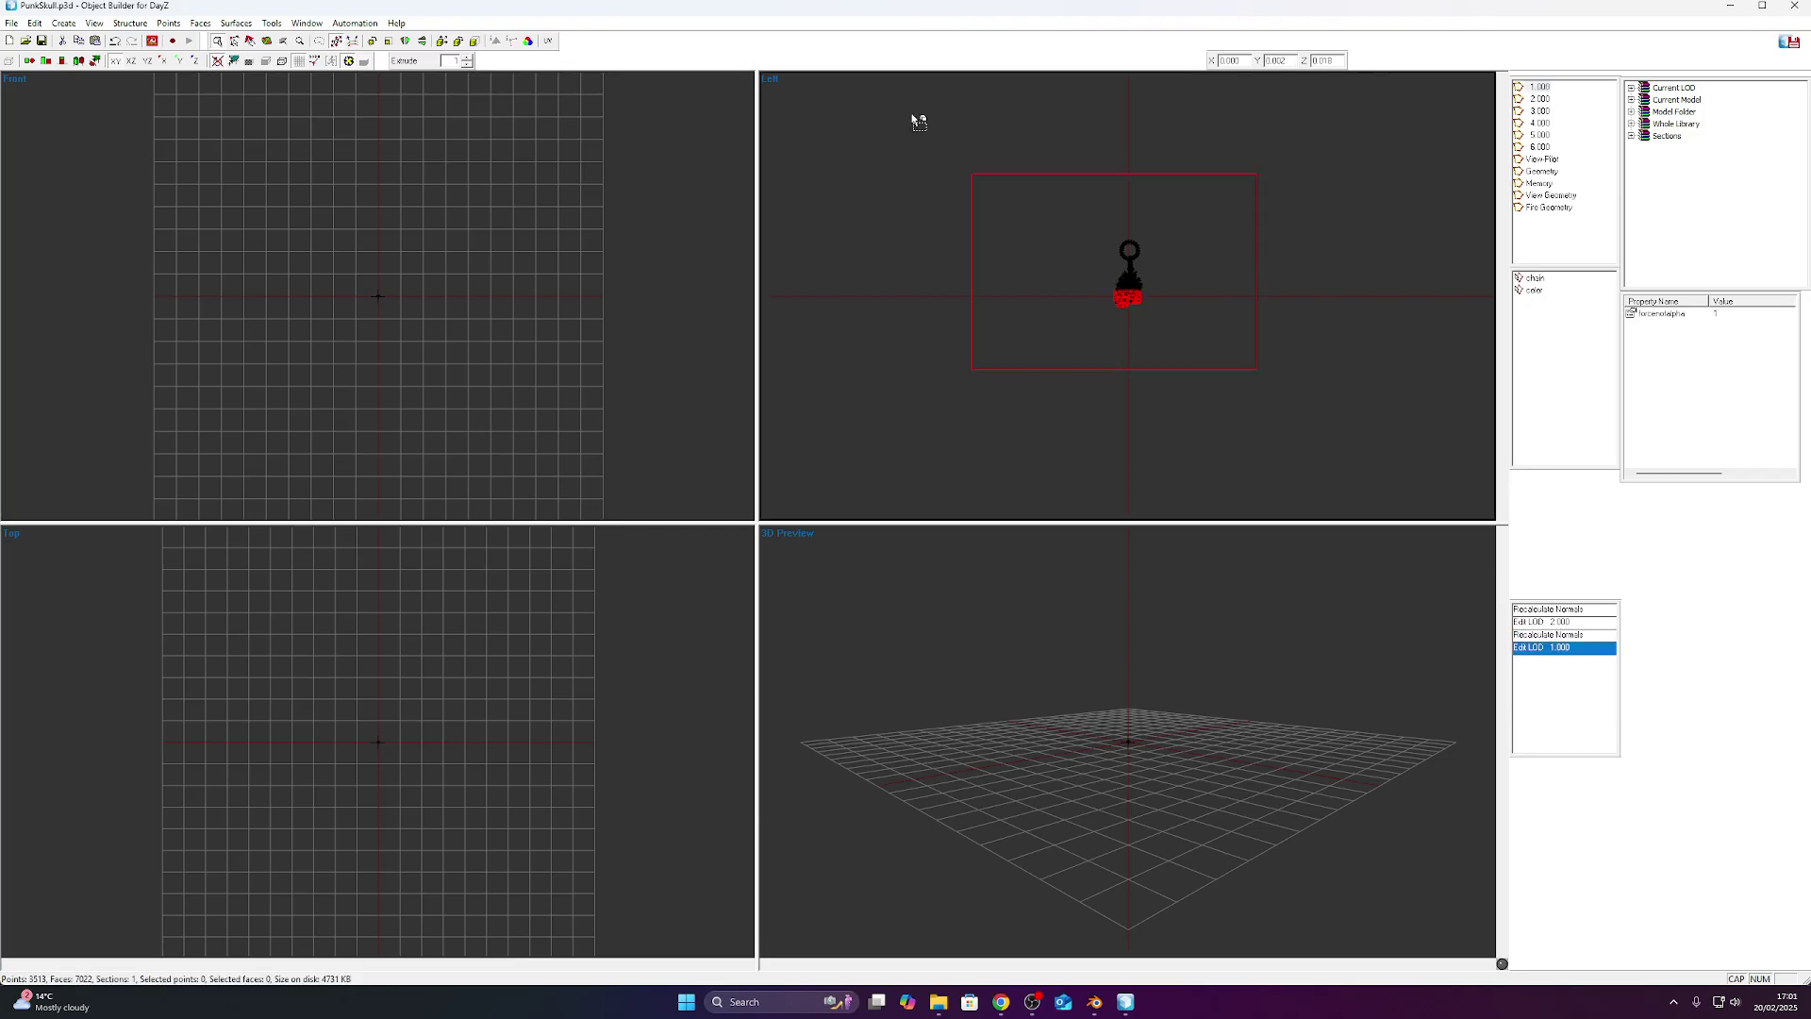
right_click(148, 43)
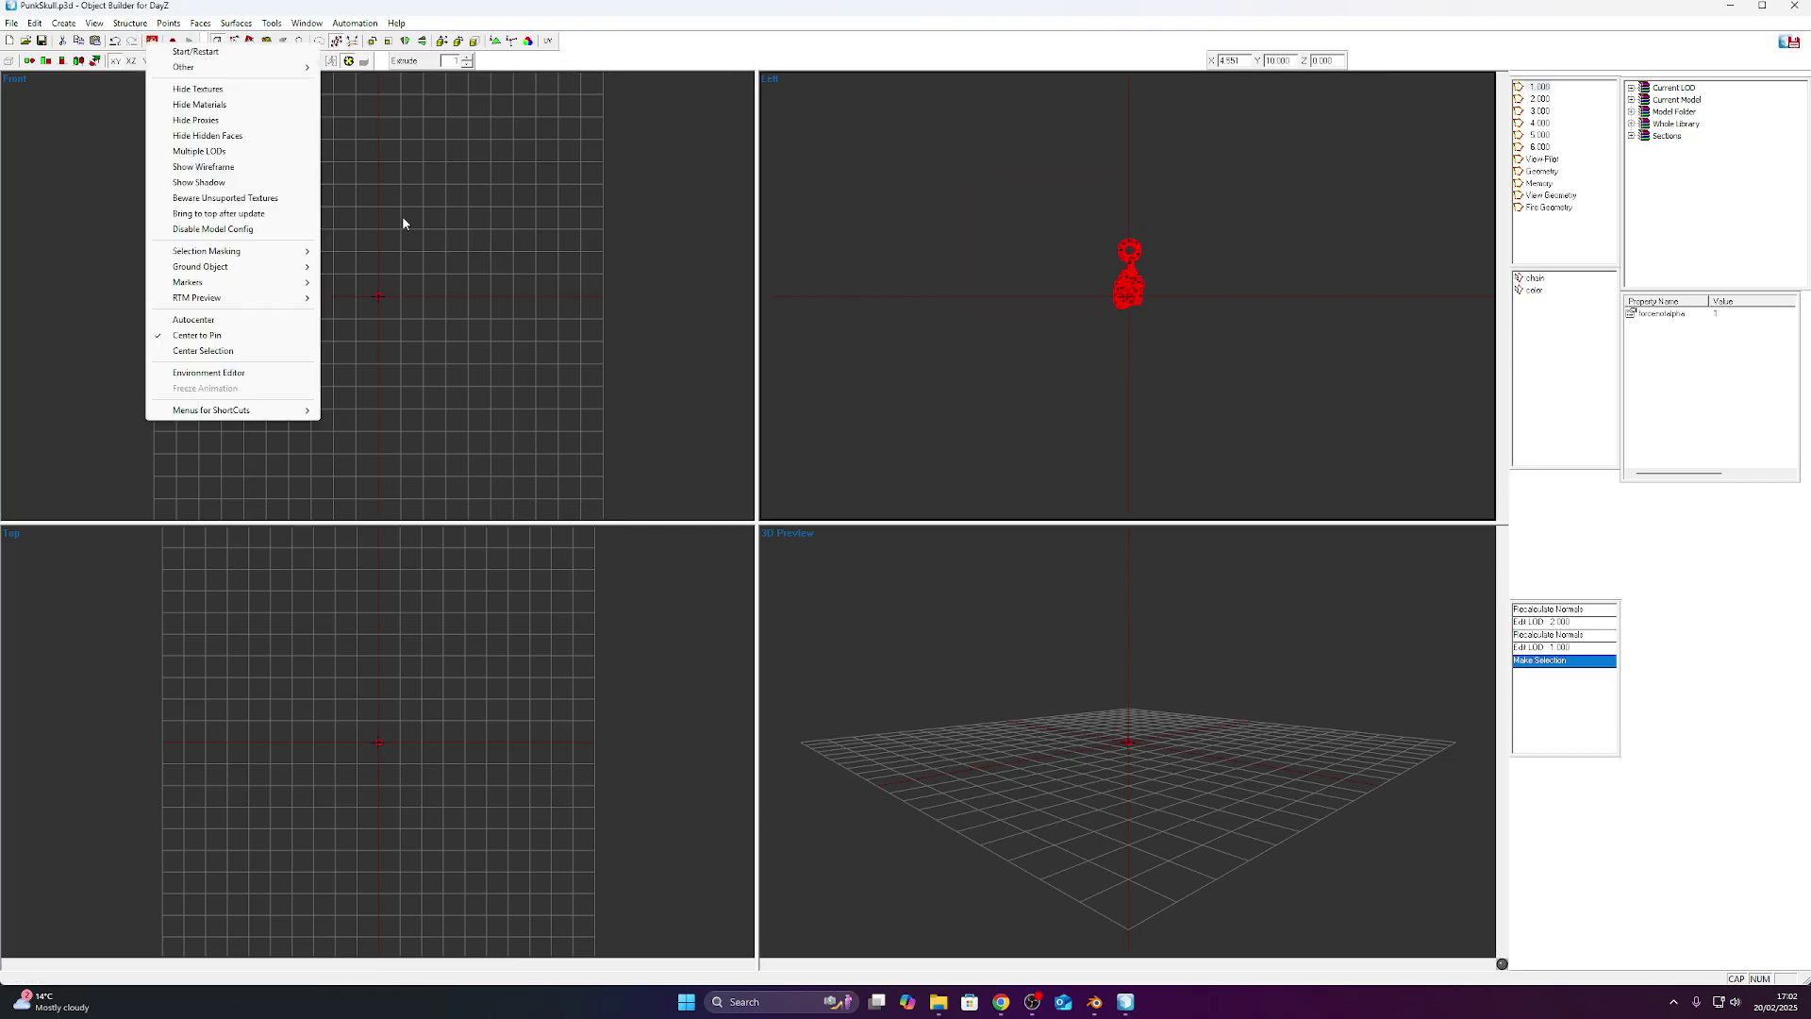
Launch the Buldozer preview of the keychain via Start/Restart, then return to Blender.
click(226, 50)
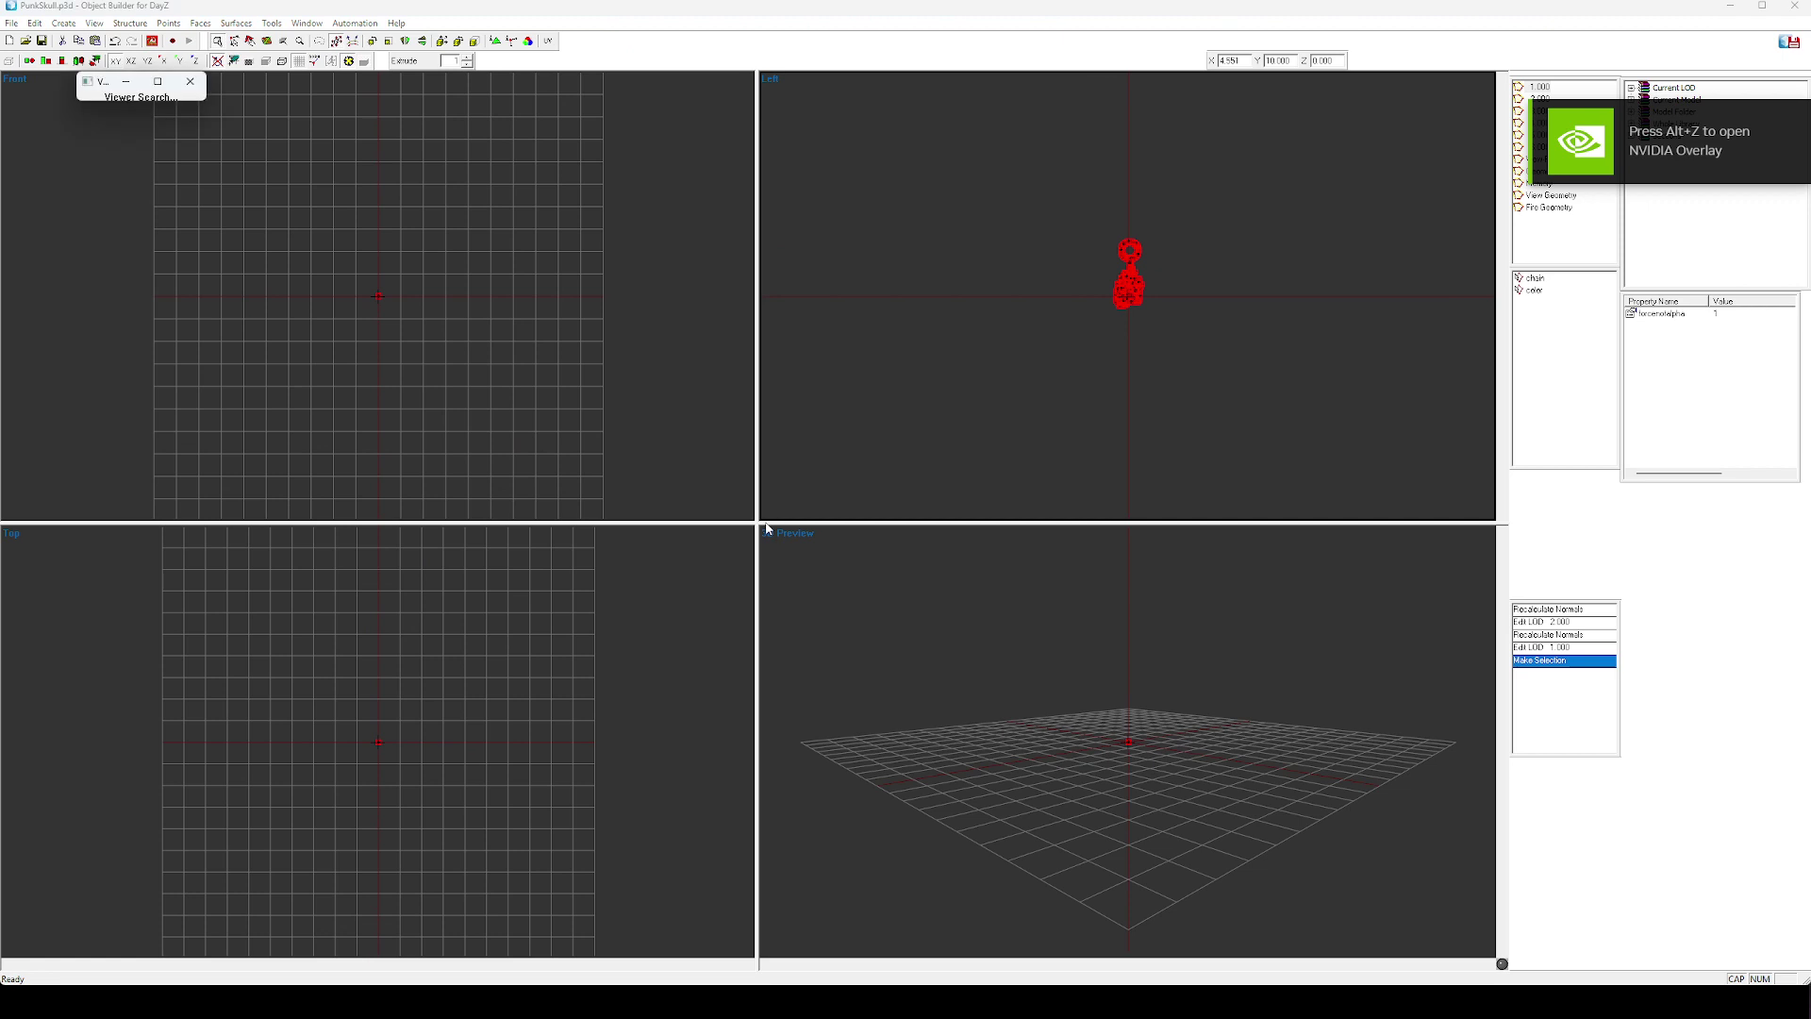
key(alt+Tab)
key(alt+Tab)
key(alt+Tab)
key(alt+Tab)
key(alt+Tab)
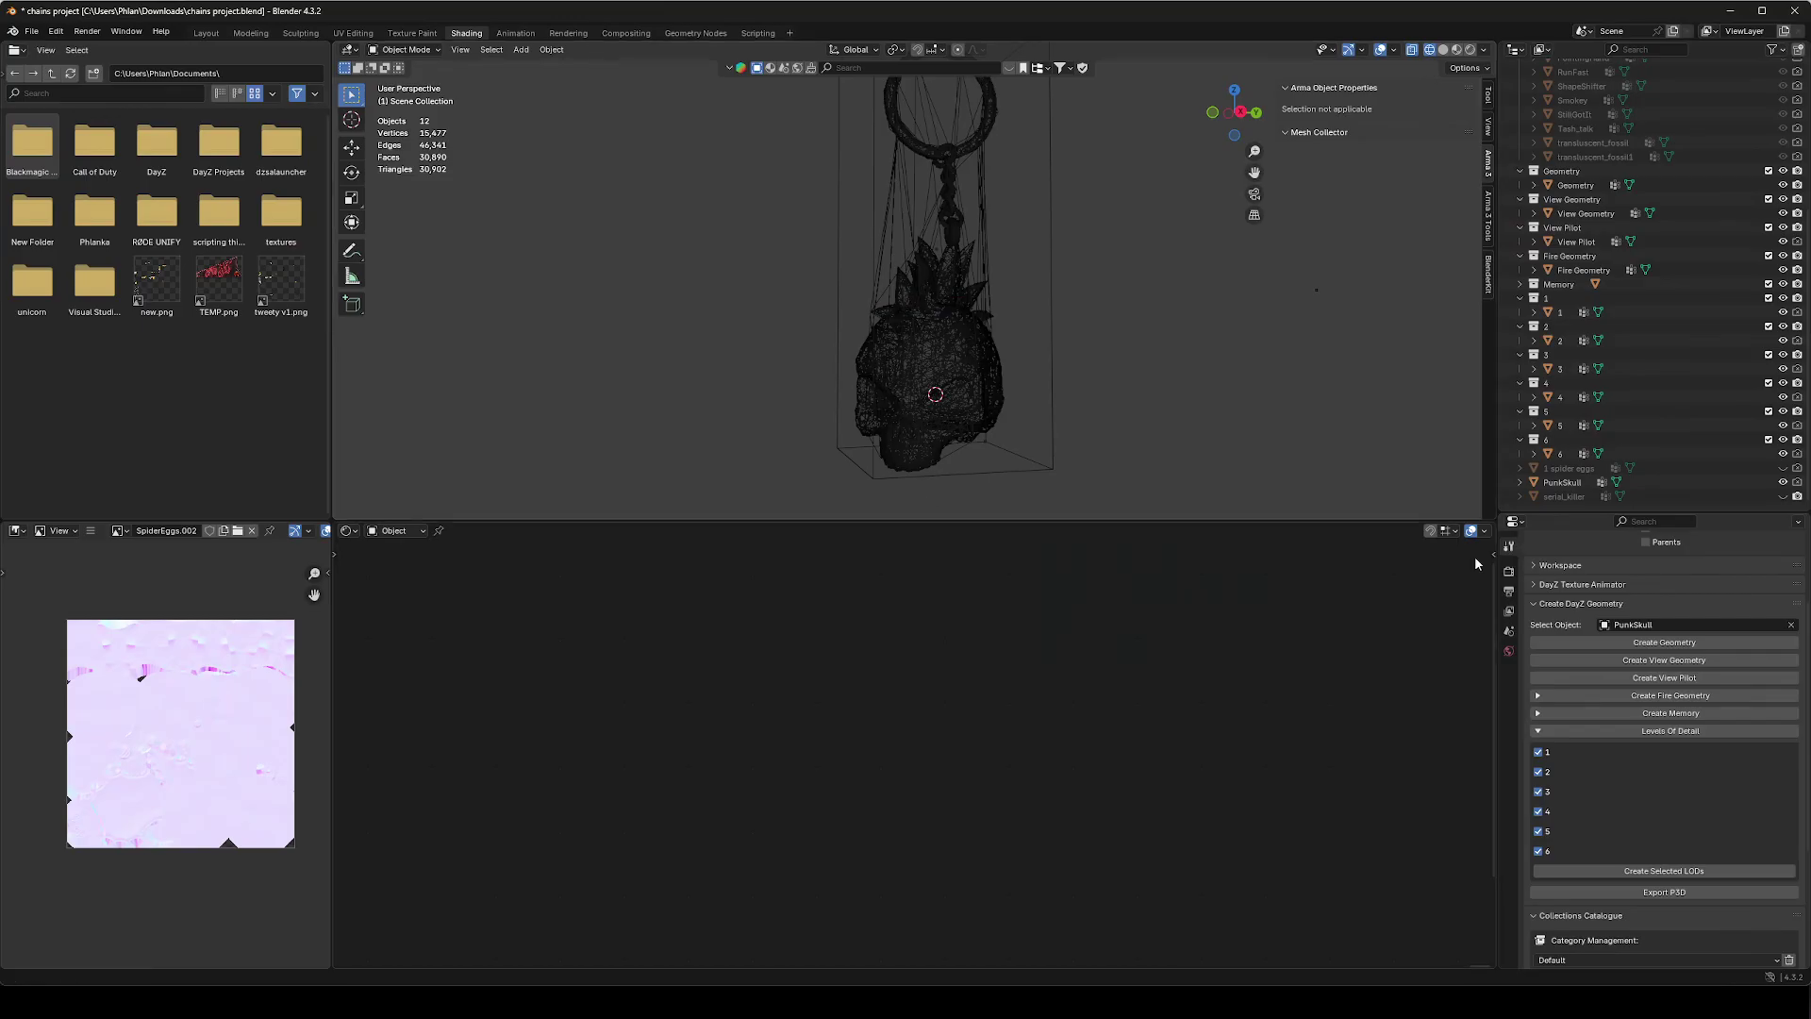
Expand the Create Memory point options in the DayZ geometry panel.
scroll(1644, 851, down, 2)
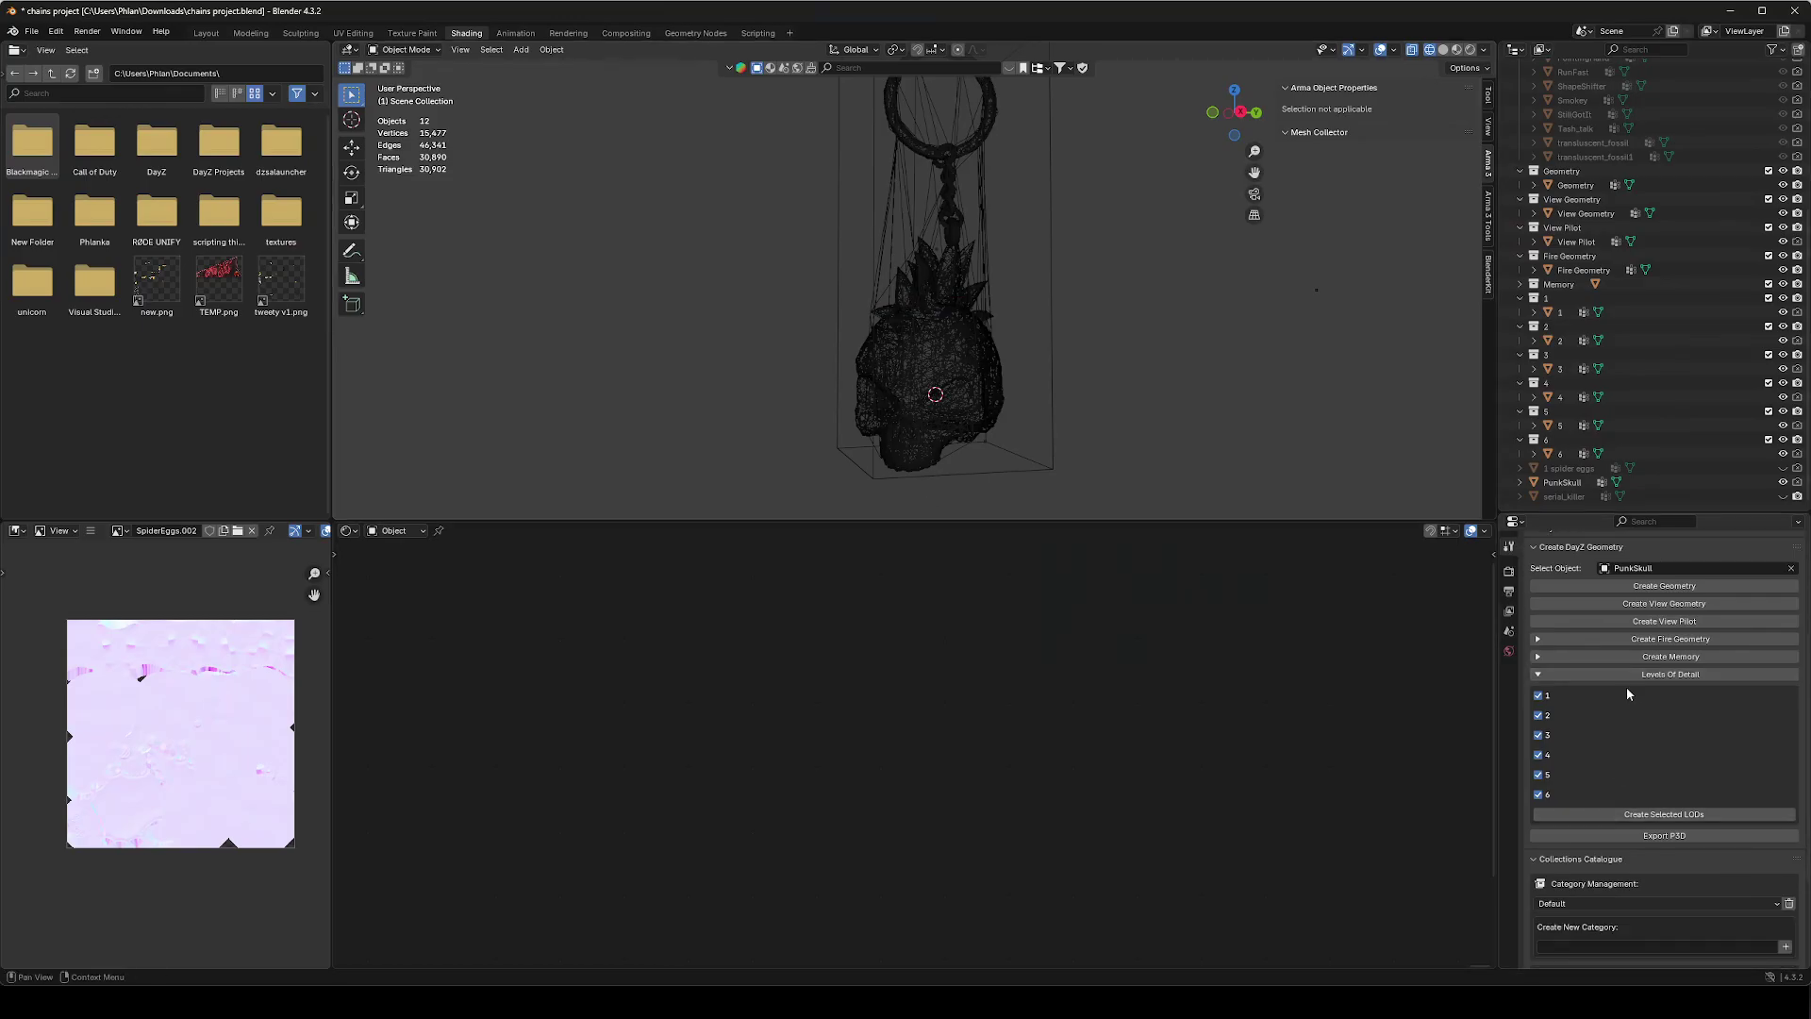
click(1539, 656)
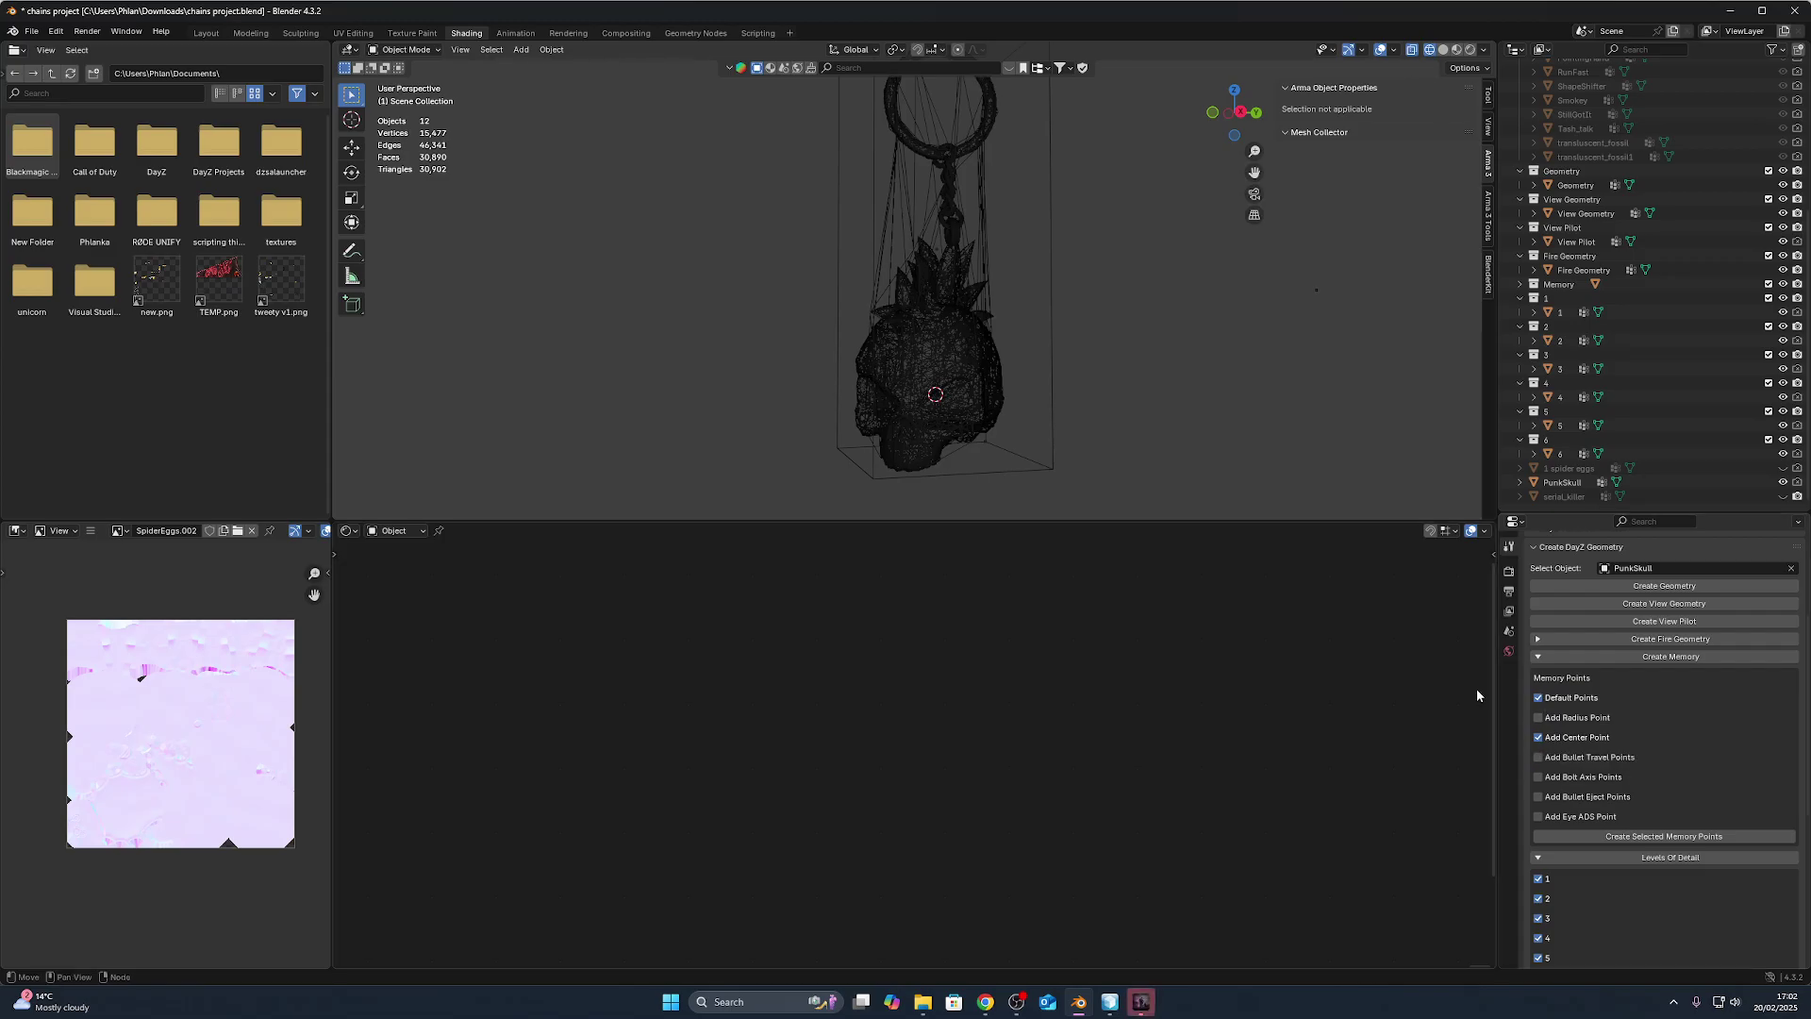
click(1538, 658)
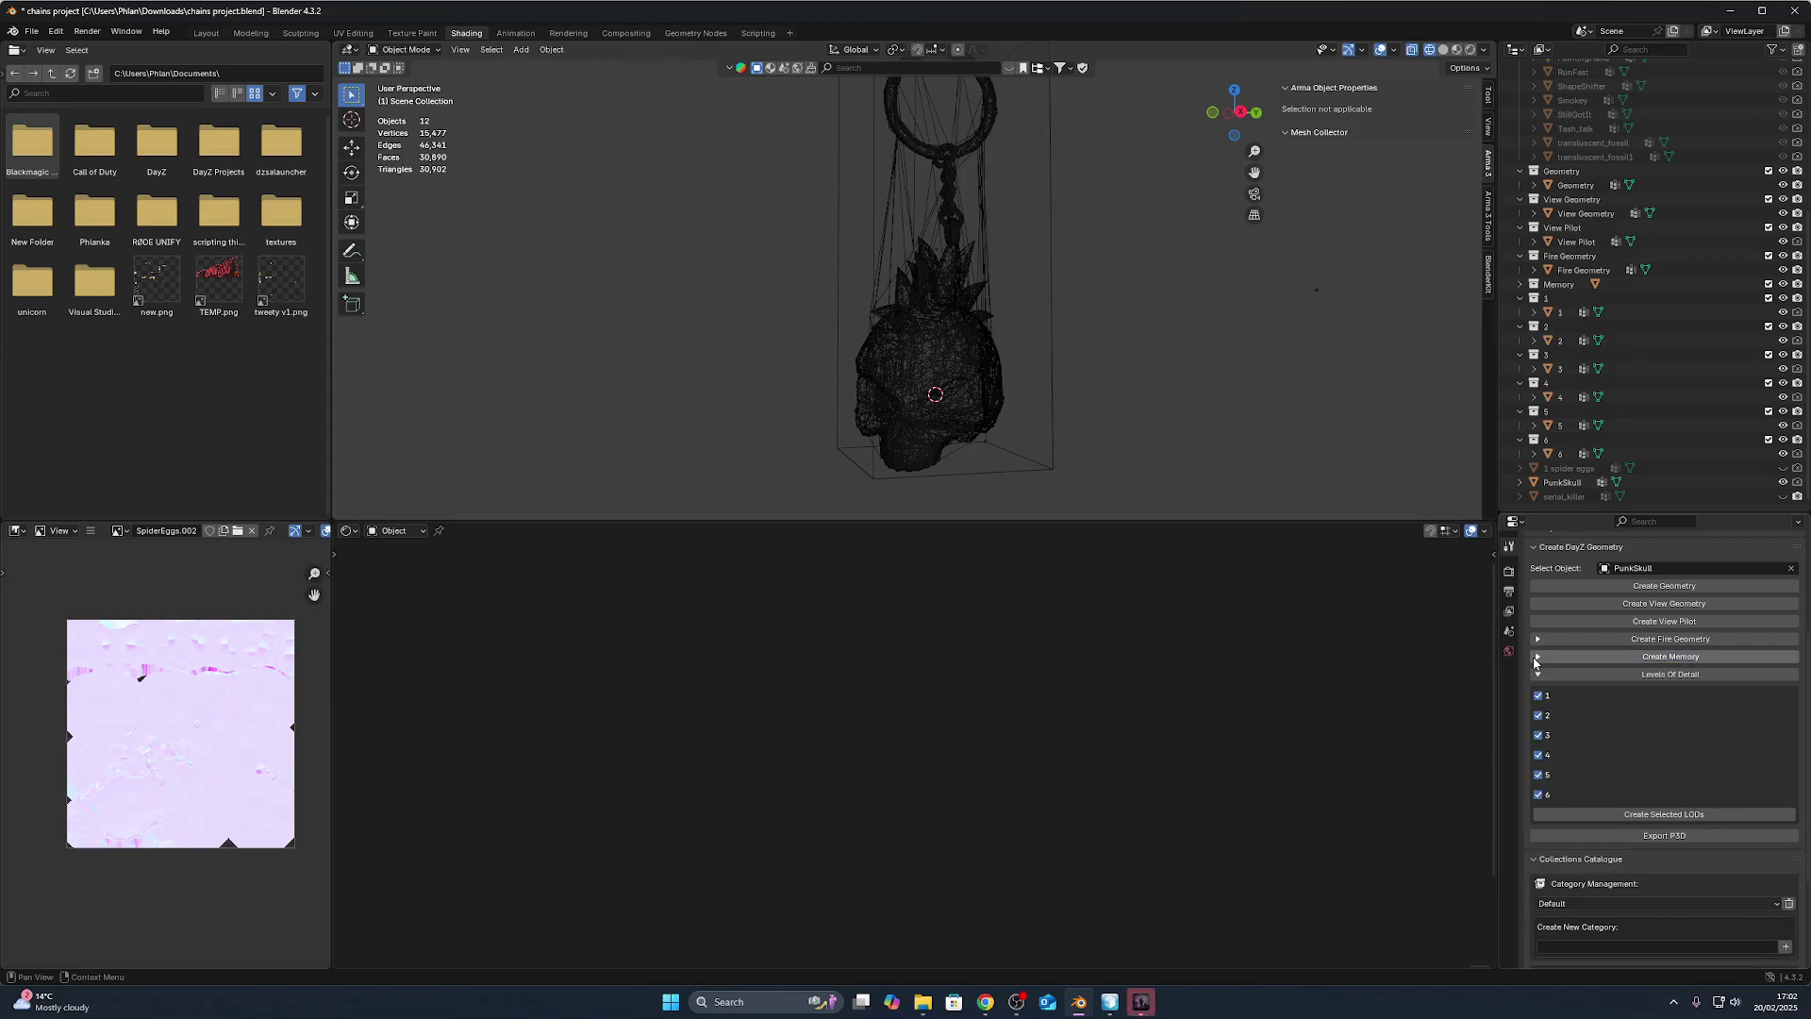
click(1538, 657)
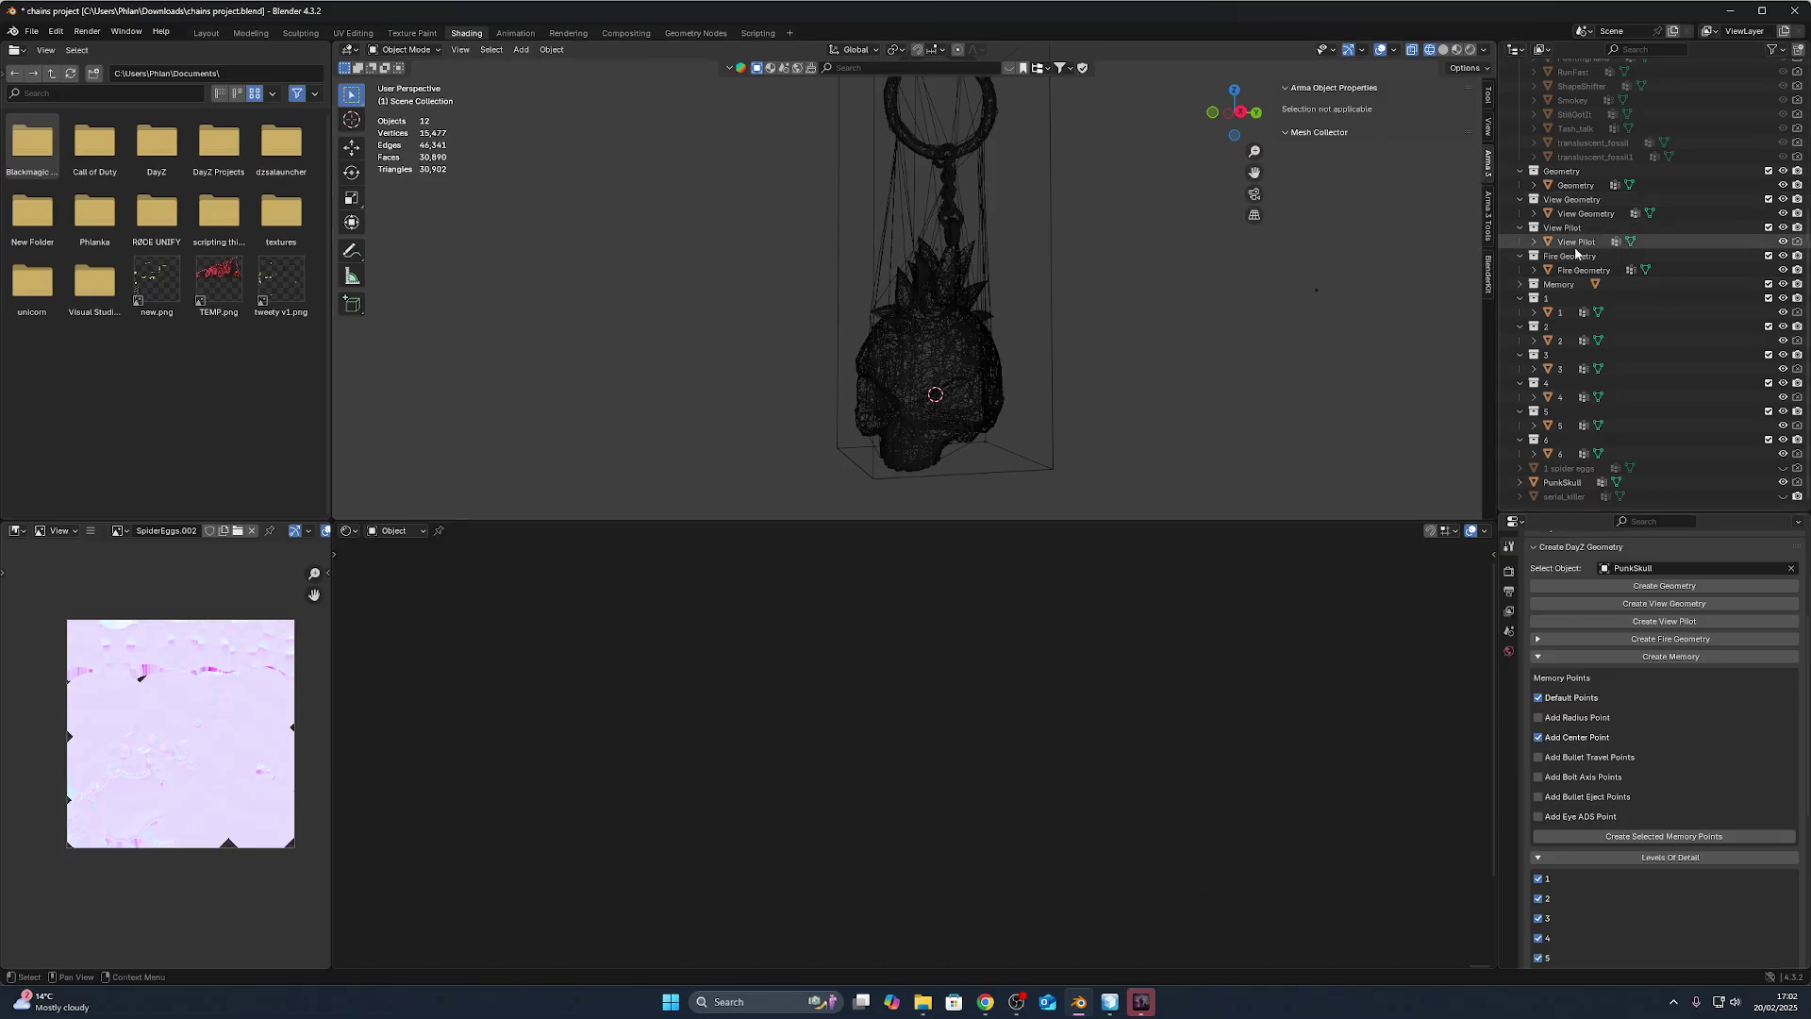
Select the View Pilot object and review its LOD presets, keeping View Pilot.
click(1559, 313)
click(1576, 241)
click(1379, 109)
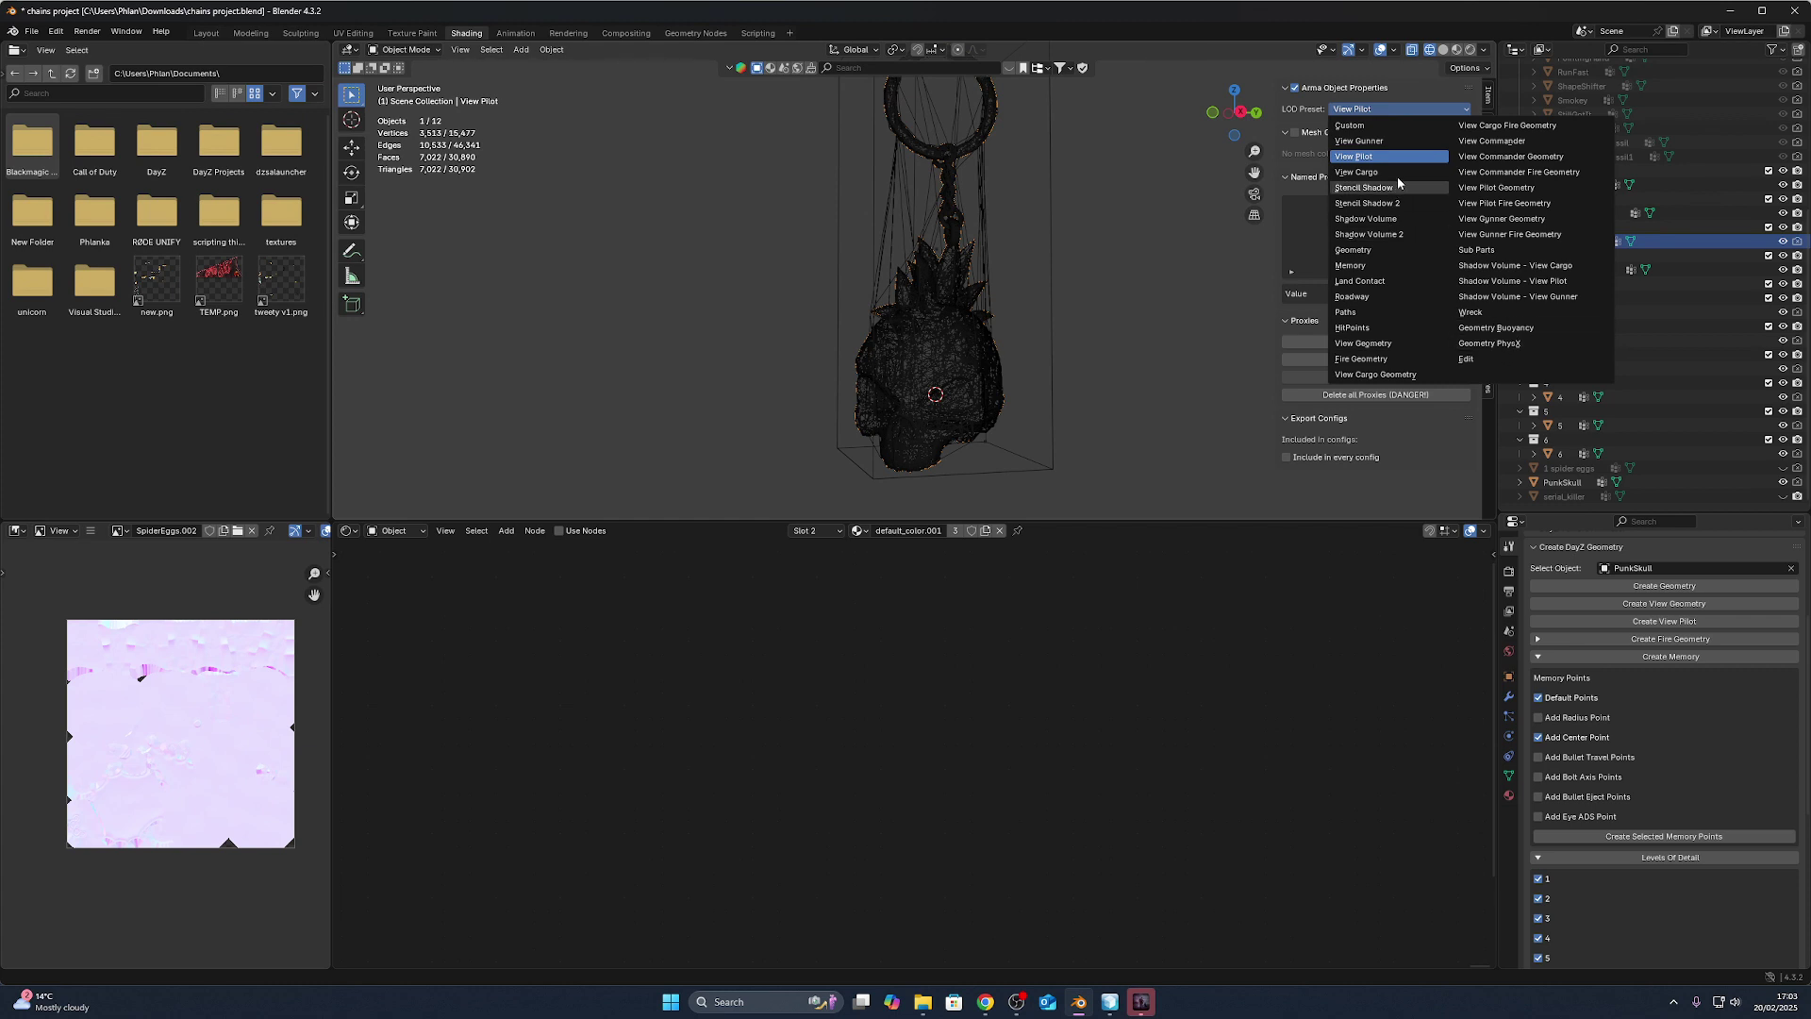
key(Escape)
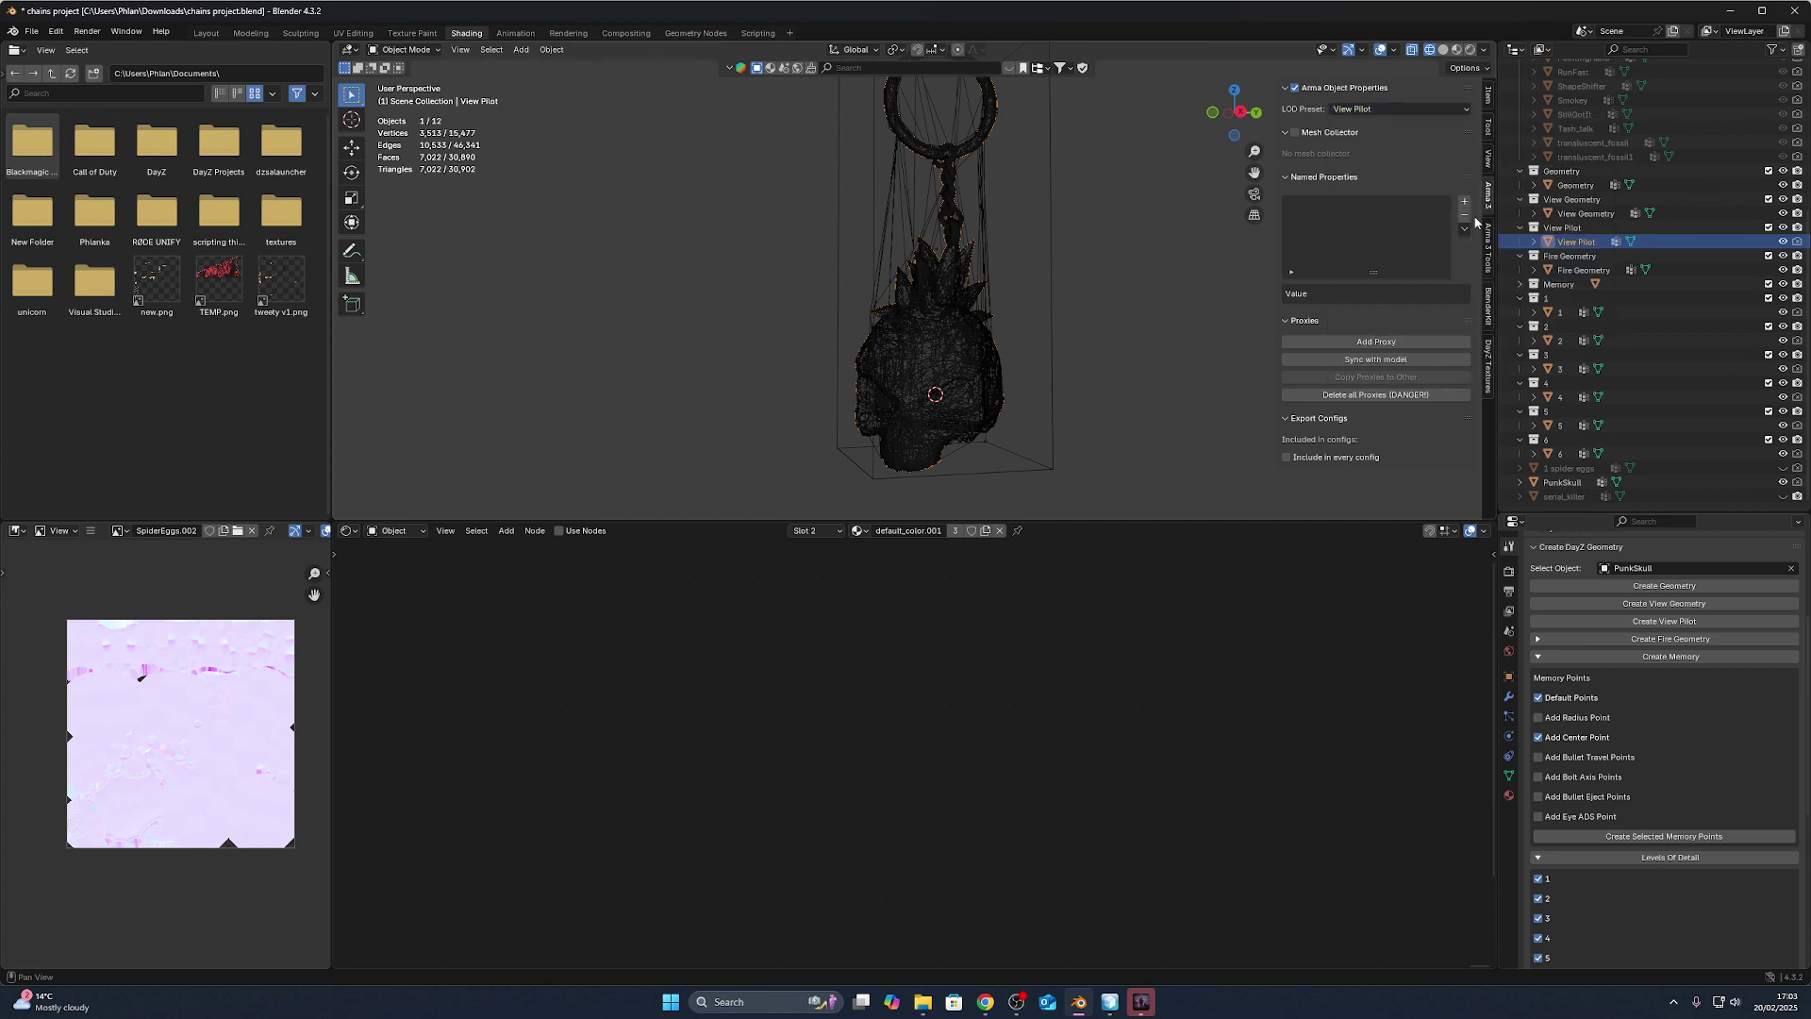
click(1423, 110)
click(1731, 11)
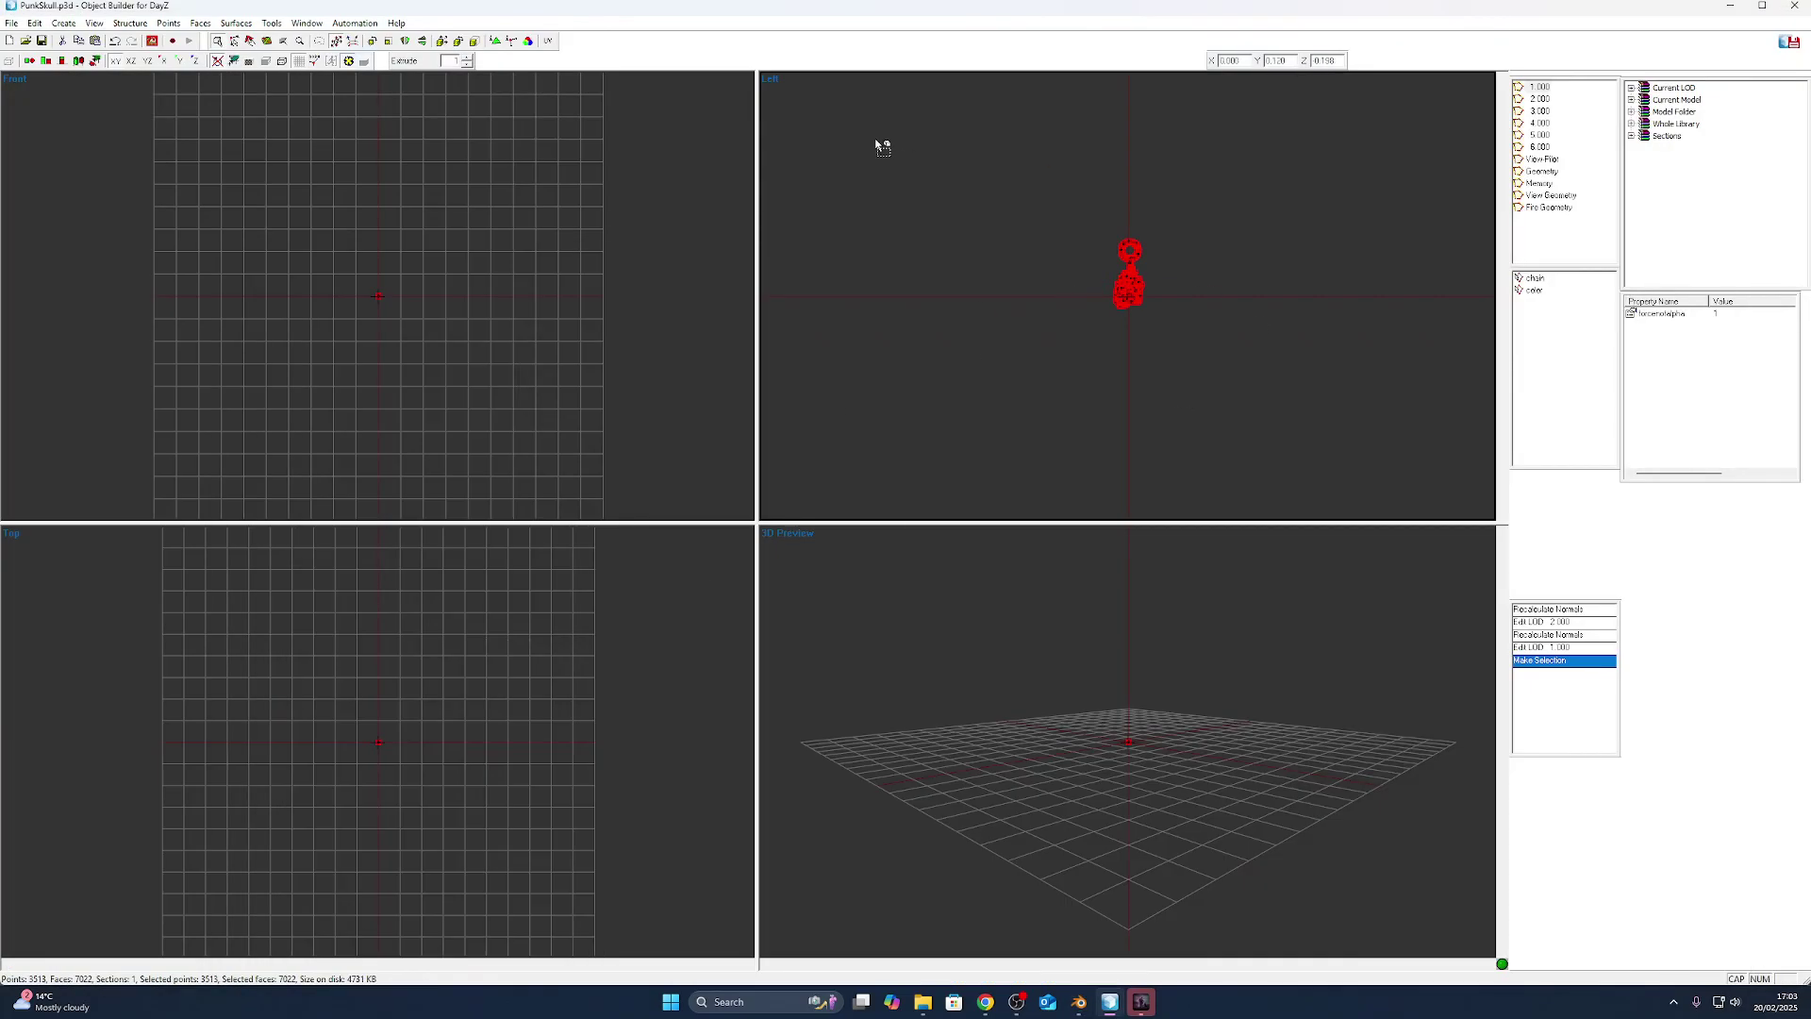
View the magenta keychain in Buldozer, then return to Object Builder.
click(1141, 1002)
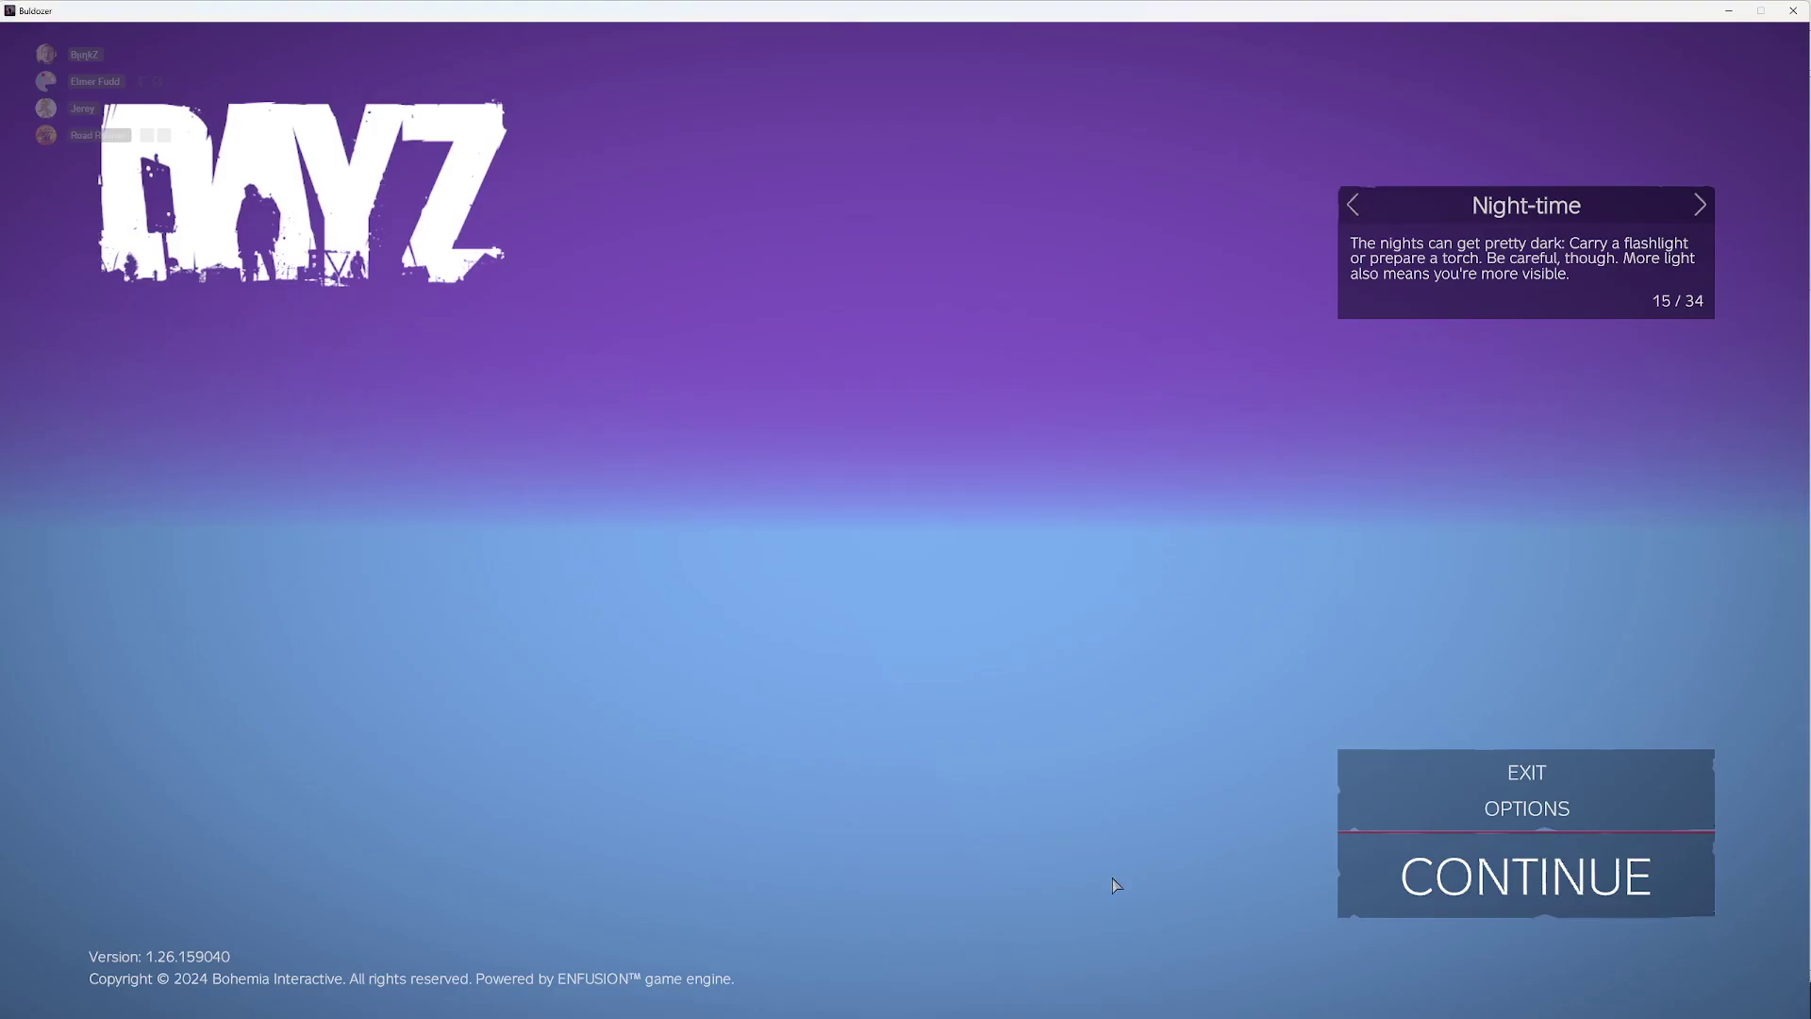
key(Escape)
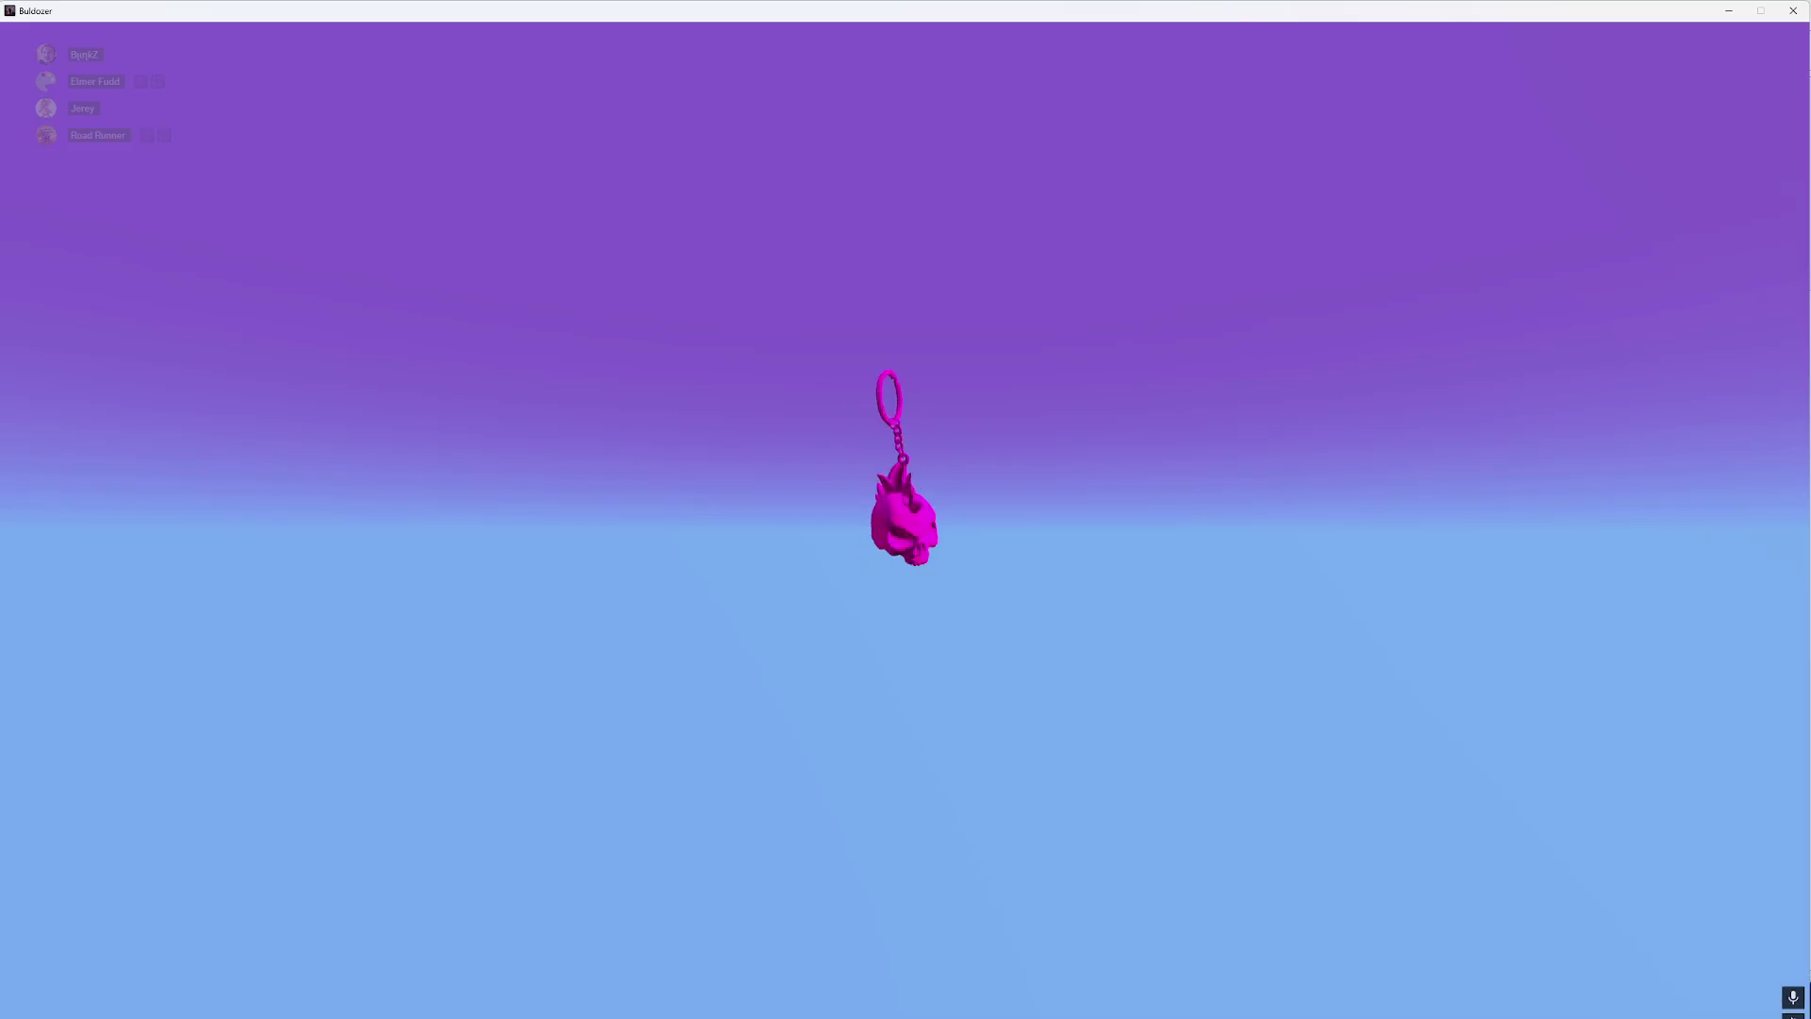
key(alt+Tab)
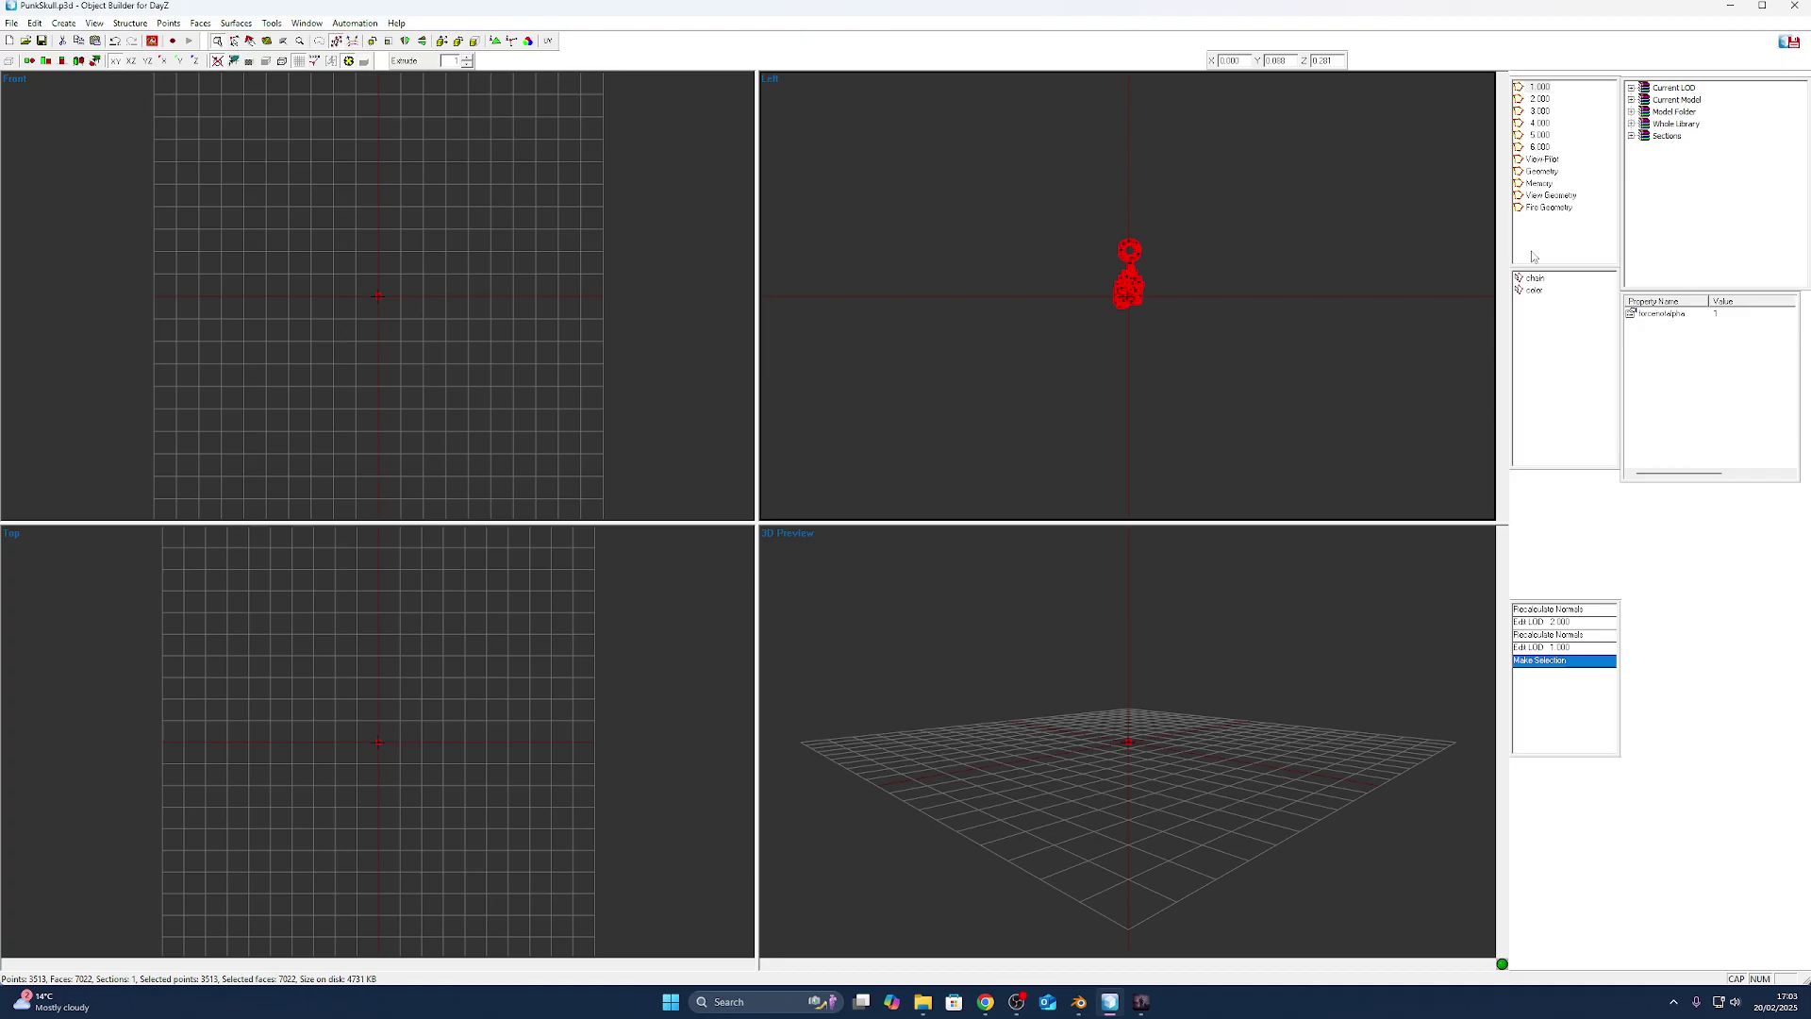
Select the chain part's faces and apply its face texture settings with Apply and OK.
click(1535, 279)
click(1538, 279)
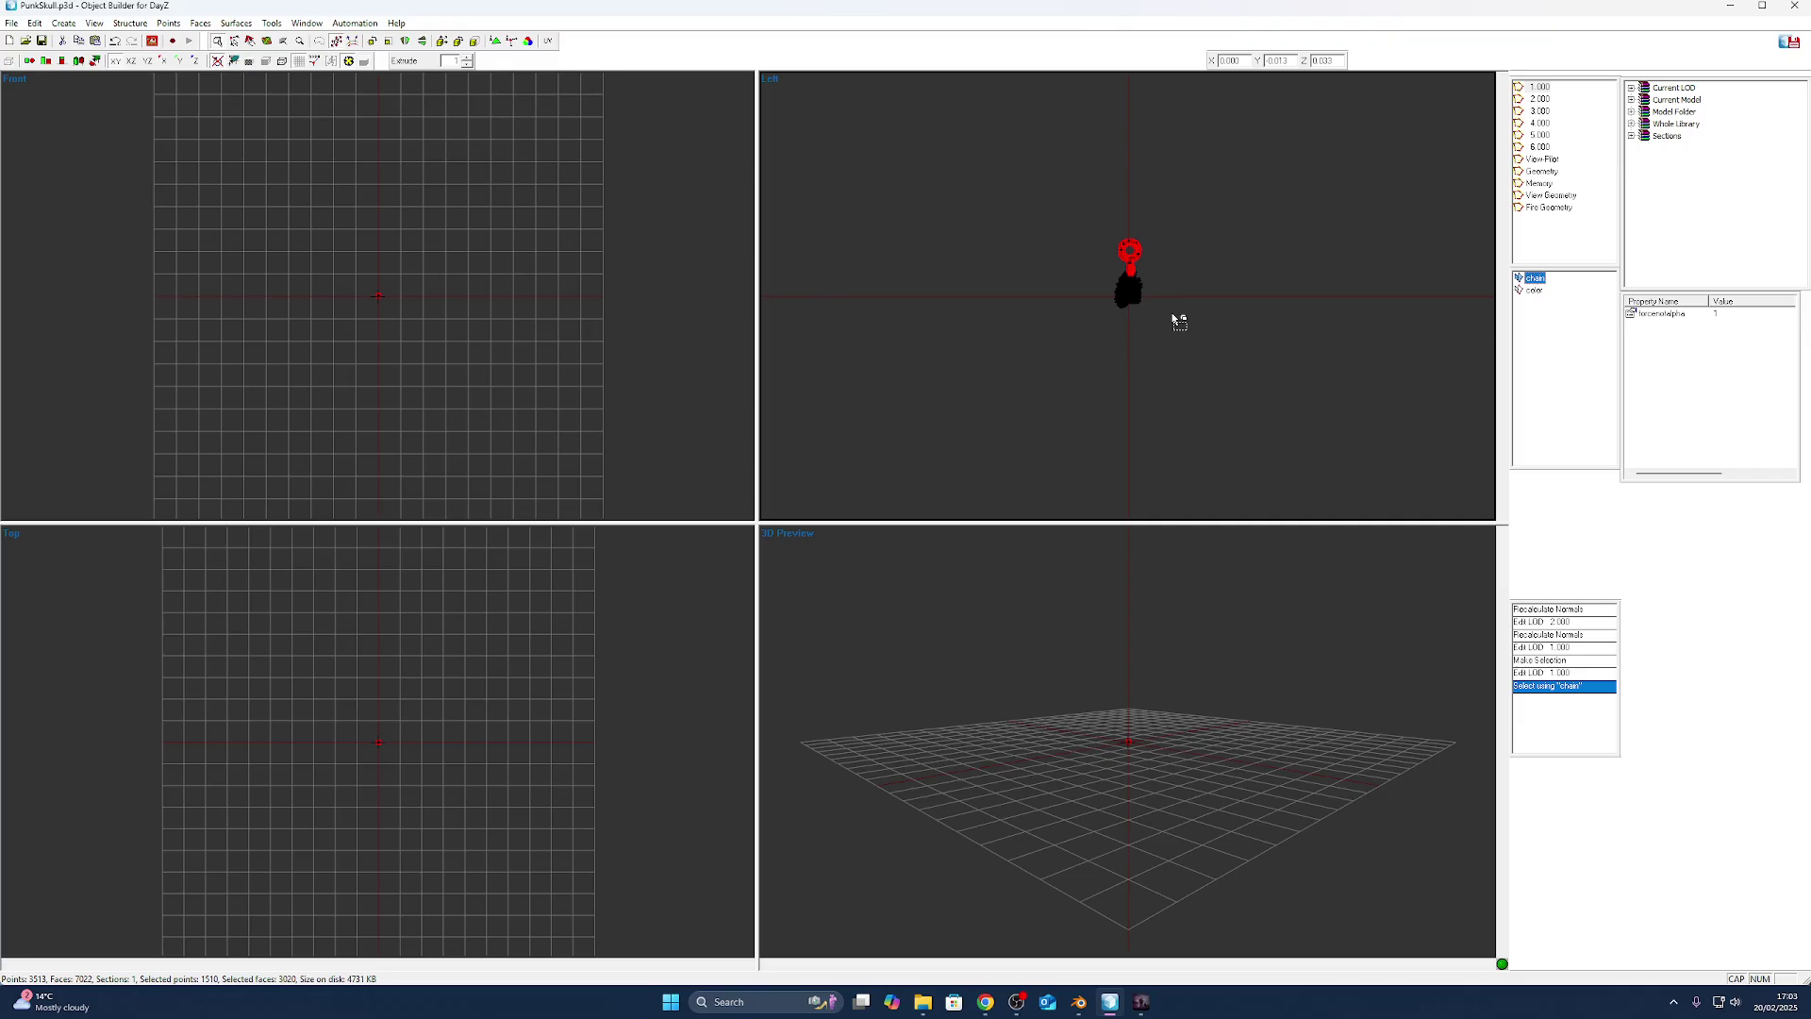
key(e)
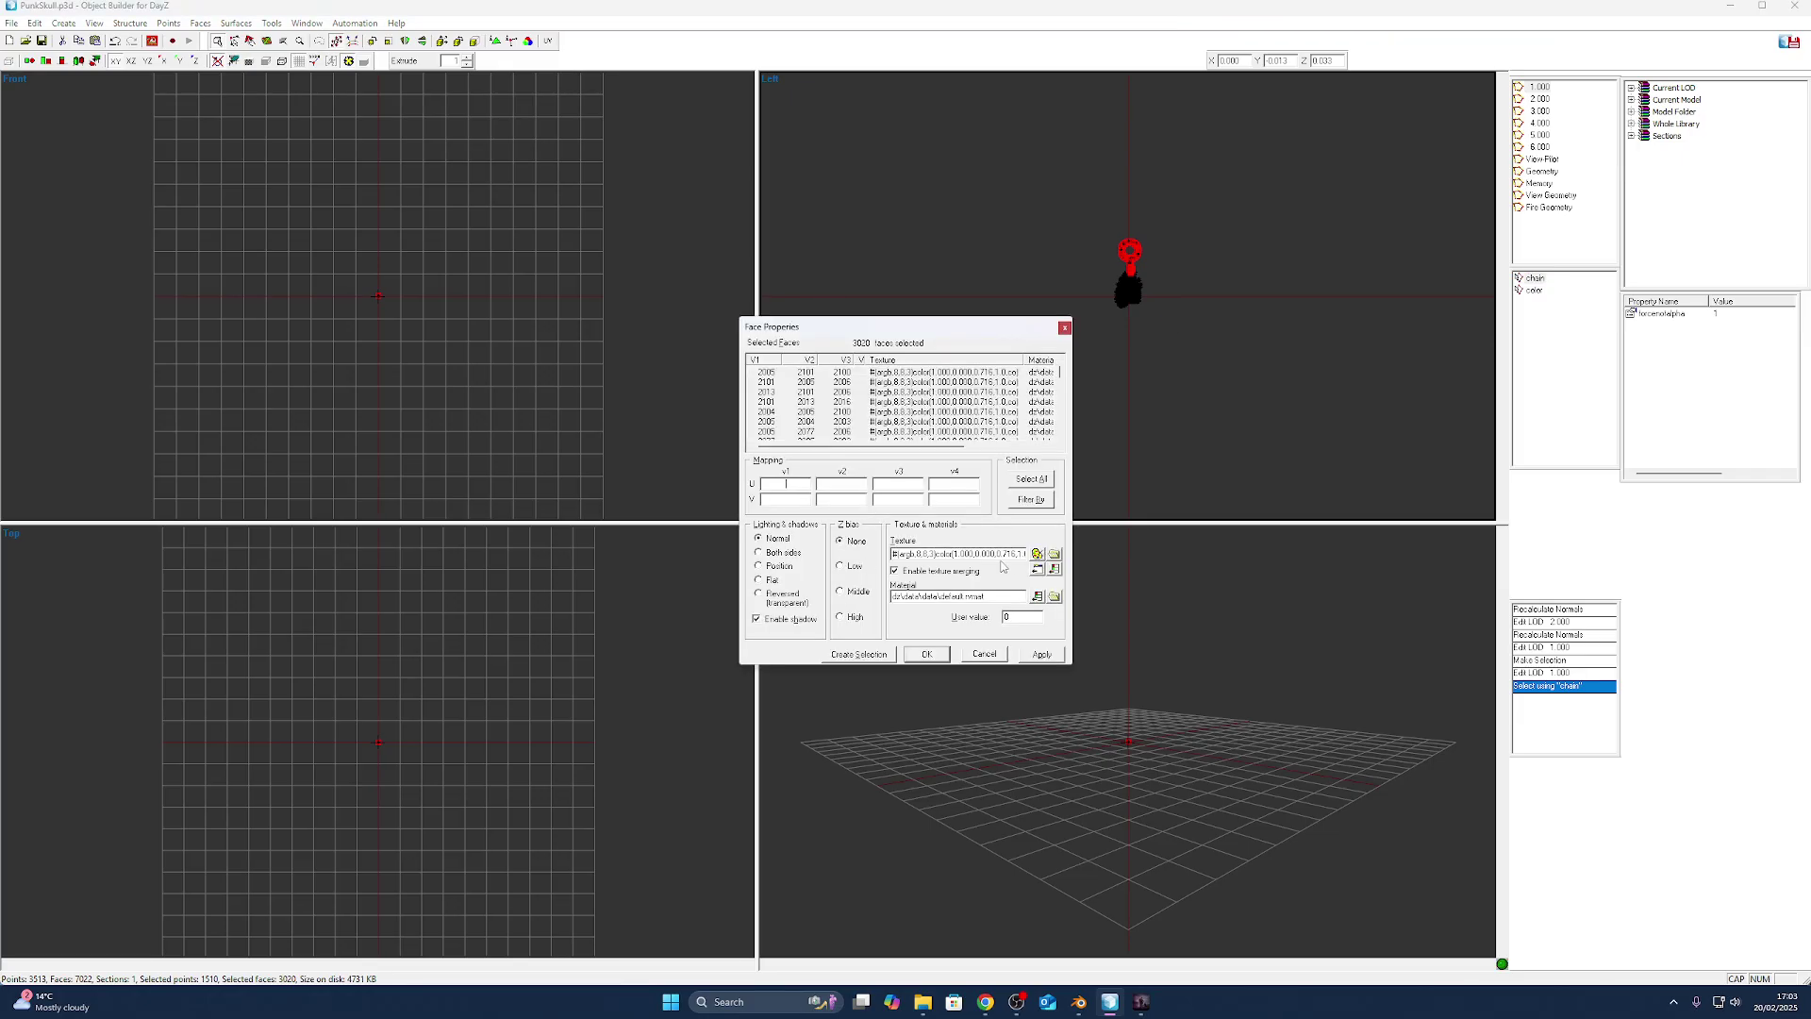
drag(1002, 555, 1237, 559)
click(1022, 556)
key(ctrl+a)
click(1024, 658)
click(925, 654)
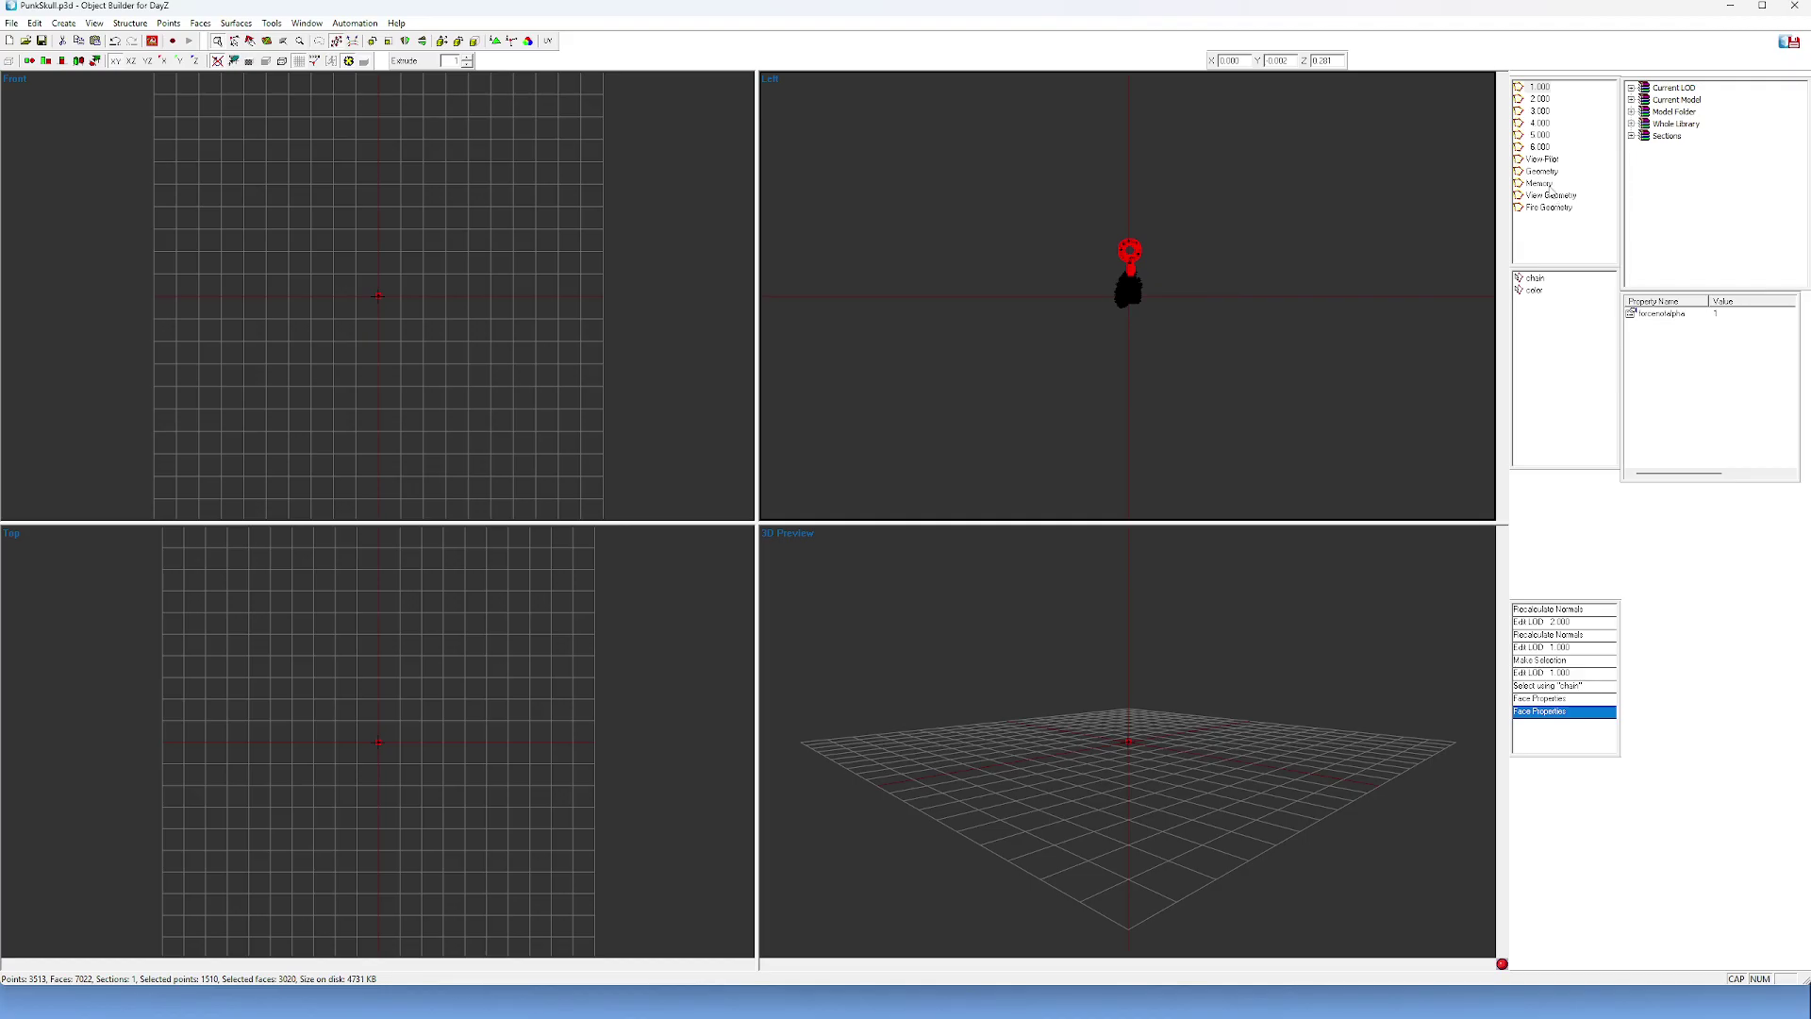
Inspect the color part's face texture without changes, then view the keychain in Buldozer.
click(1534, 291)
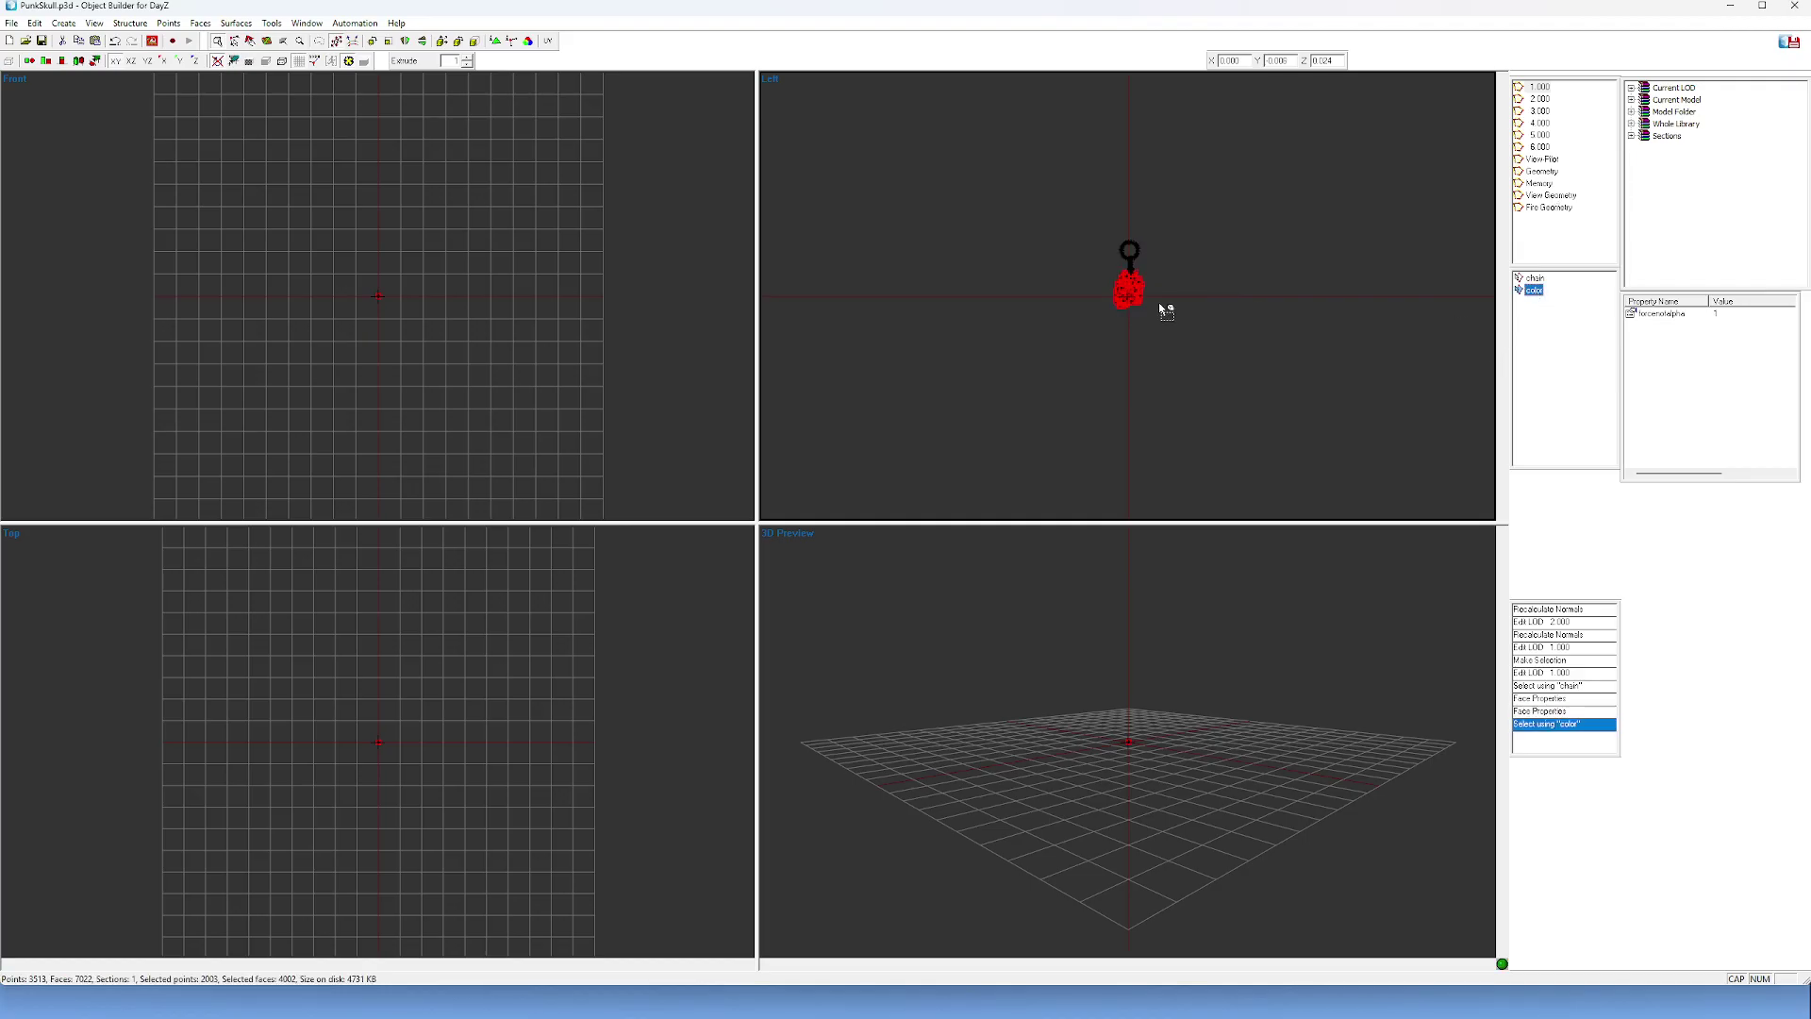
key(e)
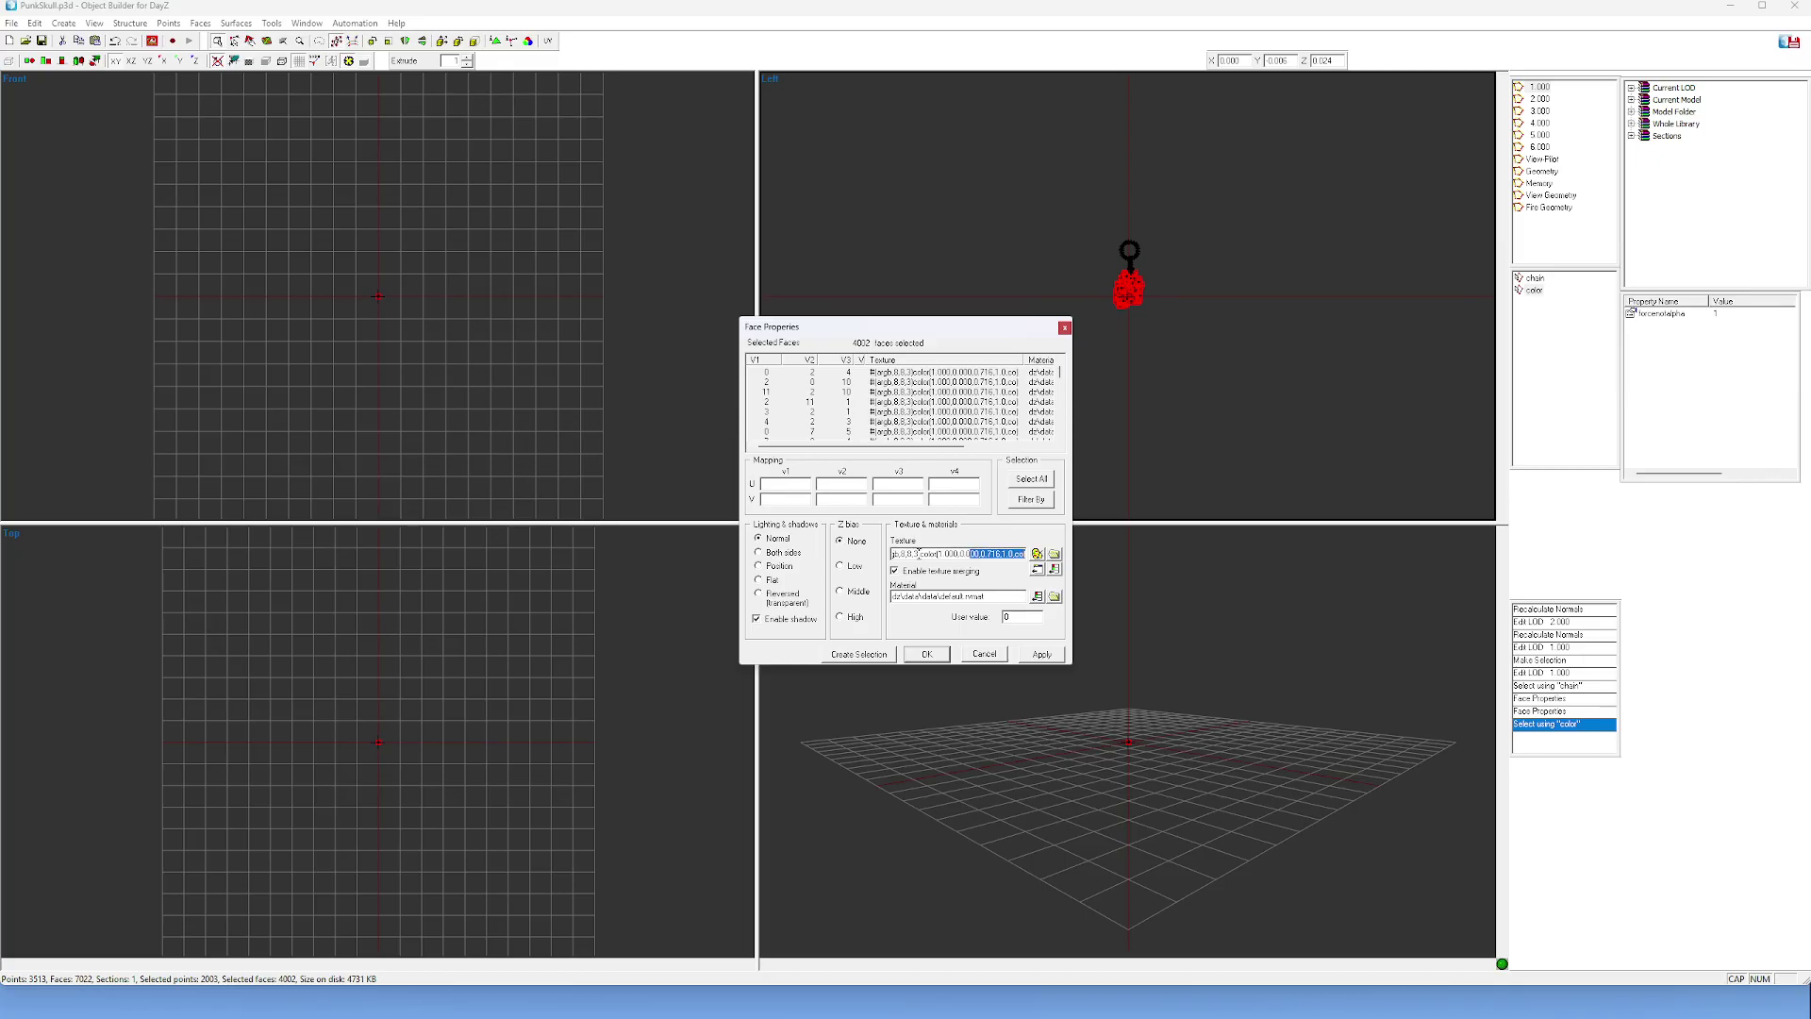
double_click(1019, 557)
click(983, 654)
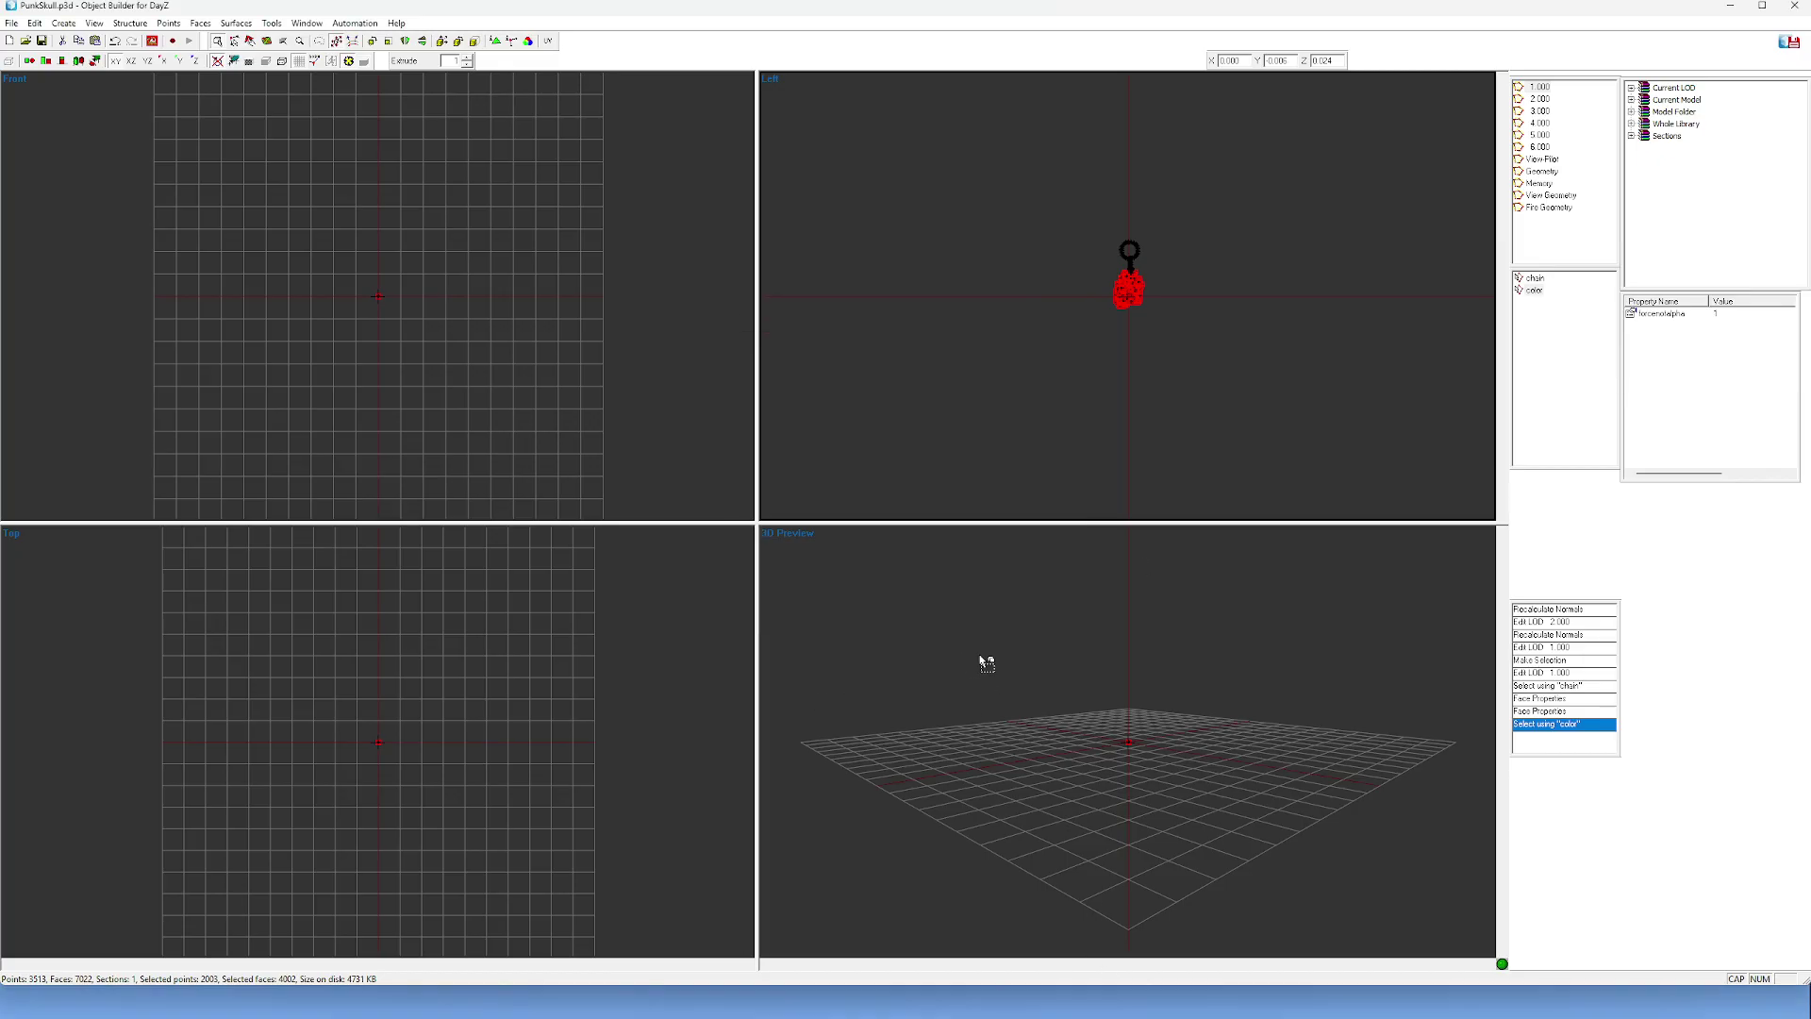
click(884, 1005)
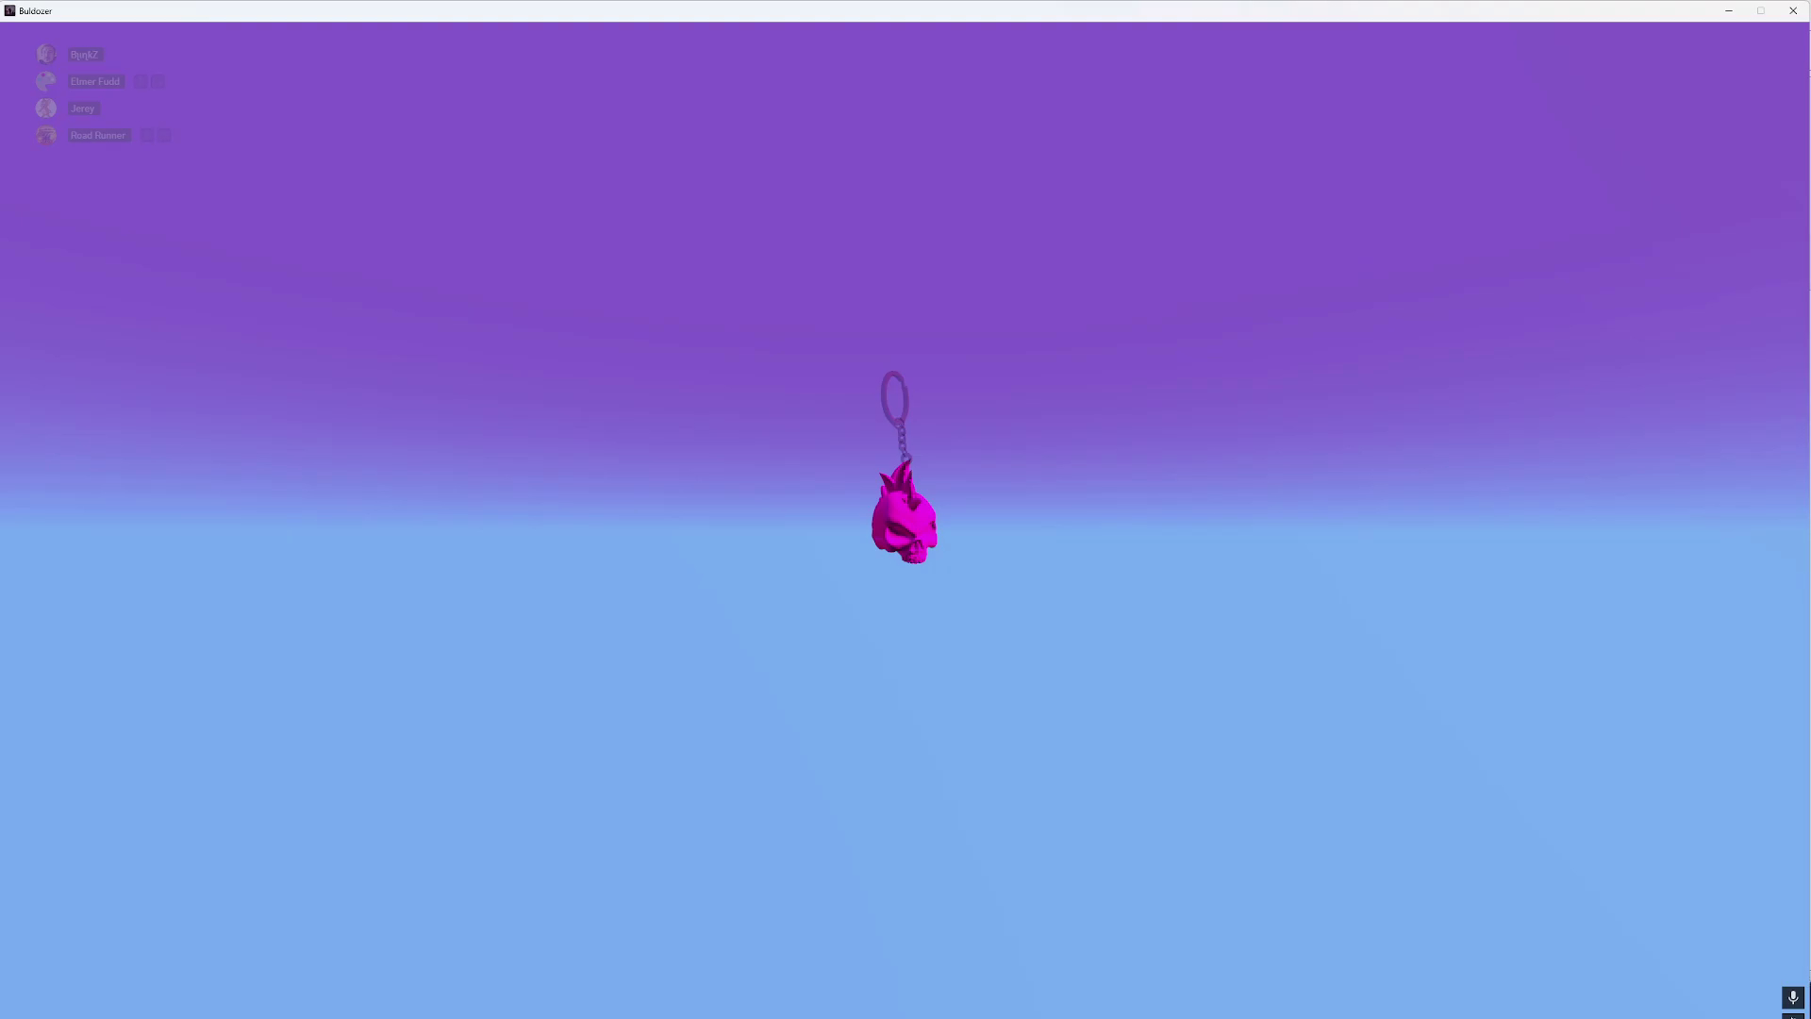
Close the Buldozer preview and quit Object Builder without saving PunkSkull.p3d.
key(Escape)
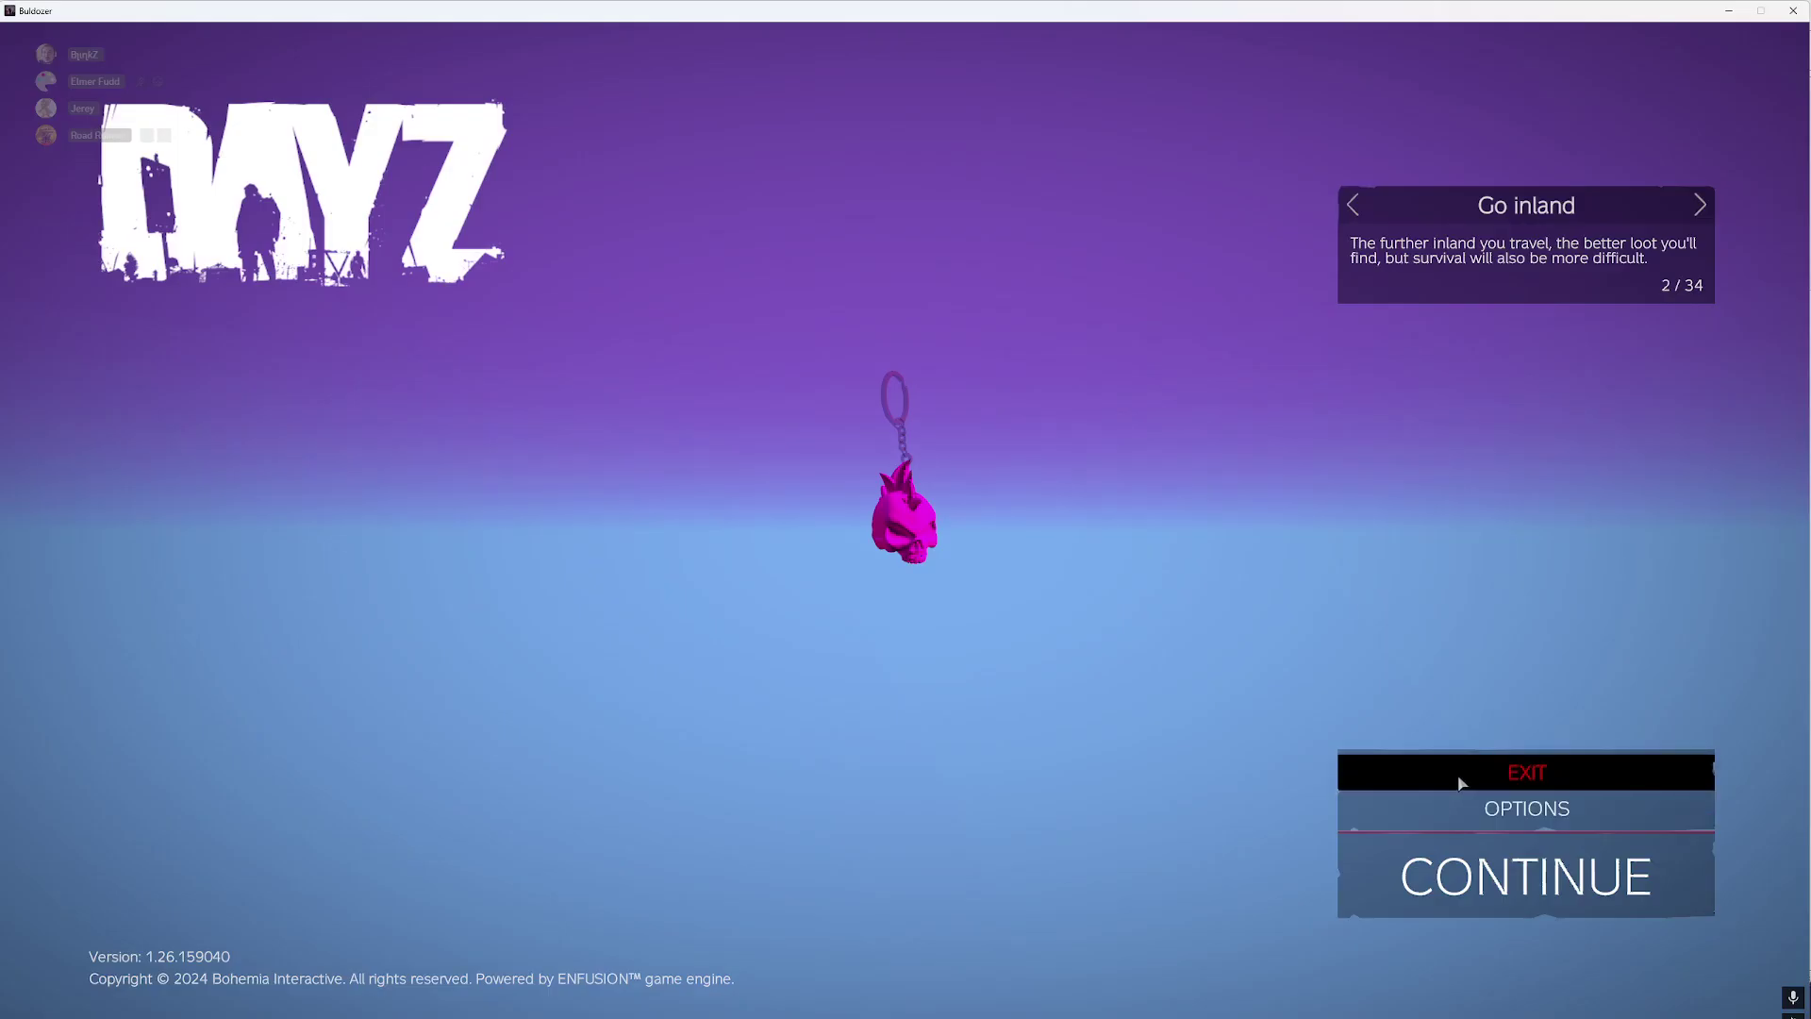
click(1713, 770)
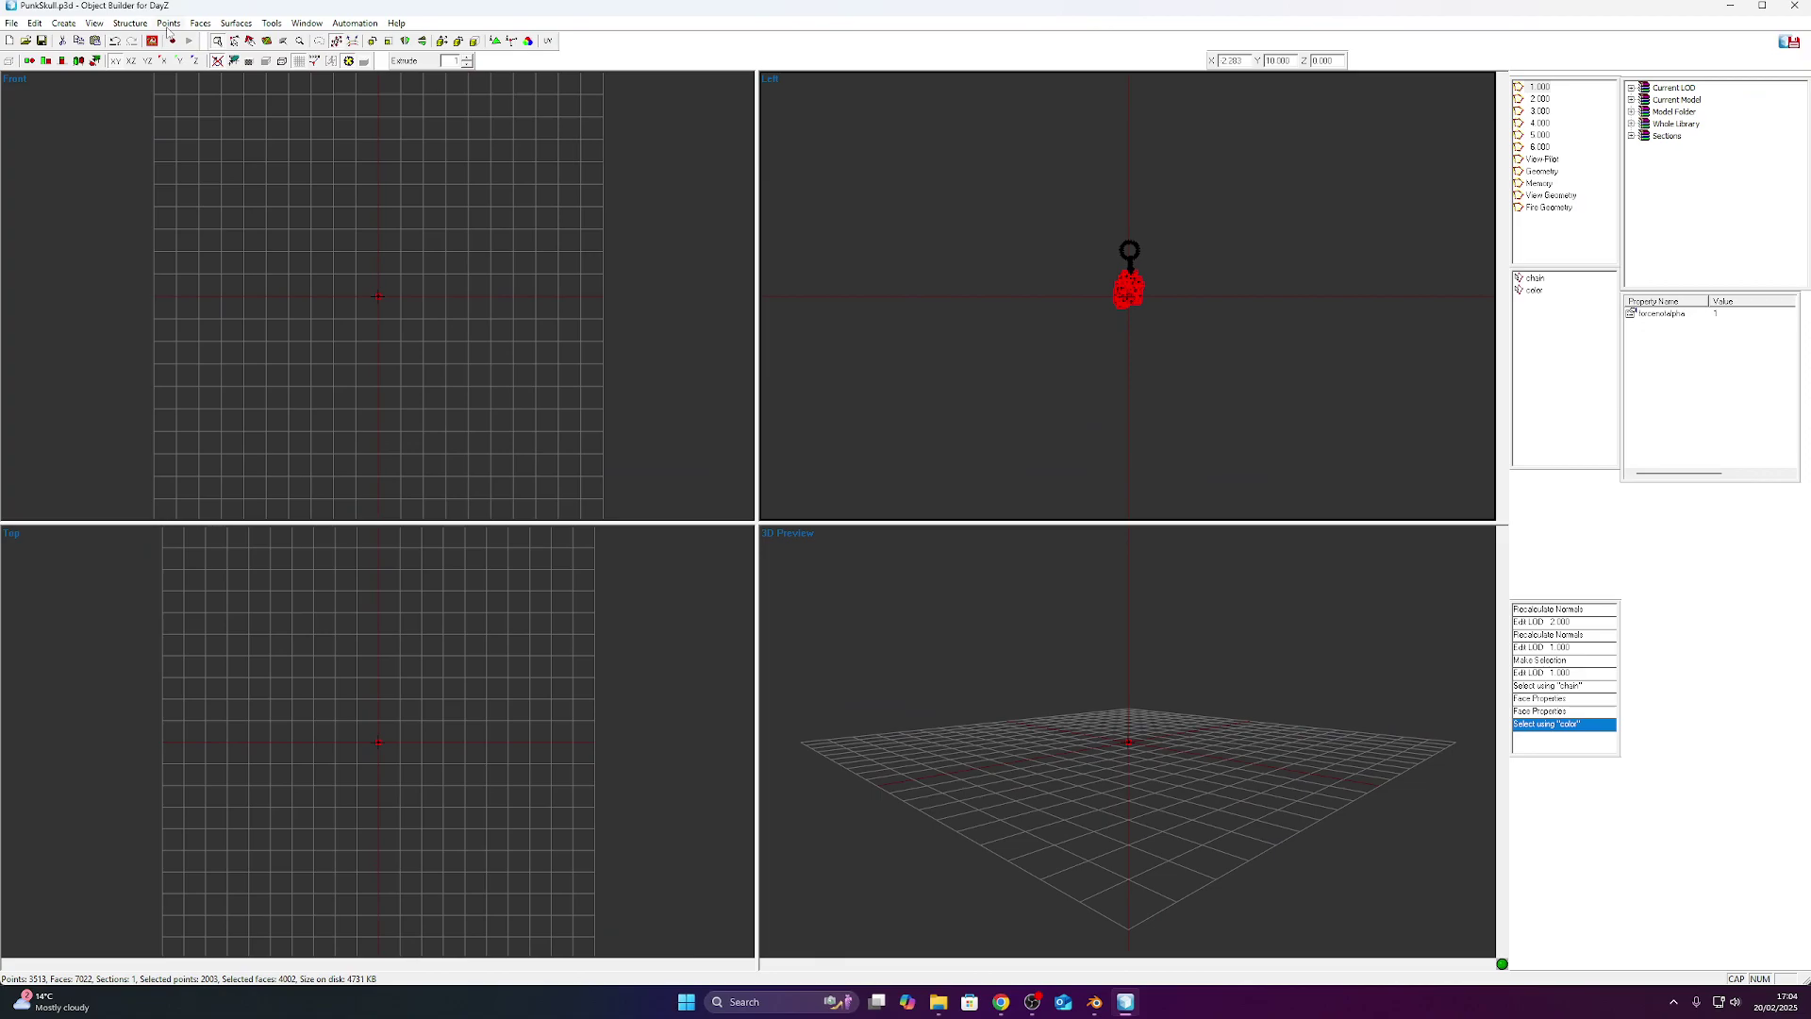
click(1794, 5)
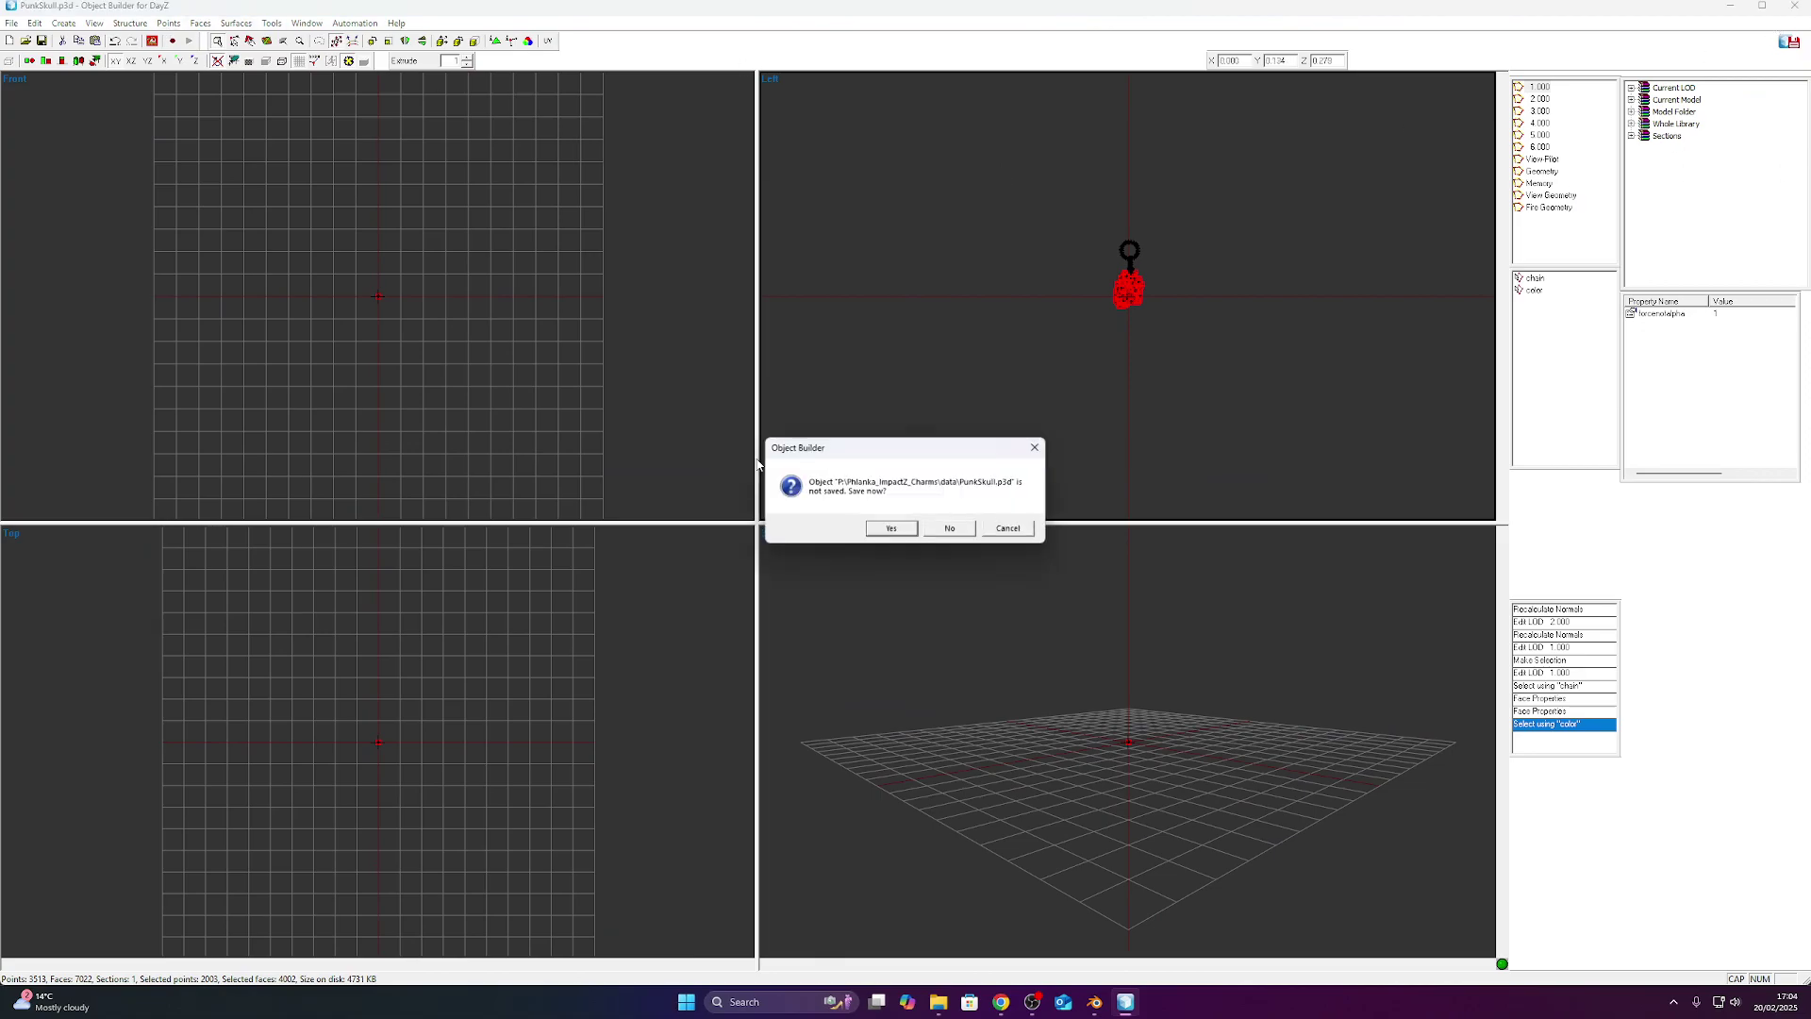
click(951, 529)
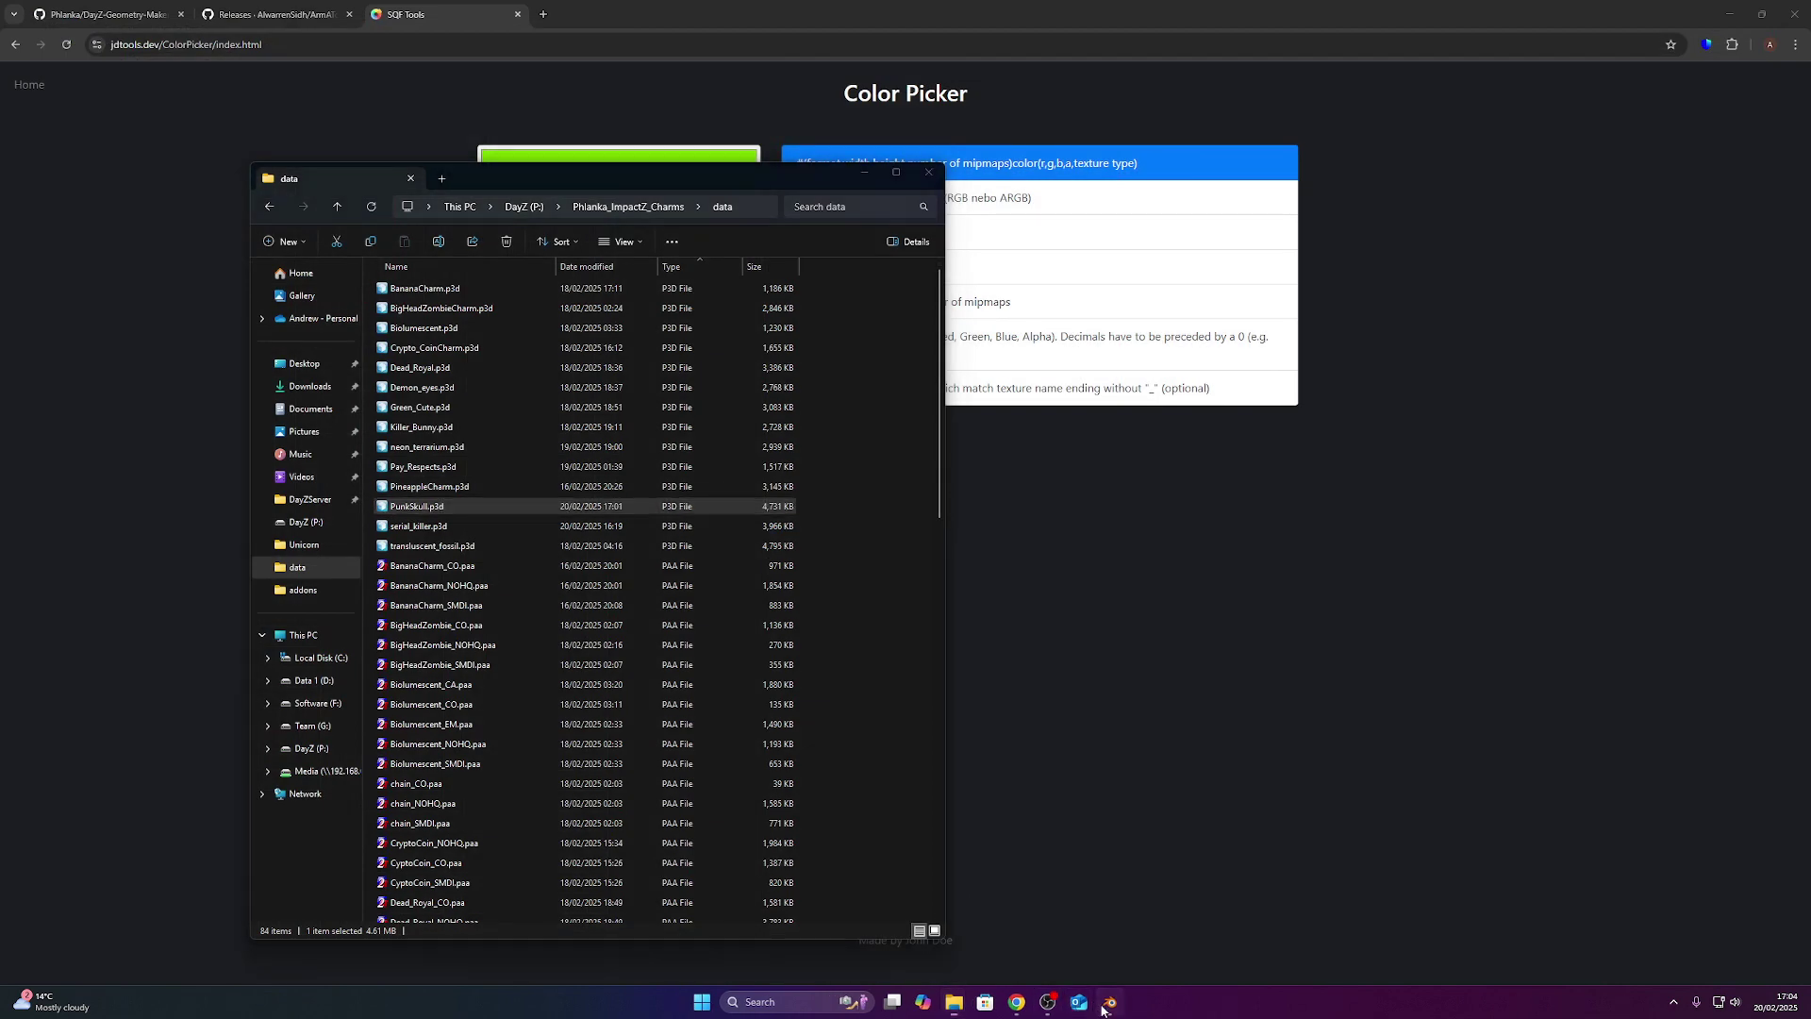
Bring Blender to the front and orbit around the chained skull keychain.
click(1104, 1008)
middle_drag(919, 292, 948, 371)
mouse_move(975, 360)
middle_down()
mouse_move(908, 336)
mouse_move(964, 330)
middle_up()
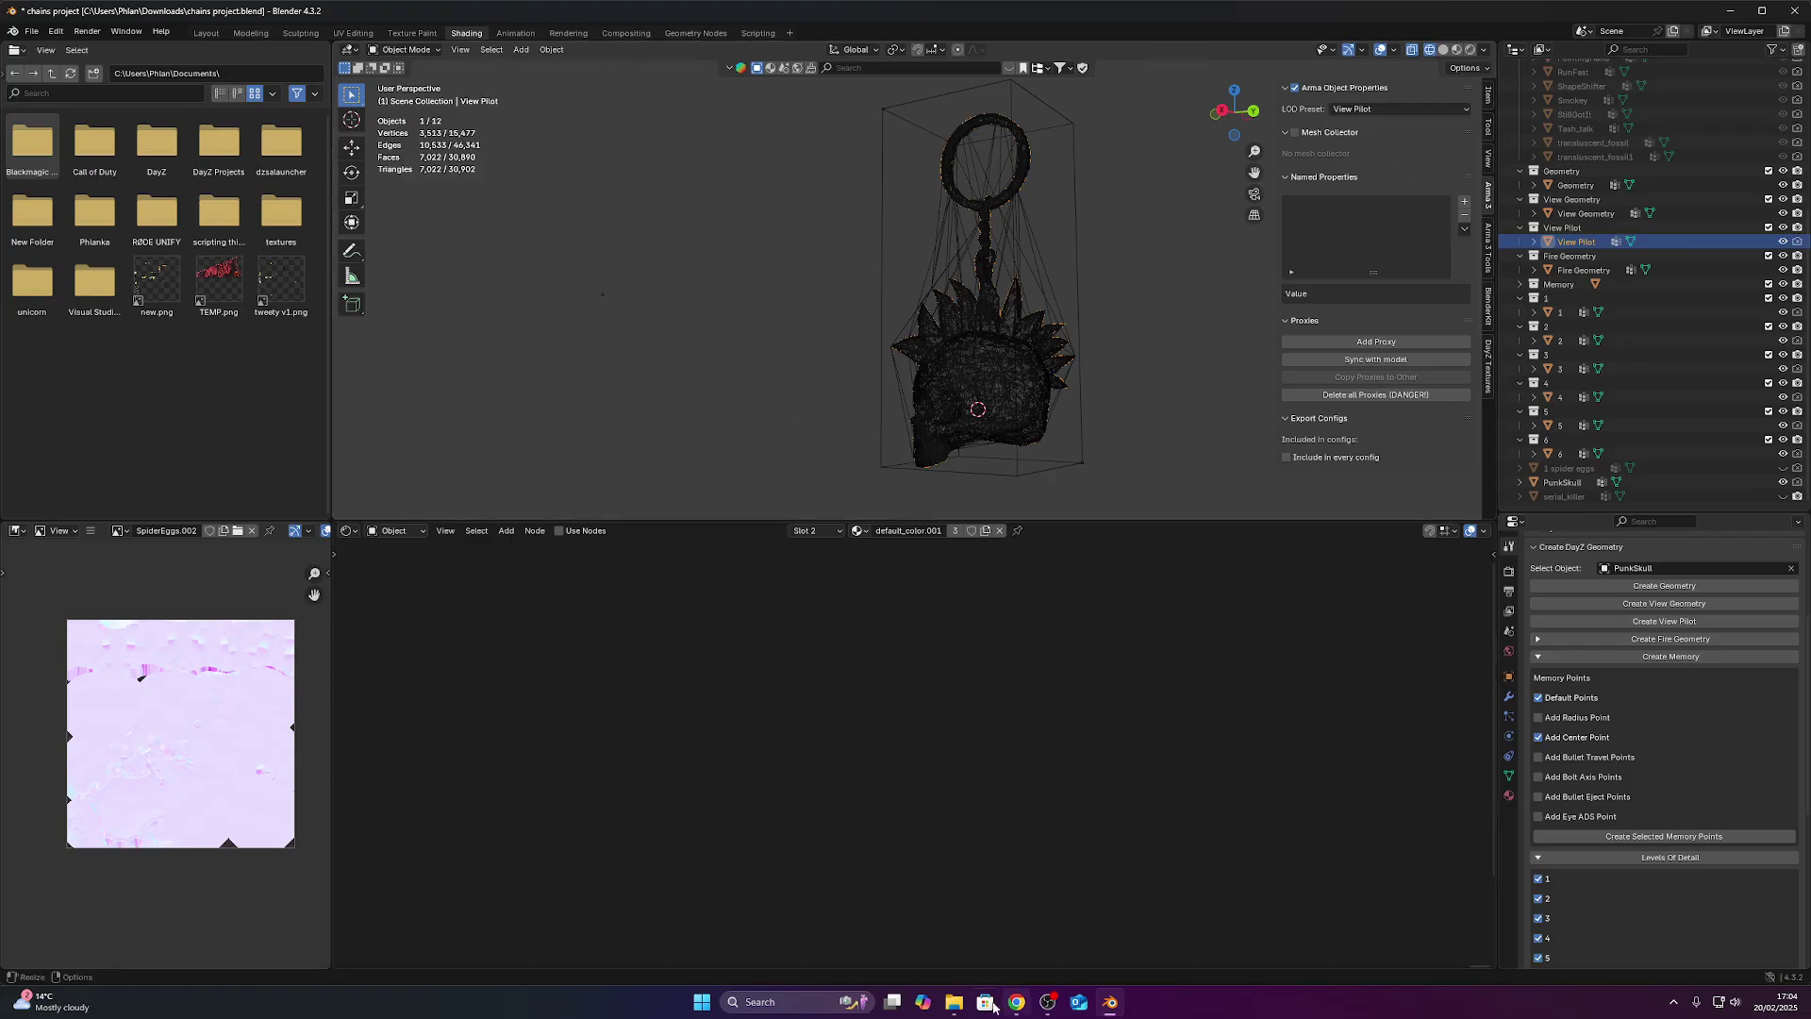
middle_drag(898, 317, 807, 326)
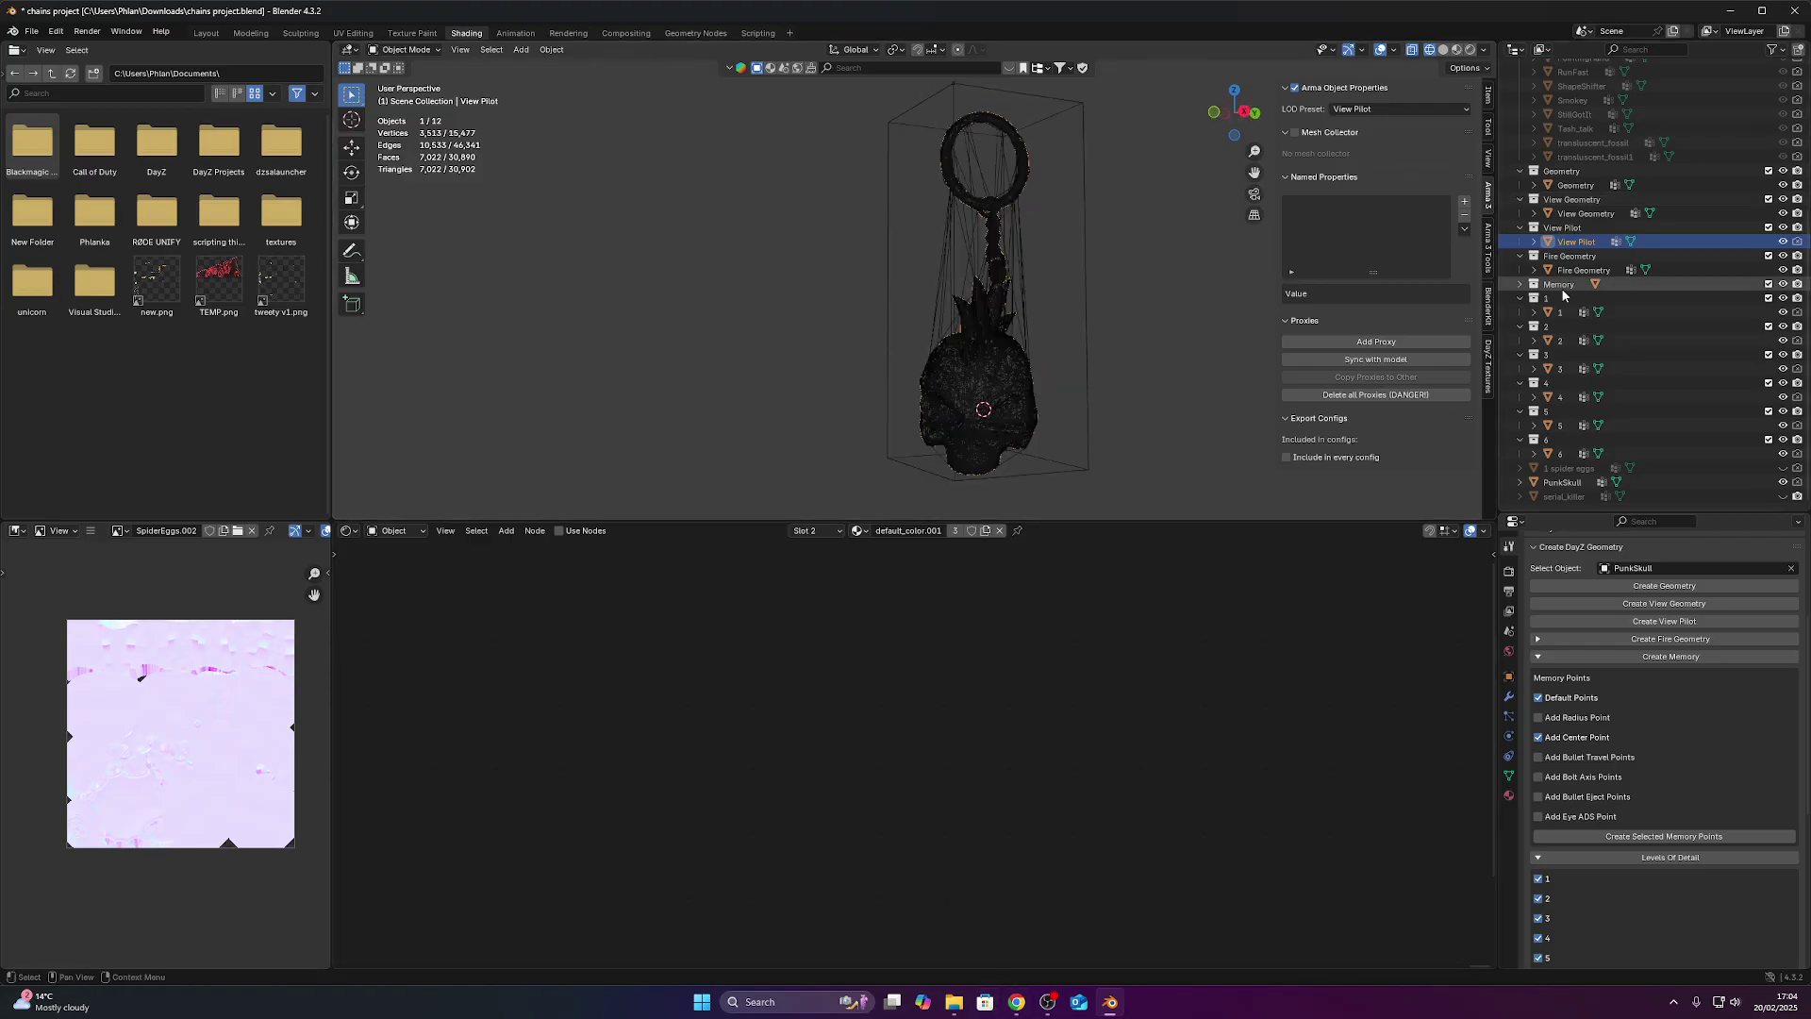
middle_drag(834, 472, 965, 440)
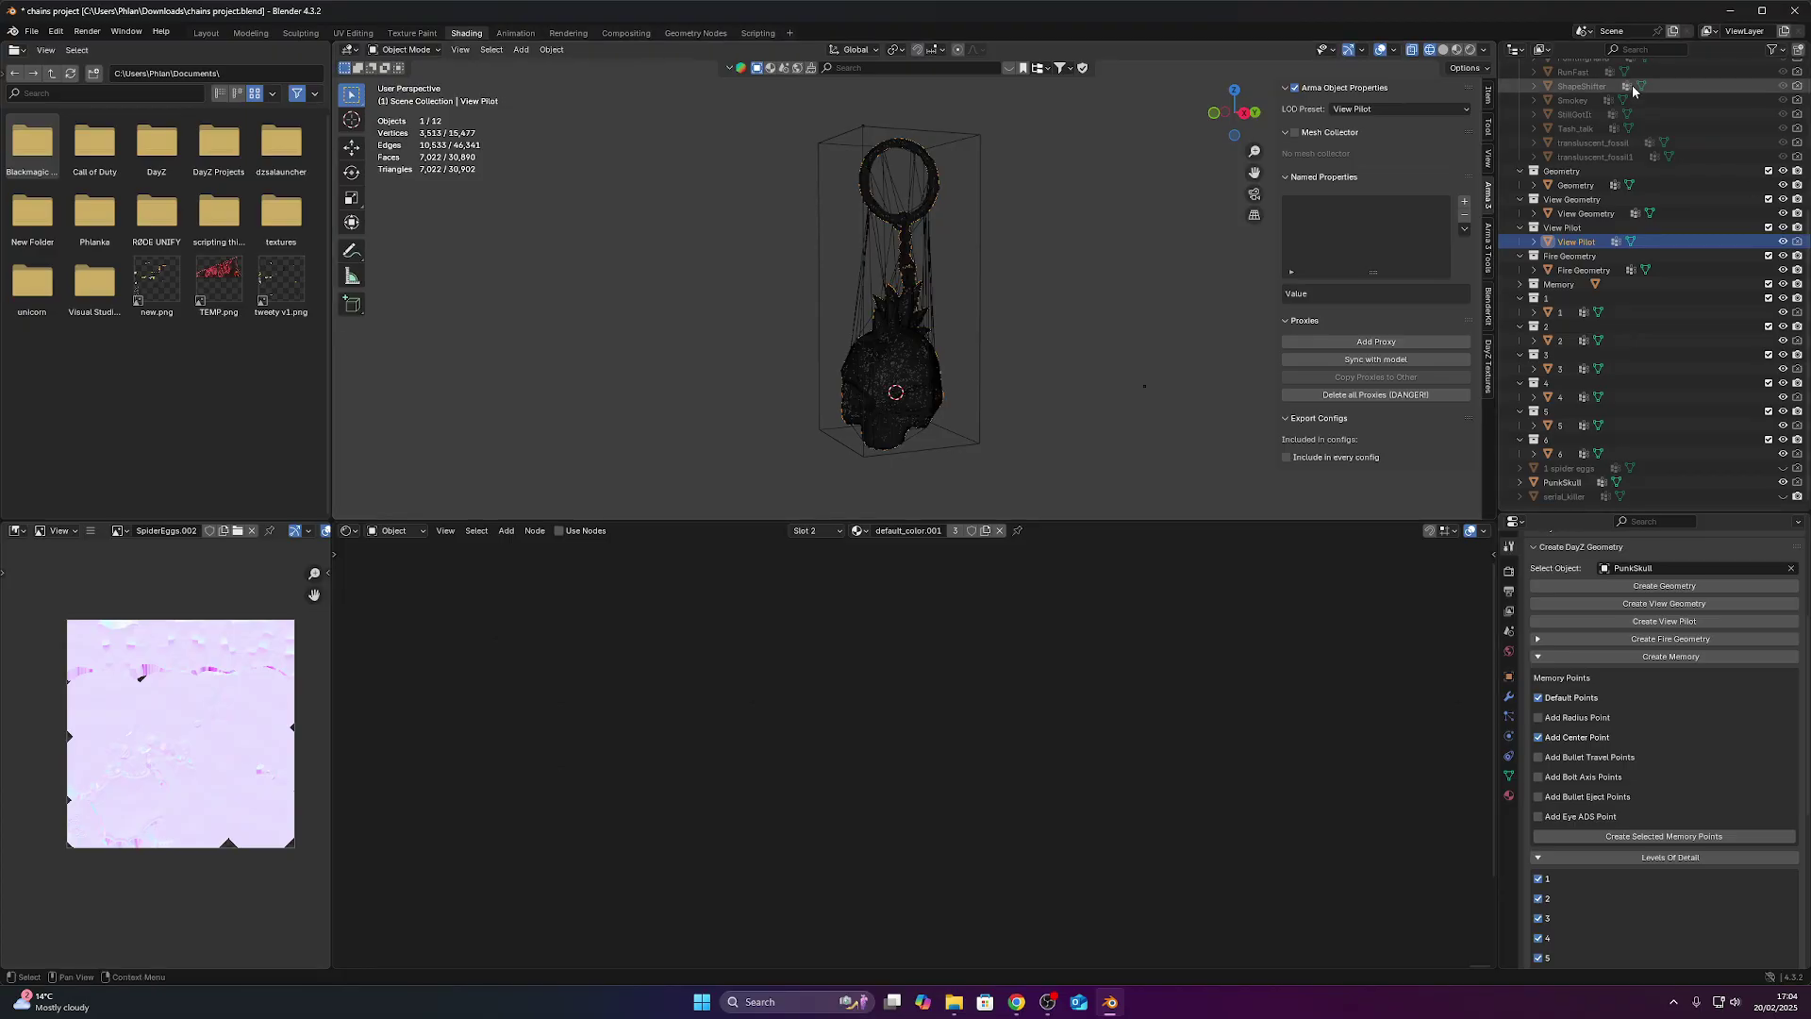
middle_drag(1130, 510, 962, 469)
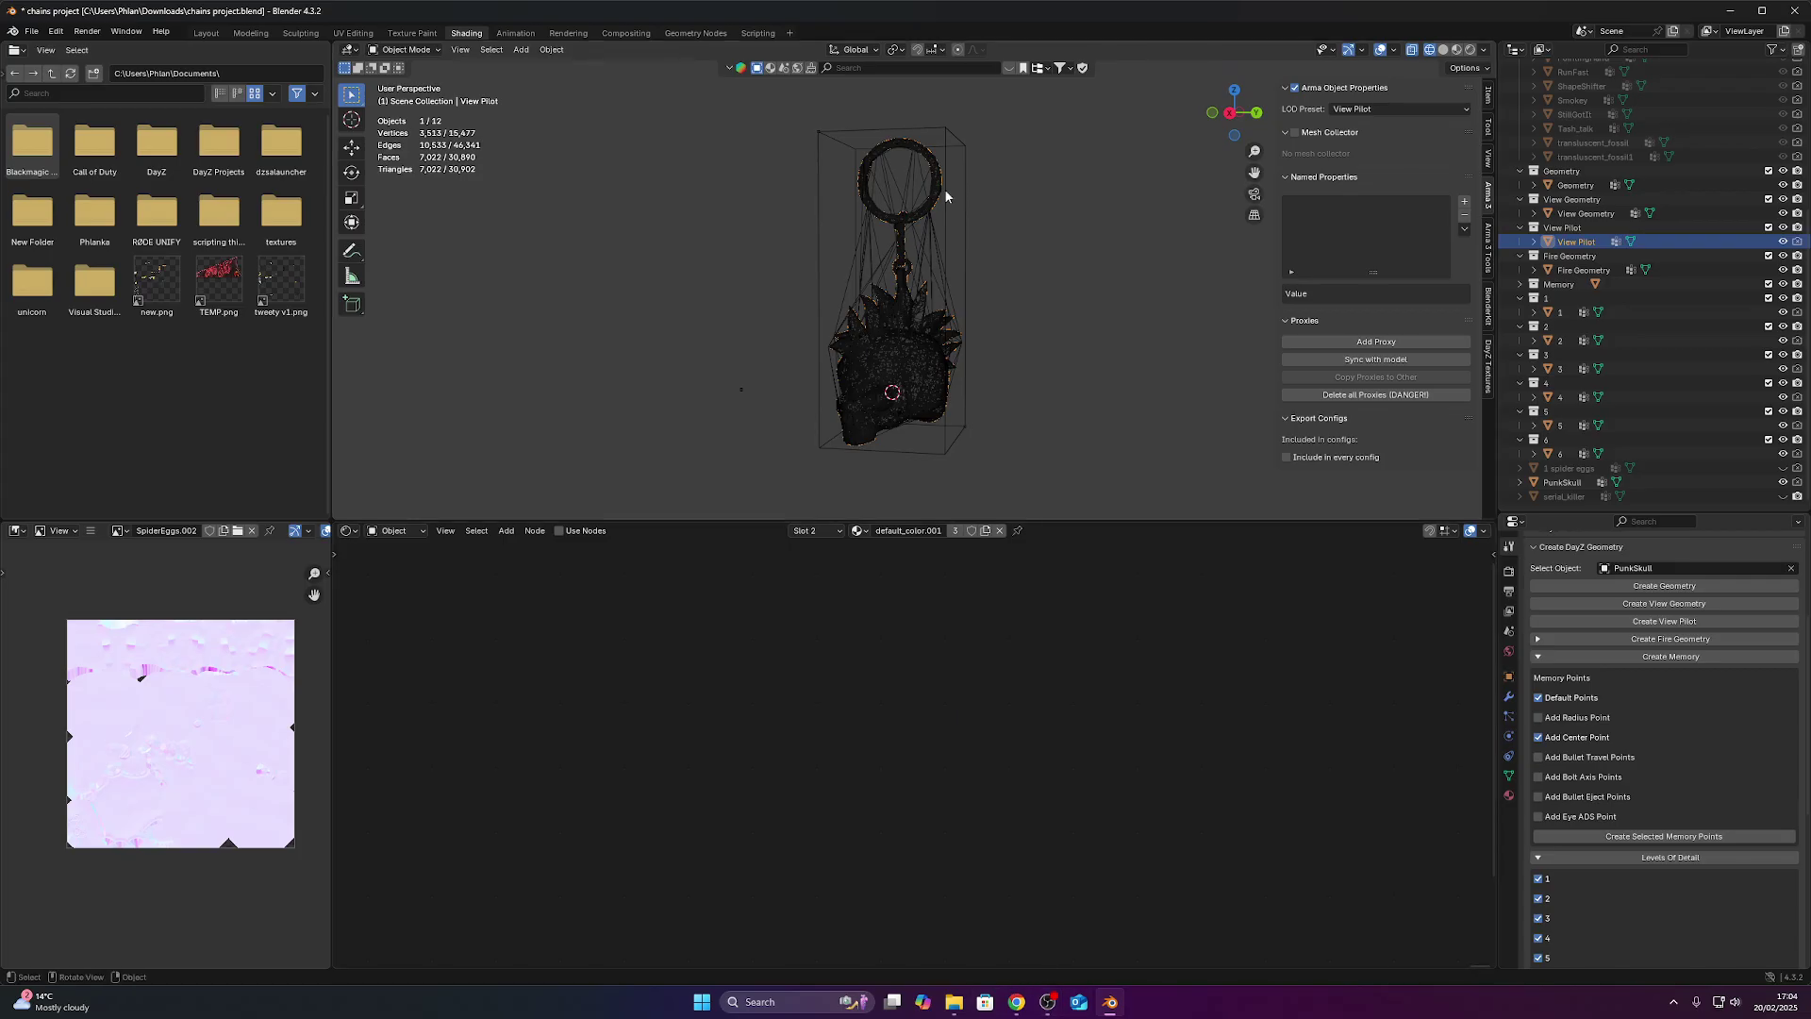
middle_drag(930, 462, 1061, 368)
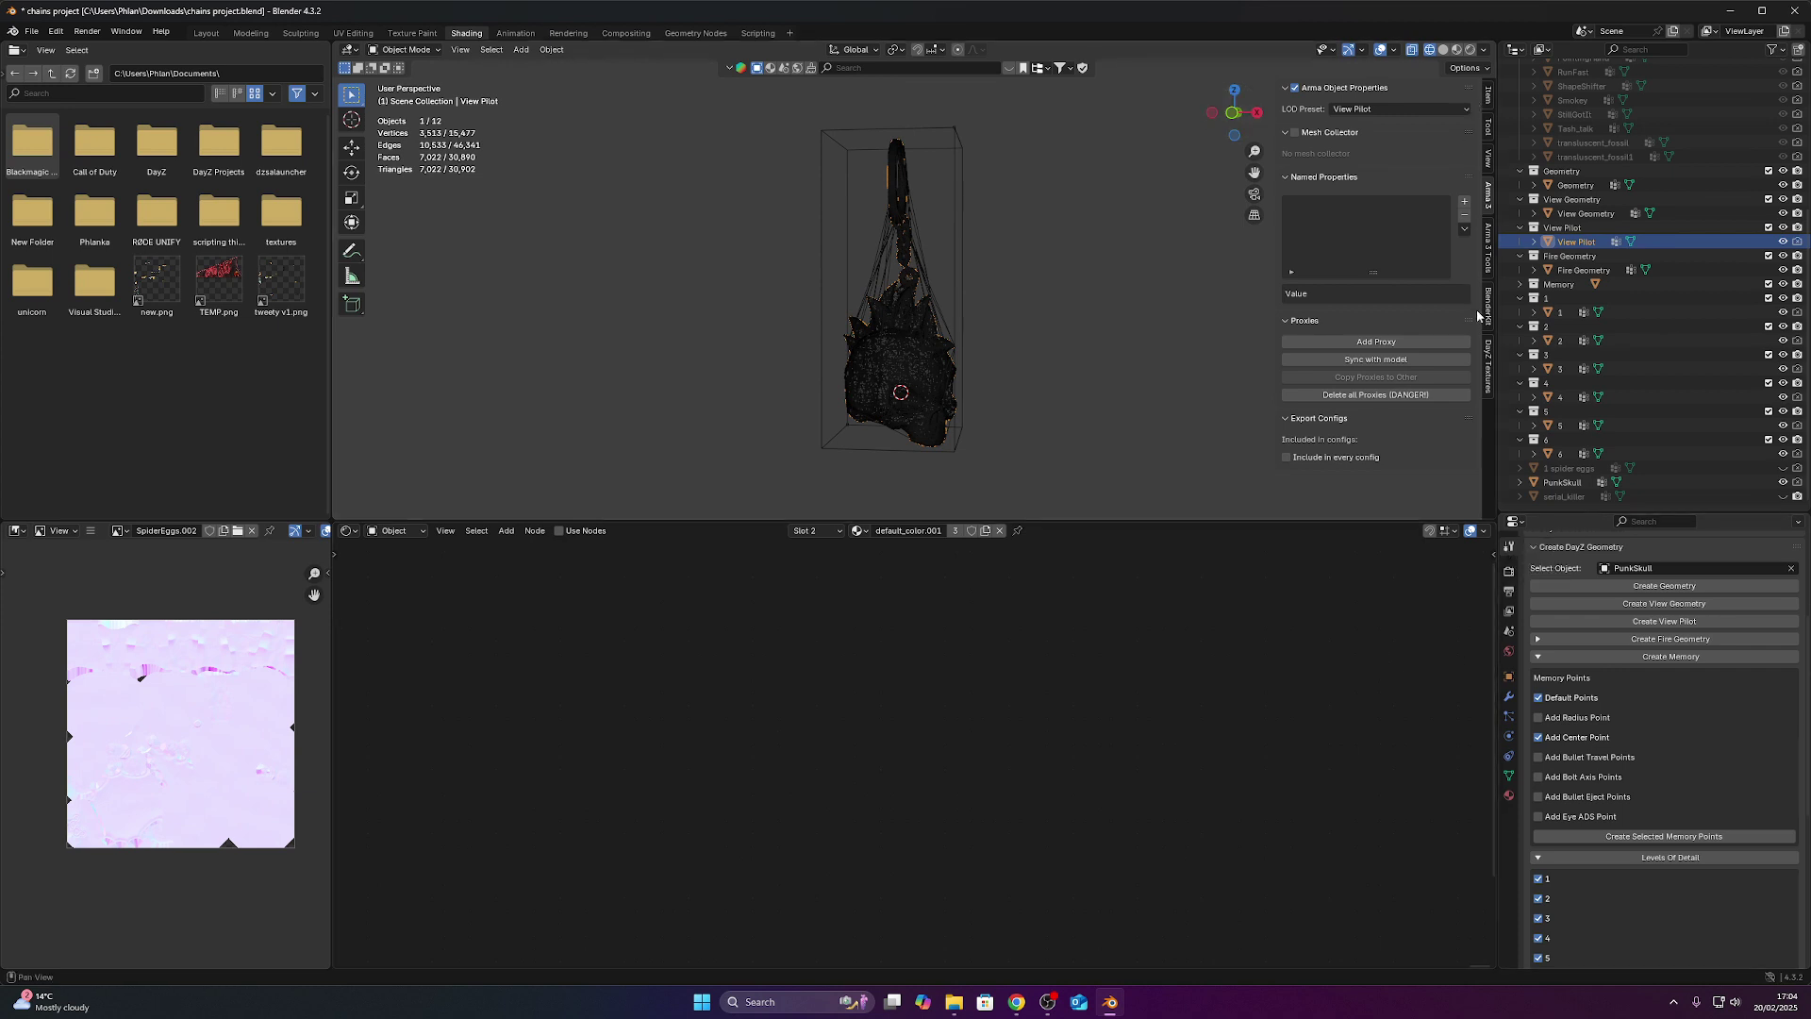
Show the DayZ Textures sidebar panel and check the DayZ Texture Baker in Render properties.
click(1490, 358)
middle_drag(981, 405, 1000, 424)
click(1509, 571)
scroll(1592, 779, down, 2)
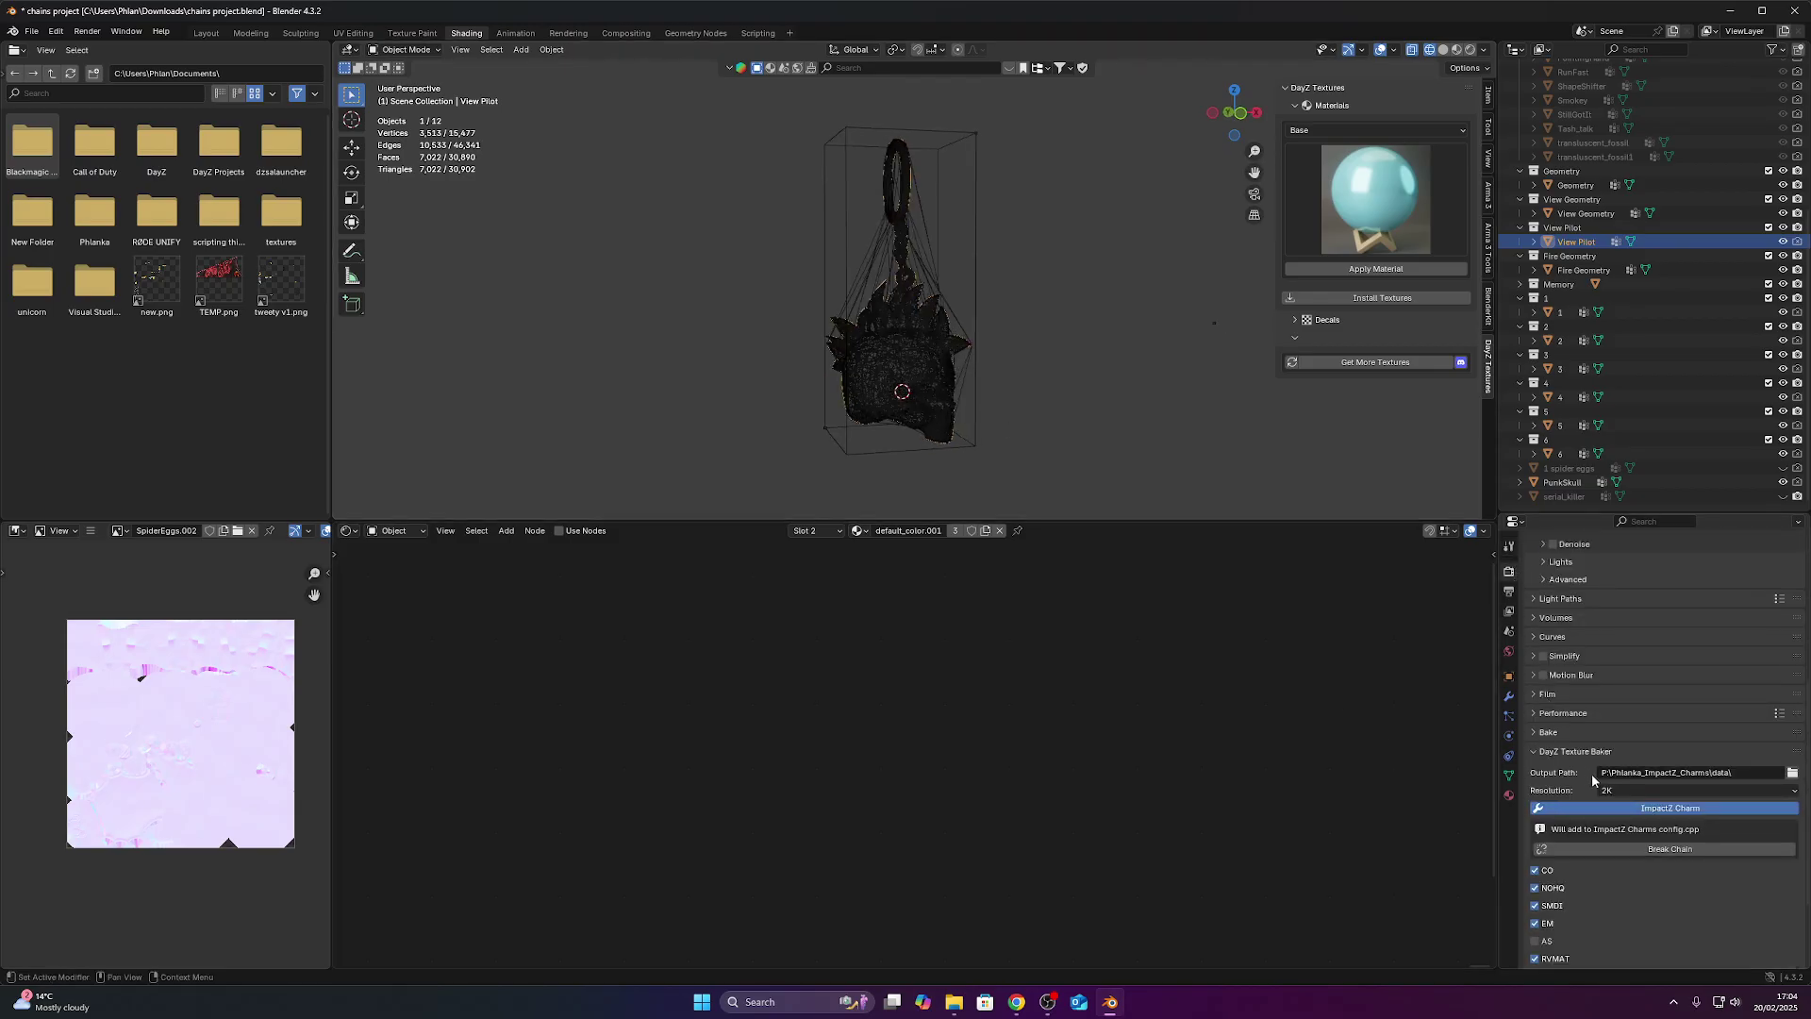
scroll(1580, 782, down, 3)
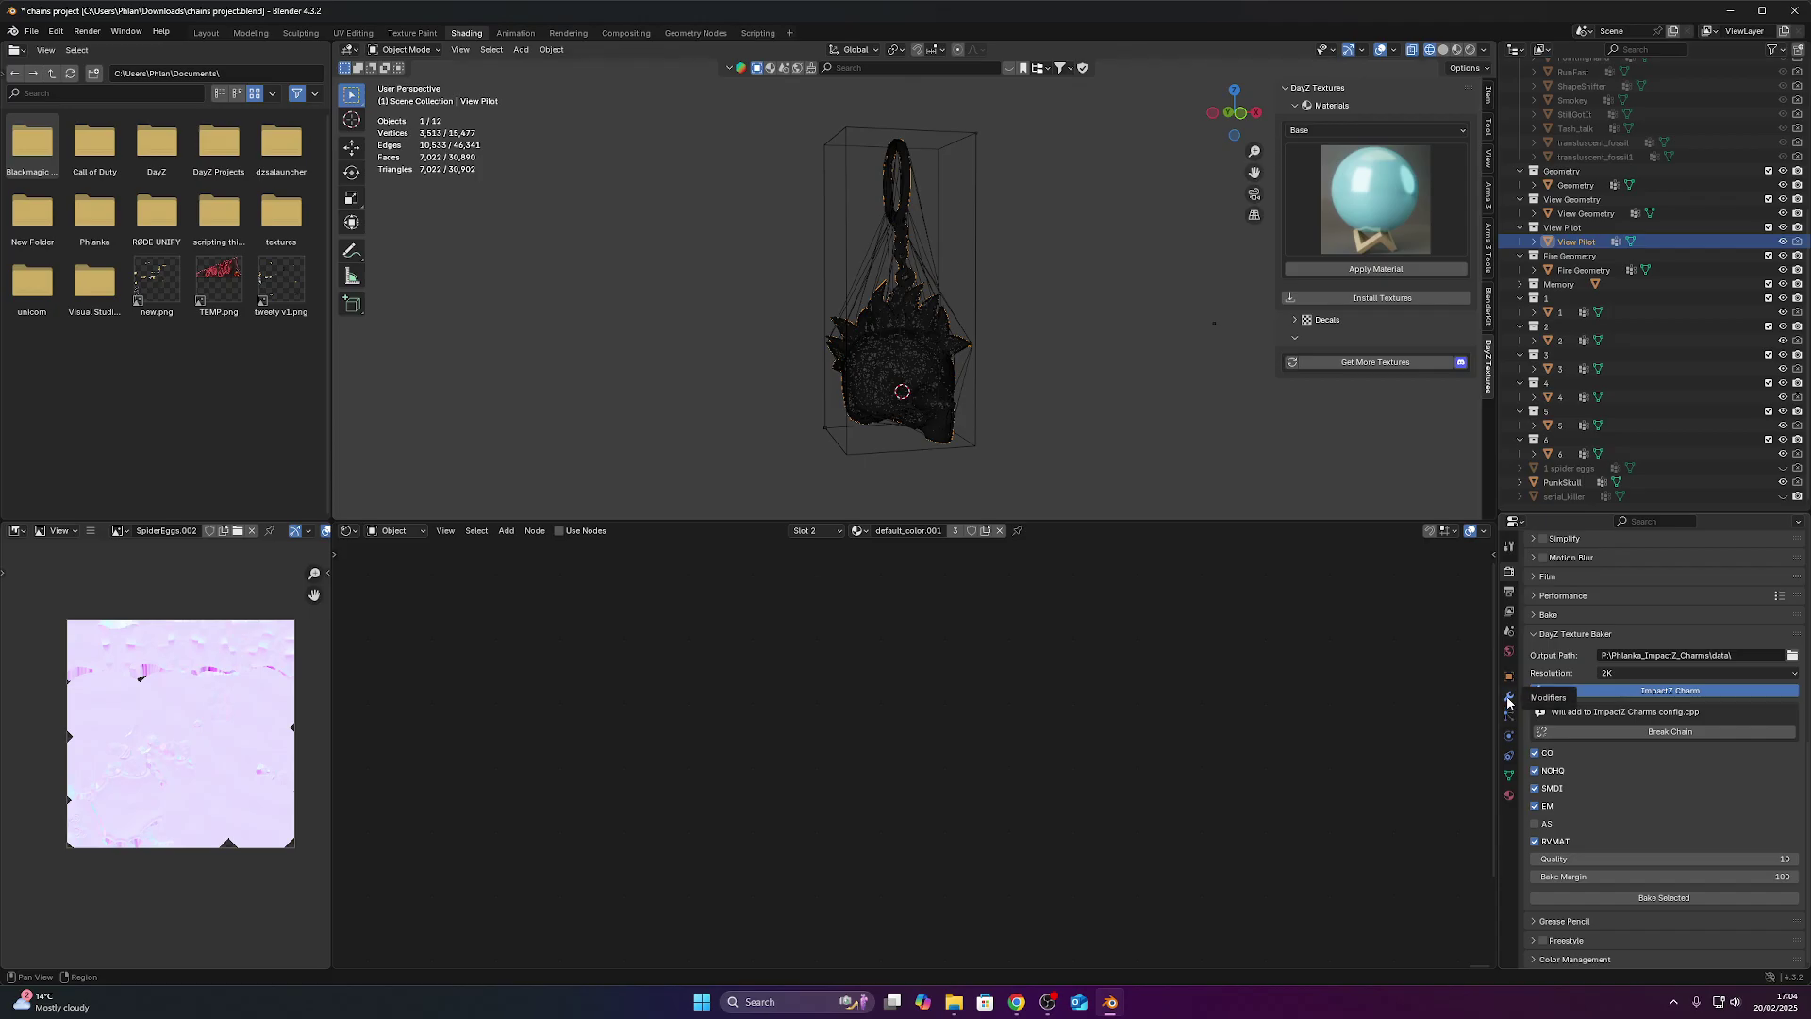
Switch to the Tool properties and expand the DayZ Texture Animator settings.
click(1509, 547)
scroll(1604, 679, down, 3)
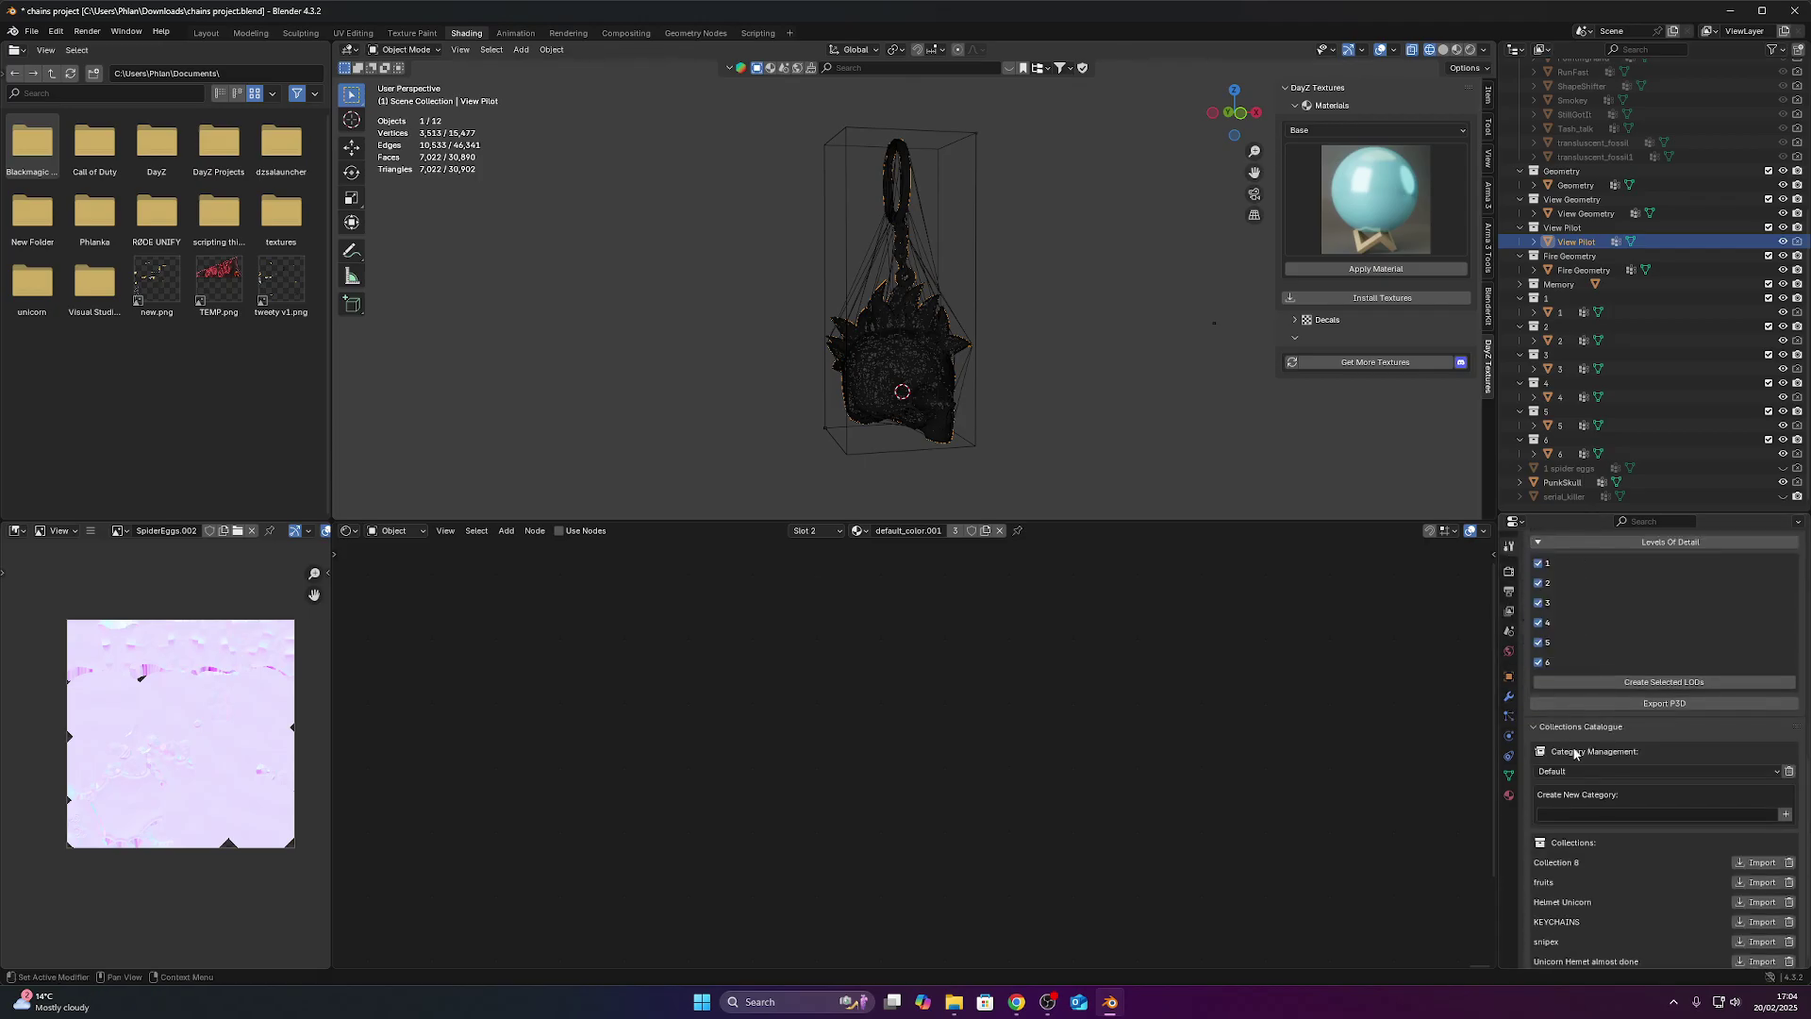
scroll(1581, 766, up, 10)
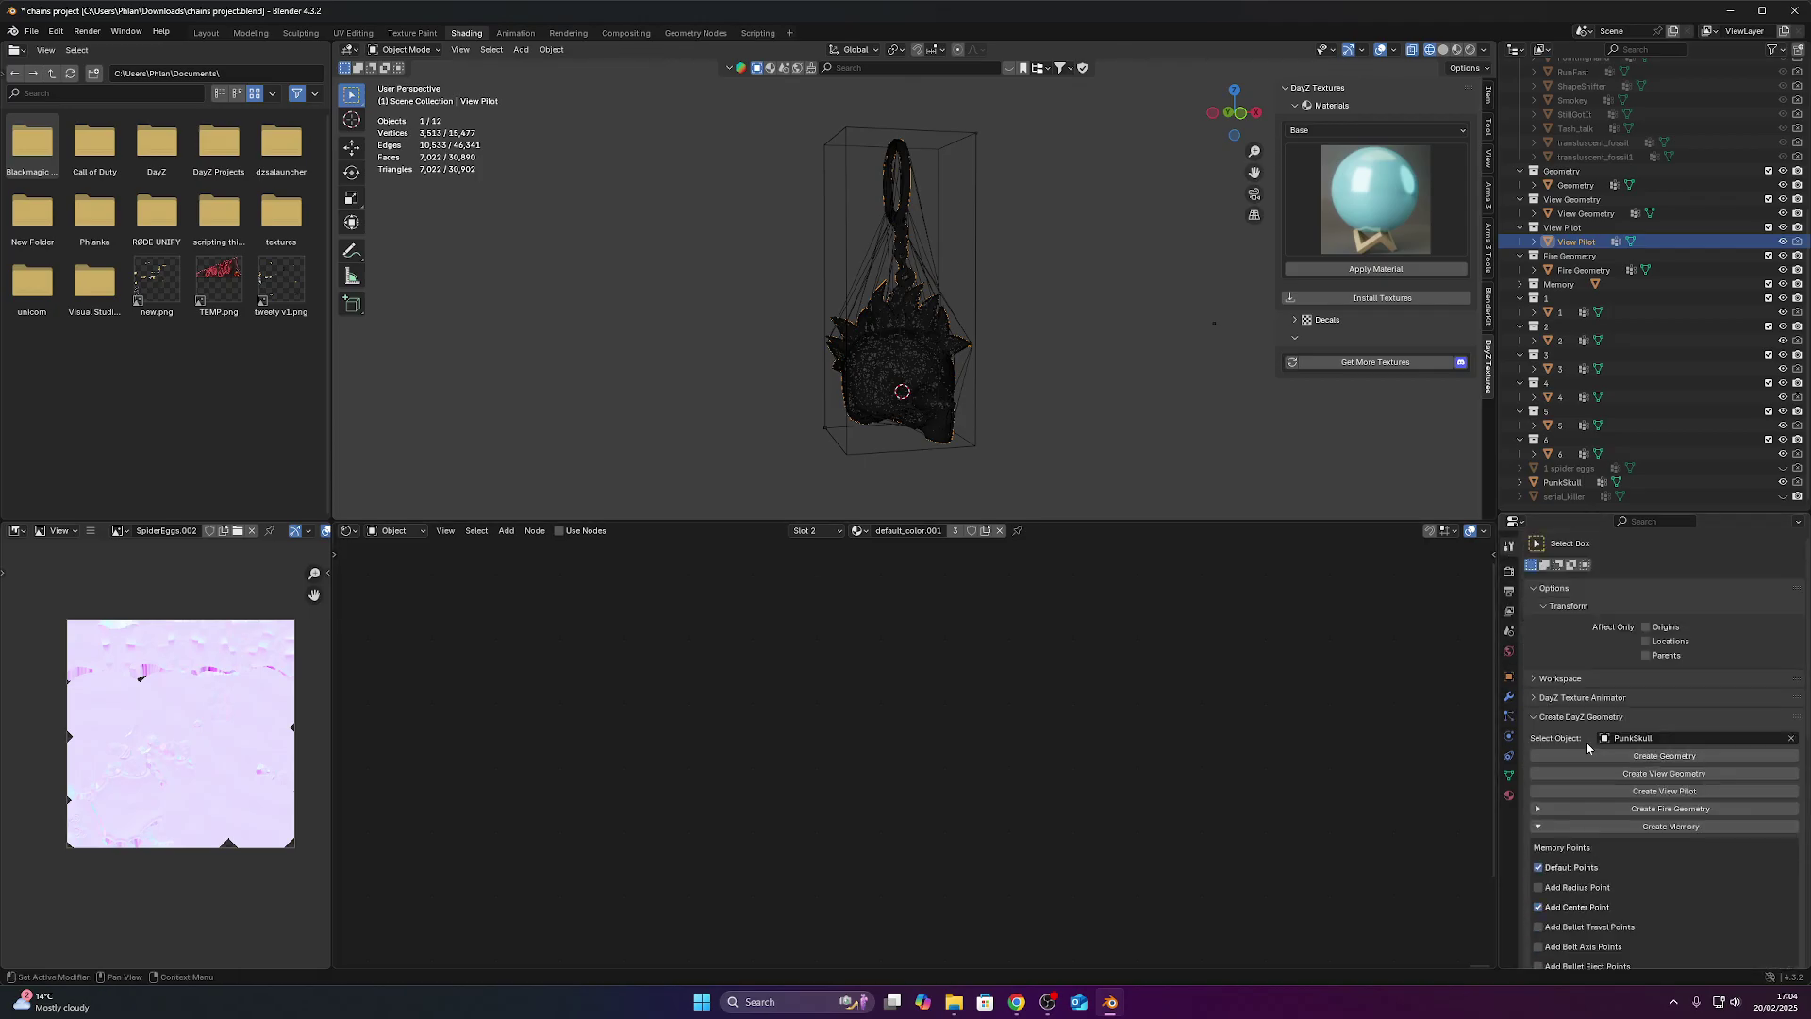
click(1532, 697)
Add a hidden selection entry to the texture animator, leaving its name empty.
scroll(1622, 548, down, 5)
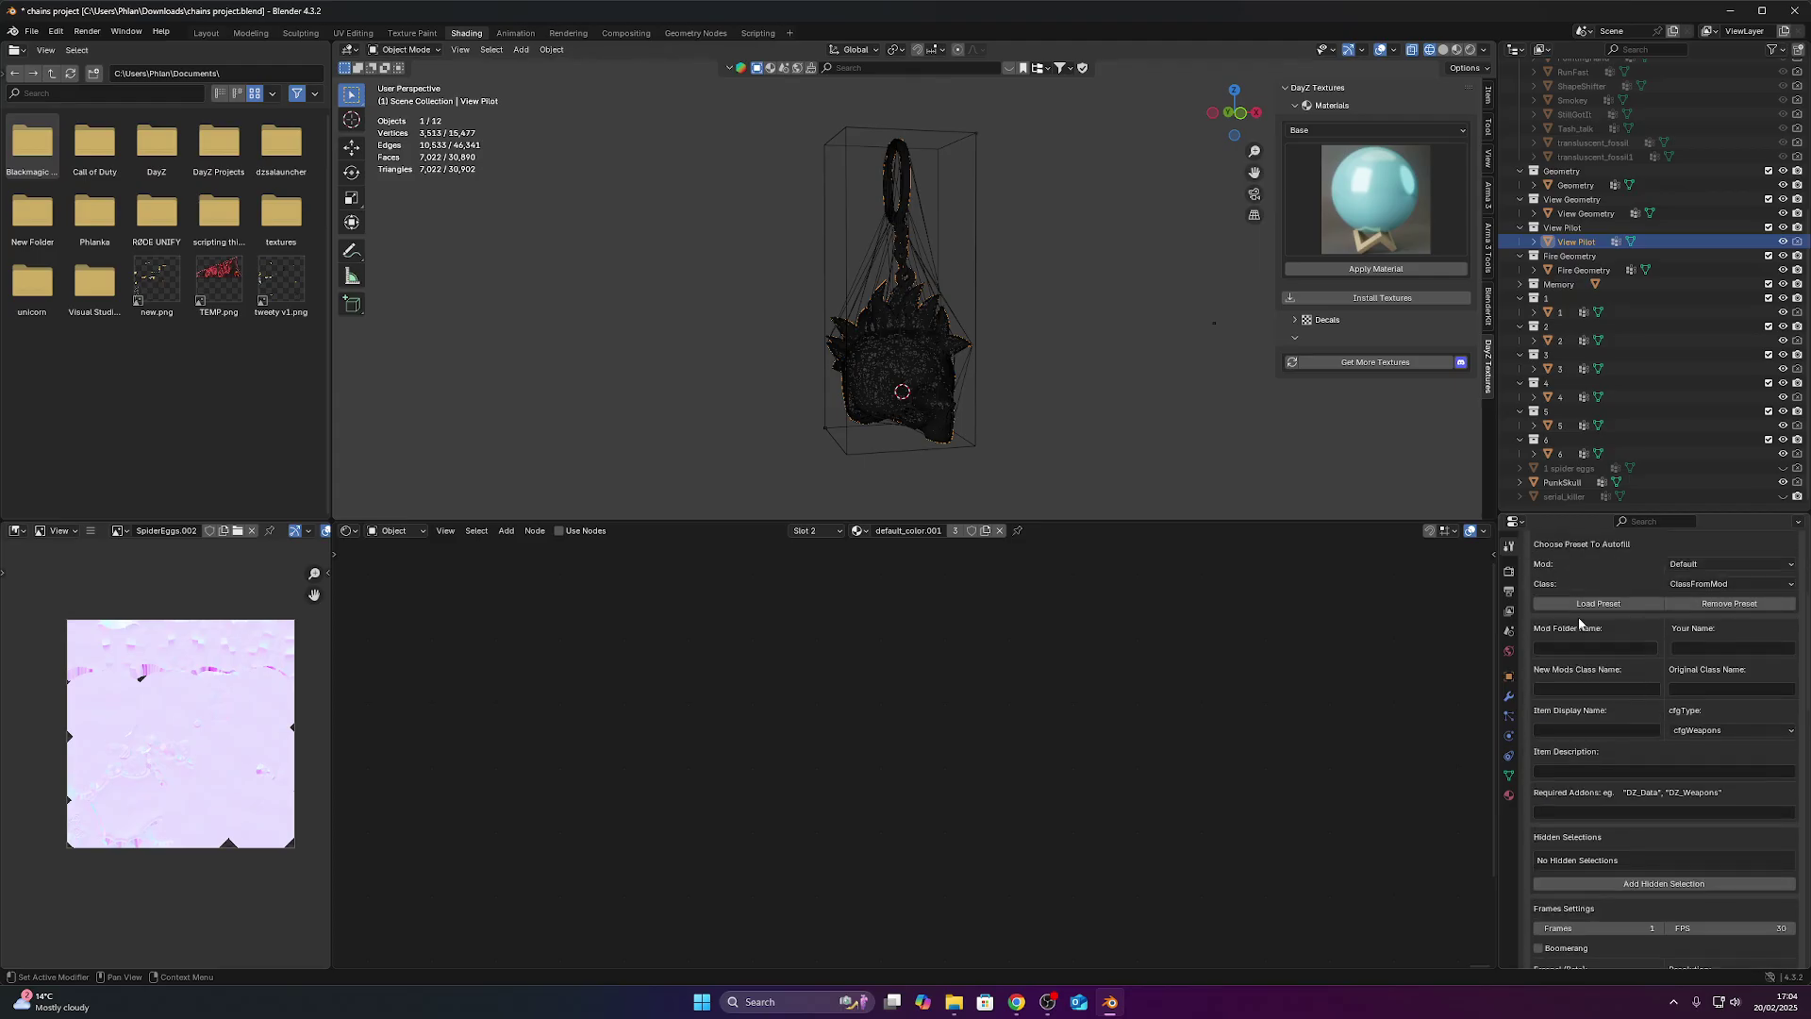
click(1594, 676)
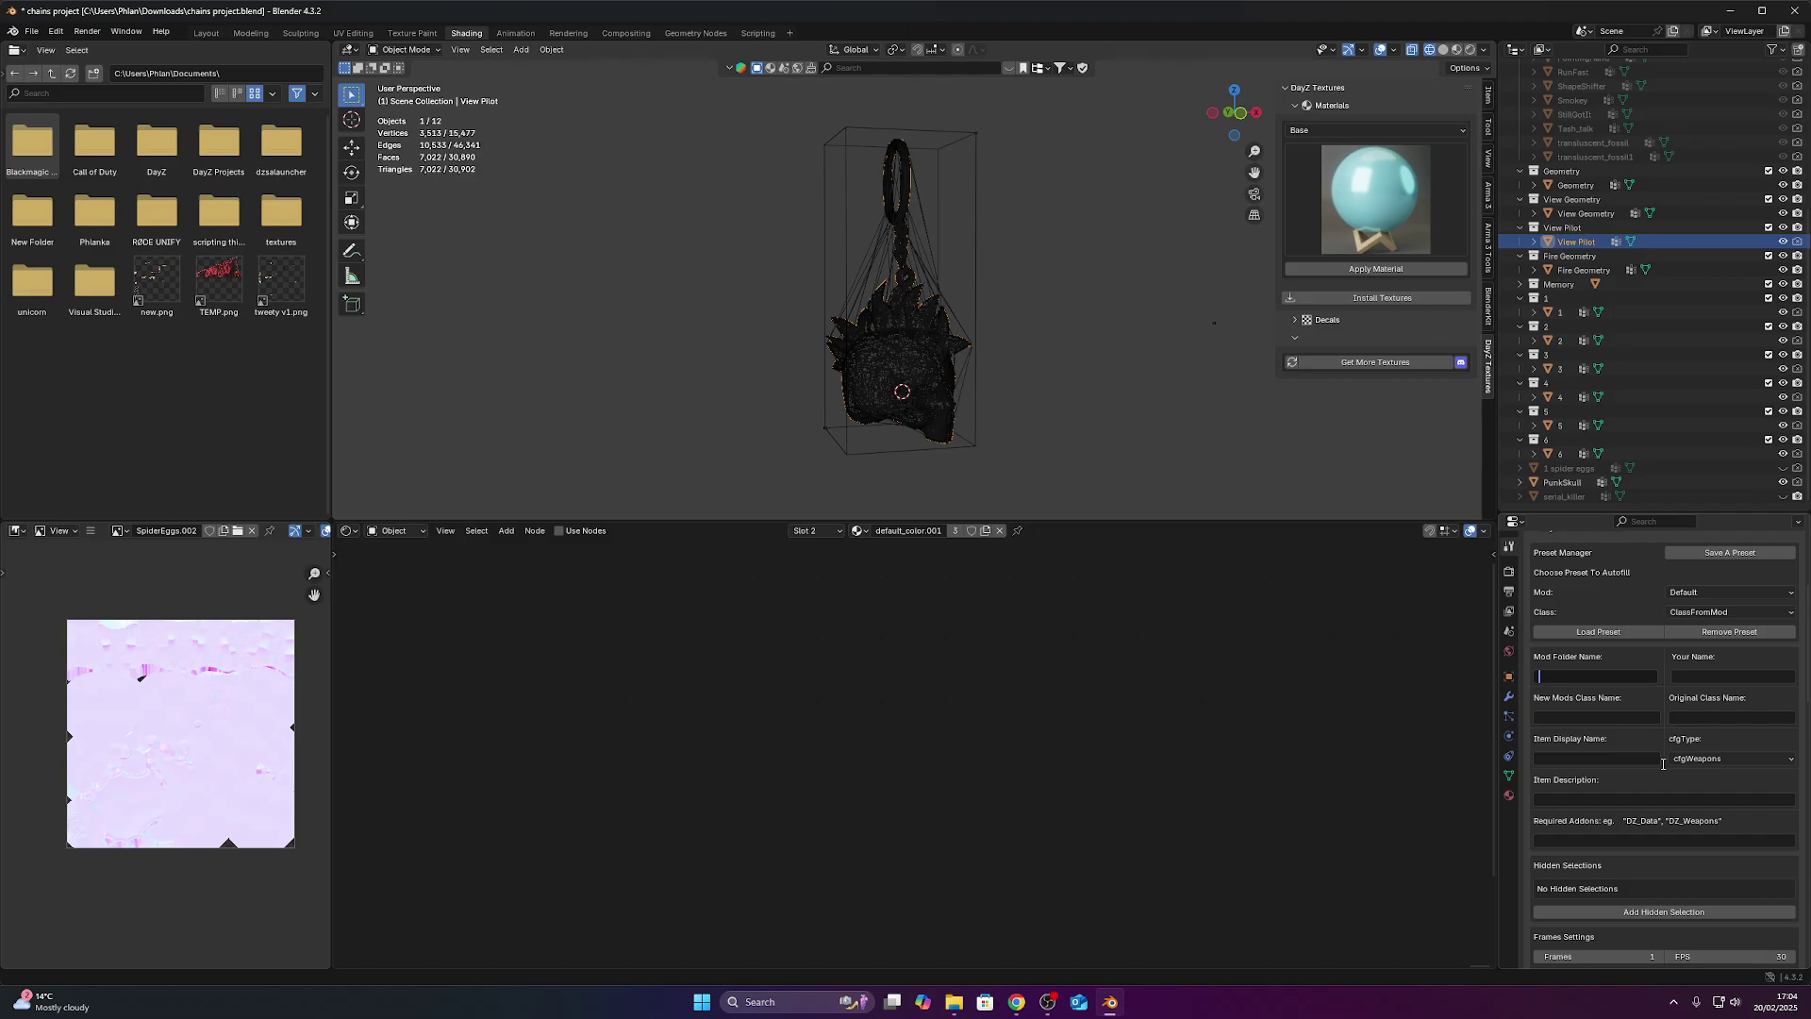
scroll(1674, 769, down, 5)
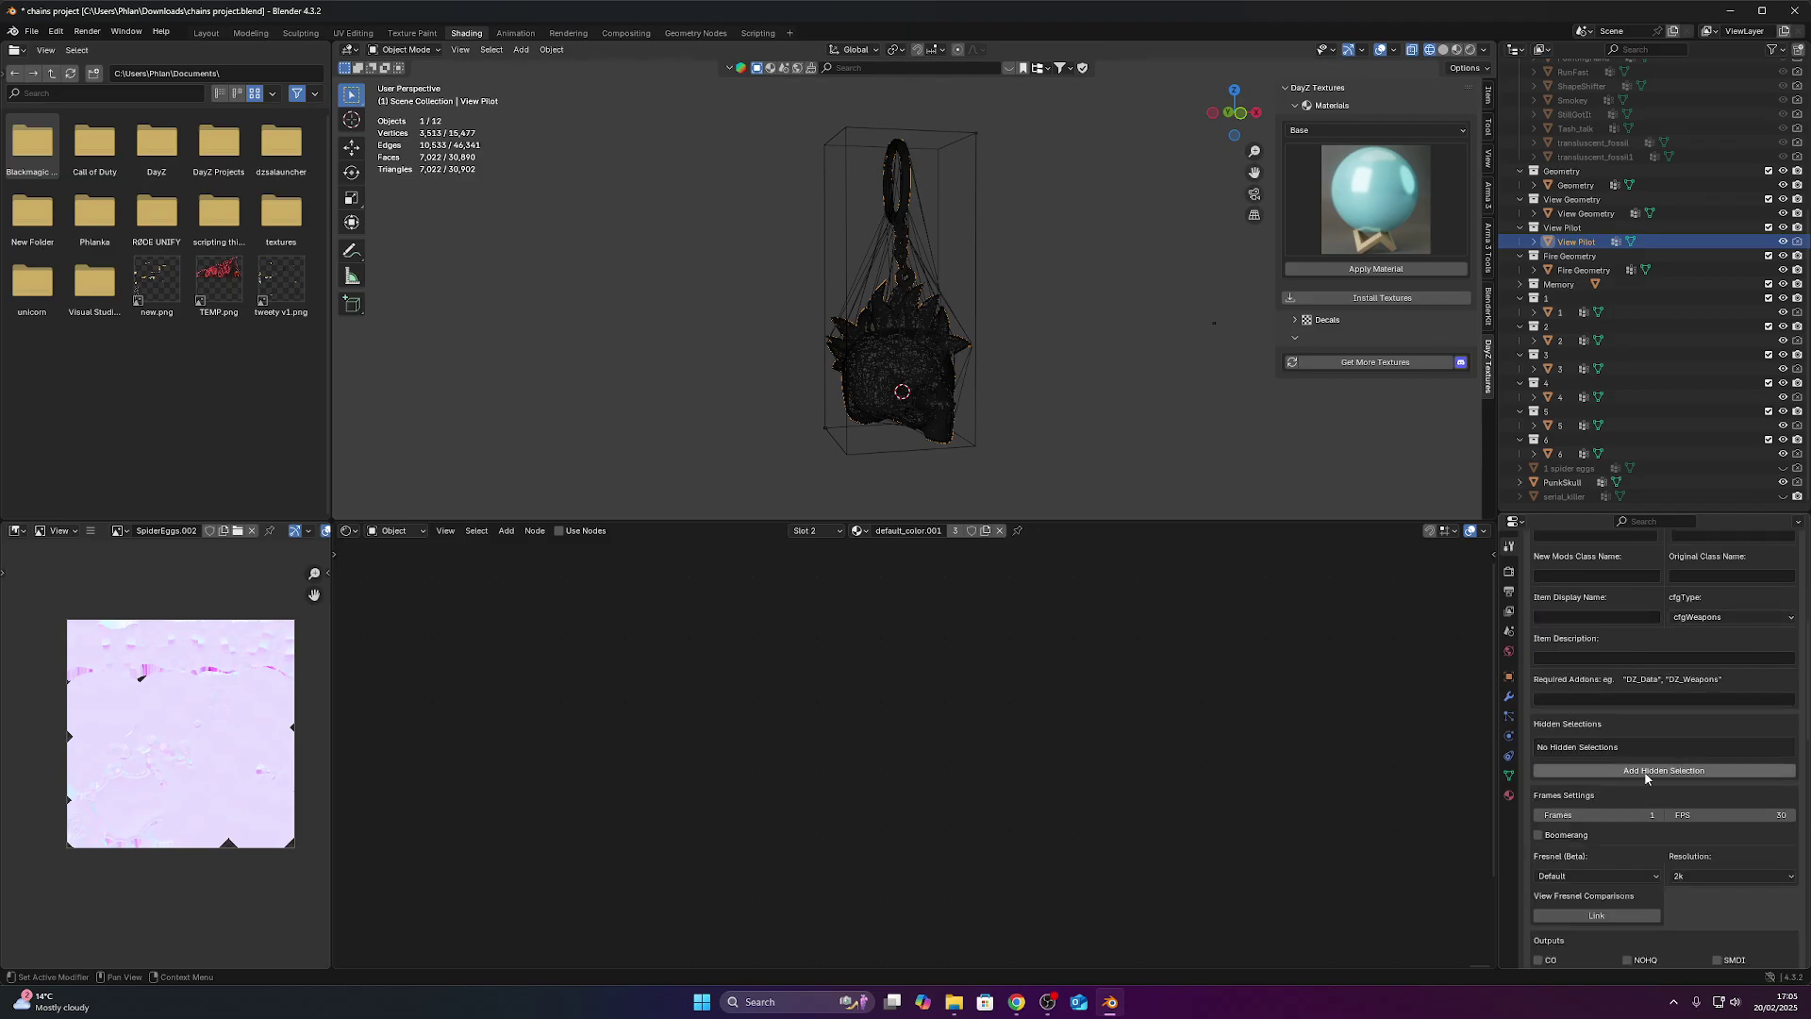
click(1662, 771)
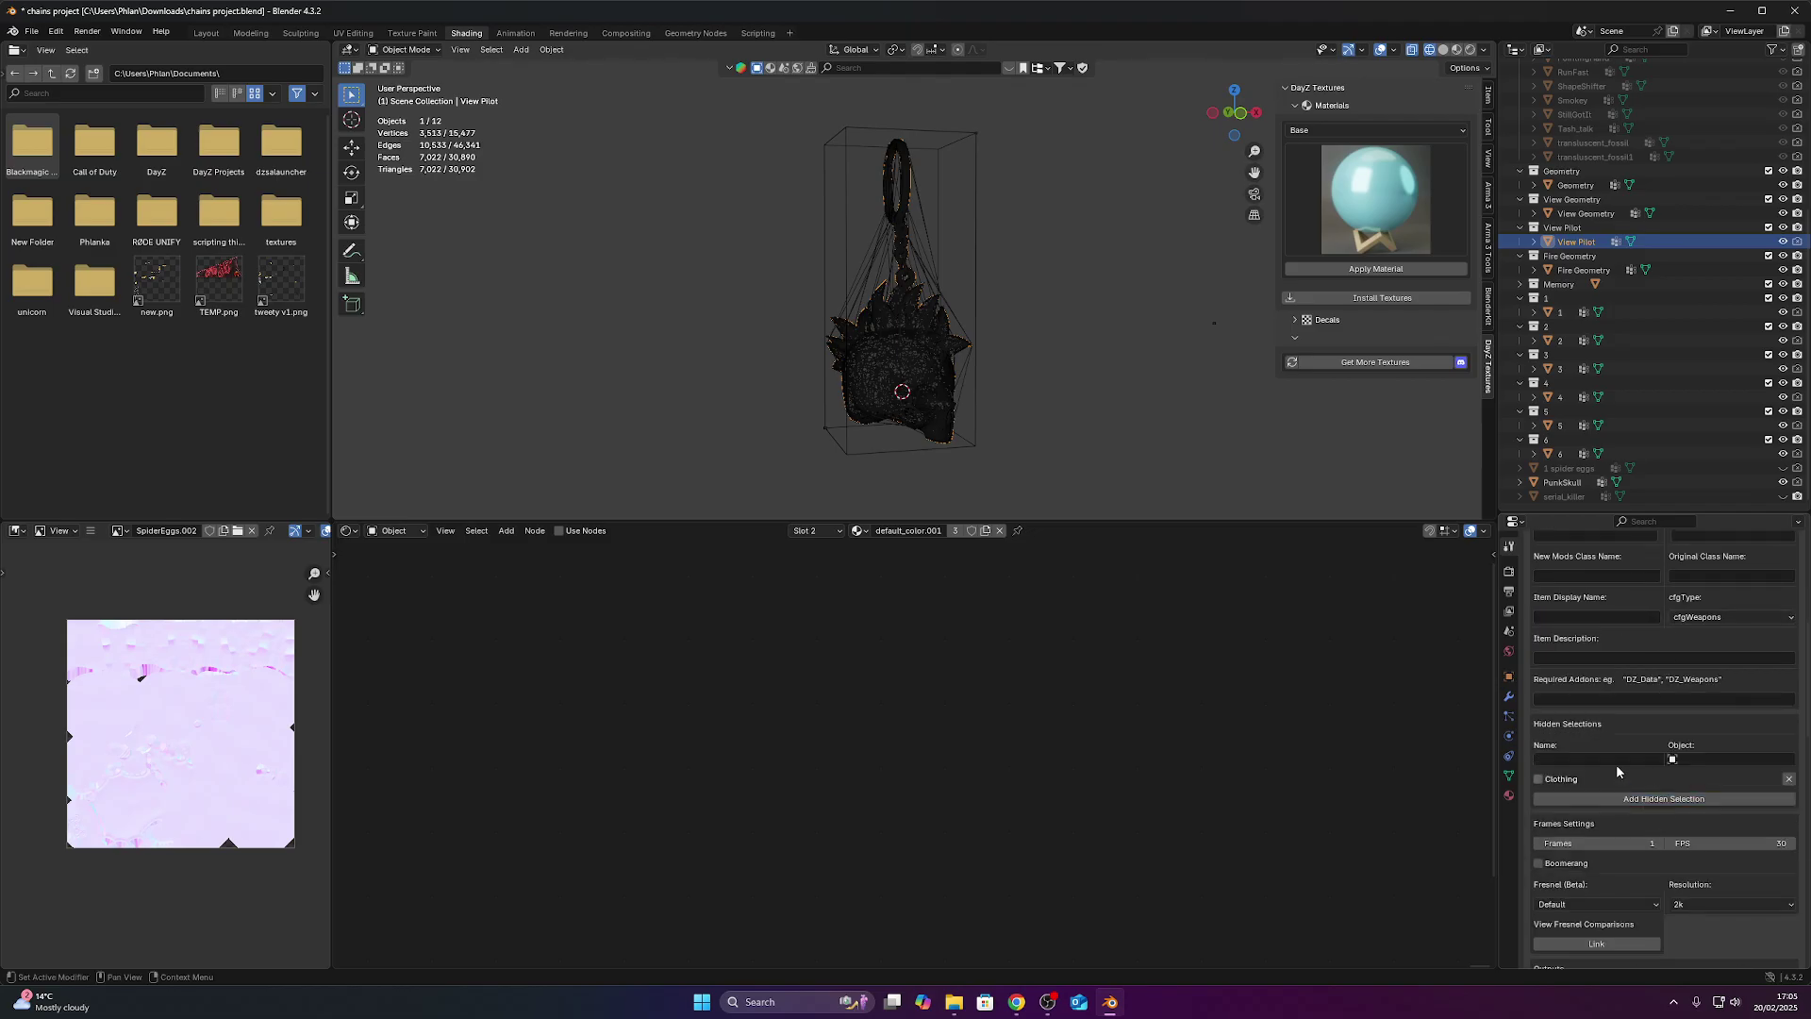
click(1661, 760)
key(Return)
Enable the CO, NOHQ and SMDI outputs and Advanced Render Settings.
scroll(1646, 812, down, 3)
scroll(1653, 826, down, 4)
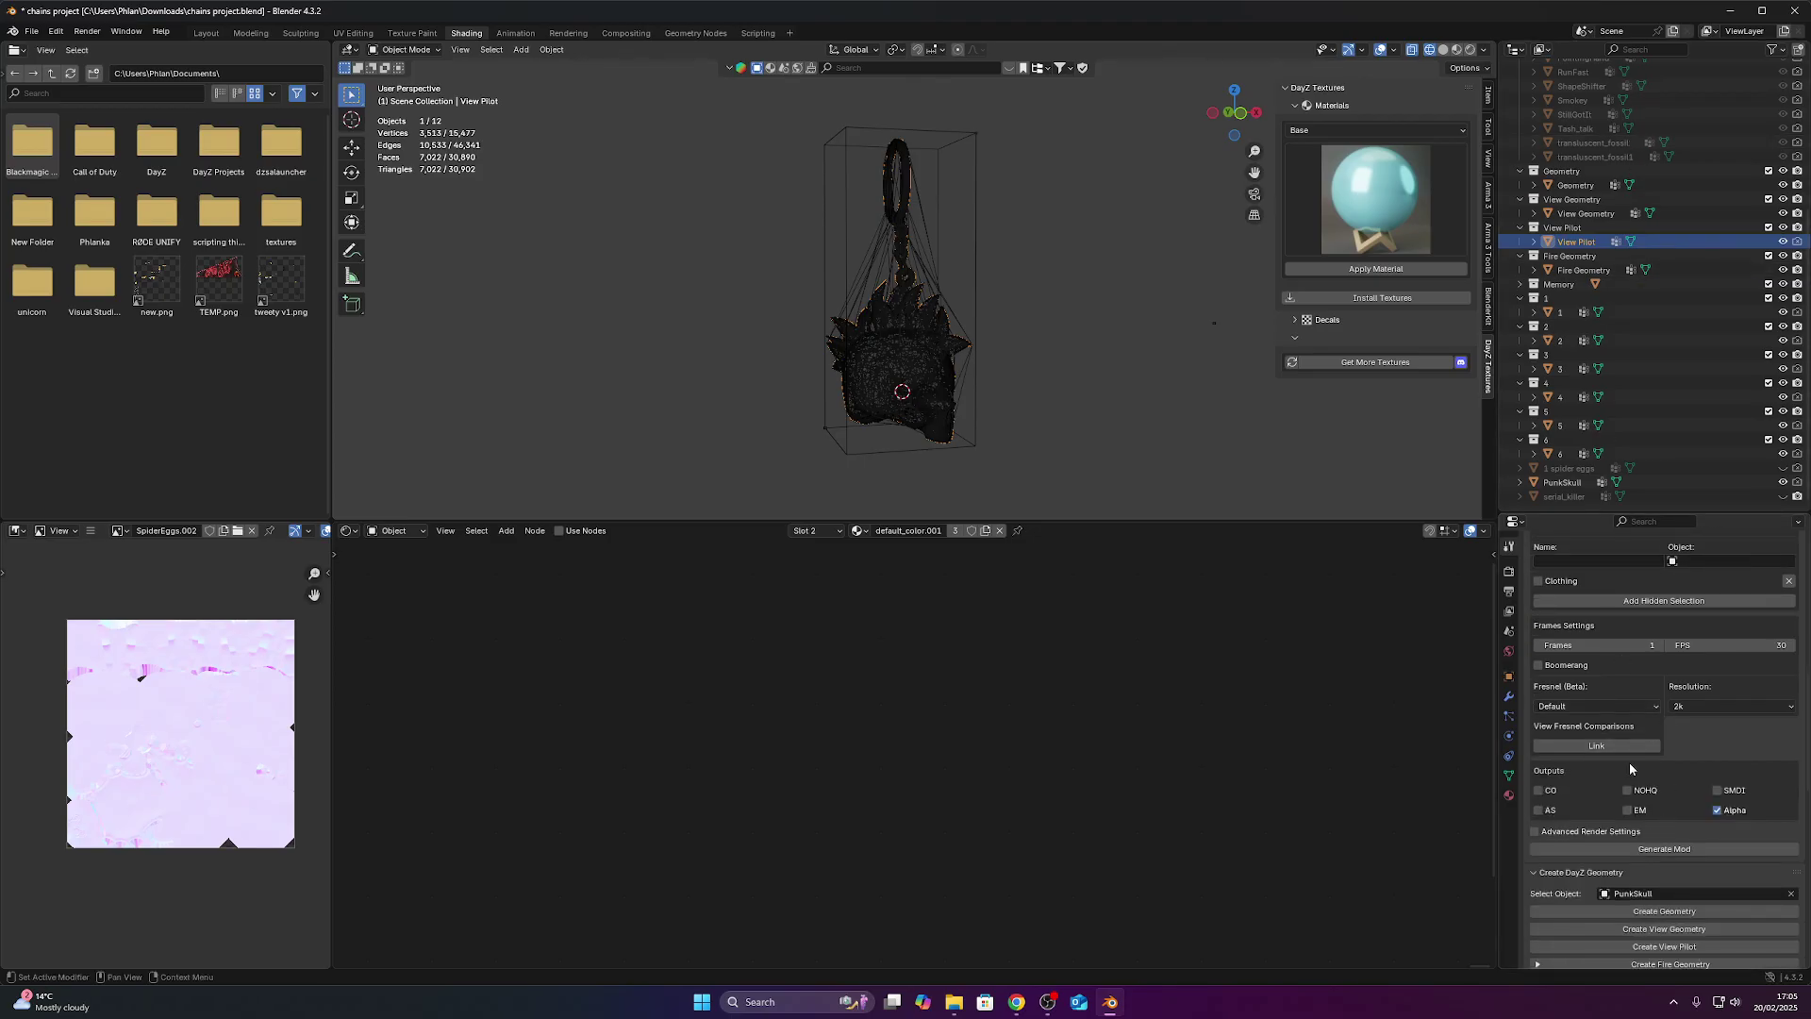
click(1646, 791)
click(1718, 791)
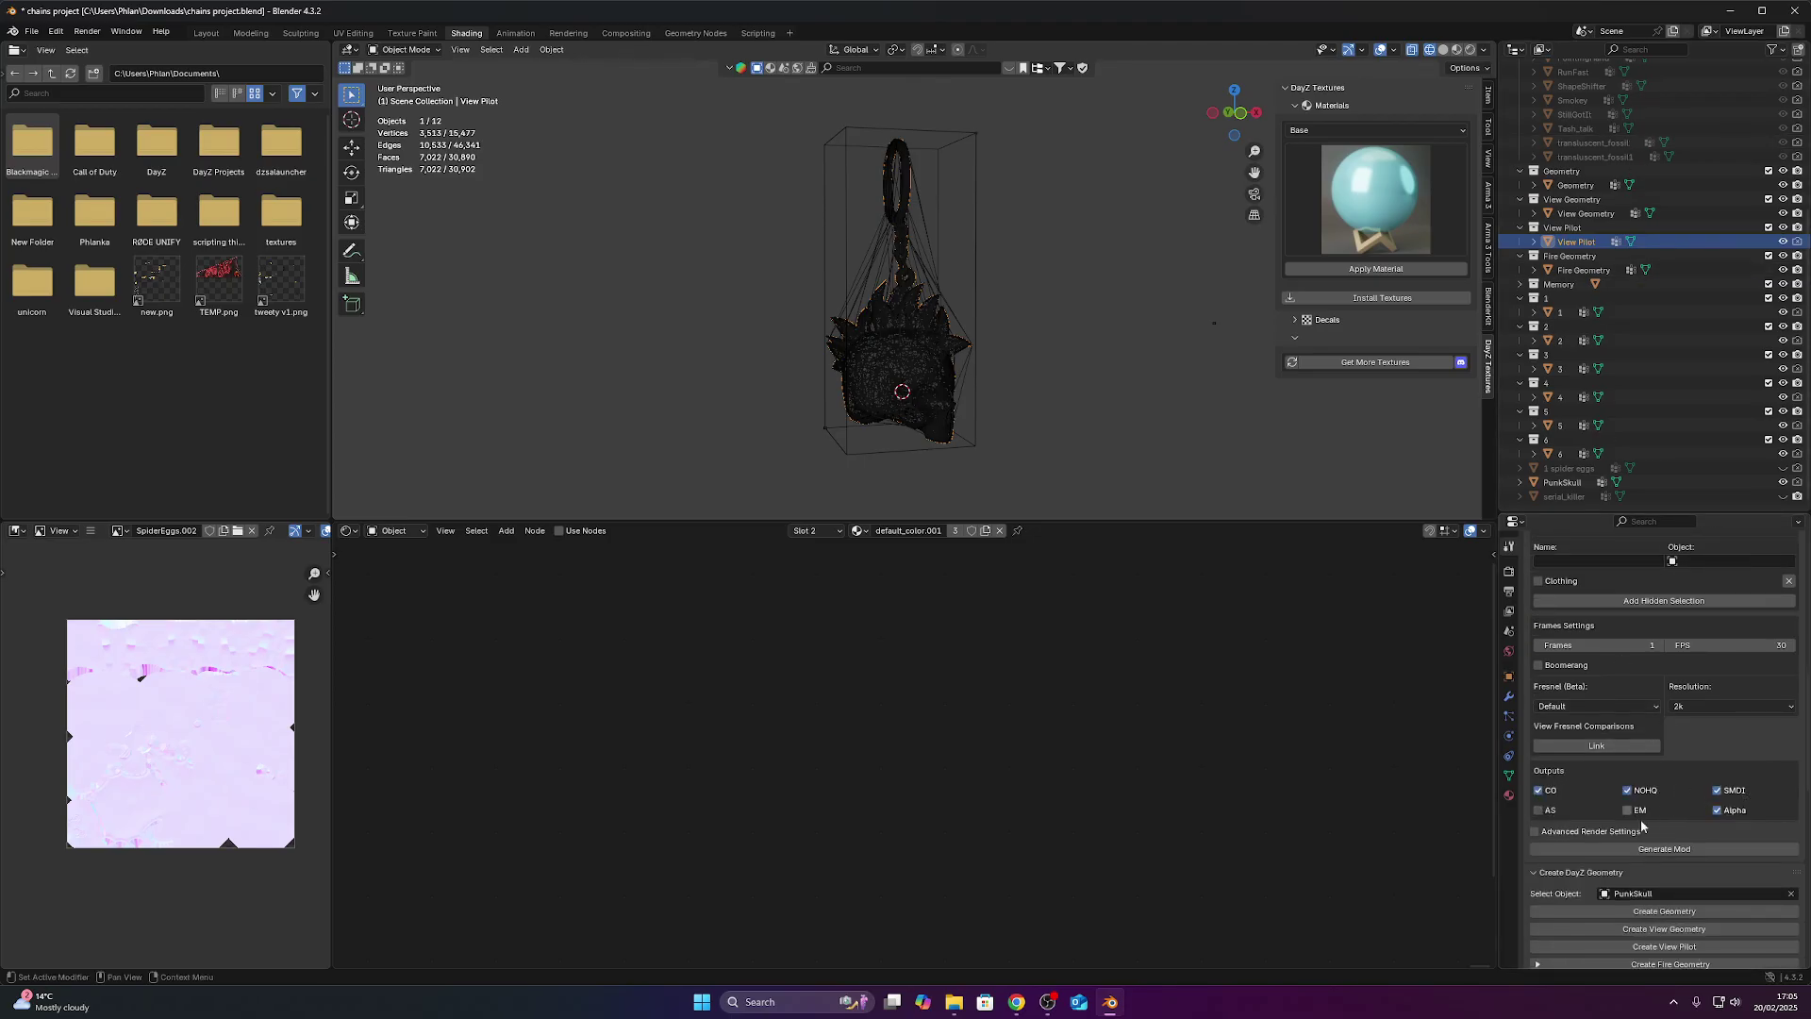
click(1535, 831)
Return to the Texture Baker render settings, outputting to P:\Phlanka_ImpactZ_Charms\data at 2K.
scroll(1606, 830, down, 4)
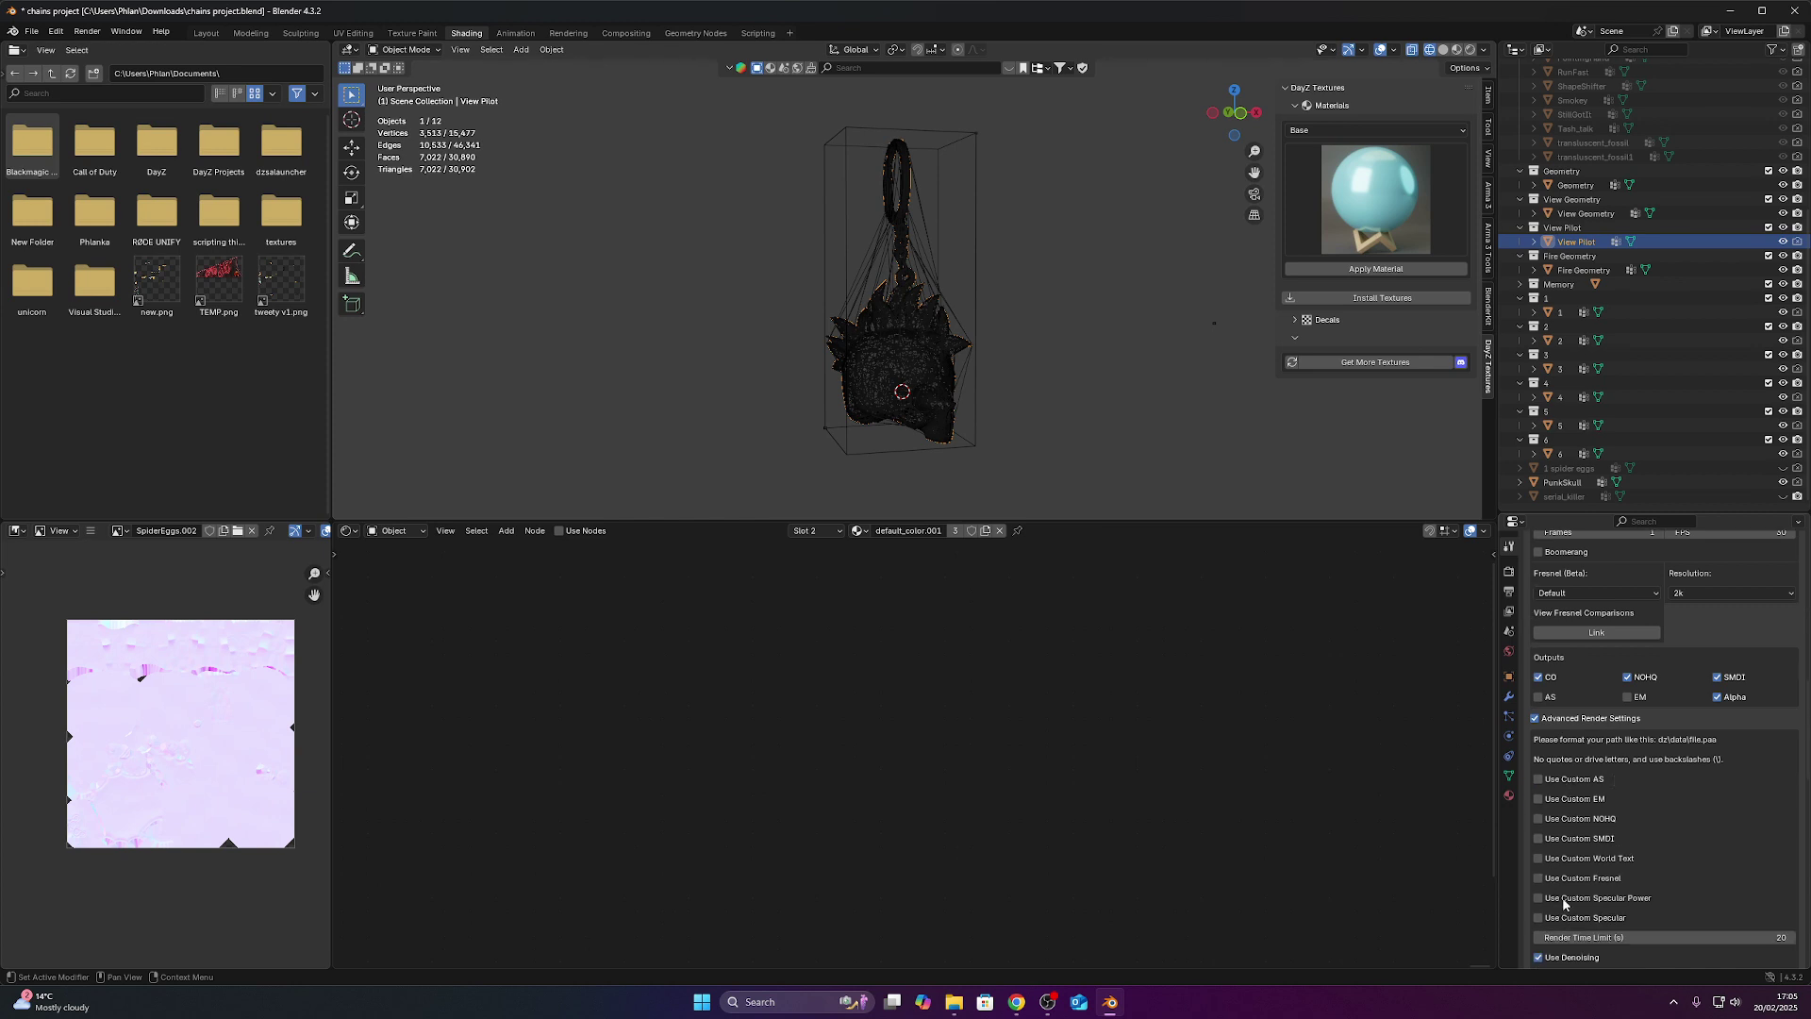
scroll(1566, 854, up, 4)
scroll(1573, 840, up, 3)
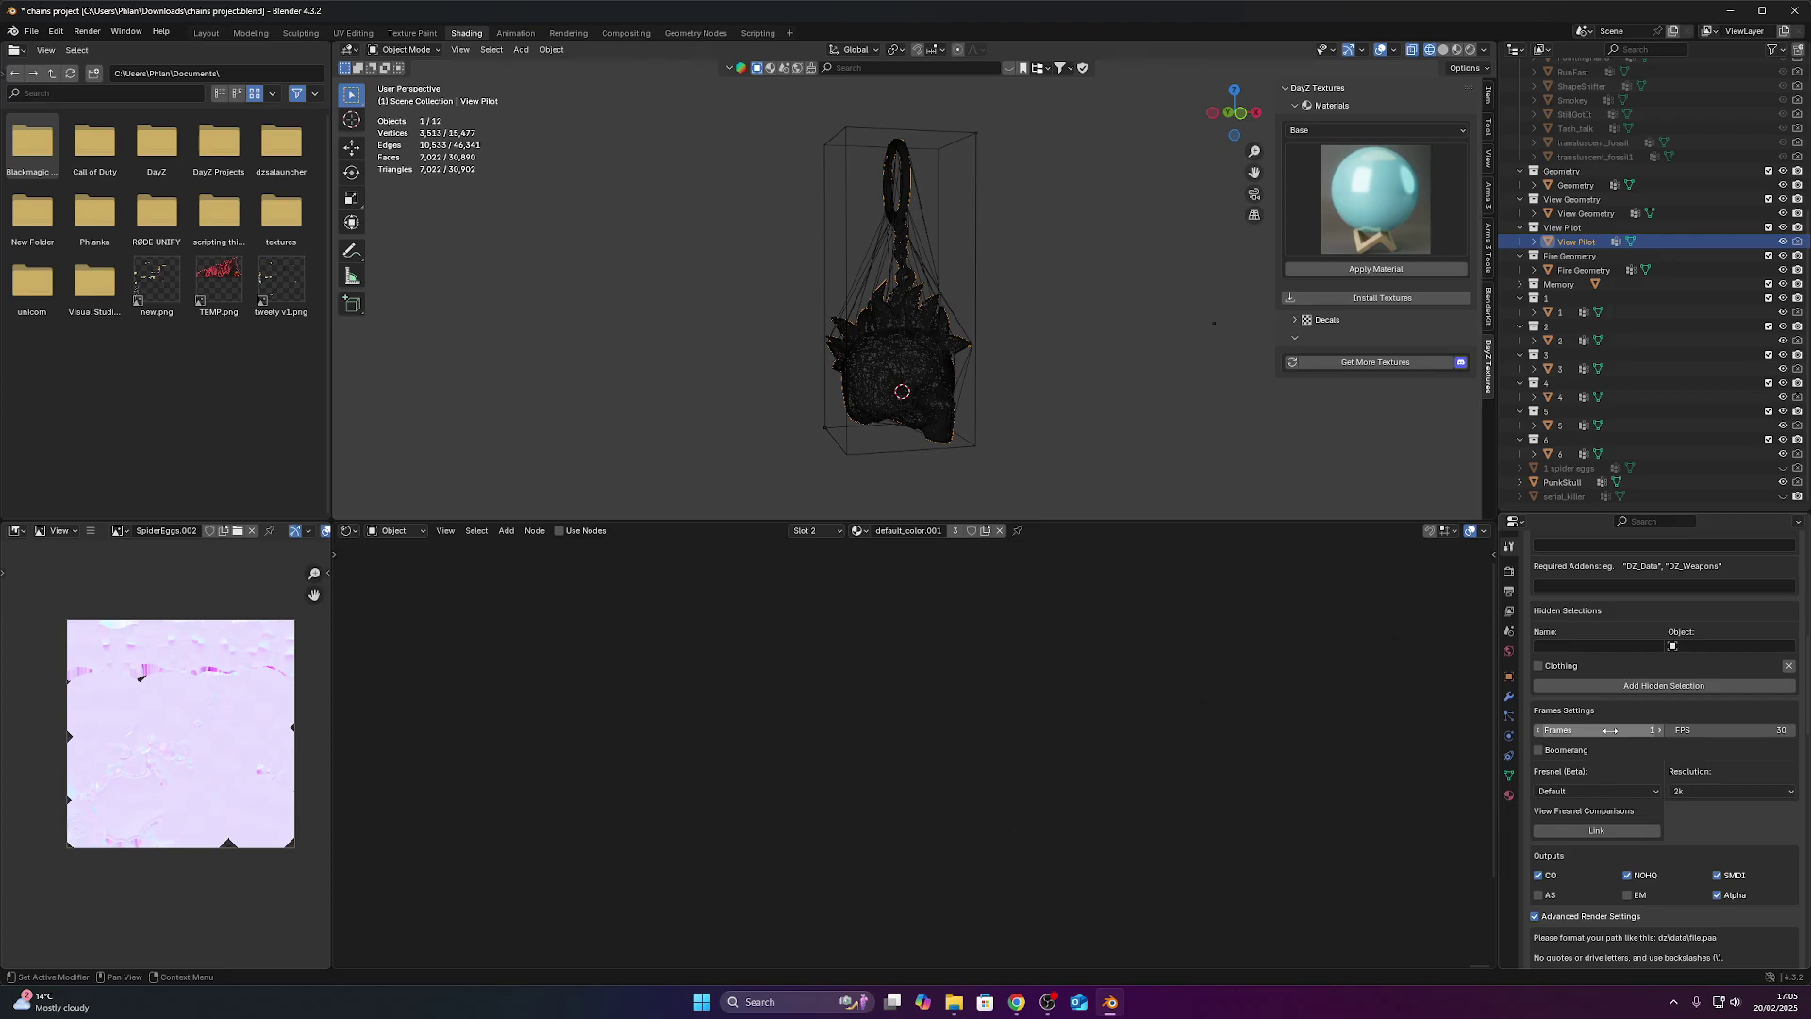
scroll(1632, 723, up, 2)
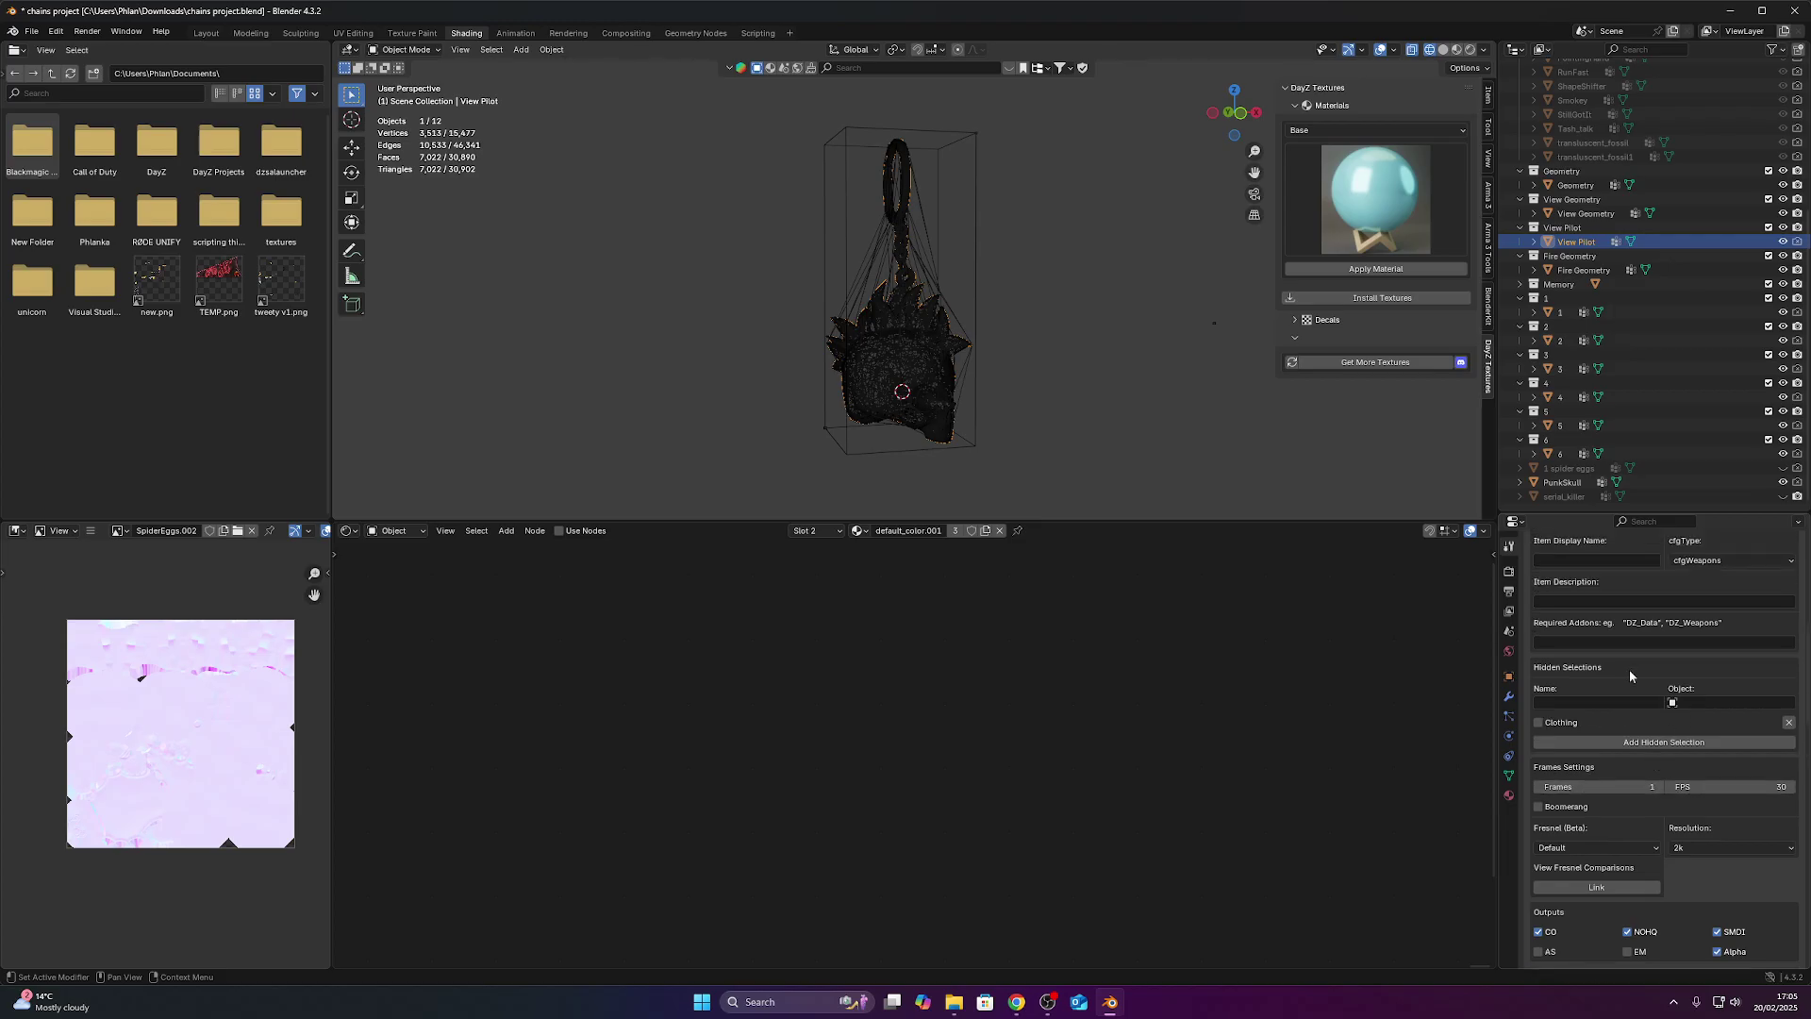
scroll(1629, 675, up, 3)
scroll(1660, 725, up, 2)
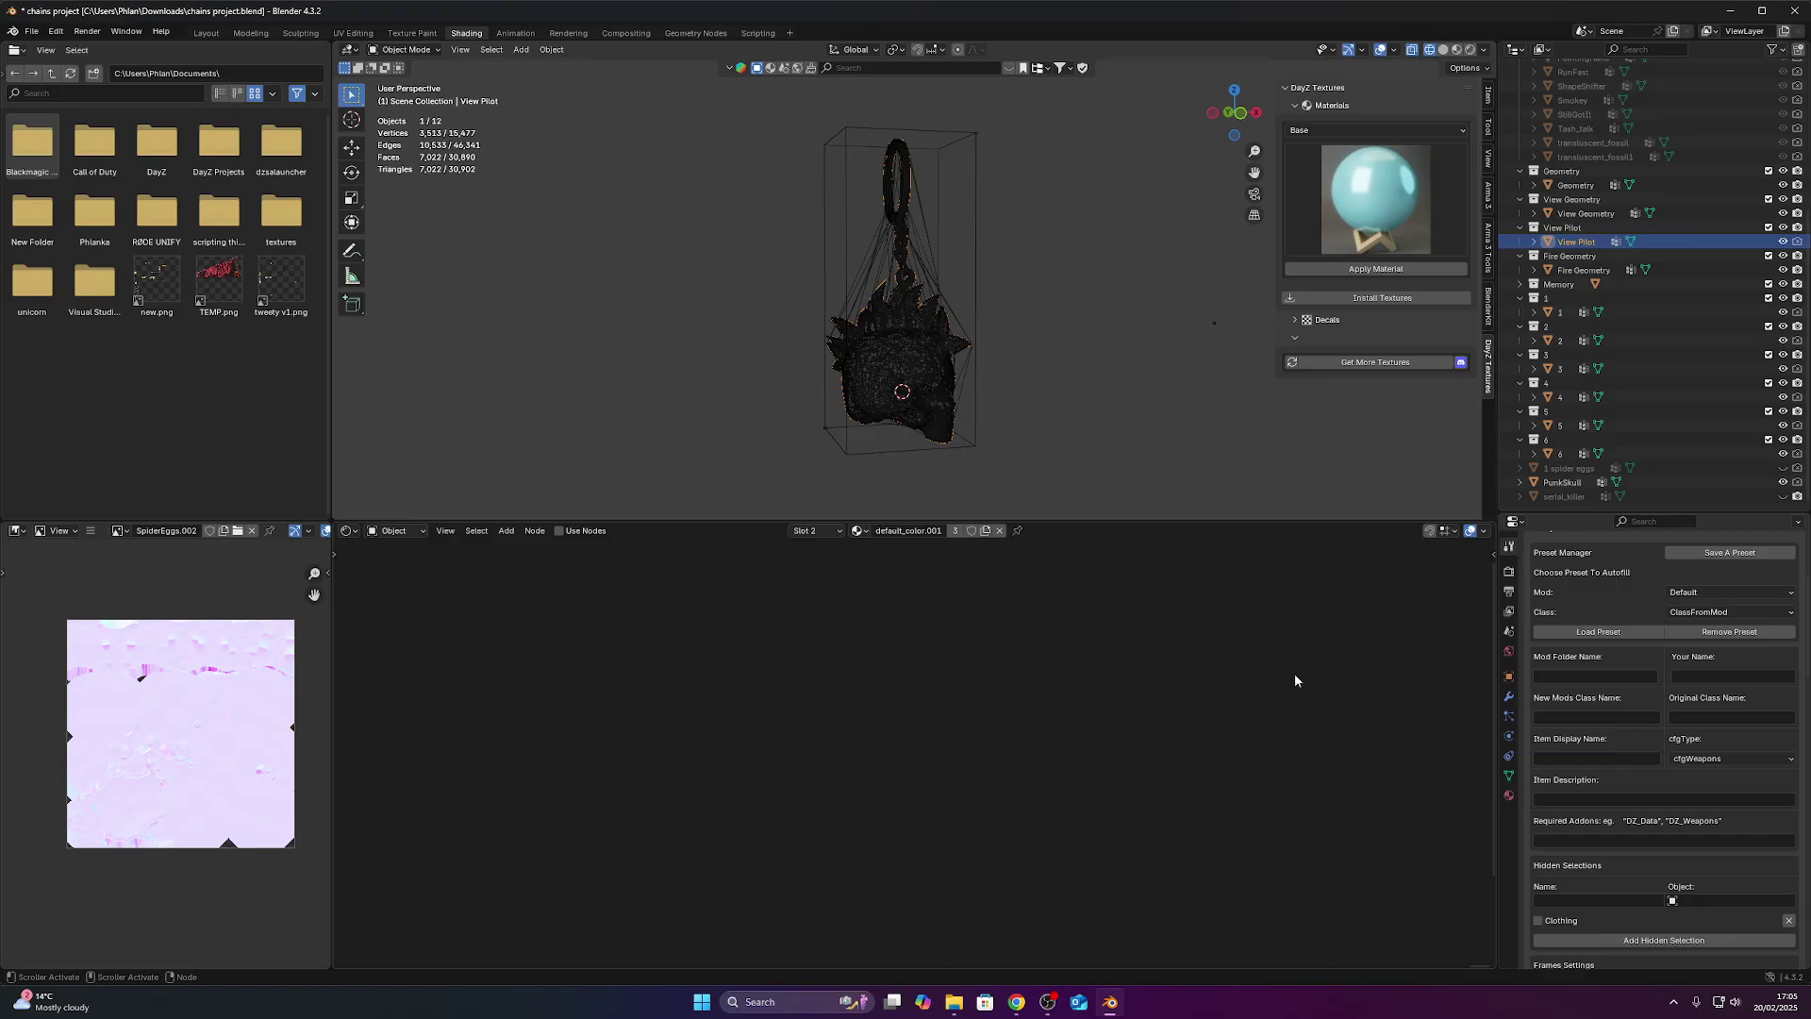
click(1508, 571)
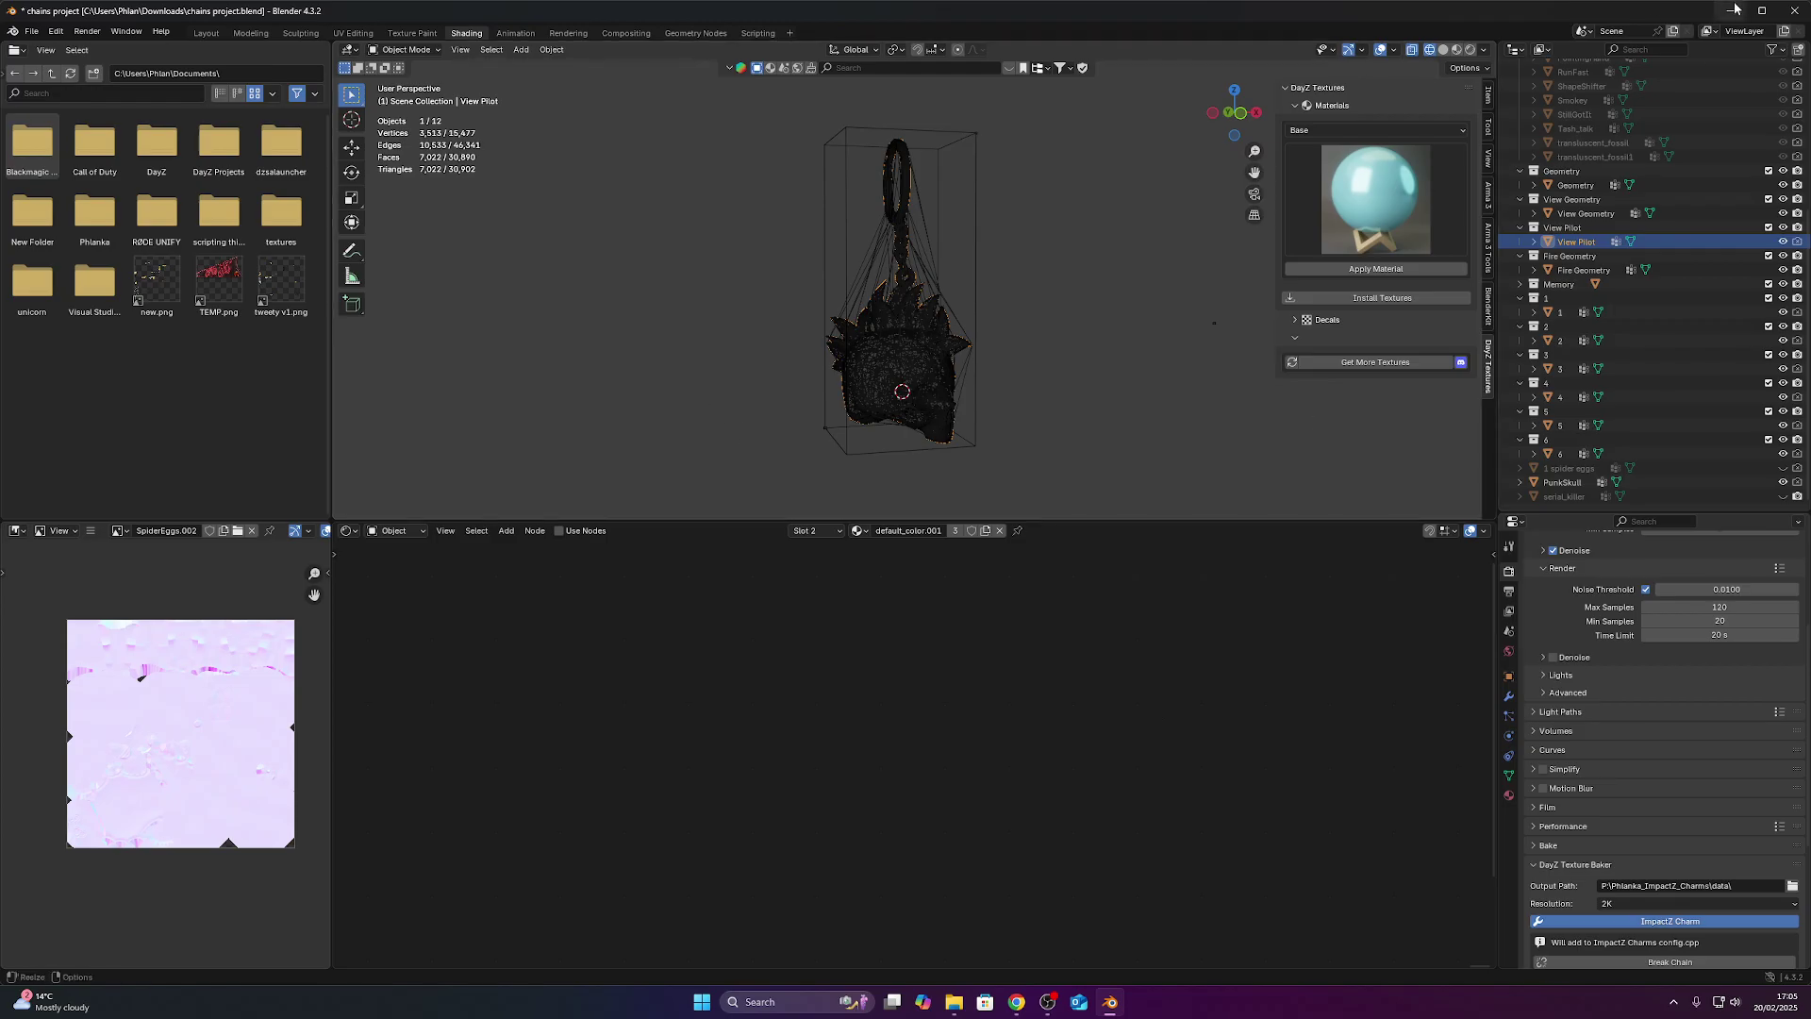
click(1049, 1009)
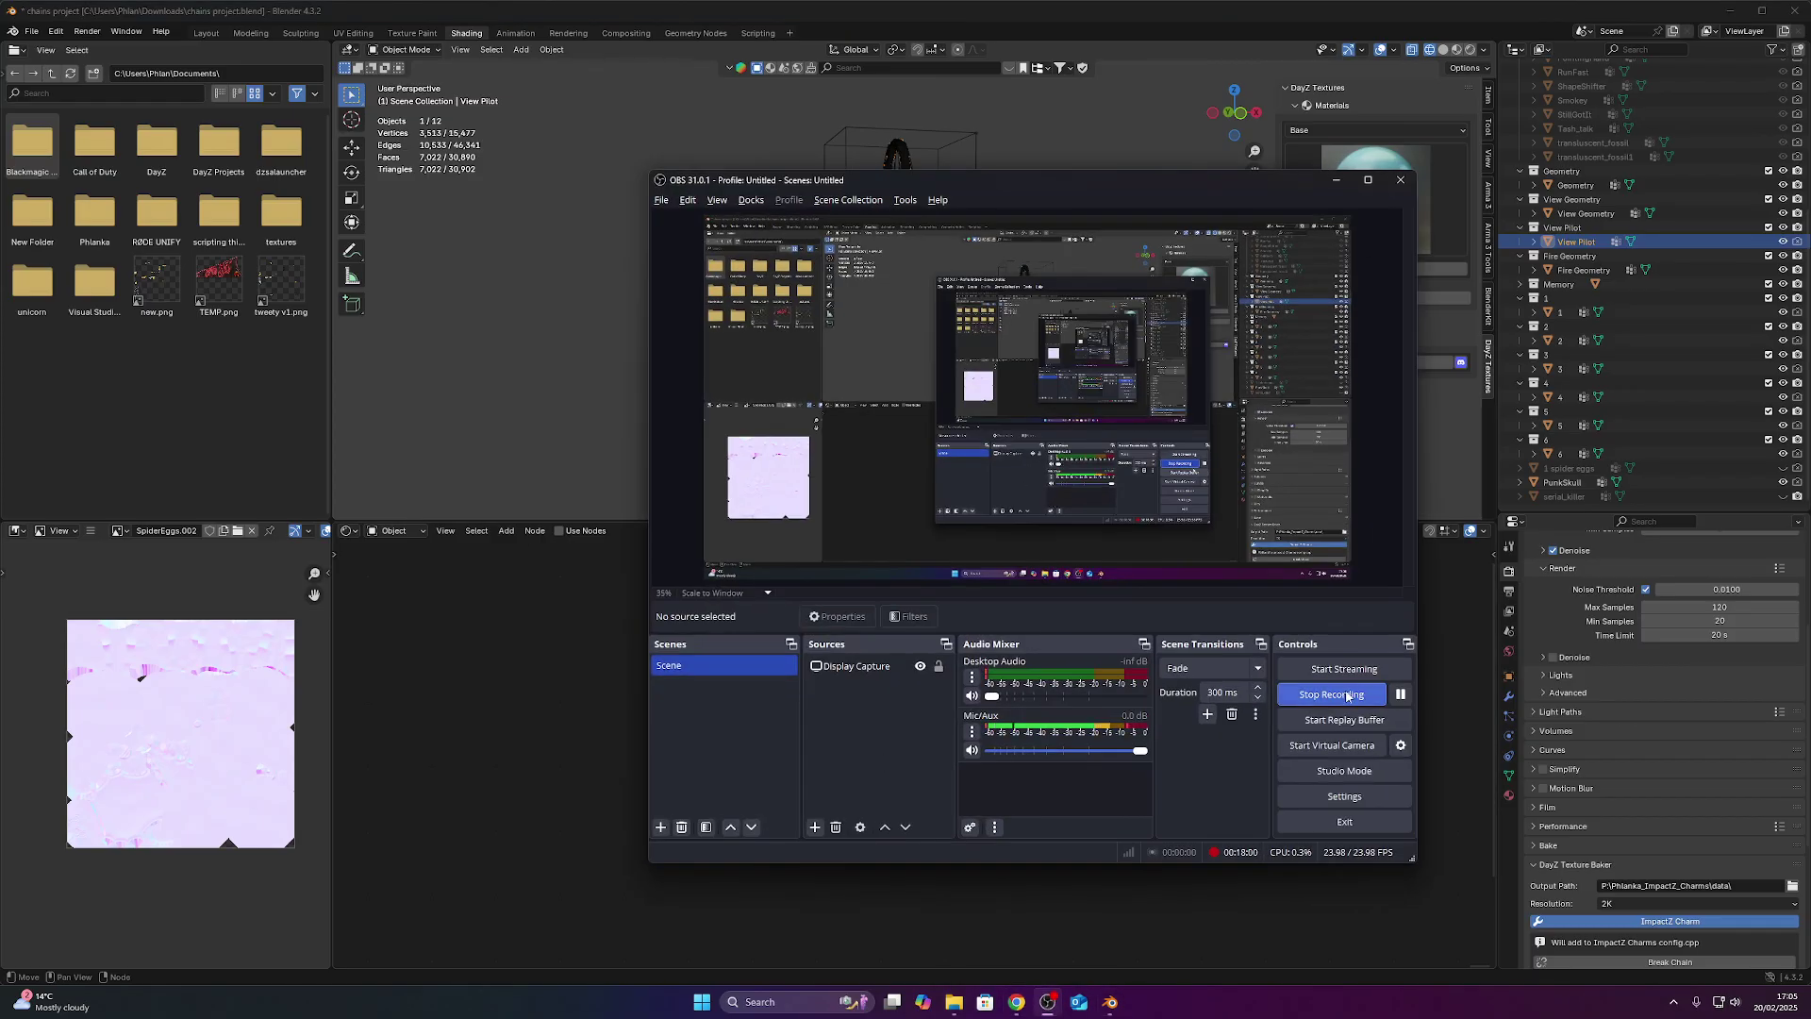